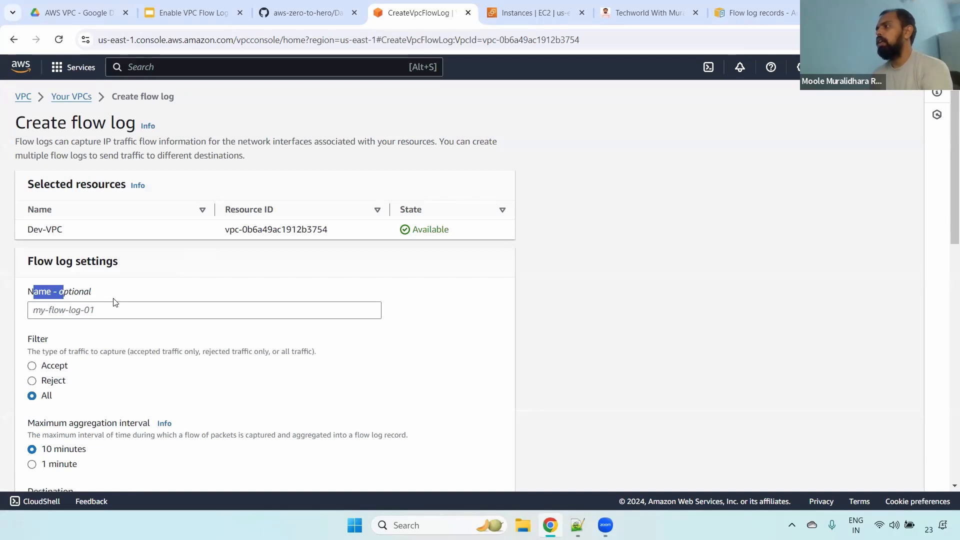
- Name the new flow log for Dev-VPC dev-vpc-flow-logs
{"action": "scroll", "coordinate": [195, 187], "scroll_direction": "down", "scroll_amount": 2}
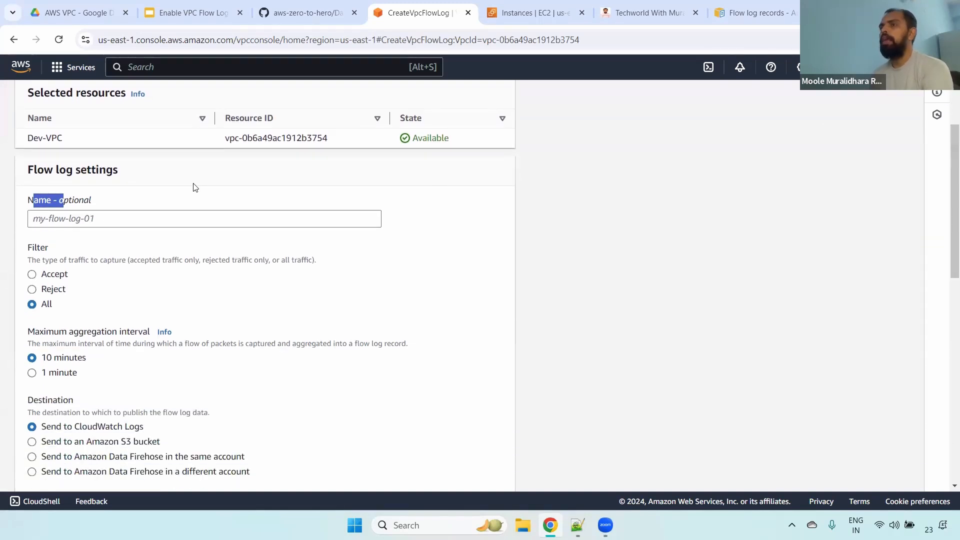
{"action": "left_click", "coordinate": [101, 219]}
{"action": "type", "text": "dev"}
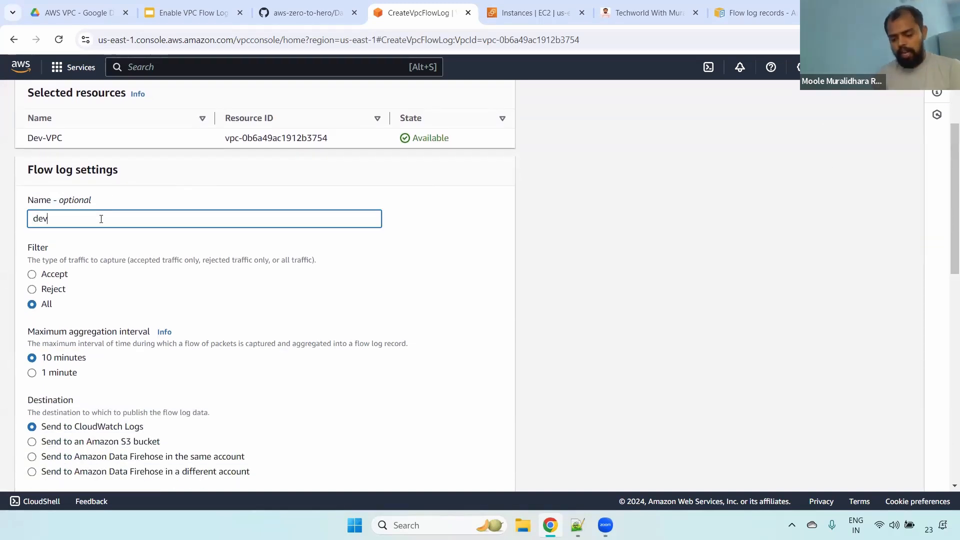
{"action": "type", "text": "-vpc-flow-logs"}
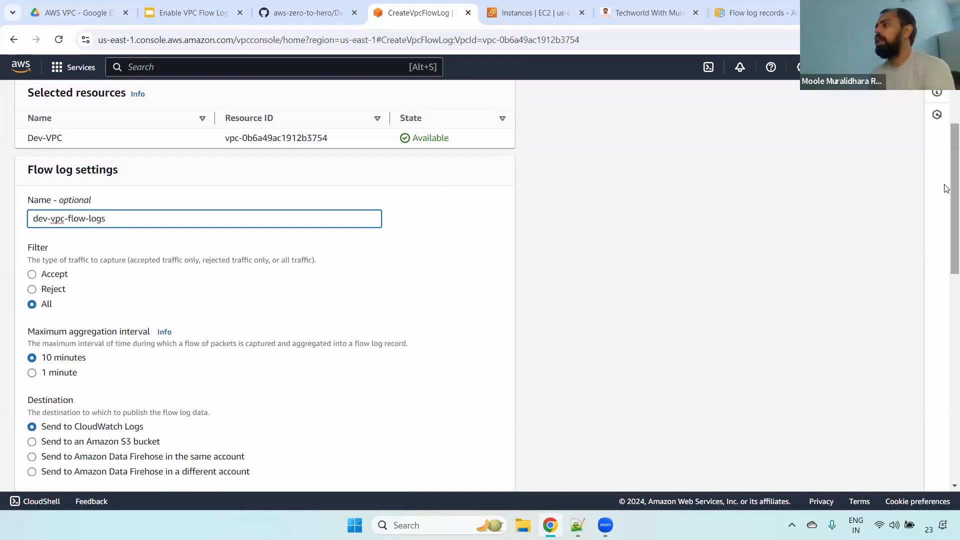
- Try a maximum aggregation interval of 1 minute for the flow log and set it back to 10 minutes
{"action": "scroll", "coordinate": [946, 208], "scroll_direction": "down", "scroll_amount": 1}
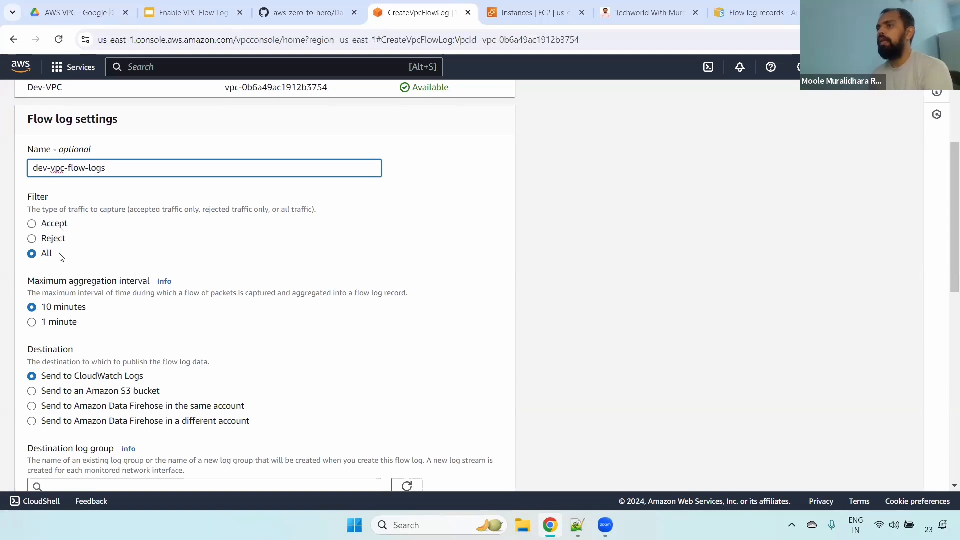
{"action": "left_click_drag", "start_coordinate": [947, 207], "coordinate": [945, 239]}
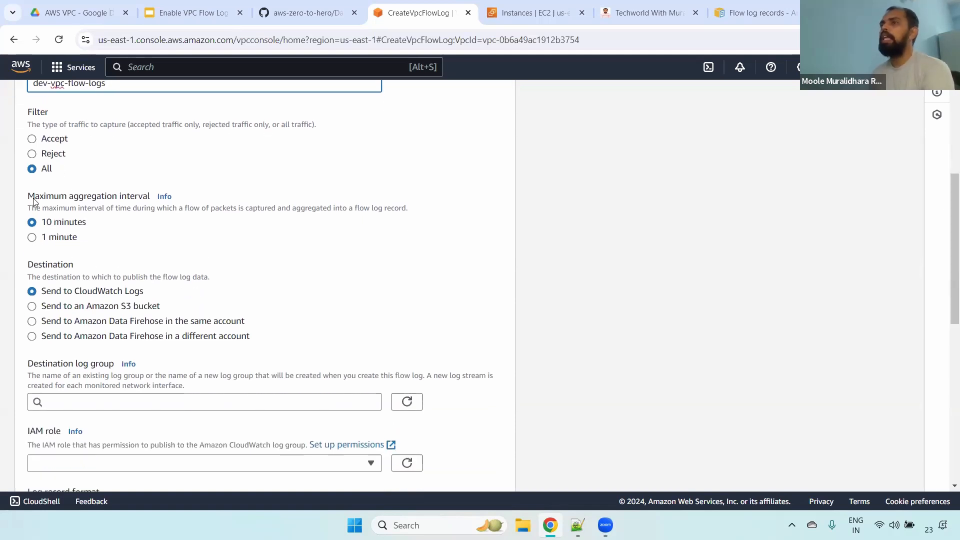
{"action": "left_click_drag", "start_coordinate": [35, 197], "coordinate": [167, 197]}
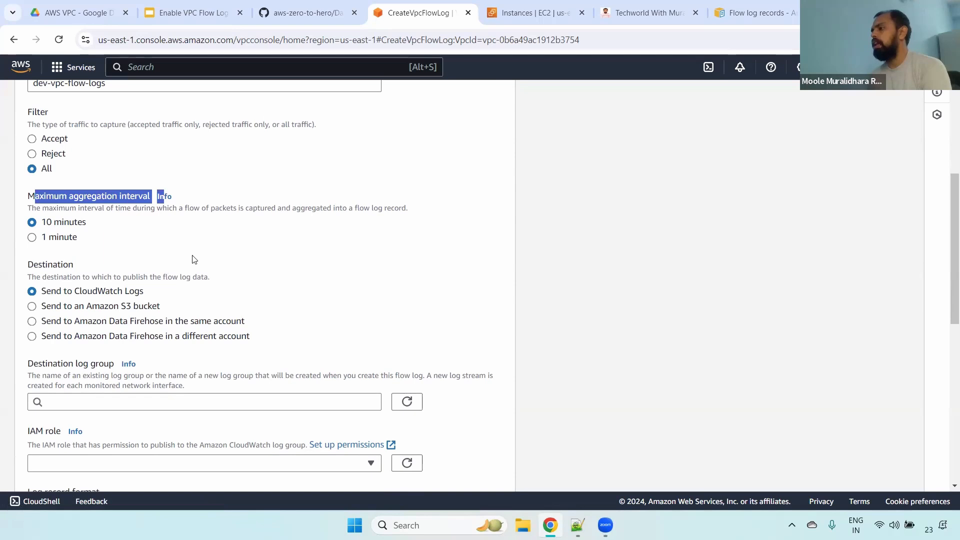
{"action": "left_click_drag", "start_coordinate": [41, 222], "coordinate": [101, 226]}
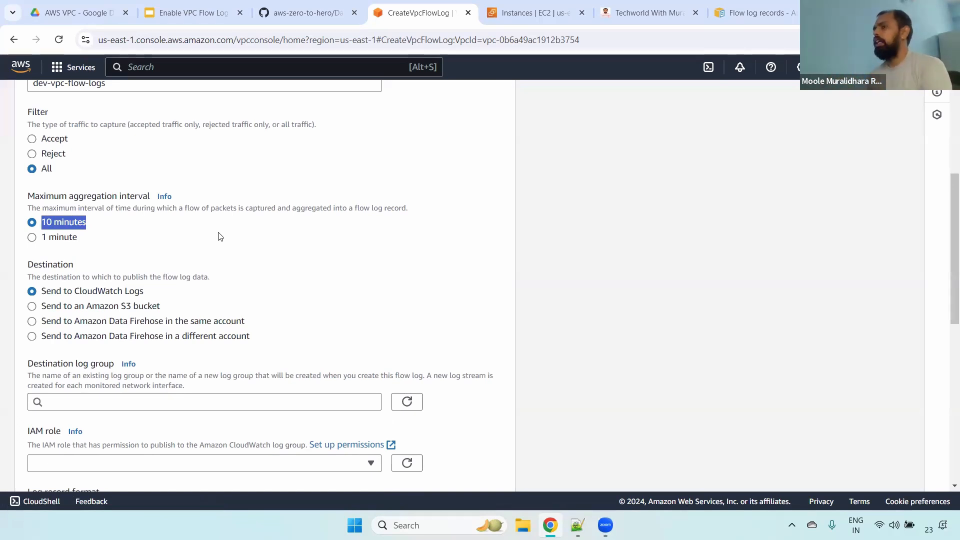
{"action": "left_click", "coordinate": [49, 239]}
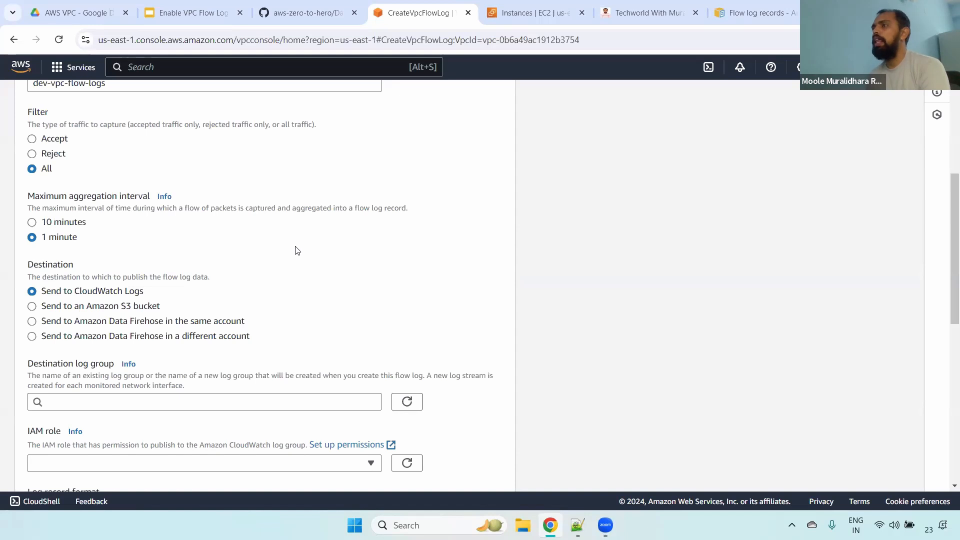
{"action": "left_click", "coordinate": [51, 228]}
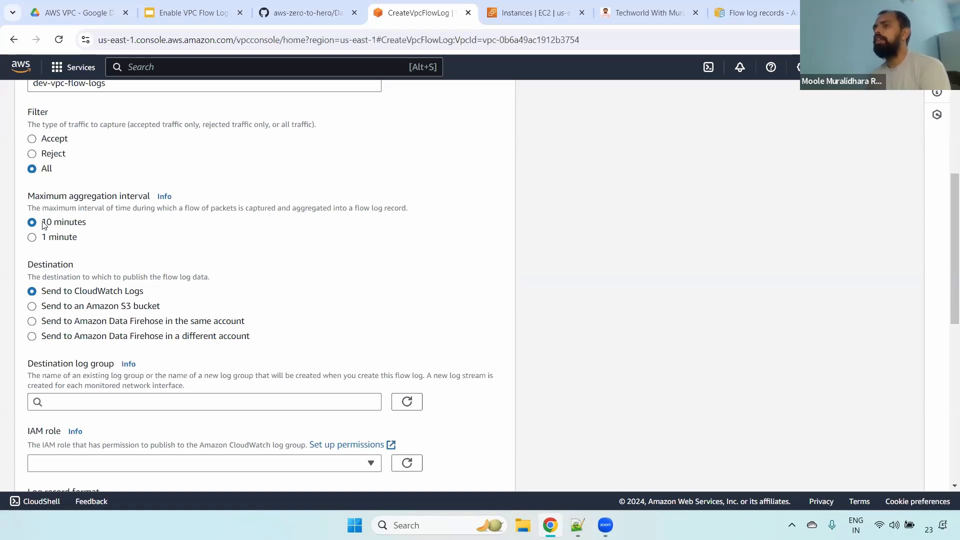
{"action": "left_click_drag", "start_coordinate": [40, 224], "coordinate": [107, 229]}
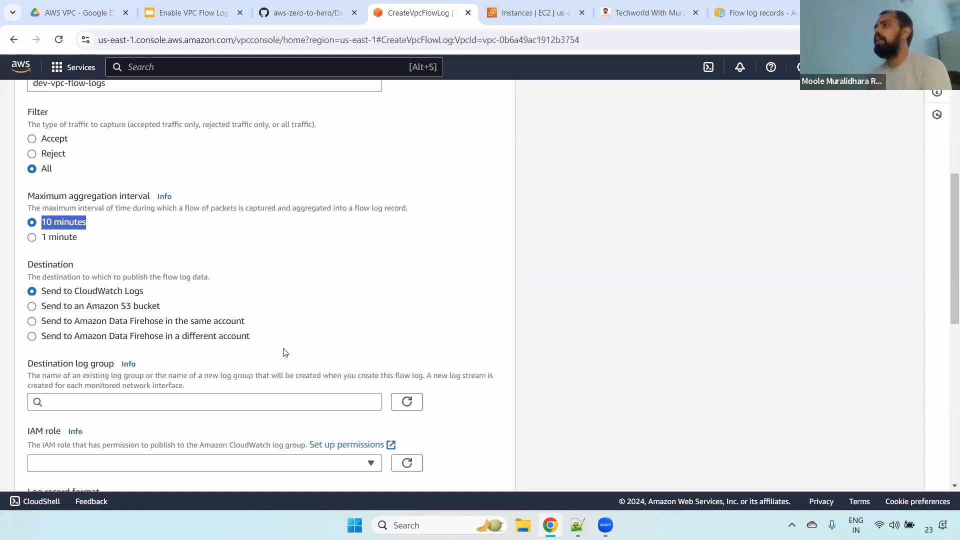
- Examine the destination options available for publishing the flow log data
{"action": "scroll", "coordinate": [945, 268], "scroll_direction": "down", "scroll_amount": 2}
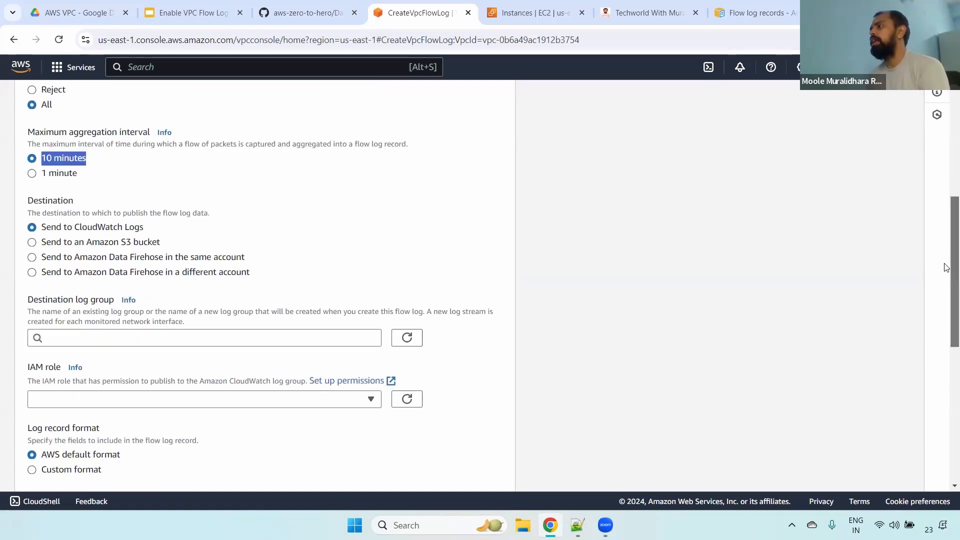
{"action": "scroll", "coordinate": [944, 268], "scroll_direction": "down", "scroll_amount": 1}
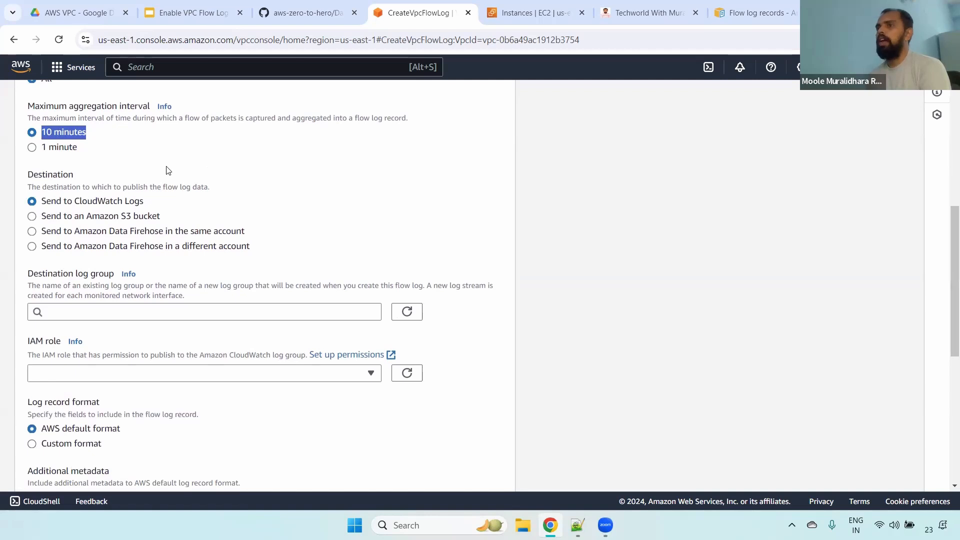
{"action": "left_click_drag", "start_coordinate": [26, 174], "coordinate": [120, 183]}
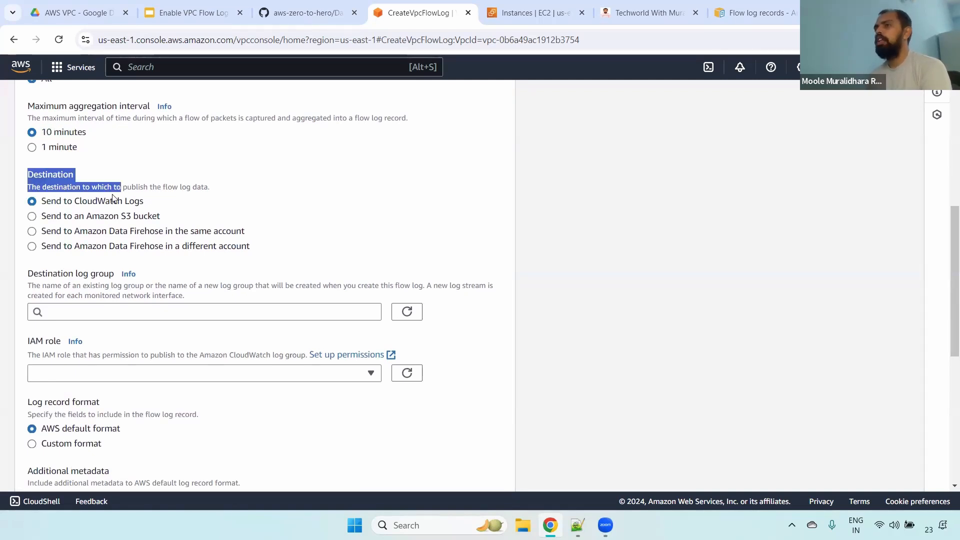
{"action": "left_click_drag", "start_coordinate": [47, 202], "coordinate": [154, 207]}
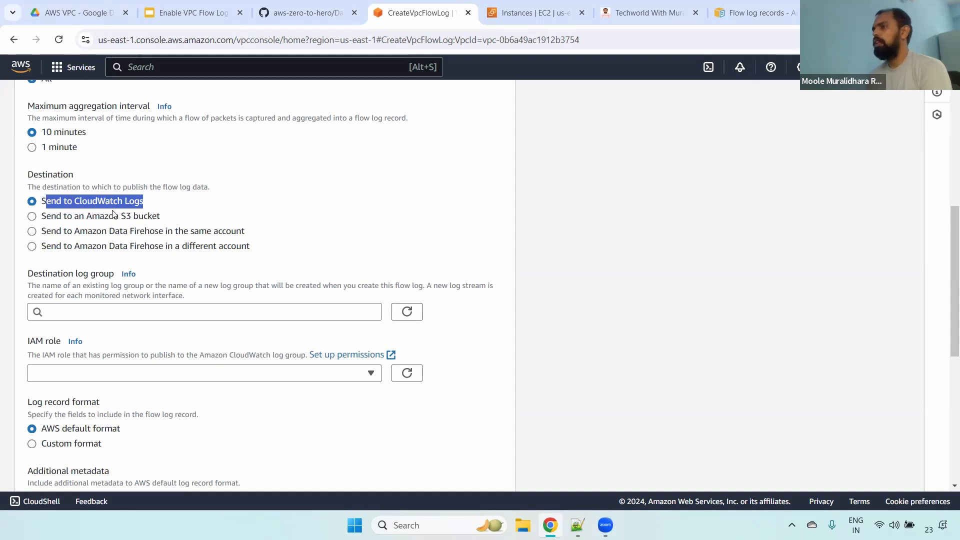
{"action": "left_click_drag", "start_coordinate": [47, 216], "coordinate": [200, 225]}
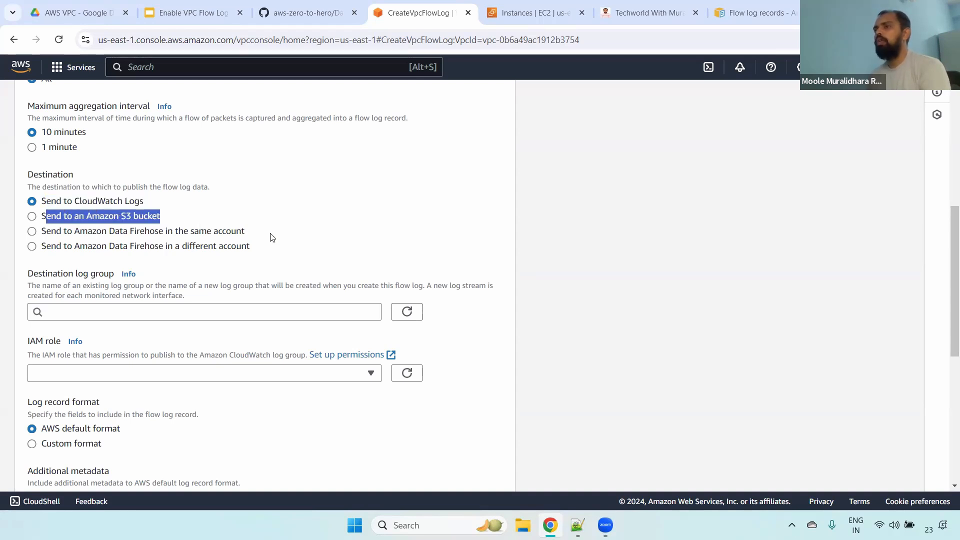
{"action": "left_click_drag", "start_coordinate": [277, 249], "coordinate": [135, 236]}
{"action": "left_click", "coordinate": [291, 156]}
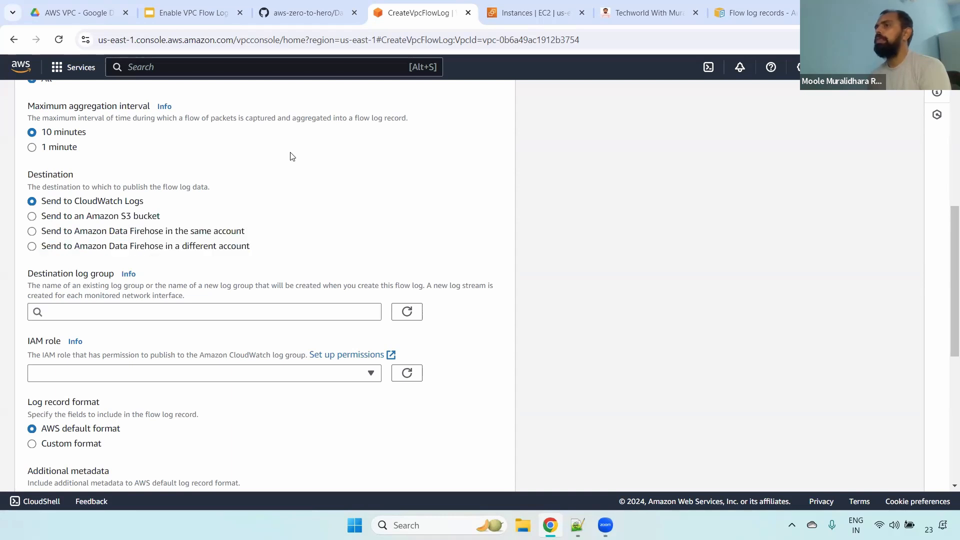
{"action": "left_click_drag", "start_coordinate": [50, 205], "coordinate": [158, 204]}
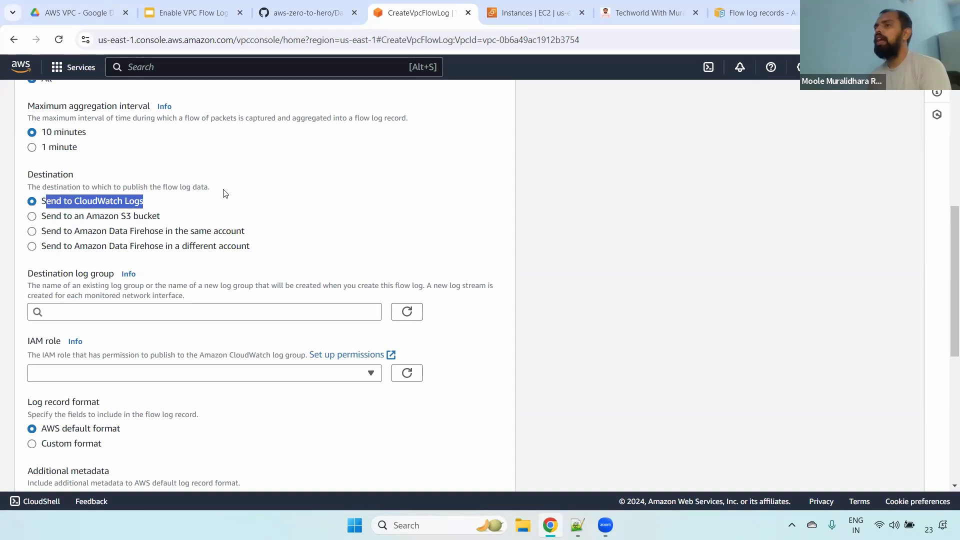
{"action": "left_click", "coordinate": [209, 207]}
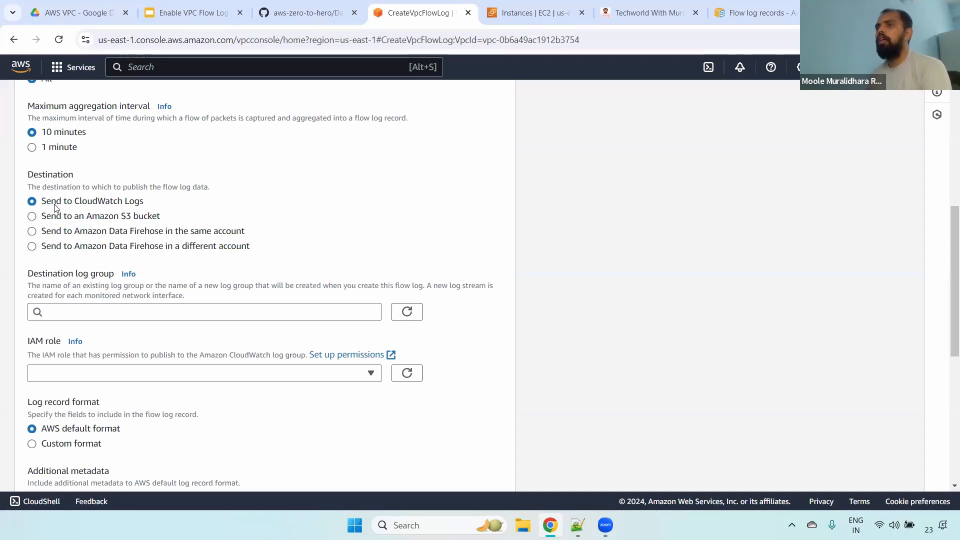
- Try the Amazon S3 bucket destination and switch back to CloudWatch Logs
{"action": "left_click", "coordinate": [33, 218]}
{"action": "left_click_drag", "start_coordinate": [162, 217], "coordinate": [93, 217]}
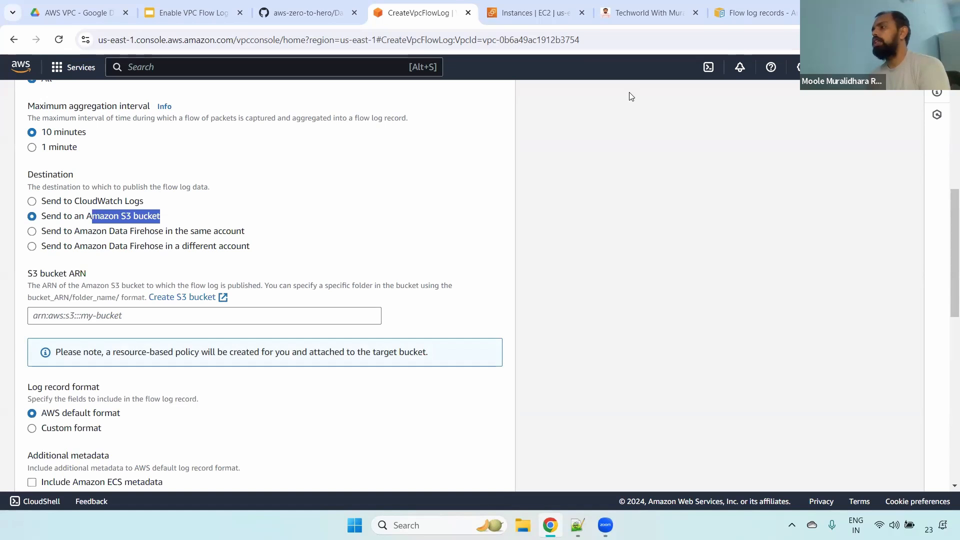
{"action": "left_click", "coordinate": [85, 203]}
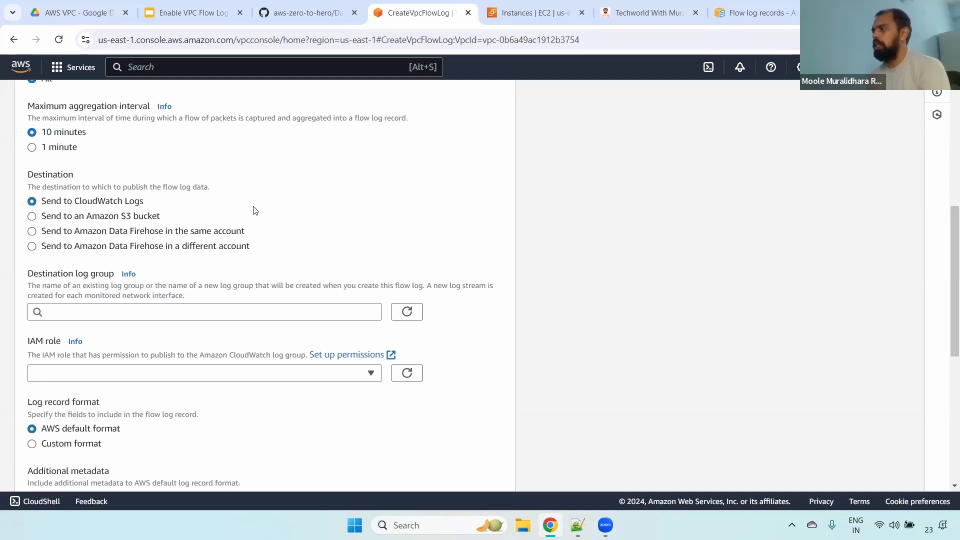
- Set the flow log destination to an Amazon S3 bucket
{"action": "scroll", "coordinate": [947, 273], "scroll_direction": "down", "scroll_amount": 2}
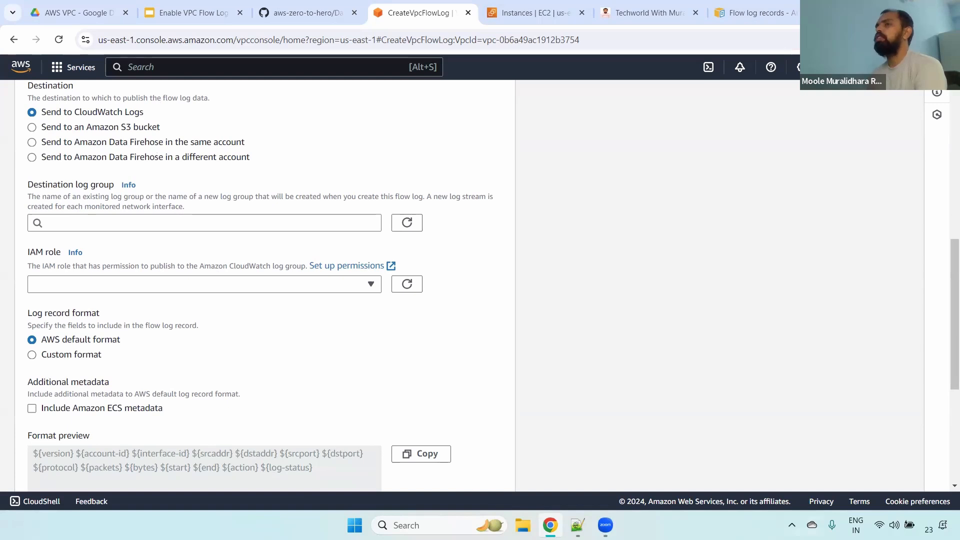
{"action": "left_click_drag", "start_coordinate": [100, 127], "coordinate": [171, 125]}
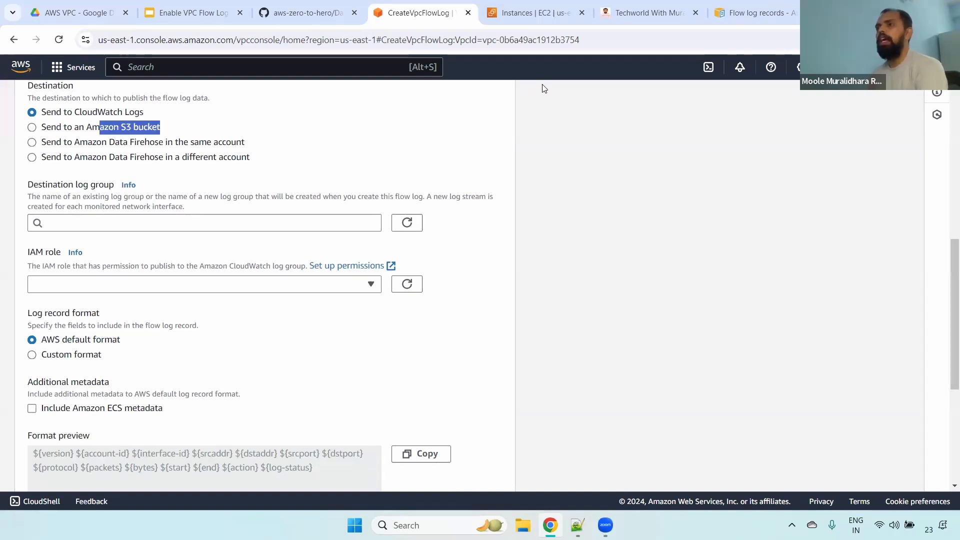
{"action": "left_click", "coordinate": [41, 128]}
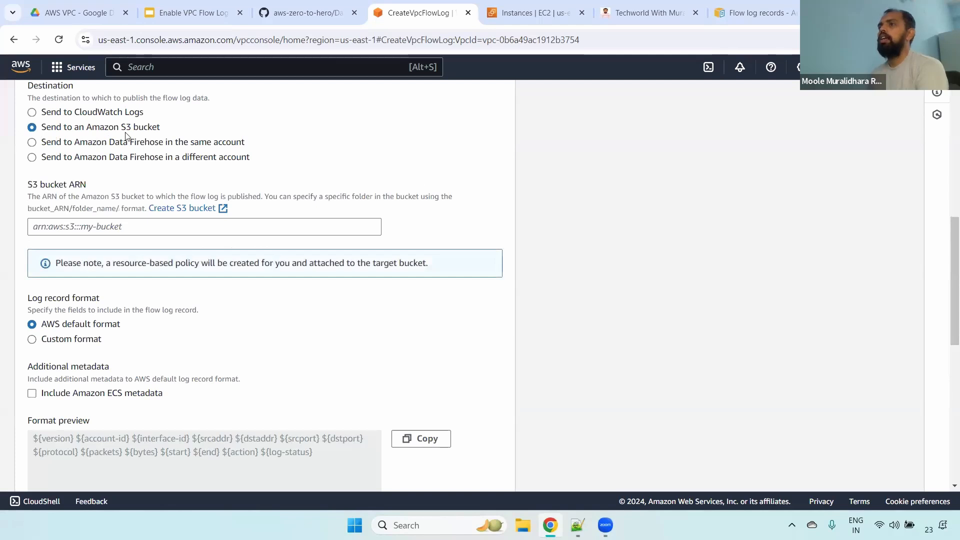
- Open the S3 bucket creation form in a separate browser tab, keeping the flow log form open
{"action": "left_click_drag", "start_coordinate": [20, 187], "coordinate": [118, 191]}
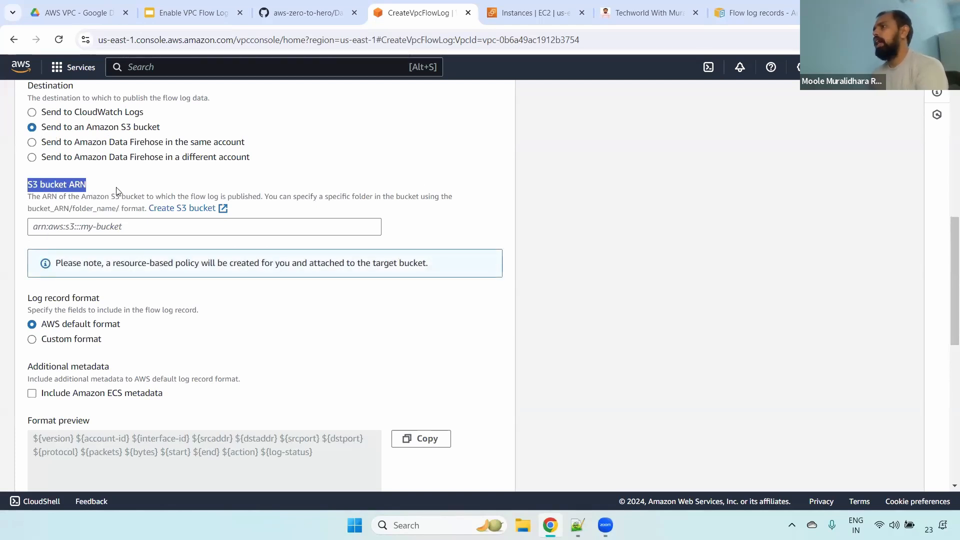
{"action": "right_click", "coordinate": [183, 209]}
{"action": "left_click", "coordinate": [209, 224]}
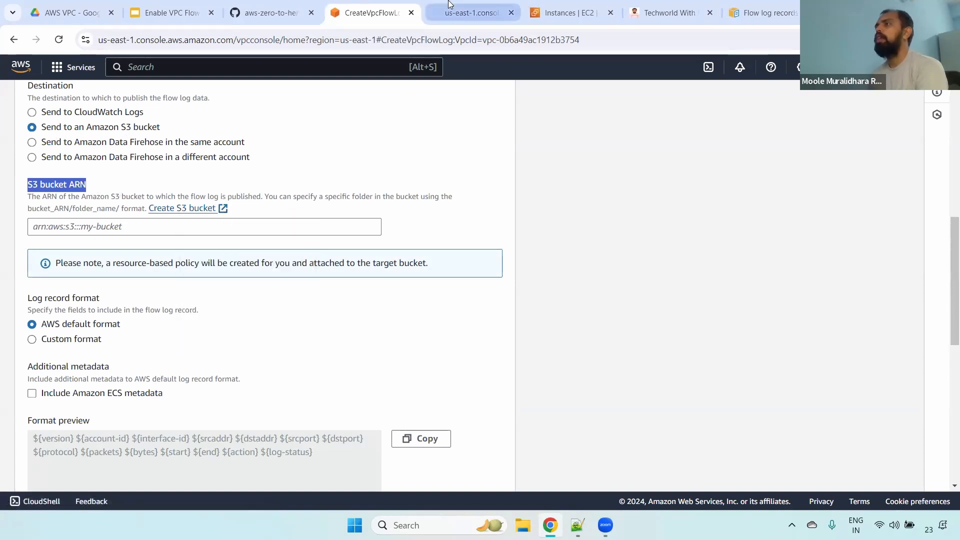
{"action": "left_click", "coordinate": [470, 13]}
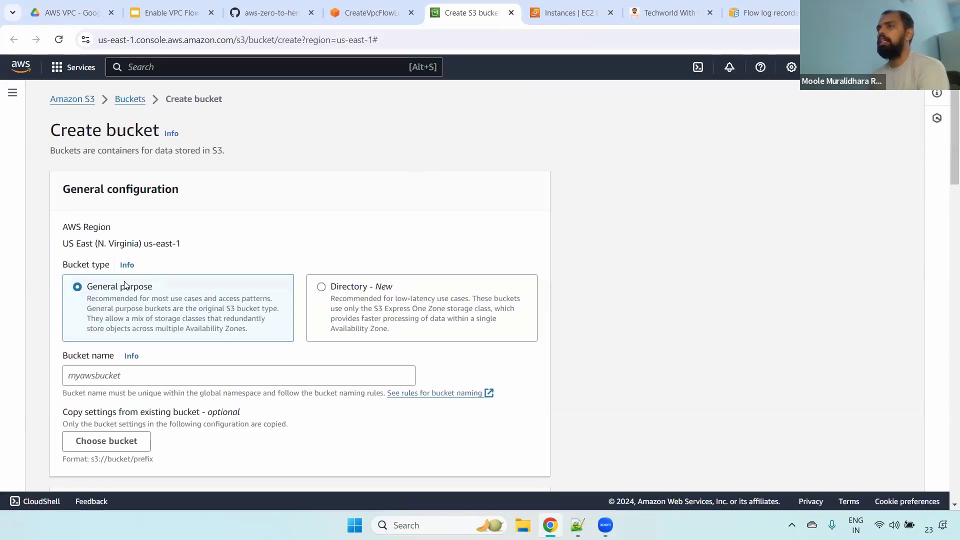
{"action": "left_click", "coordinate": [131, 100]}
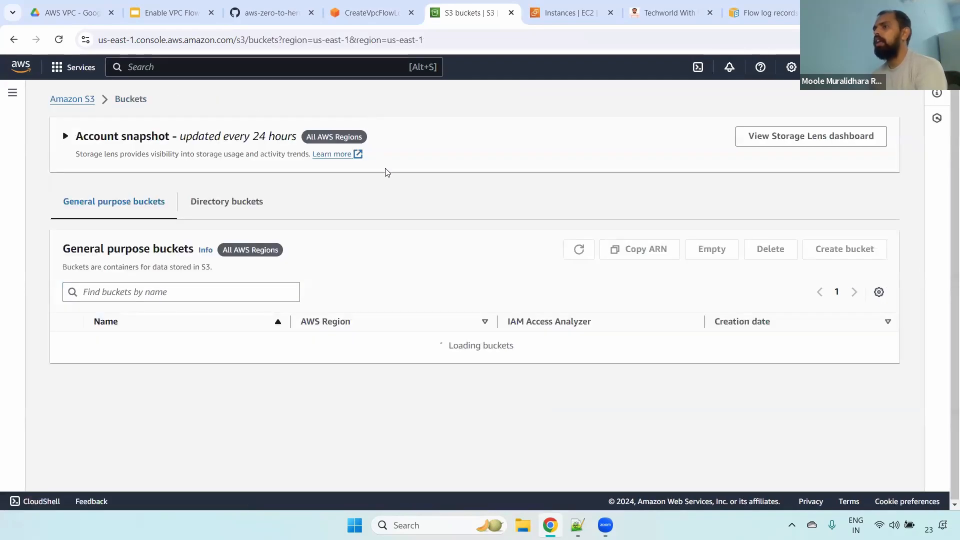
{"action": "left_click", "coordinate": [856, 253]}
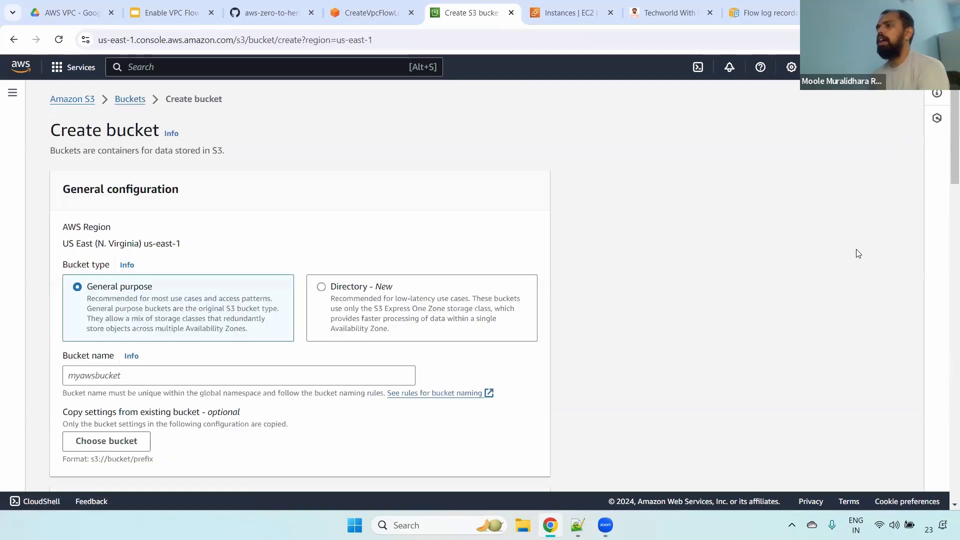
- Name the new general purpose bucket dev-vpc-flow-logs-726727
{"action": "left_click_drag", "start_coordinate": [86, 289], "coordinate": [168, 291]}
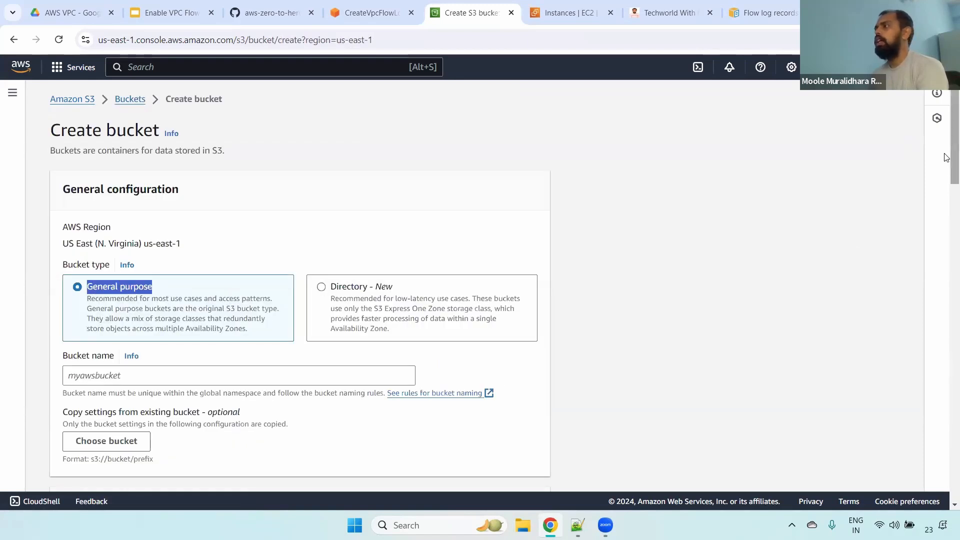
{"action": "scroll", "coordinate": [946, 165], "scroll_direction": "down", "scroll_amount": 3}
{"action": "left_click", "coordinate": [195, 226]}
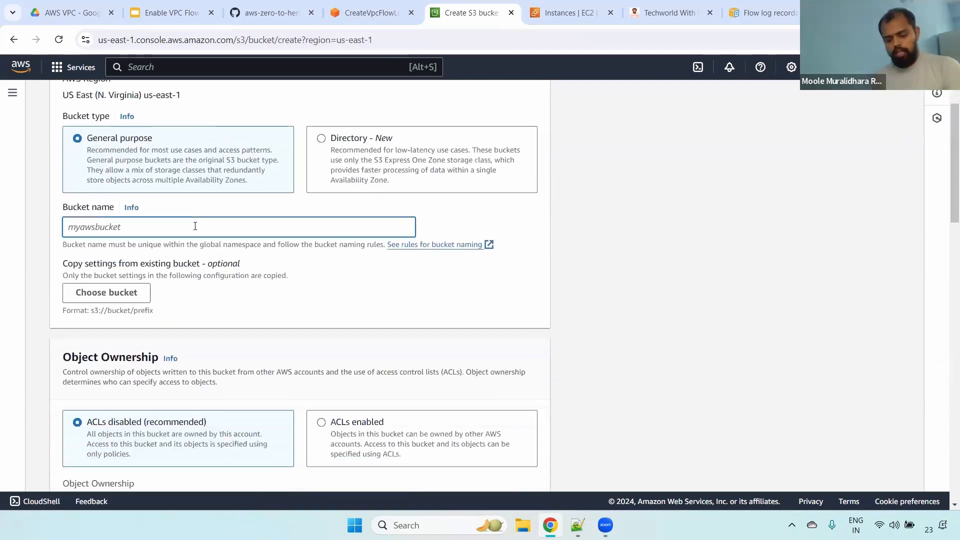
{"action": "type", "text": "dev-vp"}
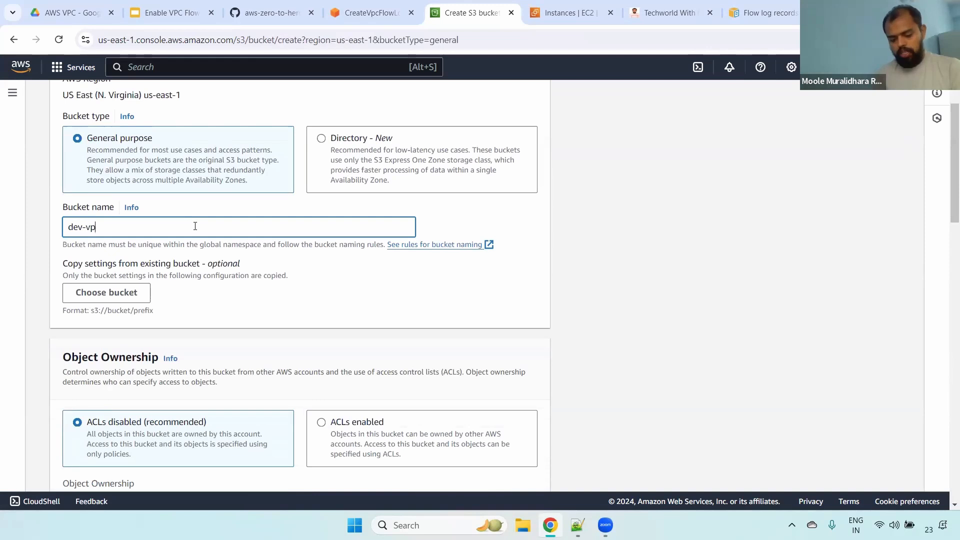
{"action": "type", "text": "c-flow"}
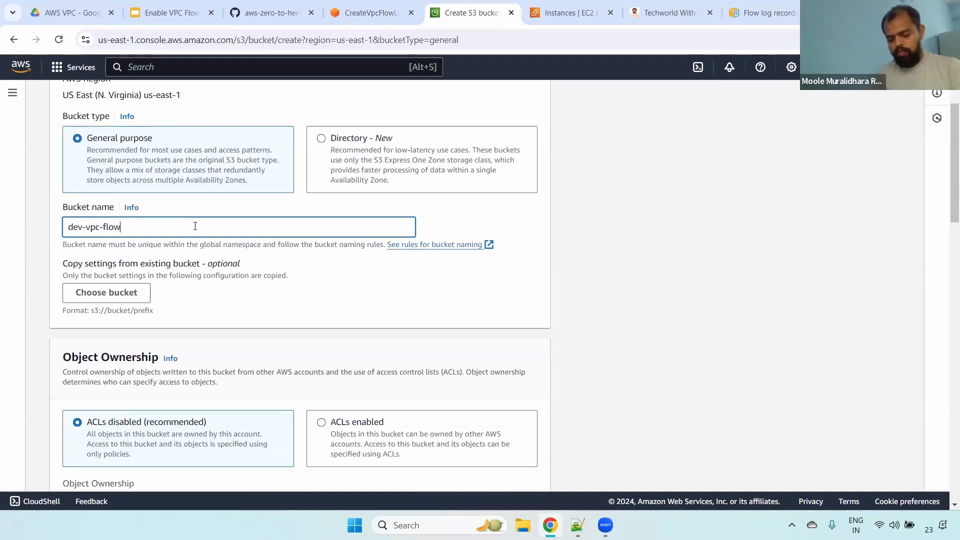
{"action": "type", "text": "-logs"}
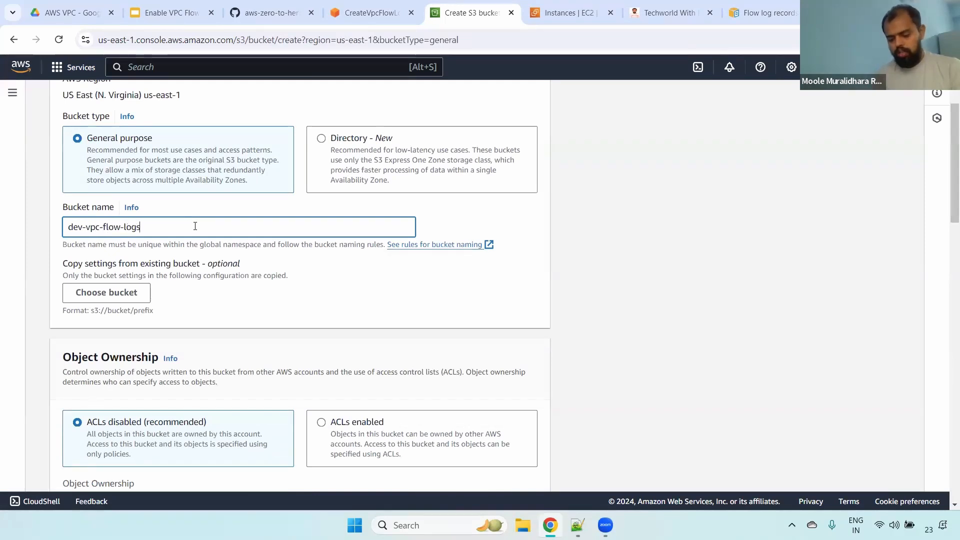
{"action": "type", "text": "-726727"}
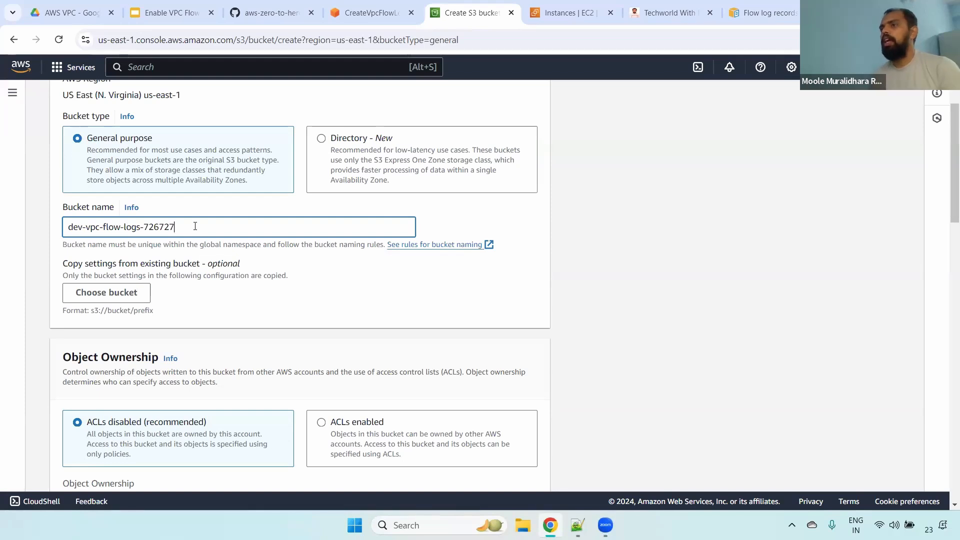
{"action": "scroll", "coordinate": [945, 131], "scroll_direction": "down", "scroll_amount": 3}
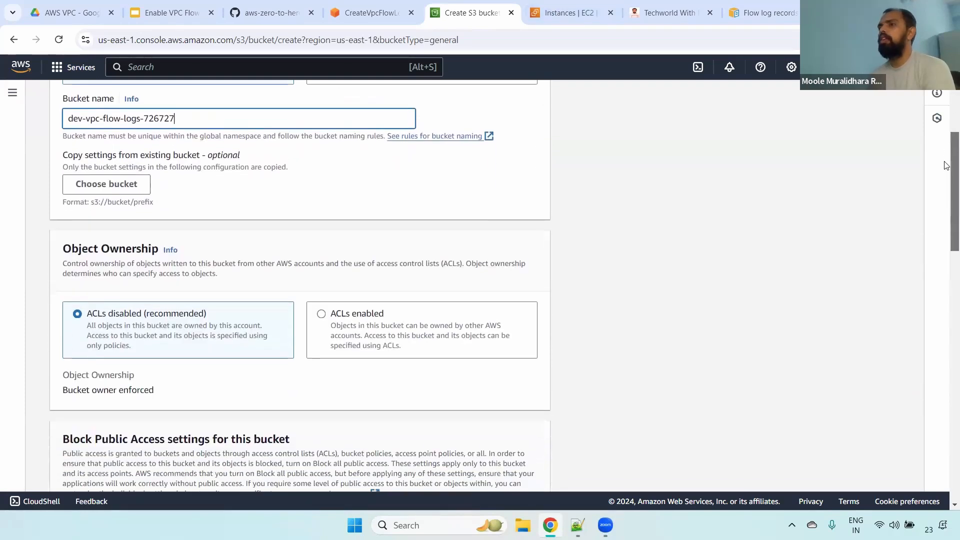
- Create the bucket with its remaining settings at their defaults and copy the ARN of dev-vpc-flow-logs-726727 from its properties
{"action": "scroll", "coordinate": [945, 244], "scroll_direction": "down", "scroll_amount": 17}
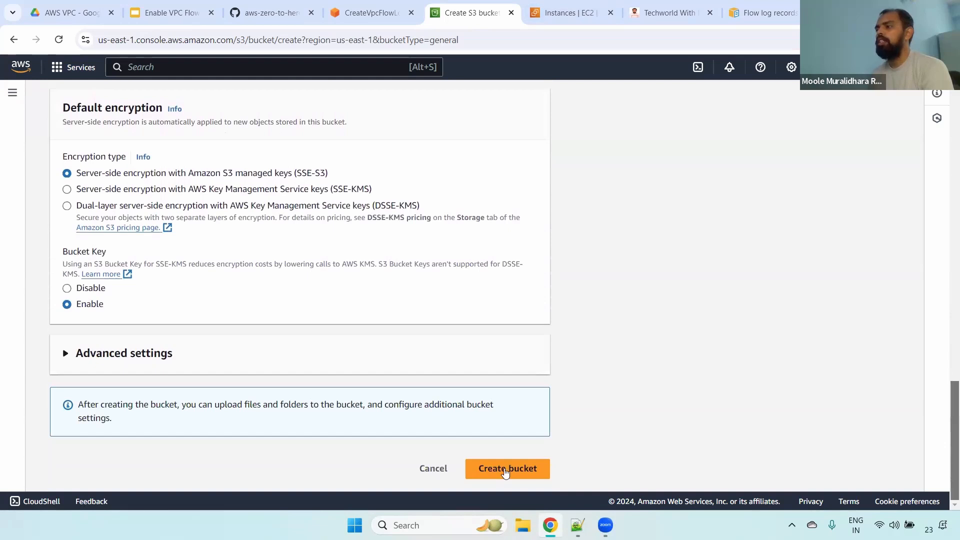
{"action": "left_click", "coordinate": [505, 470]}
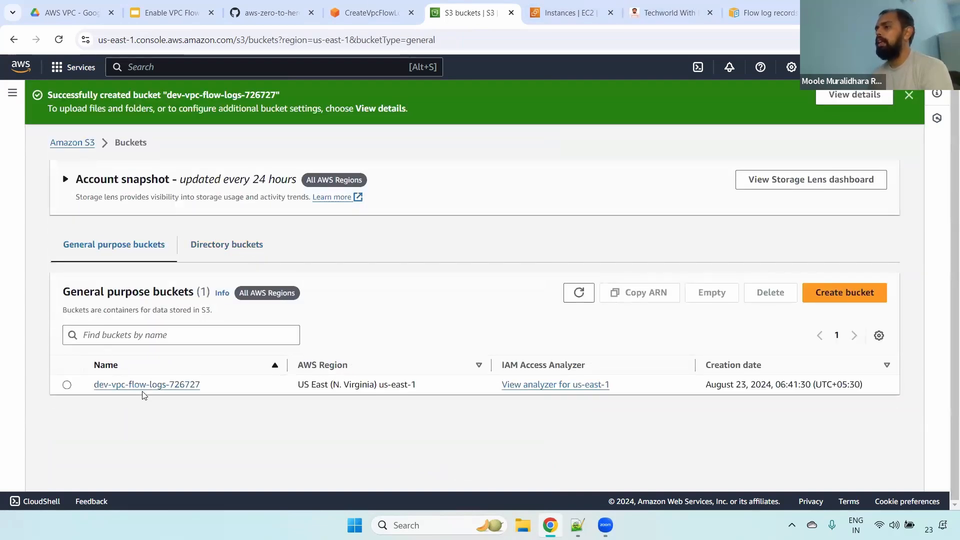
{"action": "left_click", "coordinate": [125, 384]}
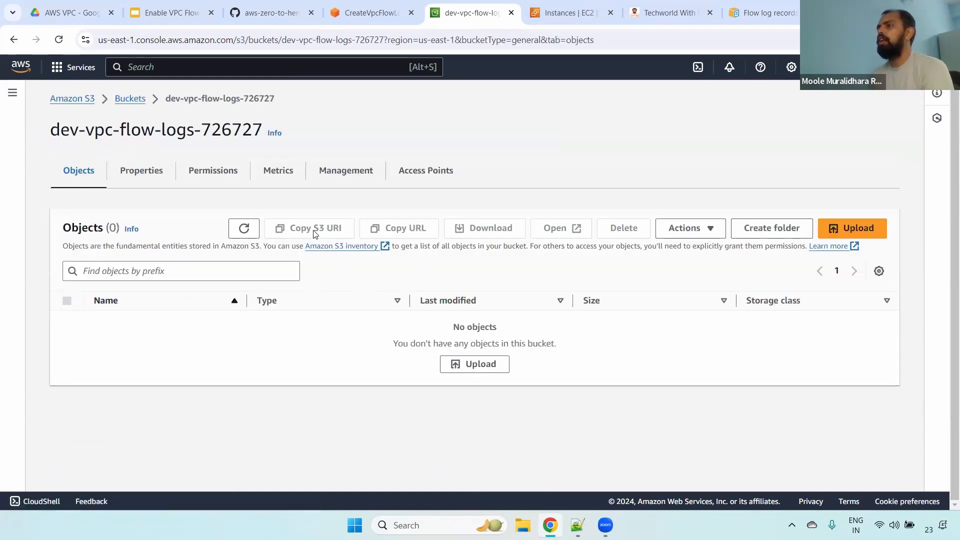
{"action": "left_click", "coordinate": [126, 170]}
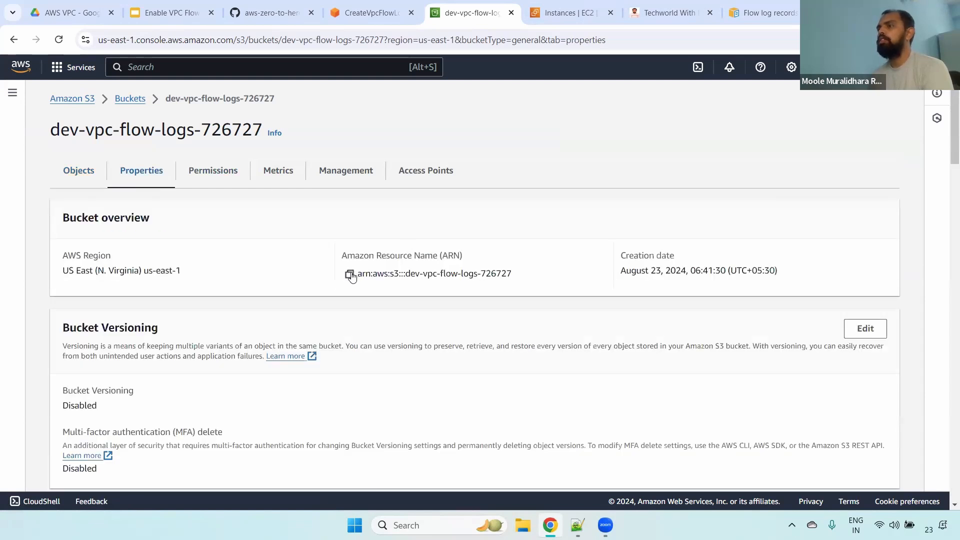
{"action": "left_click", "coordinate": [349, 274]}
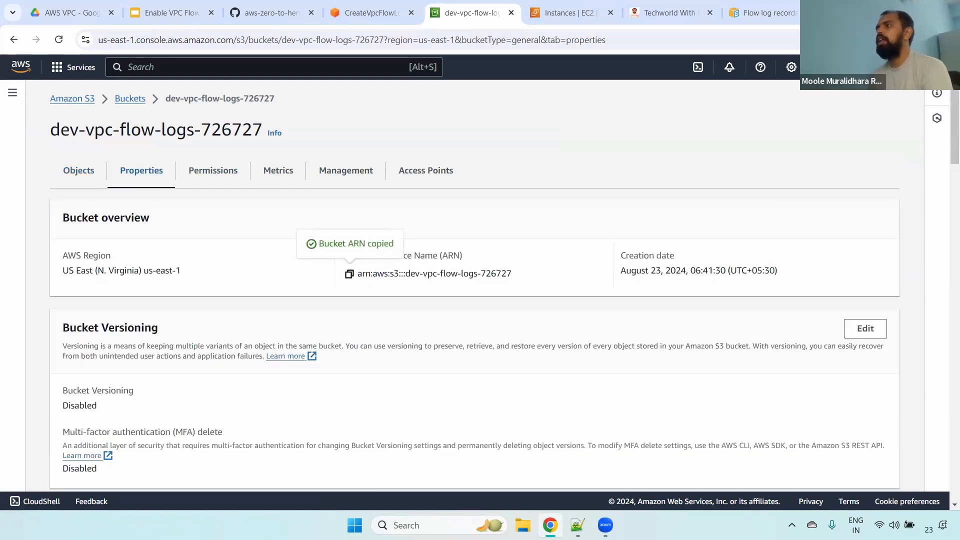
- Set the flow log's S3 bucket ARN to arn:aws:s3:::dev-vpc-flow-logs-726727 in the flow log creation form
{"action": "left_click", "coordinate": [370, 13]}
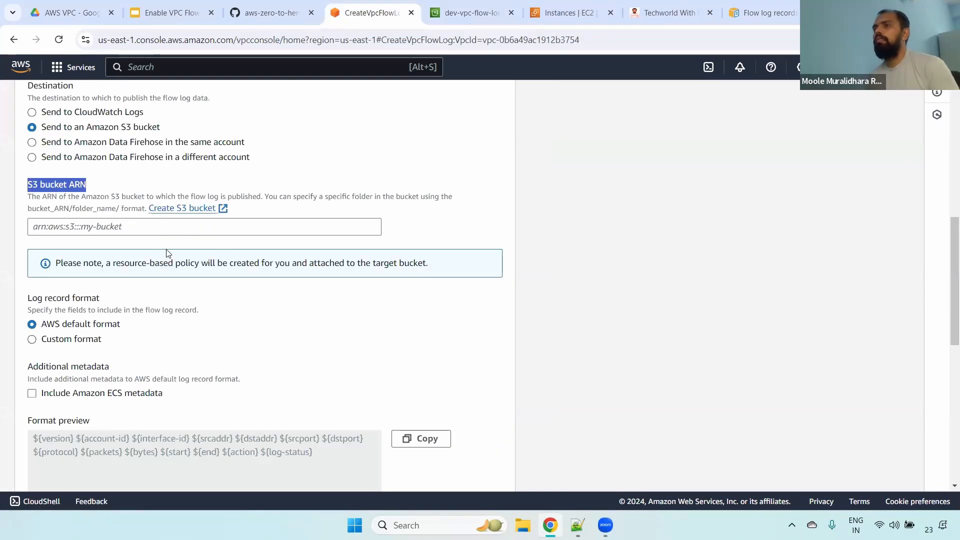
{"action": "left_click", "coordinate": [145, 229]}
{"action": "key", "text": "ctrl+v"}
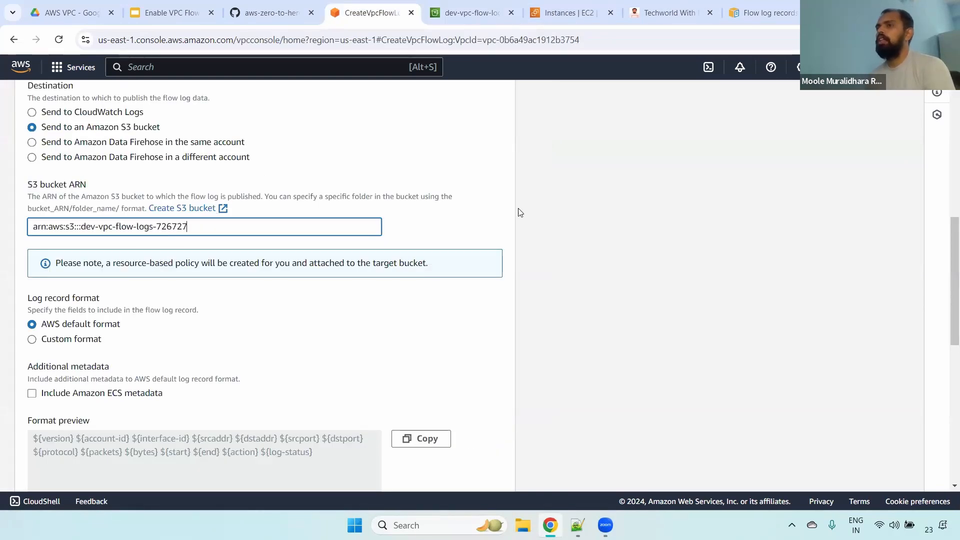
{"action": "left_click", "coordinate": [588, 210]}
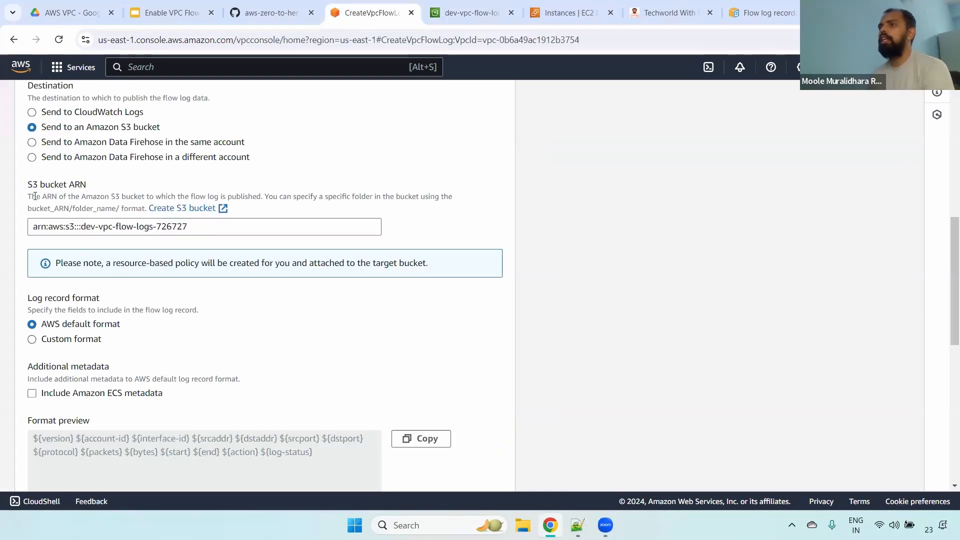
{"action": "left_click_drag", "start_coordinate": [35, 196], "coordinate": [155, 198]}
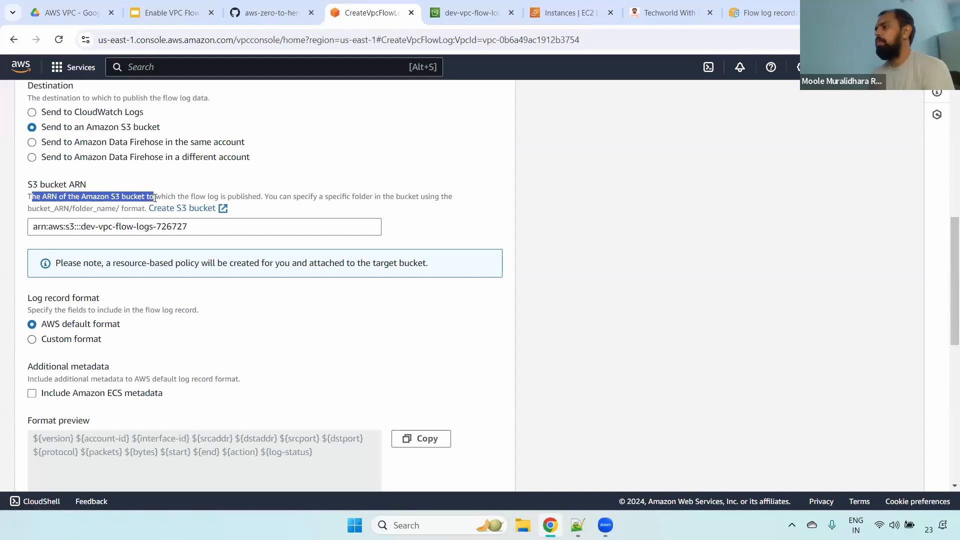
- Compare the custom and AWS default log record formats, keeping the default, and examine the fields in the format preview
{"action": "left_click_drag", "start_coordinate": [944, 248], "coordinate": [947, 285]}
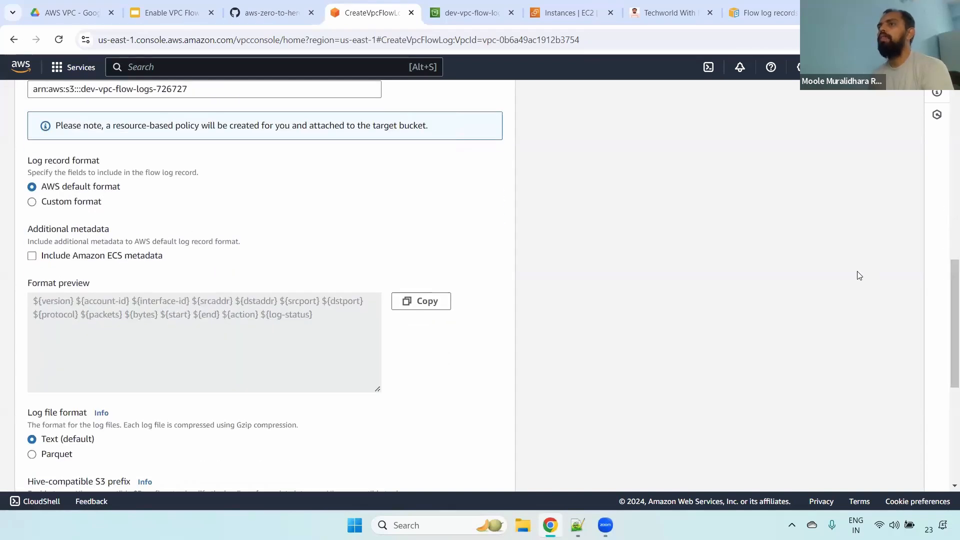
{"action": "left_click_drag", "start_coordinate": [27, 160], "coordinate": [115, 159]}
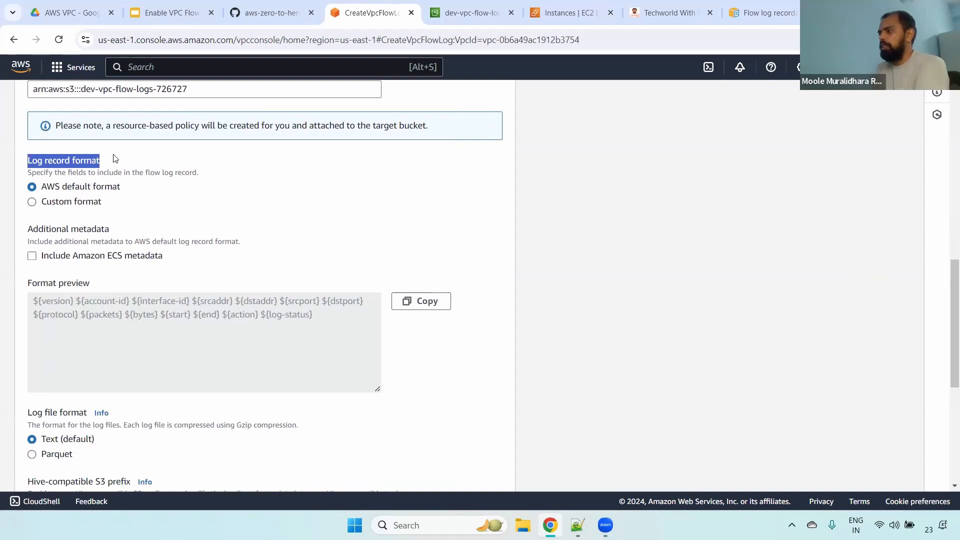
{"action": "left_click", "coordinate": [56, 205]}
{"action": "left_click", "coordinate": [55, 203]}
{"action": "left_click", "coordinate": [52, 187]}
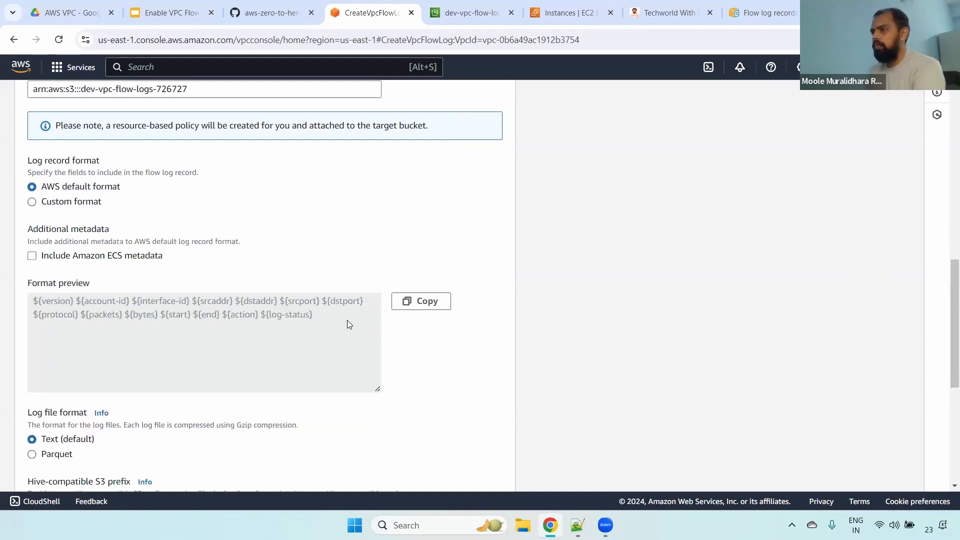
{"action": "left_click_drag", "start_coordinate": [349, 324], "coordinate": [40, 231]}
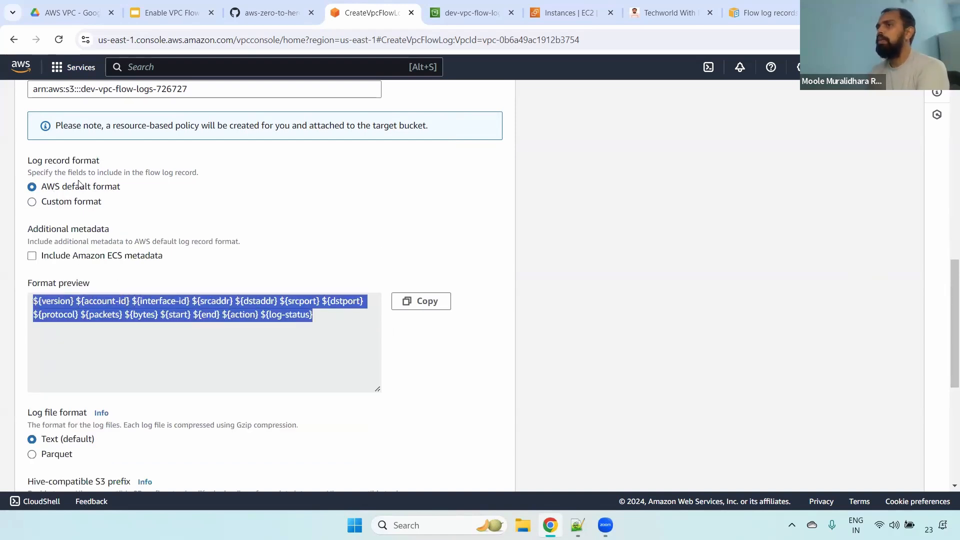
{"action": "double_click", "coordinate": [55, 300]}
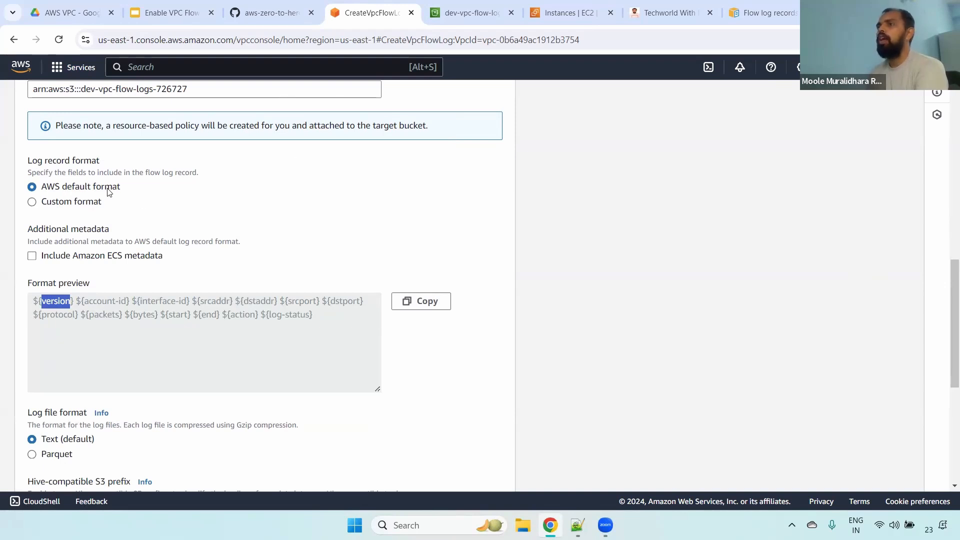
- Go back to the Google results for "vpc flow logs logs format" and reopen the AWS documentation page on flow log records
{"action": "left_click", "coordinate": [763, 13]}
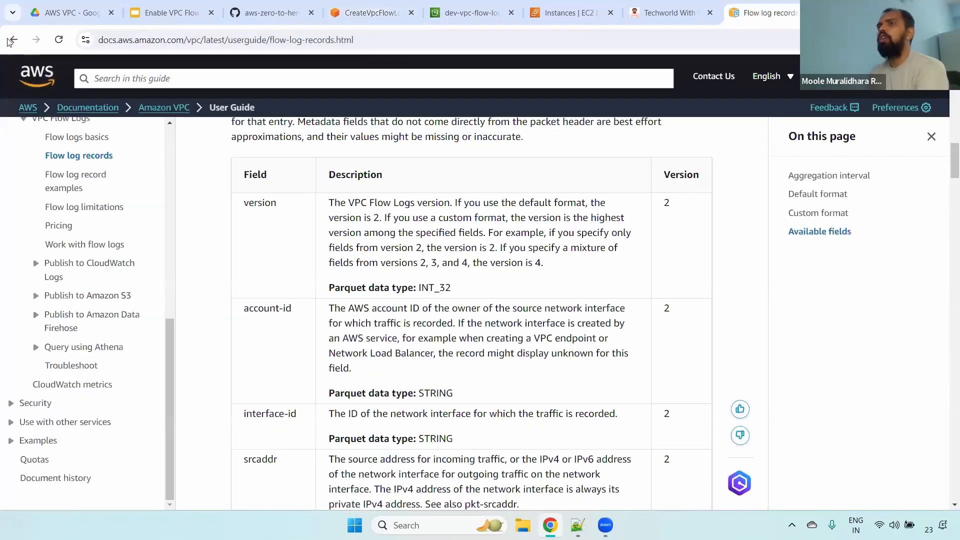
{"action": "left_click", "coordinate": [14, 40]}
{"action": "left_click_drag", "start_coordinate": [282, 86], "coordinate": [103, 86]}
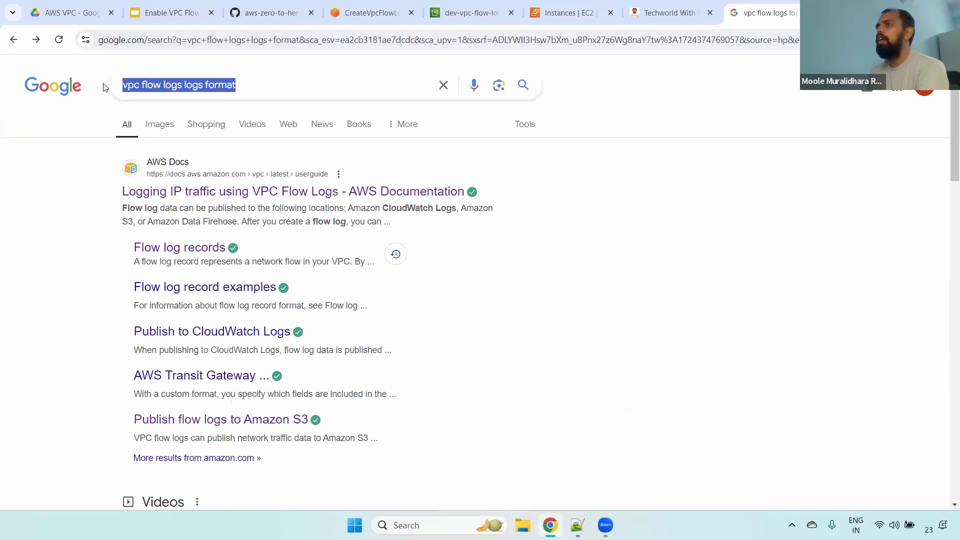
{"action": "left_click", "coordinate": [224, 86]}
{"action": "left_click", "coordinate": [643, 172]}
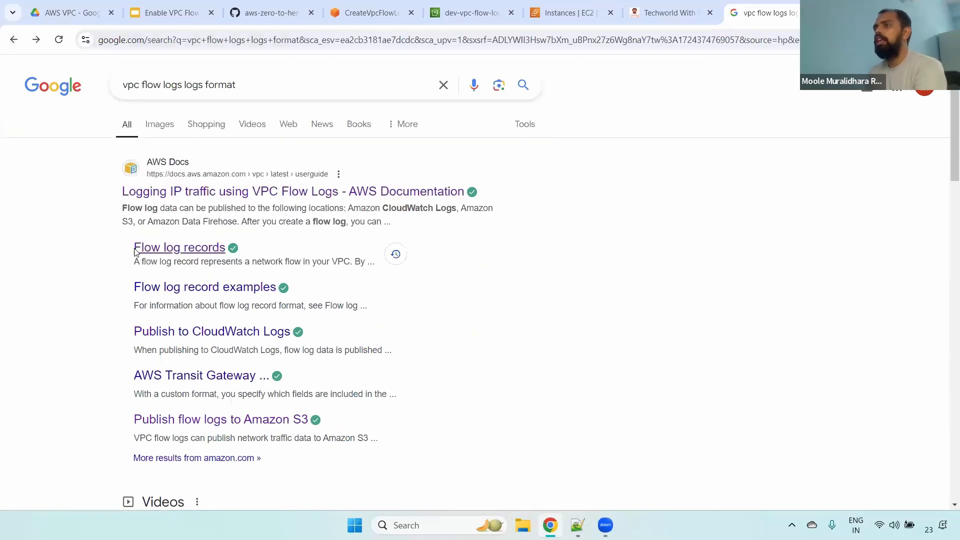
{"action": "left_click", "coordinate": [193, 248]}
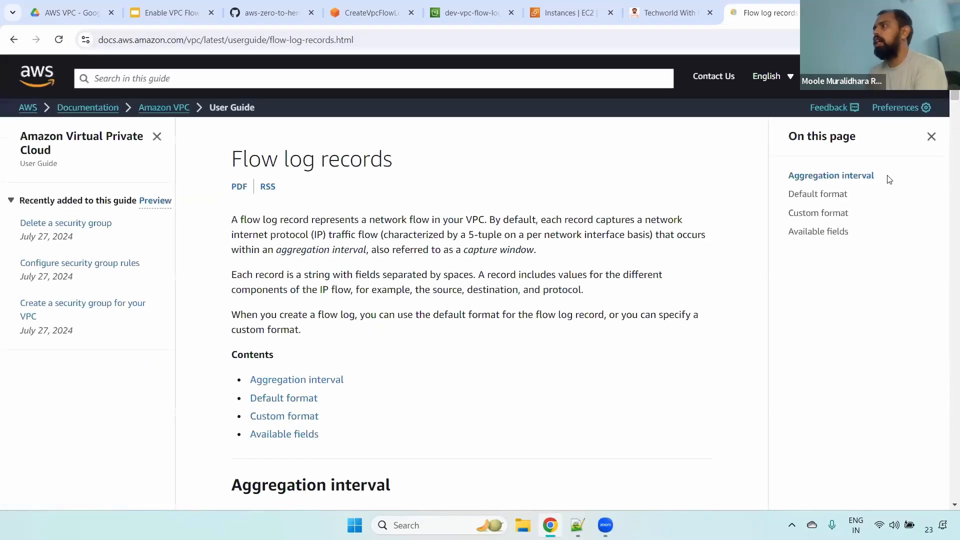
- Read the documentation's Default format, Custom format and Available fields sections, including the description of the version field
{"action": "left_click_drag", "start_coordinate": [954, 89], "coordinate": [945, 125]}
{"action": "left_click_drag", "start_coordinate": [220, 269], "coordinate": [380, 266]}
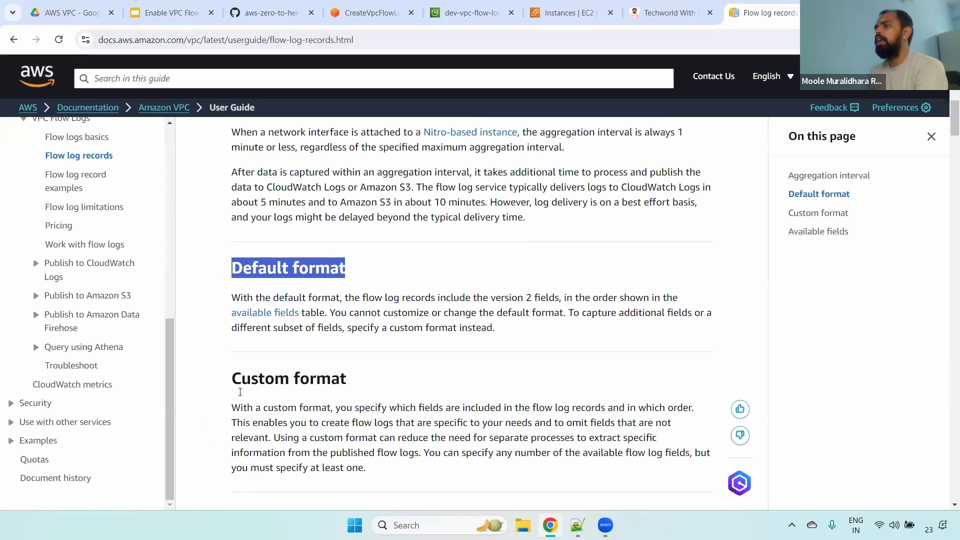
{"action": "left_click_drag", "start_coordinate": [235, 377], "coordinate": [346, 378]}
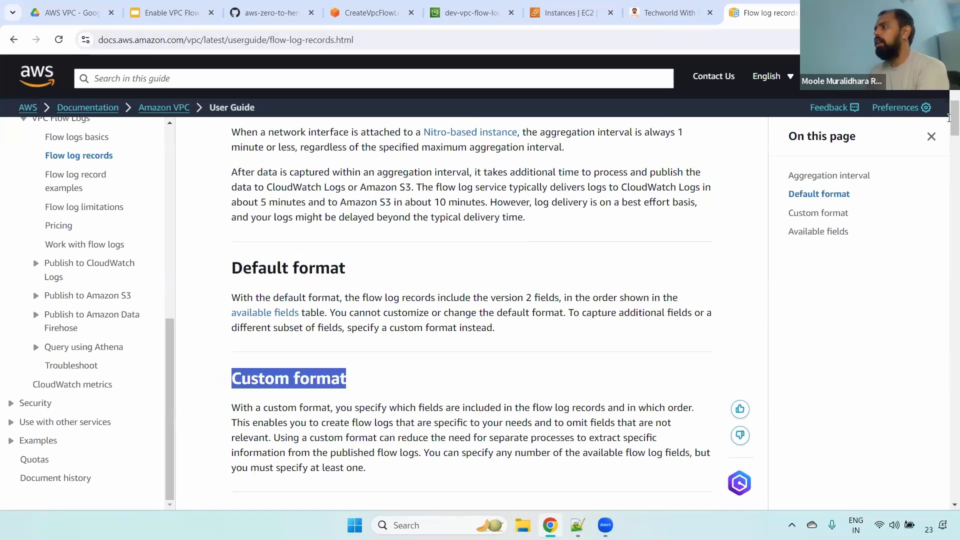
{"action": "left_click_drag", "start_coordinate": [949, 111], "coordinate": [949, 143]}
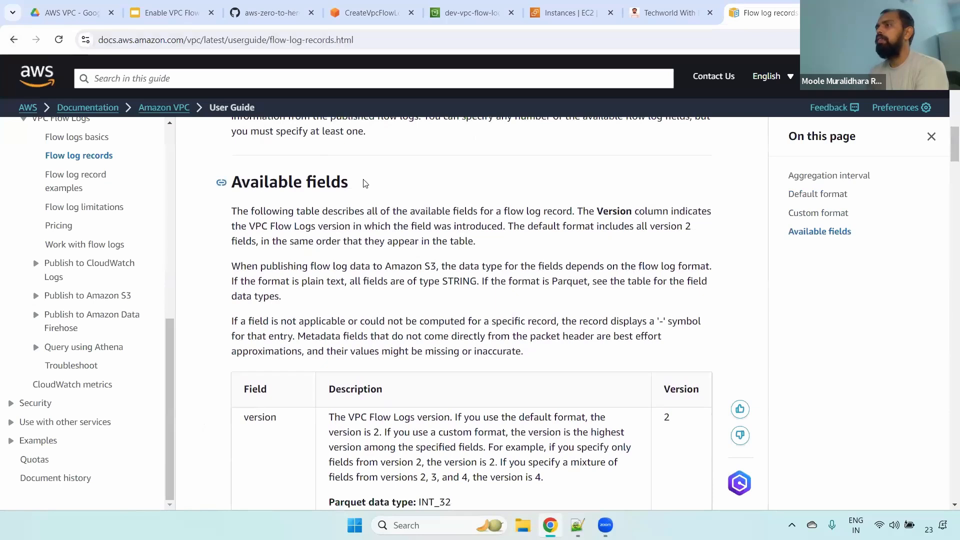
{"action": "left_click_drag", "start_coordinate": [240, 182], "coordinate": [348, 182]}
{"action": "left_click_drag", "start_coordinate": [952, 155], "coordinate": [951, 170]}
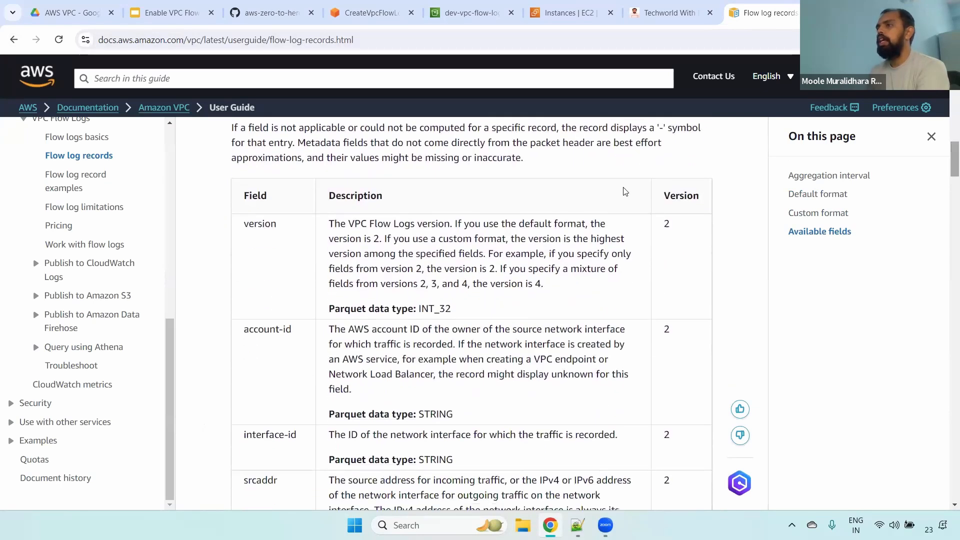
{"action": "left_click_drag", "start_coordinate": [245, 227], "coordinate": [391, 241]}
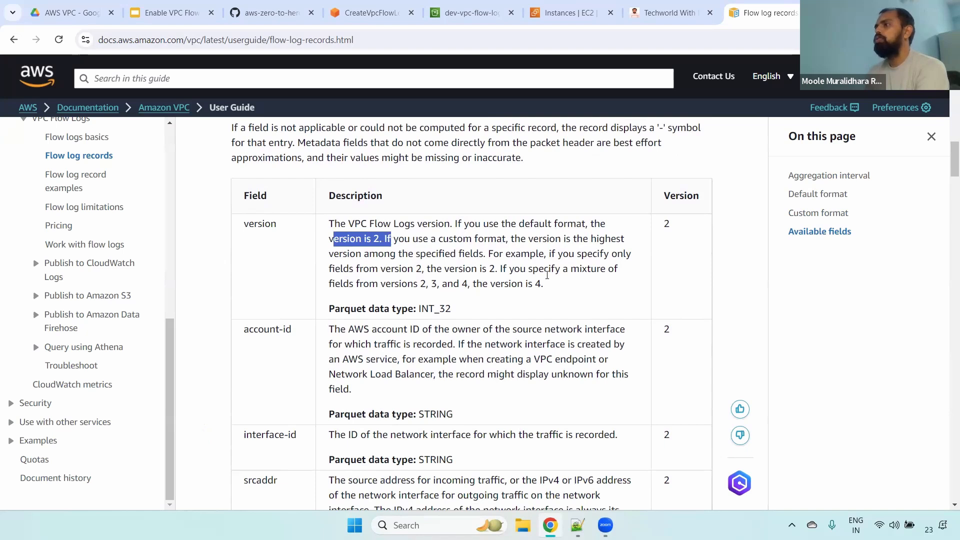
- Set the flow log's log record format to Custom format and open the list of selectable log format attributes
{"action": "left_click", "coordinate": [370, 12]}
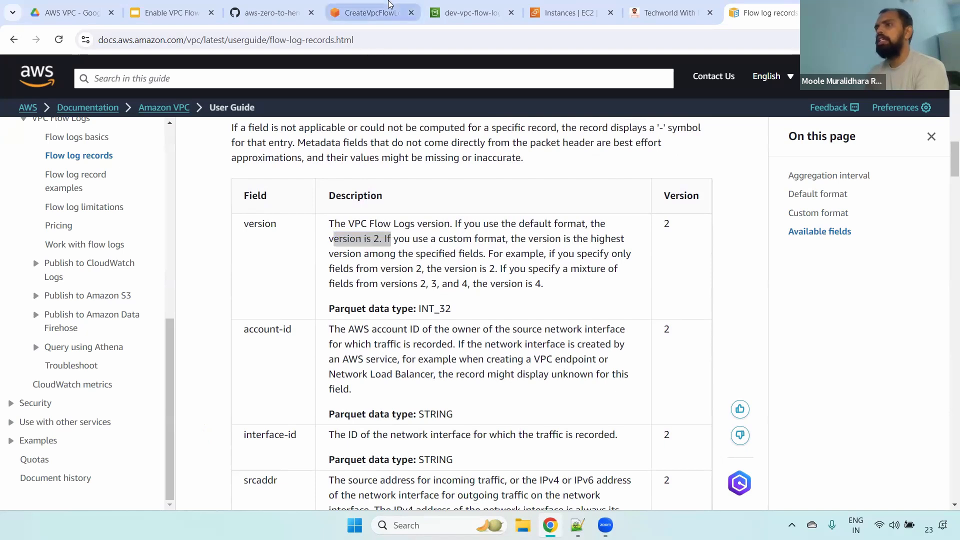
{"action": "left_click", "coordinate": [74, 202]}
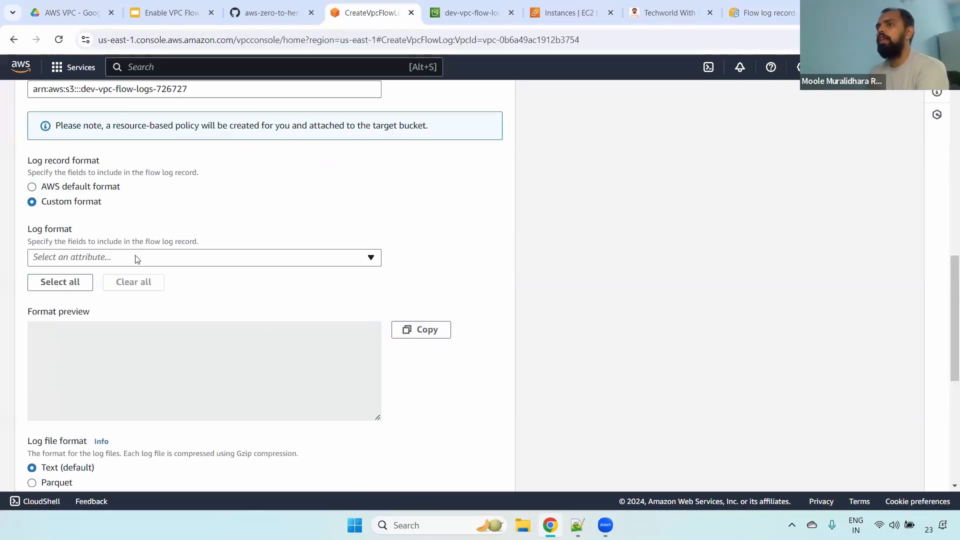
{"action": "left_click", "coordinate": [135, 258]}
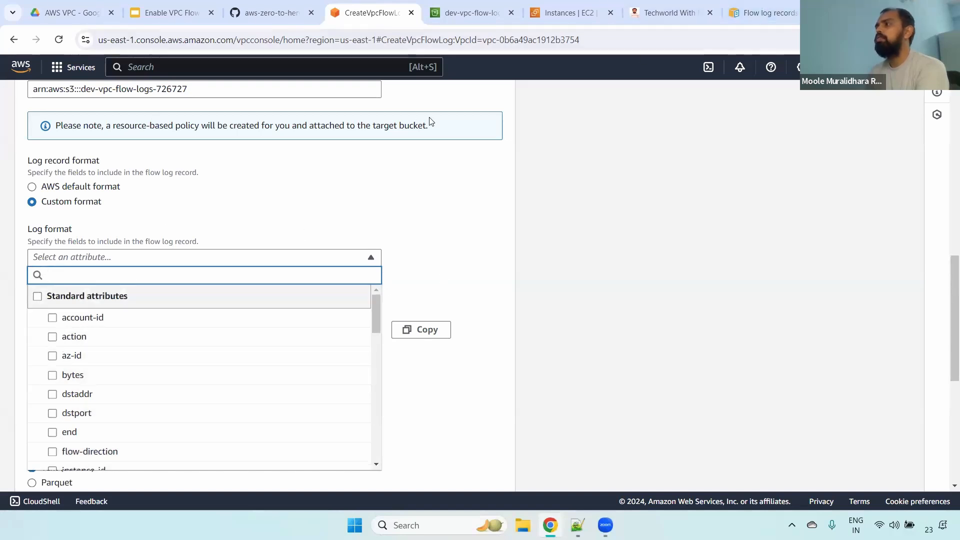
- Examine the documentation's descriptions of the version, account-id, interface-id and srcaddr fields, including the Parquet data type of srcaddr
{"action": "left_click", "coordinate": [758, 4]}
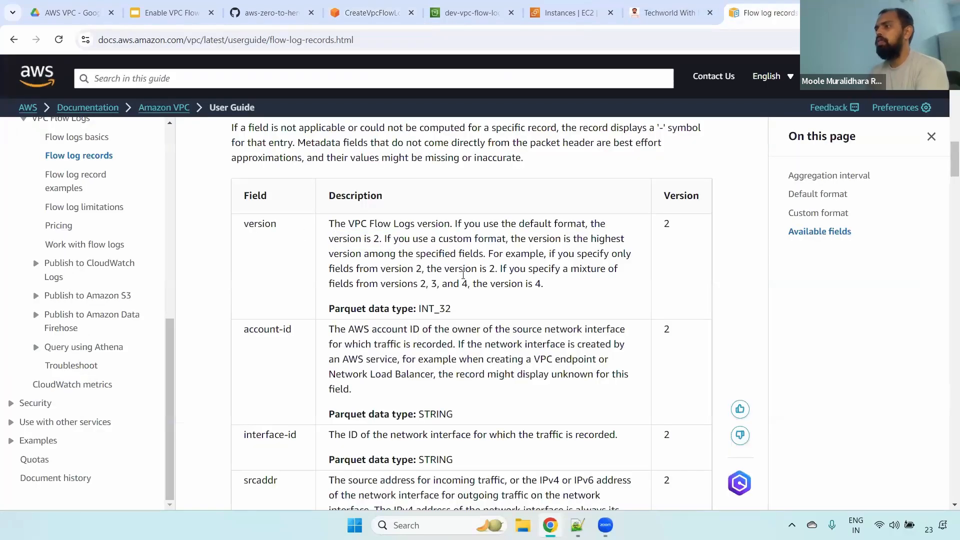
{"action": "left_click_drag", "start_coordinate": [495, 284], "coordinate": [565, 286]}
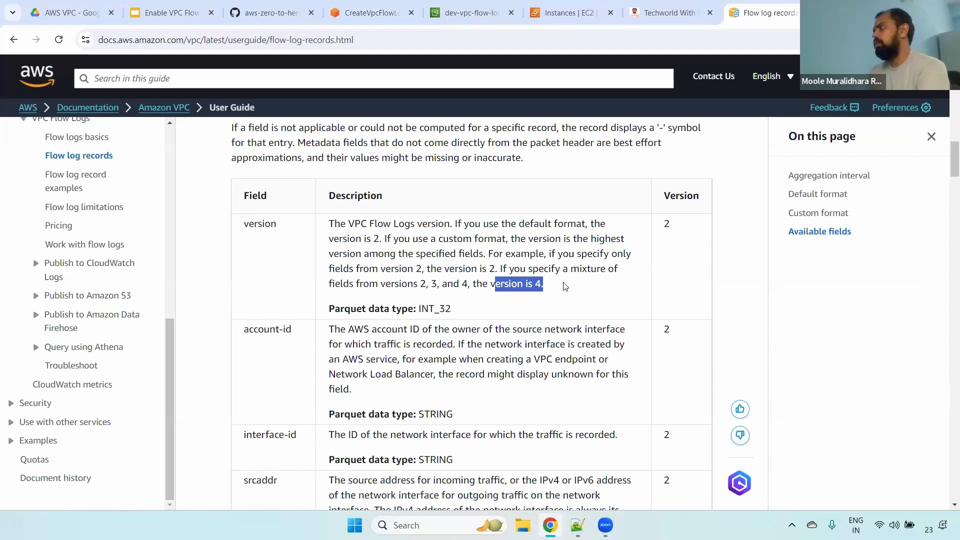
{"action": "scroll", "coordinate": [334, 192], "scroll_direction": "down", "scroll_amount": 3}
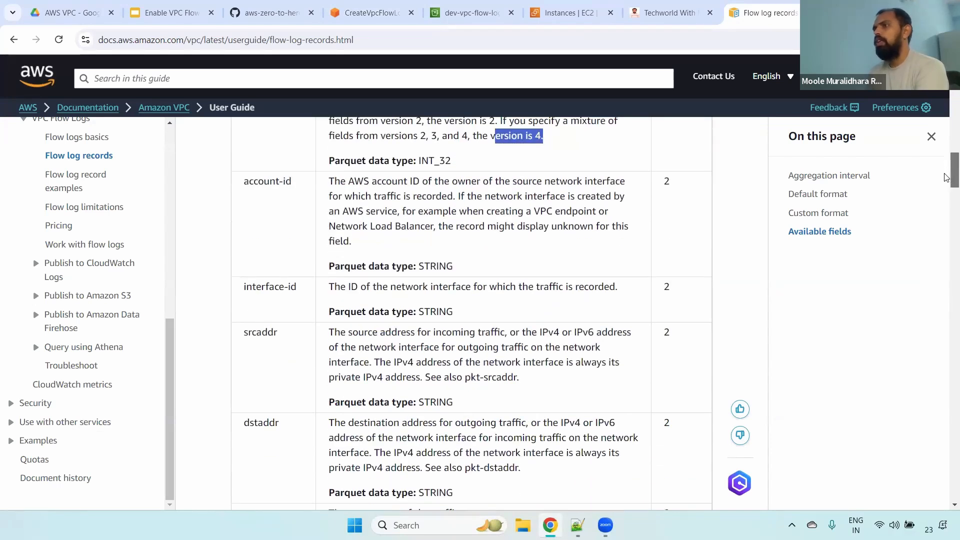
{"action": "triple_click", "coordinate": [262, 177]}
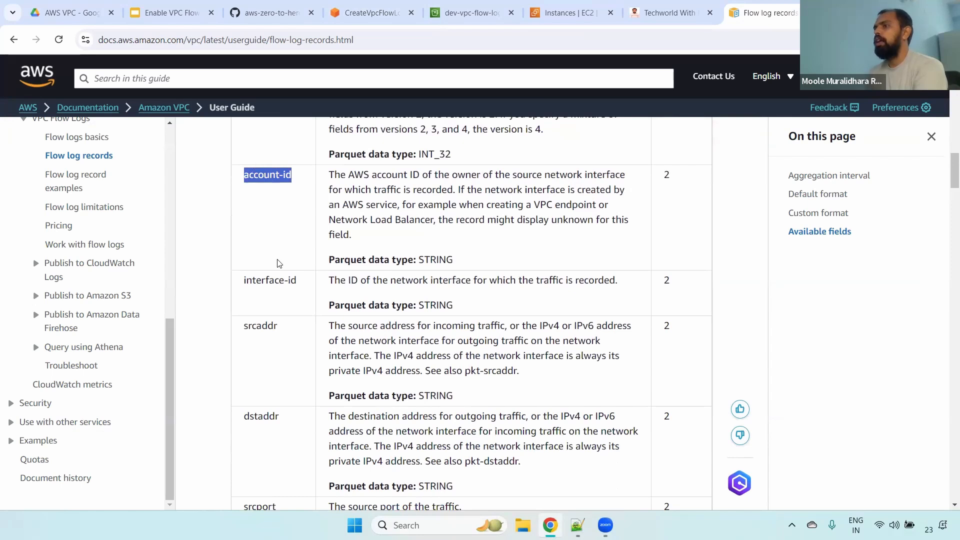
{"action": "triple_click", "coordinate": [263, 281]}
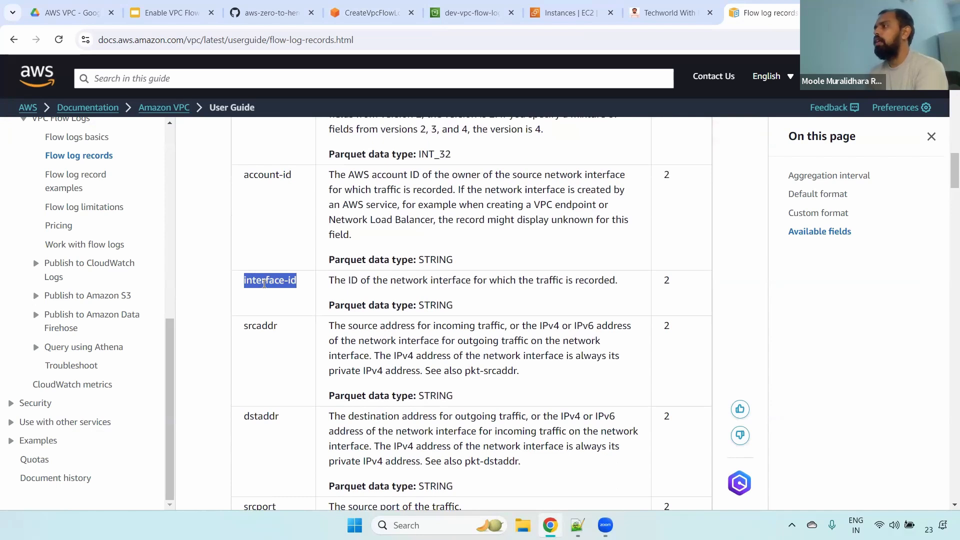
{"action": "double_click", "coordinate": [258, 327]}
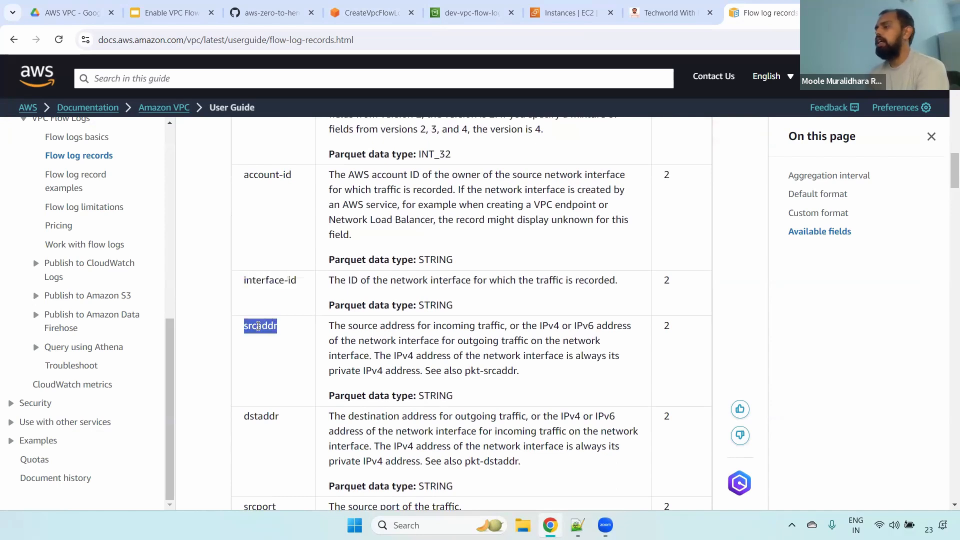
{"action": "scroll", "coordinate": [947, 185], "scroll_direction": "down", "scroll_amount": 2}
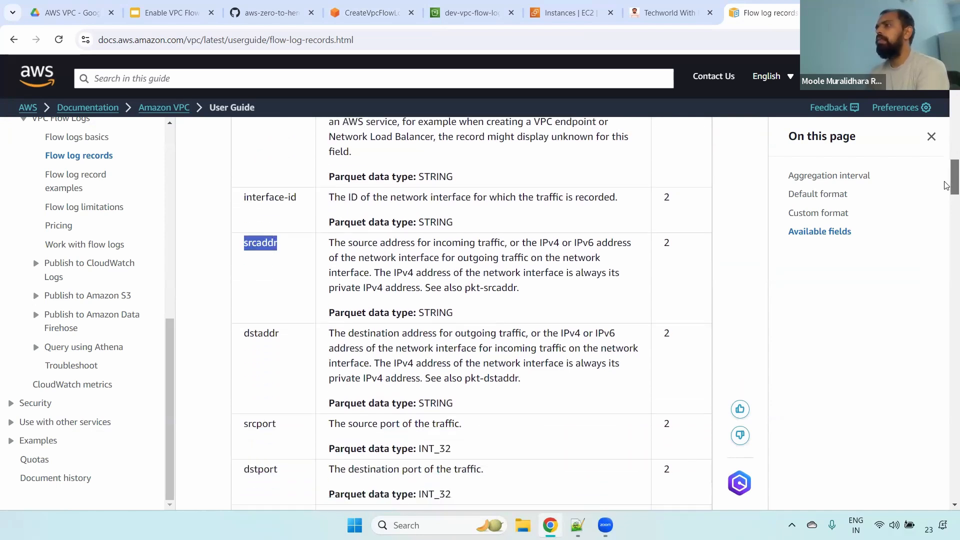
{"action": "left_click_drag", "start_coordinate": [379, 236], "coordinate": [600, 283]}
{"action": "triple_click", "coordinate": [344, 305]}
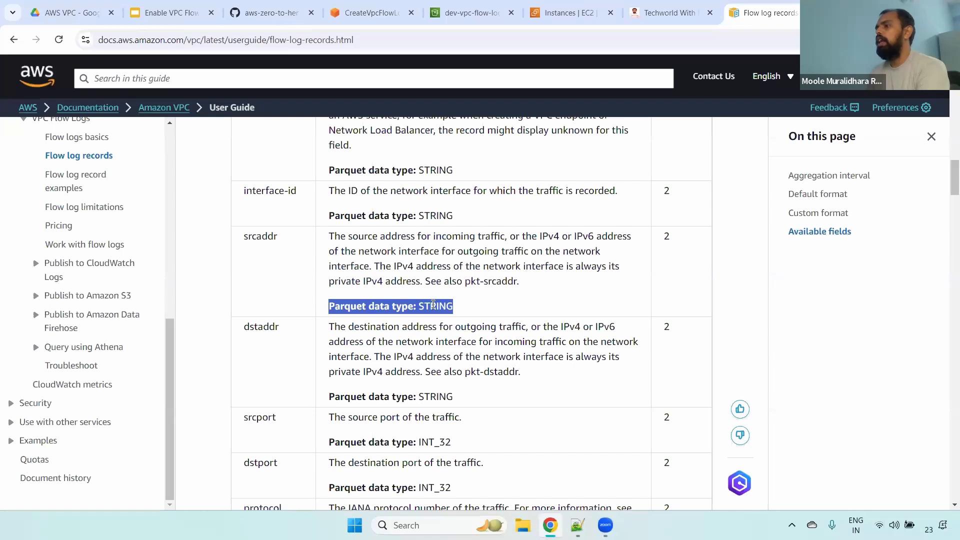
{"action": "double_click", "coordinate": [433, 304]}
{"action": "triple_click", "coordinate": [439, 304]}
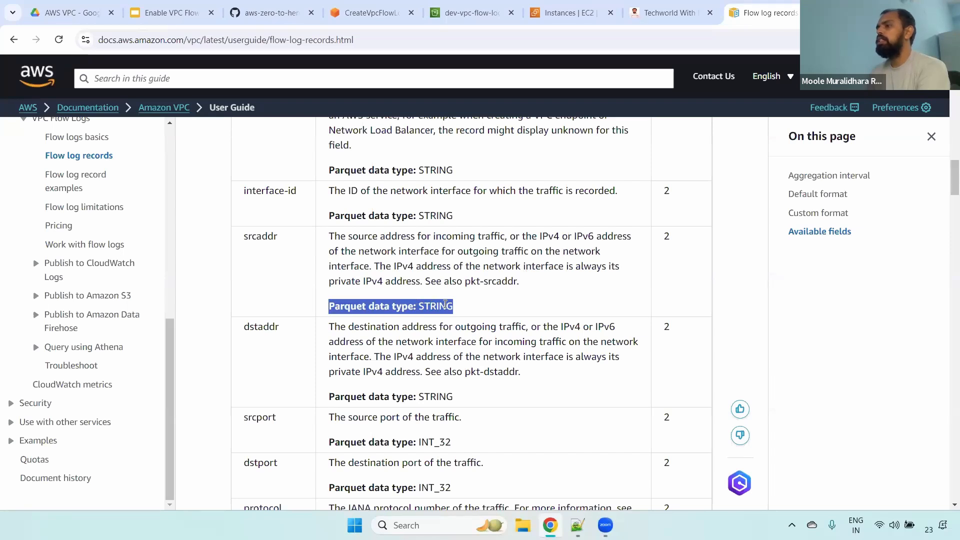
- Examine the documentation's descriptions of the dstaddr, srcport and dstport fields, including the outgoing-traffic and IPv4 or IPv6 wording for dstaddr
{"action": "left_click_drag", "start_coordinate": [946, 175], "coordinate": [946, 182]}
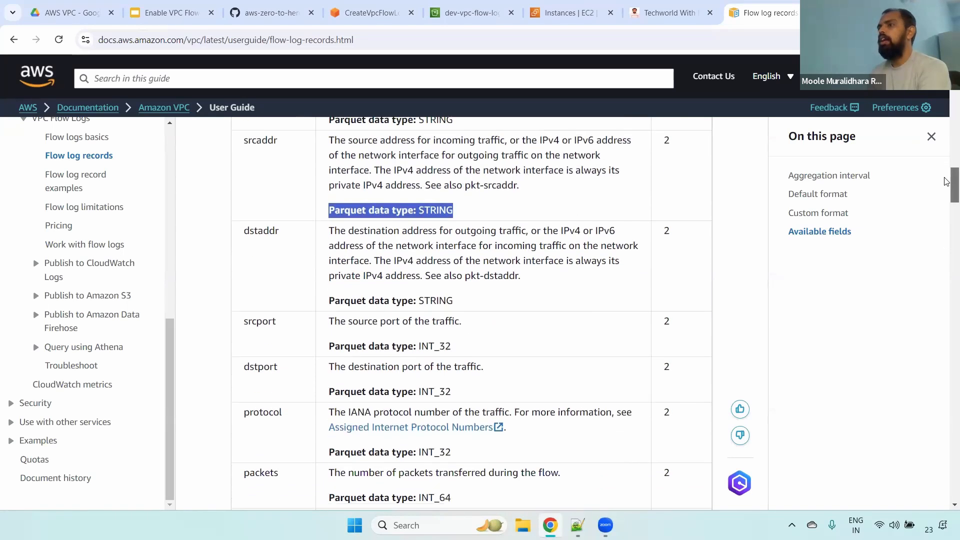
{"action": "triple_click", "coordinate": [287, 231]}
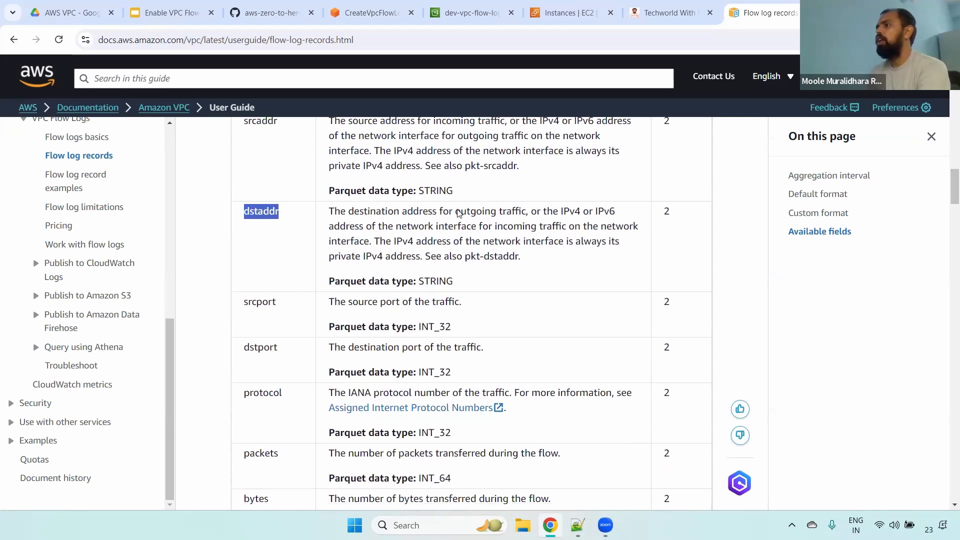
{"action": "left_click_drag", "start_coordinate": [456, 212], "coordinate": [527, 208]}
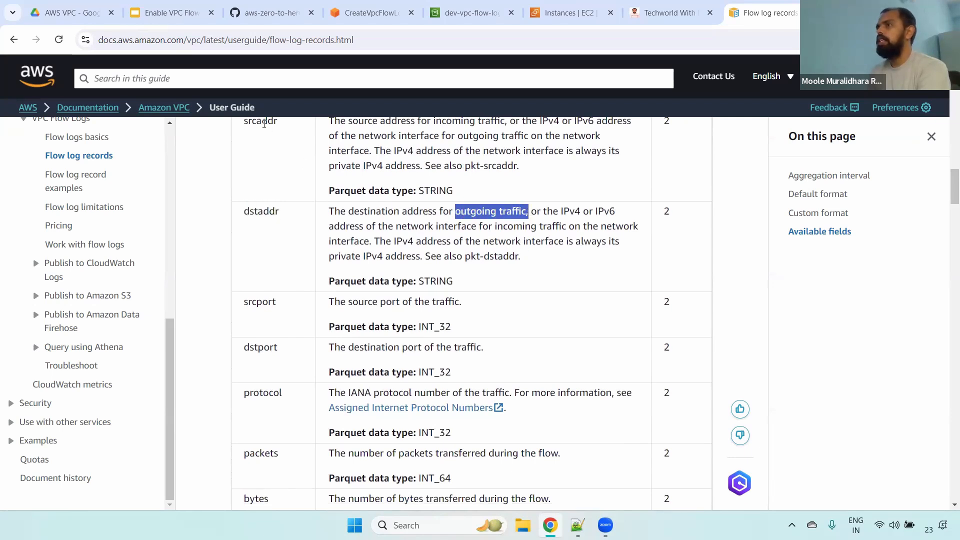
{"action": "left_click", "coordinate": [263, 121]}
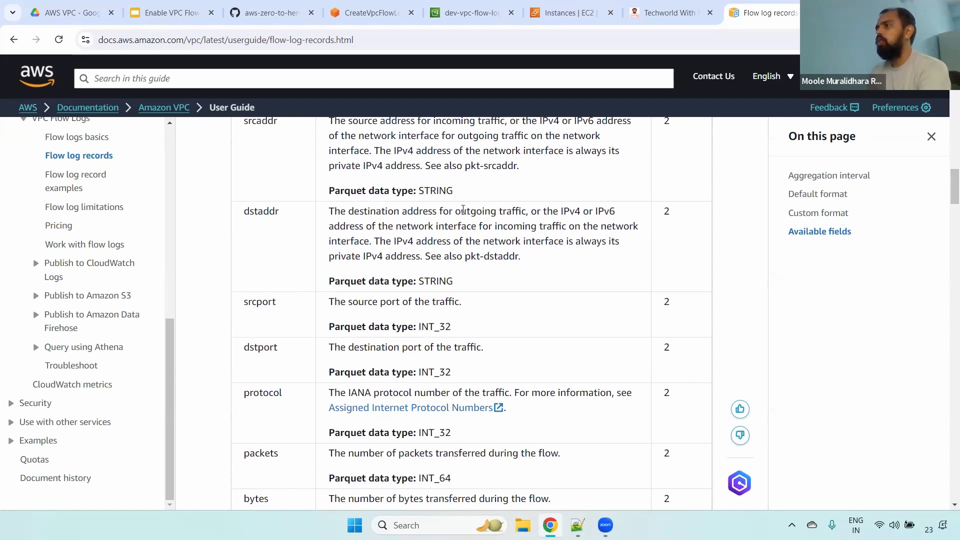
{"action": "left_click_drag", "start_coordinate": [461, 211], "coordinate": [613, 211]}
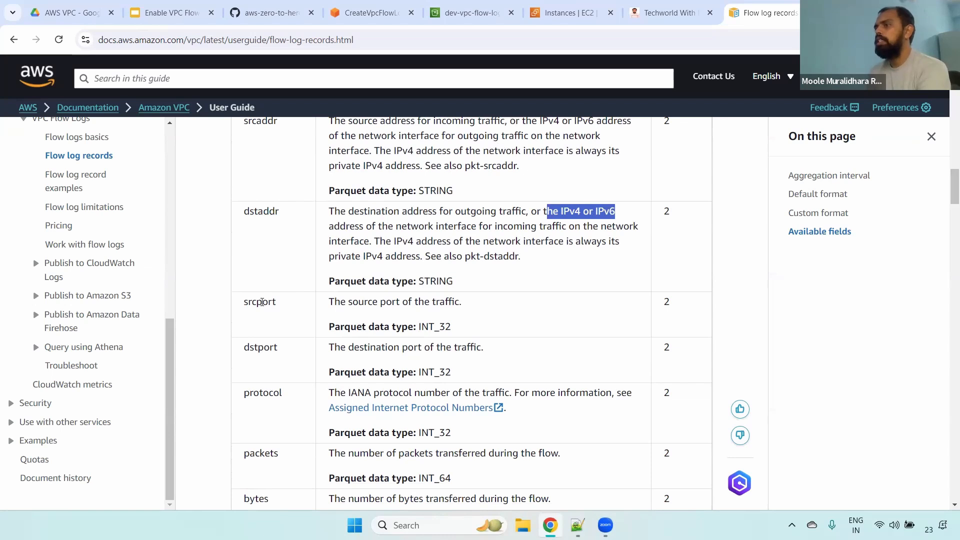
{"action": "double_click", "coordinate": [261, 302]}
{"action": "double_click", "coordinate": [259, 345]}
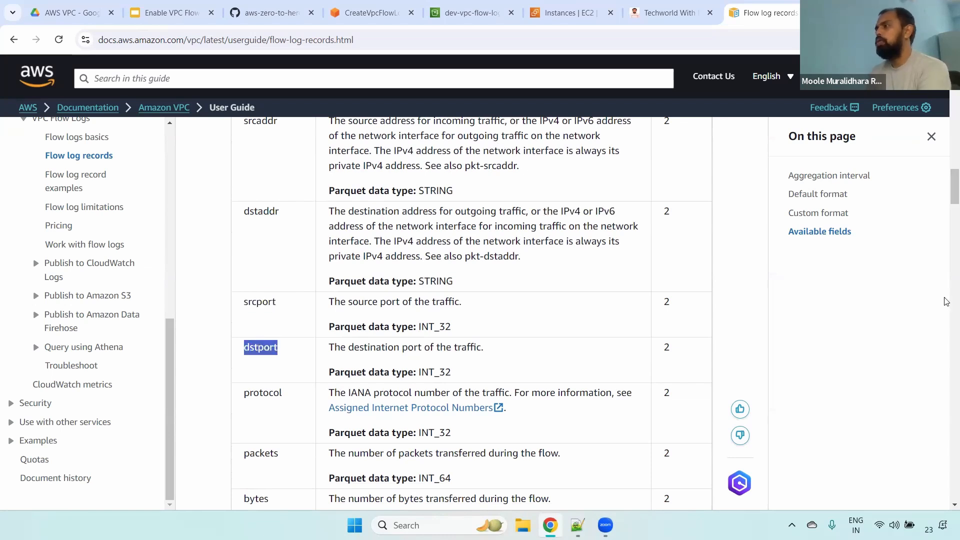
- Examine the documentation's descriptions of the protocol, packets, bytes, start and end fields
{"action": "scroll", "coordinate": [629, 231], "scroll_direction": "down", "scroll_amount": 3}
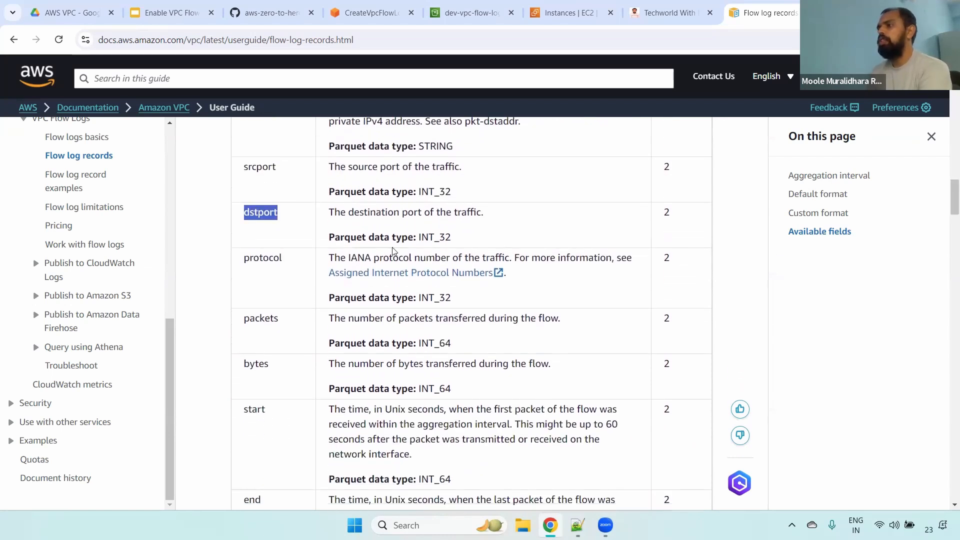
{"action": "double_click", "coordinate": [276, 258]}
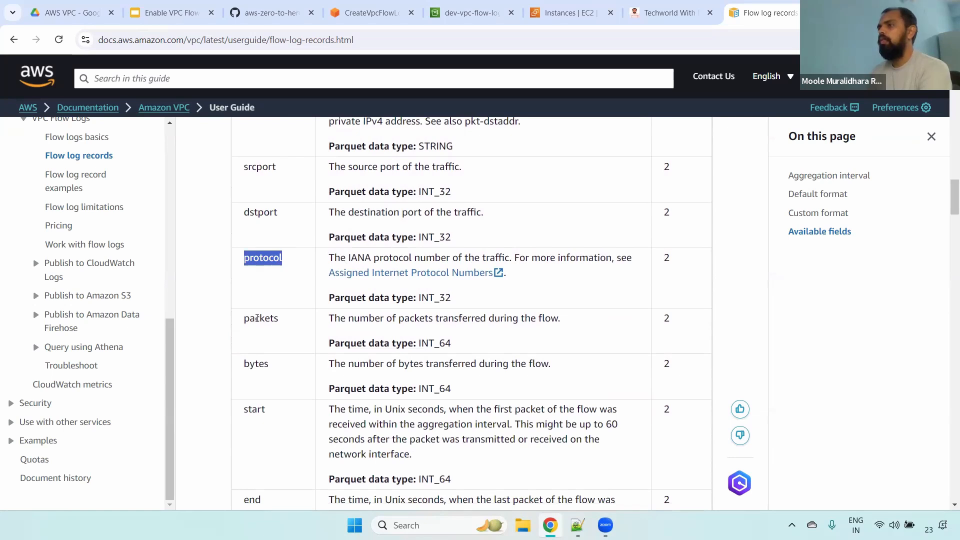
{"action": "double_click", "coordinate": [258, 319]}
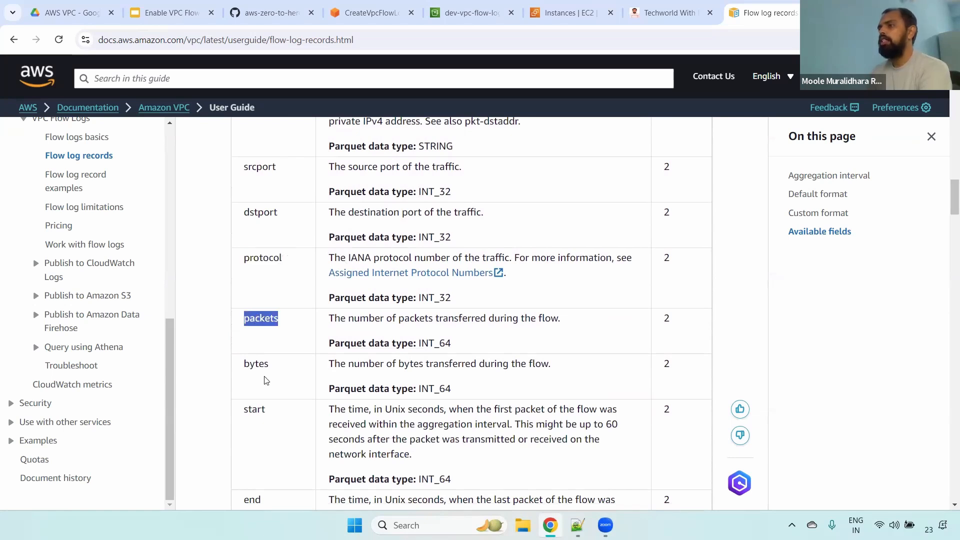
{"action": "double_click", "coordinate": [261, 363]}
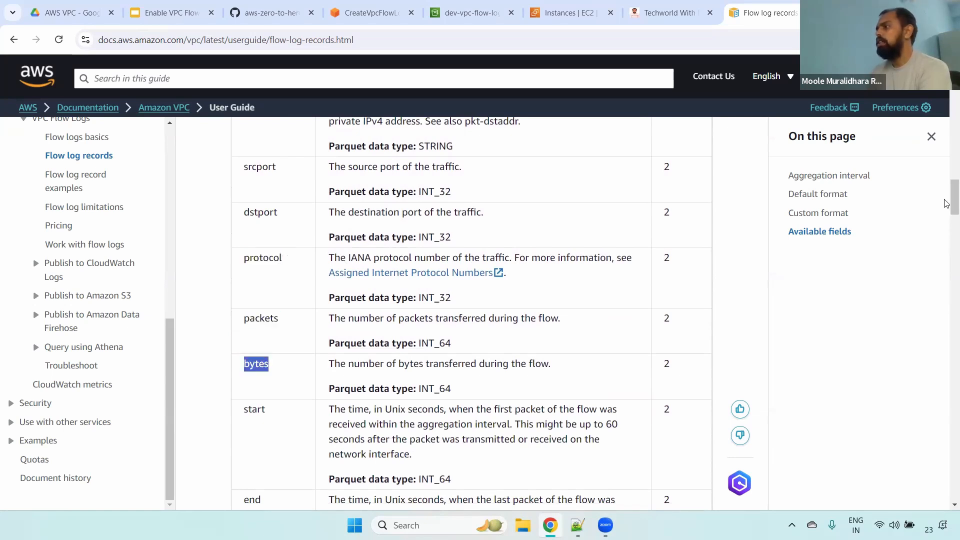
{"action": "scroll", "coordinate": [946, 211], "scroll_direction": "down", "scroll_amount": 3}
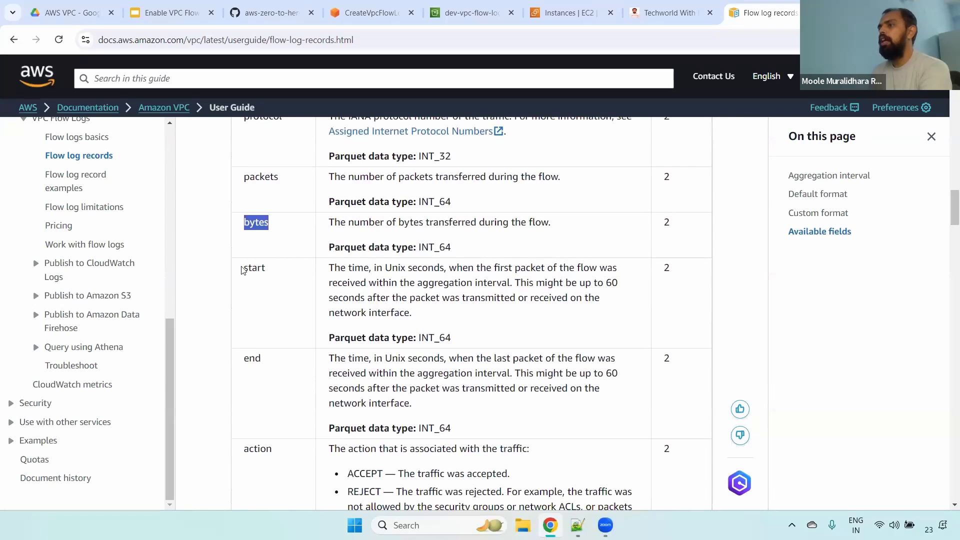
{"action": "left_click", "coordinate": [273, 282]}
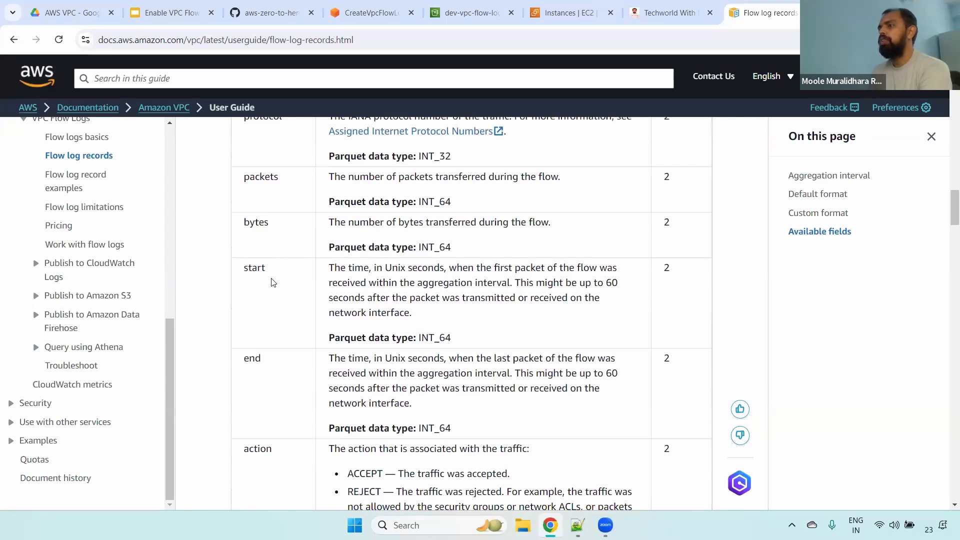
{"action": "double_click", "coordinate": [253, 359]}
- Read the REJECT explanation of the action field and the NODATA and SKIPDATA values of the log-status field
{"action": "scroll", "coordinate": [946, 220], "scroll_direction": "down", "scroll_amount": 3}
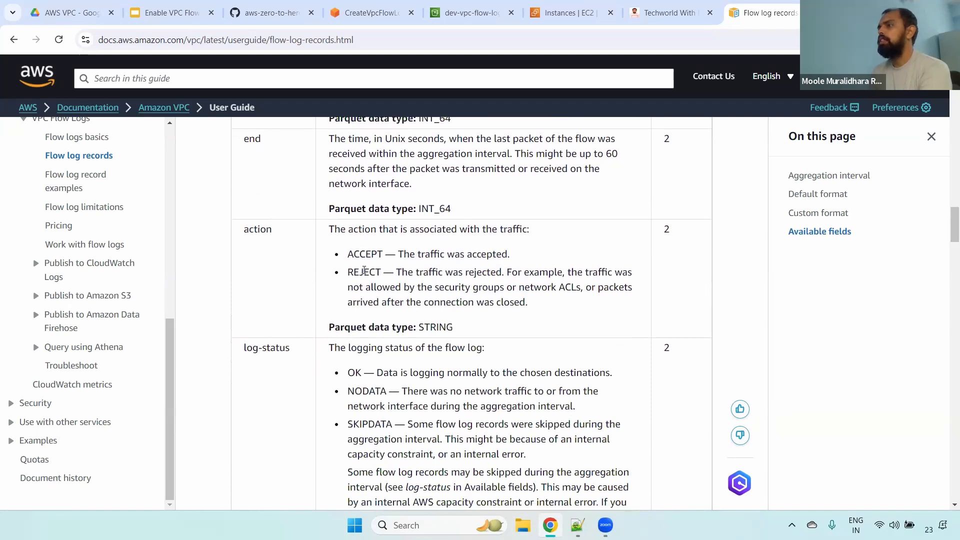
{"action": "triple_click", "coordinate": [364, 270]}
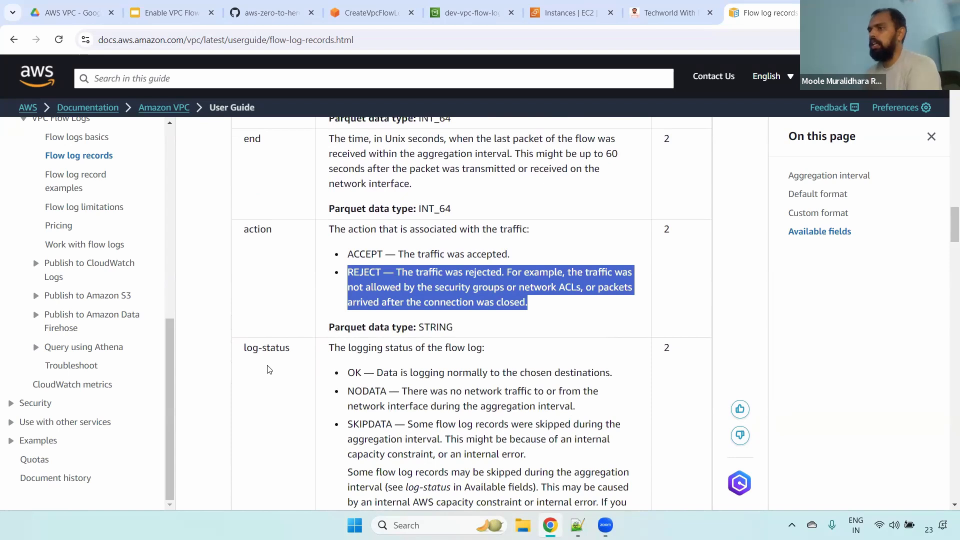
{"action": "double_click", "coordinate": [269, 347]}
{"action": "scroll", "coordinate": [268, 346], "scroll_direction": "down", "scroll_amount": 3}
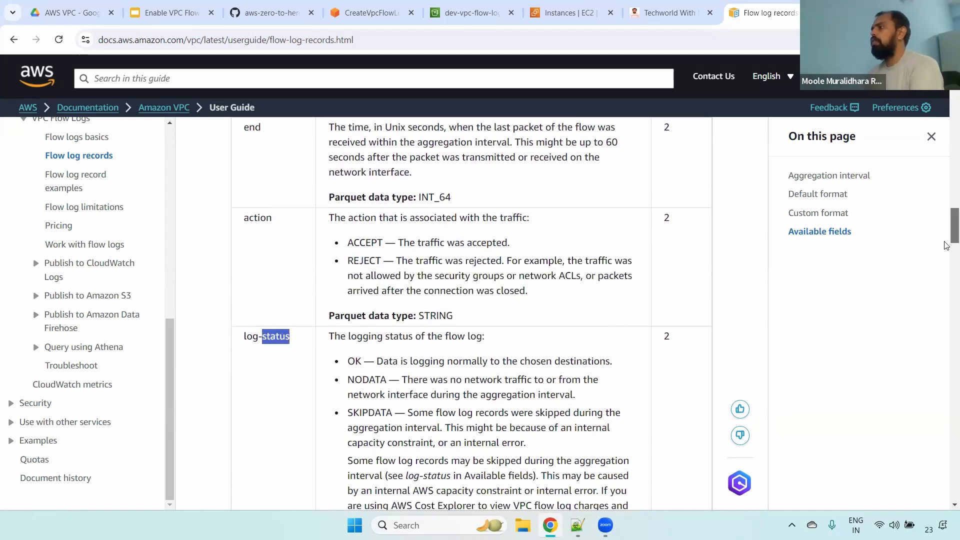
{"action": "left_click_drag", "start_coordinate": [363, 220], "coordinate": [369, 220]}
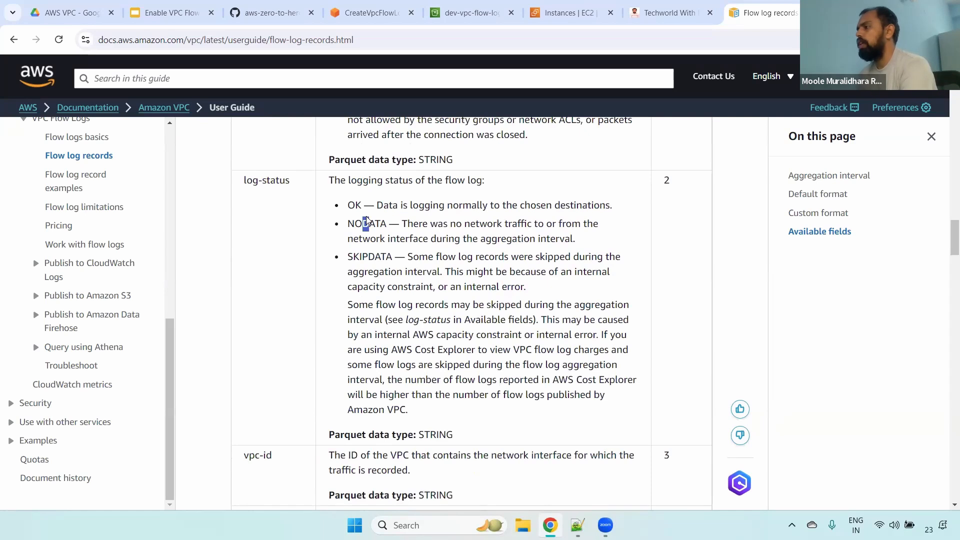
{"action": "double_click", "coordinate": [373, 258]}
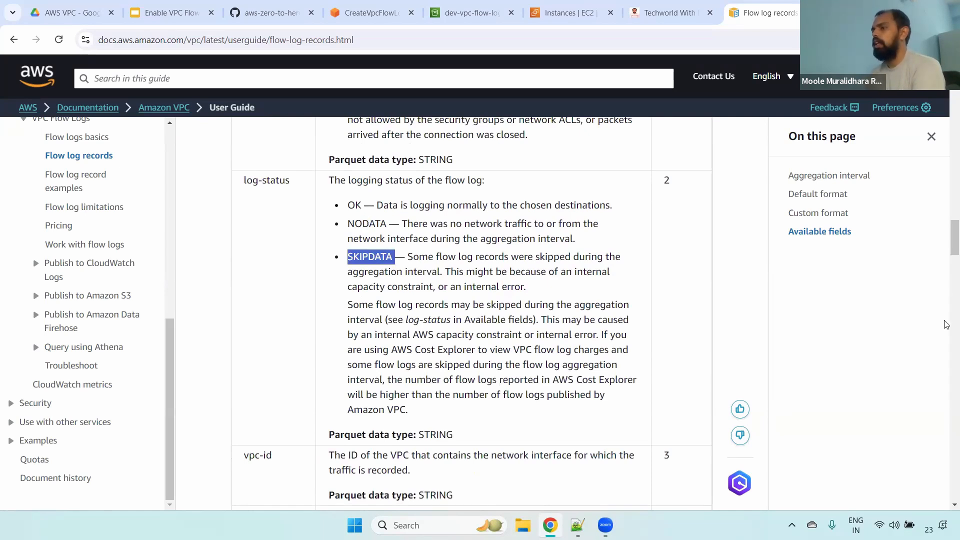
- Examine the documentation's entries for the vpc-id, subnet-id, instance-id and tcp-flags fields
{"action": "scroll", "coordinate": [946, 260], "scroll_direction": "down", "scroll_amount": 5}
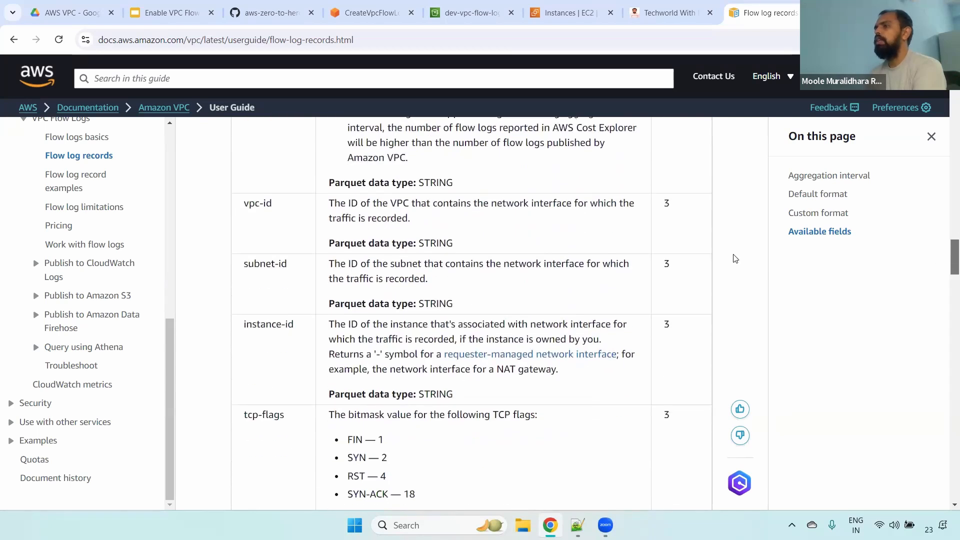
{"action": "left_click_drag", "start_coordinate": [273, 205], "coordinate": [246, 205]}
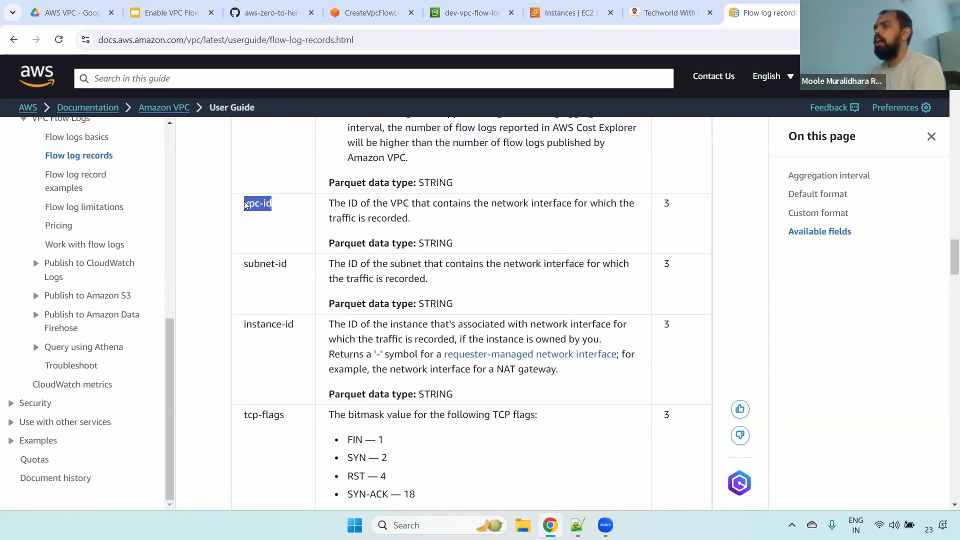
{"action": "double_click", "coordinate": [281, 271]}
{"action": "double_click", "coordinate": [283, 325]}
{"action": "double_click", "coordinate": [271, 428]}
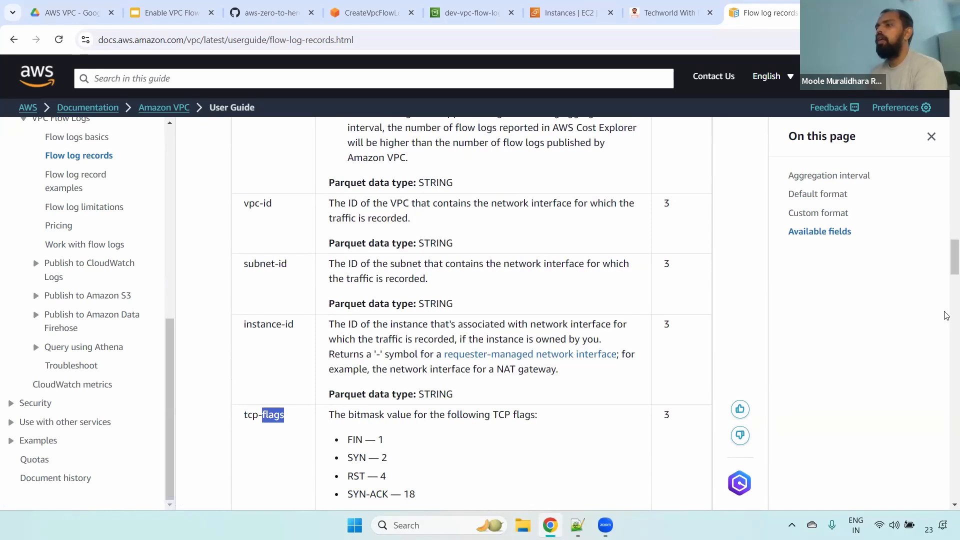
- Look through the remaining available fields in the documentation, including region and ecs-cluster-arn
{"action": "scroll", "coordinate": [946, 315], "scroll_direction": "down", "scroll_amount": 10}
{"action": "scroll", "coordinate": [946, 327], "scroll_direction": "down", "scroll_amount": 5}
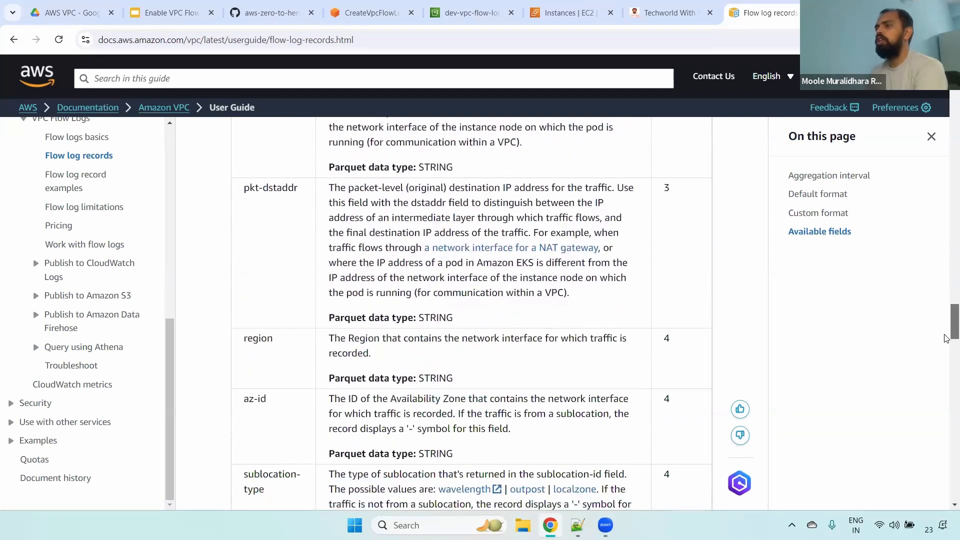
{"action": "double_click", "coordinate": [258, 255]}
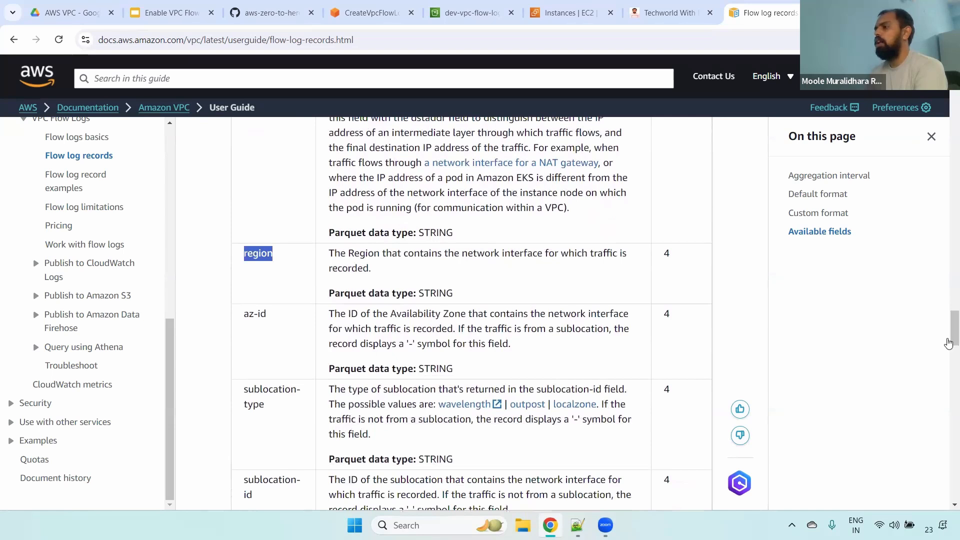
{"action": "scroll", "coordinate": [946, 380], "scroll_direction": "down", "scroll_amount": 15}
{"action": "scroll", "coordinate": [946, 399], "scroll_direction": "down", "scroll_amount": 3}
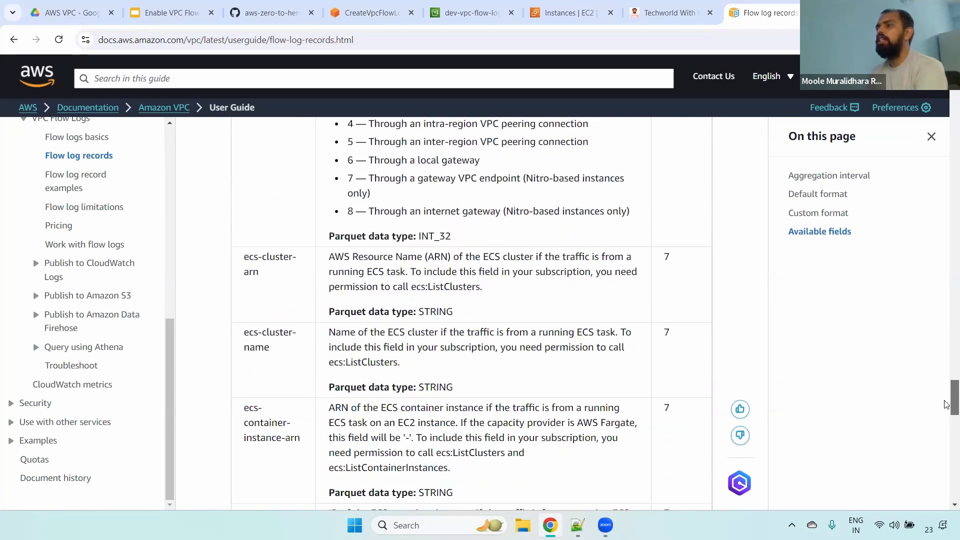
{"action": "triple_click", "coordinate": [245, 257]}
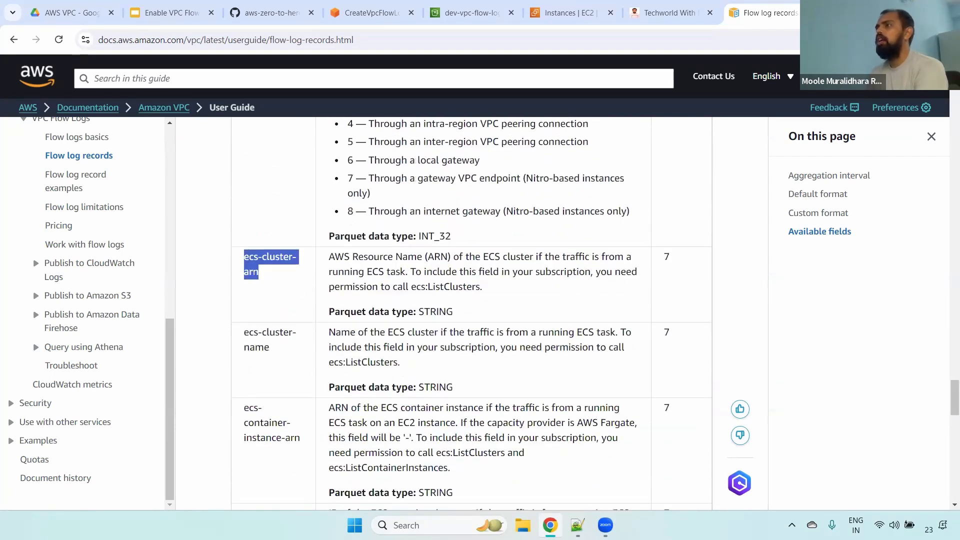
- Return to the VPC flow log creation form and set the log record format to AWS default format
{"action": "key", "text": "ctrl+4"}
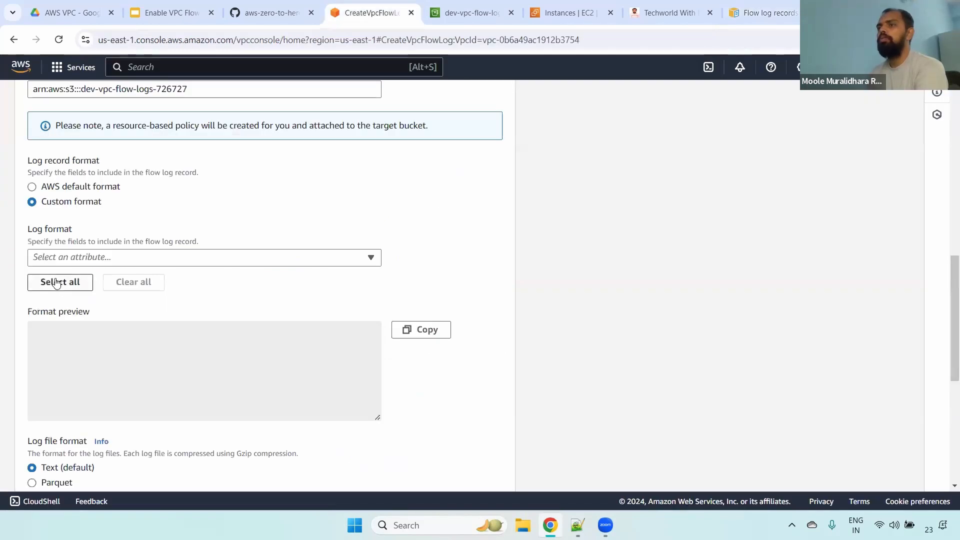
{"action": "scroll", "coordinate": [944, 307], "scroll_direction": "down", "scroll_amount": 1}
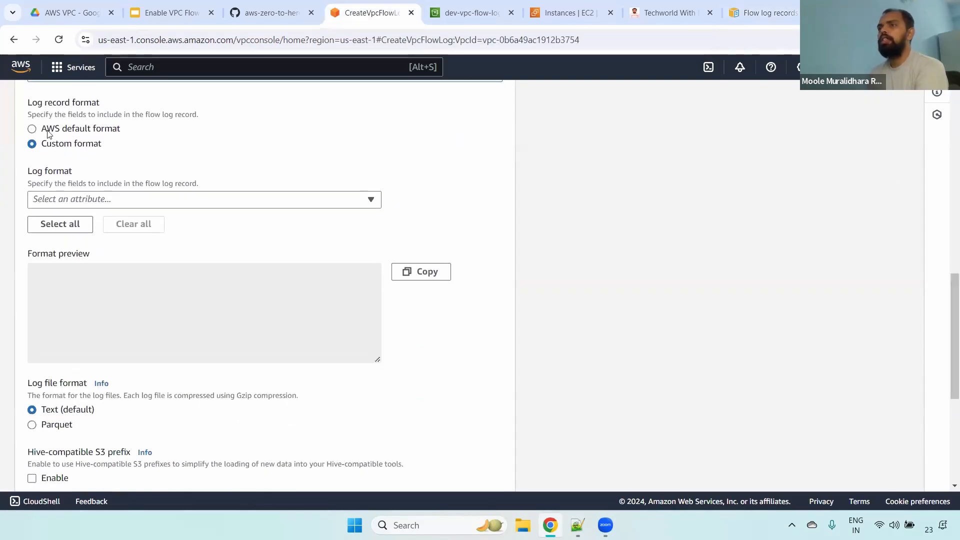
{"action": "left_click", "coordinate": [32, 129]}
- Review the fields in the default format preview, from version, account-id and interface-id through to log-status
{"action": "double_click", "coordinate": [59, 241]}
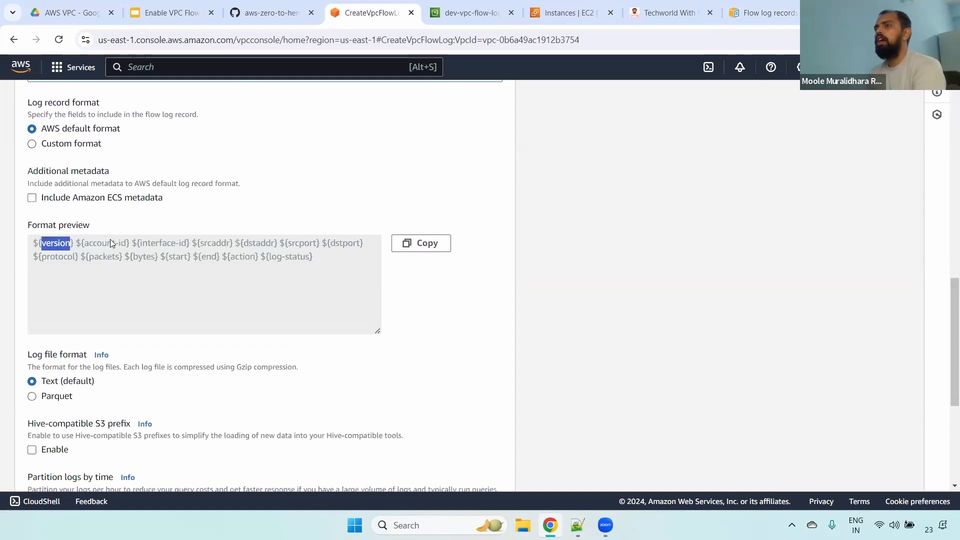
{"action": "double_click", "coordinate": [110, 240]}
{"action": "double_click", "coordinate": [159, 244]}
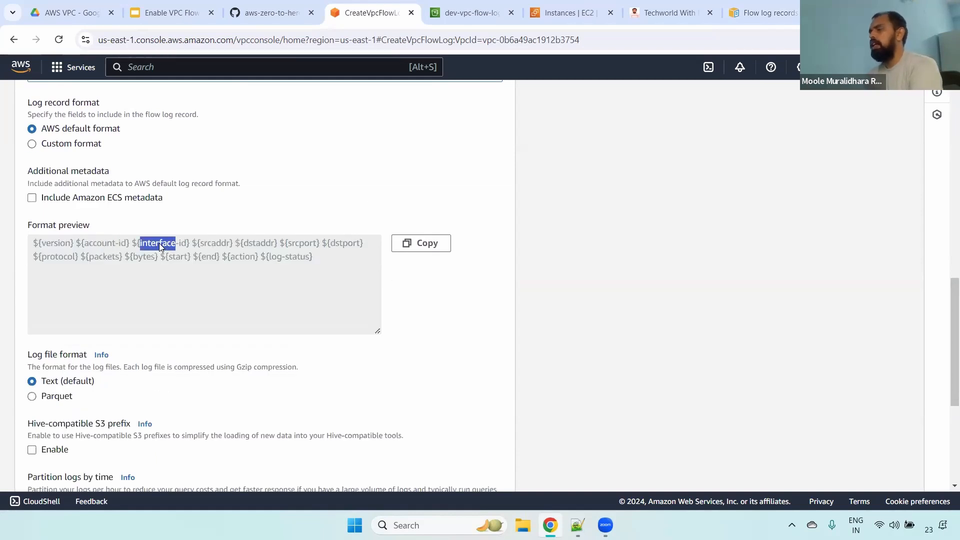
{"action": "left_click_drag", "start_coordinate": [216, 244], "coordinate": [219, 243]}
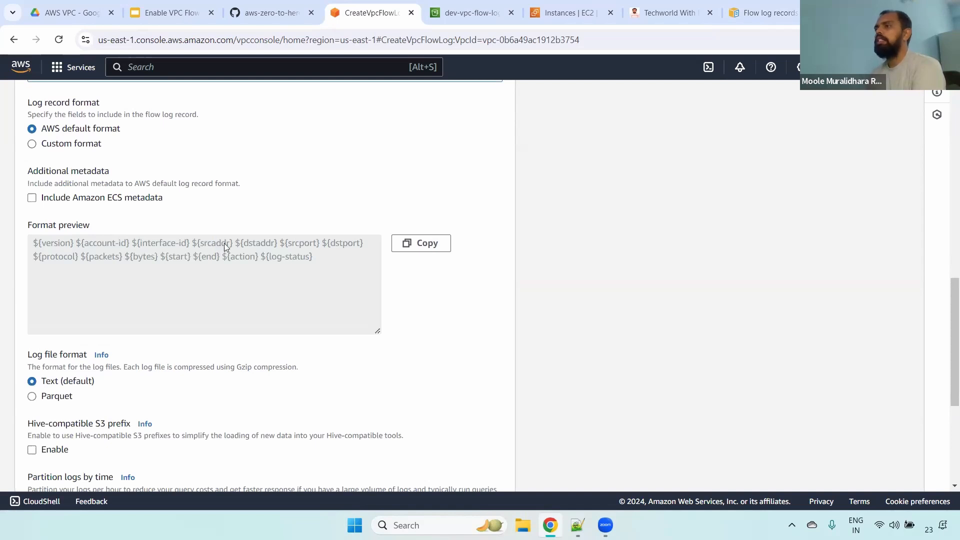
{"action": "double_click", "coordinate": [293, 244]}
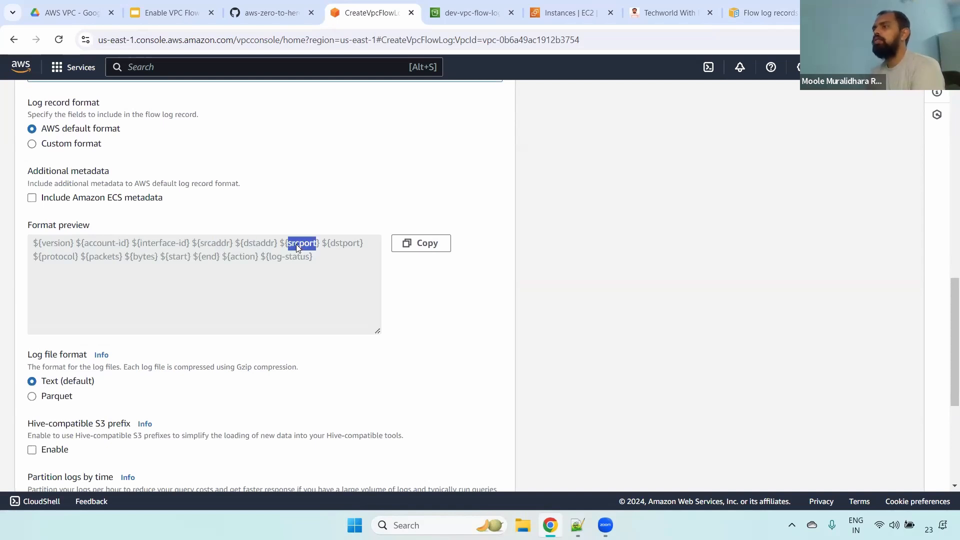
{"action": "double_click", "coordinate": [345, 244]}
{"action": "left_click", "coordinate": [59, 257]}
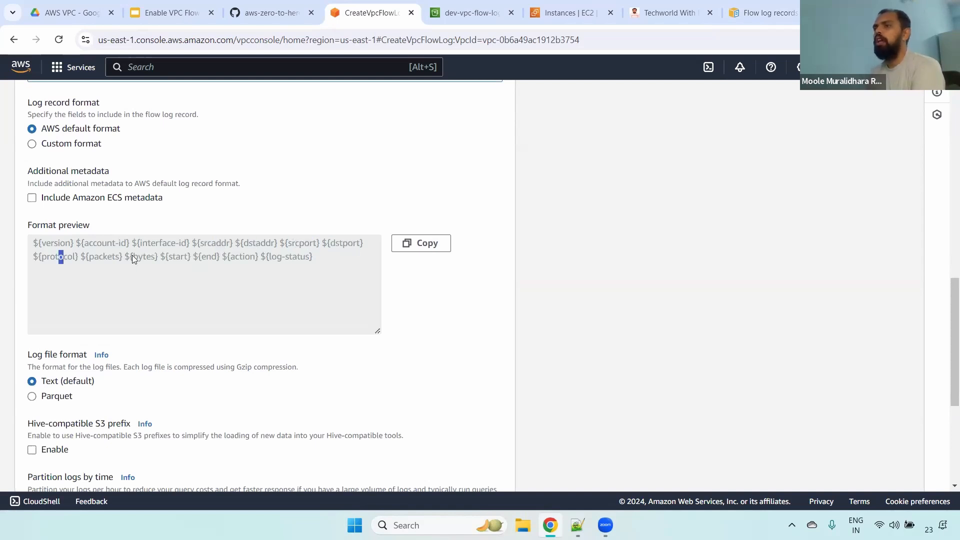
{"action": "double_click", "coordinate": [186, 257]}
{"action": "left_click", "coordinate": [207, 258]}
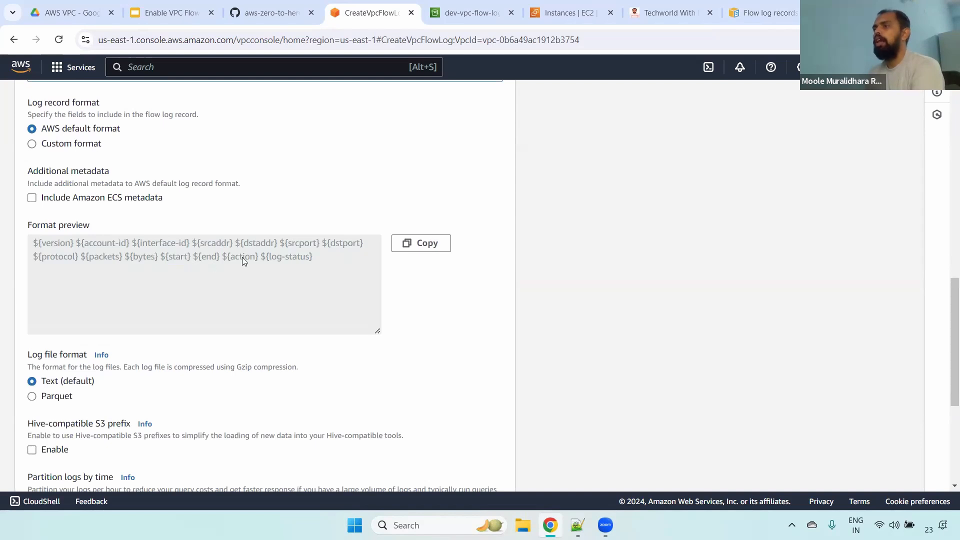
{"action": "left_click_drag", "start_coordinate": [338, 266], "coordinate": [74, 246]}
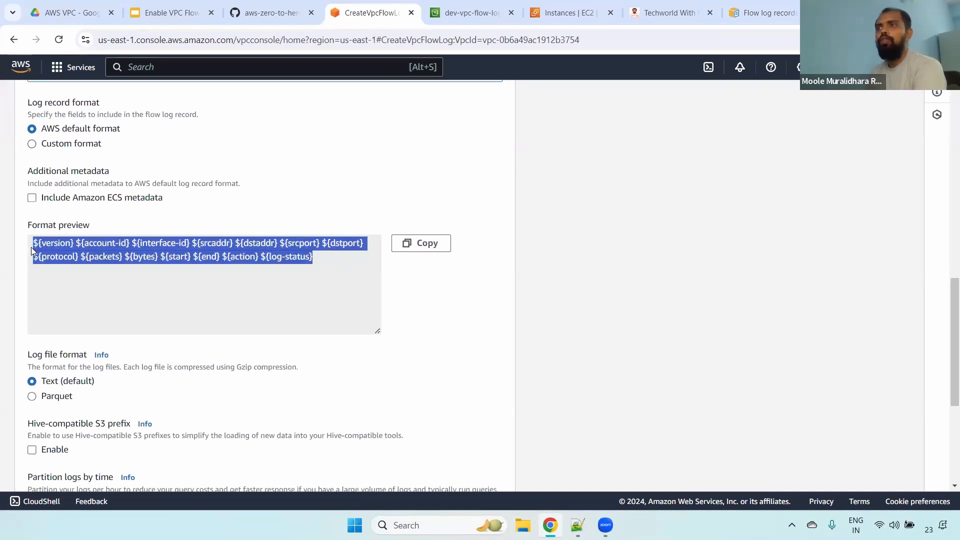
- Build a custom log record format containing the account-id, action, bytes, dstaddr and dstport attributes
{"action": "left_click", "coordinate": [46, 146]}
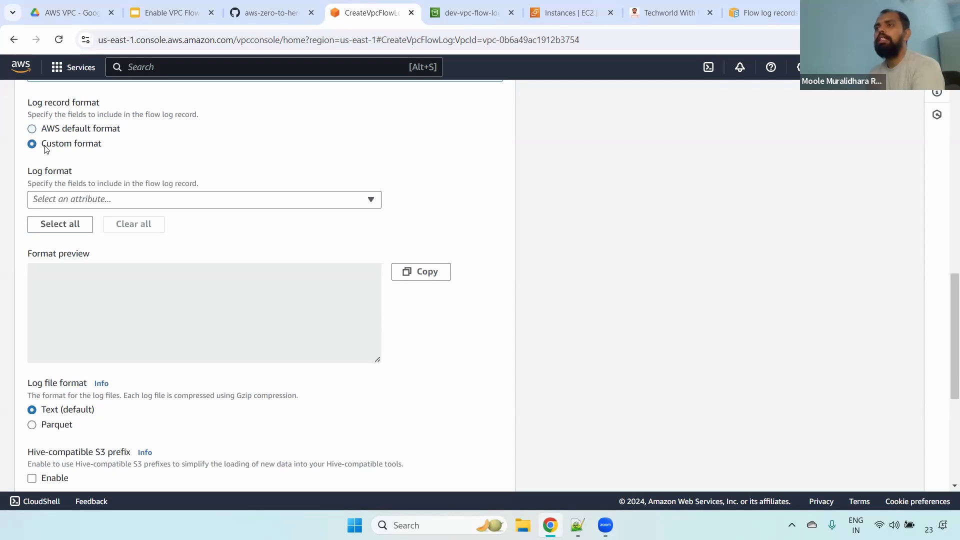
{"action": "left_click", "coordinate": [122, 199]}
{"action": "left_click", "coordinate": [75, 259]}
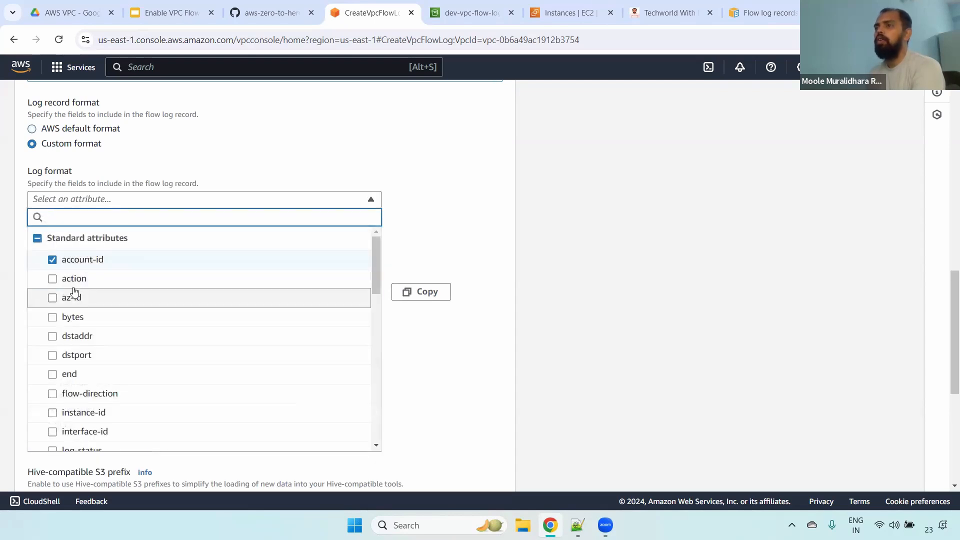
{"action": "left_click", "coordinate": [73, 278]}
{"action": "left_click", "coordinate": [72, 317]}
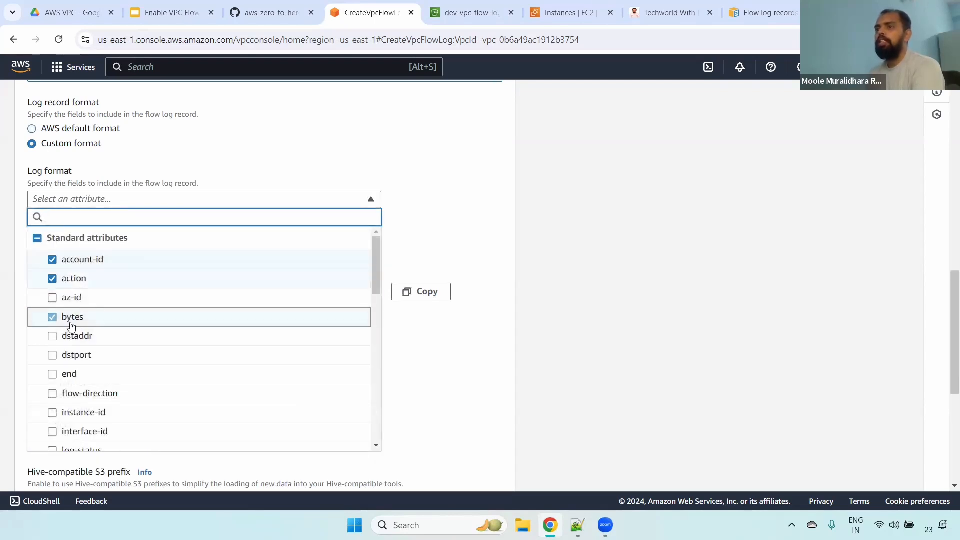
{"action": "left_click", "coordinate": [74, 336]}
{"action": "left_click", "coordinate": [73, 355]}
{"action": "left_click", "coordinate": [435, 232]}
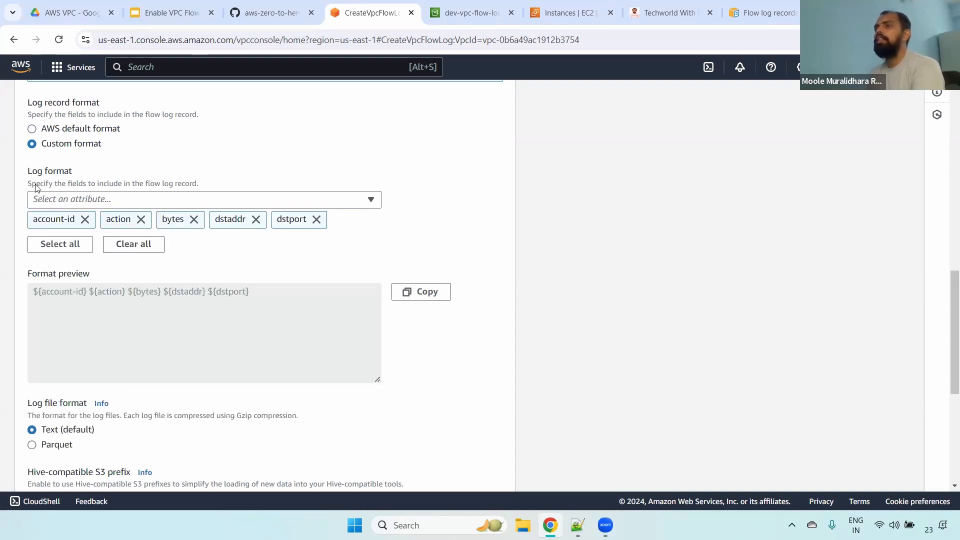
- Set the log record format back to AWS default format and include the Amazon ECS metadata fields
{"action": "left_click", "coordinate": [56, 131]}
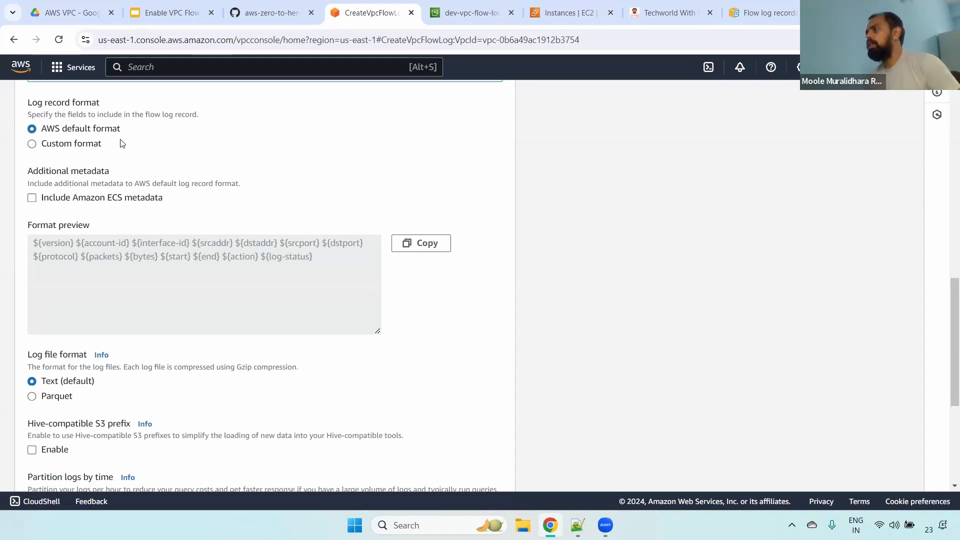
{"action": "left_click", "coordinate": [87, 144]}
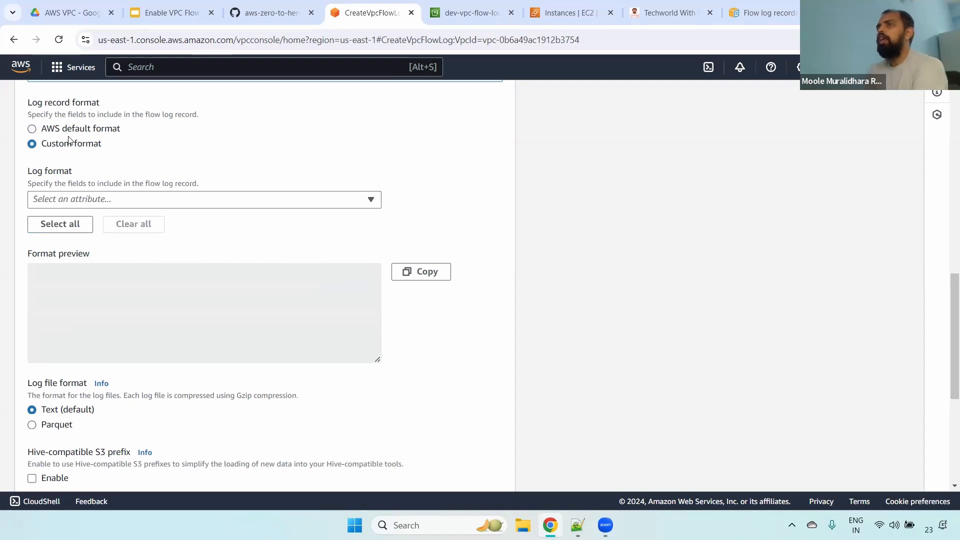
{"action": "left_click", "coordinate": [74, 130]}
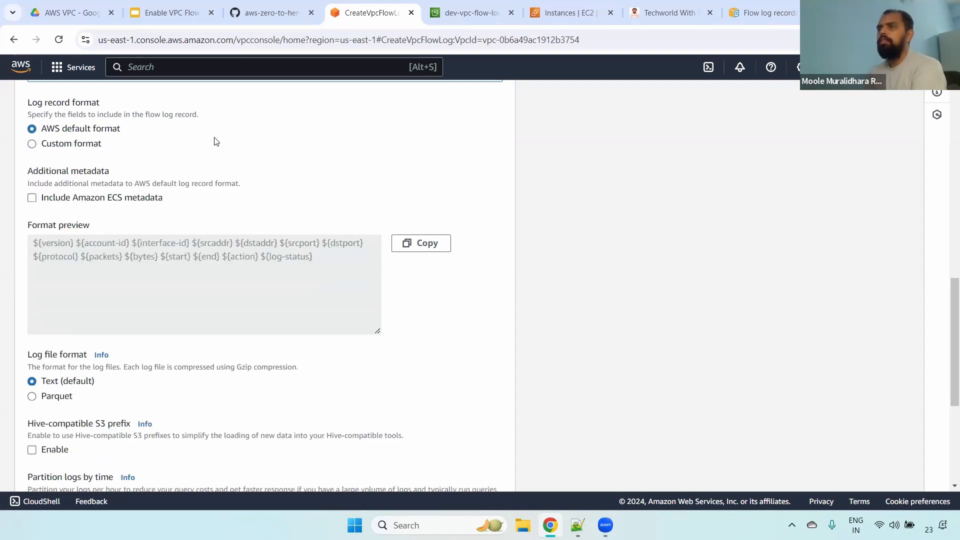
{"action": "left_click_drag", "start_coordinate": [30, 171], "coordinate": [139, 173]}
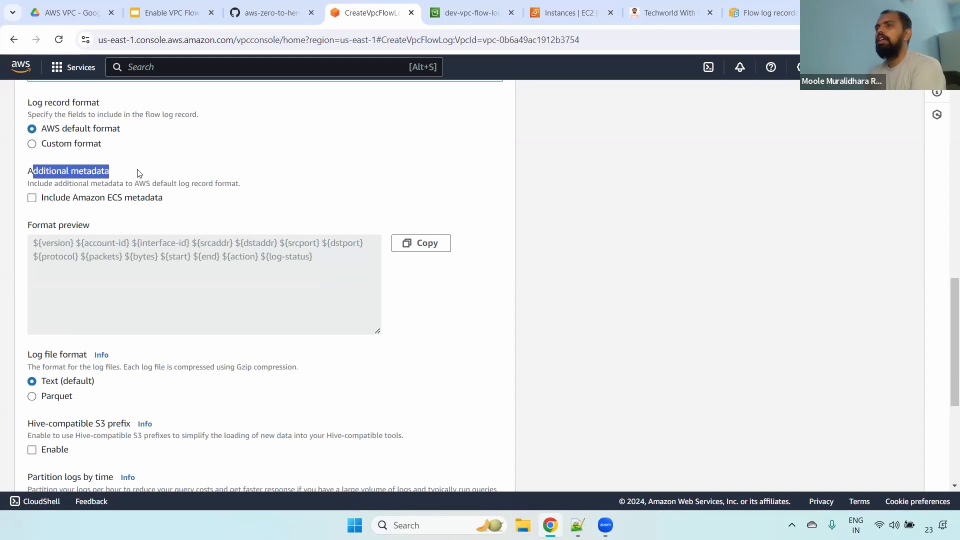
{"action": "left_click", "coordinate": [32, 198]}
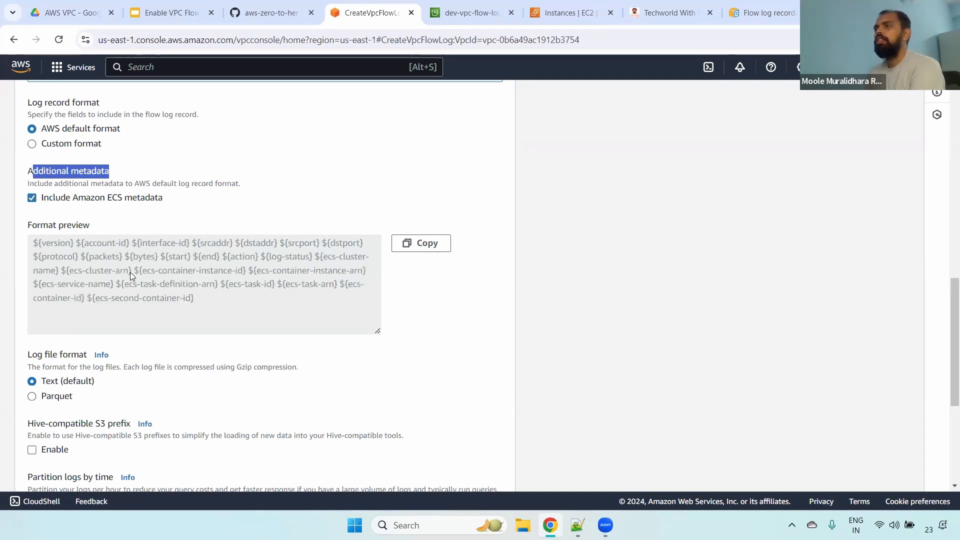
{"action": "left_click_drag", "start_coordinate": [120, 283], "coordinate": [210, 299]}
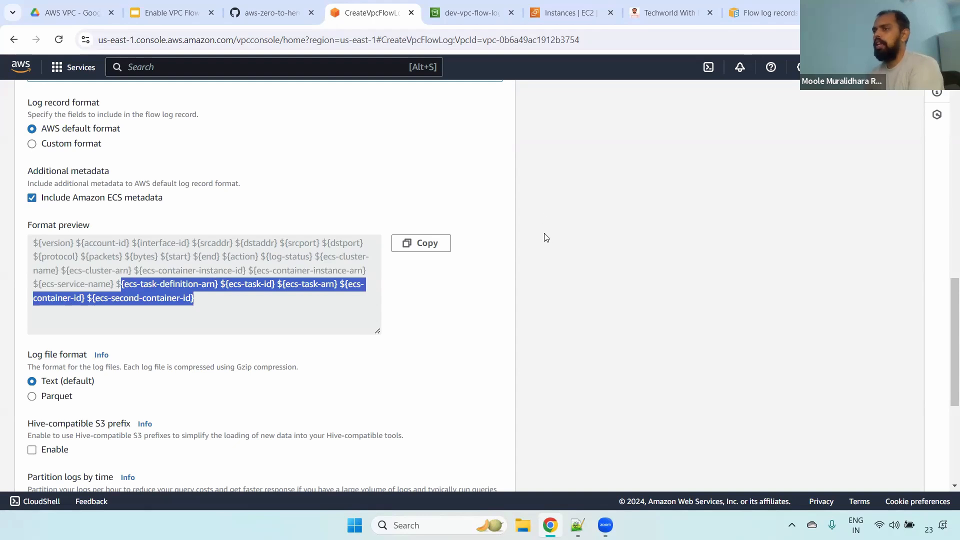
- Review the log file format options, Text (default) and Parquet
{"action": "left_click_drag", "start_coordinate": [951, 324], "coordinate": [943, 368]}
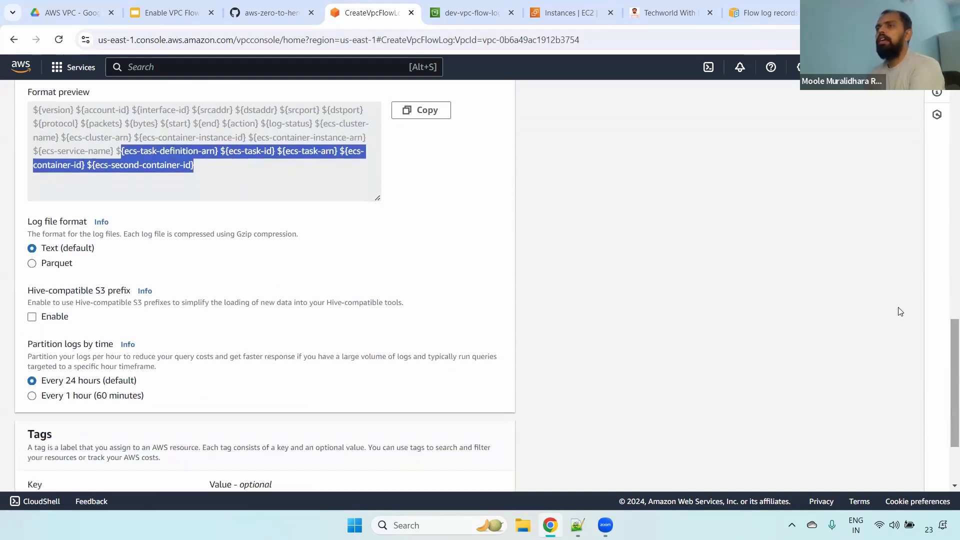
{"action": "left_click_drag", "start_coordinate": [946, 334], "coordinate": [946, 373]}
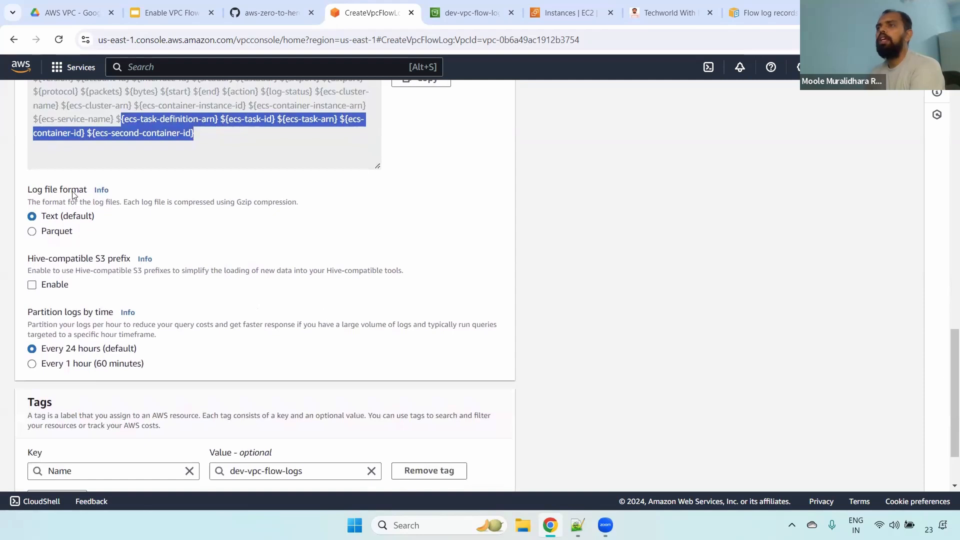
{"action": "left_click_drag", "start_coordinate": [31, 189], "coordinate": [101, 190]}
{"action": "left_click_drag", "start_coordinate": [46, 217], "coordinate": [90, 231]}
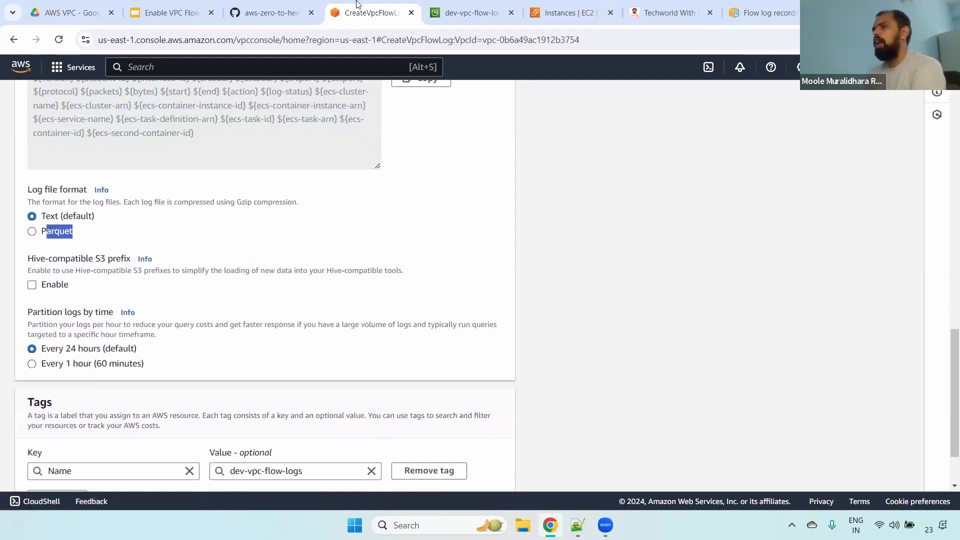
{"action": "left_click", "coordinate": [86, 218]}
{"action": "left_click_drag", "start_coordinate": [46, 217], "coordinate": [122, 218]}
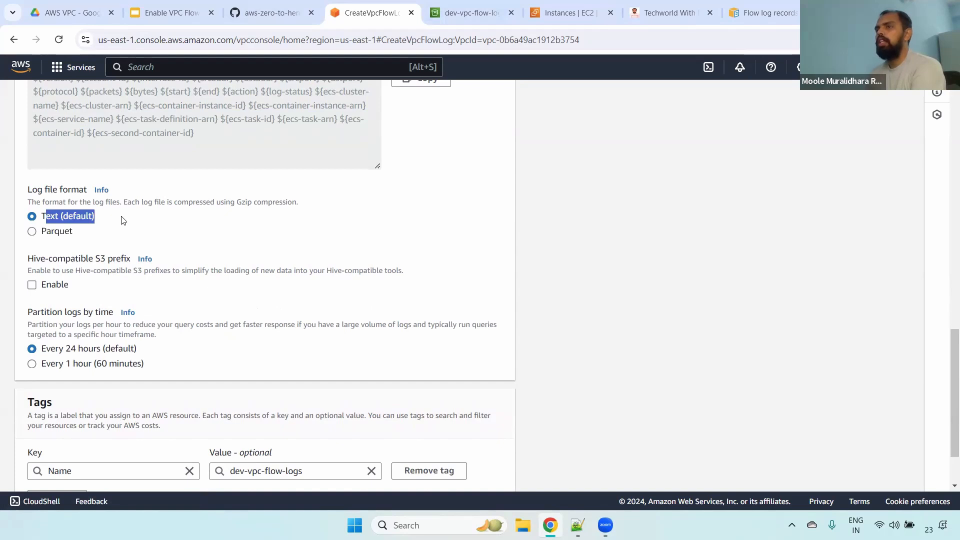
- Compare the options for partitioning logs by time with the maximum aggregation interval setting
{"action": "left_click_drag", "start_coordinate": [946, 397], "coordinate": [946, 429]}
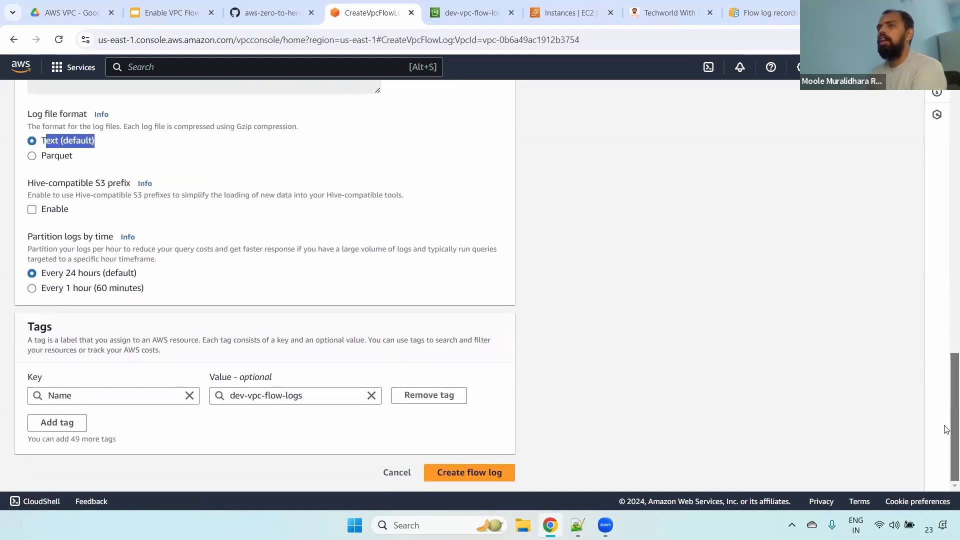
{"action": "left_click_drag", "start_coordinate": [28, 238], "coordinate": [114, 240]}
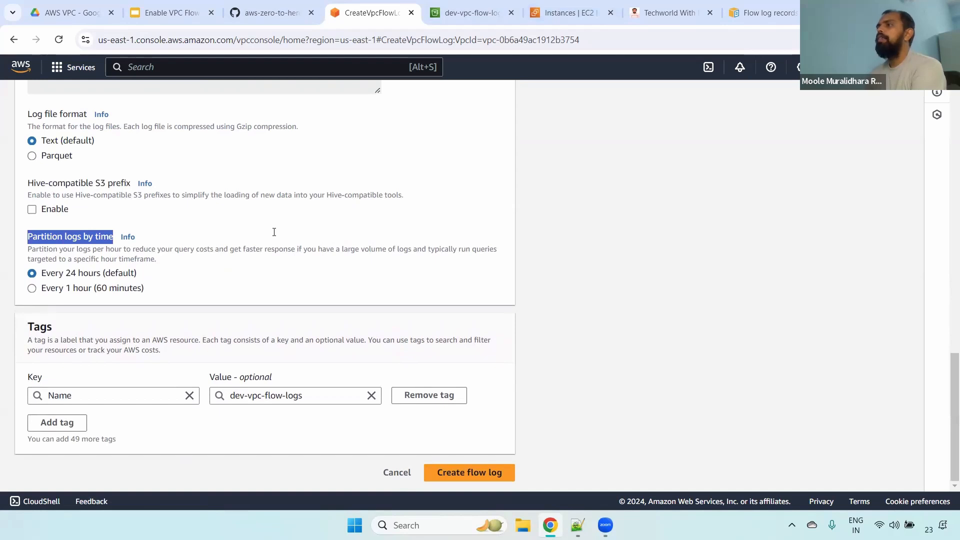
{"action": "left_click_drag", "start_coordinate": [46, 287], "coordinate": [149, 290]}
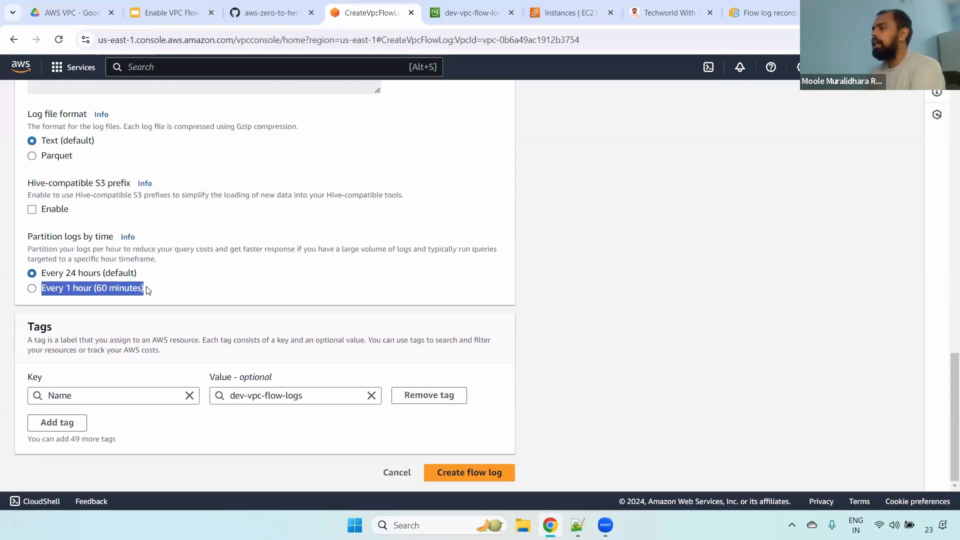
{"action": "left_click_drag", "start_coordinate": [946, 356], "coordinate": [946, 171]}
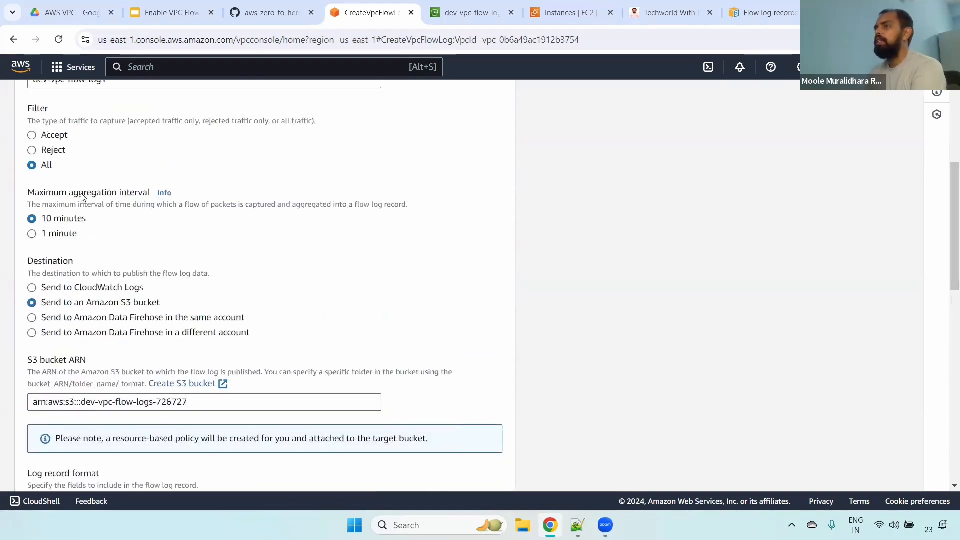
{"action": "left_click_drag", "start_coordinate": [84, 193], "coordinate": [148, 194]}
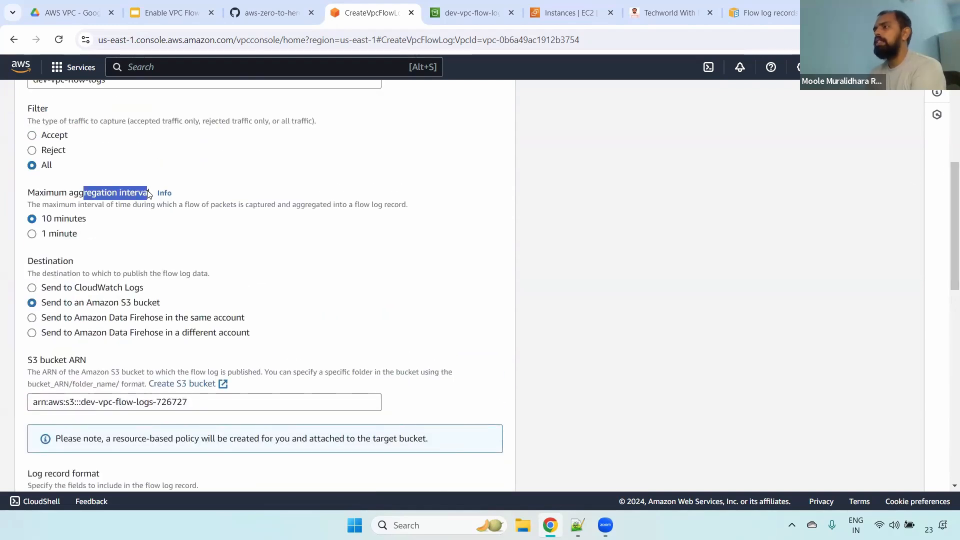
{"action": "left_click_drag", "start_coordinate": [946, 270], "coordinate": [947, 397]}
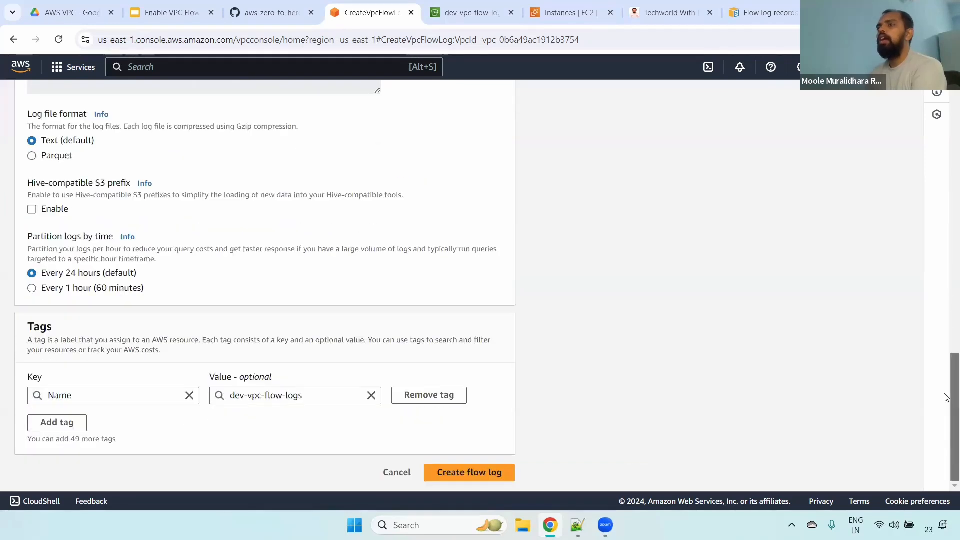
- Try partitioning the logs every 1 hour, and set the partitioning back to every 24 hours (default)
{"action": "left_click_drag", "start_coordinate": [72, 286], "coordinate": [43, 288]}
{"action": "left_click", "coordinate": [44, 277]}
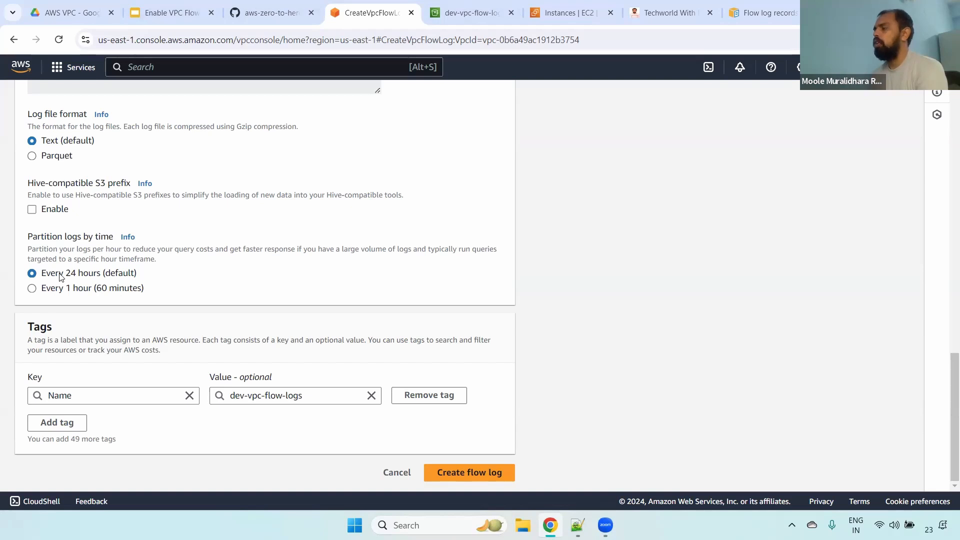
{"action": "left_click", "coordinate": [86, 290]}
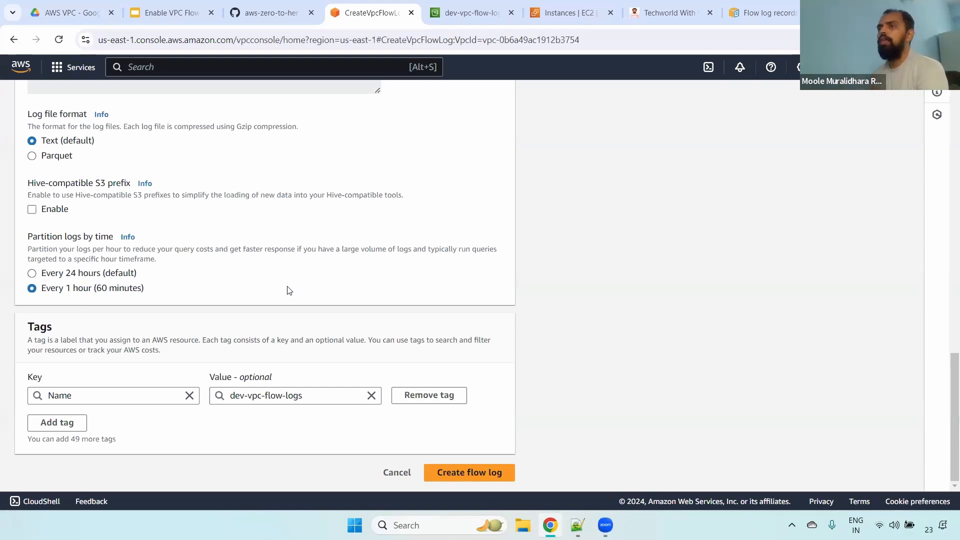
{"action": "left_click", "coordinate": [48, 278]}
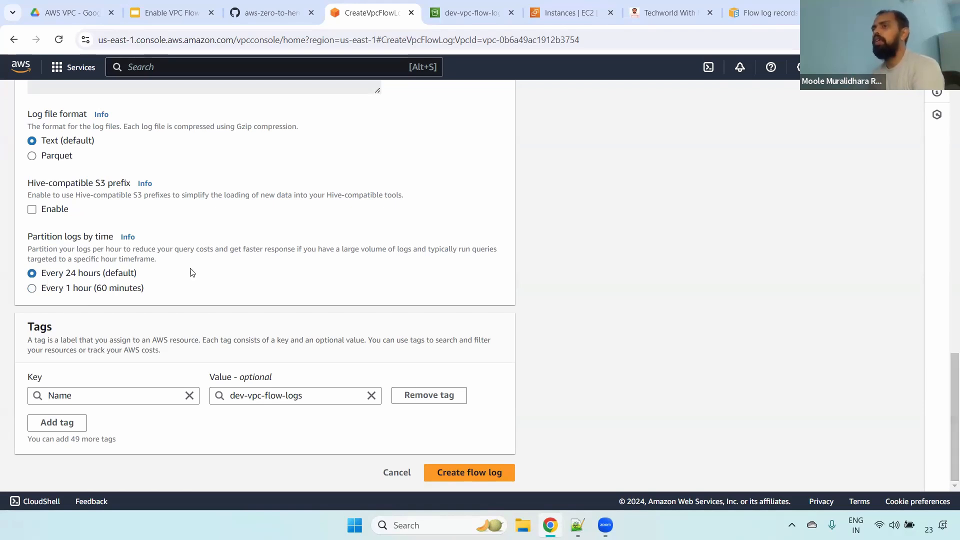
- Check the flow log's name and traffic filter settings at the start of the form before creating it
{"action": "left_click", "coordinate": [450, 473]}
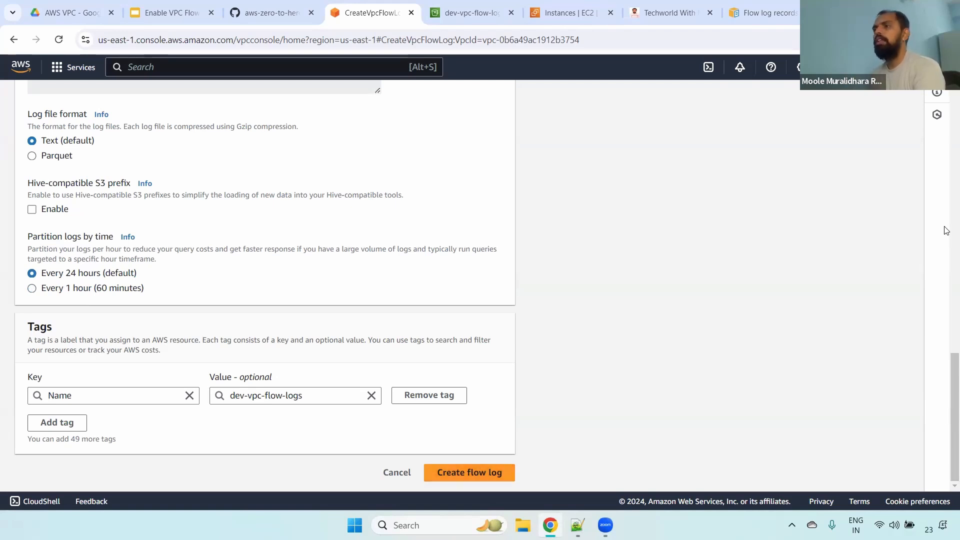
{"action": "scroll", "coordinate": [944, 260], "scroll_direction": "up", "scroll_amount": 8}
{"action": "scroll", "coordinate": [943, 435], "scroll_direction": "down", "scroll_amount": 8}
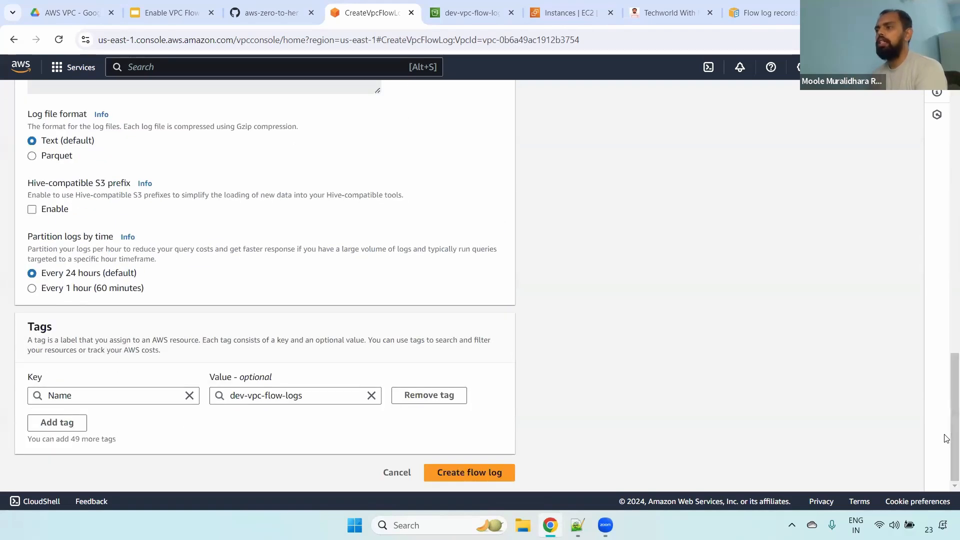
{"action": "left_click", "coordinate": [498, 466]}
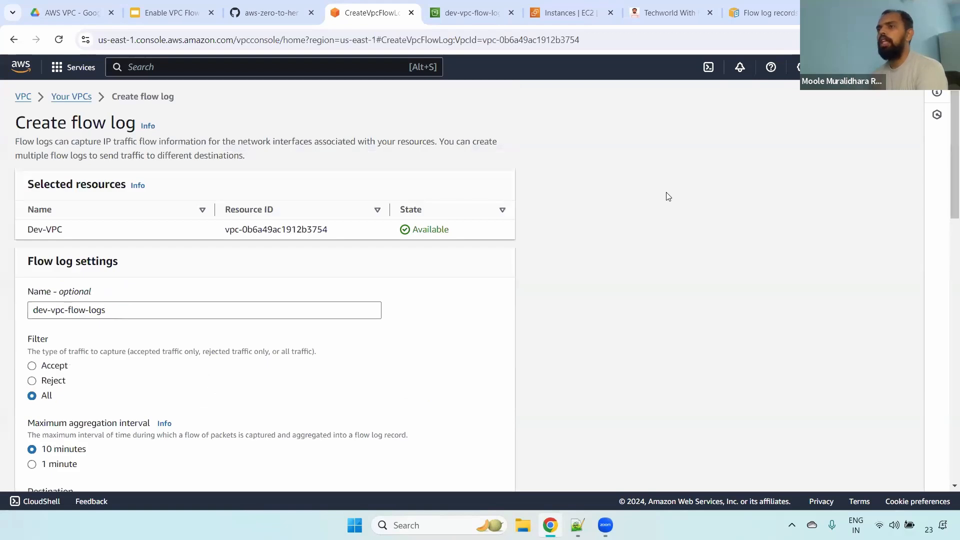
{"action": "left_click_drag", "start_coordinate": [29, 263], "coordinate": [92, 260]}
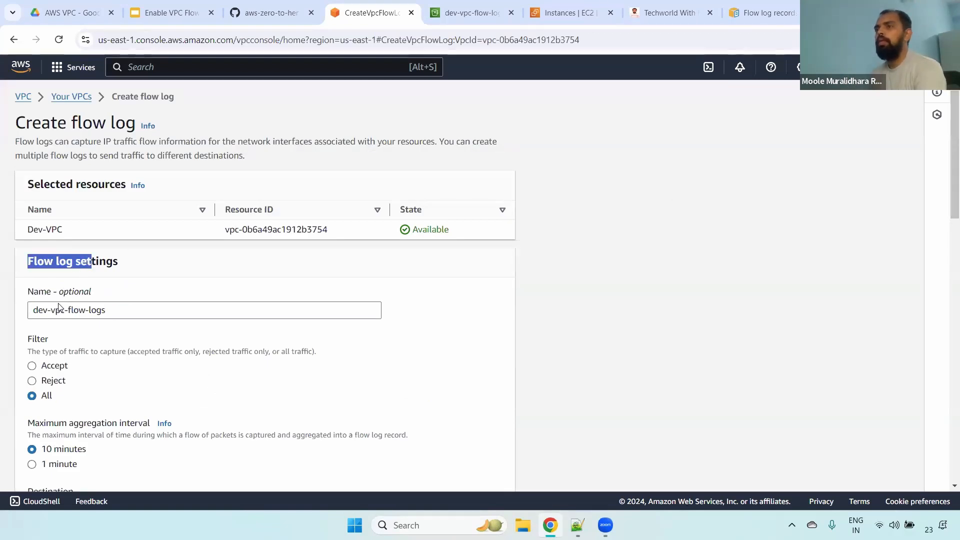
{"action": "left_click_drag", "start_coordinate": [22, 298], "coordinate": [102, 296]}
{"action": "left_click_drag", "start_coordinate": [32, 339], "coordinate": [74, 390]}
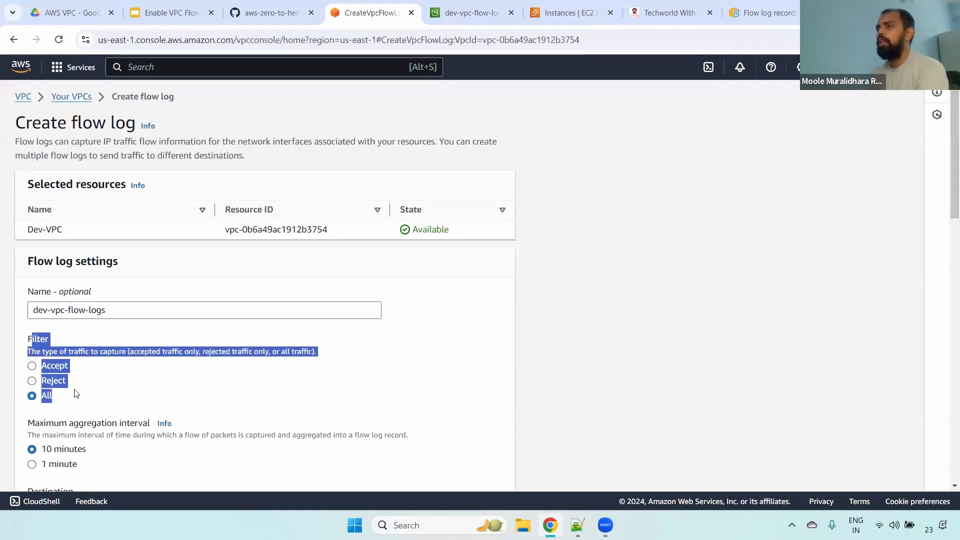
- Check the flow log's maximum aggregation interval, destination and S3 bucket ARN settings
{"action": "scroll", "coordinate": [946, 167], "scroll_direction": "down", "scroll_amount": 5}
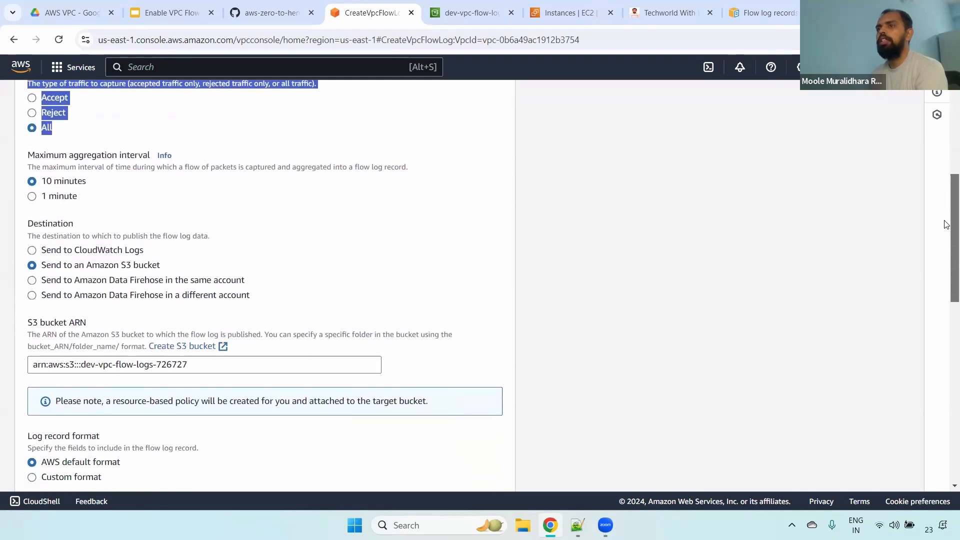
{"action": "left_click_drag", "start_coordinate": [28, 146], "coordinate": [143, 147]}
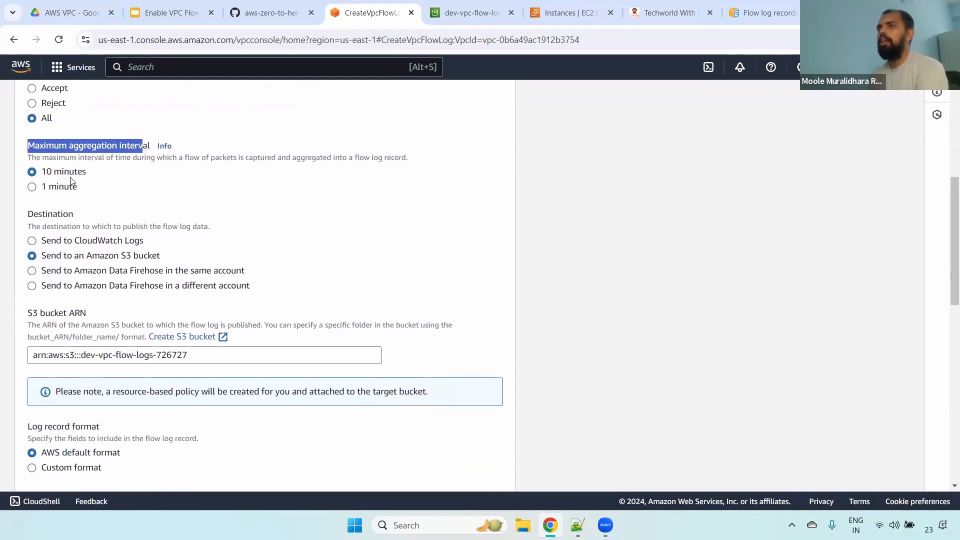
{"action": "left_click_drag", "start_coordinate": [40, 175], "coordinate": [147, 180]}
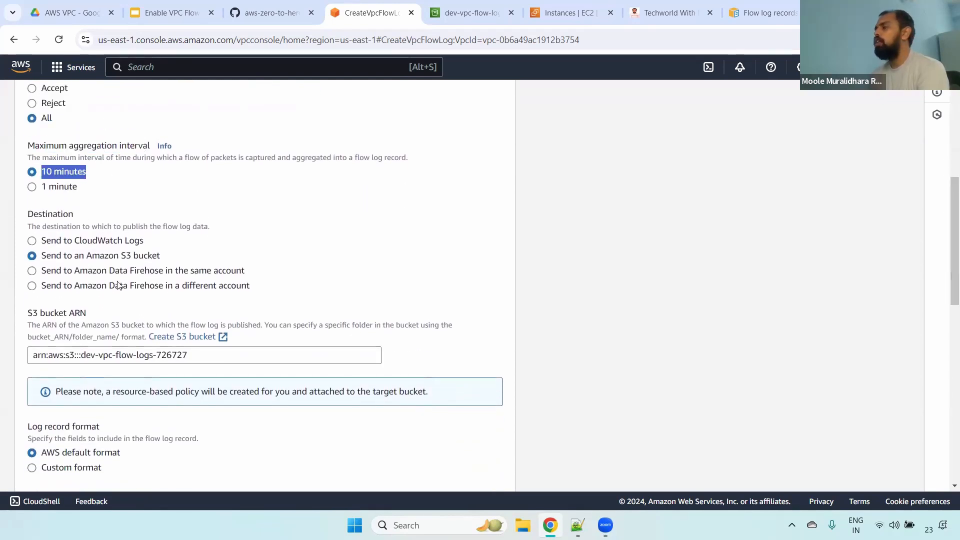
{"action": "scroll", "coordinate": [946, 214], "scroll_direction": "down", "scroll_amount": 2}
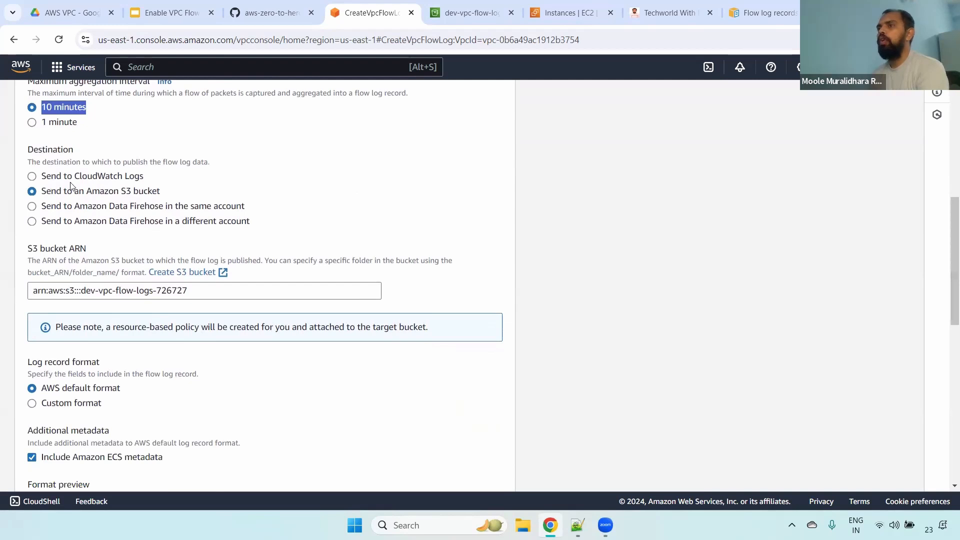
{"action": "left_click_drag", "start_coordinate": [41, 193], "coordinate": [190, 195]}
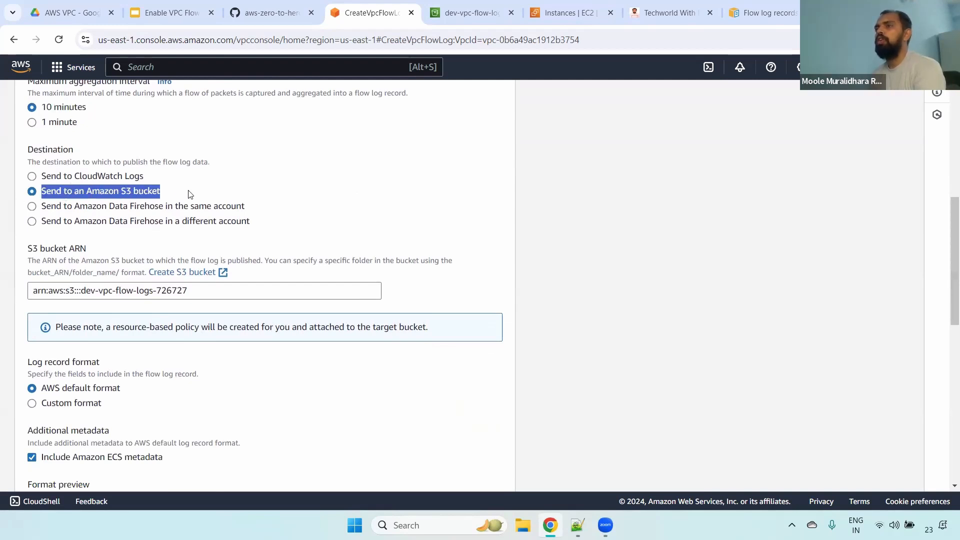
{"action": "left_click_drag", "start_coordinate": [33, 250], "coordinate": [132, 250]}
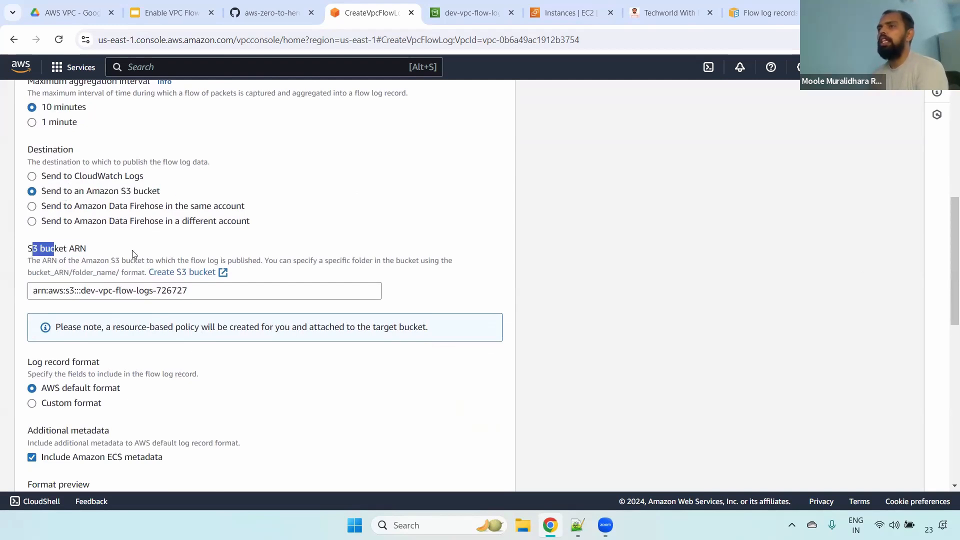
{"action": "left_click_drag", "start_coordinate": [229, 298], "coordinate": [11, 302]}
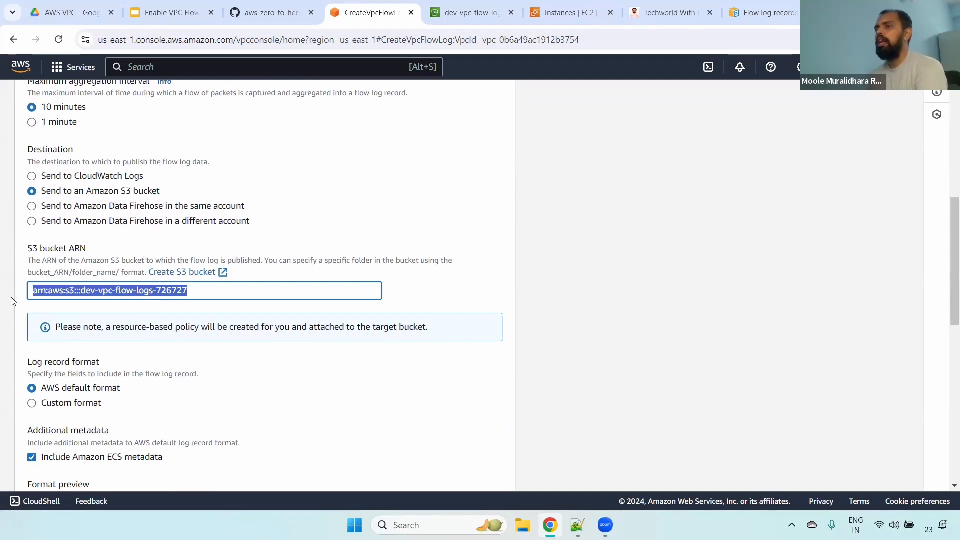
- Keep the AWS default log record format and exclude the Amazon ECS metadata from the flow log
{"action": "scroll", "coordinate": [946, 282], "scroll_direction": "down", "scroll_amount": 1}
{"action": "scroll", "coordinate": [946, 282], "scroll_direction": "down", "scroll_amount": 3}
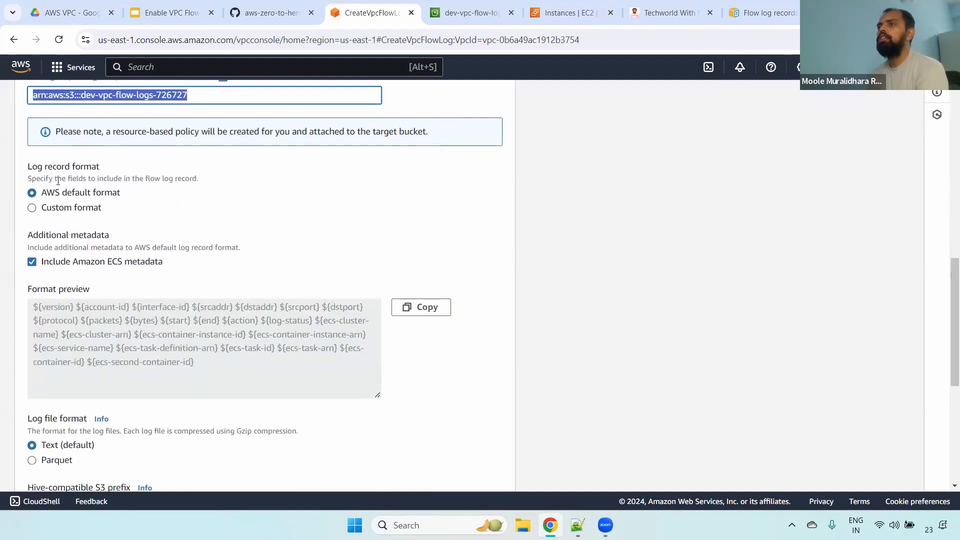
{"action": "left_click_drag", "start_coordinate": [48, 193], "coordinate": [139, 197]}
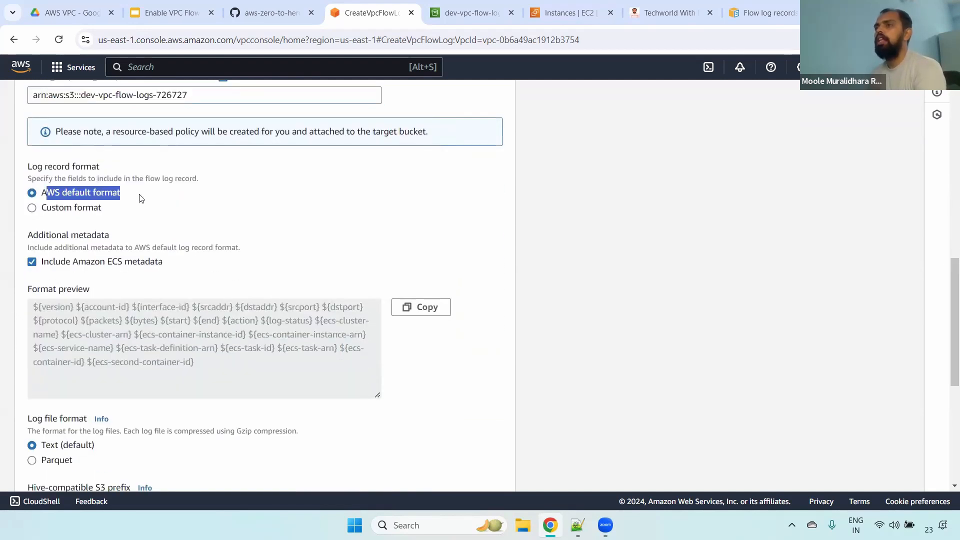
{"action": "left_click", "coordinate": [32, 263]}
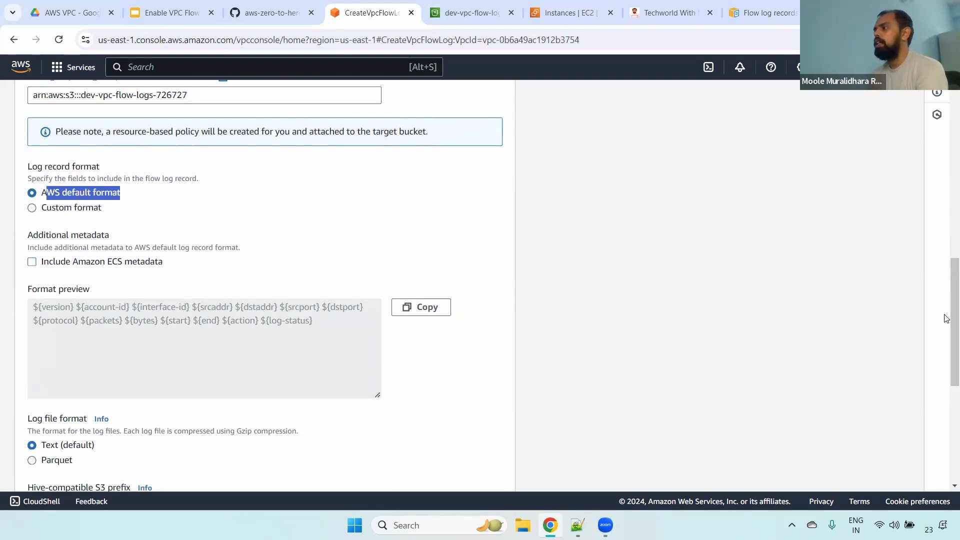
- Create the flow log with the Text (default) log file format and partitioning every 24 hours (default)
{"action": "scroll", "coordinate": [946, 345], "scroll_direction": "down", "scroll_amount": 3}
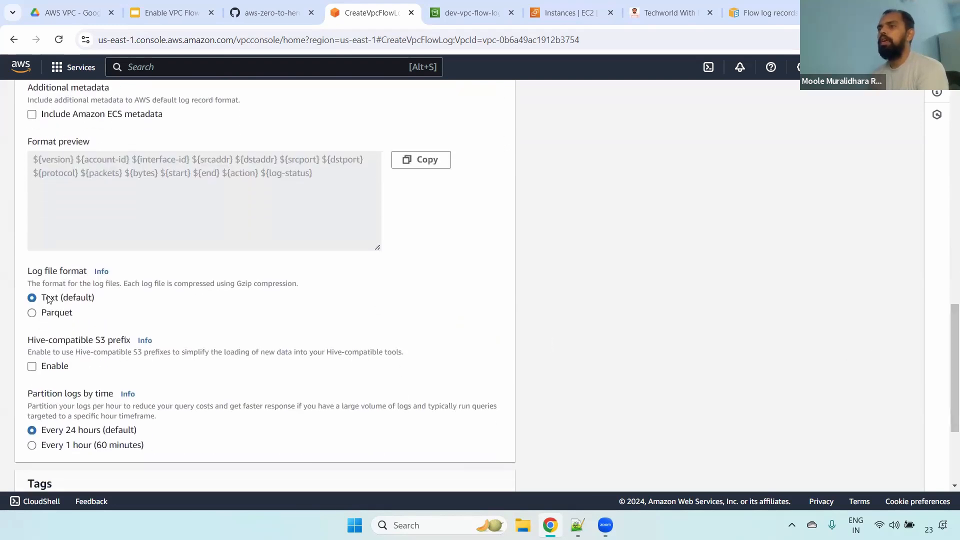
{"action": "left_click_drag", "start_coordinate": [50, 298], "coordinate": [300, 324]}
{"action": "scroll", "coordinate": [947, 390], "scroll_direction": "down", "scroll_amount": 1}
{"action": "scroll", "coordinate": [946, 395], "scroll_direction": "down", "scroll_amount": 3}
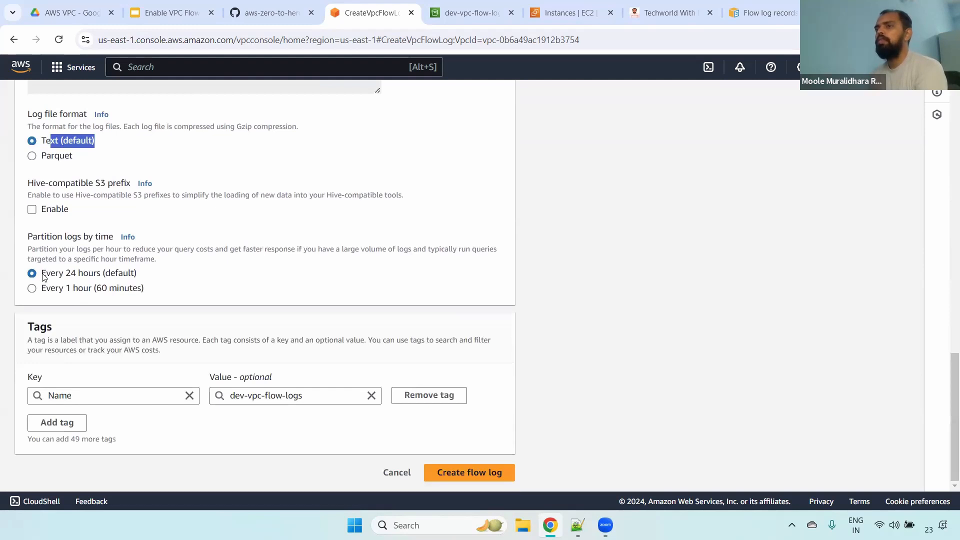
{"action": "left_click_drag", "start_coordinate": [41, 277], "coordinate": [154, 278]}
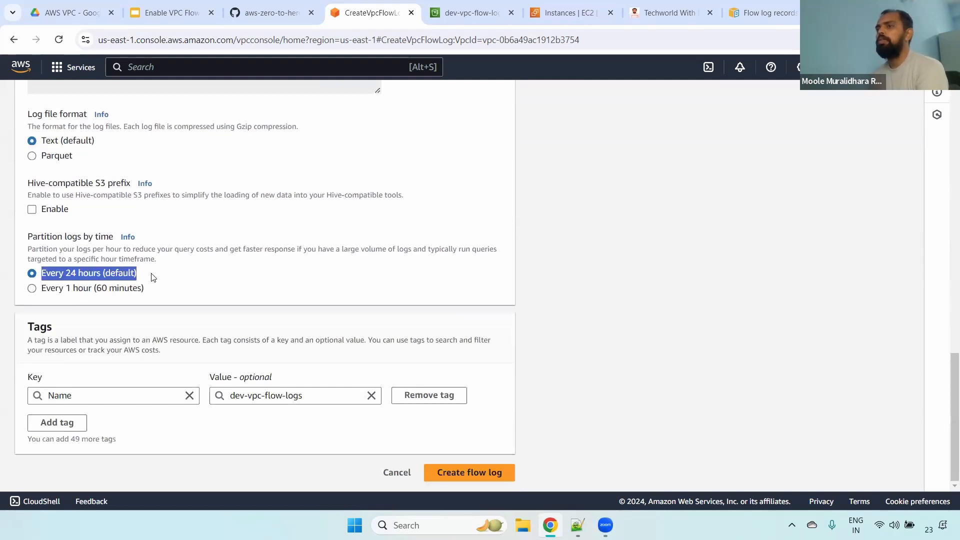
{"action": "left_click", "coordinate": [464, 474]}
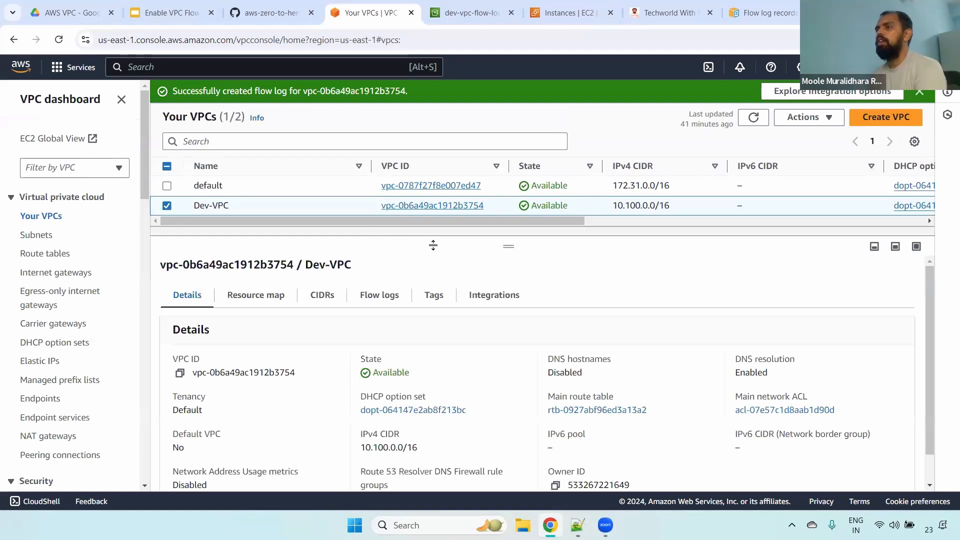
- Show Dev-VPC's flow logs and check the dev-vpc-flow-logs entry's name, filter and destination details
{"action": "left_click", "coordinate": [379, 300]}
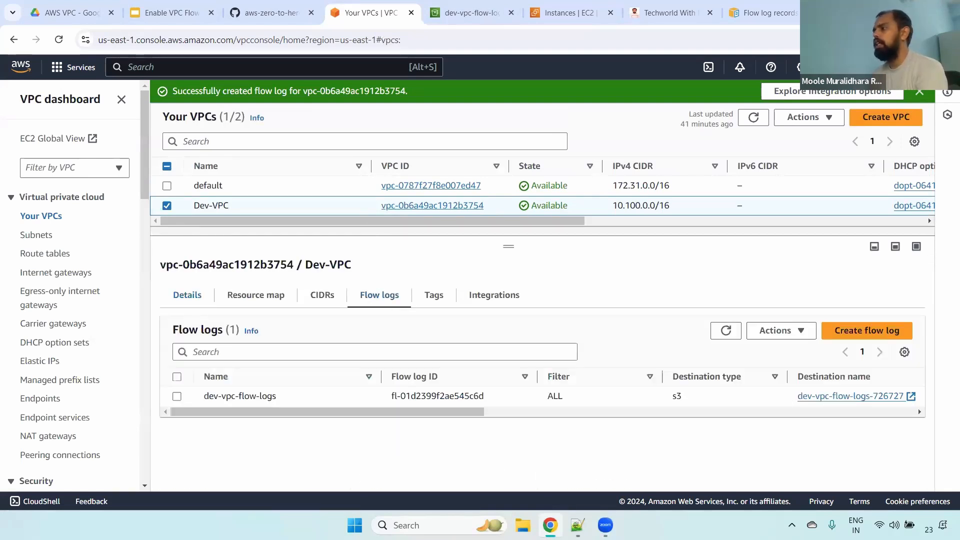
{"action": "left_click_drag", "start_coordinate": [203, 401], "coordinate": [290, 396]}
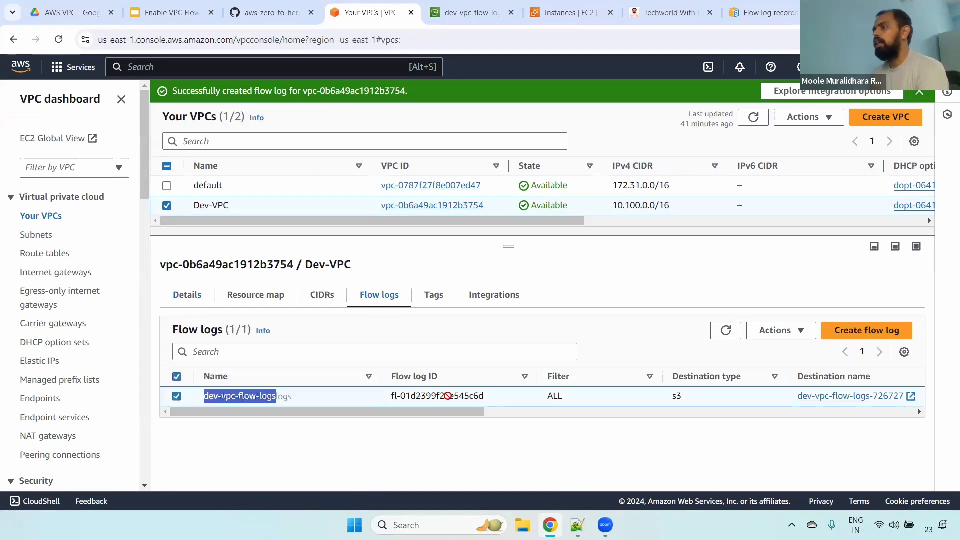
{"action": "left_click_drag", "start_coordinate": [475, 418], "coordinate": [532, 415]}
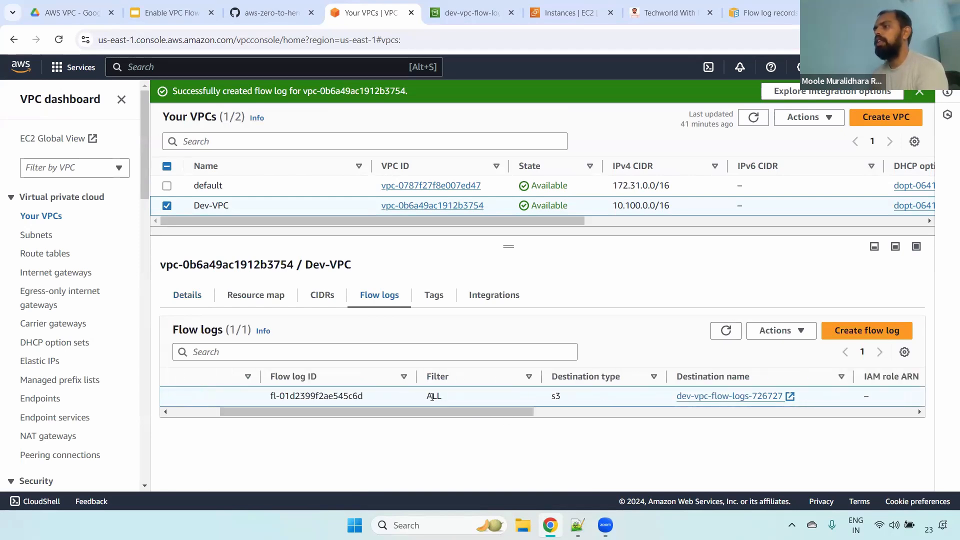
{"action": "left_click_drag", "start_coordinate": [426, 396], "coordinate": [470, 399]}
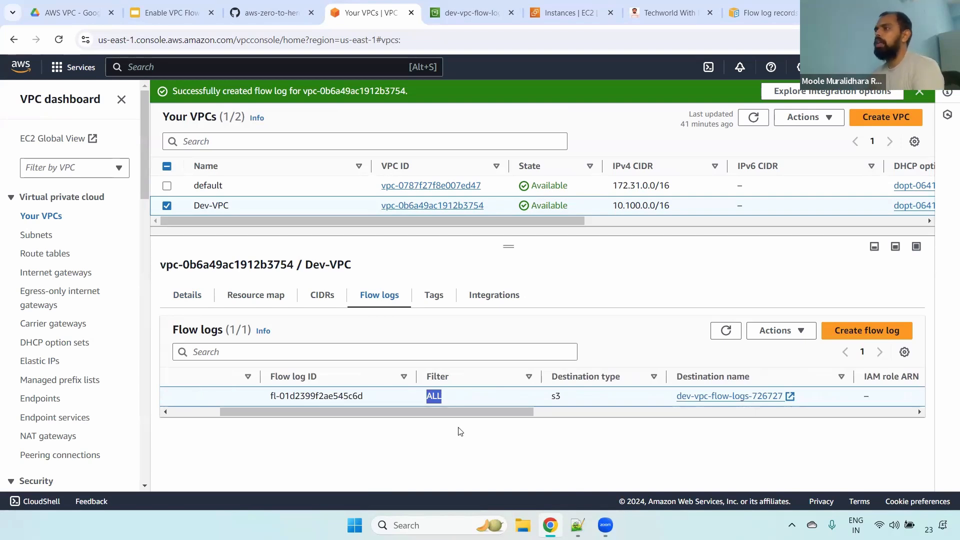
{"action": "left_click_drag", "start_coordinate": [532, 416], "coordinate": [654, 410]}
{"action": "double_click", "coordinate": [471, 396]}
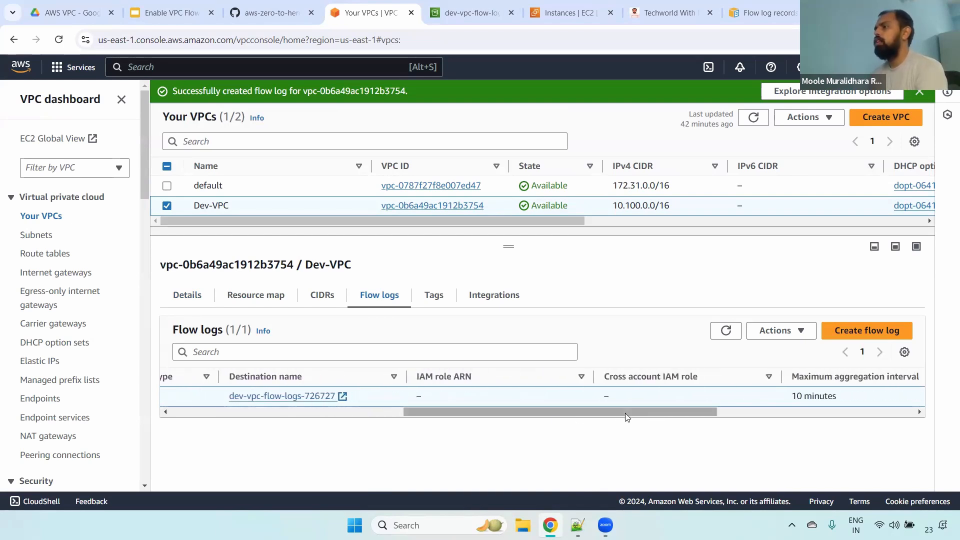
- Check the flow log's maximum aggregation interval, creation time, status and log line format
{"action": "left_click_drag", "start_coordinate": [624, 413], "coordinate": [696, 411]}
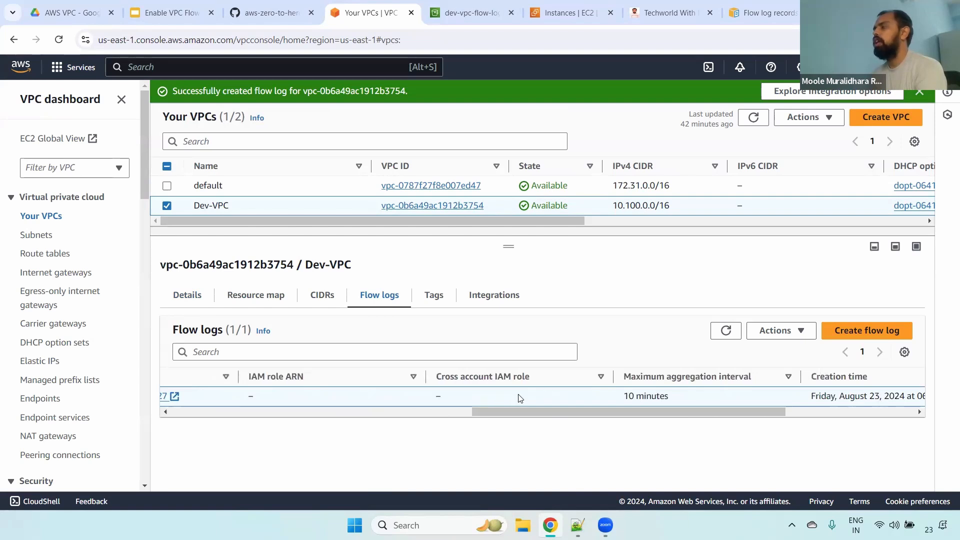
{"action": "scroll", "coordinate": [600, 400], "scroll_direction": "right", "scroll_amount": 3}
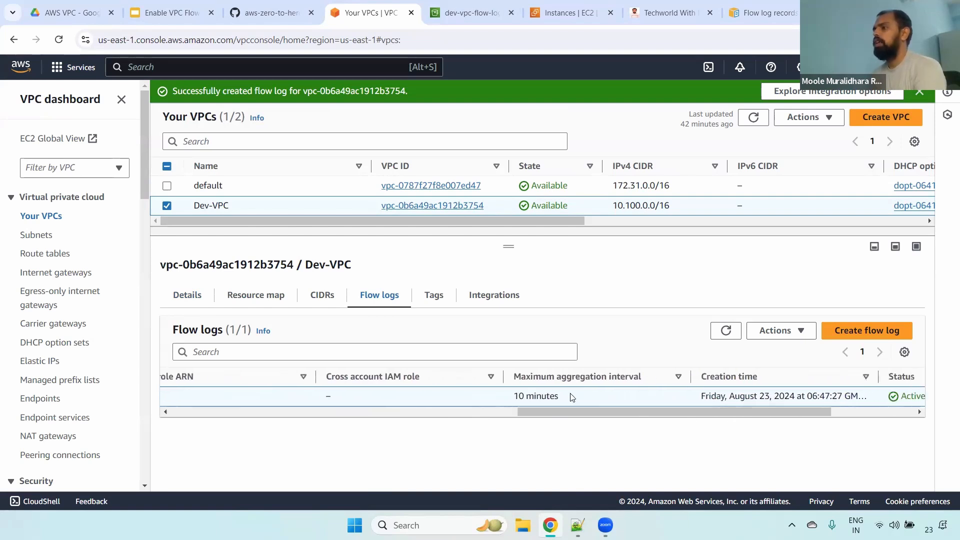
{"action": "triple_click", "coordinate": [504, 399]}
{"action": "left_click_drag", "start_coordinate": [733, 402], "coordinate": [813, 413]}
{"action": "scroll", "coordinate": [813, 413], "scroll_direction": "right", "scroll_amount": 3}
{"action": "double_click", "coordinate": [603, 396]}
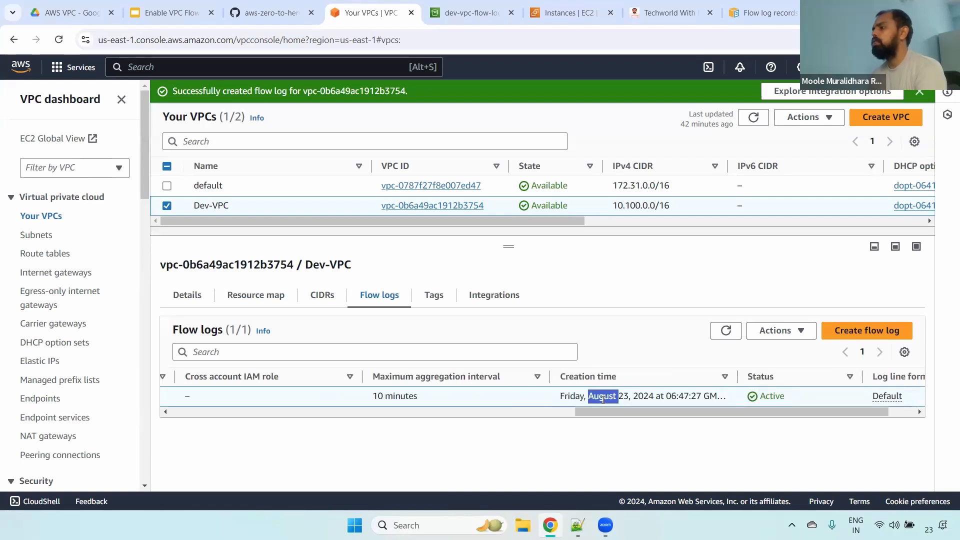
{"action": "scroll", "coordinate": [788, 418], "scroll_direction": "right", "scroll_amount": 2}
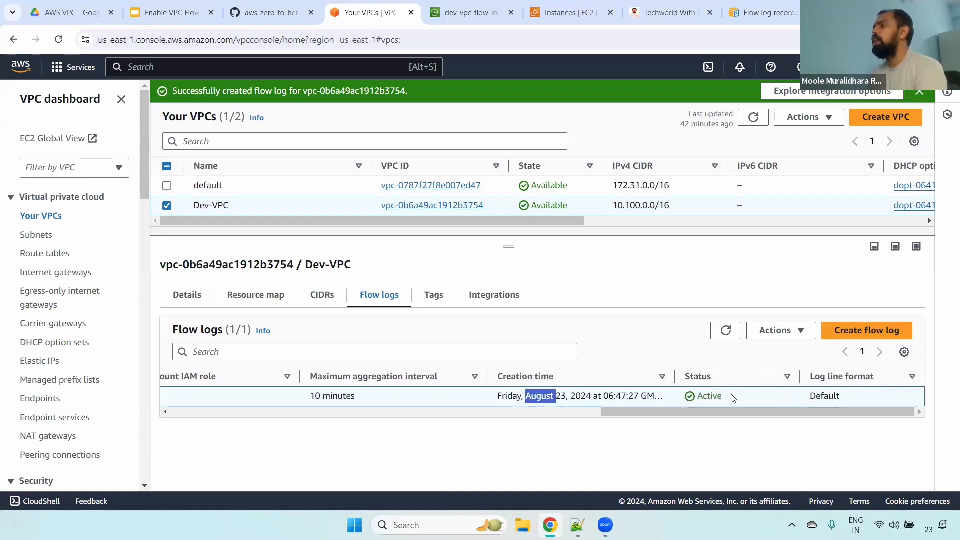
{"action": "left_click_drag", "start_coordinate": [731, 398], "coordinate": [680, 400]}
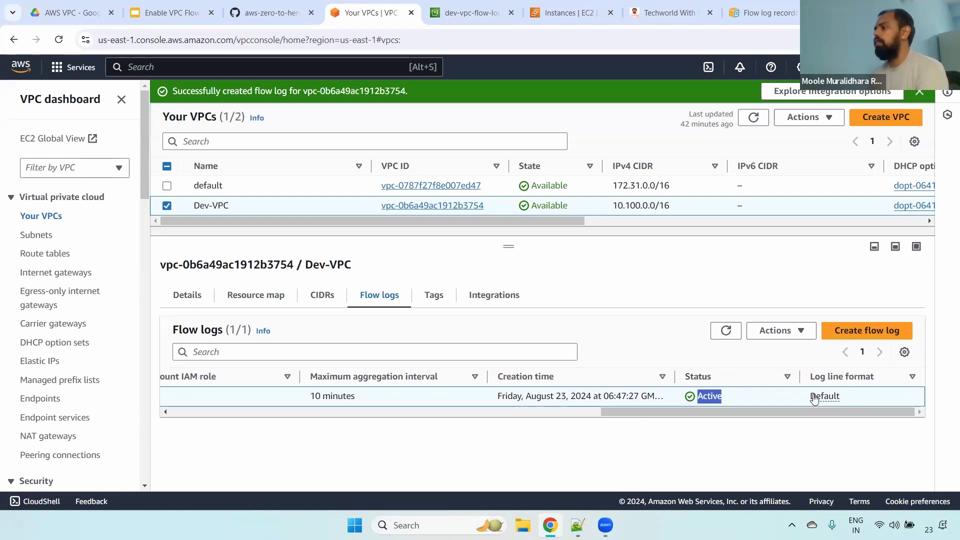
{"action": "left_click_drag", "start_coordinate": [858, 399], "coordinate": [789, 400]}
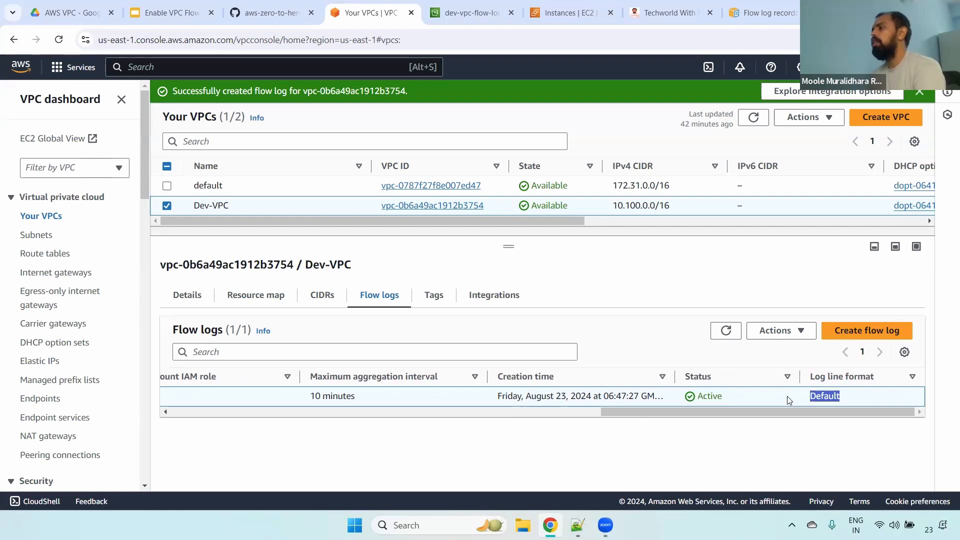
{"action": "left_click_drag", "start_coordinate": [687, 411], "coordinate": [256, 411]}
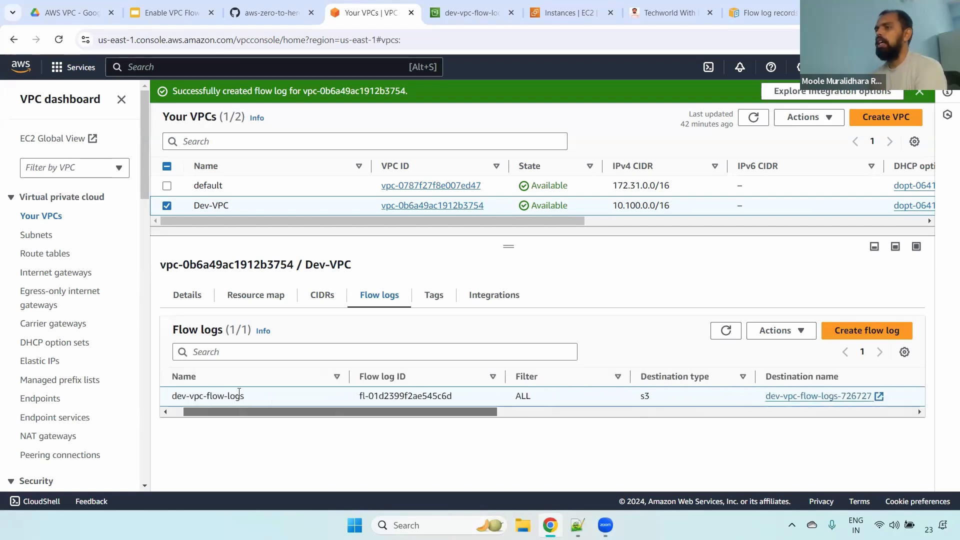
- Review the Athena integration settings for dev-vpc-flow-logs, cancel without generating, and return to Dev-VPC's flow logs
{"action": "left_click", "coordinate": [778, 330]}
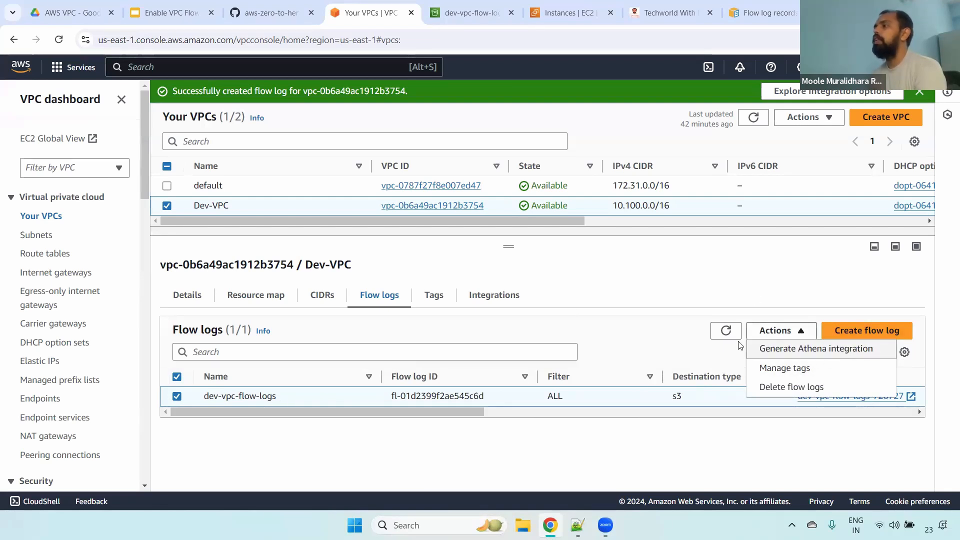
{"action": "left_click", "coordinate": [819, 348]}
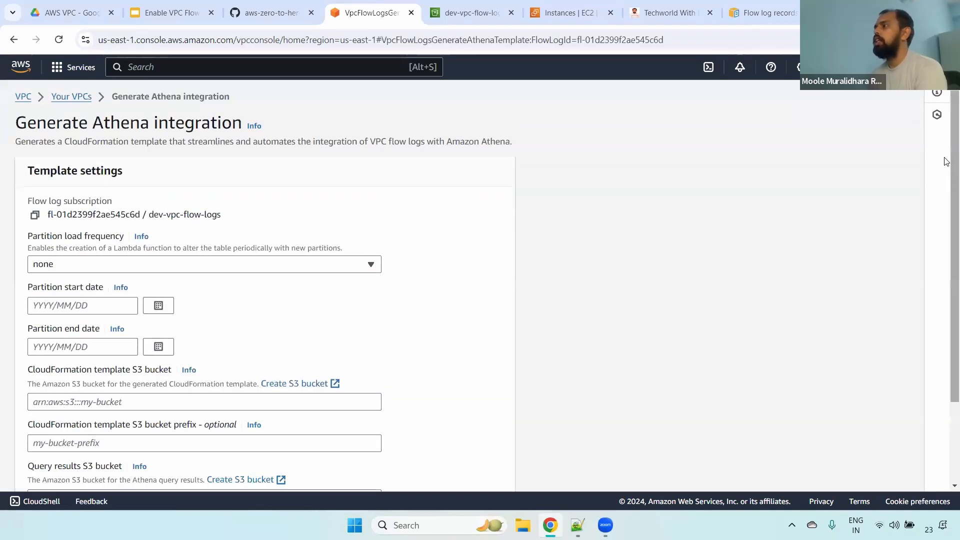
{"action": "scroll", "coordinate": [947, 317], "scroll_direction": "down", "scroll_amount": 1}
{"action": "scroll", "coordinate": [946, 317], "scroll_direction": "down", "scroll_amount": 1}
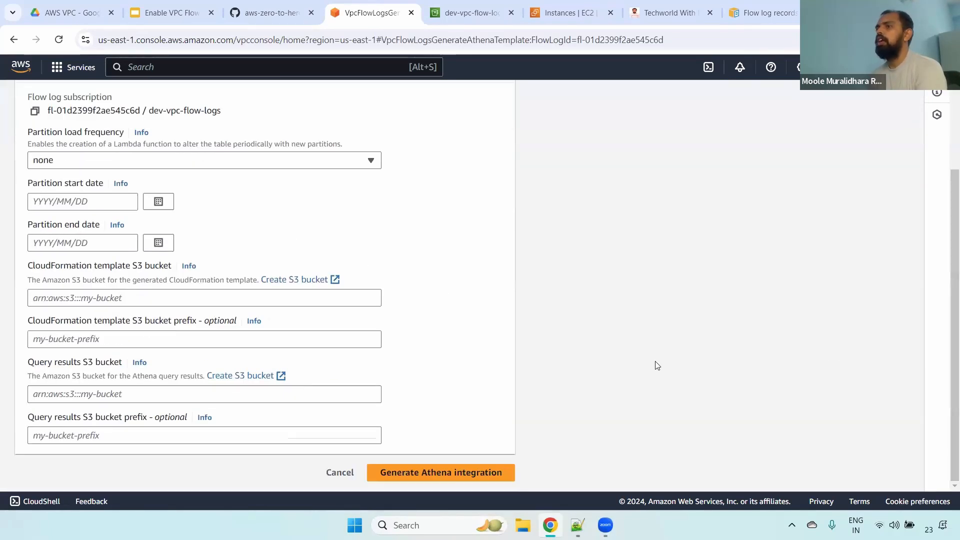
{"action": "left_click", "coordinate": [346, 475]}
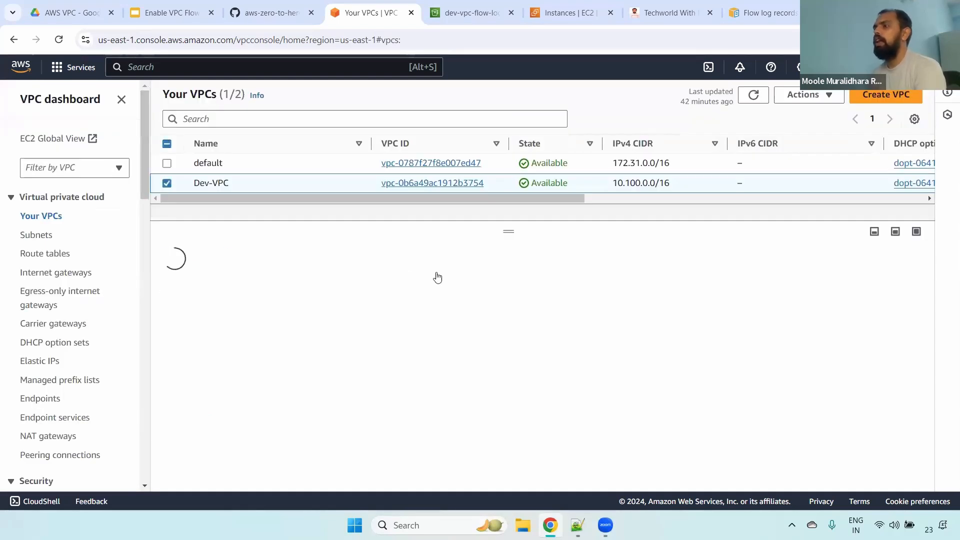
{"action": "left_click", "coordinate": [372, 280]}
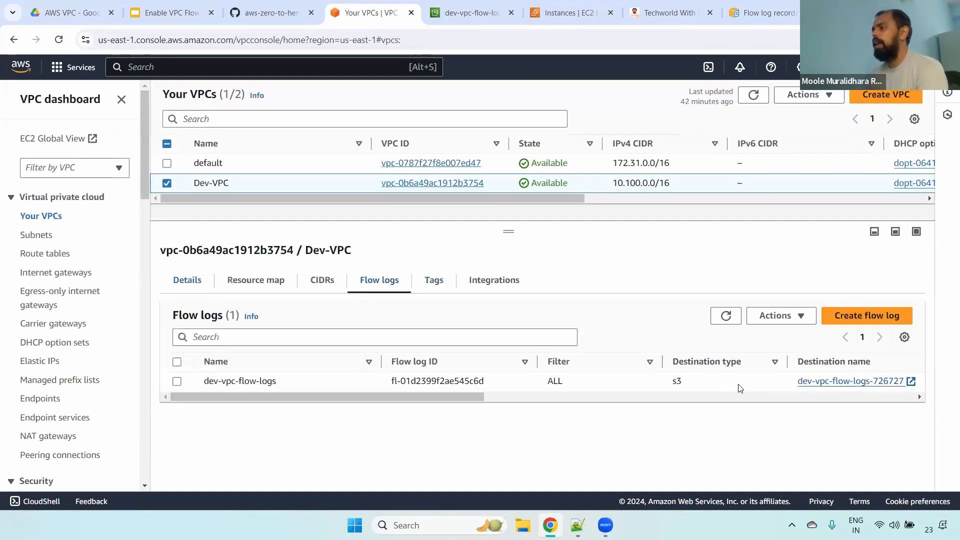
- Refresh the objects of S3 bucket dev-vpc-flow-logs-726727 and open the account folder inside AWSLogs
{"action": "left_click", "coordinate": [471, 12]}
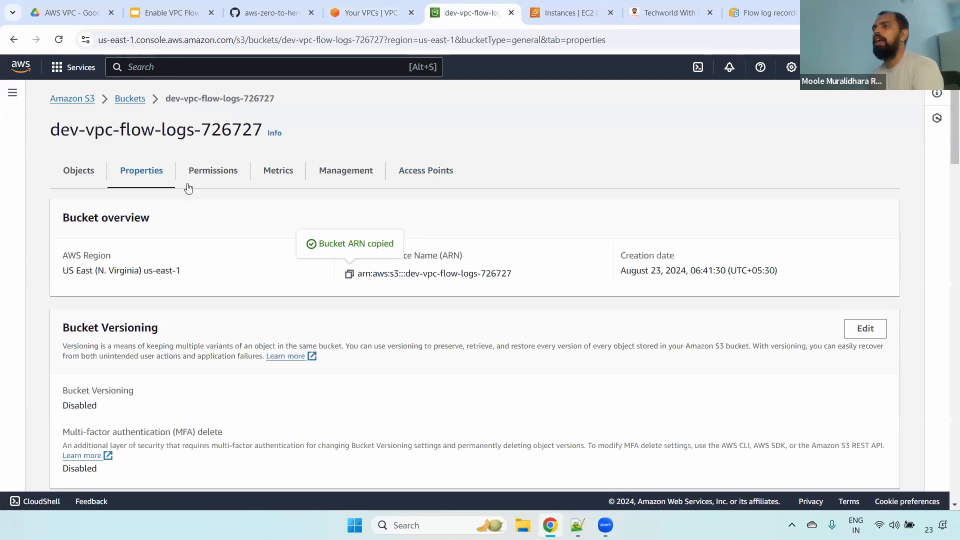
{"action": "left_click", "coordinate": [80, 180]}
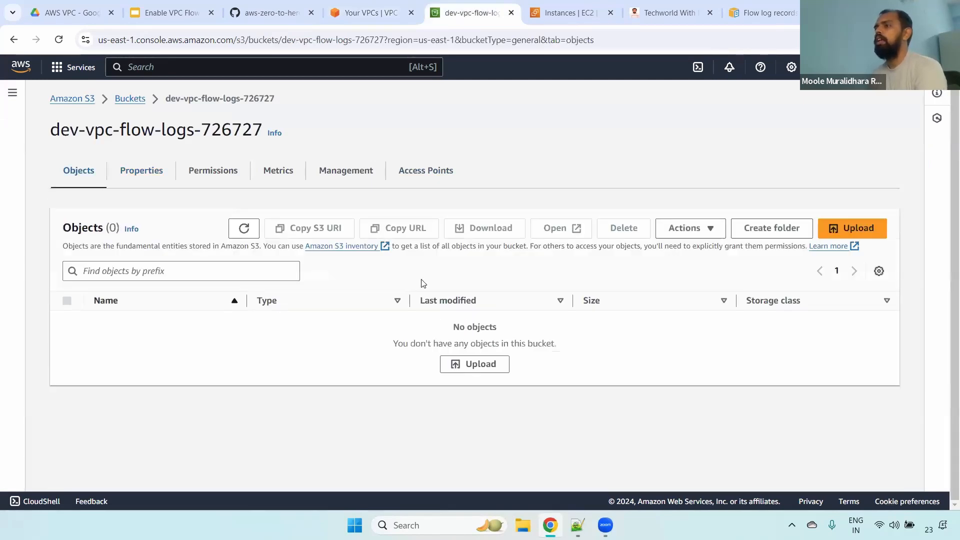
{"action": "left_click", "coordinate": [244, 228]}
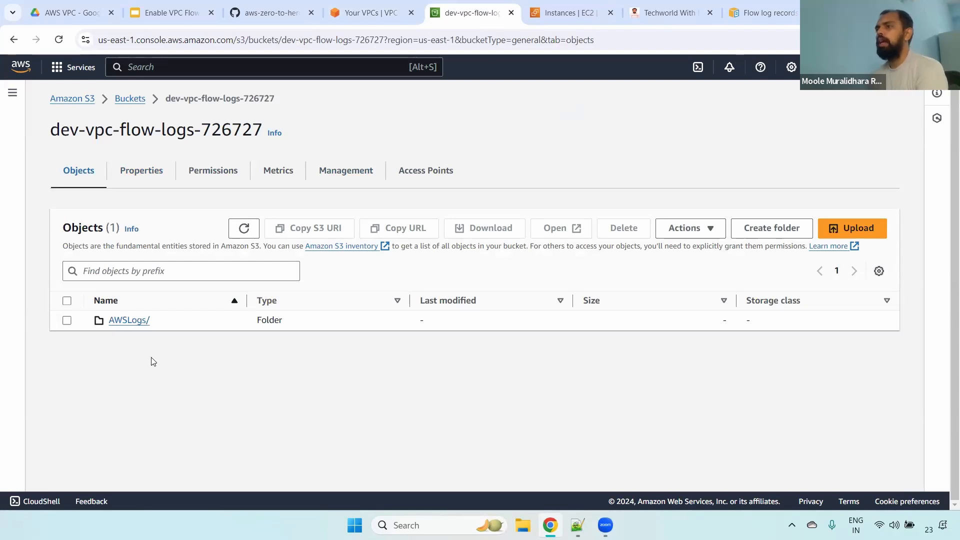
{"action": "left_click", "coordinate": [122, 326]}
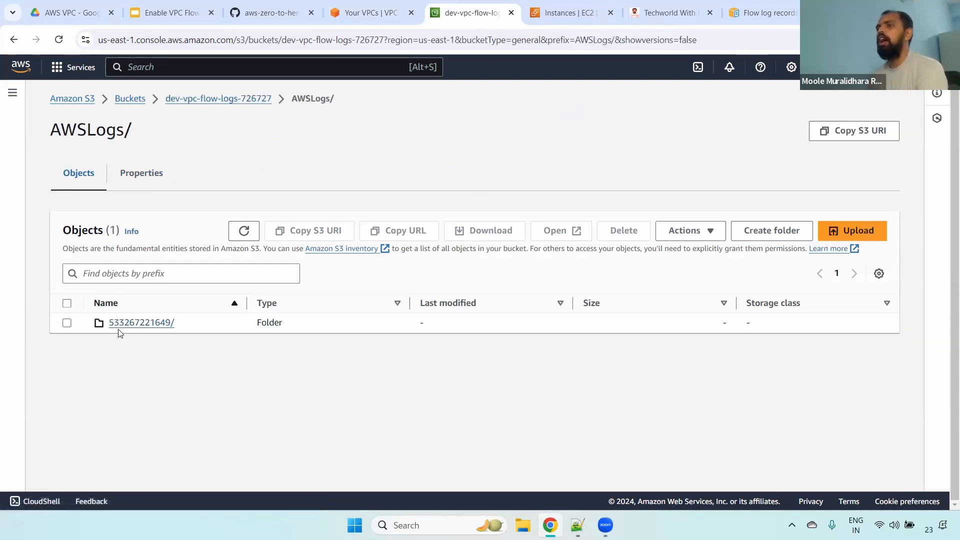
{"action": "left_click", "coordinate": [122, 325]}
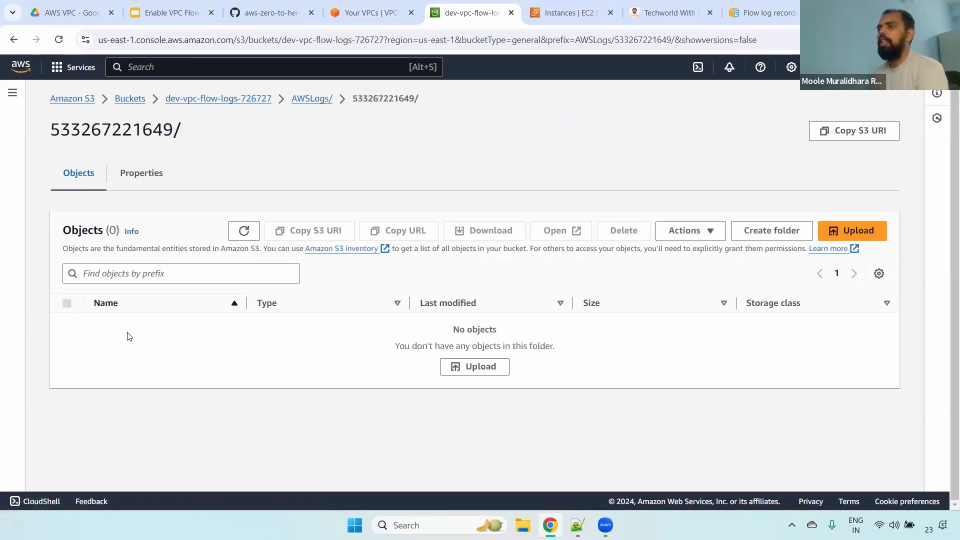
- Refresh the account folder's object list several times to check for delivered flow log files
{"action": "left_click", "coordinate": [243, 231]}
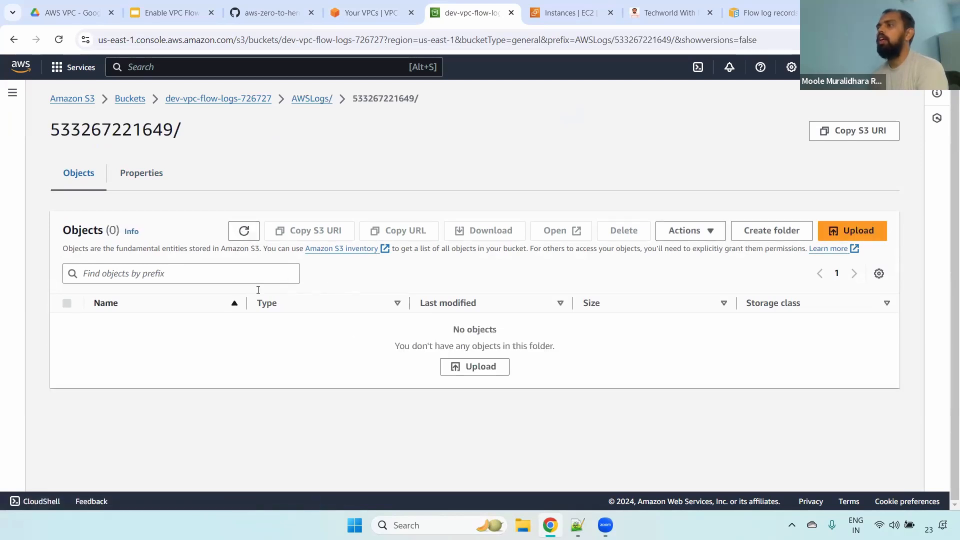
{"action": "left_click", "coordinate": [245, 232]}
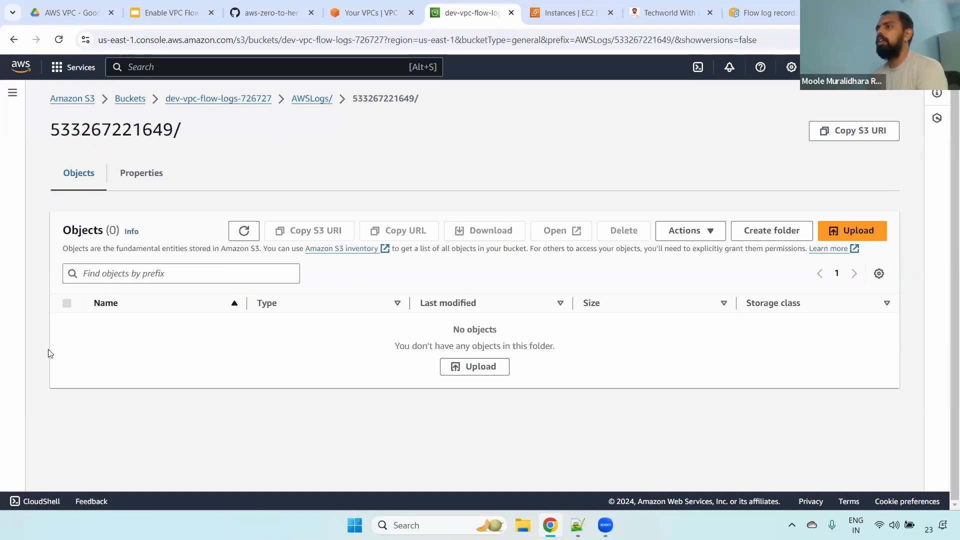
{"action": "left_click", "coordinate": [244, 231]}
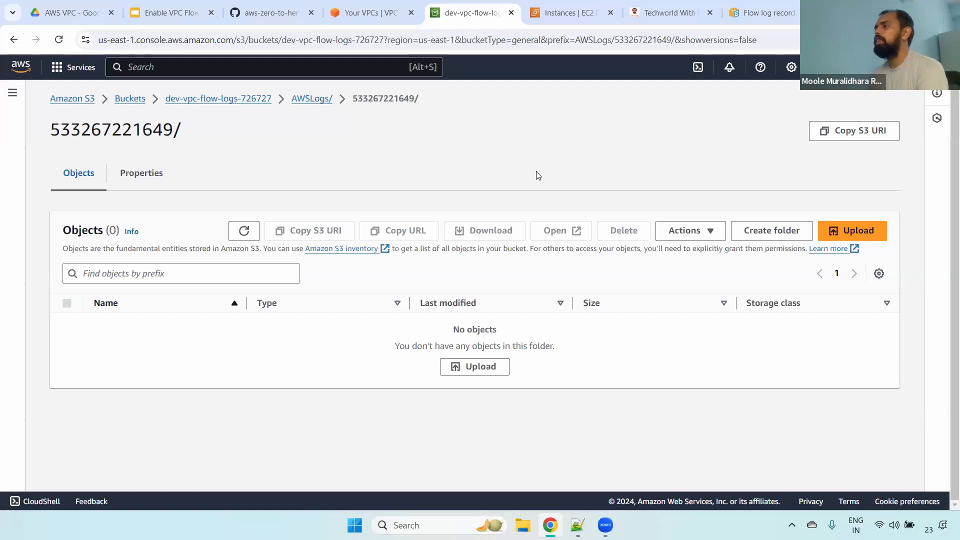
{"action": "left_click", "coordinate": [254, 231]}
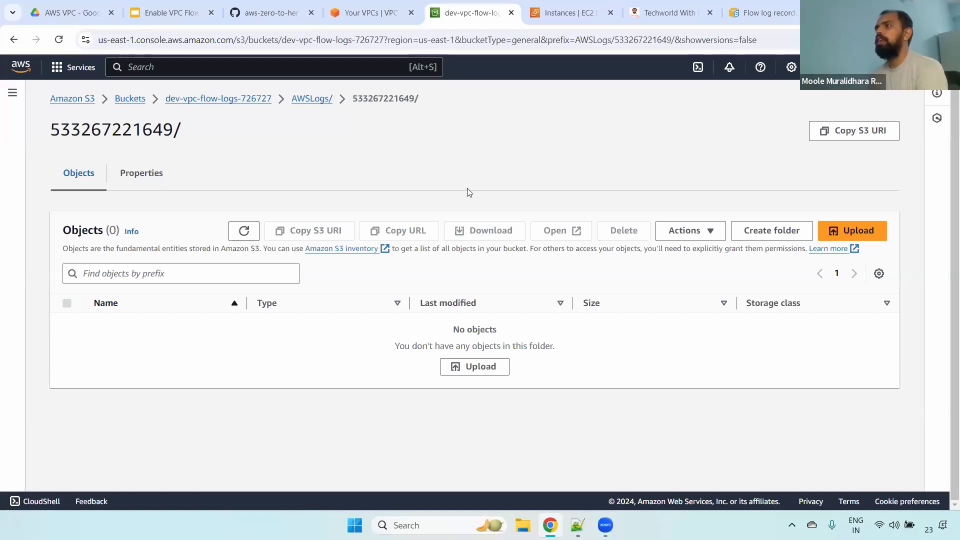
- Go to the VPC console's subnets and show the flow logs of Dev-public-subnet-1b
{"action": "left_click", "coordinate": [382, 5]}
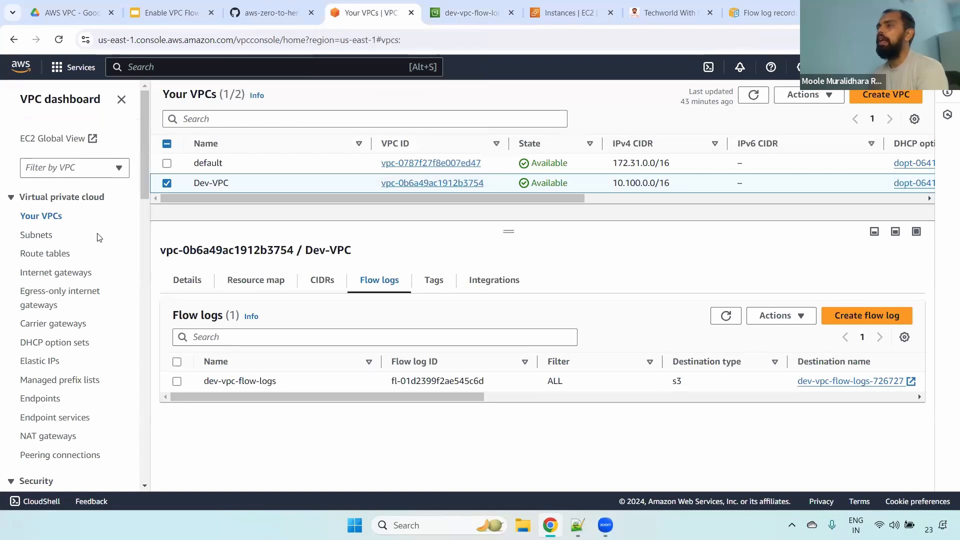
{"action": "left_click", "coordinate": [39, 239]}
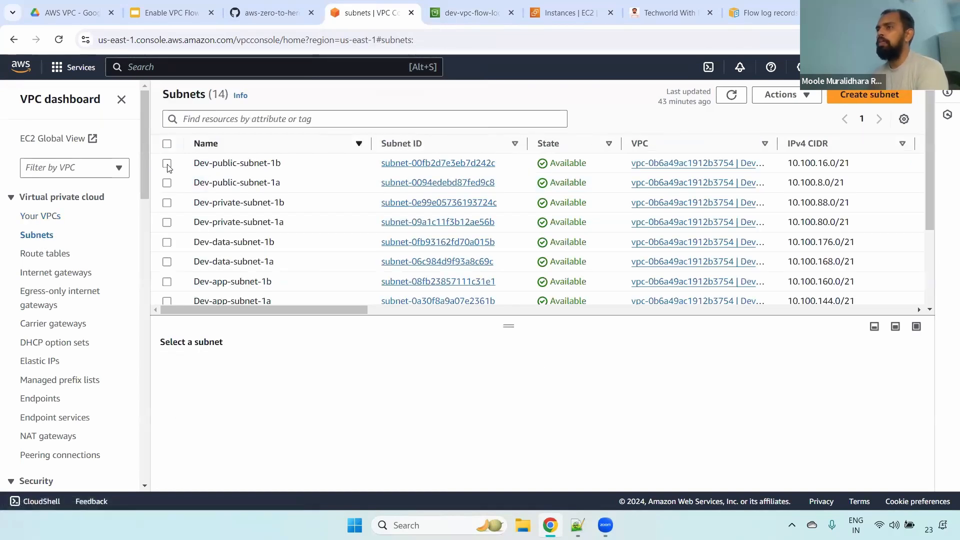
{"action": "left_click", "coordinate": [168, 166]}
{"action": "left_click_drag", "start_coordinate": [514, 326], "coordinate": [522, 249]}
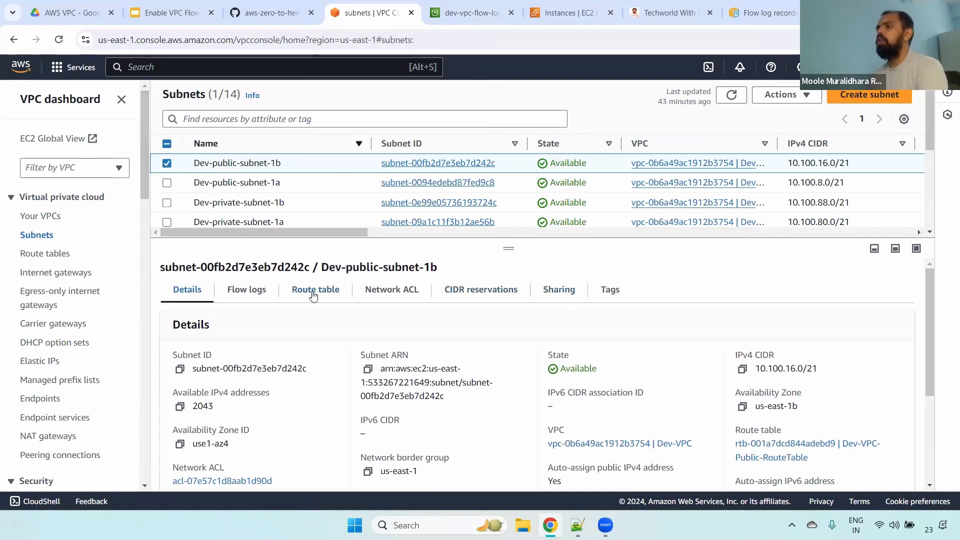
{"action": "left_click", "coordinate": [255, 293]}
{"action": "left_click_drag", "start_coordinate": [172, 328], "coordinate": [223, 325]}
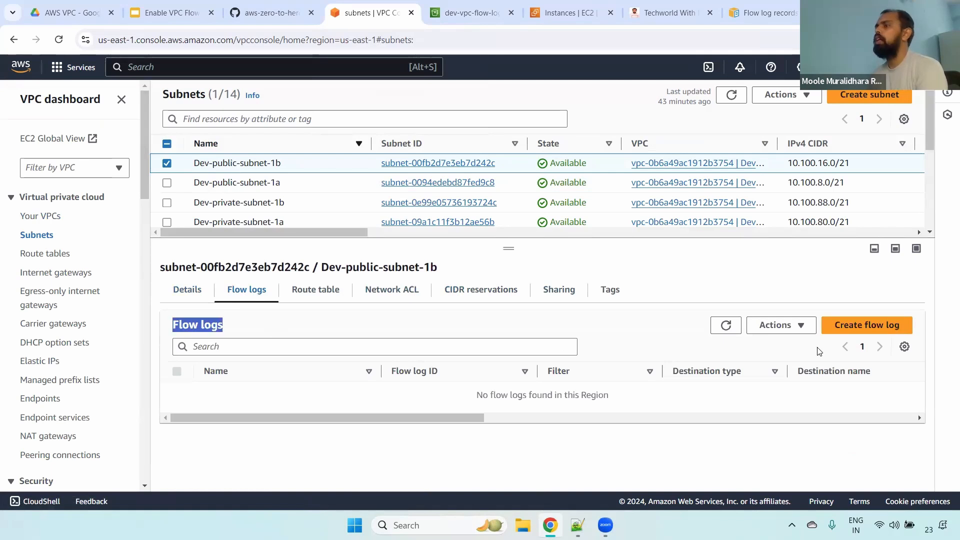
- Review the flow log creation settings for Dev-public-subnet-1b with an Amazon S3 bucket as destination, and return to the subnets without creating it
{"action": "left_click", "coordinate": [867, 325]}
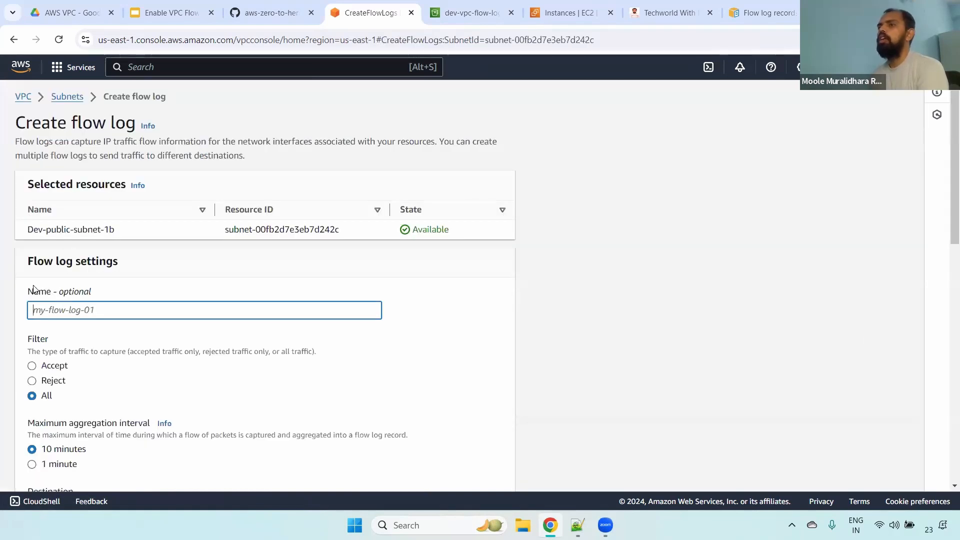
{"action": "left_click_drag", "start_coordinate": [32, 290], "coordinate": [152, 295]}
{"action": "scroll", "coordinate": [945, 181], "scroll_direction": "down", "scroll_amount": 2}
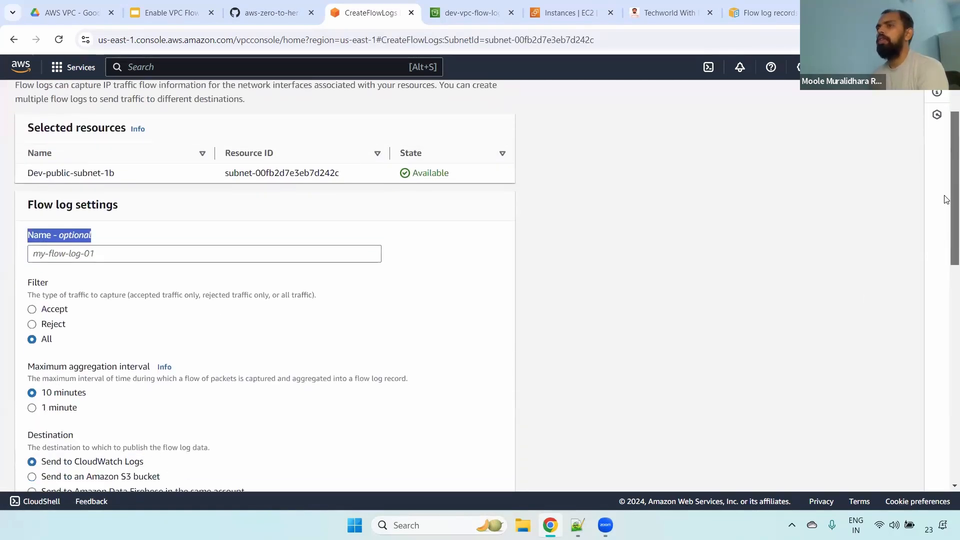
{"action": "scroll", "coordinate": [946, 210], "scroll_direction": "down", "scroll_amount": 3}
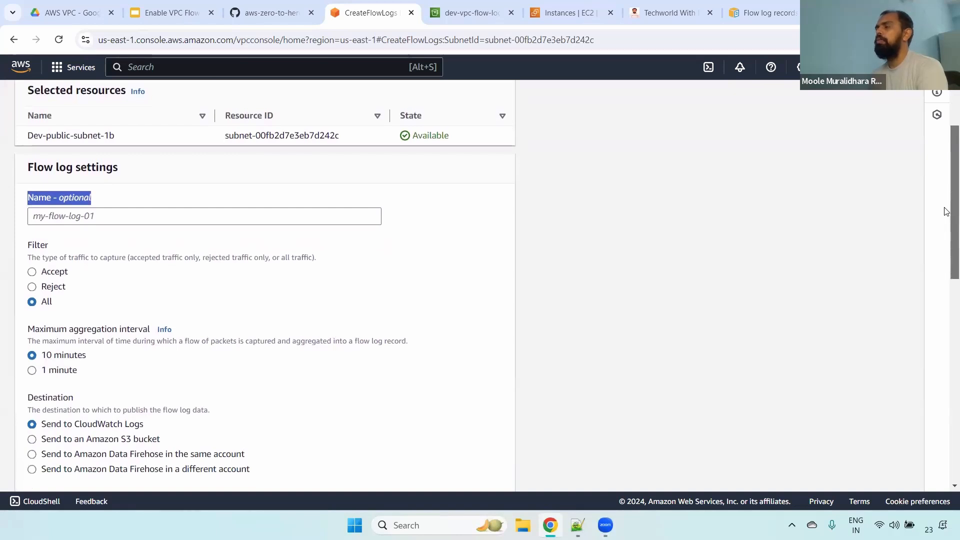
{"action": "scroll", "coordinate": [946, 273], "scroll_direction": "down", "scroll_amount": 5}
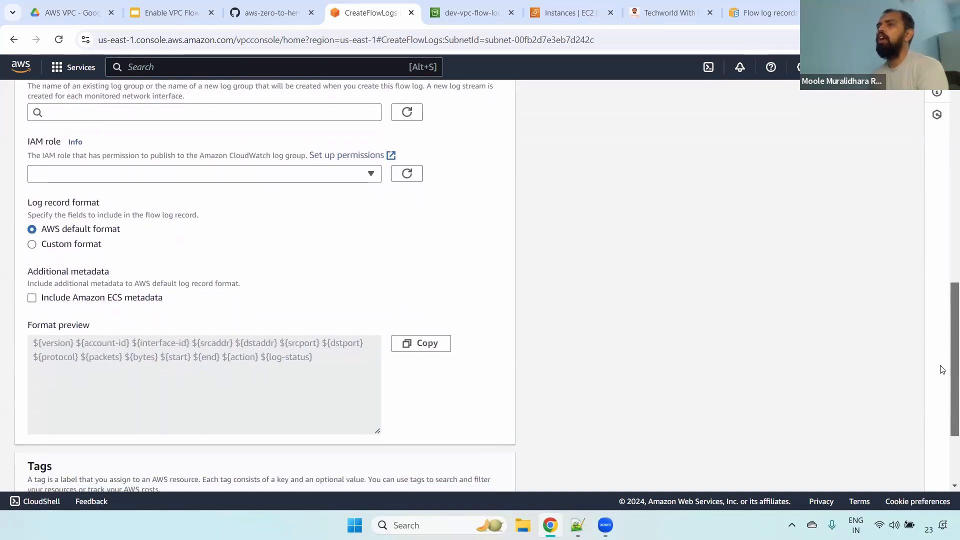
{"action": "scroll", "coordinate": [939, 310], "scroll_direction": "up", "scroll_amount": 5}
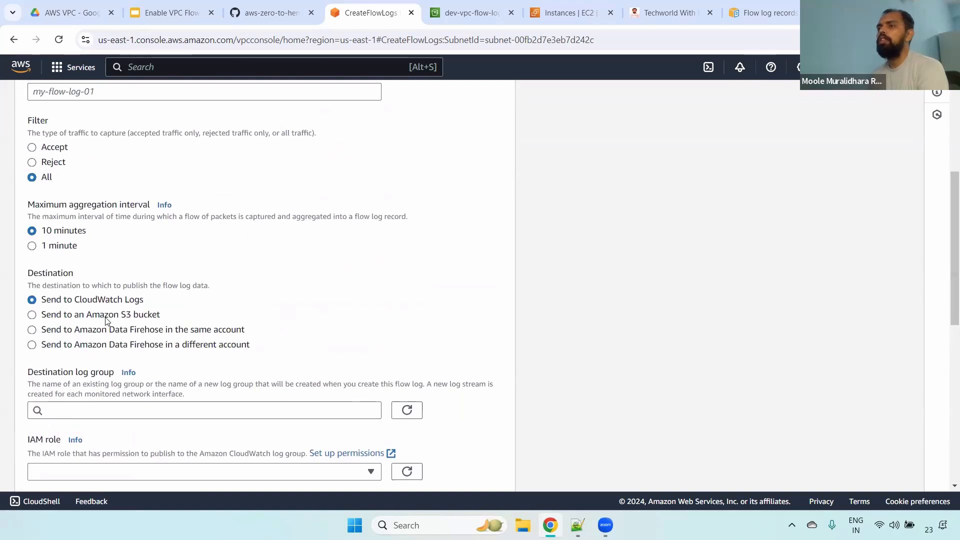
{"action": "left_click", "coordinate": [107, 315]}
{"action": "scroll", "coordinate": [944, 240], "scroll_direction": "down", "scroll_amount": 5}
{"action": "scroll", "coordinate": [946, 289], "scroll_direction": "down", "scroll_amount": 6}
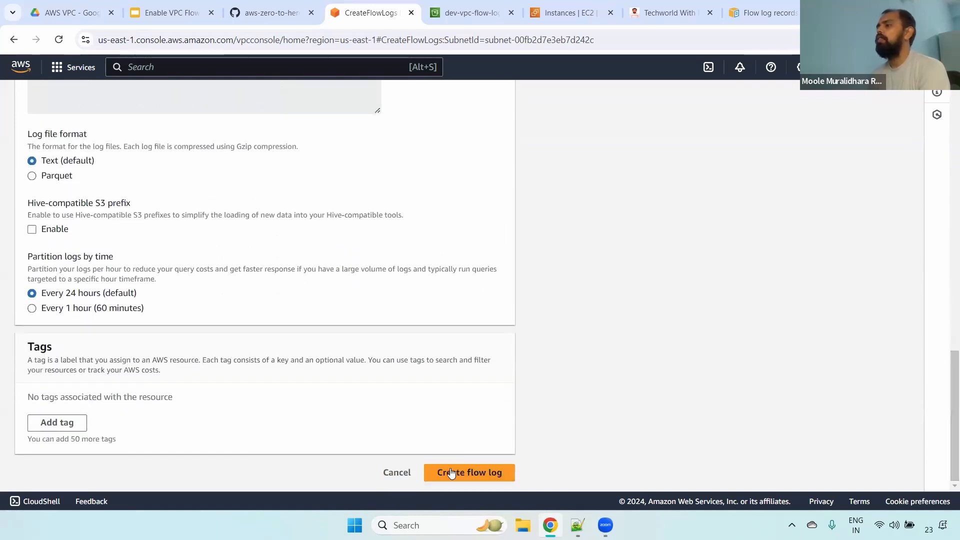
{"action": "left_click_drag", "start_coordinate": [944, 379], "coordinate": [946, 97]}
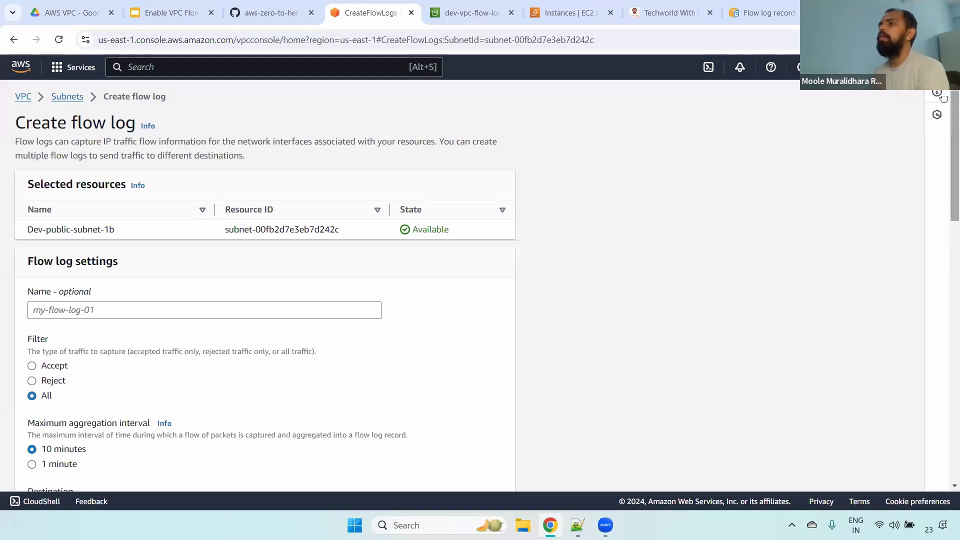
{"action": "left_click", "coordinate": [69, 97]}
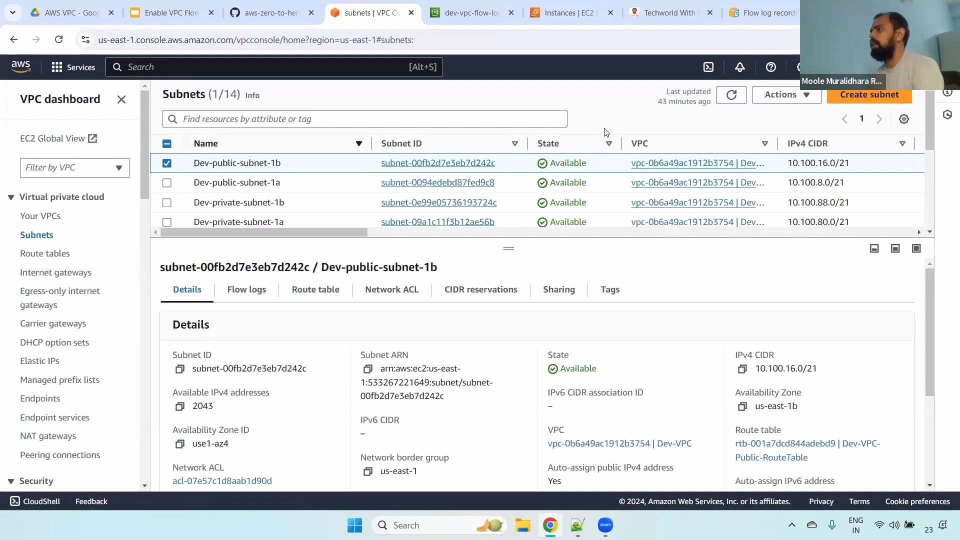
- Refresh the subnet list and look through the VPCs, the Dev-VPC-IGW internet gateway's details and the route tables
{"action": "left_click", "coordinate": [730, 94]}
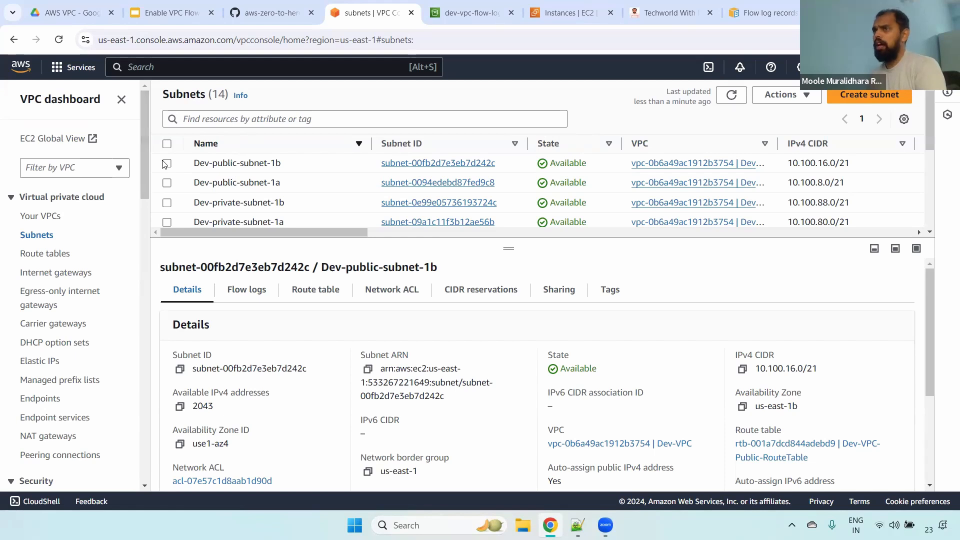
{"action": "left_click", "coordinate": [52, 217]}
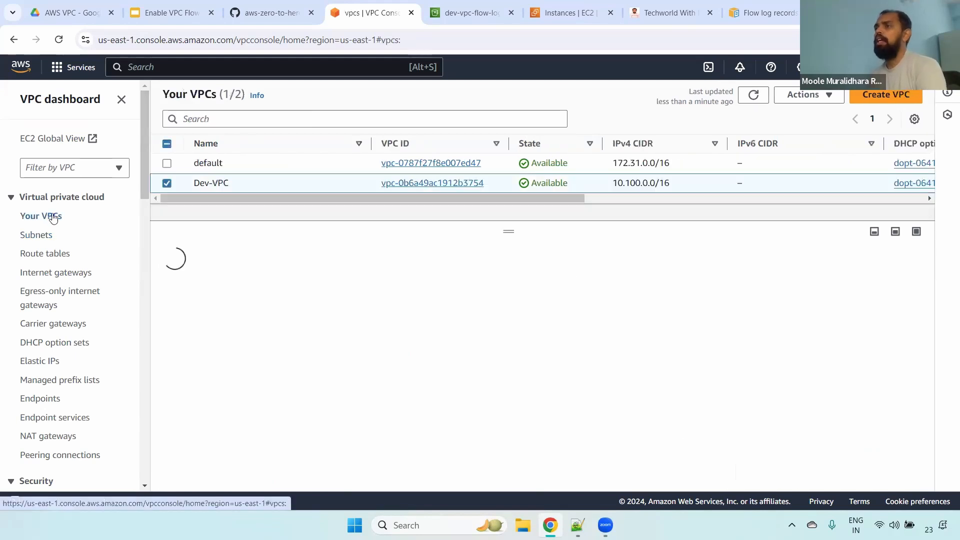
{"action": "left_click", "coordinate": [47, 275]}
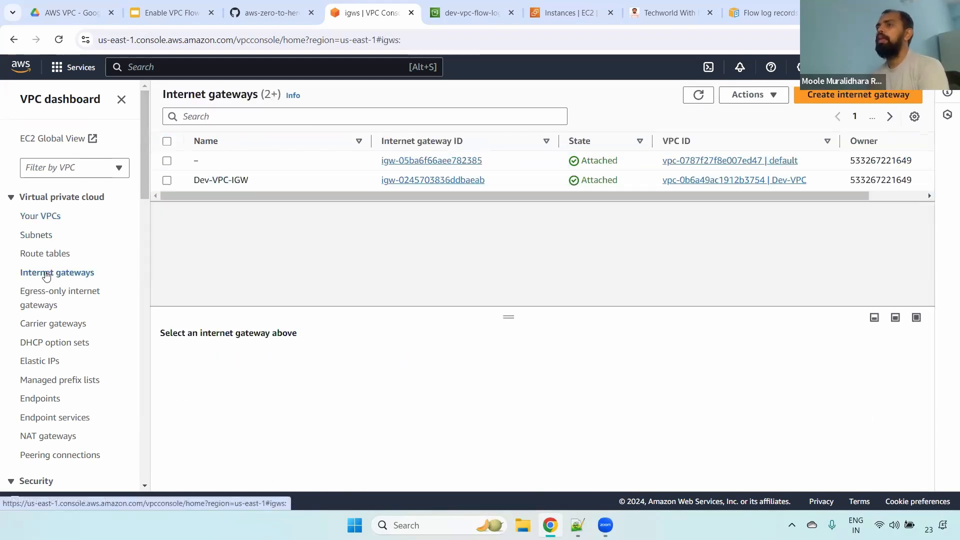
{"action": "left_click", "coordinate": [163, 183]}
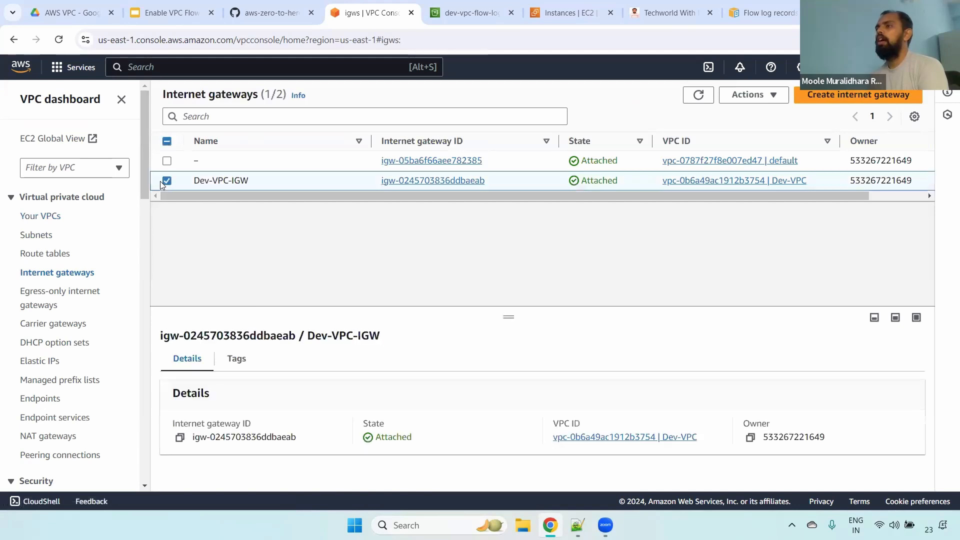
{"action": "left_click", "coordinate": [37, 254]}
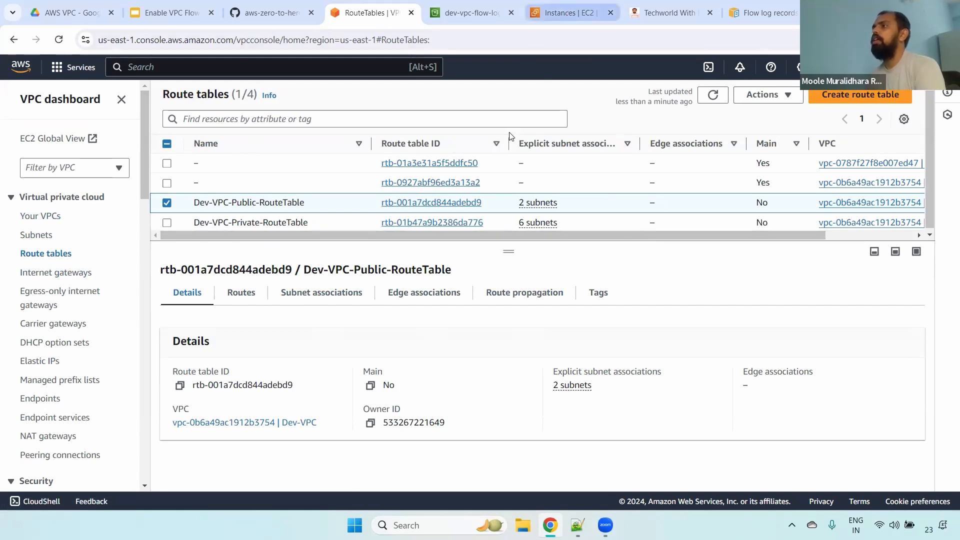
- Return to the account folder in S3 bucket dev-vpc-flow-logs-726727 and refresh its object list
{"action": "left_click", "coordinate": [569, 12]}
{"action": "left_click", "coordinate": [476, 6]}
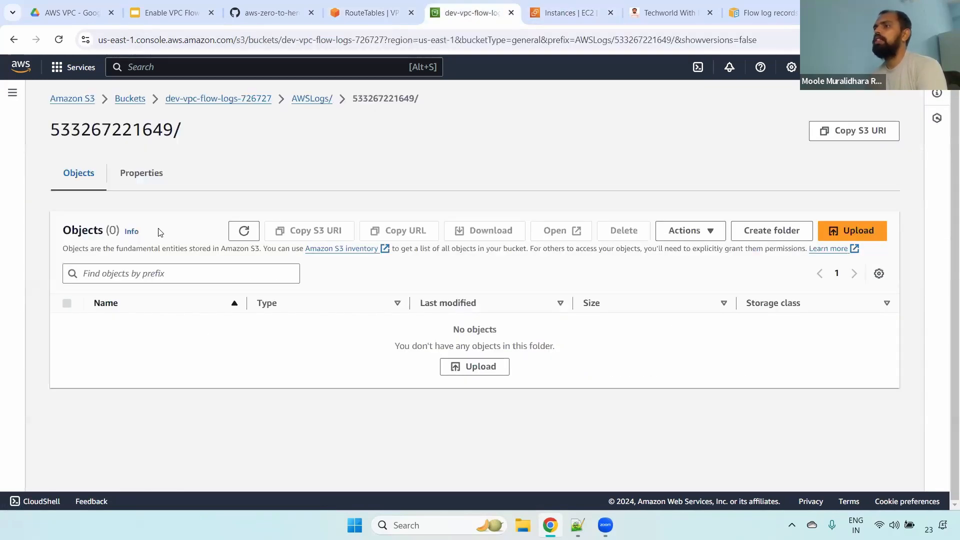
{"action": "left_click", "coordinate": [243, 230]}
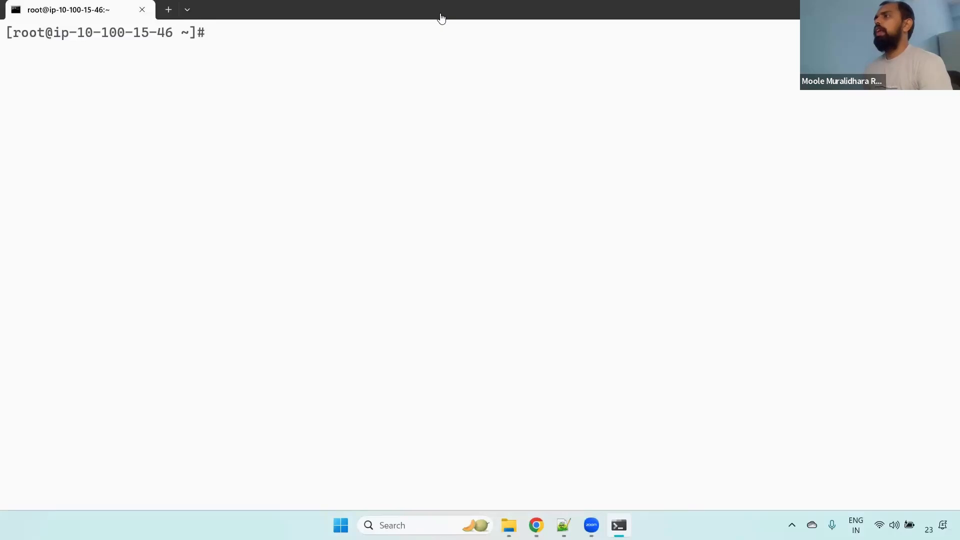
- Compare Test-Server's private IPv4 address with the host in the terminal session, and recheck the S3 account folder for log files
{"action": "key", "text": "alt+Tab"}
{"action": "left_click", "coordinate": [38, 216]}
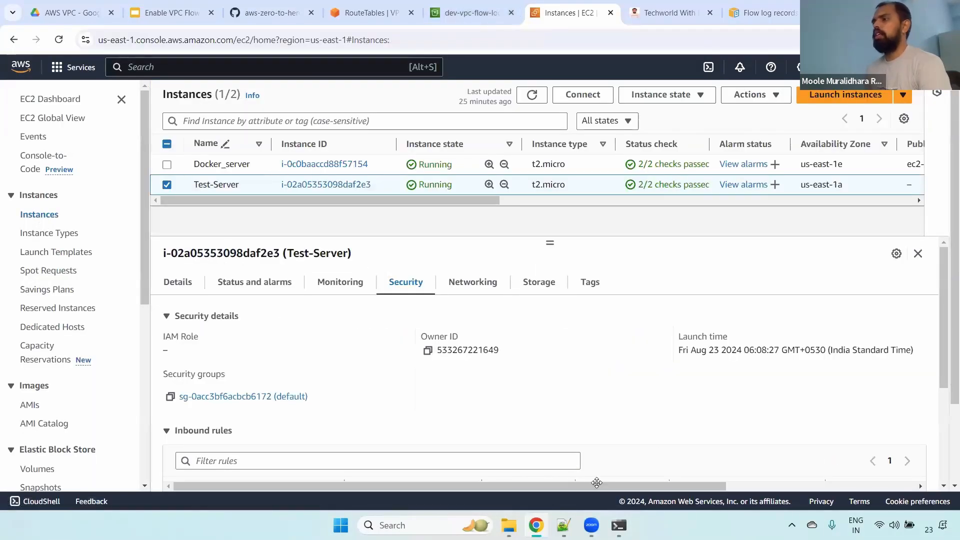
{"action": "key", "text": "alt+Tab"}
{"action": "key", "text": "Return"}
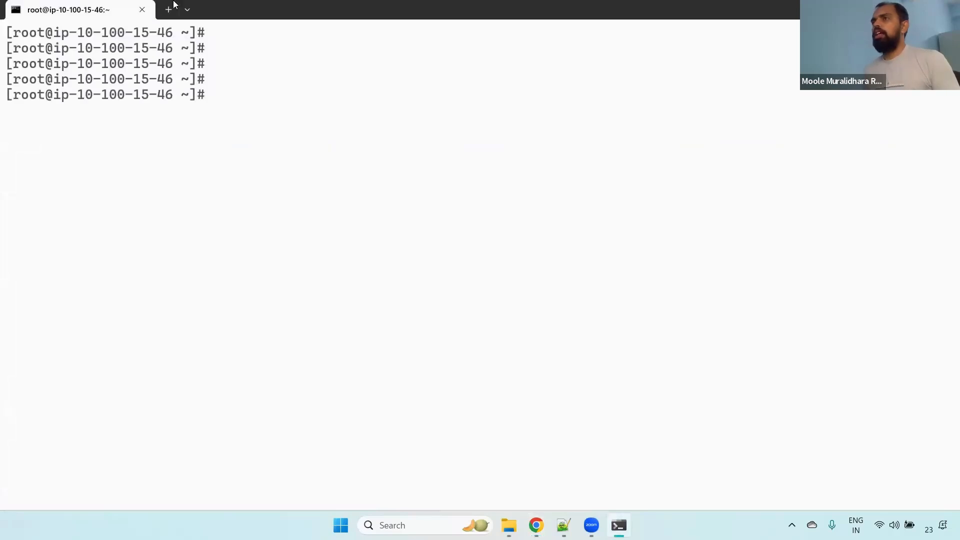
{"action": "key", "text": "alt+Tab"}
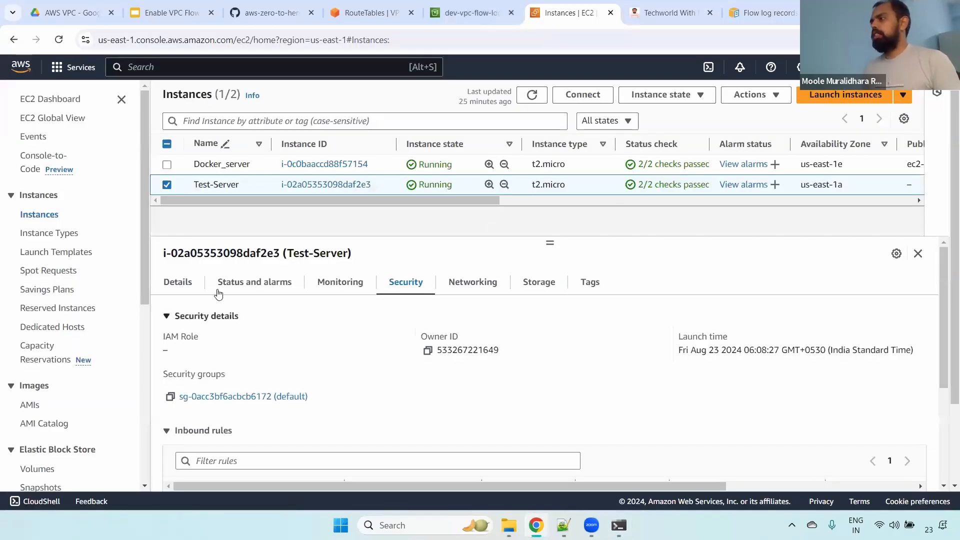
{"action": "left_click", "coordinate": [178, 283]}
{"action": "left_click_drag", "start_coordinate": [695, 351], "coordinate": [773, 357]}
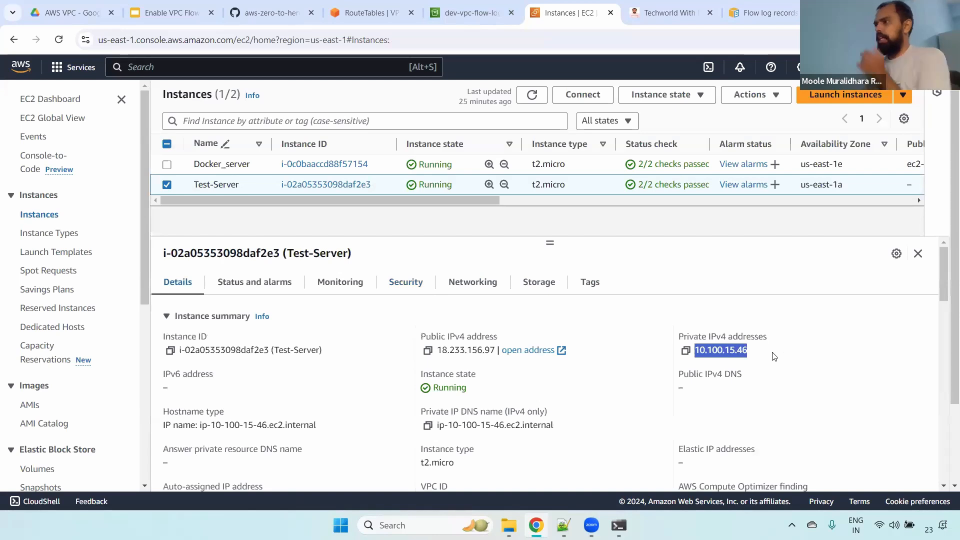
{"action": "left_click", "coordinate": [442, 15]}
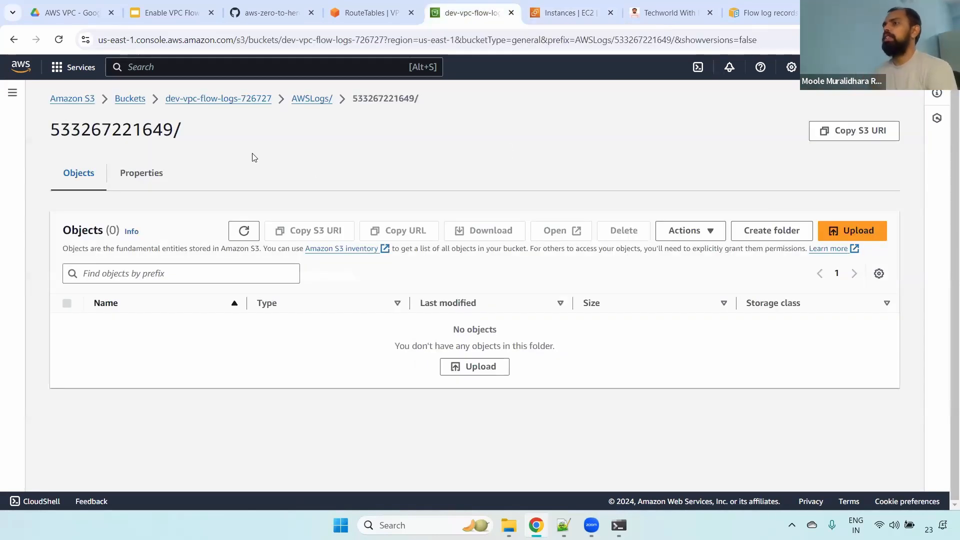
{"action": "left_click", "coordinate": [246, 230]}
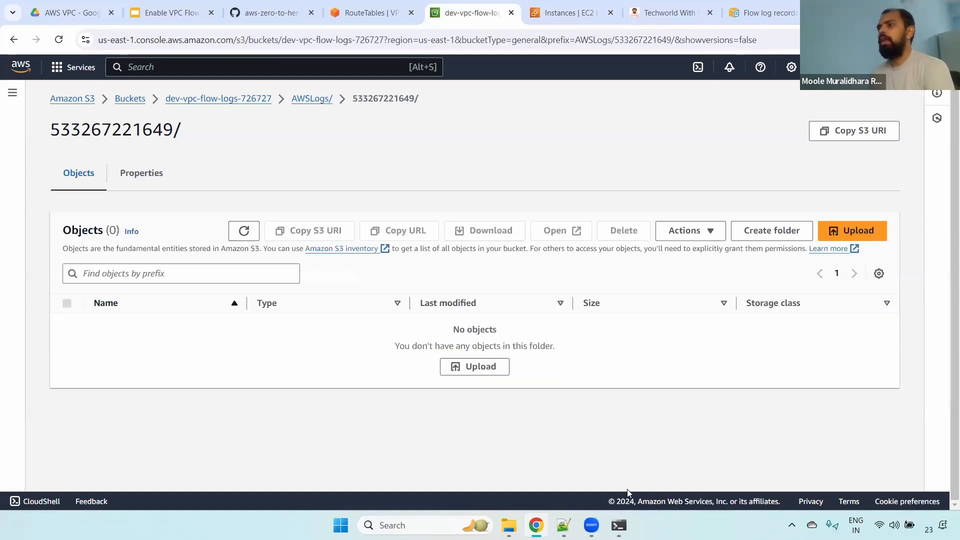
- Switch to Test-Server's terminal session and run yum update to generate network traffic
{"action": "key", "text": "alt+Tab"}
{"action": "type", "text": "yum "}
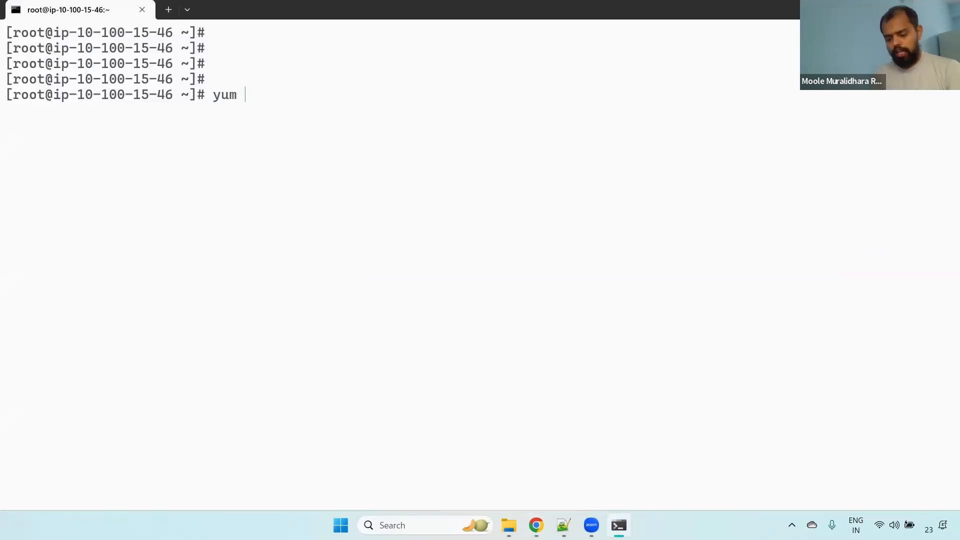
{"action": "type", "text": "up"}
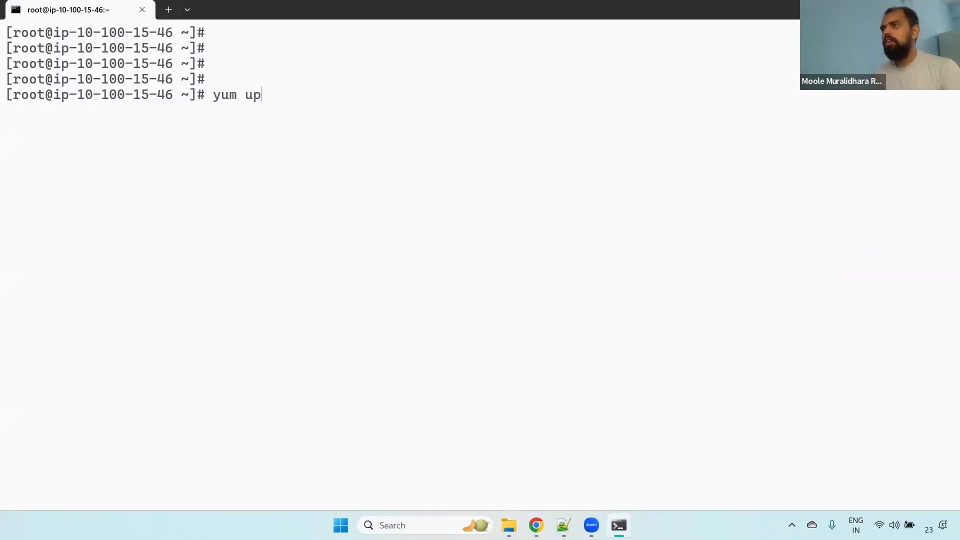
{"action": "type", "text": "date"}
{"action": "key", "text": "Return"}
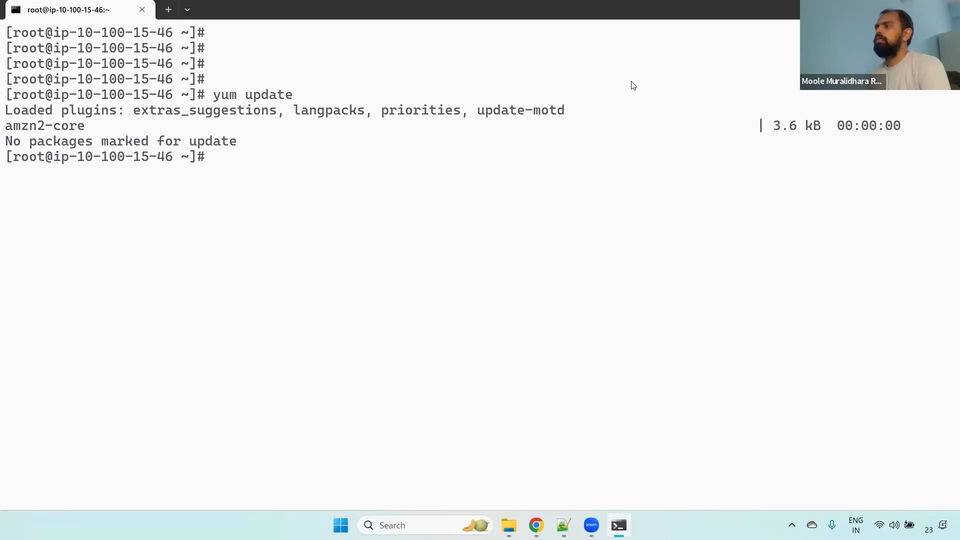
- Switch back to the browser and close the Google search tab, keeping the S3 account folder in view
{"action": "key", "text": "alt+Tab"}
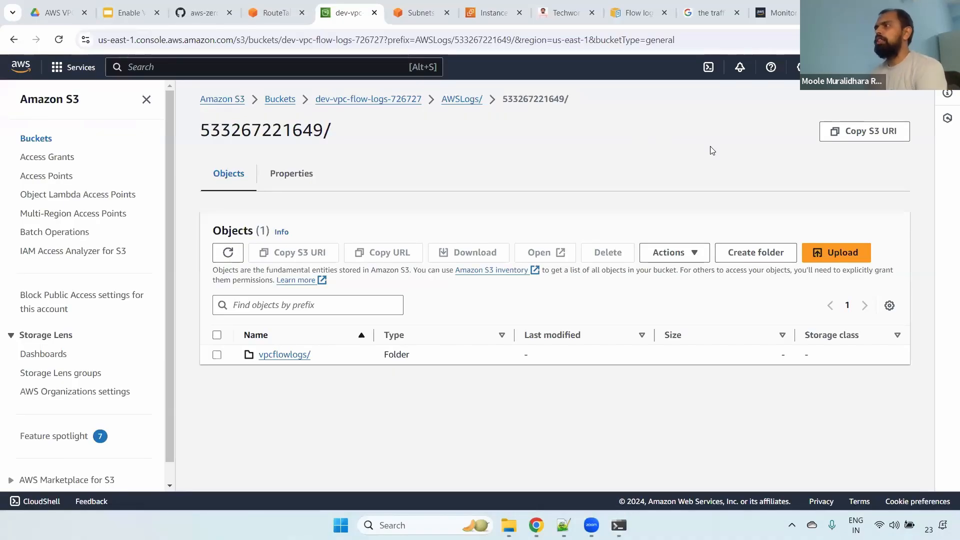
{"action": "left_click", "coordinate": [737, 13]}
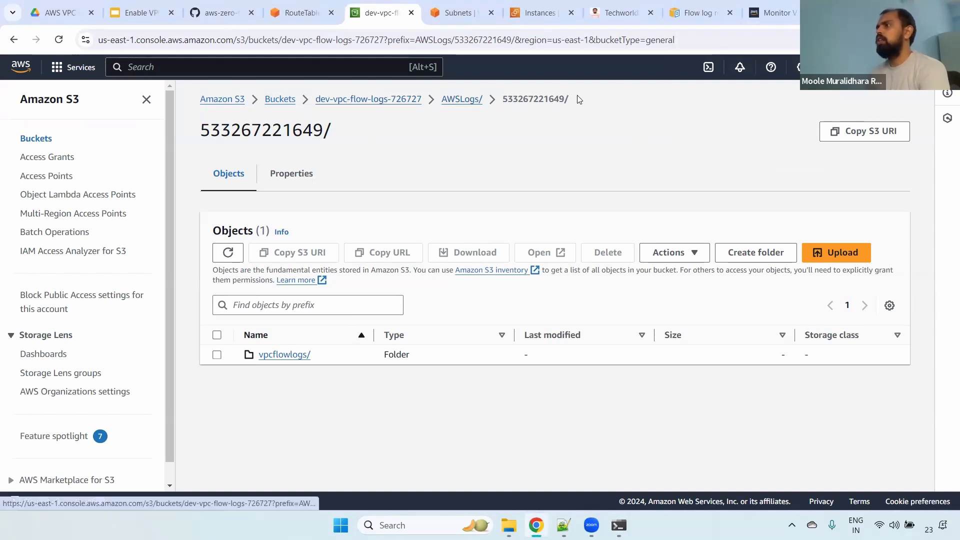
{"action": "left_click_drag", "start_coordinate": [523, 100], "coordinate": [556, 100]}
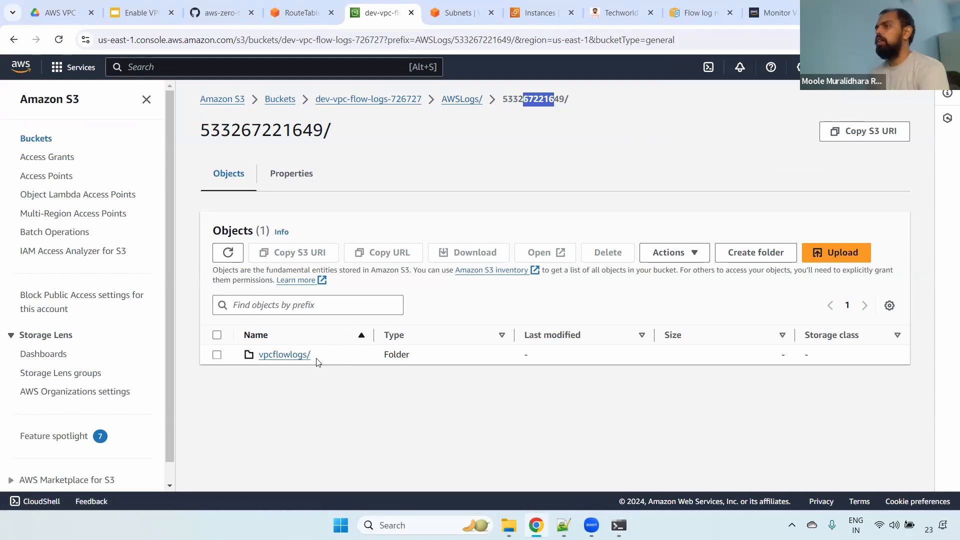
- Browse from the account folder through vpcflowlogs/us-east-1/2024/08/23/01 and download the .log.gz file stored there
{"action": "left_click", "coordinate": [276, 355]}
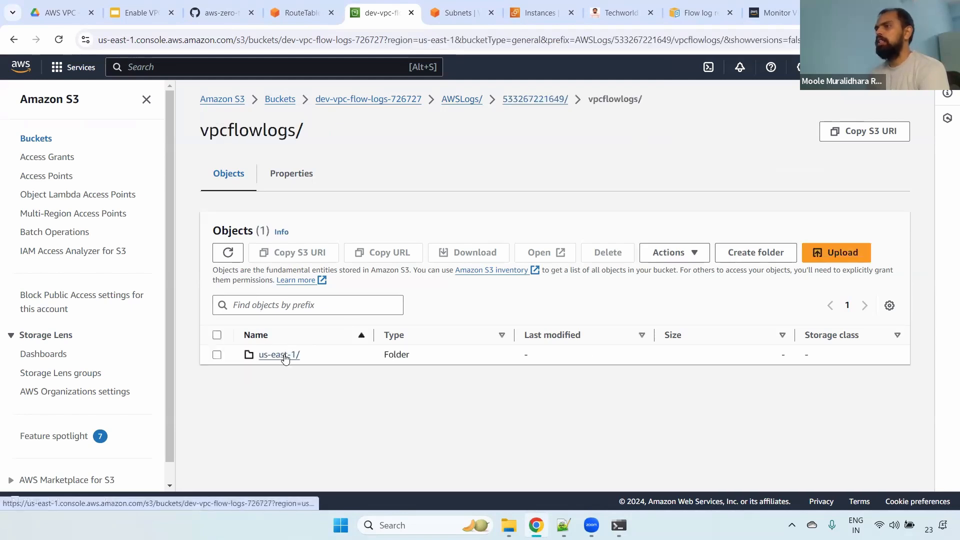
{"action": "left_click_drag", "start_coordinate": [327, 356], "coordinate": [238, 349]}
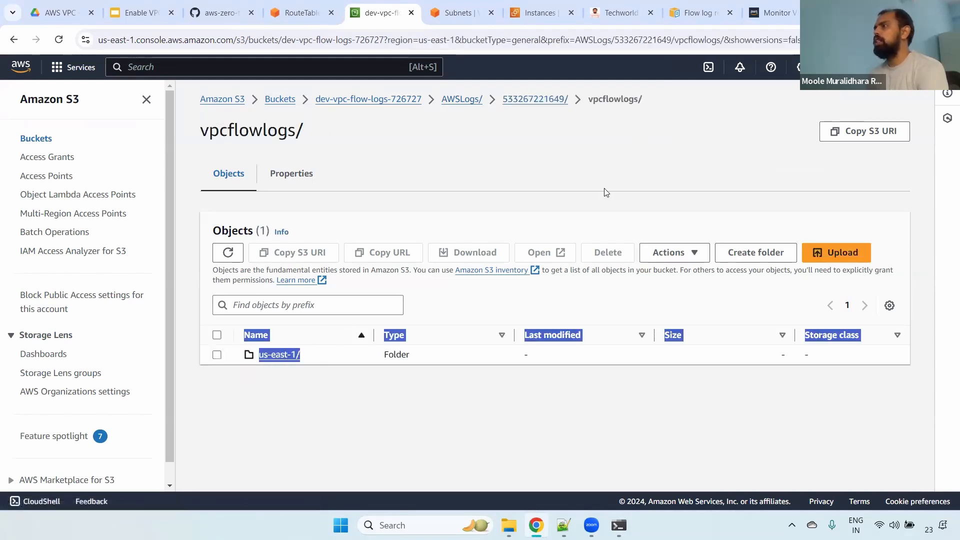
{"action": "left_click", "coordinate": [285, 356]}
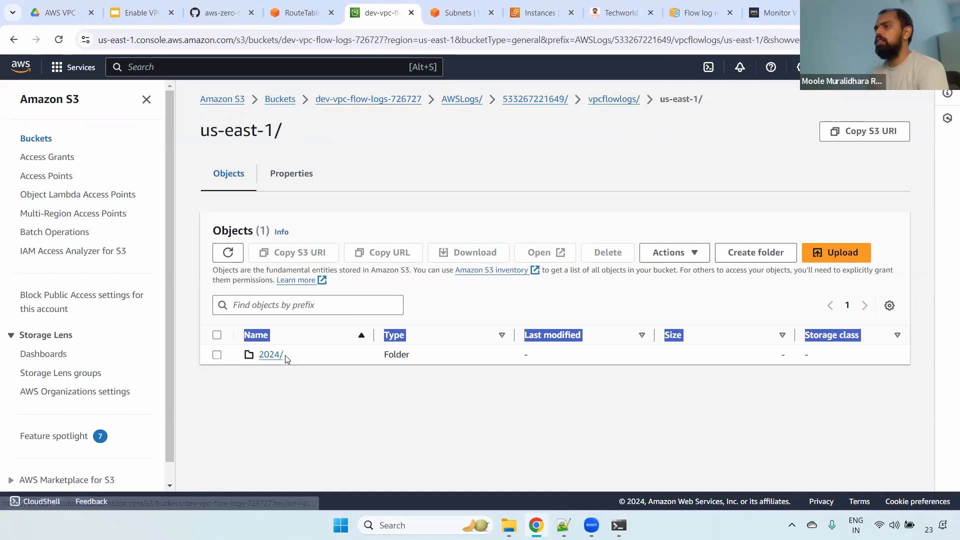
{"action": "left_click", "coordinate": [304, 364]}
{"action": "left_click", "coordinate": [273, 356]}
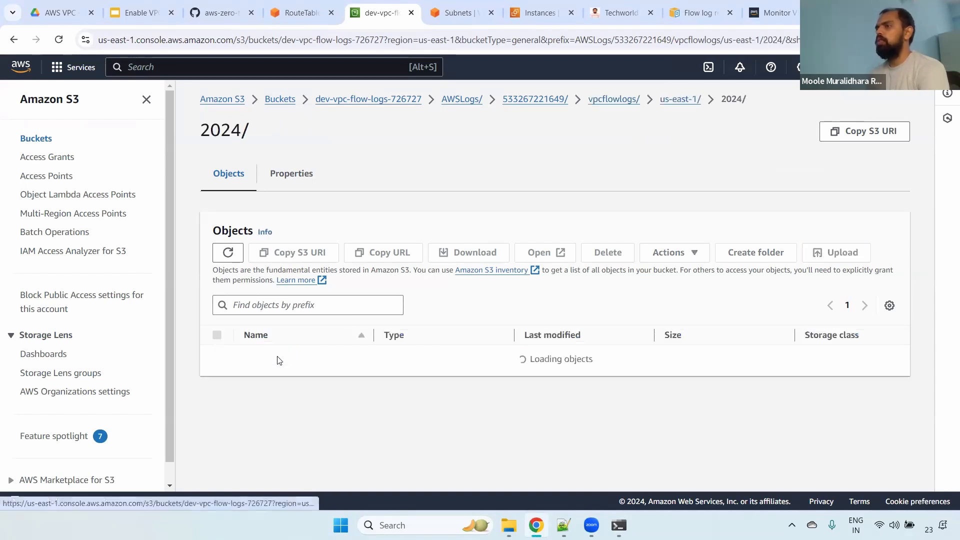
{"action": "left_click", "coordinate": [265, 354]}
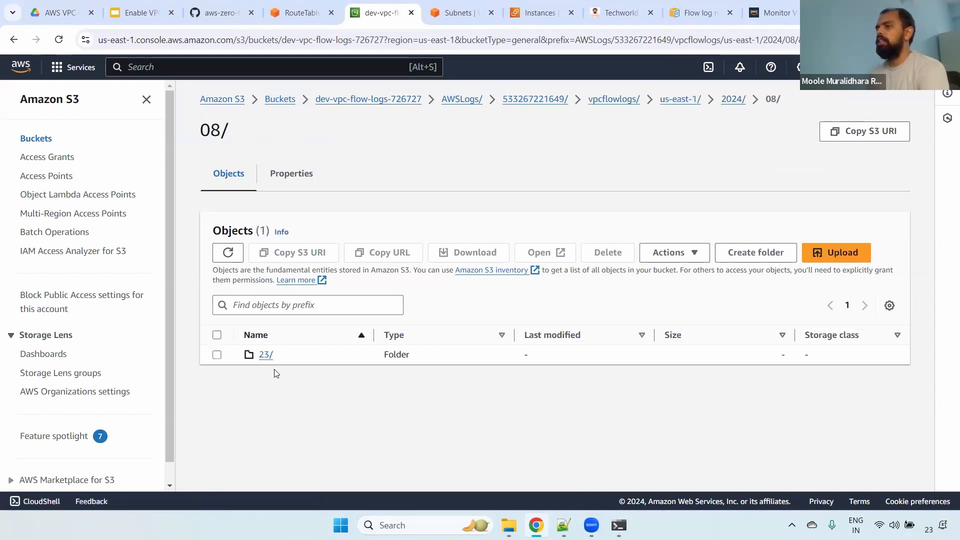
{"action": "left_click", "coordinate": [265, 354]}
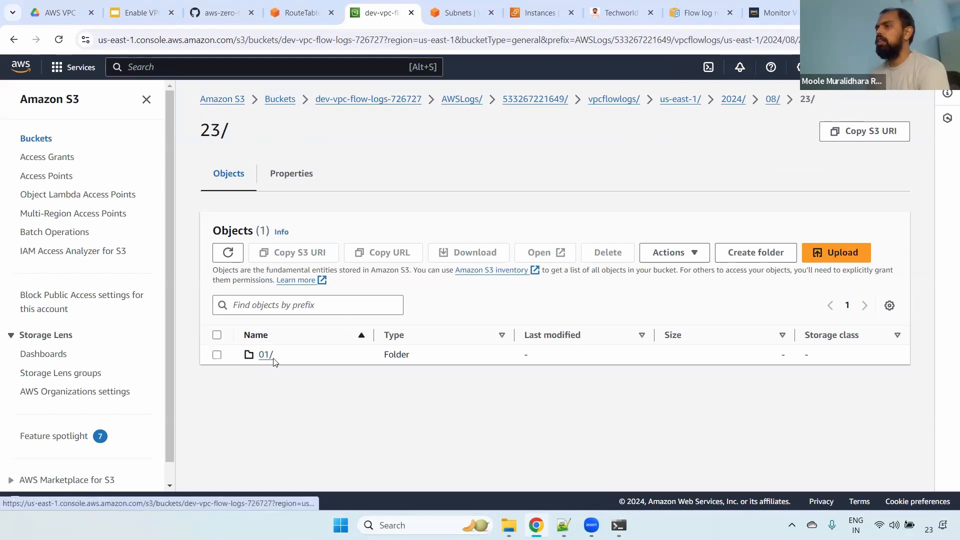
{"action": "left_click", "coordinate": [265, 355]}
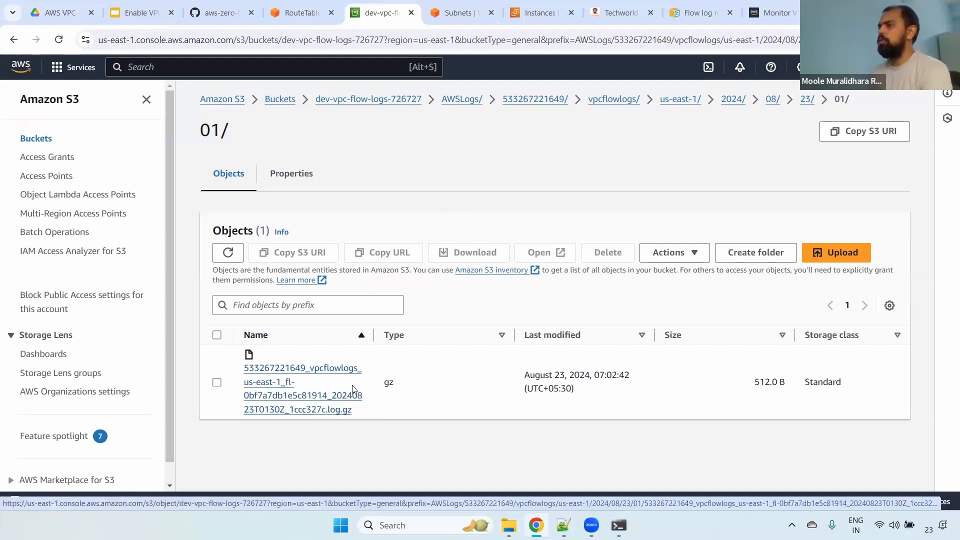
{"action": "left_click", "coordinate": [286, 408]}
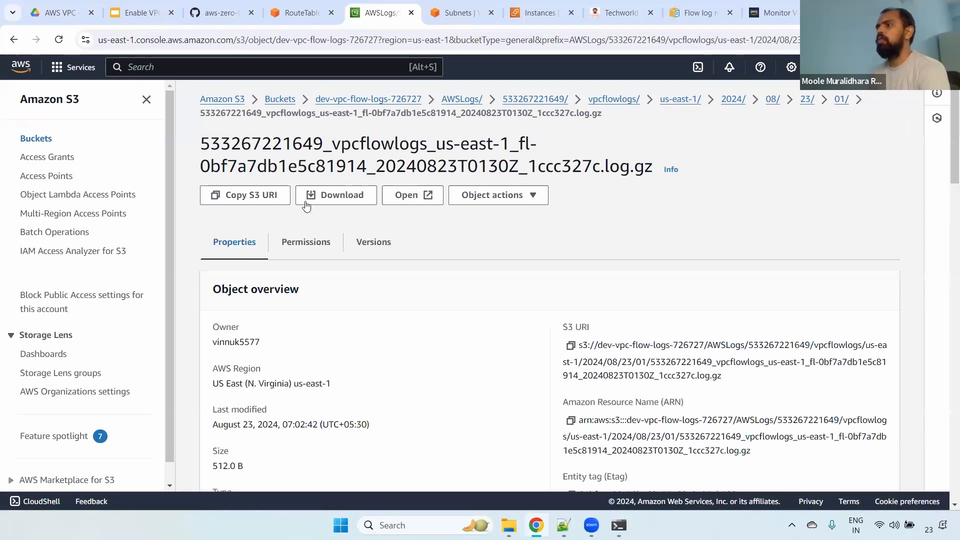
{"action": "left_click", "coordinate": [324, 198]}
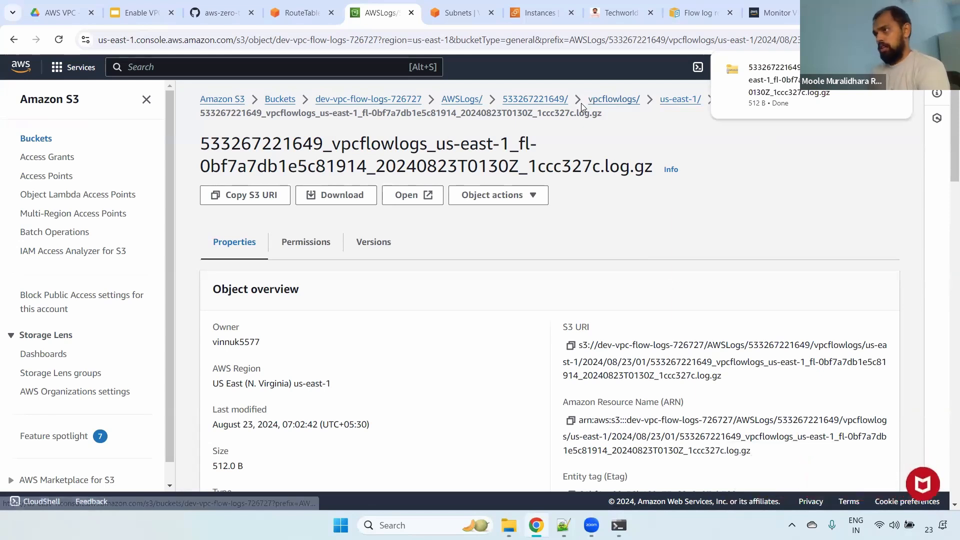
- Search AWS services for Athena, open its query editor in a separate browser tab and expand the console navigation
{"action": "left_click", "coordinate": [354, 72]}
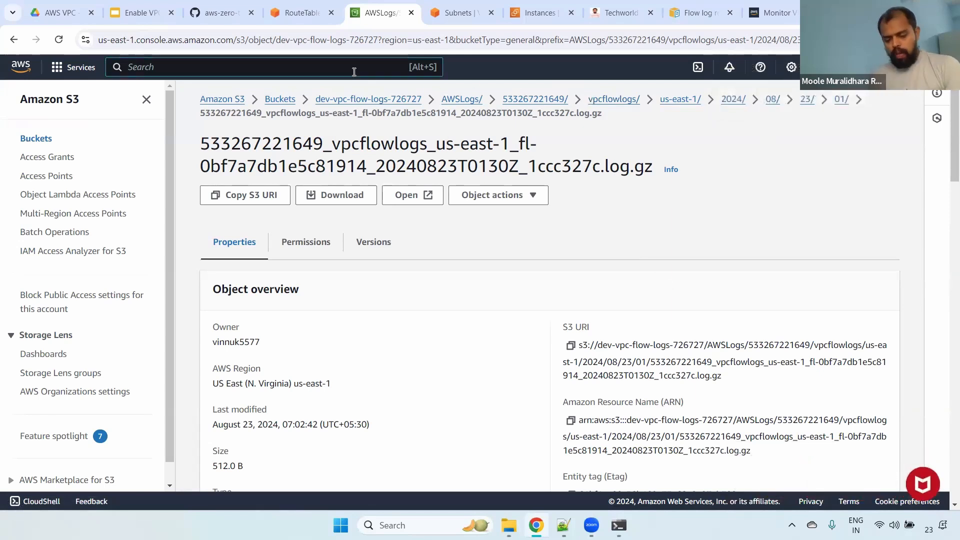
{"action": "type", "text": "anthena"}
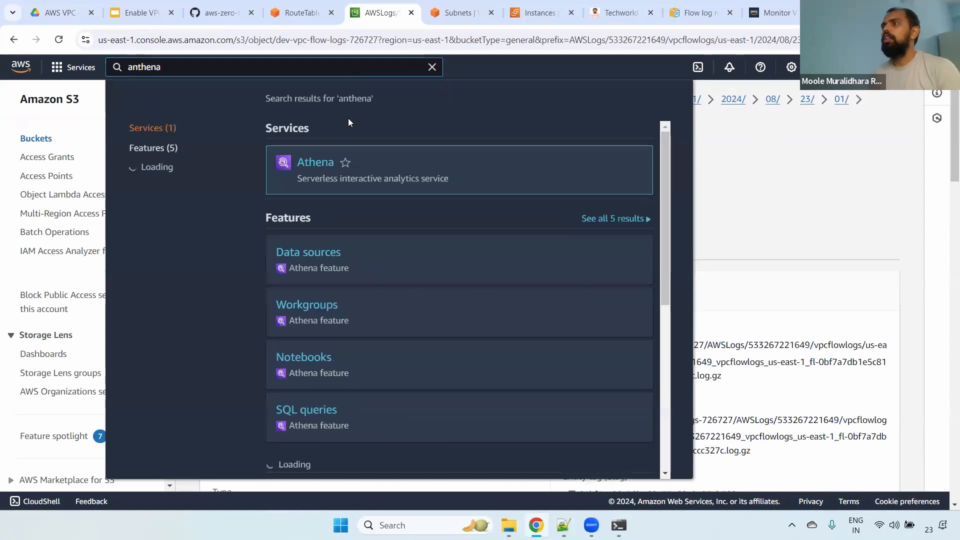
{"action": "right_click", "coordinate": [325, 163]}
{"action": "left_click", "coordinate": [358, 178]}
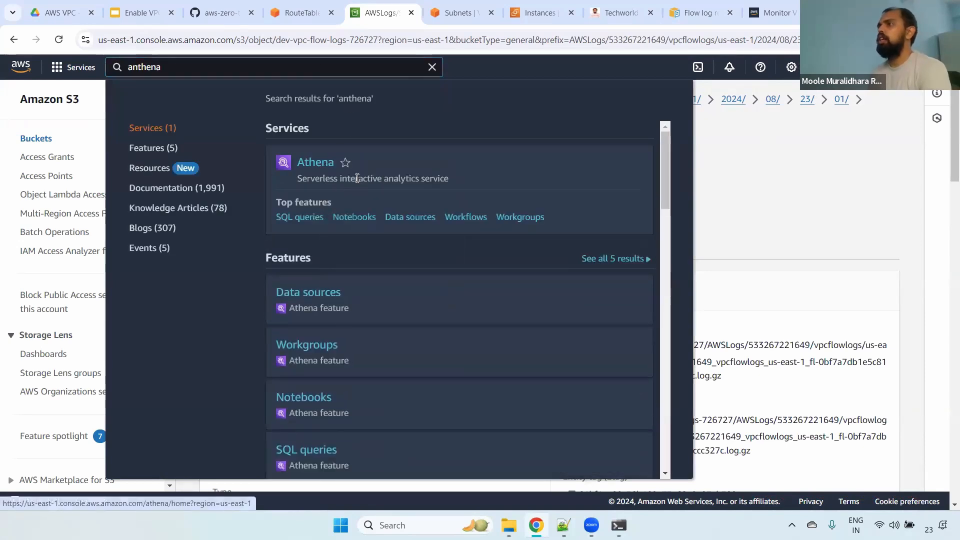
{"action": "left_click", "coordinate": [420, 9]}
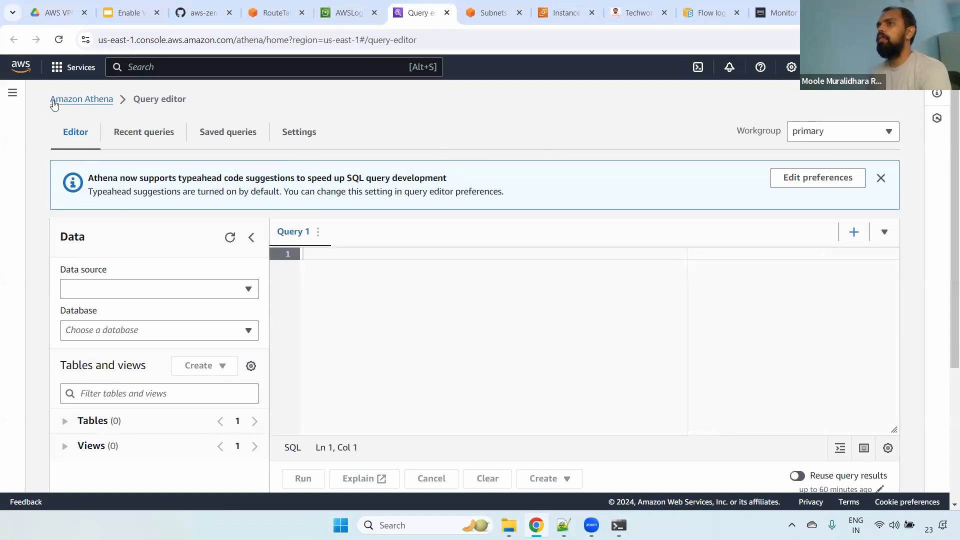
{"action": "left_click", "coordinate": [13, 93]}
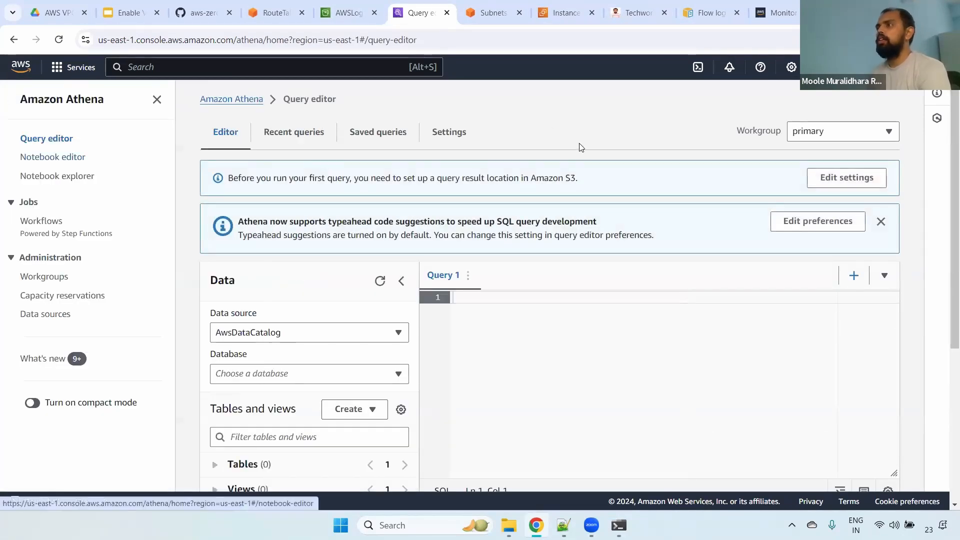
- Return to the S3 console, reopen the vpcflowlogs/us-east-1/2024/08/23 folder and look through its log files
{"action": "left_click", "coordinate": [356, 12]}
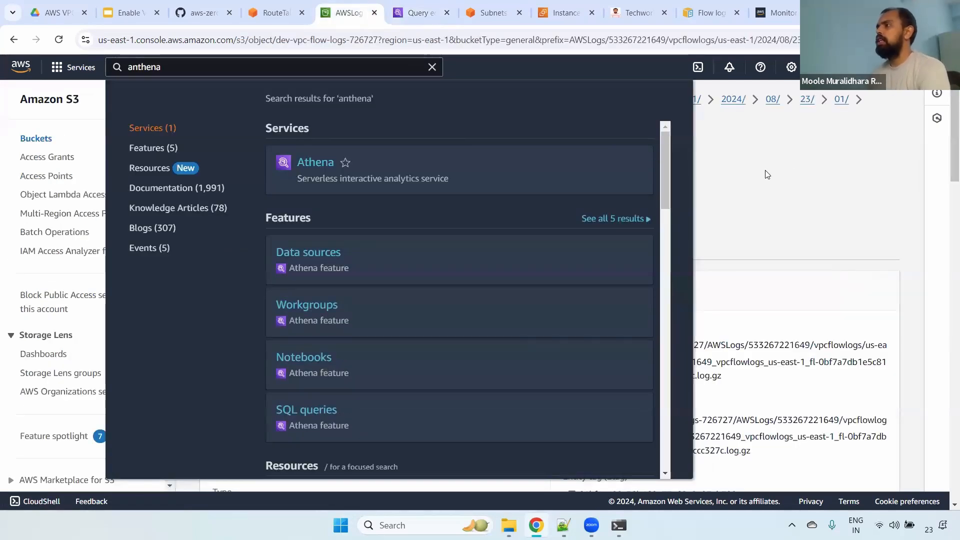
{"action": "mouse_move", "coordinate": [329, 161]}
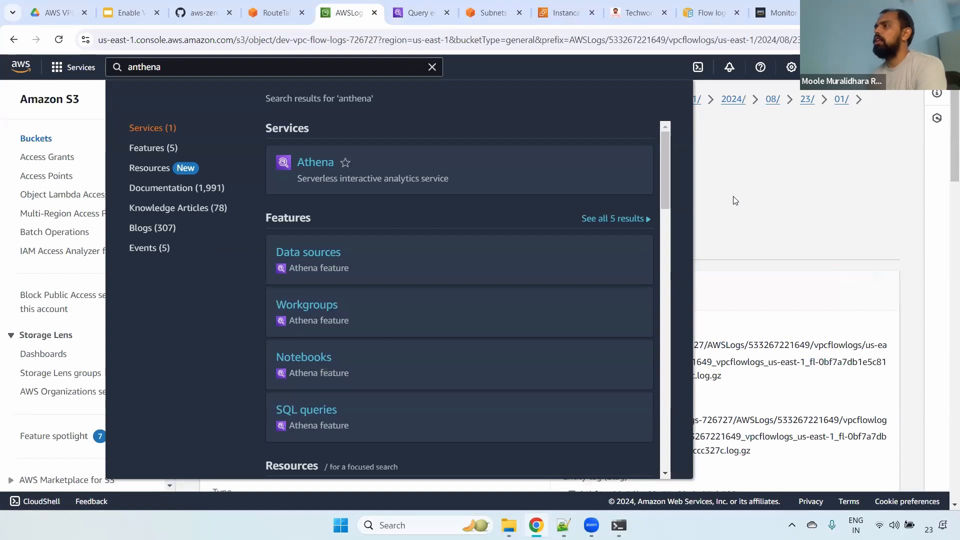
{"action": "left_click", "coordinate": [742, 201]}
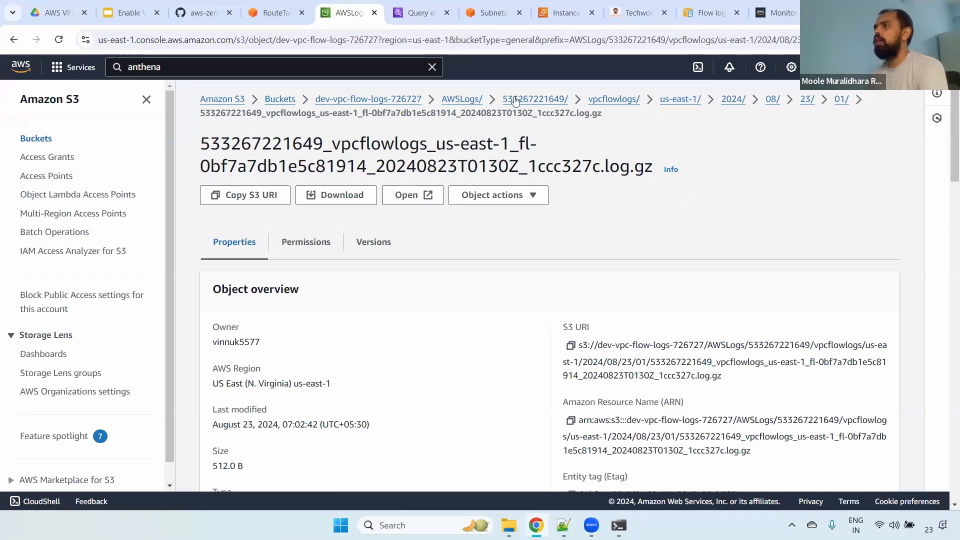
{"action": "left_click", "coordinate": [607, 99]}
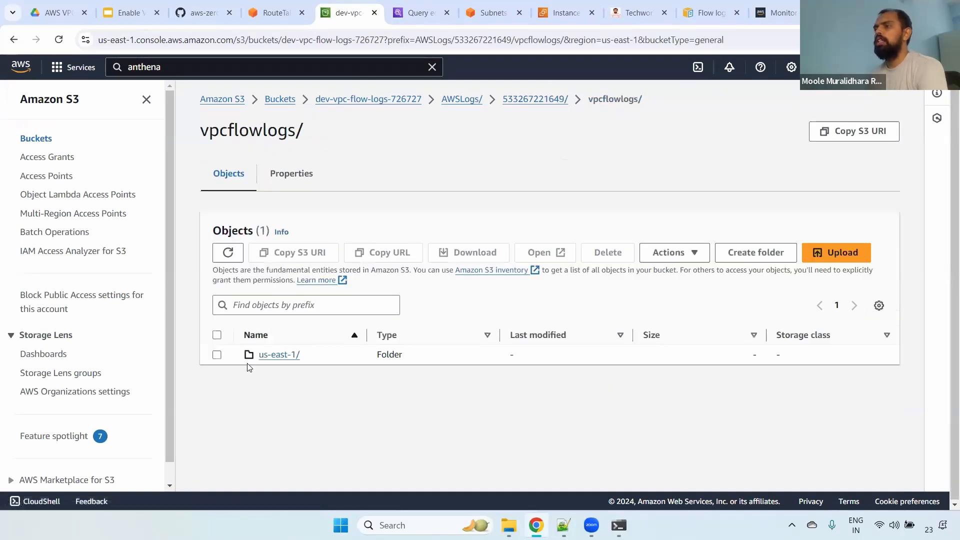
{"action": "left_click", "coordinate": [276, 356]}
{"action": "left_click", "coordinate": [266, 356]}
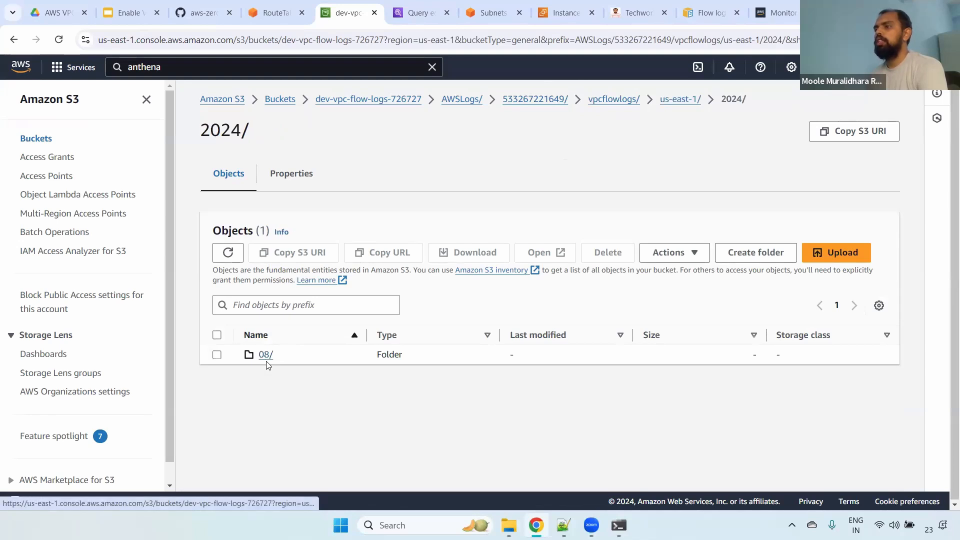
{"action": "left_click", "coordinate": [265, 355]}
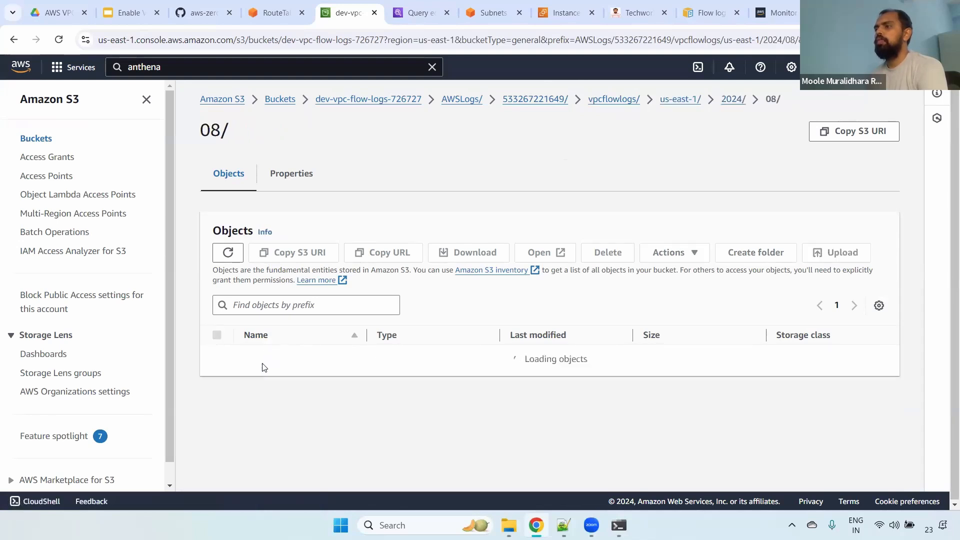
{"action": "left_click", "coordinate": [265, 354]}
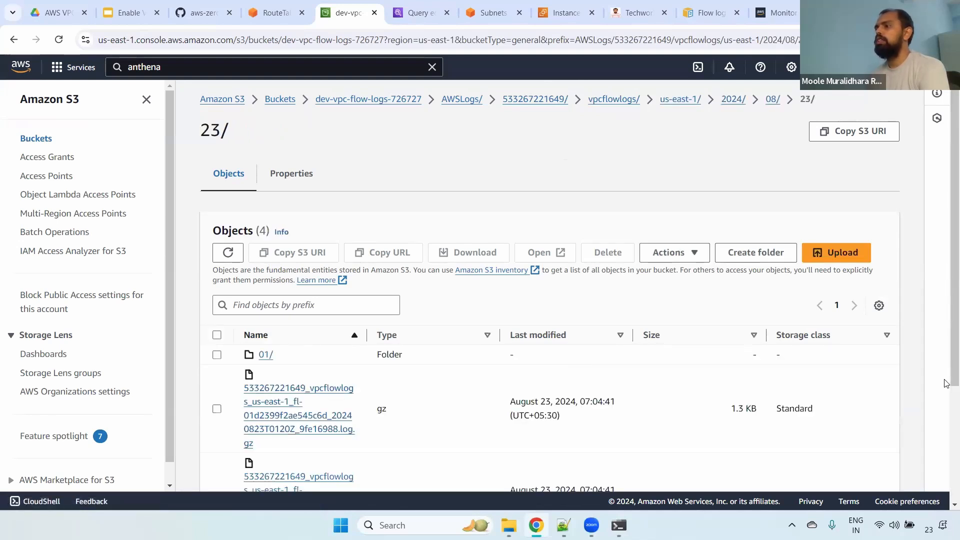
{"action": "scroll", "coordinate": [946, 384], "scroll_direction": "down", "scroll_amount": 3}
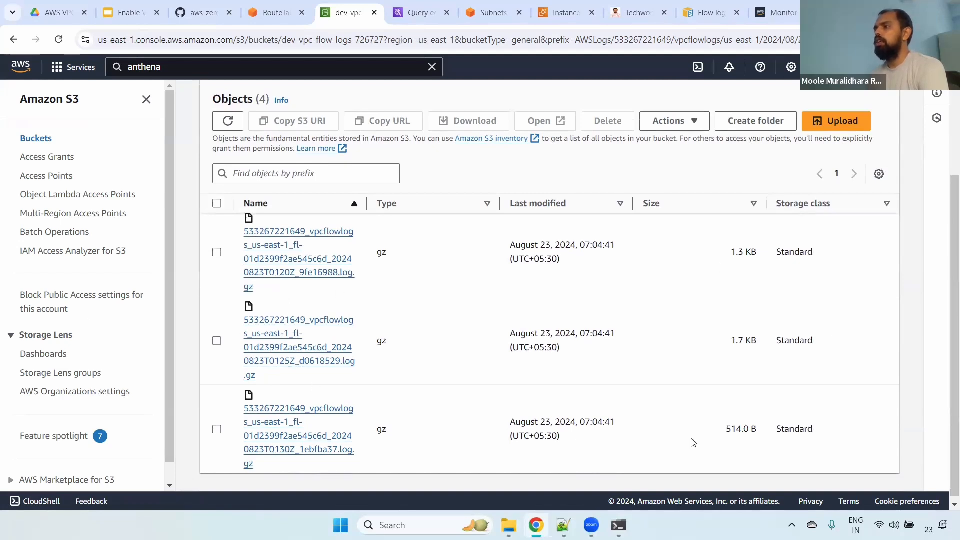
{"action": "scroll", "coordinate": [946, 158], "scroll_direction": "up", "scroll_amount": 3}
{"action": "scroll", "coordinate": [946, 158], "scroll_direction": "down", "scroll_amount": 3}
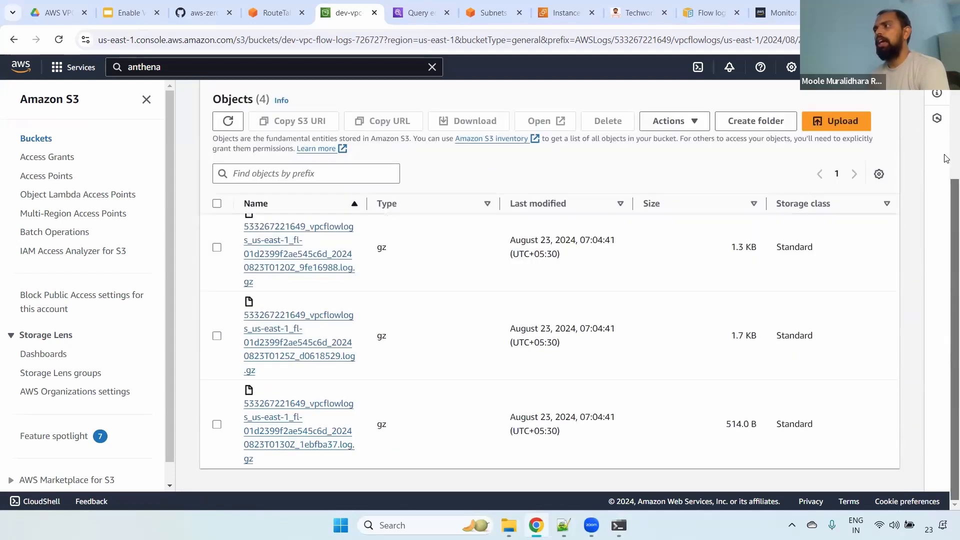
{"action": "scroll", "coordinate": [946, 158], "scroll_direction": "up", "scroll_amount": 3}
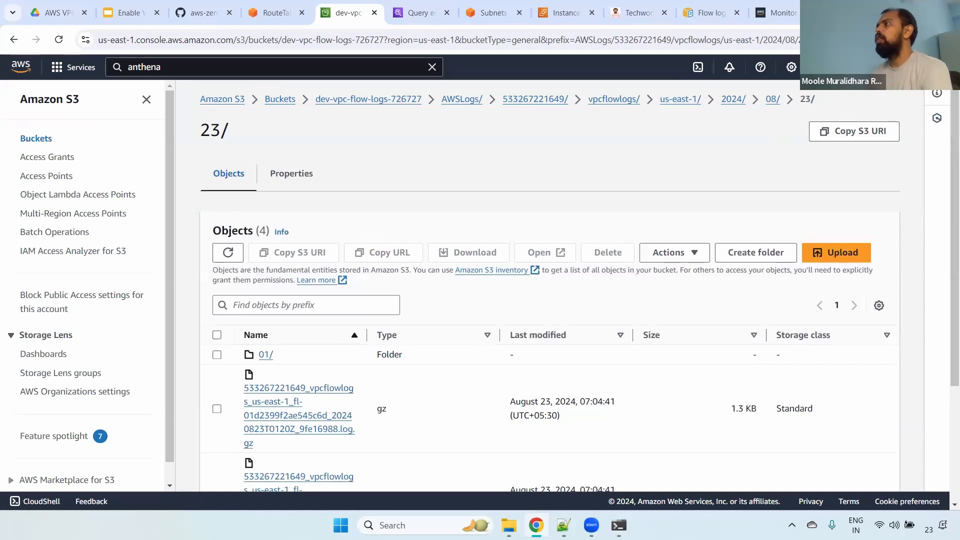
- Open the downloaded flow log archive and view the log file inside it as text
{"action": "left_click", "coordinate": [901, 39]}
{"action": "left_click", "coordinate": [795, 110]}
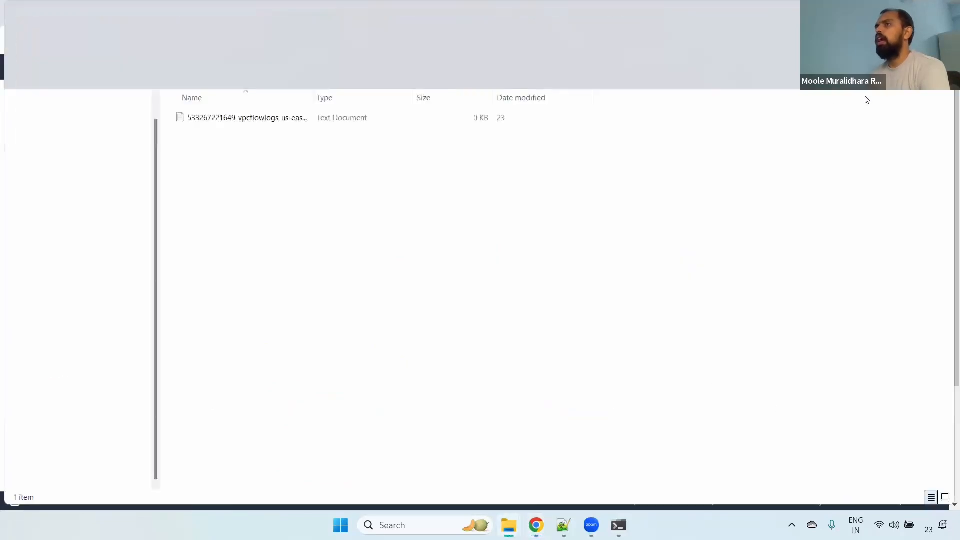
{"action": "left_click", "coordinate": [266, 115]}
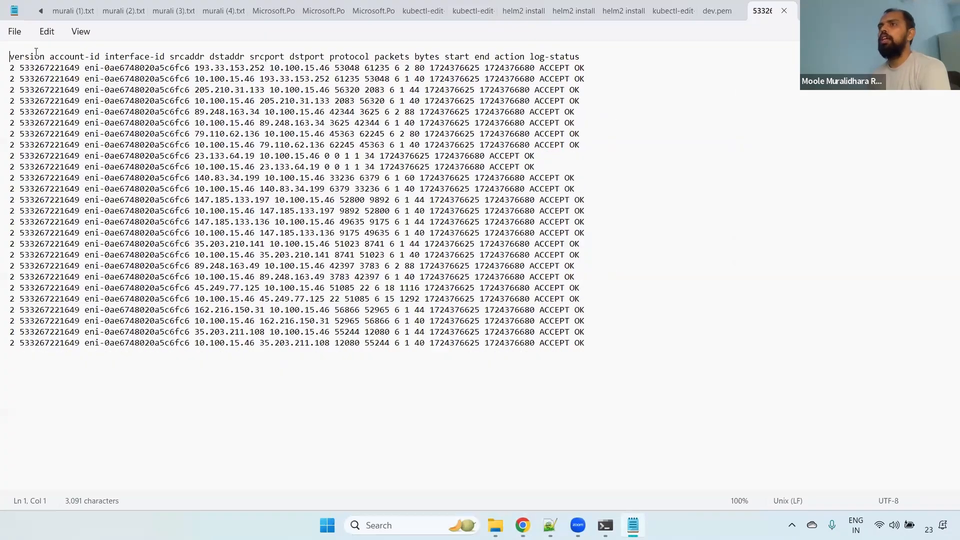
- Examine the version, account-id and interface-id fields against the first record of the flow log
{"action": "double_click", "coordinate": [28, 57]}
{"action": "left_click", "coordinate": [11, 68]}
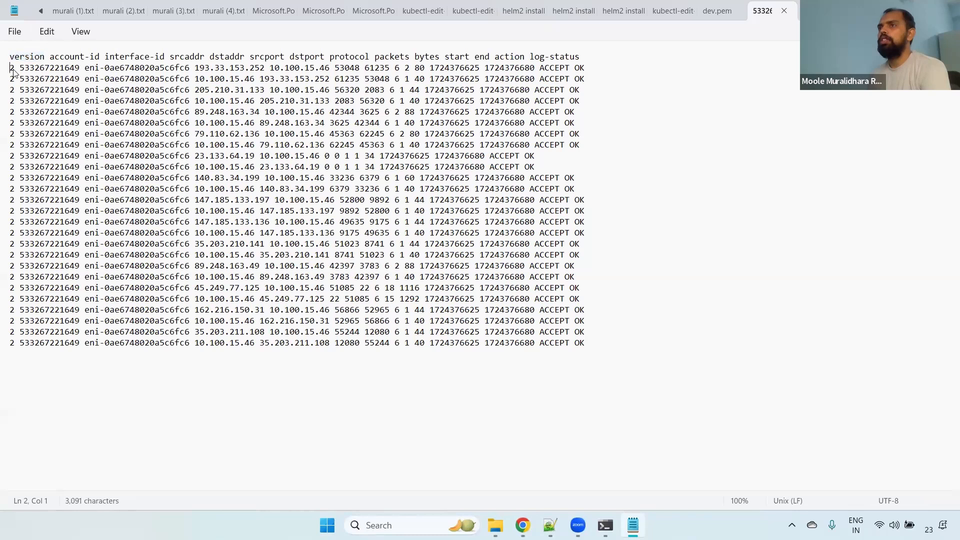
{"action": "double_click", "coordinate": [56, 67]}
{"action": "left_click", "coordinate": [98, 56]}
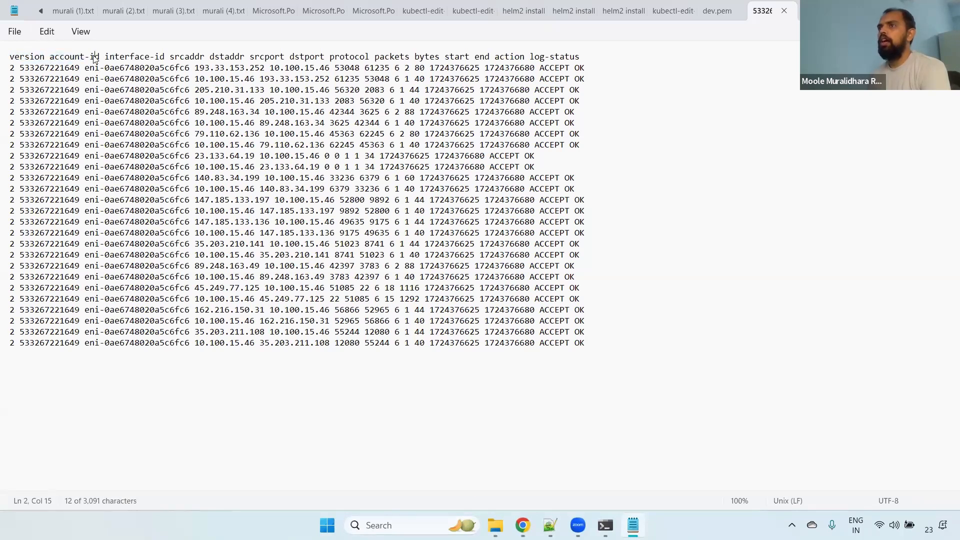
{"action": "double_click", "coordinate": [119, 56]}
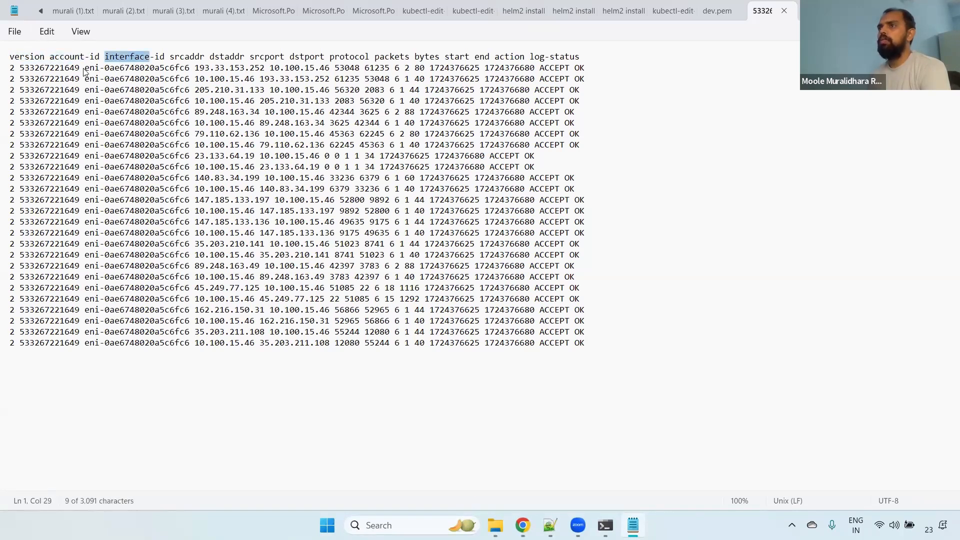
{"action": "left_click_drag", "start_coordinate": [84, 72], "coordinate": [235, 70]}
- Compare the srcaddr, dstaddr, srcport, dstport and protocol headers with the values in the first log record
{"action": "double_click", "coordinate": [185, 58]}
{"action": "double_click", "coordinate": [226, 57]}
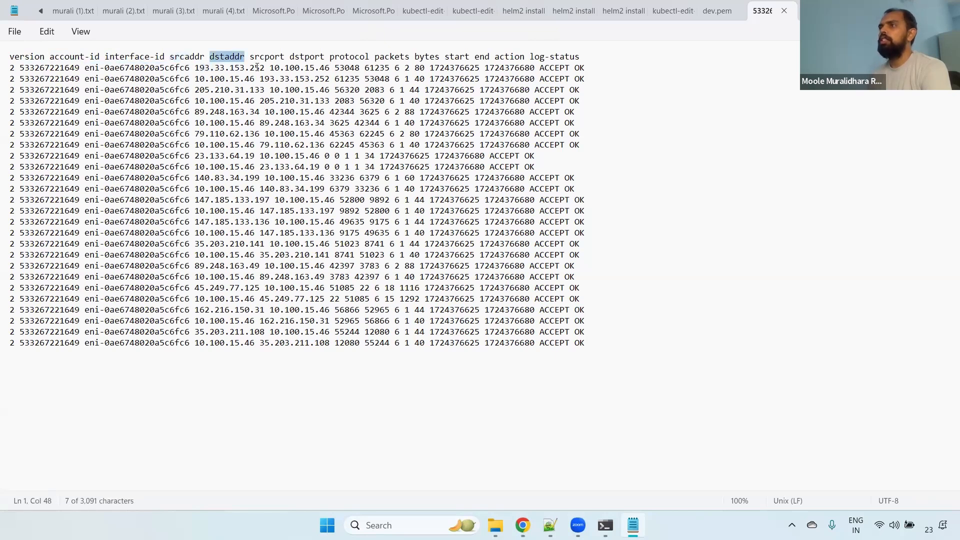
{"action": "left_click_drag", "start_coordinate": [273, 68], "coordinate": [329, 71]}
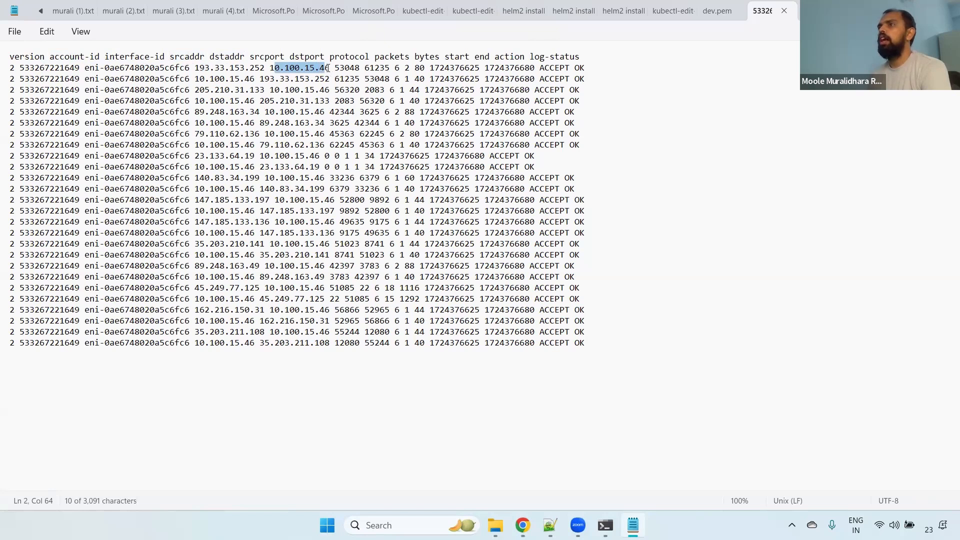
{"action": "double_click", "coordinate": [269, 56]}
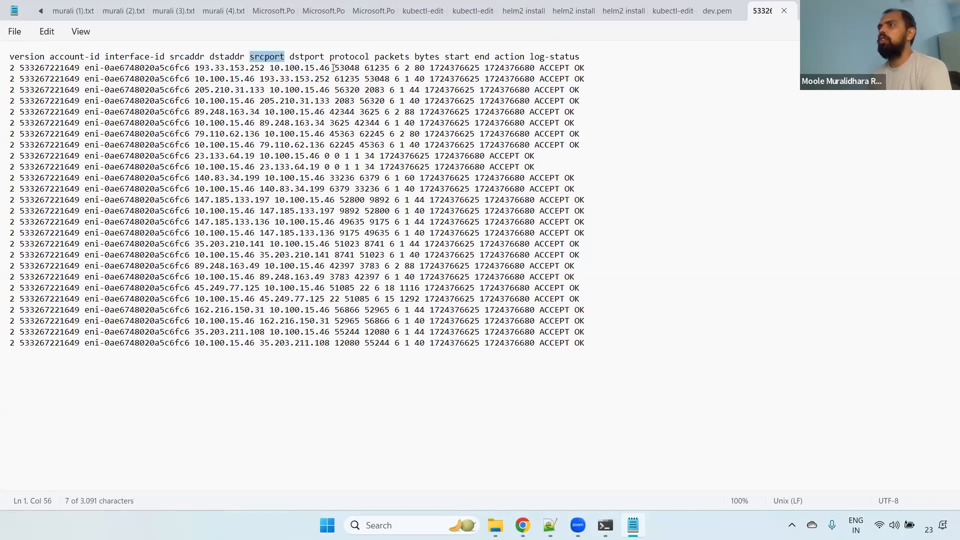
{"action": "left_click_drag", "start_coordinate": [334, 68], "coordinate": [390, 69]}
{"action": "double_click", "coordinate": [304, 56]}
{"action": "double_click", "coordinate": [345, 57]}
{"action": "left_click", "coordinate": [398, 68]}
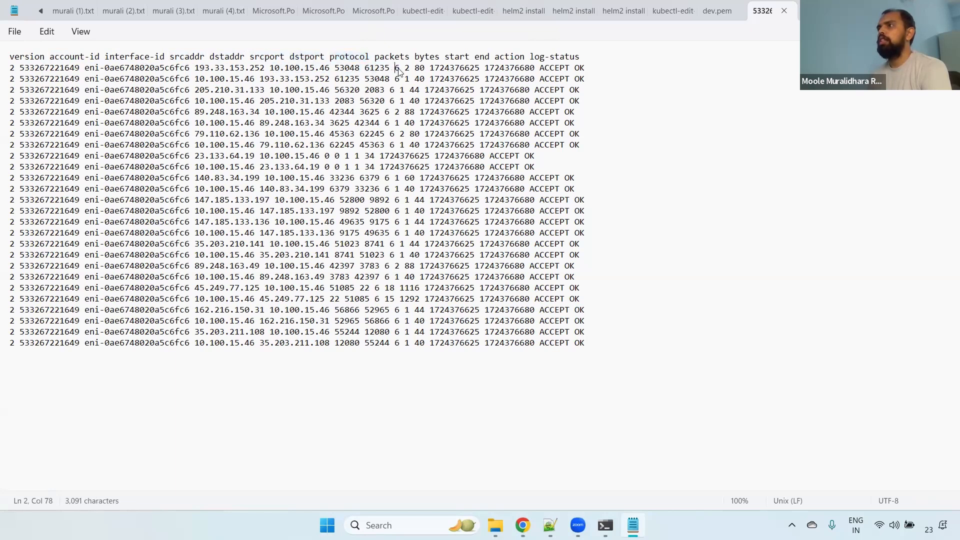
- Compare the packets, bytes and start headers with the values in the first flow log record
{"action": "double_click", "coordinate": [403, 57]}
{"action": "left_click", "coordinate": [406, 69]}
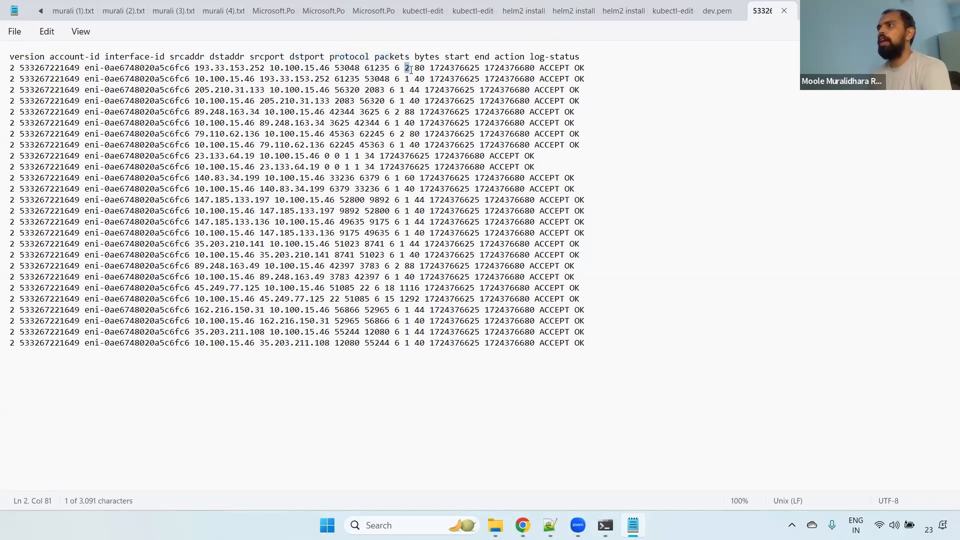
{"action": "double_click", "coordinate": [426, 56]}
{"action": "left_click_drag", "start_coordinate": [415, 69], "coordinate": [420, 69]}
{"action": "left_click", "coordinate": [451, 69]}
{"action": "double_click", "coordinate": [452, 68]}
- Match the end, action and log-status headers to the first record, and highlight the header line together with that record
{"action": "left_click", "coordinate": [485, 58]}
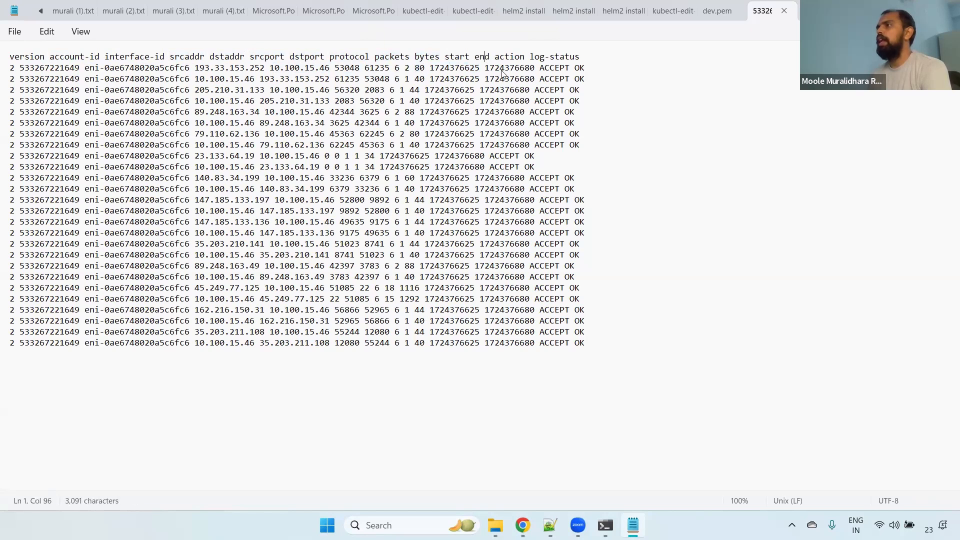
{"action": "left_click", "coordinate": [502, 69]}
{"action": "left_click", "coordinate": [508, 57]}
{"action": "left_click", "coordinate": [559, 69]}
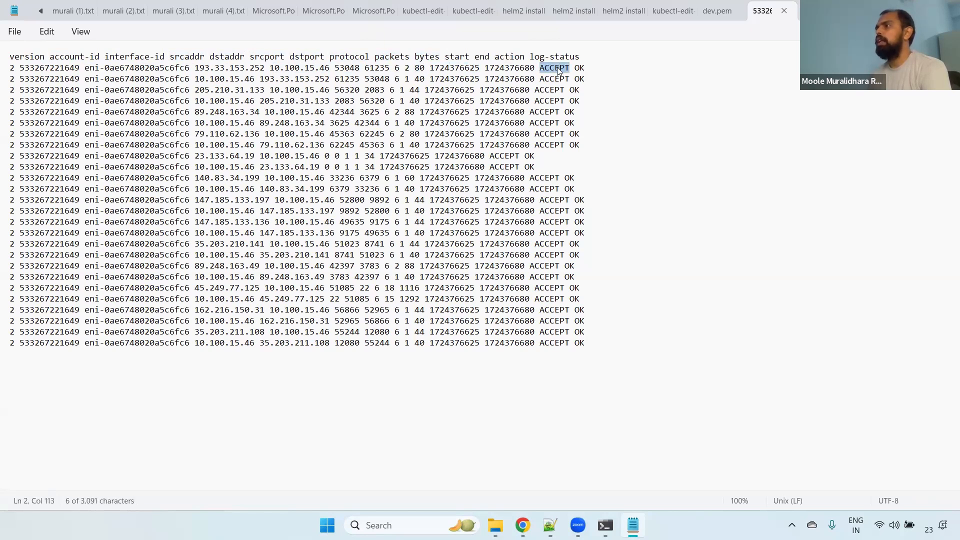
{"action": "left_click", "coordinate": [559, 56]}
{"action": "left_click_drag", "start_coordinate": [574, 68], "coordinate": [616, 76]}
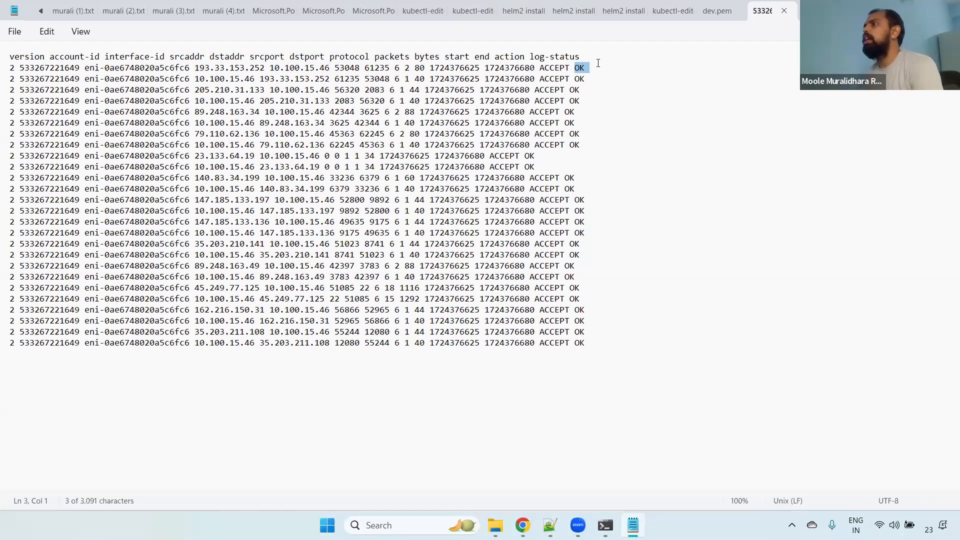
{"action": "left_click_drag", "start_coordinate": [598, 64], "coordinate": [2, 56]}
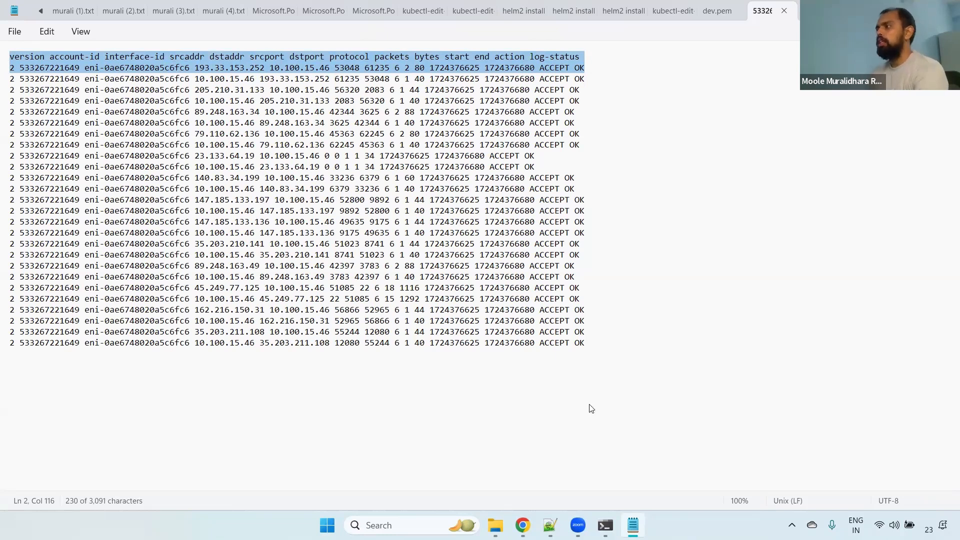
- Switch to the browser to view the Athena query editor, and return to the open log file
{"action": "key", "text": "alt+Tab"}
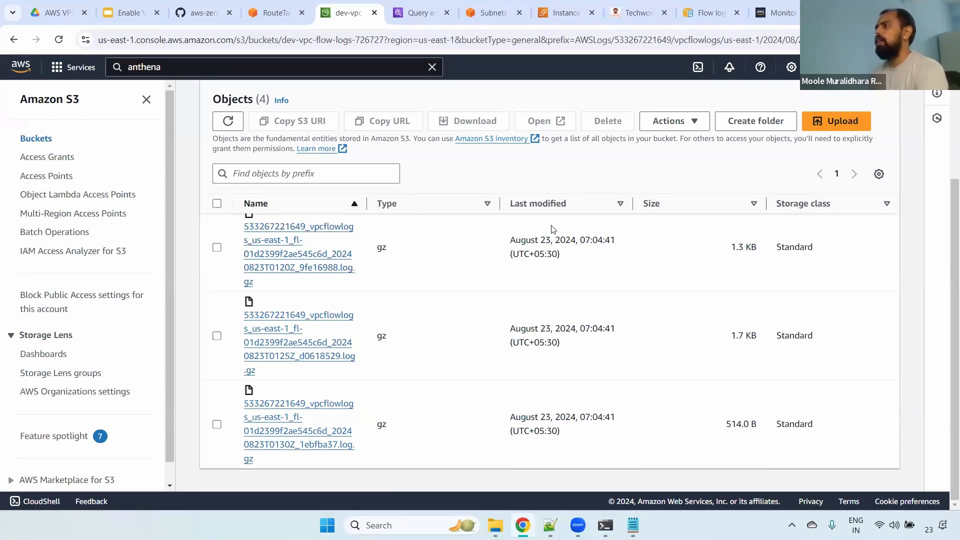
{"action": "left_click", "coordinate": [427, 7]}
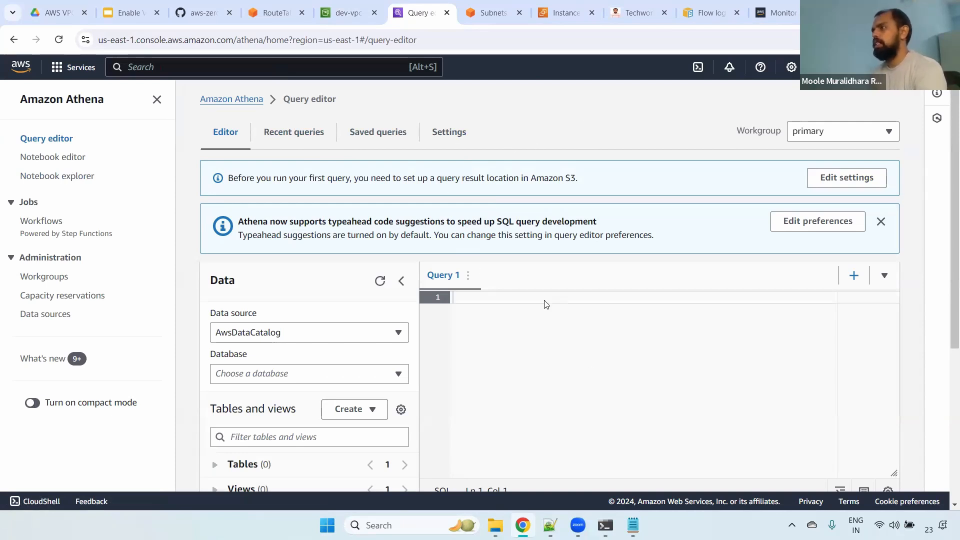
{"action": "key", "text": "alt+Tab"}
- Look over all records in the flow log file, including their action values and the source addresses of the first entries
{"action": "double_click", "coordinate": [553, 70]}
{"action": "left_click", "coordinate": [602, 82]}
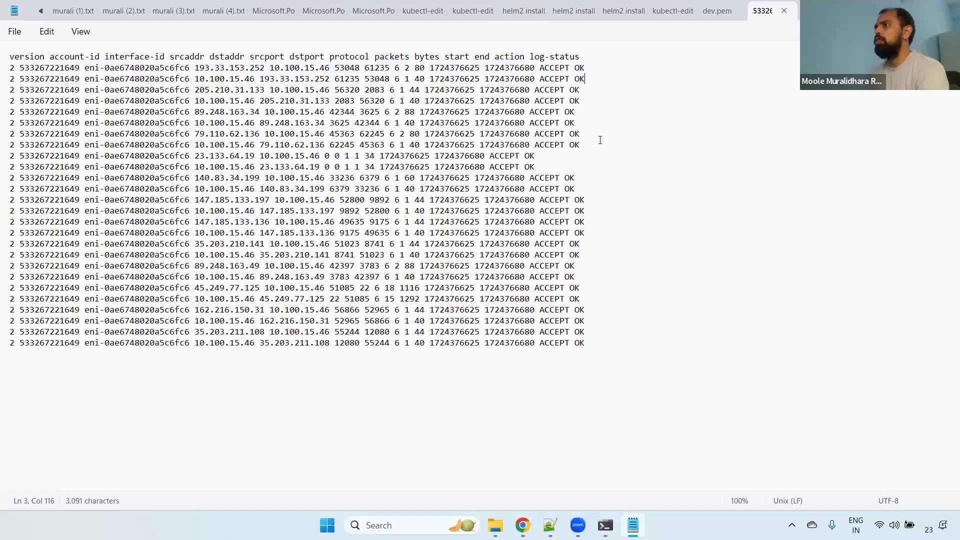
{"action": "left_click_drag", "start_coordinate": [600, 142], "coordinate": [0, 73]}
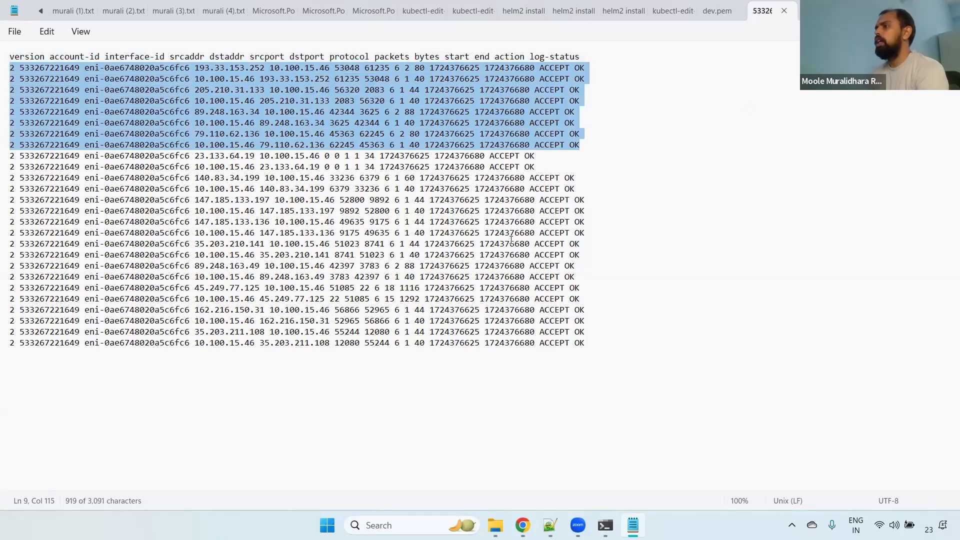
{"action": "left_click_drag", "start_coordinate": [630, 341], "coordinate": [13, 71]}
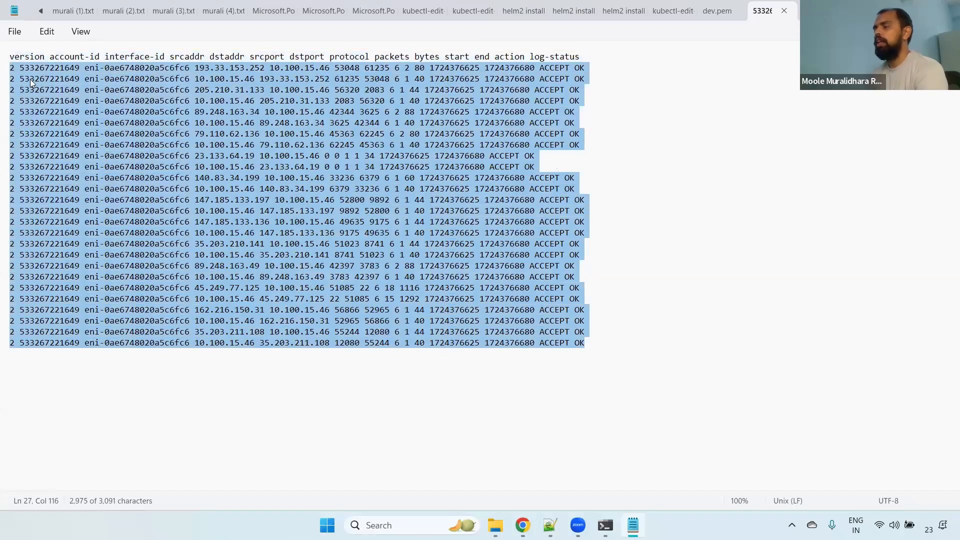
{"action": "left_click", "coordinate": [234, 69]}
{"action": "left_click_drag", "start_coordinate": [196, 68], "coordinate": [259, 78]}
{"action": "left_click", "coordinate": [377, 187]}
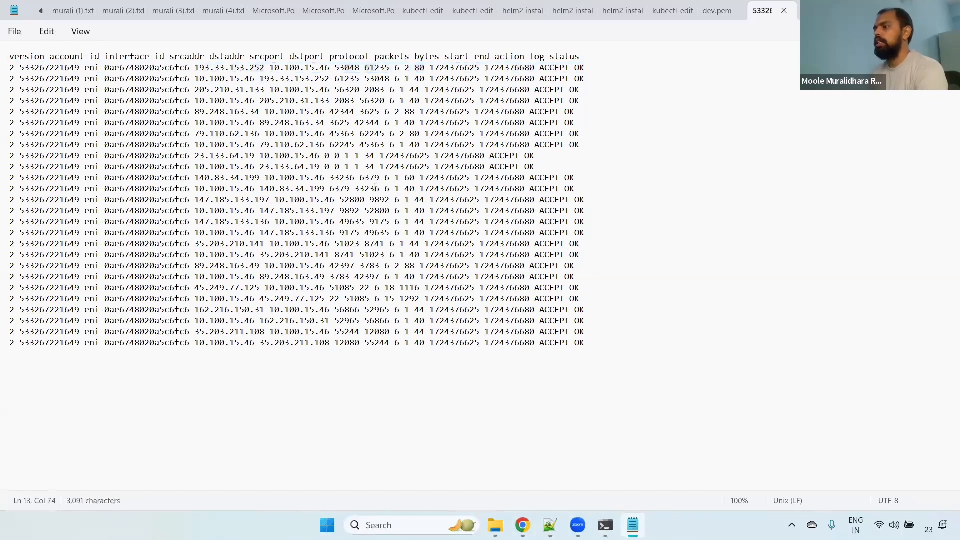
- Switch to the browser and bring up the flow logs of Dev-VPC in the VPC console
{"action": "key", "text": "alt+Tab"}
{"action": "left_click", "coordinate": [365, 9]}
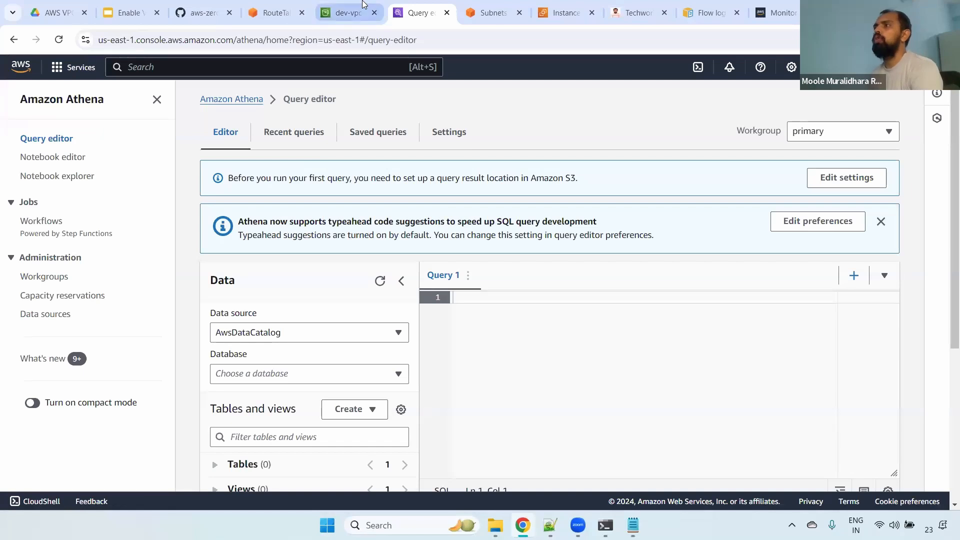
{"action": "scroll", "coordinate": [708, 135], "scroll_direction": "up", "scroll_amount": 3}
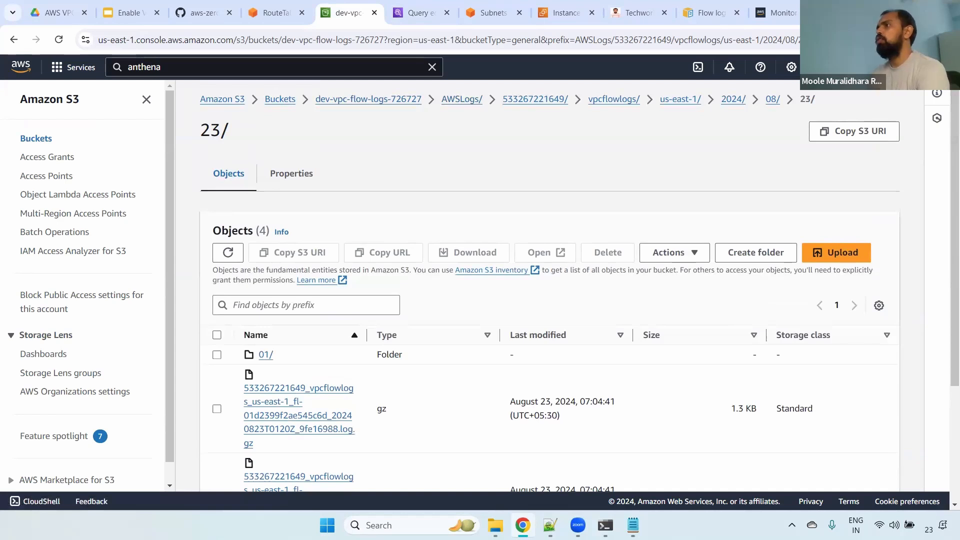
{"action": "left_click", "coordinate": [493, 13]}
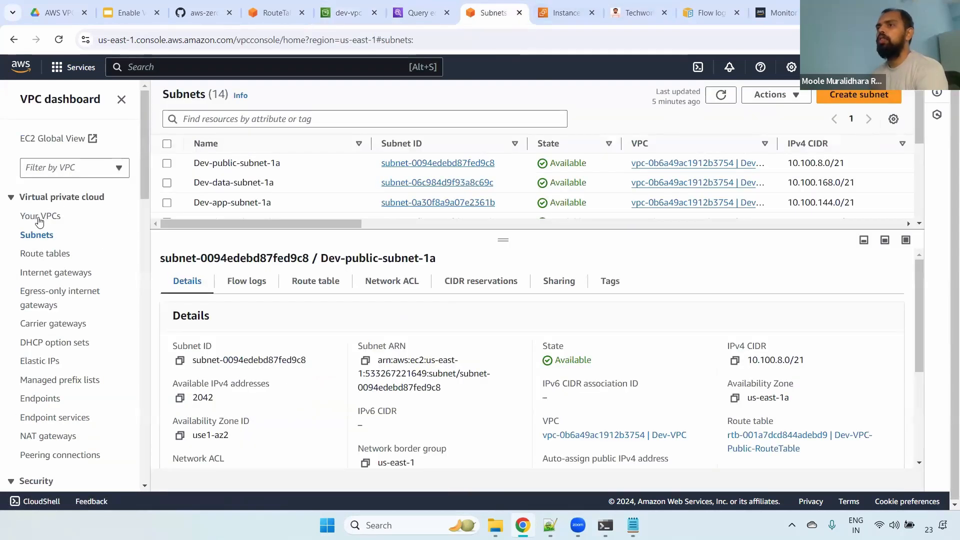
{"action": "left_click", "coordinate": [39, 220]}
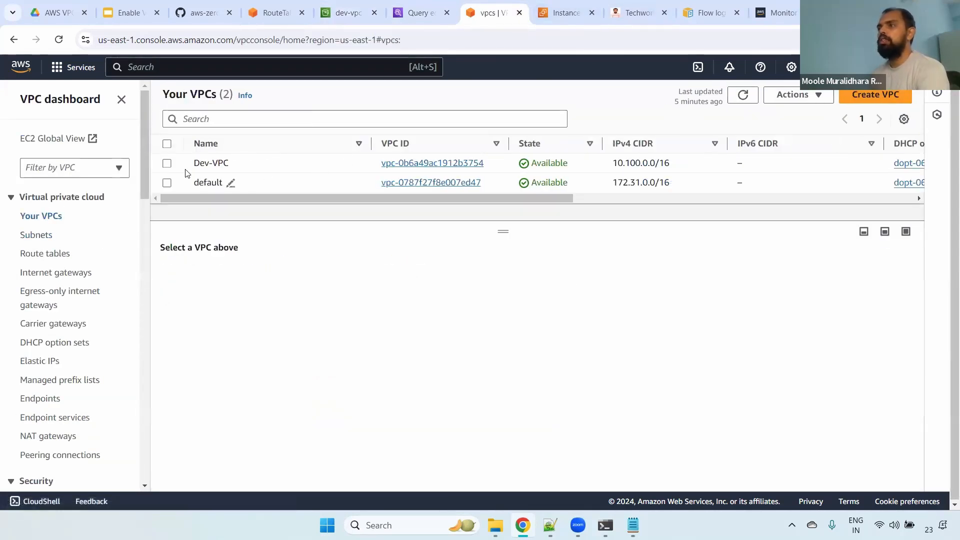
{"action": "left_click", "coordinate": [167, 164]}
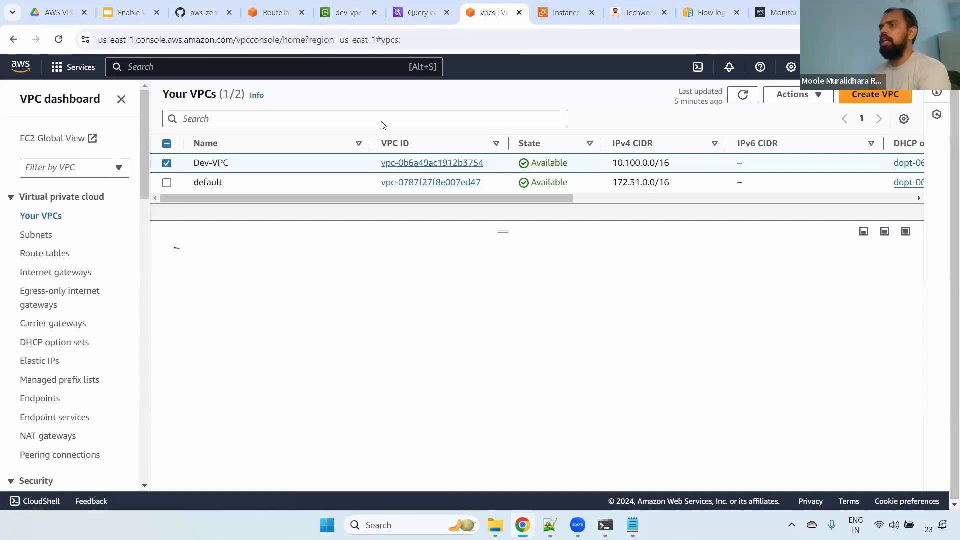
{"action": "left_click", "coordinate": [403, 284]}
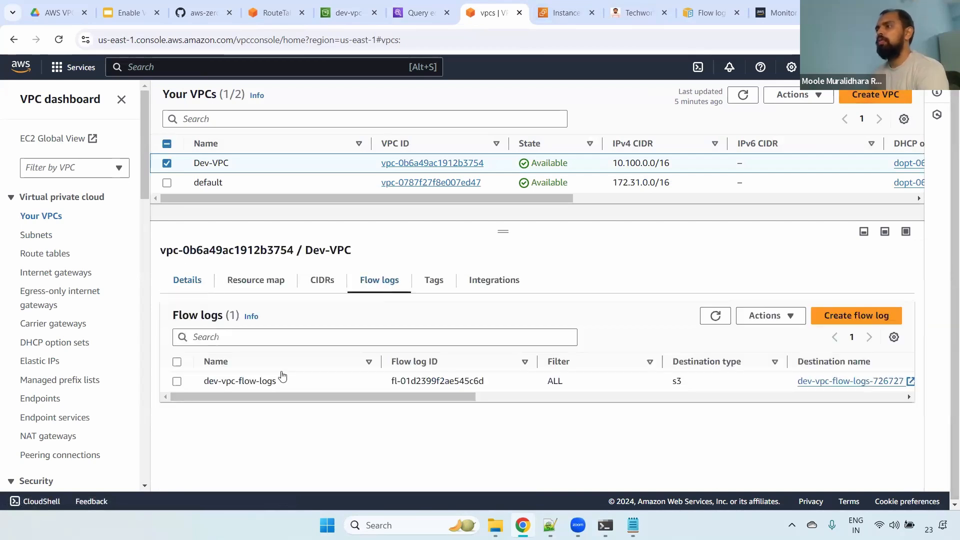
- Delete the dev-vpc-flow-logs flow log, confirming with the word delete
{"action": "left_click", "coordinate": [183, 383]}
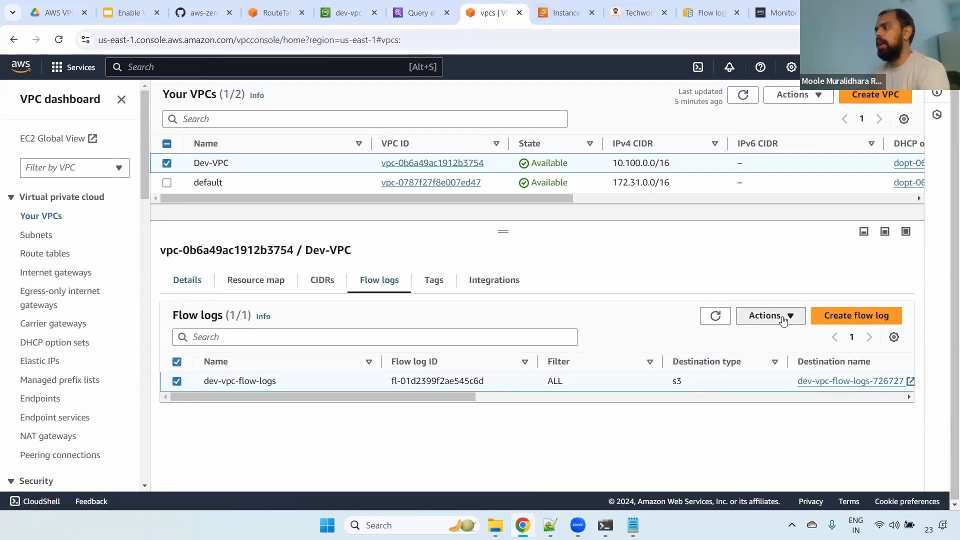
{"action": "left_click", "coordinate": [765, 315]}
{"action": "left_click", "coordinate": [774, 377]}
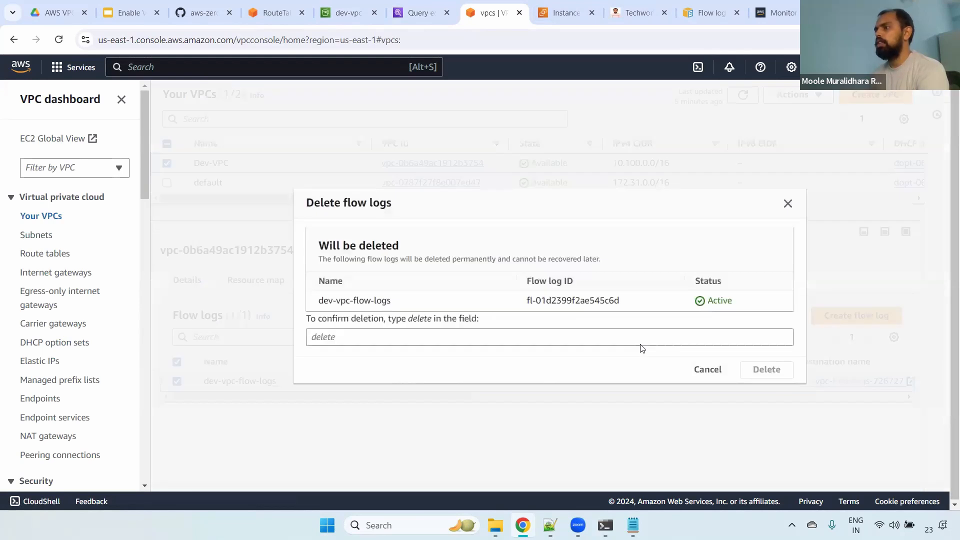
{"action": "left_click", "coordinate": [397, 344]}
{"action": "type", "text": "de"}
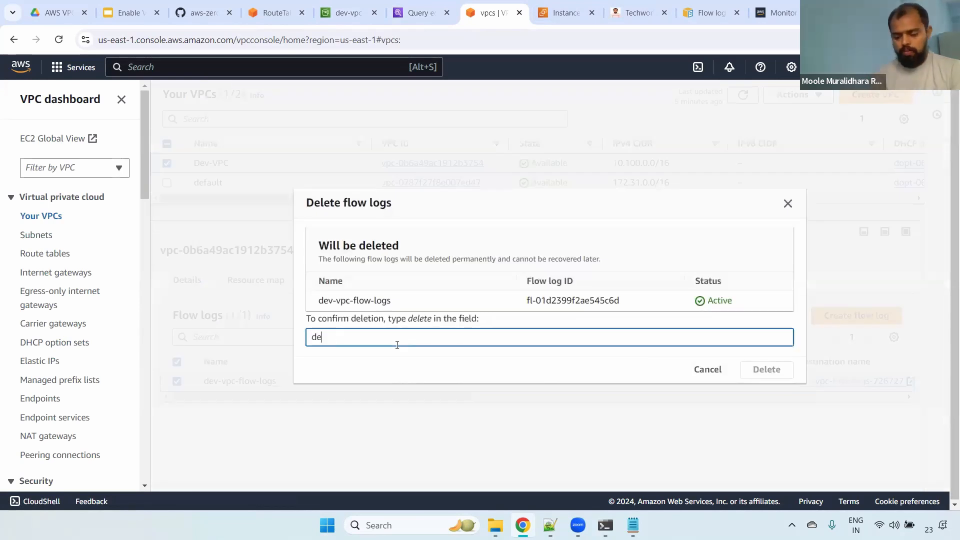
{"action": "type", "text": "lete"}
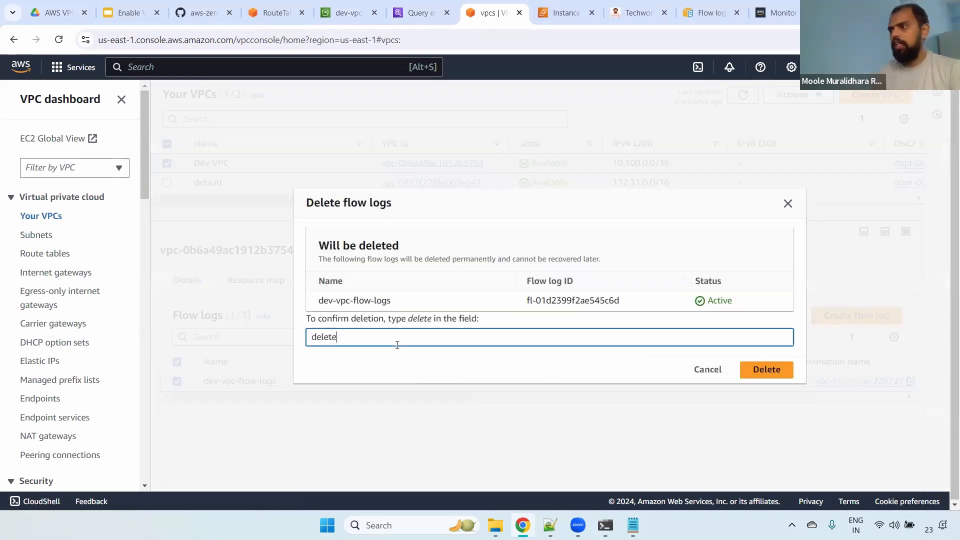
{"action": "left_click", "coordinate": [750, 369]}
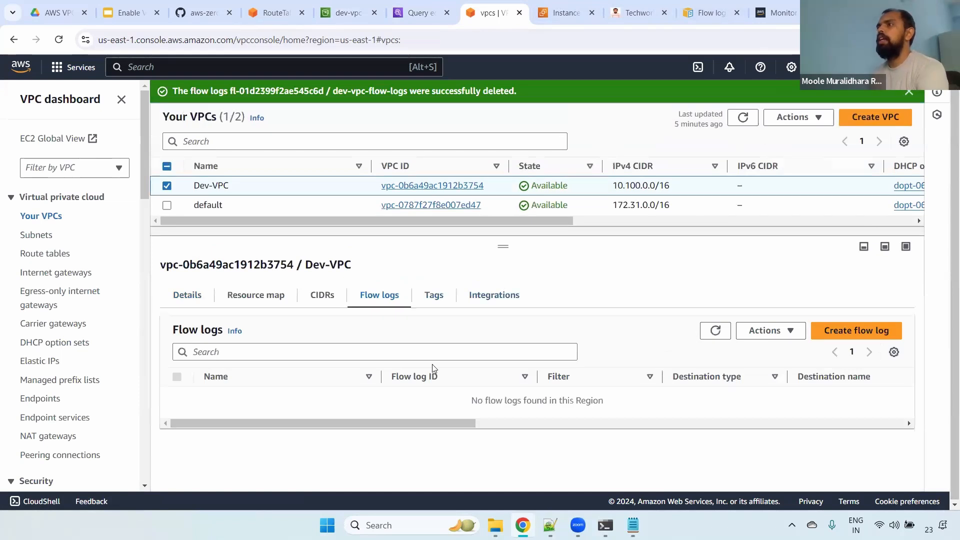
- Return to the S3 console and go up from the log folder through the dev-vpc-flow-logs-726727 bucket to the bucket list
{"action": "left_click", "coordinate": [348, 13]}
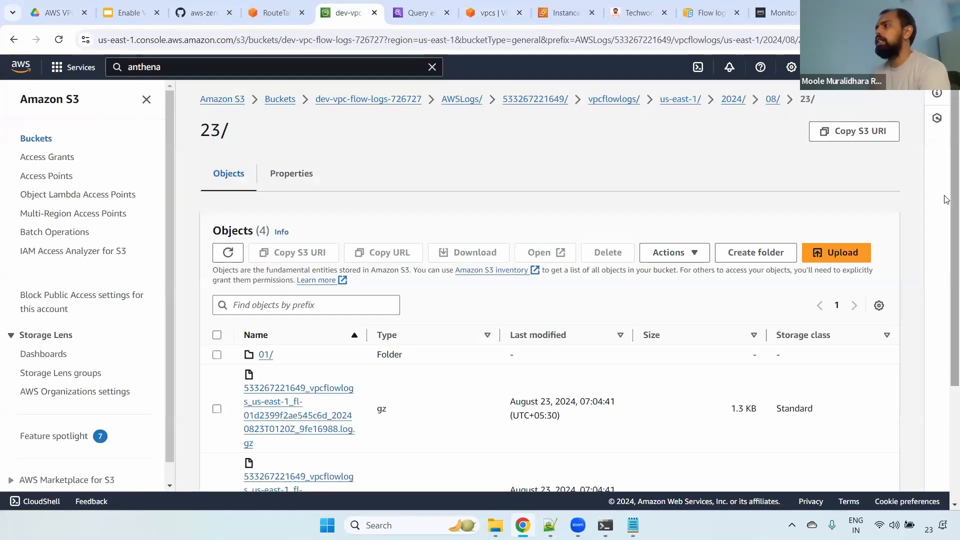
{"action": "left_click", "coordinate": [369, 99]}
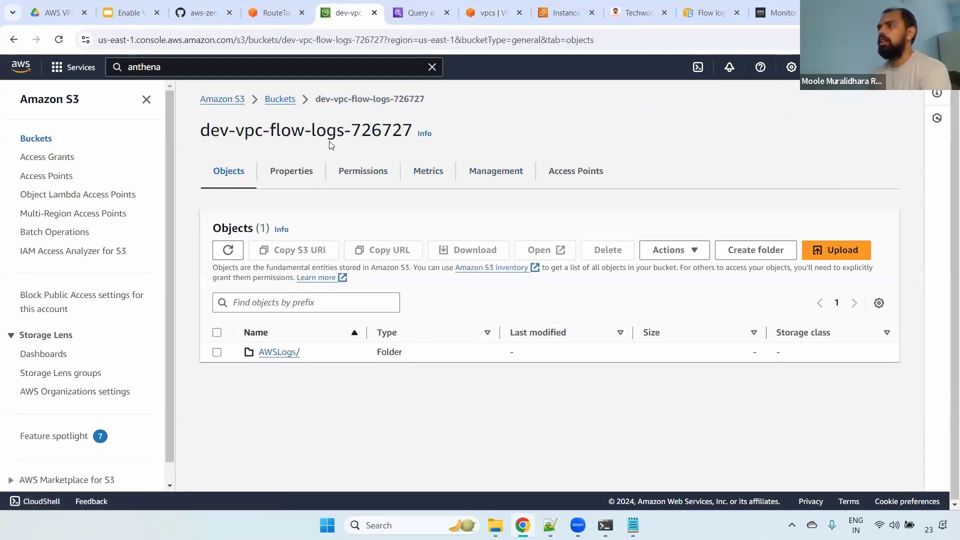
{"action": "left_click_drag", "start_coordinate": [205, 130], "coordinate": [413, 123]}
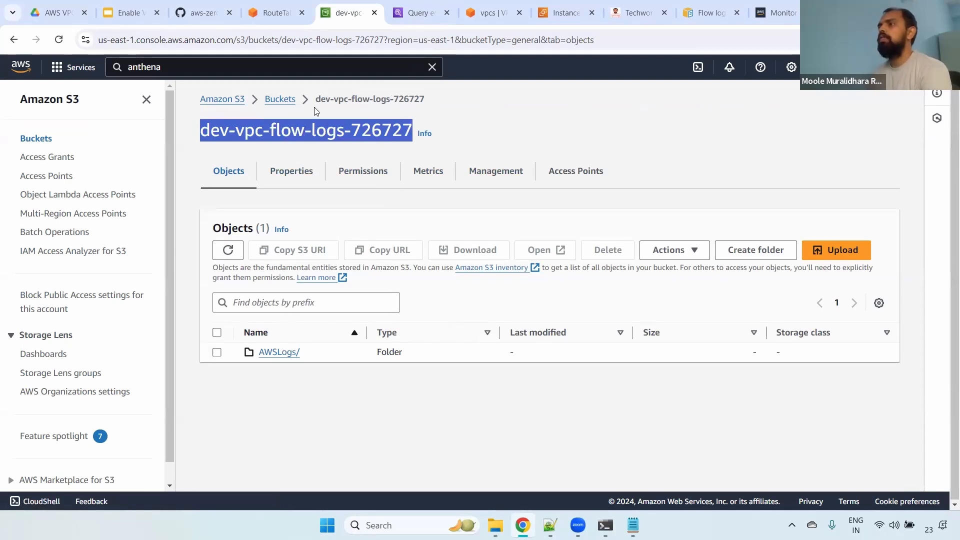
{"action": "left_click", "coordinate": [279, 100]}
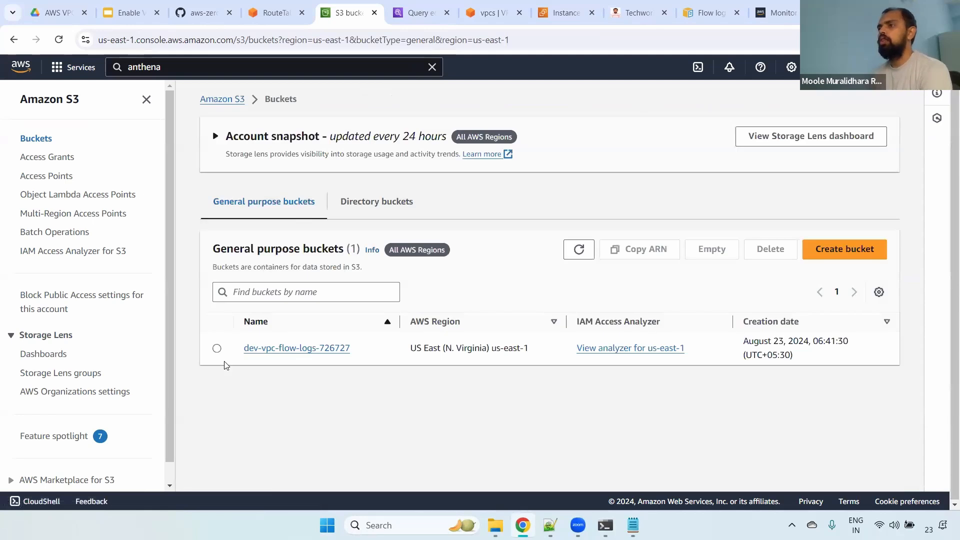
- Try to delete the bucket dev-vpc-flow-logs-726727
{"action": "left_click", "coordinate": [216, 349]}
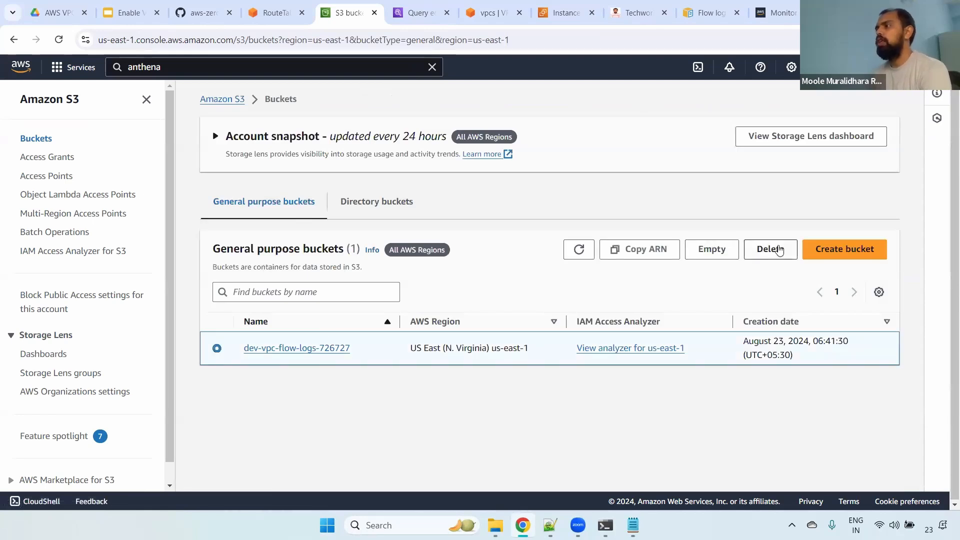
{"action": "left_click", "coordinate": [770, 249]}
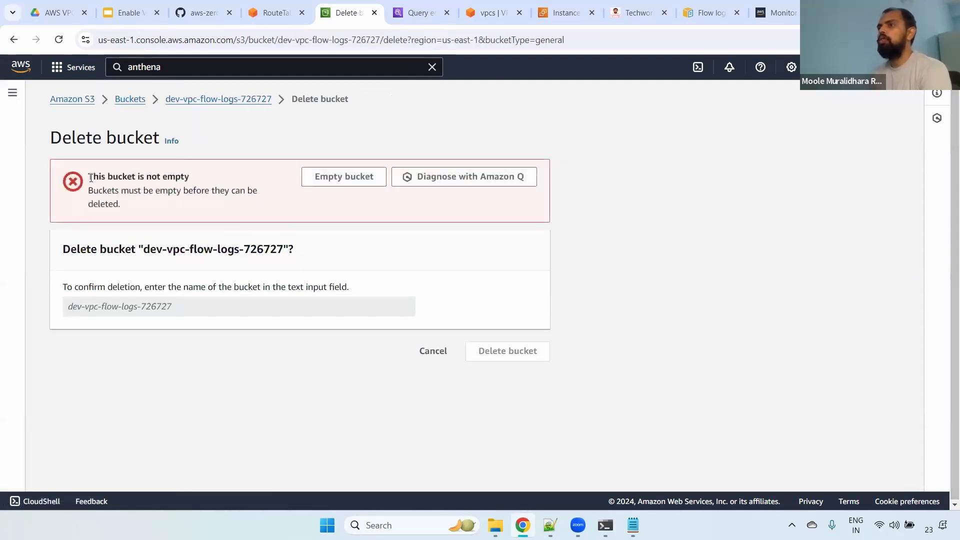
{"action": "left_click_drag", "start_coordinate": [91, 177], "coordinate": [224, 180]}
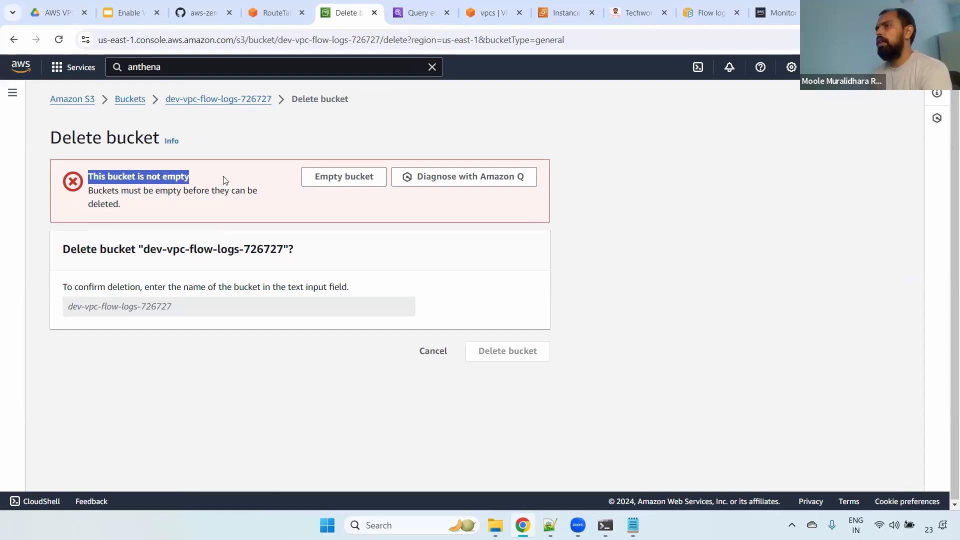
{"action": "left_click", "coordinate": [433, 351]}
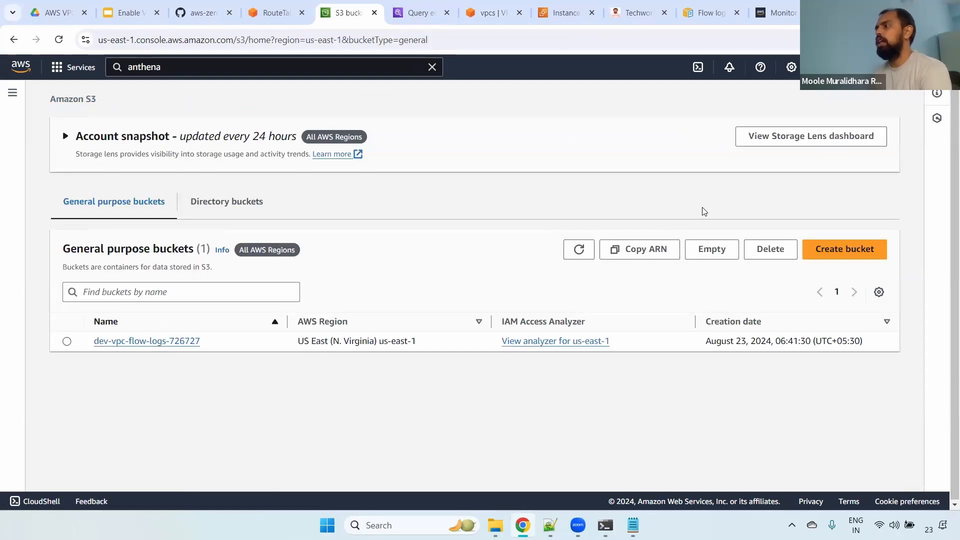
- Empty the bucket dev-vpc-flow-logs-726727, confirming with the text permanently delete
{"action": "left_click", "coordinate": [716, 249]}
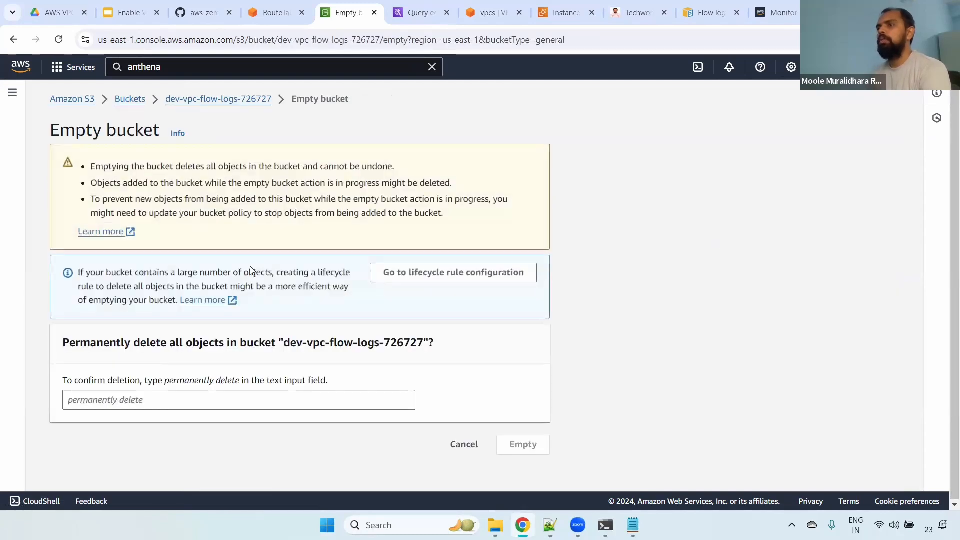
{"action": "left_click_drag", "start_coordinate": [168, 383], "coordinate": [241, 385]}
{"action": "key", "text": "ctrl+c"}
{"action": "left_click", "coordinate": [107, 417]}
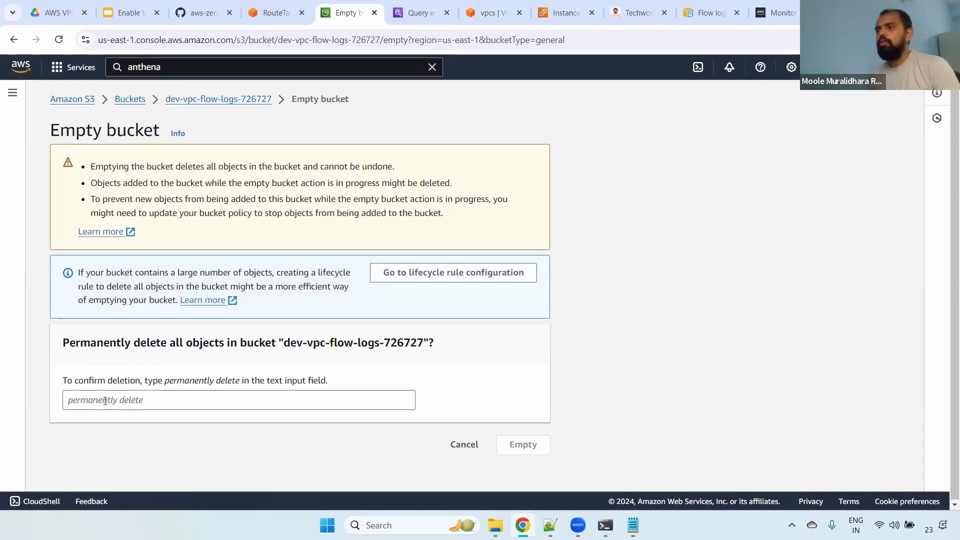
{"action": "left_click", "coordinate": [168, 406]}
{"action": "key", "text": "ctrl+v"}
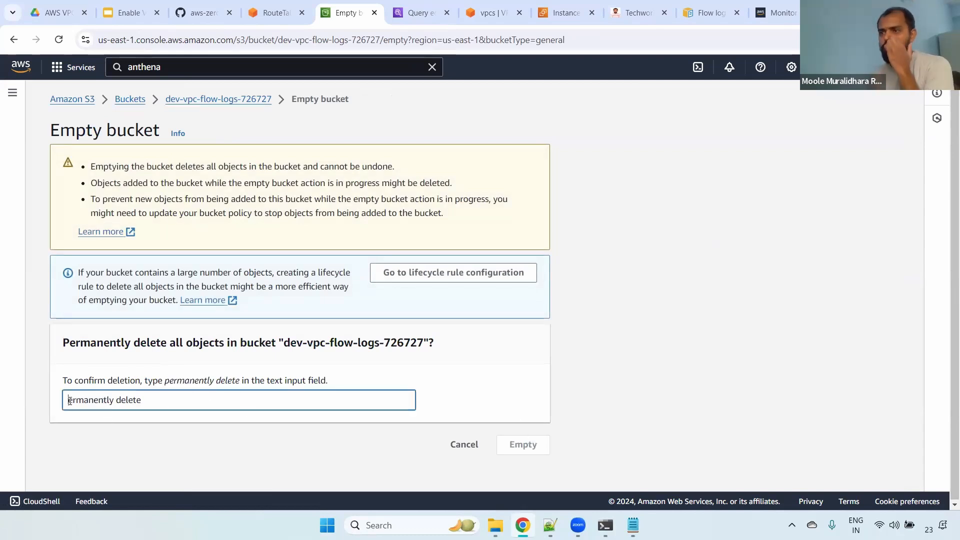
{"action": "type", "text": "p"}
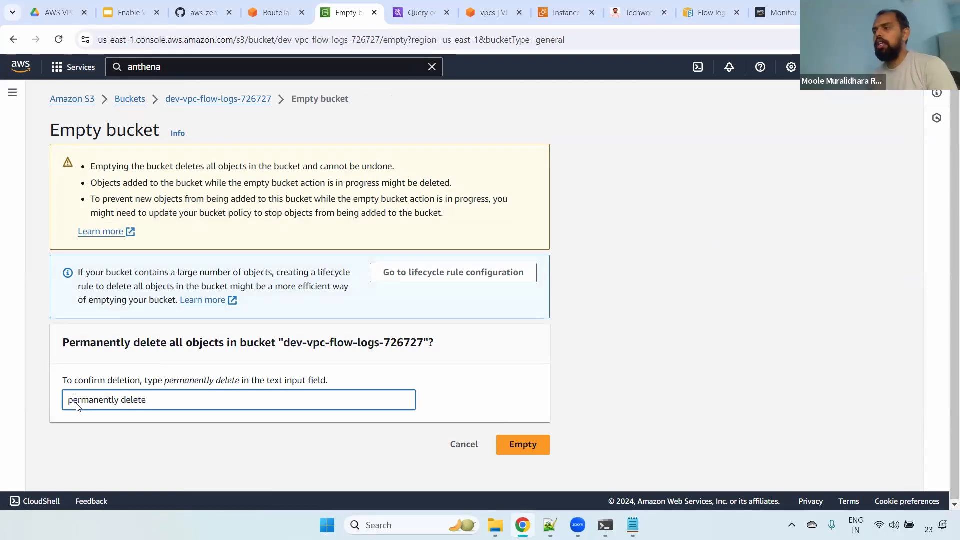
{"action": "left_click", "coordinate": [510, 440]}
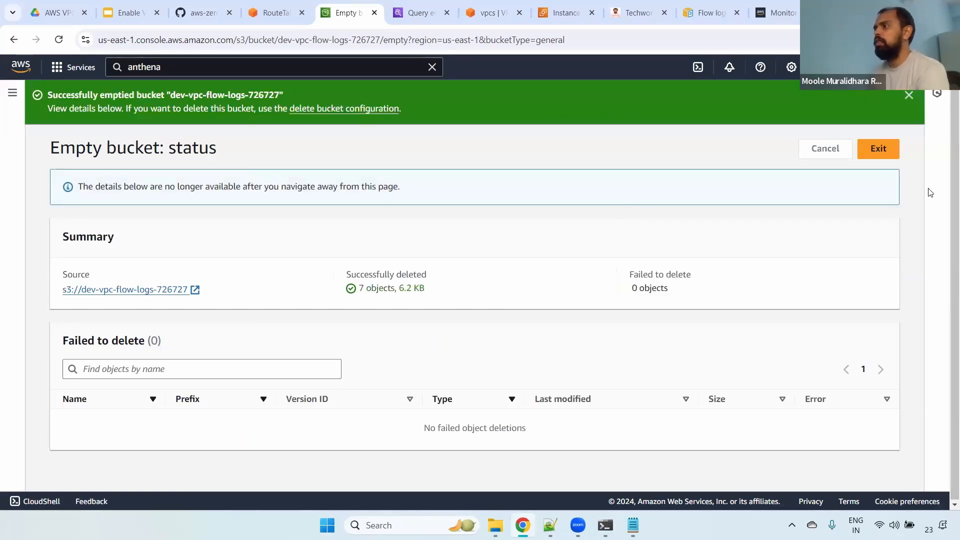
- Delete the emptied bucket dev-vpc-flow-logs-726727, confirming with its name
{"action": "left_click", "coordinate": [884, 150]}
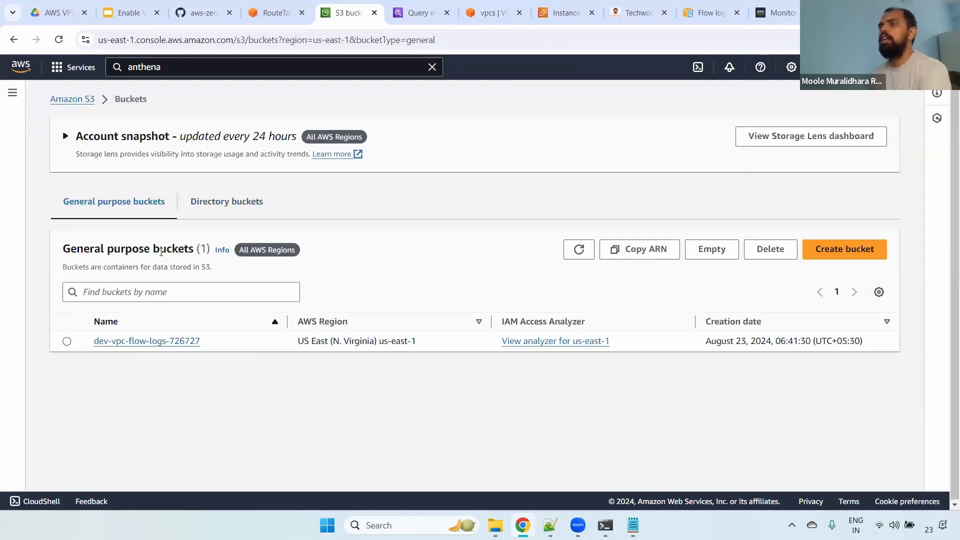
{"action": "left_click", "coordinate": [67, 341]}
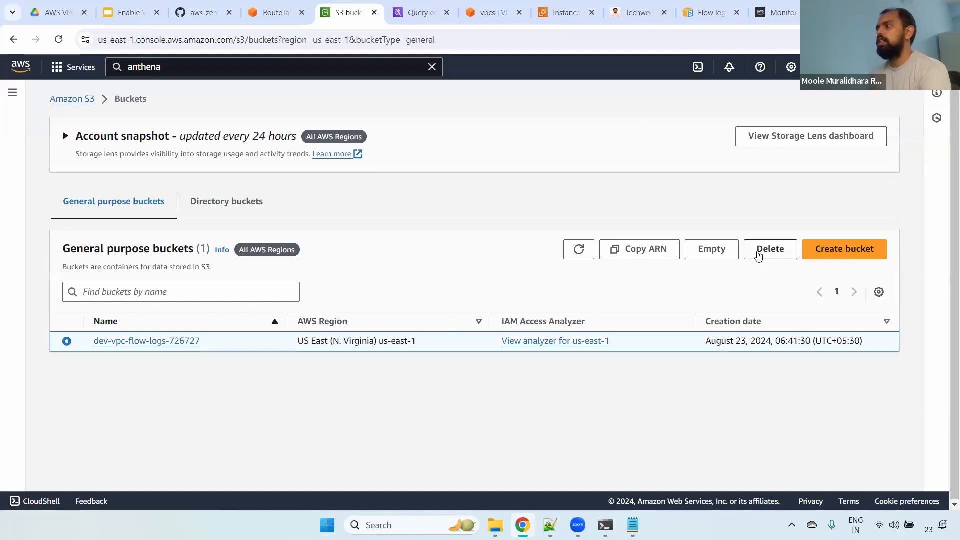
{"action": "left_click", "coordinate": [760, 253]}
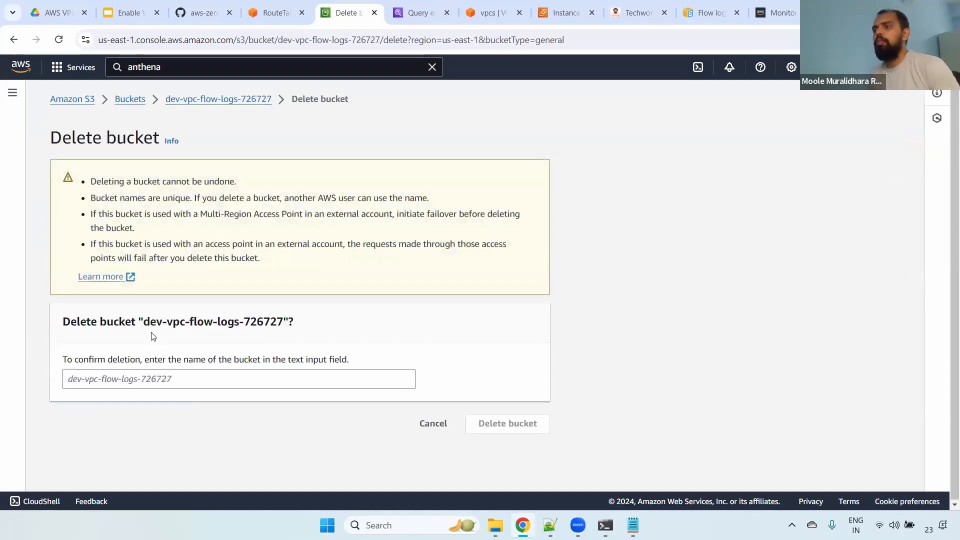
{"action": "left_click_drag", "start_coordinate": [148, 321], "coordinate": [286, 320]}
{"action": "key", "text": "ctrl+c"}
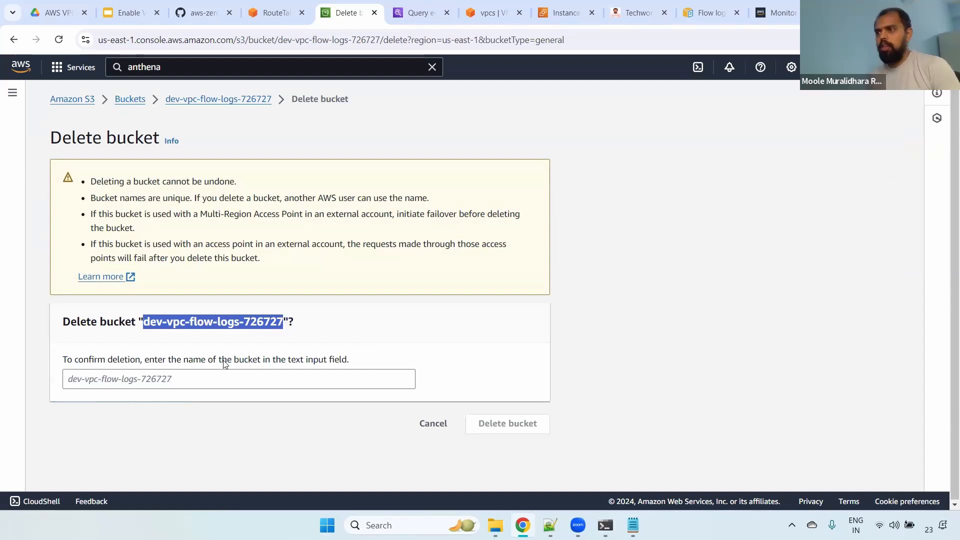
{"action": "left_click", "coordinate": [226, 378]}
{"action": "key", "text": "ctrl+v"}
{"action": "left_click", "coordinate": [515, 425]}
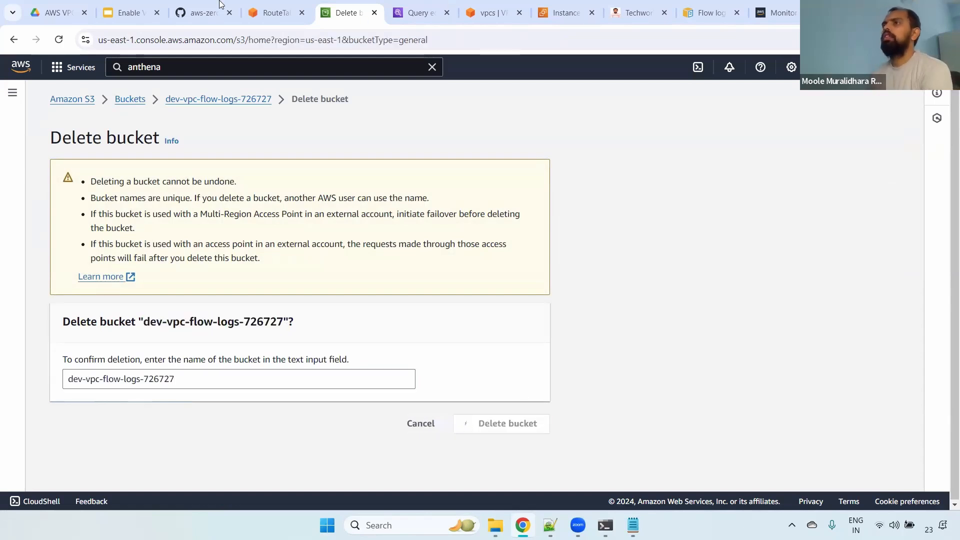
- Review the bytes, start, end and action fields in the AWS flow log records documentation, and return to the Enable VPC Flow Logs presentation
{"action": "left_click", "coordinate": [127, 13]}
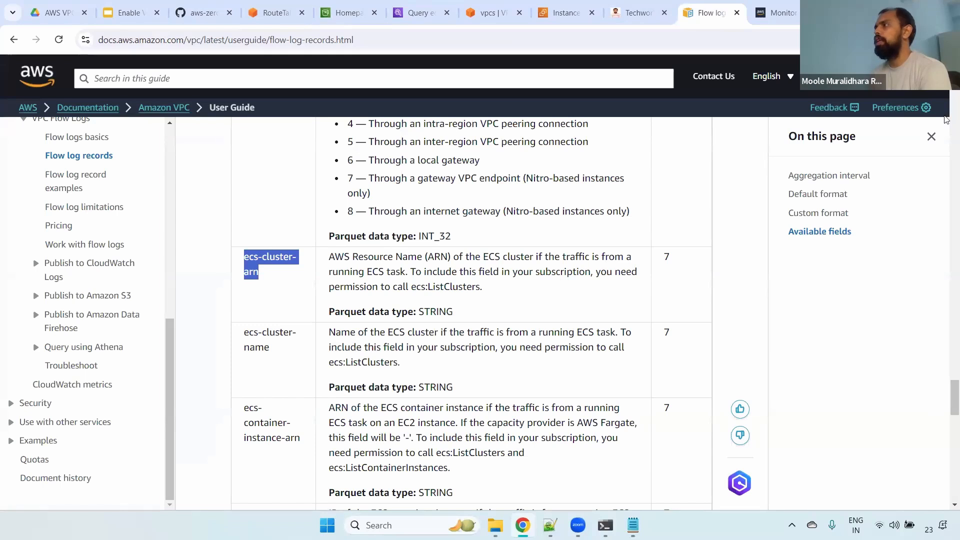
{"action": "left_click_drag", "start_coordinate": [946, 398], "coordinate": [944, 132]}
{"action": "scroll", "coordinate": [705, 174], "scroll_direction": "up", "scroll_amount": 20}
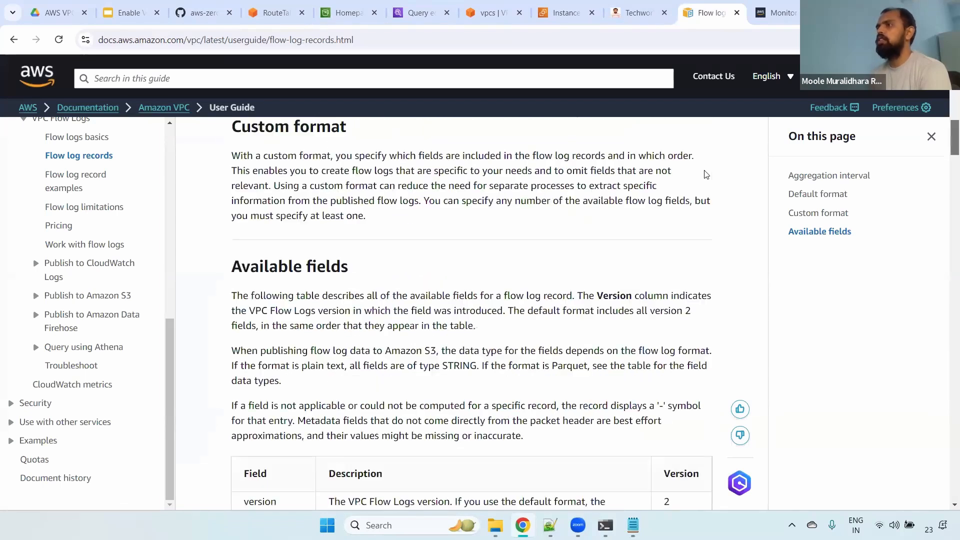
{"action": "scroll", "coordinate": [424, 216], "scroll_direction": "down", "scroll_amount": 15}
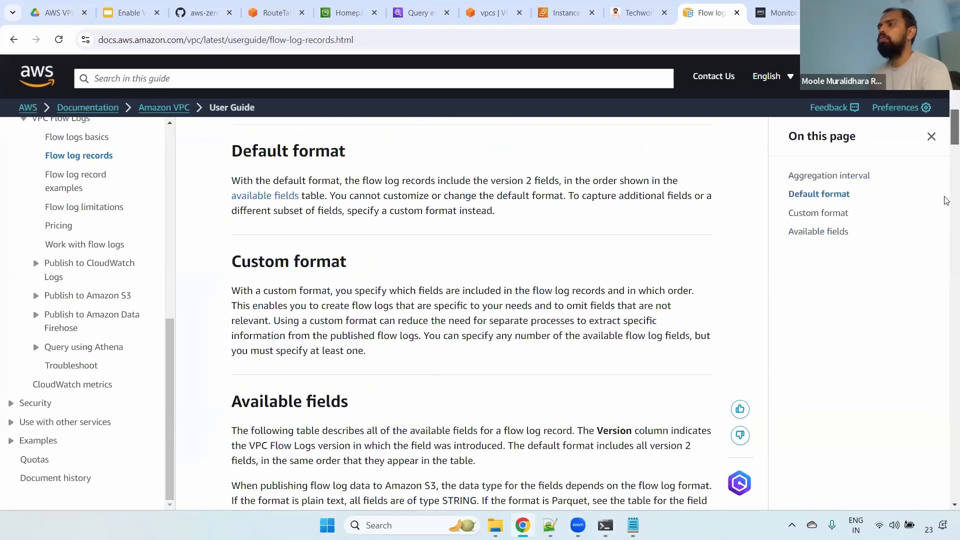
{"action": "left_click_drag", "start_coordinate": [248, 218], "coordinate": [273, 232]}
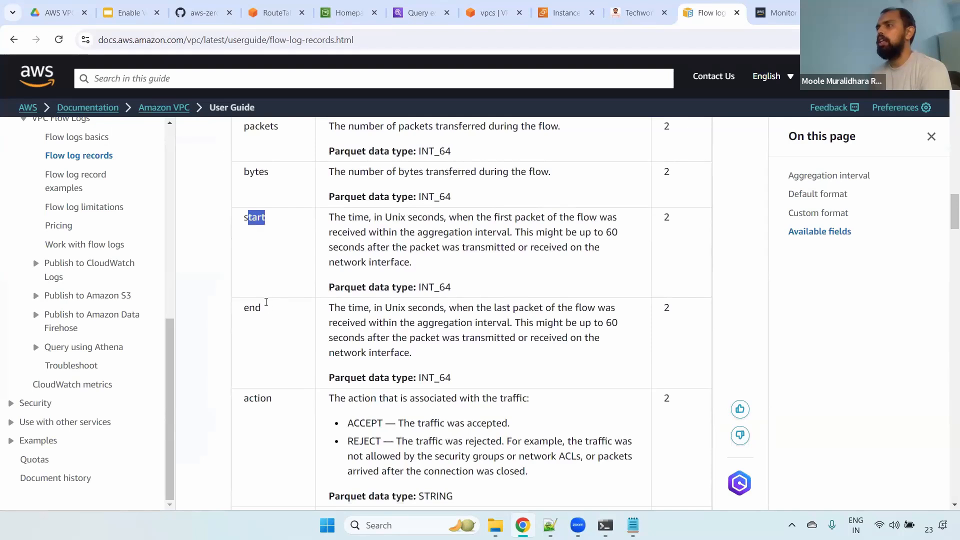
{"action": "left_click_drag", "start_coordinate": [249, 307], "coordinate": [293, 310]}
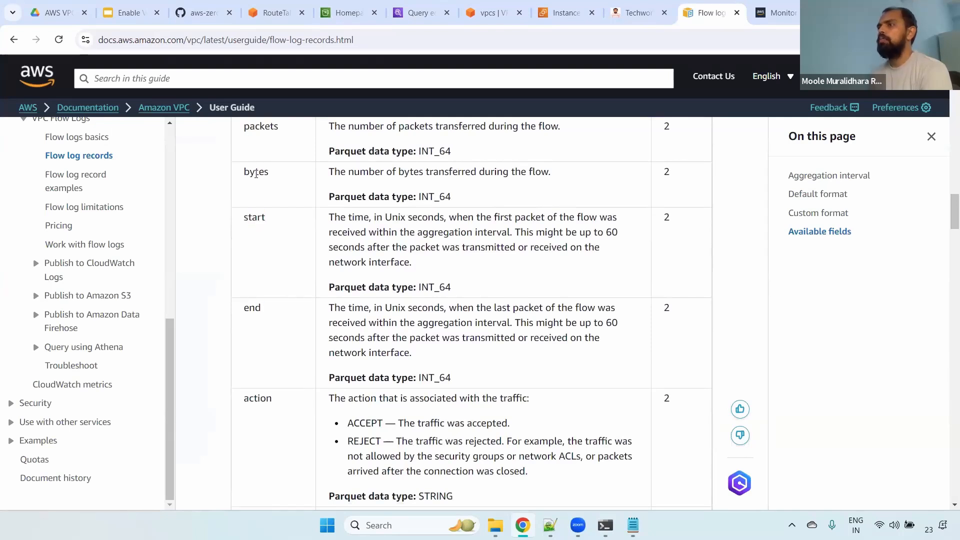
{"action": "double_click", "coordinate": [255, 172]}
{"action": "double_click", "coordinate": [258, 398]}
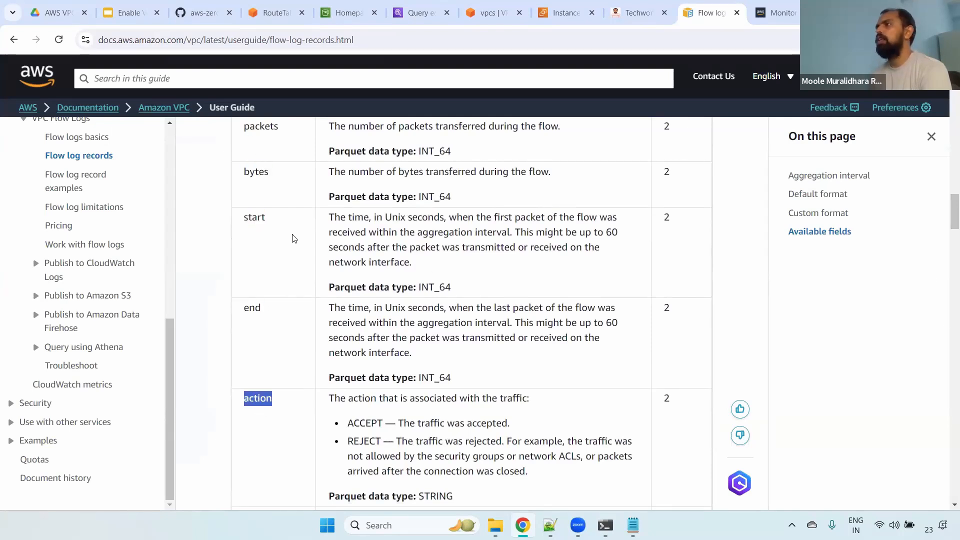
{"action": "left_click", "coordinate": [128, 12]}
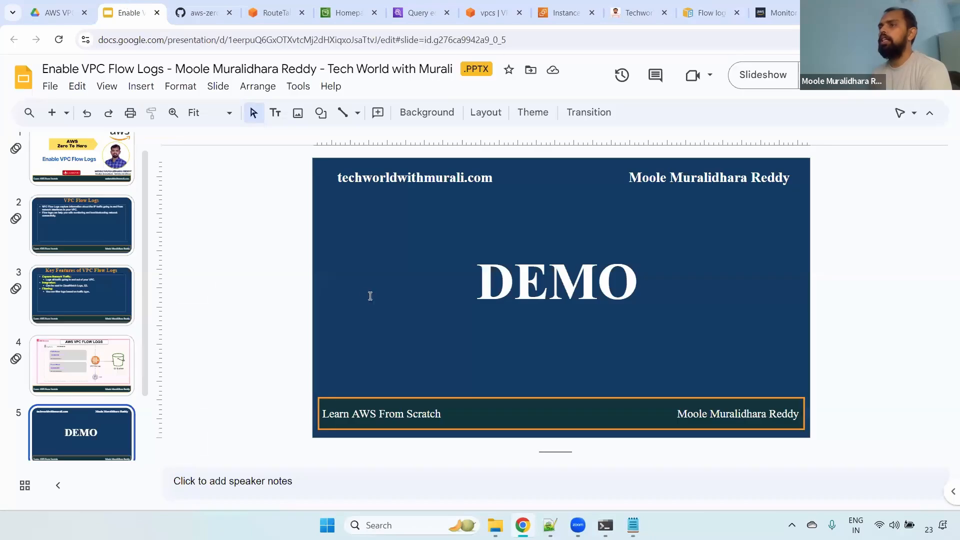
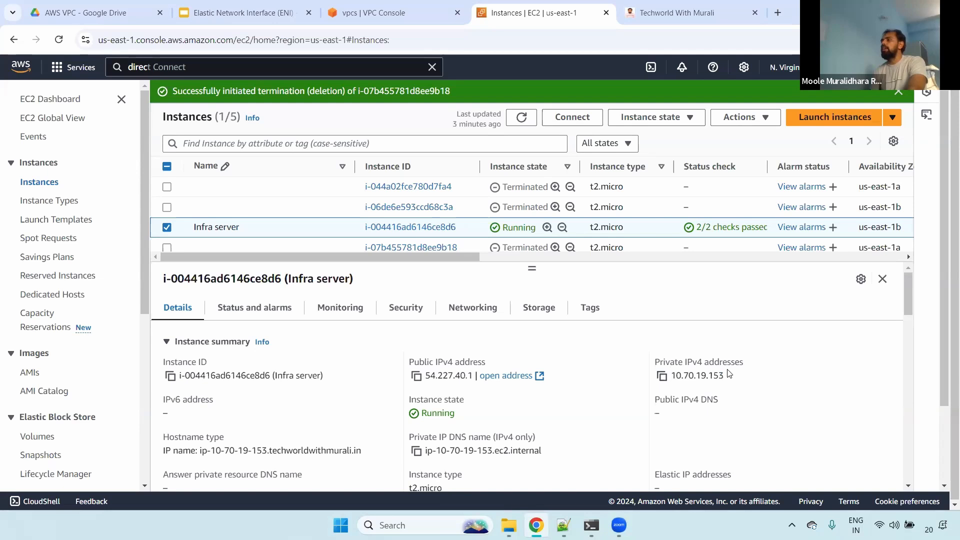
- Copy the Infra server's private IPv4 address and filter the network interfaces list by 10.70.19.153
{"action": "double_click", "coordinate": [702, 373]}
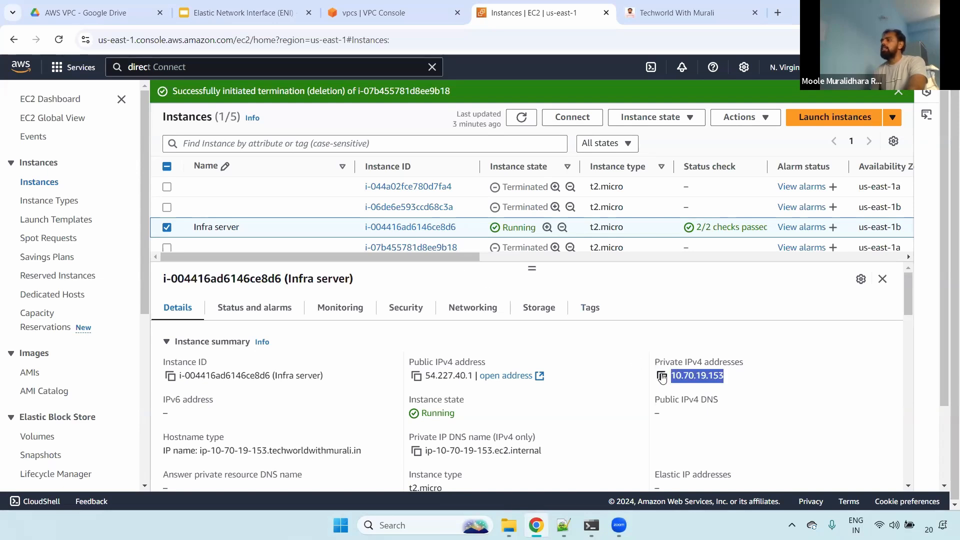
{"action": "left_click", "coordinate": [661, 375]}
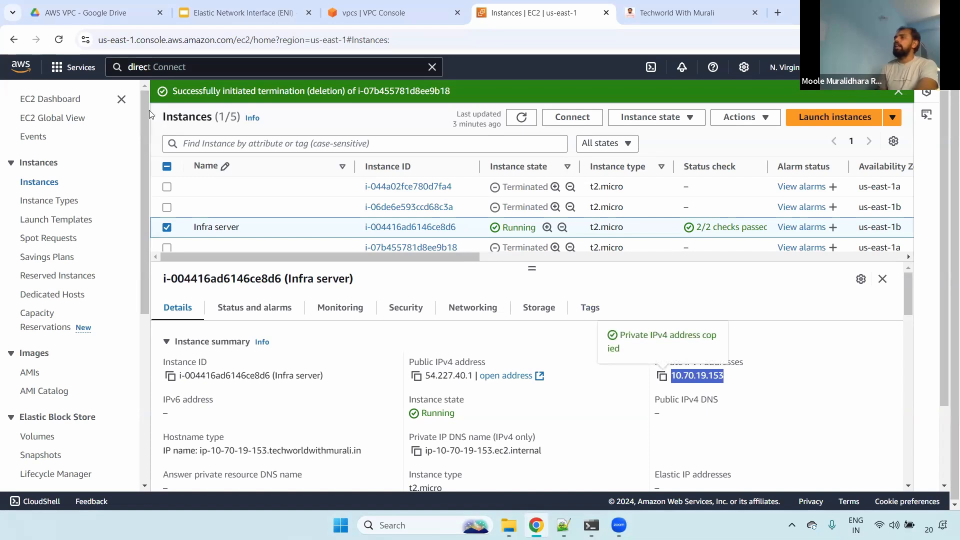
{"action": "left_click_drag", "start_coordinate": [145, 106], "coordinate": [143, 241]}
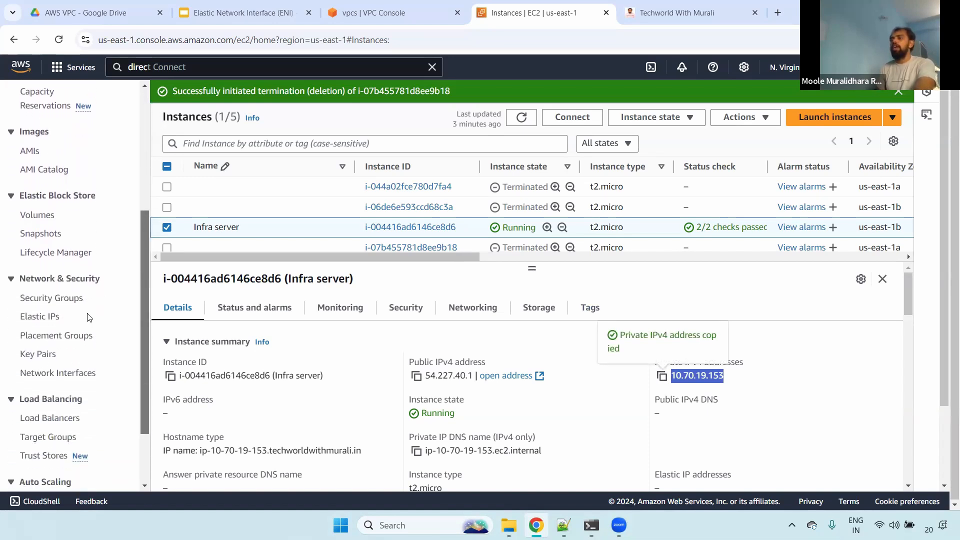
{"action": "left_click", "coordinate": [64, 375]}
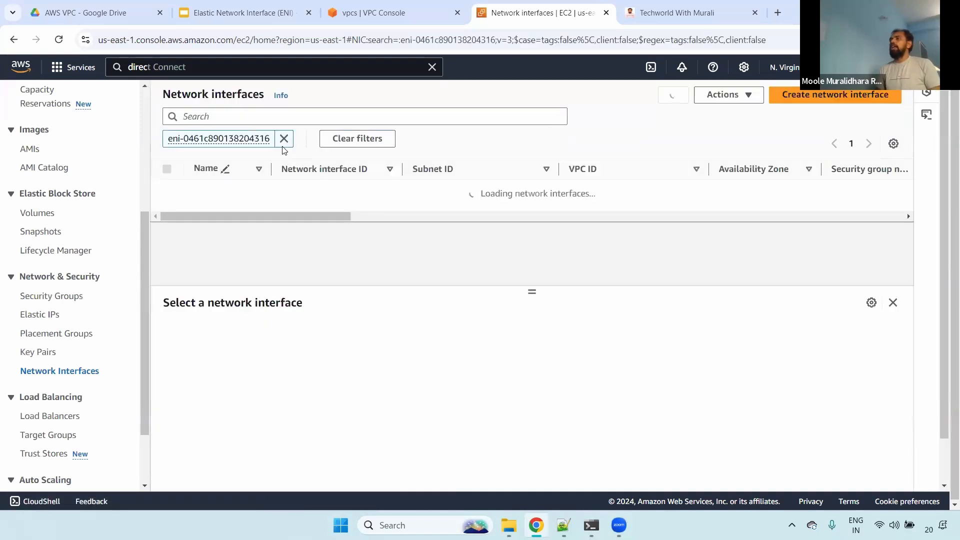
{"action": "left_click", "coordinate": [283, 140]}
{"action": "left_click", "coordinate": [227, 114]}
{"action": "key", "text": "ctrl+v"}
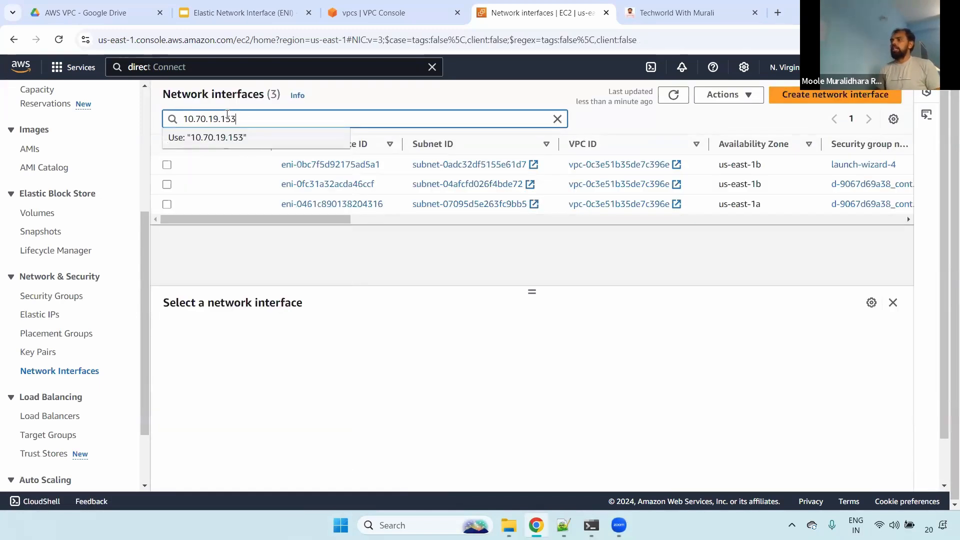
{"action": "key", "text": "Return"}
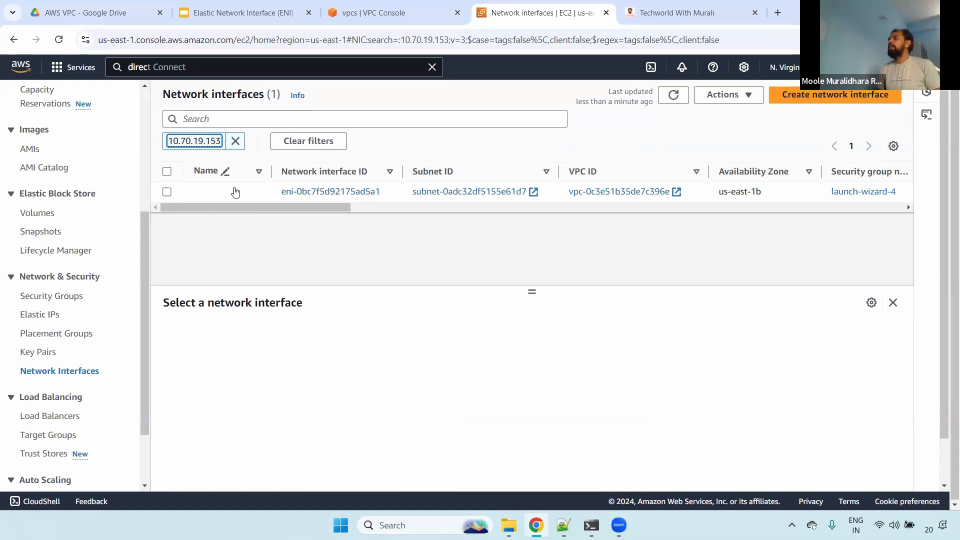
- Open the filtered network interface's details and review its ID, status, subnet, interface type and Availability Zone
{"action": "left_click", "coordinate": [167, 192]}
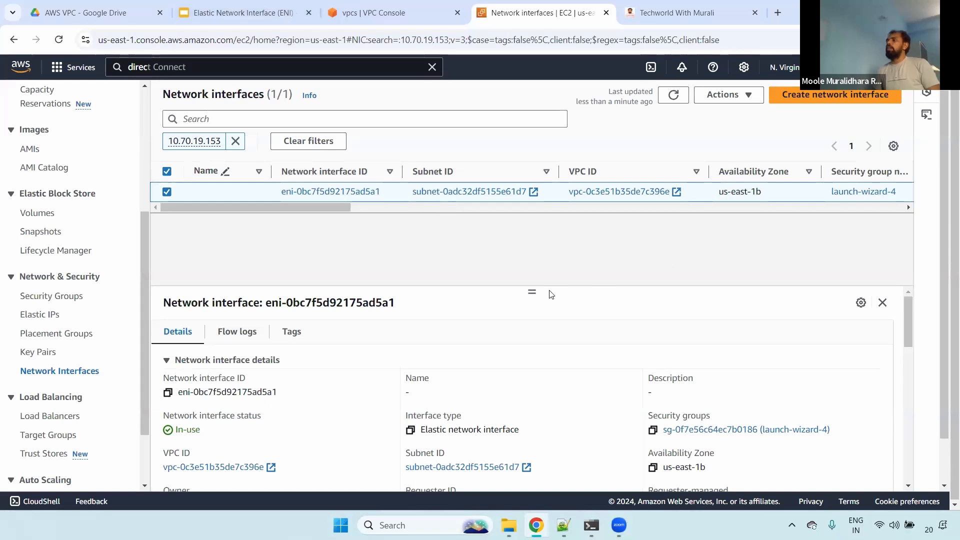
{"action": "left_click_drag", "start_coordinate": [532, 291], "coordinate": [521, 214]}
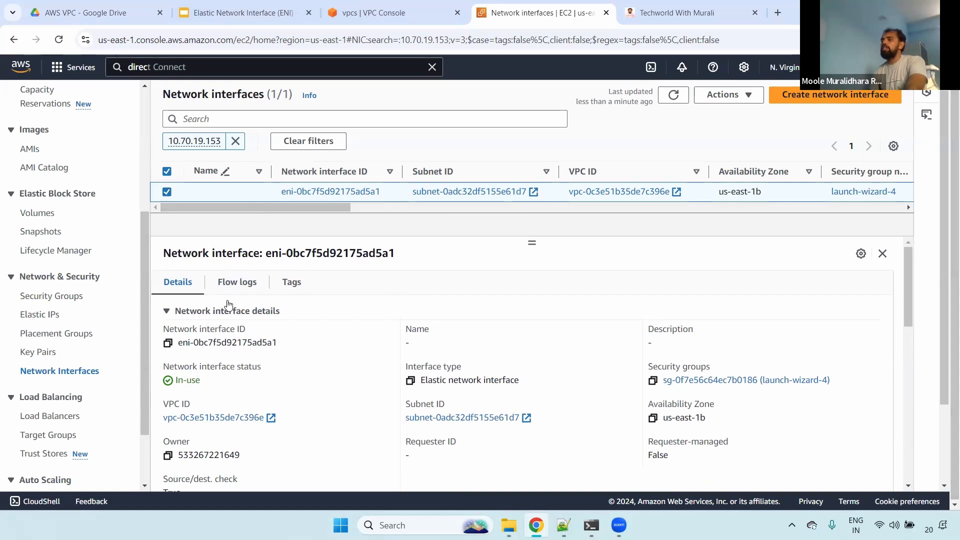
{"action": "left_click_drag", "start_coordinate": [185, 333], "coordinate": [277, 344]}
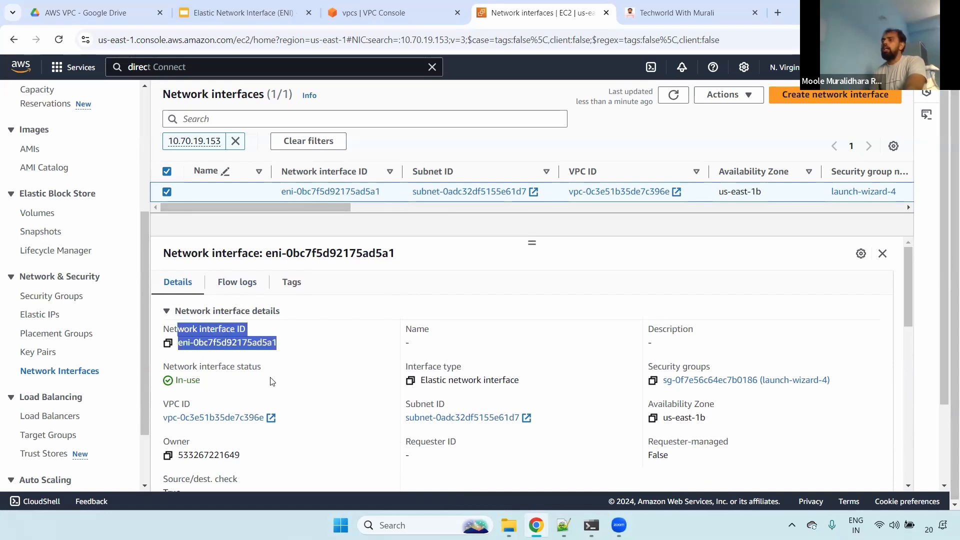
{"action": "triple_click", "coordinate": [265, 384]}
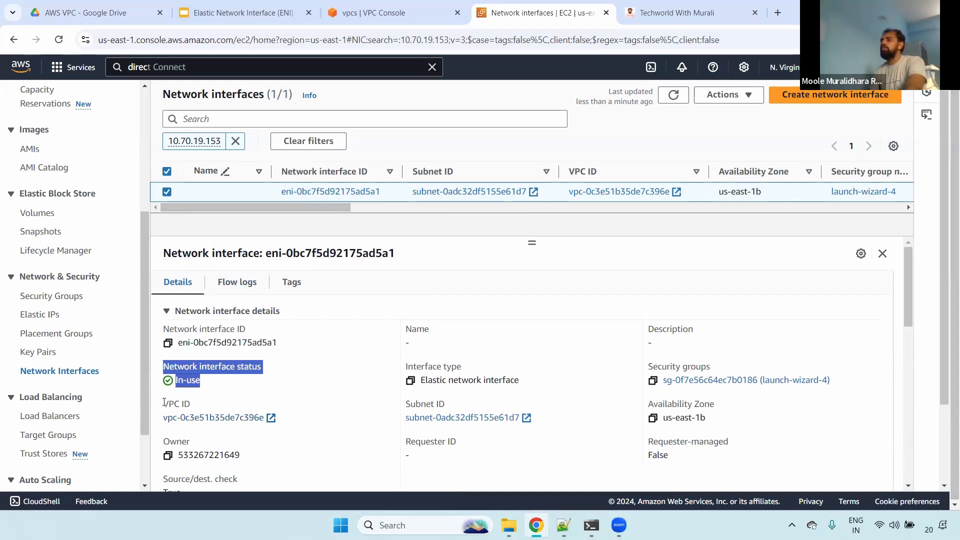
{"action": "left_click_drag", "start_coordinate": [164, 402], "coordinate": [508, 410]}
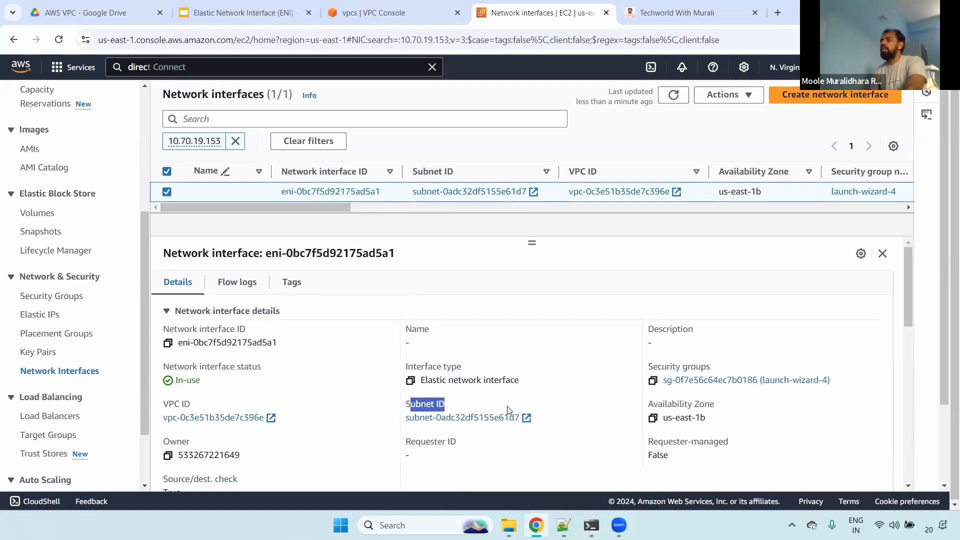
{"action": "left_click_drag", "start_coordinate": [406, 370], "coordinate": [533, 386]}
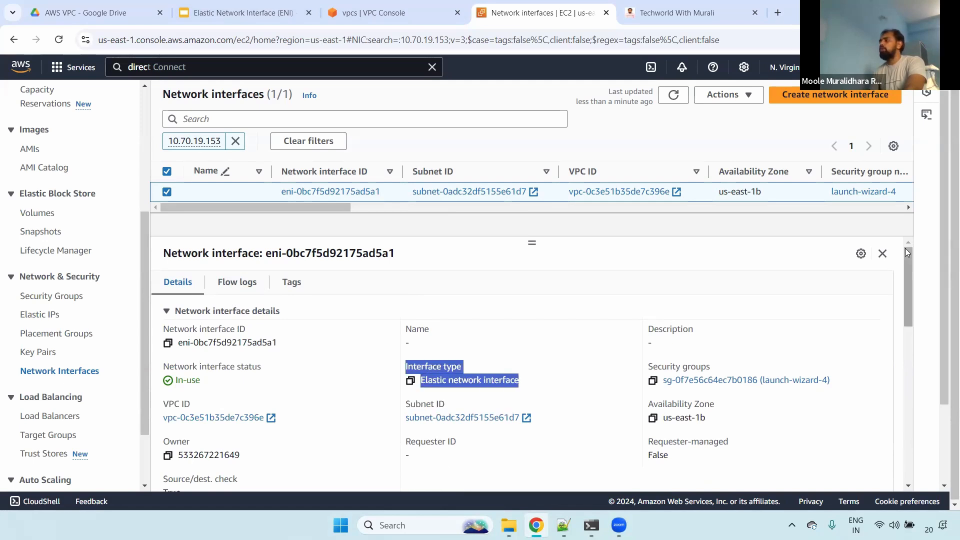
{"action": "scroll", "coordinate": [907, 271], "scroll_direction": "down", "scroll_amount": 1}
{"action": "scroll", "coordinate": [907, 272], "scroll_direction": "down", "scroll_amount": 2}
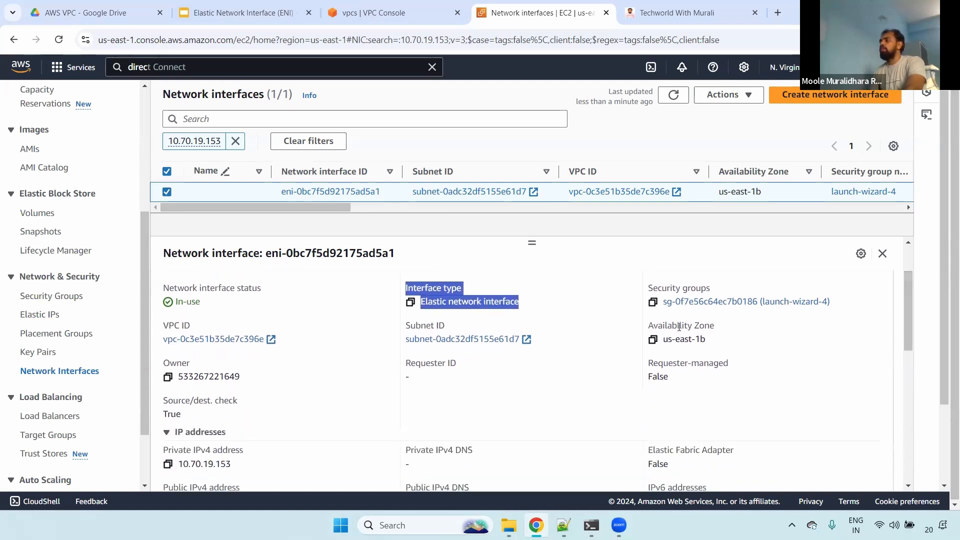
{"action": "left_click_drag", "start_coordinate": [649, 323], "coordinate": [731, 340]}
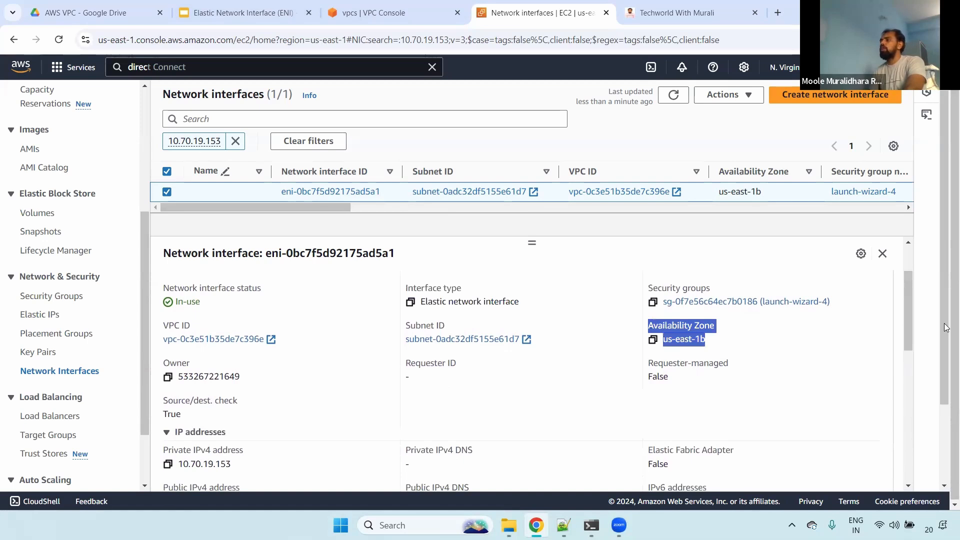
- Review the network interface's IP addresses, instance details and attachment information, and close its details
{"action": "left_click_drag", "start_coordinate": [908, 307], "coordinate": [891, 352]}
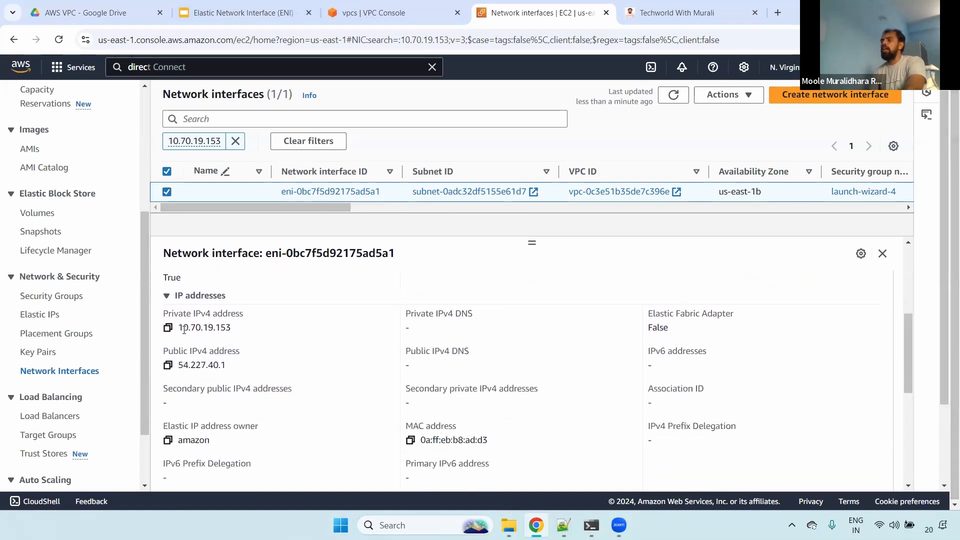
{"action": "left_click_drag", "start_coordinate": [164, 314], "coordinate": [281, 330]}
{"action": "left_click_drag", "start_coordinate": [164, 351], "coordinate": [259, 368]}
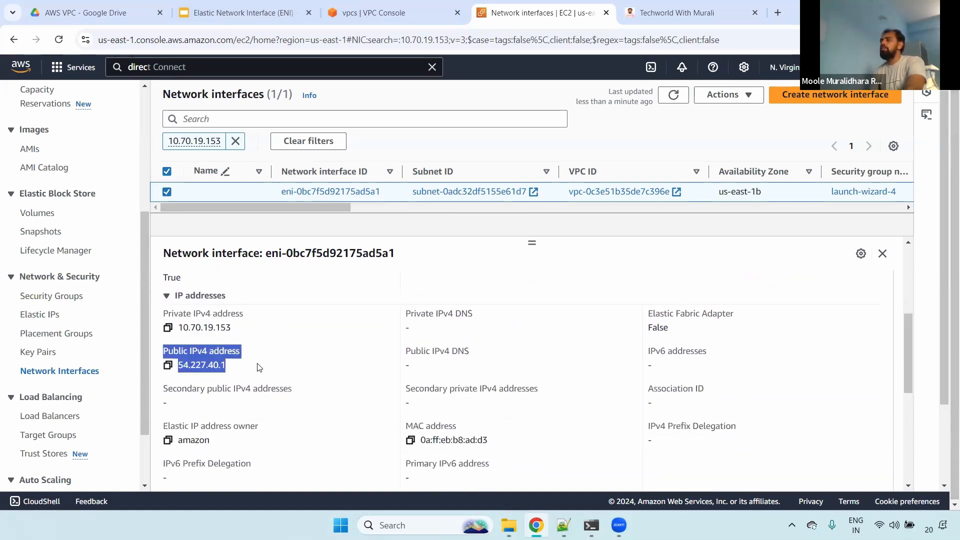
{"action": "left_click_drag", "start_coordinate": [406, 314], "coordinate": [550, 316]}
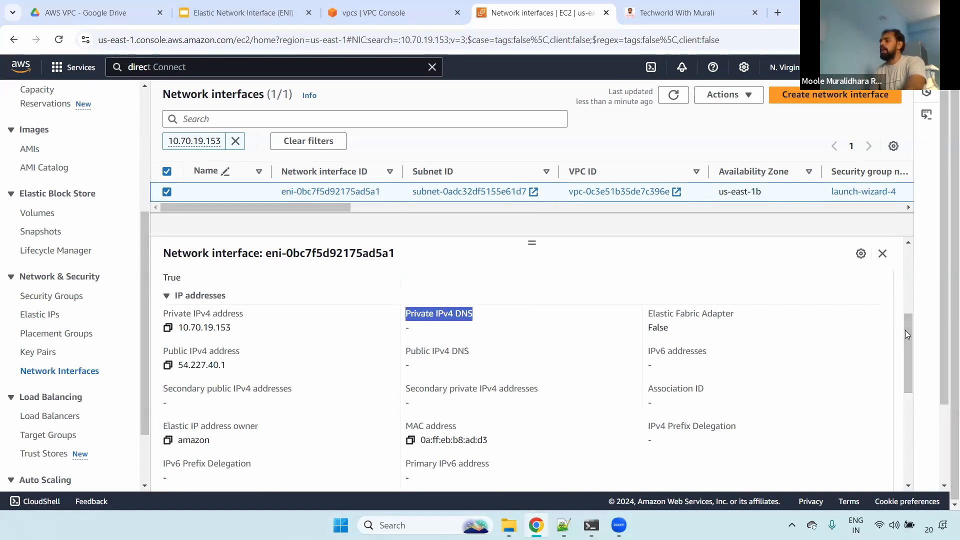
{"action": "scroll", "coordinate": [906, 363], "scroll_direction": "down", "scroll_amount": 4}
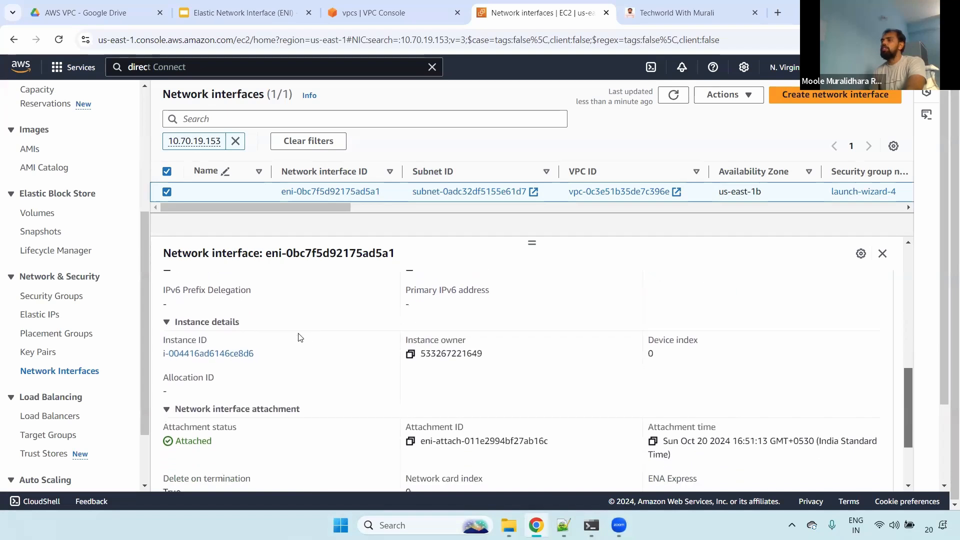
{"action": "left_click_drag", "start_coordinate": [155, 326], "coordinate": [255, 335]}
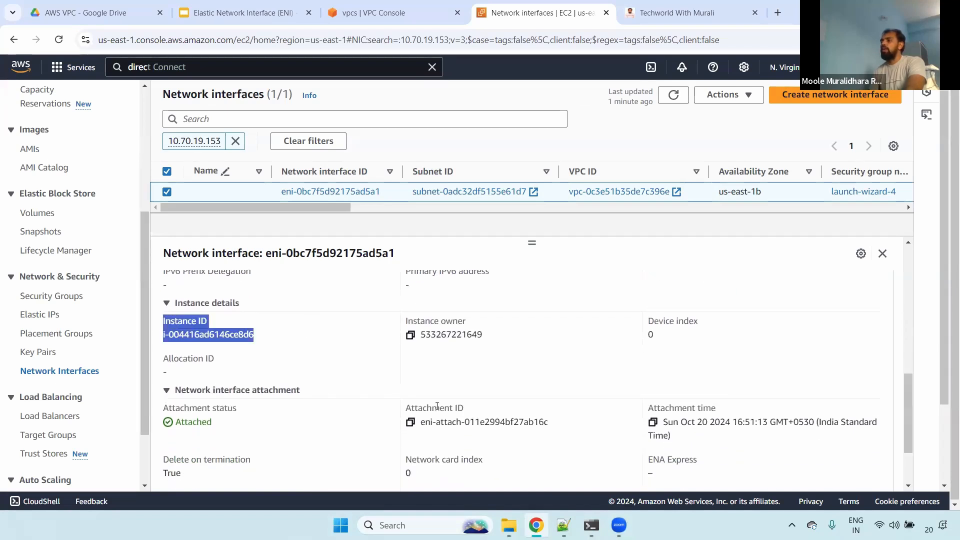
{"action": "left_click_drag", "start_coordinate": [499, 410], "coordinate": [503, 410]}
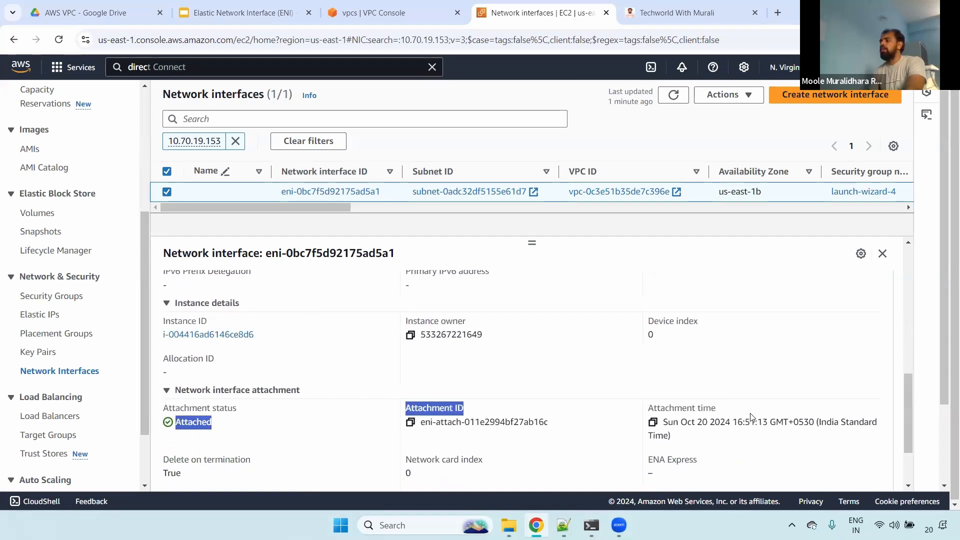
{"action": "left_click_drag", "start_coordinate": [768, 413], "coordinate": [861, 221]}
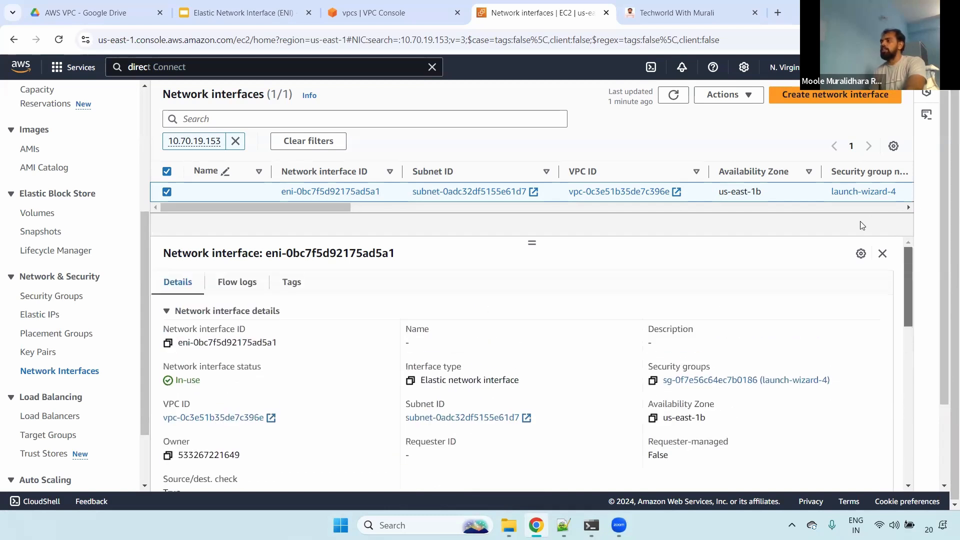
{"action": "left_click", "coordinate": [882, 254]}
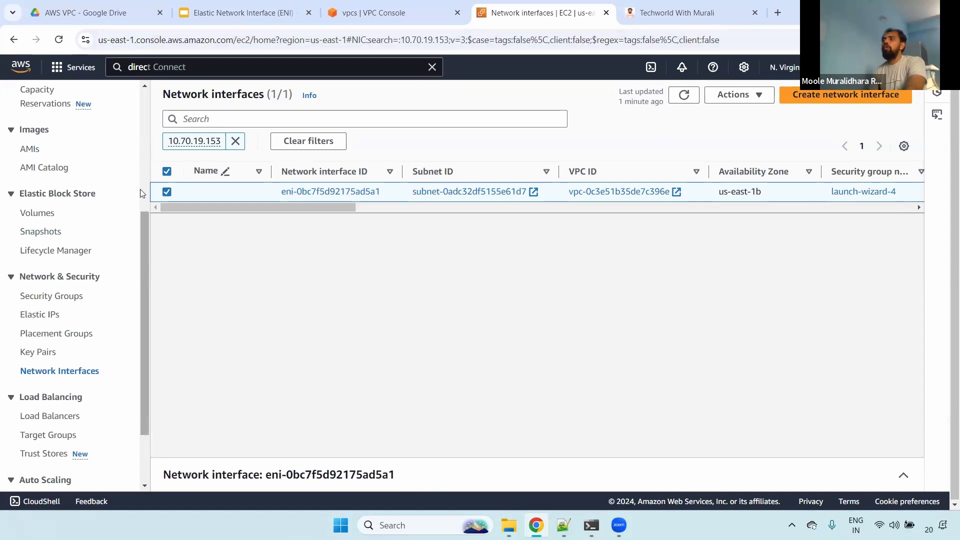
- Return to the EC2 instances list and review the Infra server's private and public IPv4 addresses
{"action": "scroll", "coordinate": [131, 240], "scroll_direction": "up", "scroll_amount": 5}
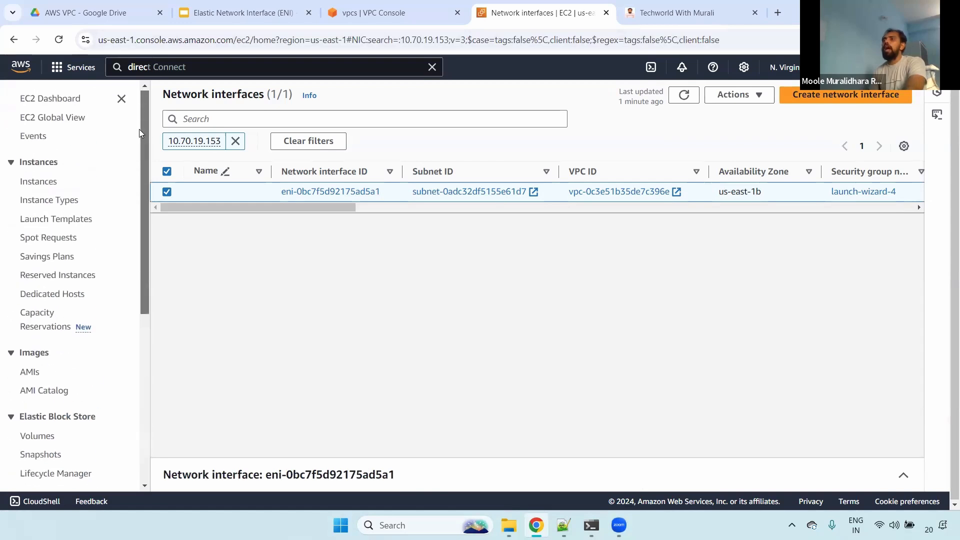
{"action": "left_click", "coordinate": [25, 185]}
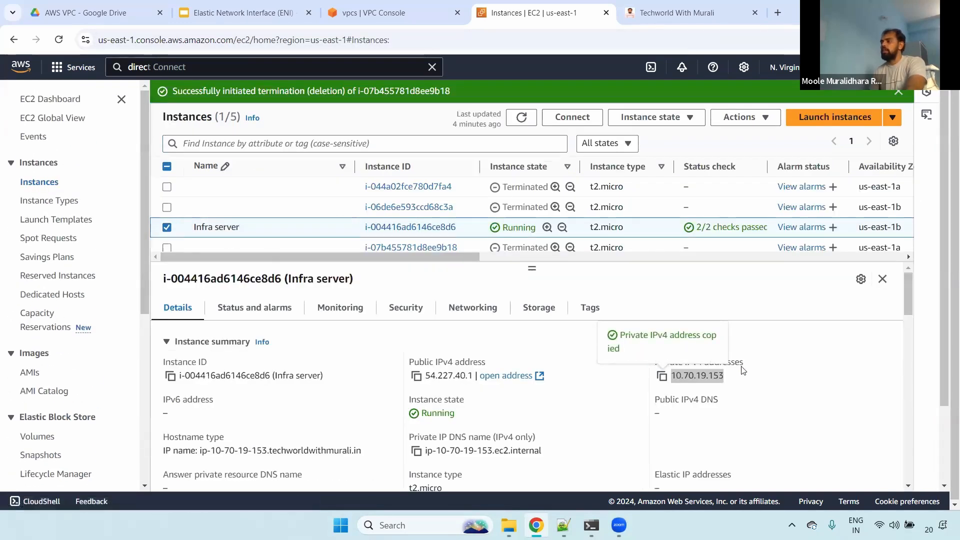
{"action": "left_click_drag", "start_coordinate": [657, 360], "coordinate": [744, 373]}
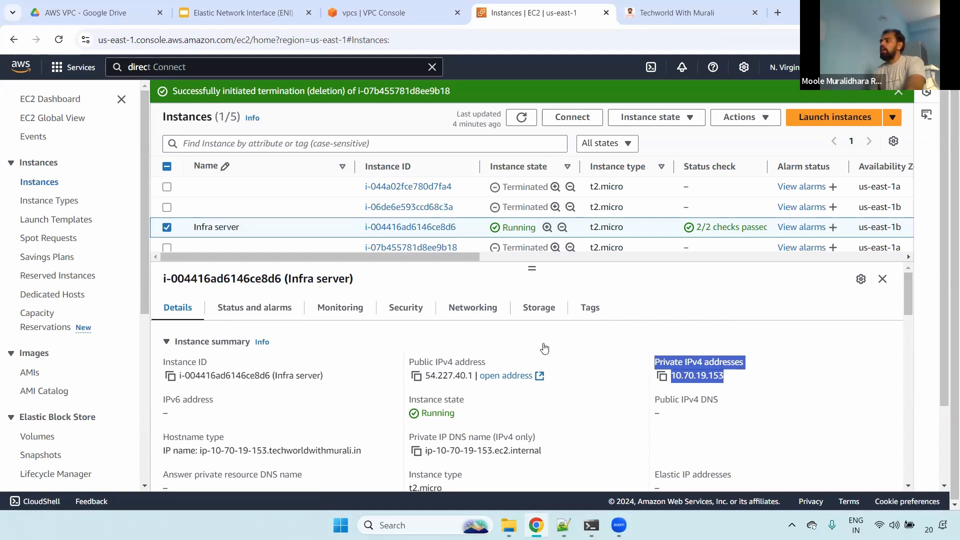
{"action": "left_click", "coordinate": [757, 373]}
{"action": "left_click_drag", "start_coordinate": [725, 376], "coordinate": [634, 363]}
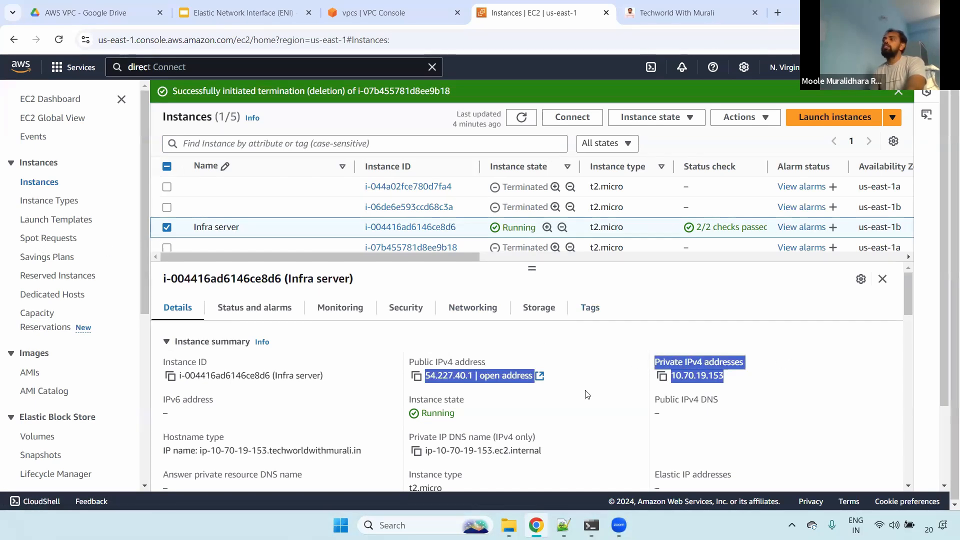
{"action": "left_click", "coordinate": [675, 331]}
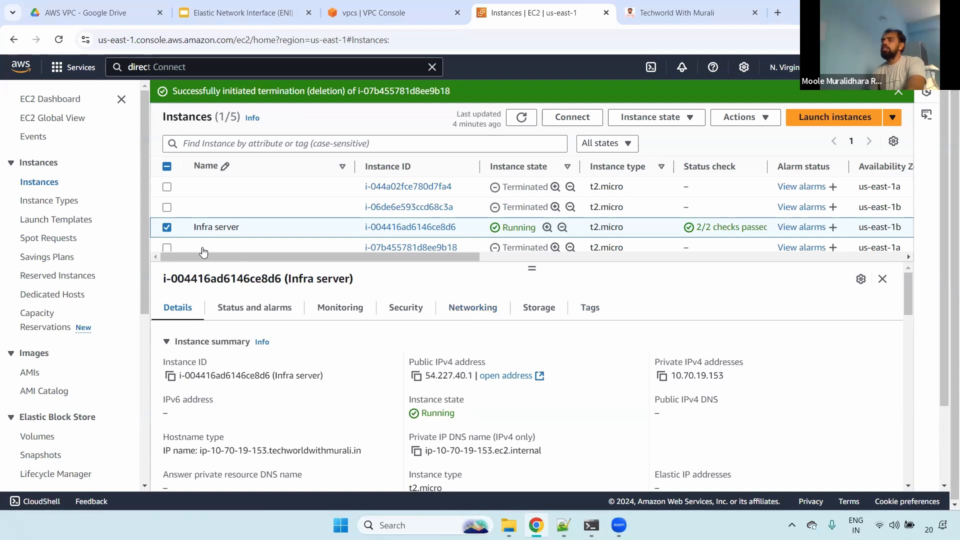
{"action": "mouse_move", "coordinate": [528, 266]}
{"action": "left_mouse_down"}
{"action": "mouse_move", "coordinate": [531, 254]}
{"action": "mouse_move", "coordinate": [521, 278]}
{"action": "left_mouse_up"}
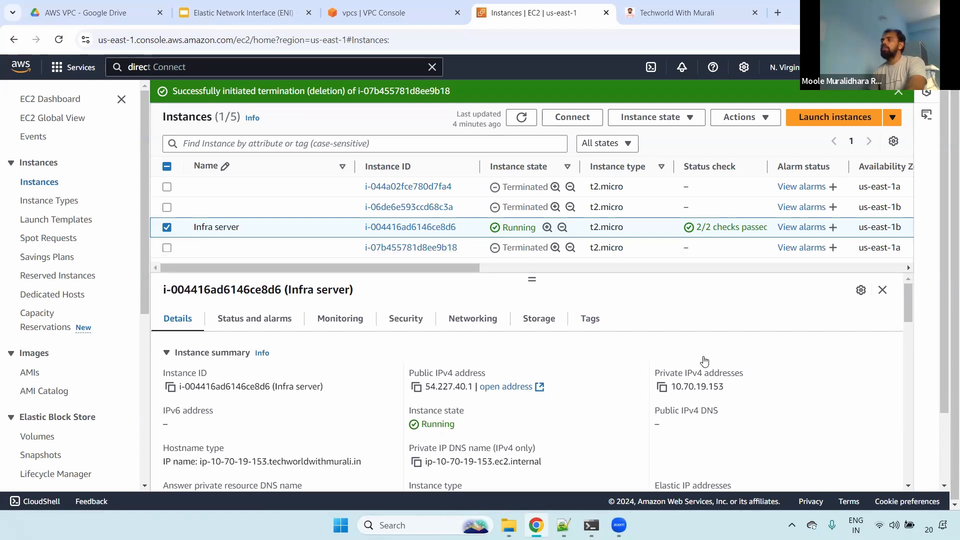
{"action": "triple_click", "coordinate": [731, 387]}
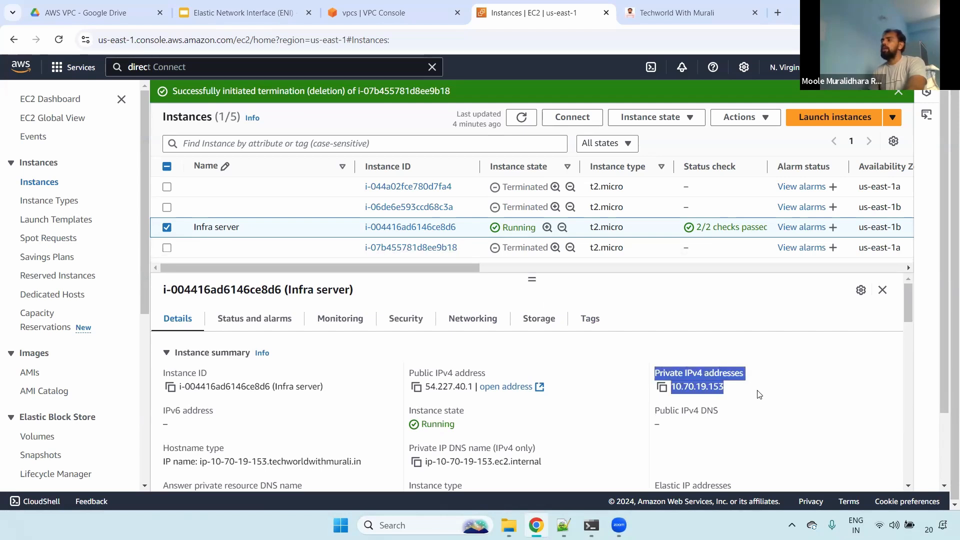
{"action": "triple_click", "coordinate": [670, 376]}
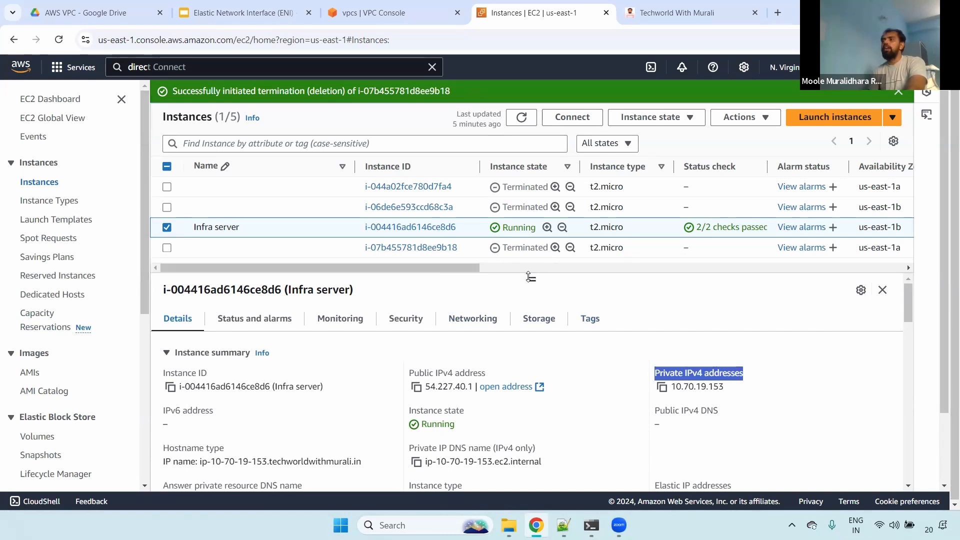
- Start creating a new network interface in EC2 with the description new-eni-for-ec2
{"action": "scroll", "coordinate": [148, 267], "scroll_direction": "down", "scroll_amount": 5}
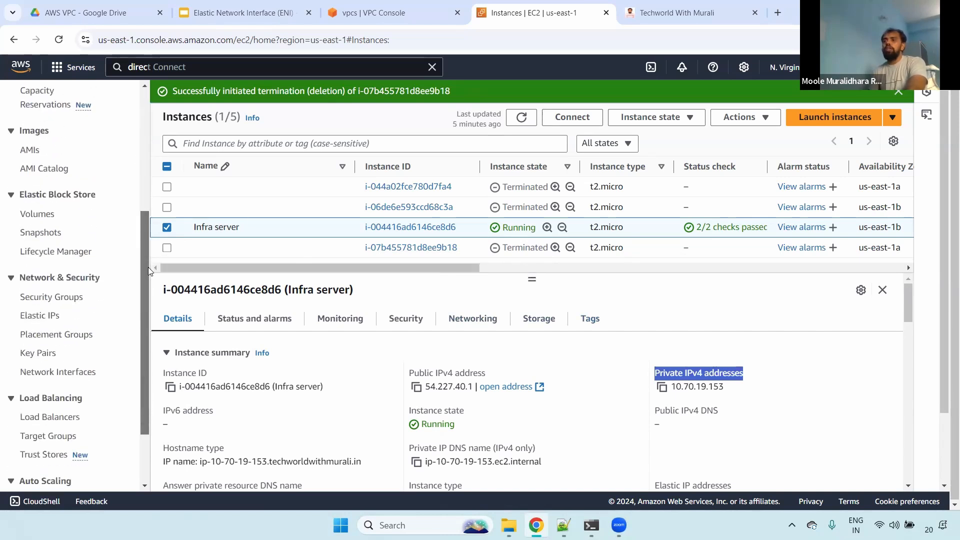
{"action": "left_click", "coordinate": [50, 314]}
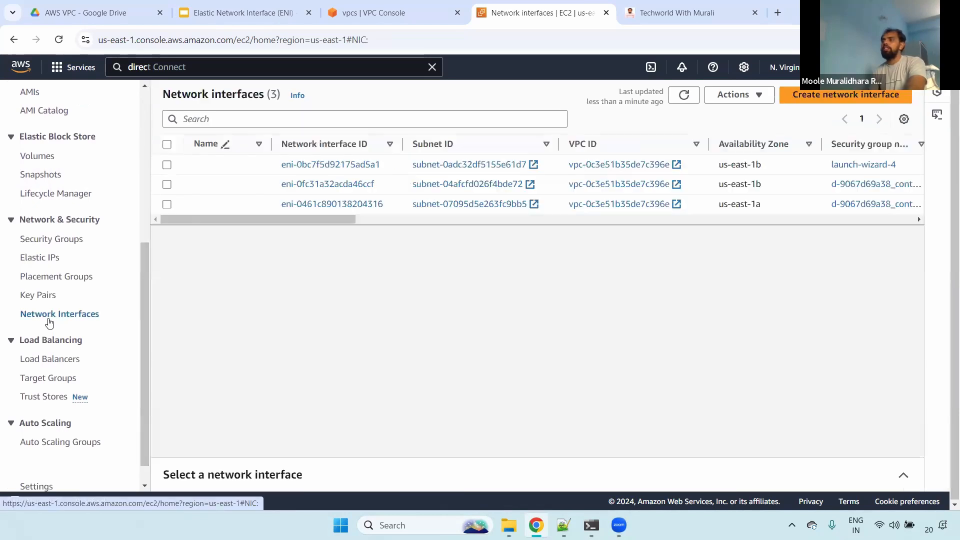
{"action": "left_click", "coordinate": [832, 100]}
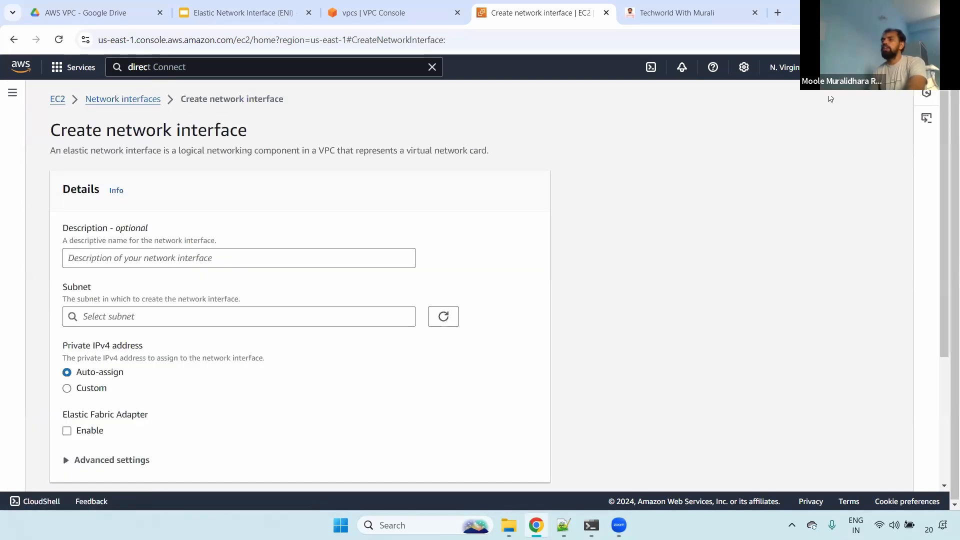
{"action": "left_click", "coordinate": [104, 259]}
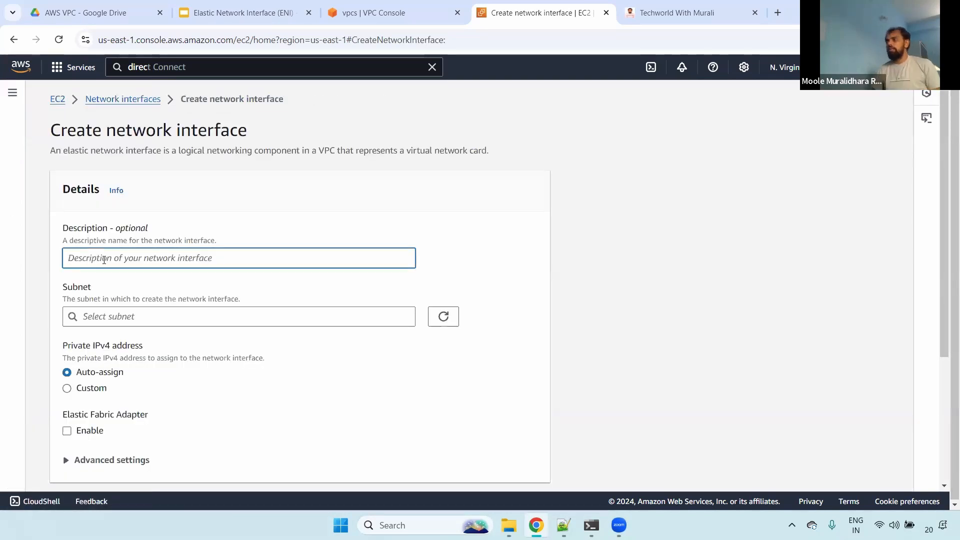
{"action": "type", "text": "new-"}
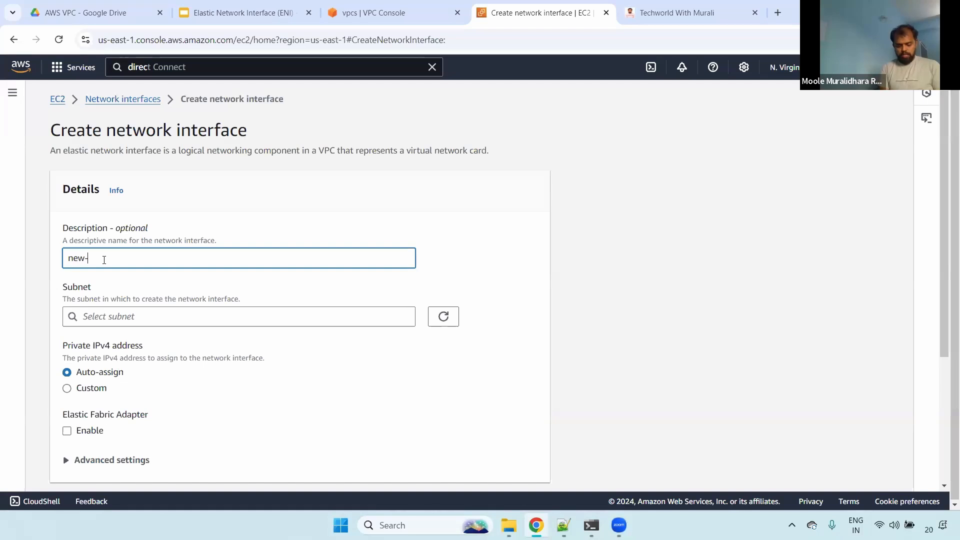
{"action": "type", "text": "eni-"}
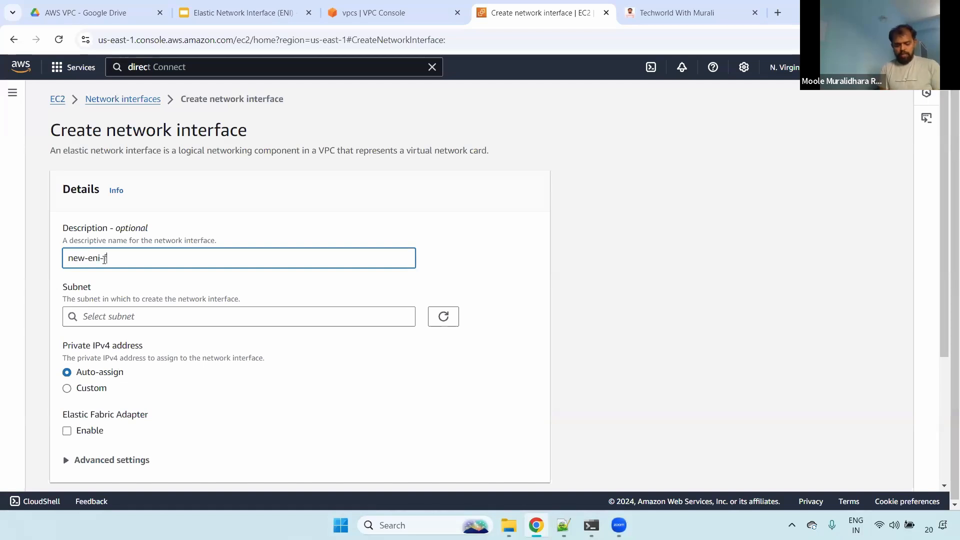
{"action": "type", "text": "for-ec2"}
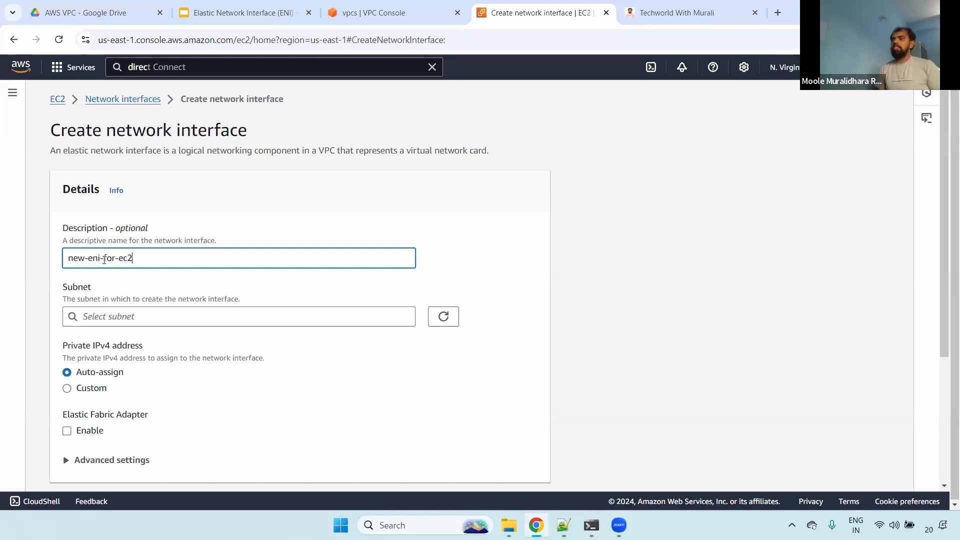
{"action": "key", "text": "ctrl+a"}
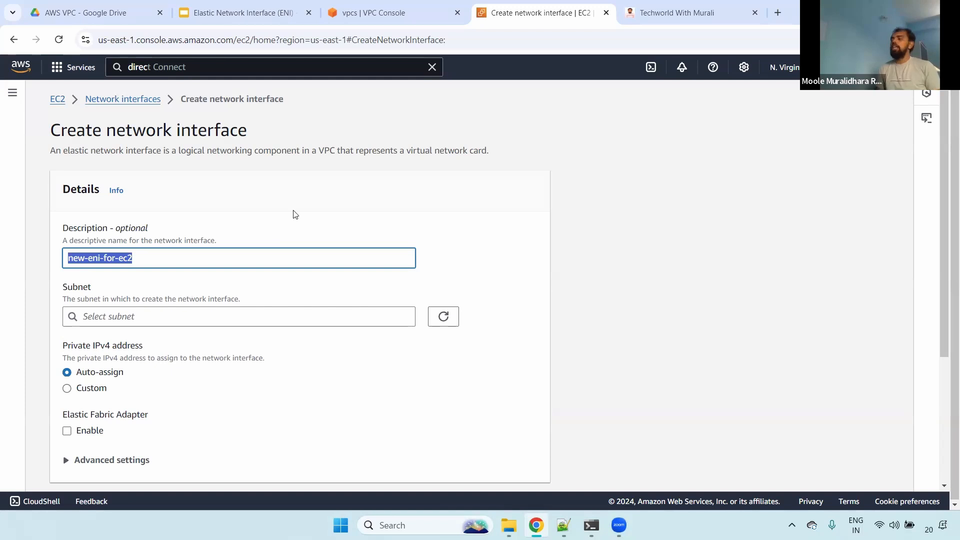
- Search the subnets for "publ" and choose Infra-public-subnet-1b in us-east-1b for the new network interface
{"action": "left_click_drag", "start_coordinate": [943, 202], "coordinate": [941, 274]}
{"action": "left_click", "coordinate": [155, 203]}
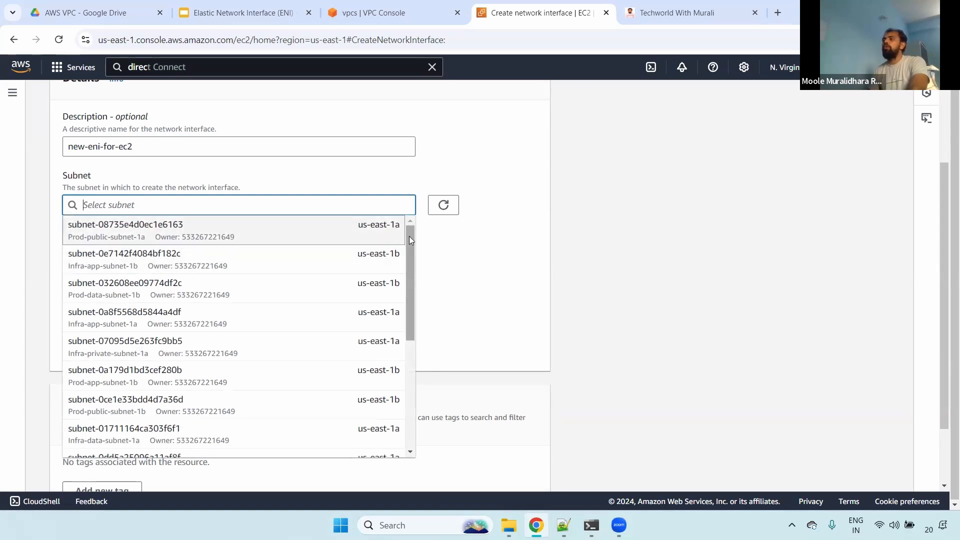
{"action": "left_click_drag", "start_coordinate": [409, 237], "coordinate": [405, 324]}
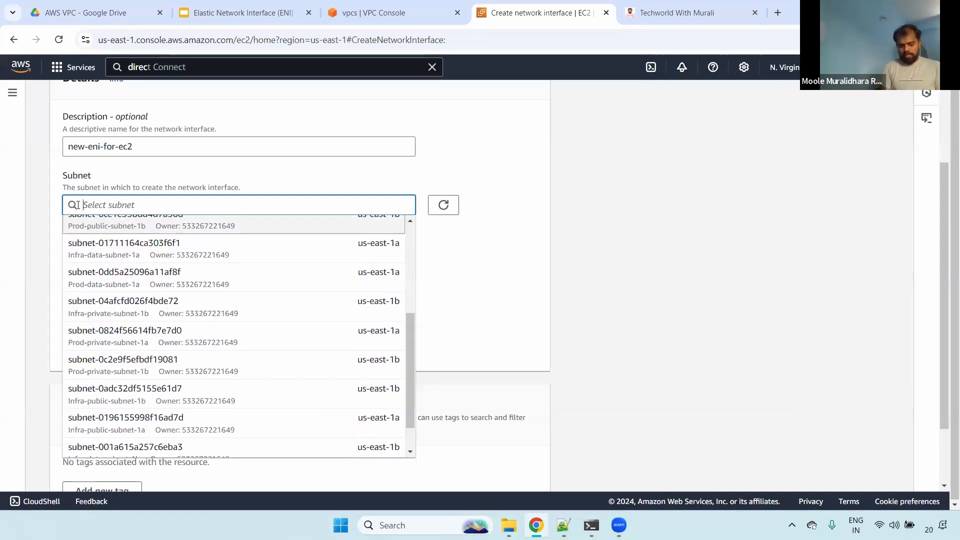
{"action": "type", "text": "publ"}
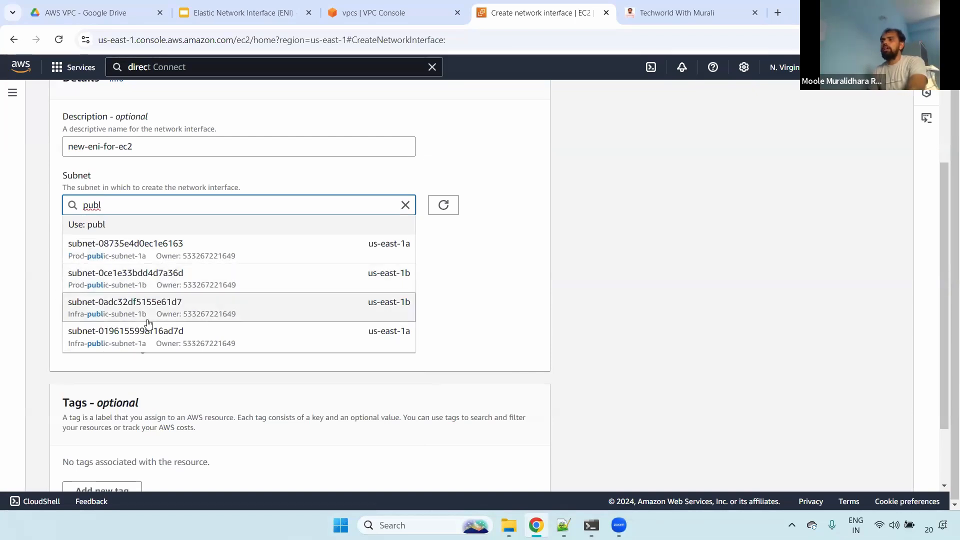
{"action": "left_click", "coordinate": [331, 311]}
- Check the Infra server's Availability Zone and public IPv4 address in a duplicate browser tab, and return to the network interface form
{"action": "right_click", "coordinate": [501, 8]}
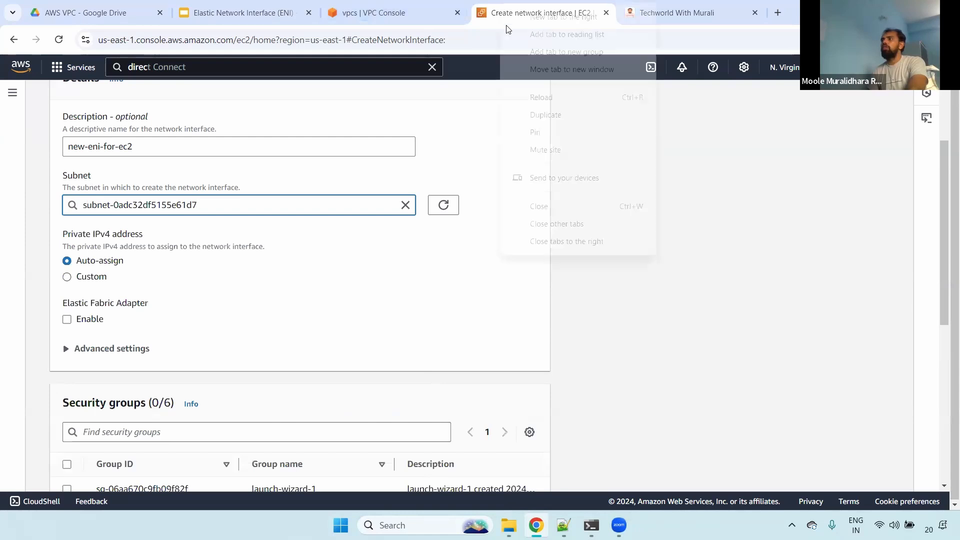
{"action": "left_click", "coordinate": [552, 116]}
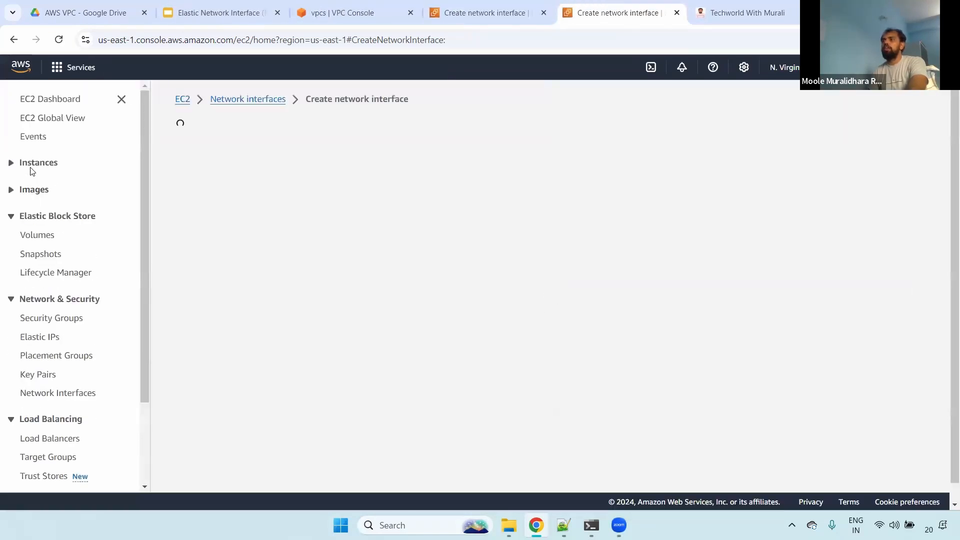
{"action": "left_click", "coordinate": [12, 95]}
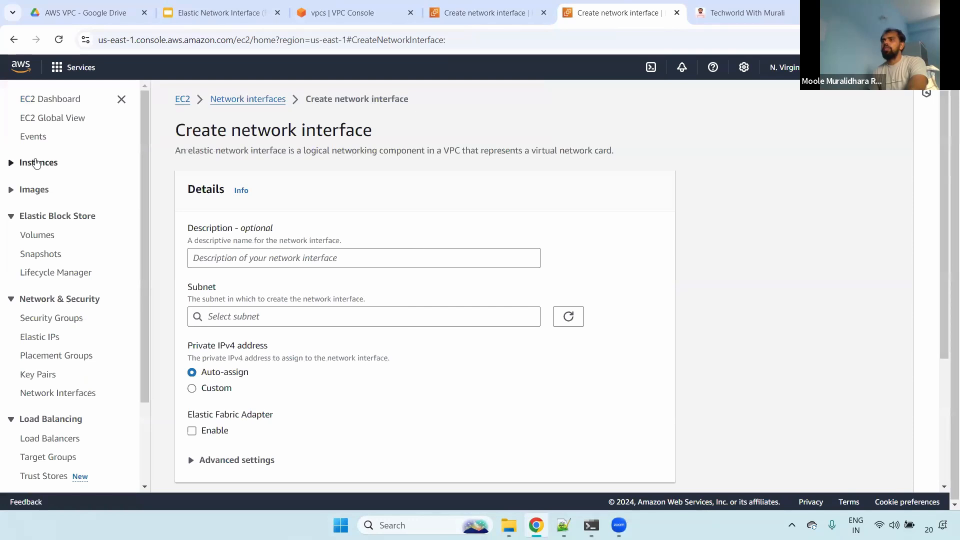
{"action": "left_click", "coordinate": [33, 163]}
{"action": "left_click", "coordinate": [39, 182]}
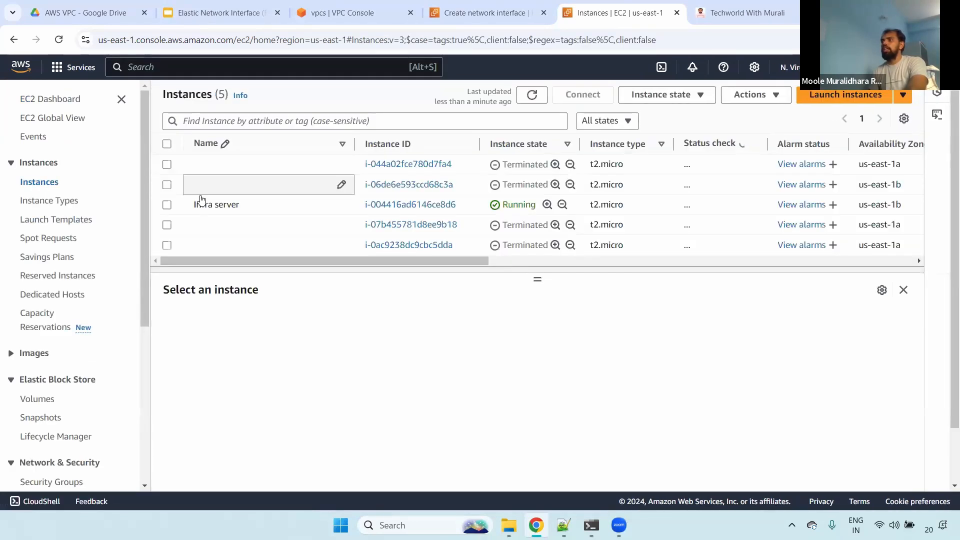
{"action": "left_click", "coordinate": [168, 205]}
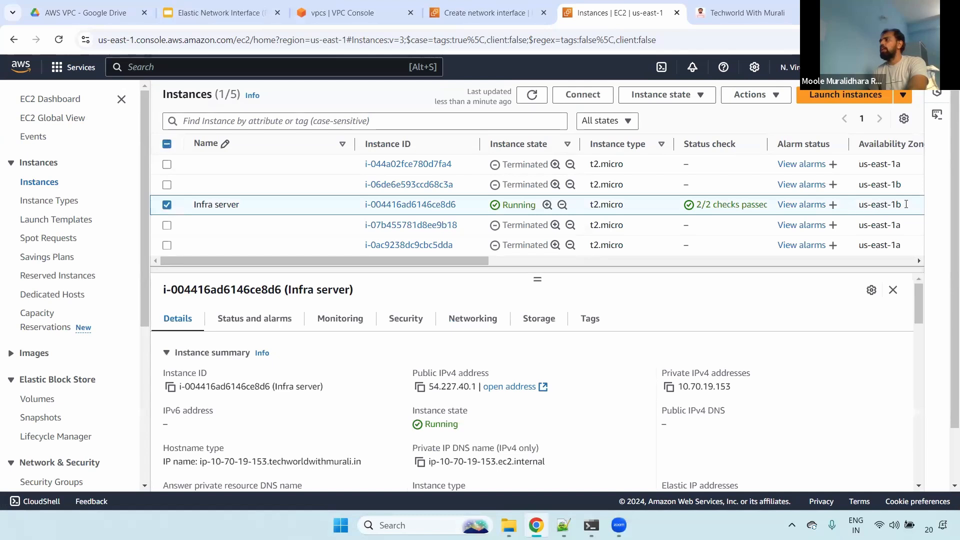
{"action": "left_click_drag", "start_coordinate": [902, 205], "coordinate": [855, 205]}
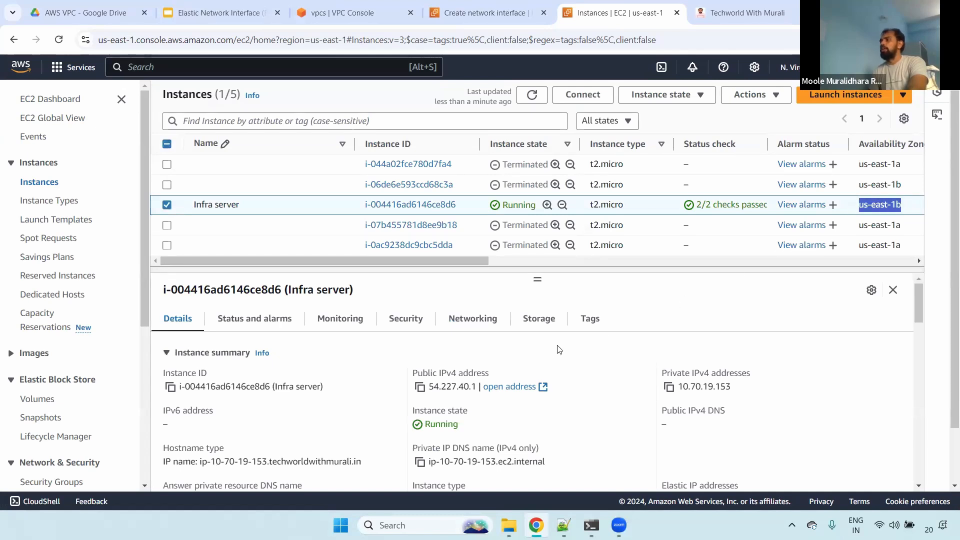
{"action": "left_click_drag", "start_coordinate": [418, 374], "coordinate": [488, 378]}
{"action": "left_click", "coordinate": [488, 6]}
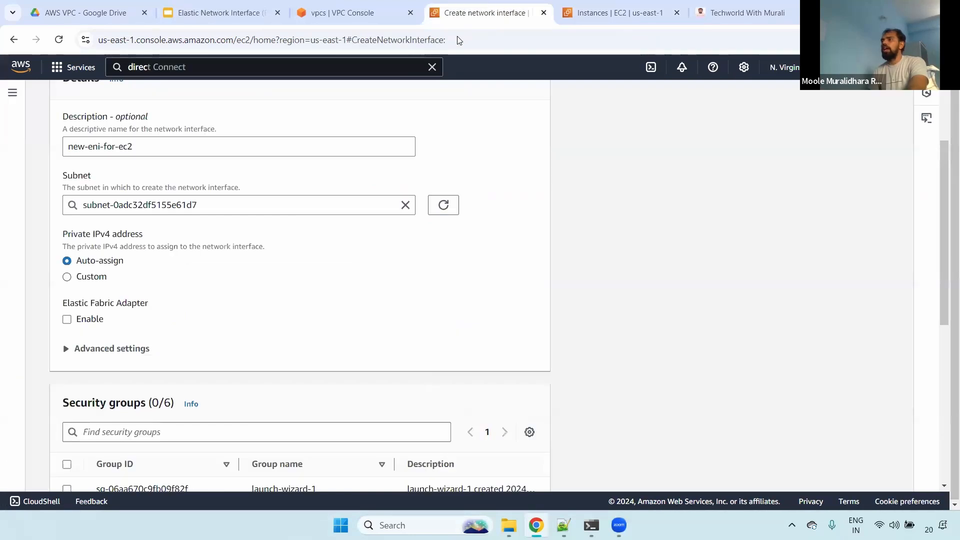
- Try the Custom private IPv4 address option, check the chosen subnet, and set the address back to Auto-assign
{"action": "left_click", "coordinate": [609, 243]}
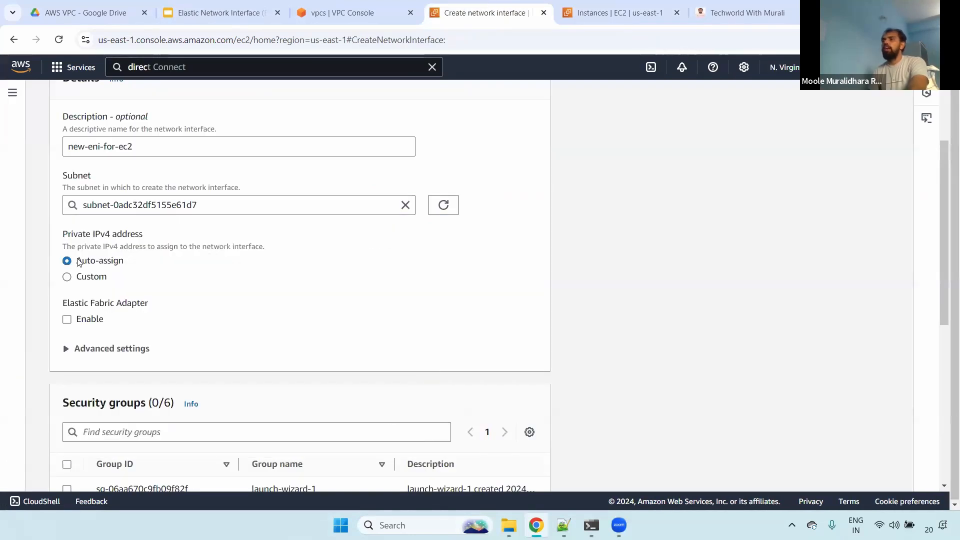
{"action": "left_click_drag", "start_coordinate": [76, 260], "coordinate": [136, 263]}
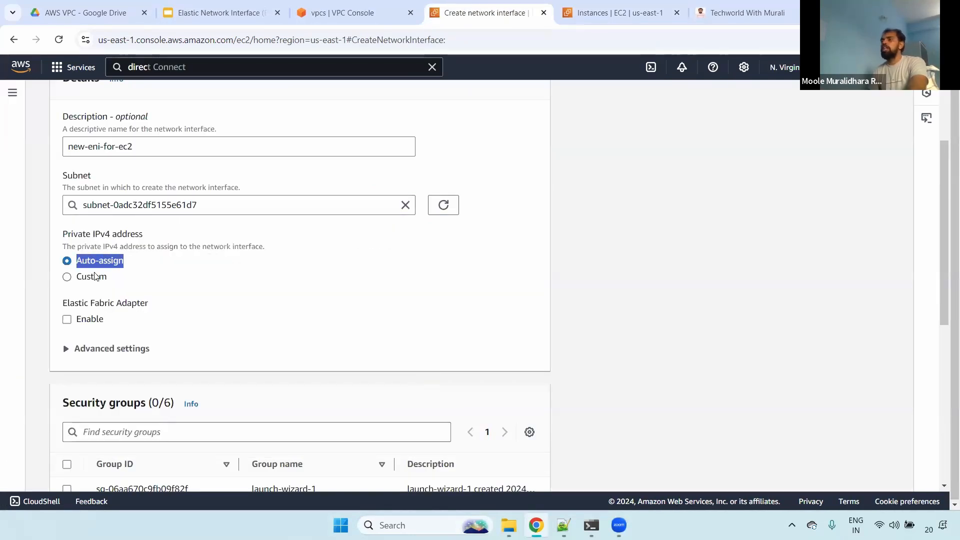
{"action": "left_click", "coordinate": [80, 276]}
{"action": "left_click", "coordinate": [92, 309]}
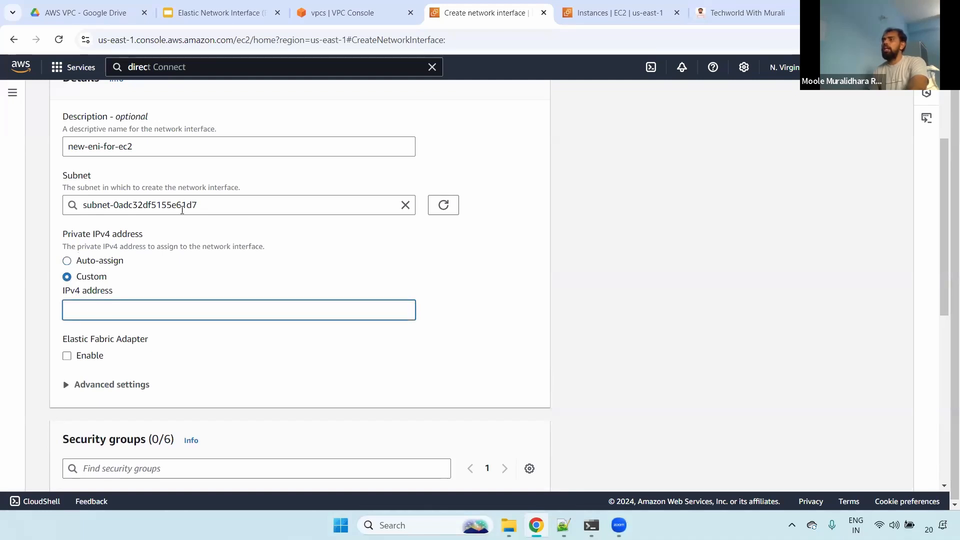
{"action": "left_click", "coordinate": [66, 200]}
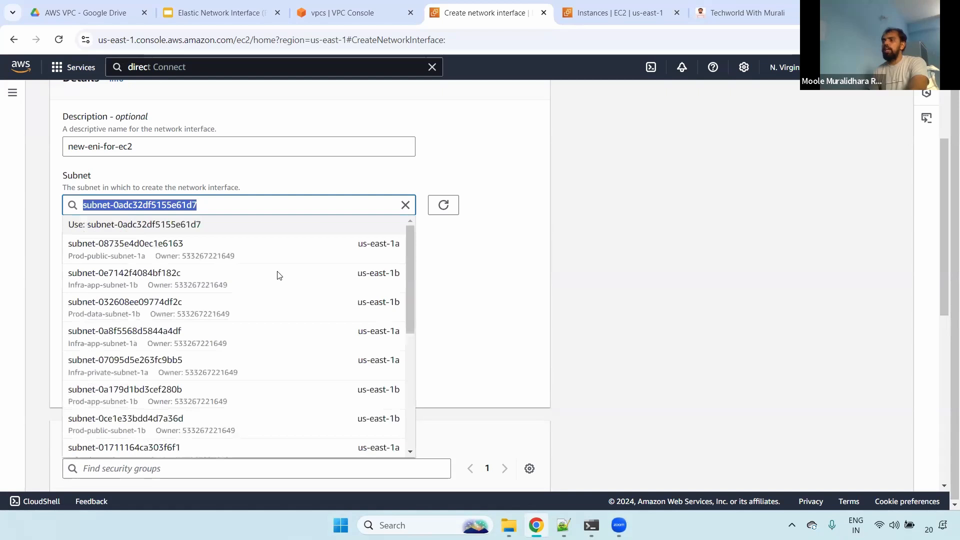
{"action": "key", "text": "Escape"}
{"action": "left_click", "coordinate": [77, 262]}
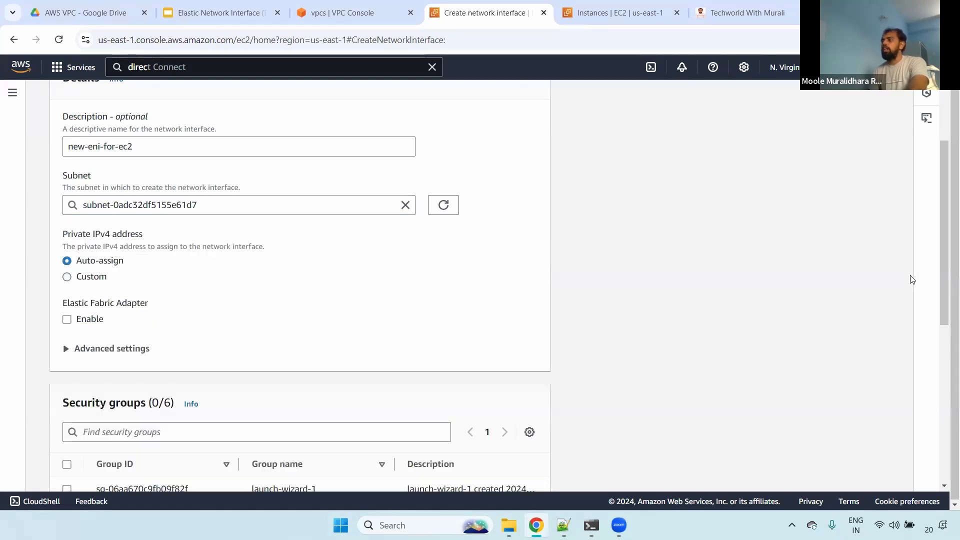
- Try to create the network interface without selecting a security group
{"action": "scroll", "coordinate": [150, 145], "scroll_direction": "down", "scroll_amount": 5}
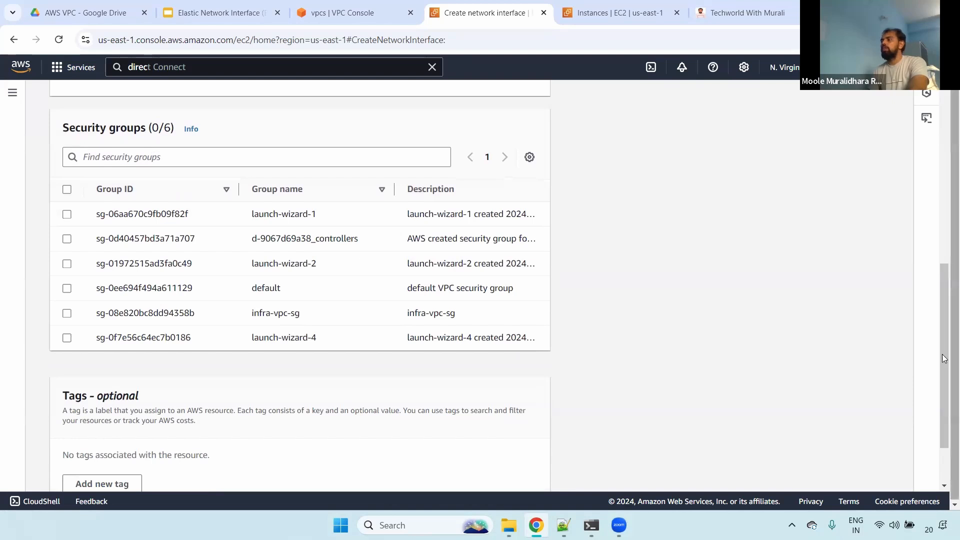
{"action": "scroll", "coordinate": [938, 404], "scroll_direction": "down", "scroll_amount": 2}
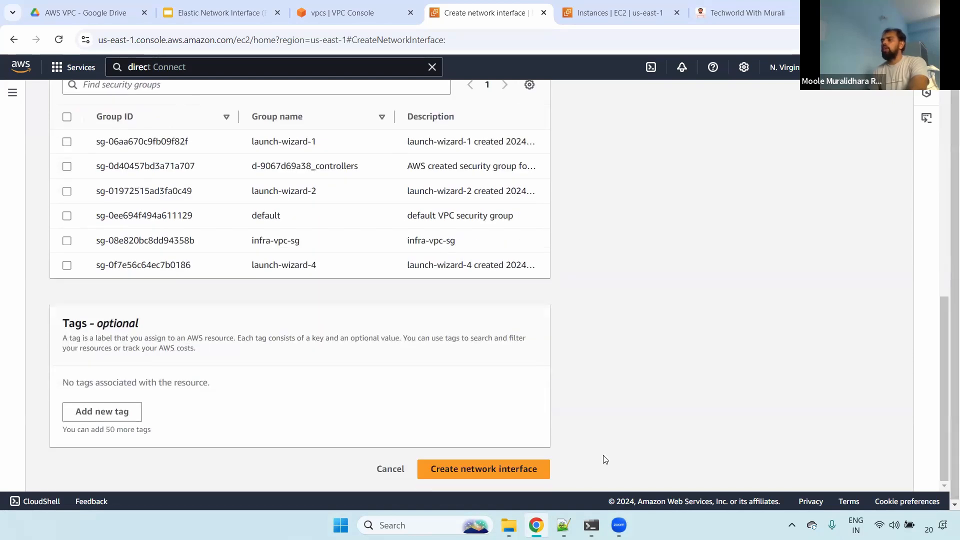
{"action": "left_click", "coordinate": [544, 468]}
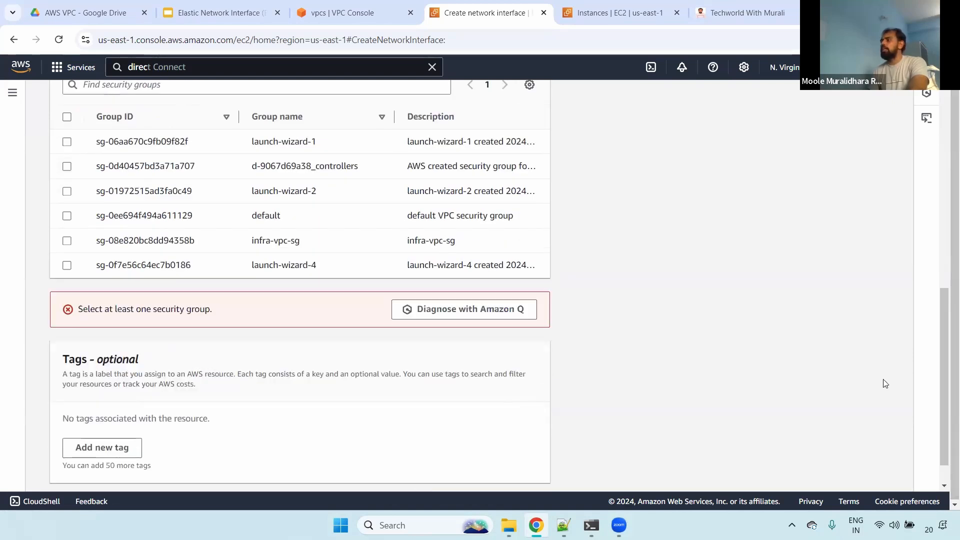
- Assign the infra-vpc-sg security group to the network interface and create it
{"action": "left_click_drag", "start_coordinate": [943, 370], "coordinate": [944, 327]}
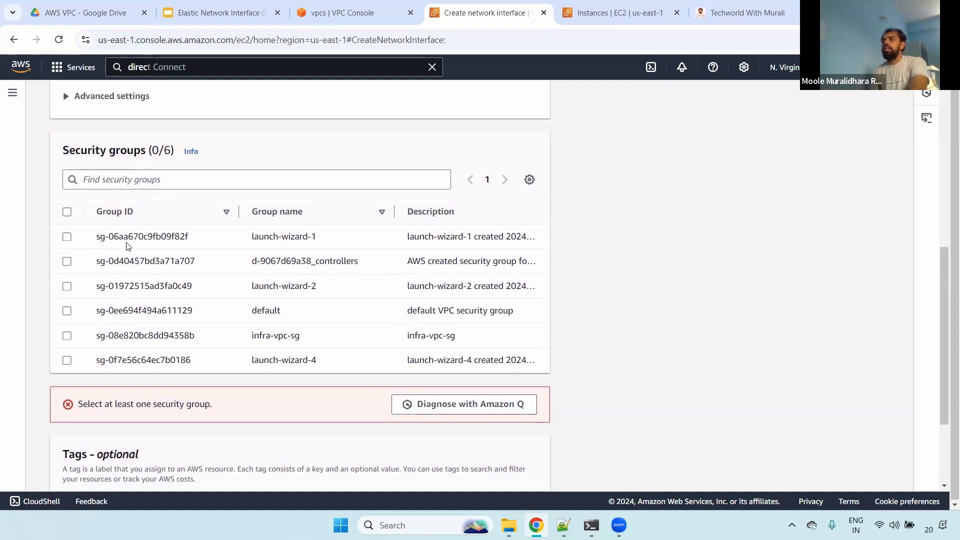
{"action": "left_click", "coordinate": [67, 336]}
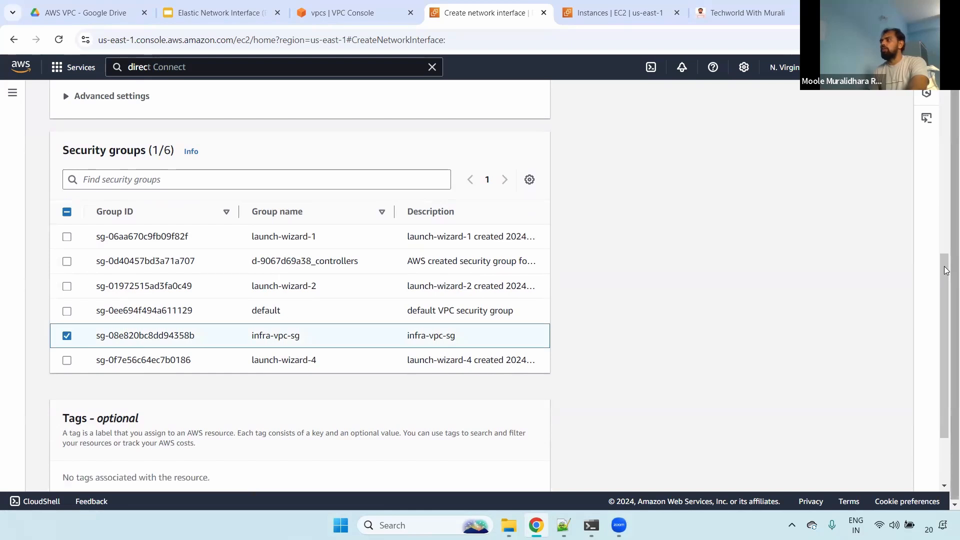
{"action": "scroll", "coordinate": [603, 437], "scroll_direction": "down", "scroll_amount": 2}
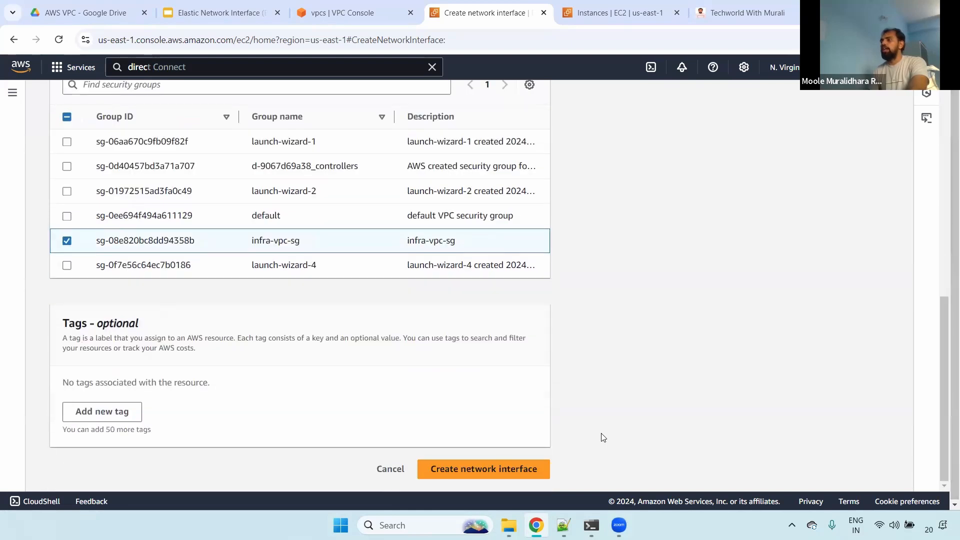
{"action": "left_click", "coordinate": [508, 473]}
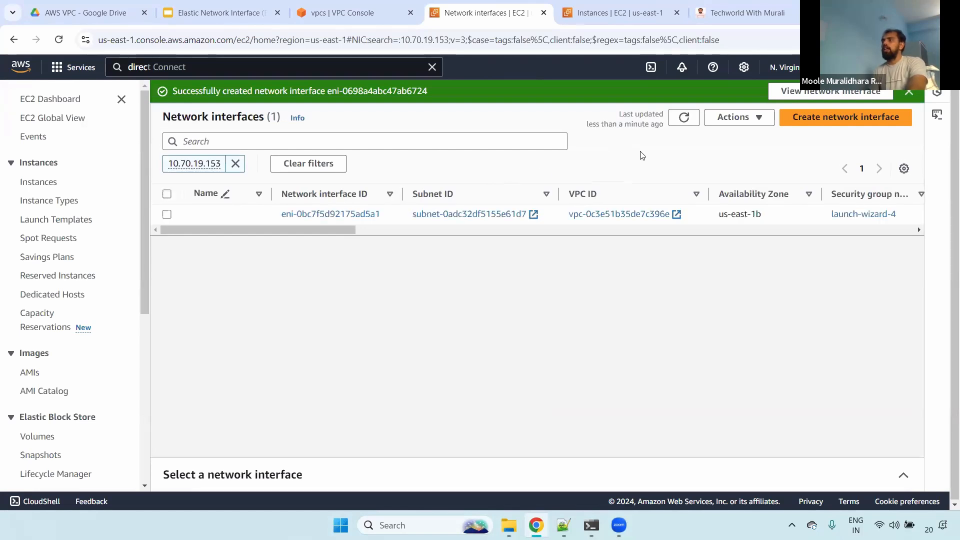
- Clear the 10.70.19.153 filter from the network interfaces list and review the status of new-eni-for-ec2
{"action": "left_click", "coordinate": [166, 215]}
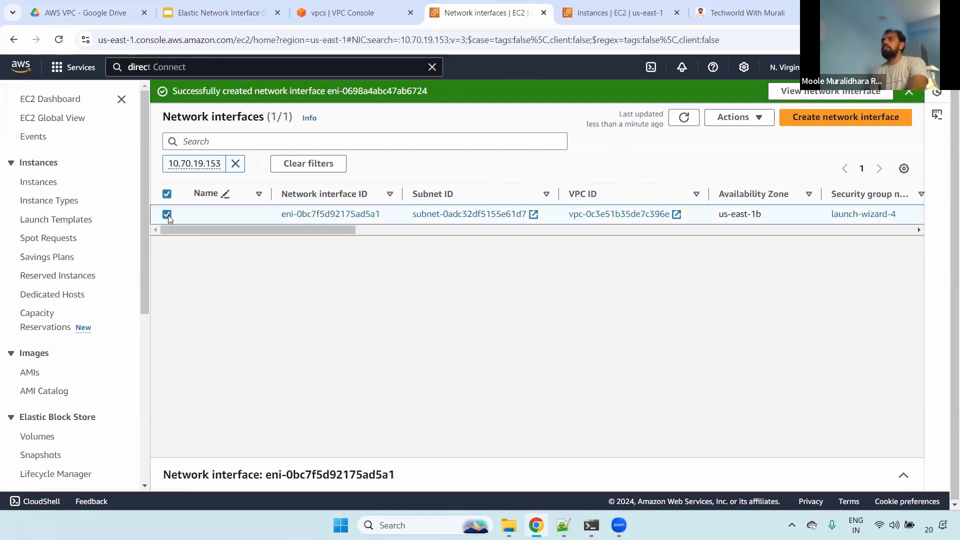
{"action": "left_click", "coordinate": [235, 164]}
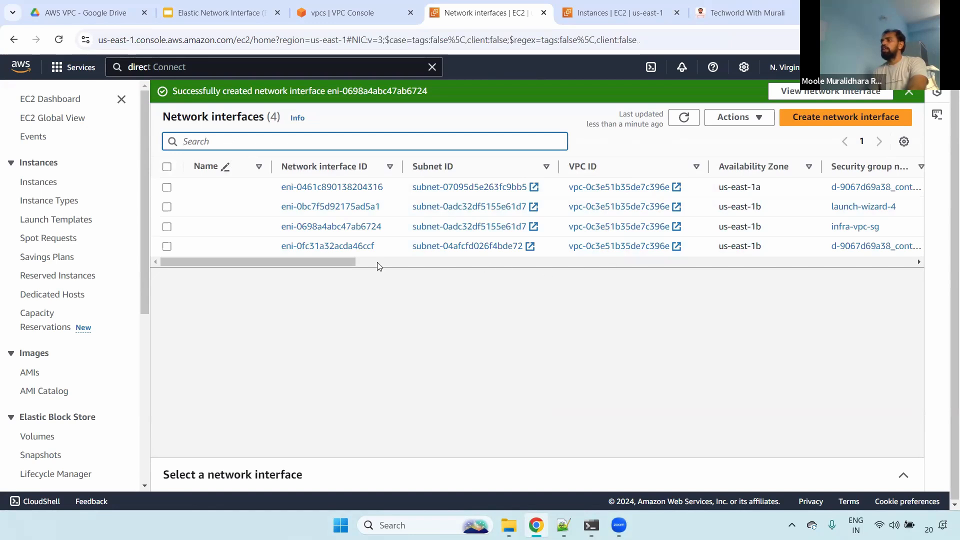
{"action": "left_click", "coordinate": [467, 262]}
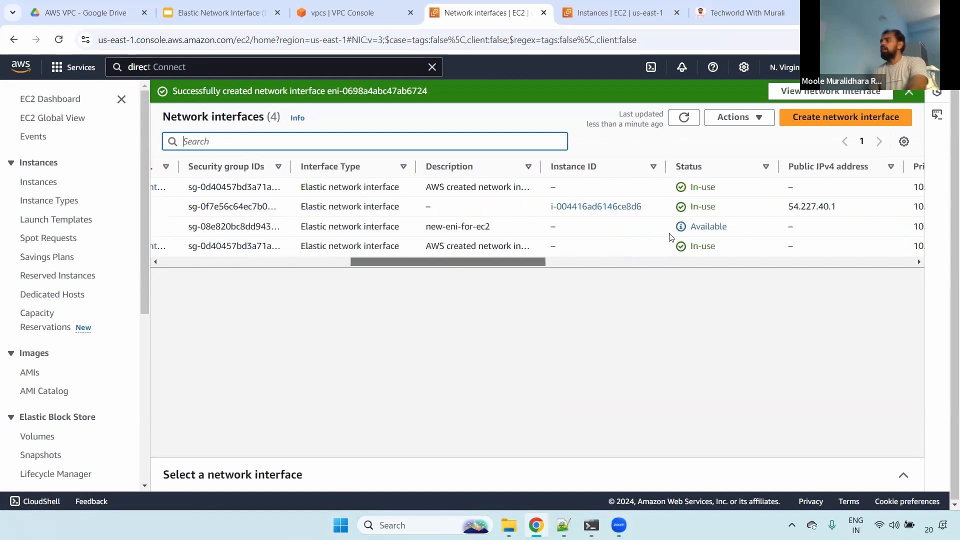
{"action": "left_click_drag", "start_coordinate": [735, 226], "coordinate": [167, 227]}
- Select the new-eni-for-ec2 network interface in the list and open its details
{"action": "left_click", "coordinate": [167, 227]}
{"action": "left_click", "coordinate": [167, 227]}
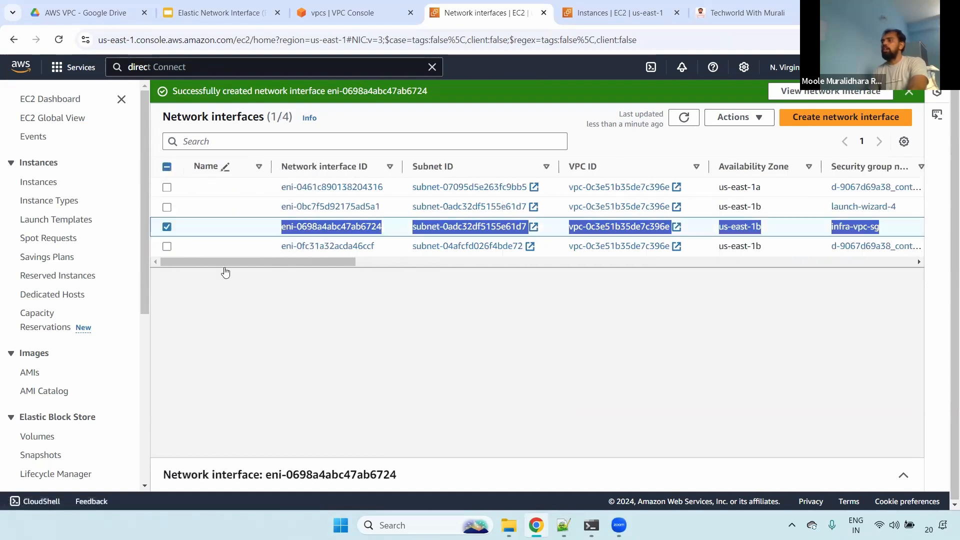
{"action": "left_click", "coordinate": [751, 468]}
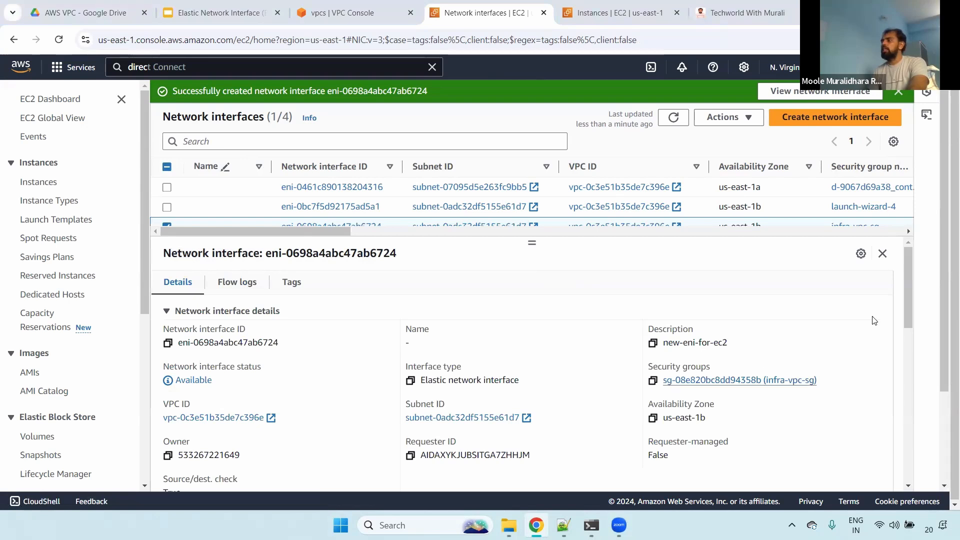
- Check the private IPv4 address of new-eni-for-ec2 in its details and close the details
{"action": "left_click_drag", "start_coordinate": [906, 275], "coordinate": [905, 337]}
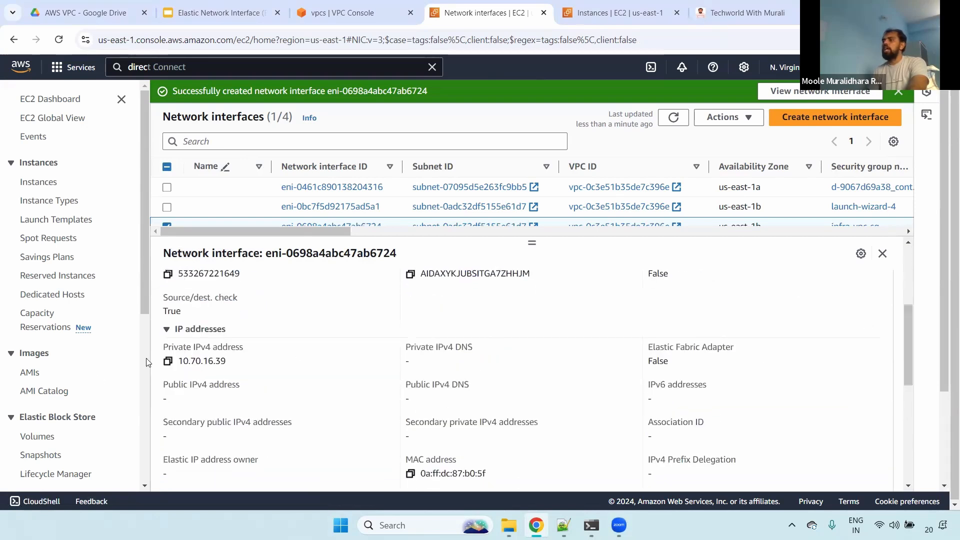
{"action": "left_click_drag", "start_coordinate": [178, 361], "coordinate": [242, 364]}
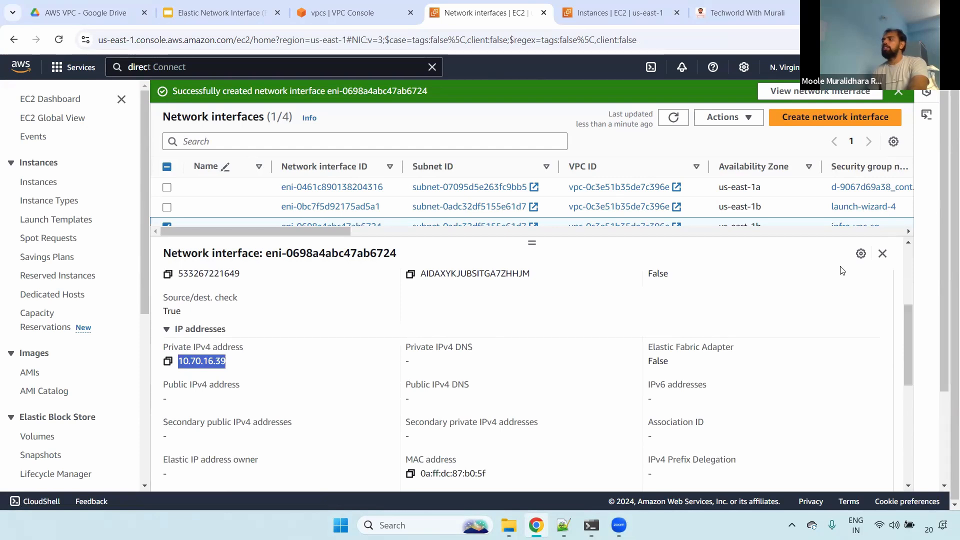
{"action": "left_click", "coordinate": [882, 253]}
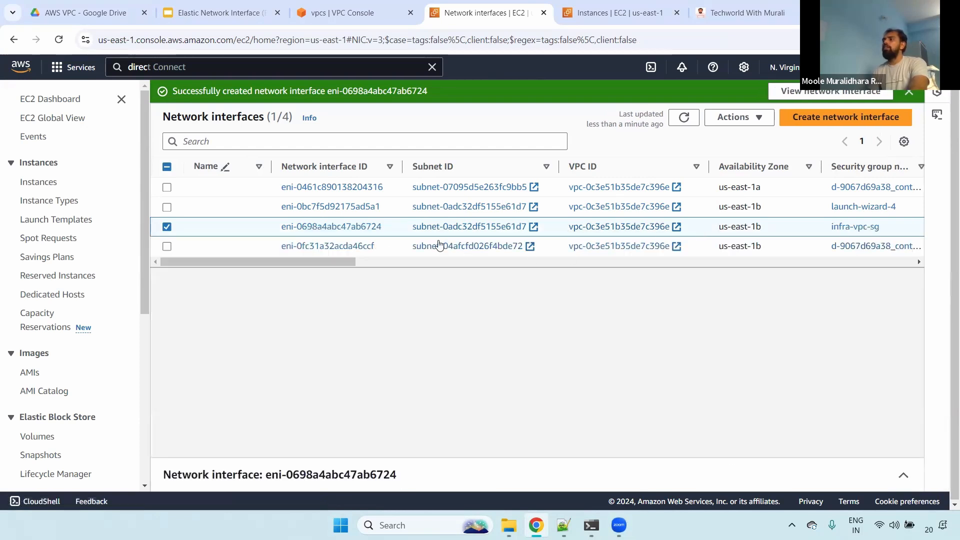
- Attach the selected network interface to the Infra server instance in Infra-VPC, checking the ENA Express notice before confirming
{"action": "left_click", "coordinate": [743, 117]}
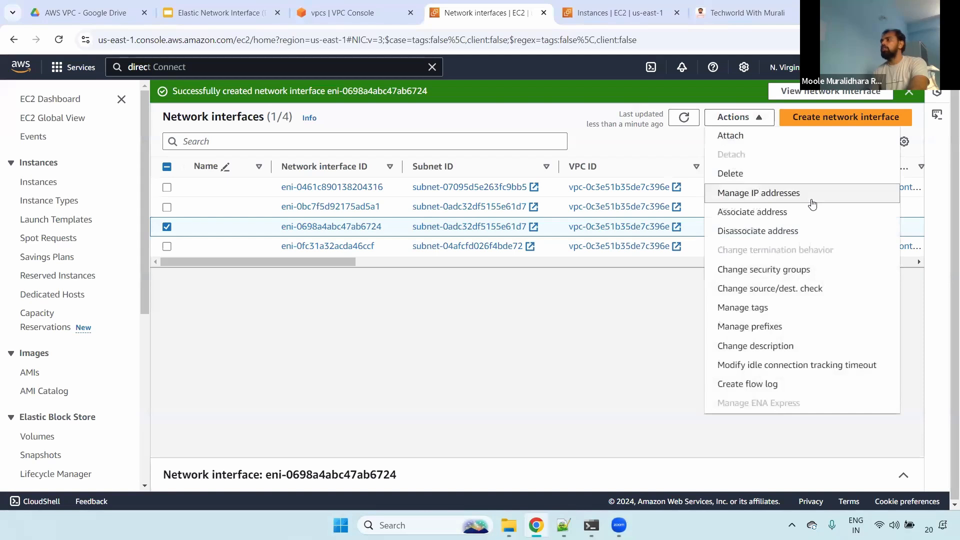
{"action": "left_click", "coordinate": [744, 139]}
{"action": "left_click", "coordinate": [477, 228]}
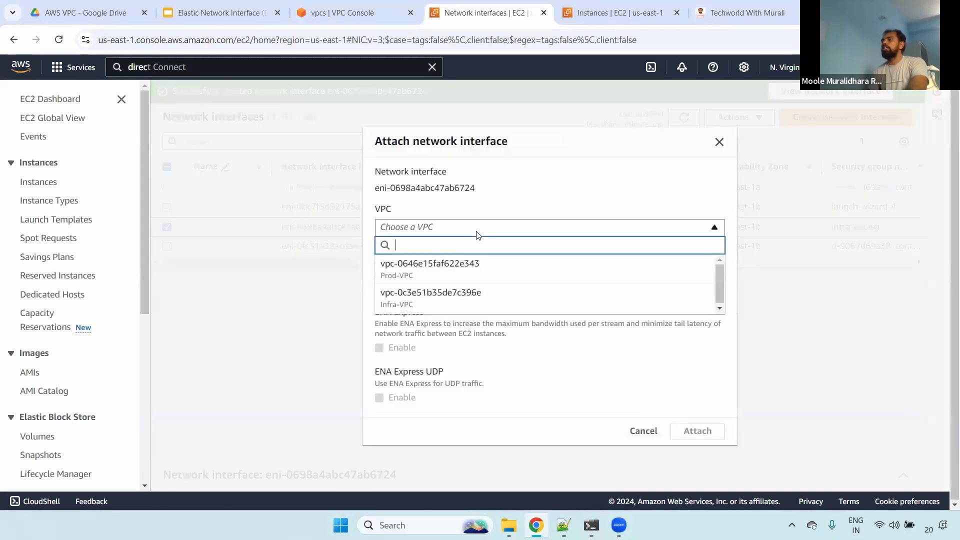
{"action": "left_click", "coordinate": [481, 297]}
{"action": "left_click", "coordinate": [460, 268]}
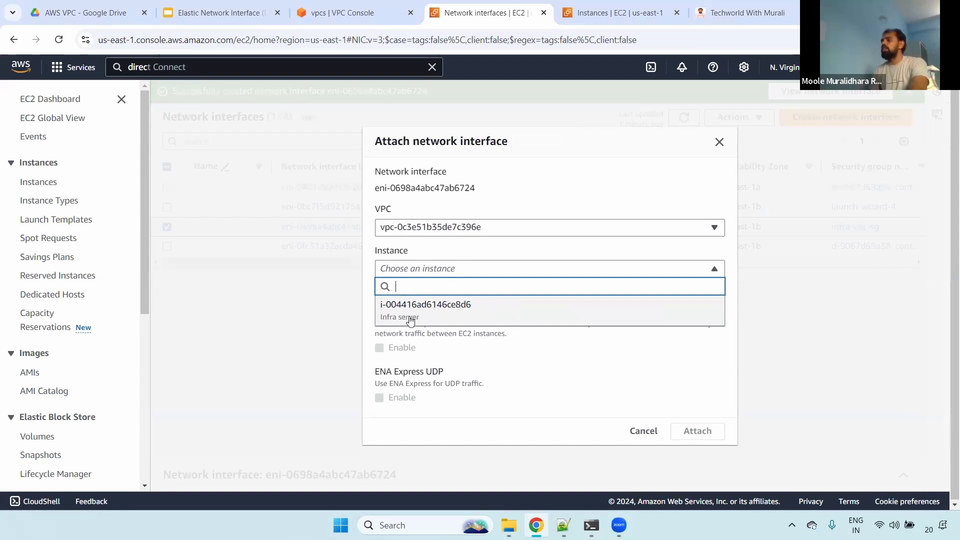
{"action": "left_click", "coordinate": [501, 313]}
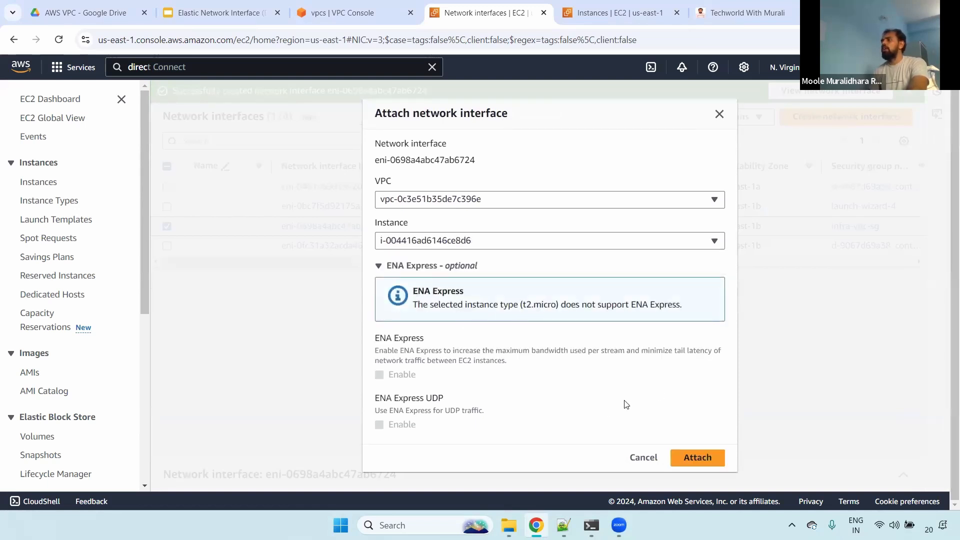
{"action": "triple_click", "coordinate": [445, 292]}
{"action": "left_click_drag", "start_coordinate": [469, 304], "coordinate": [689, 307]}
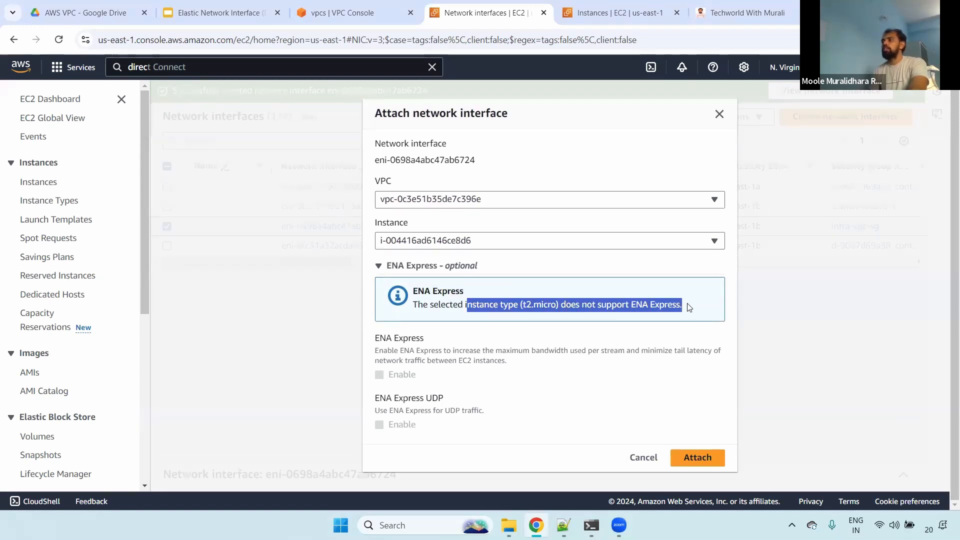
{"action": "left_click", "coordinate": [697, 457]}
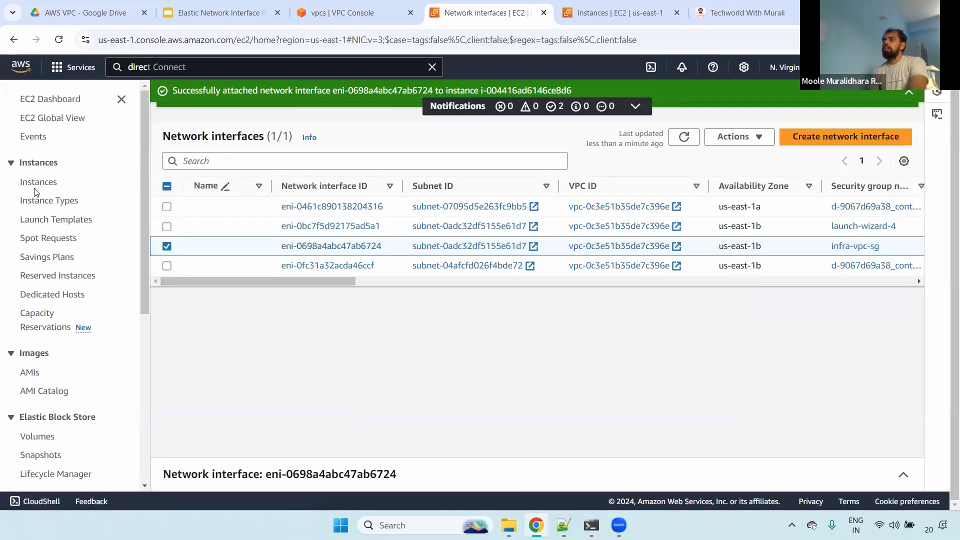
- Refresh the EC2 instances list and check the Infra server's private IPv4 addresses
{"action": "left_click", "coordinate": [595, 7]}
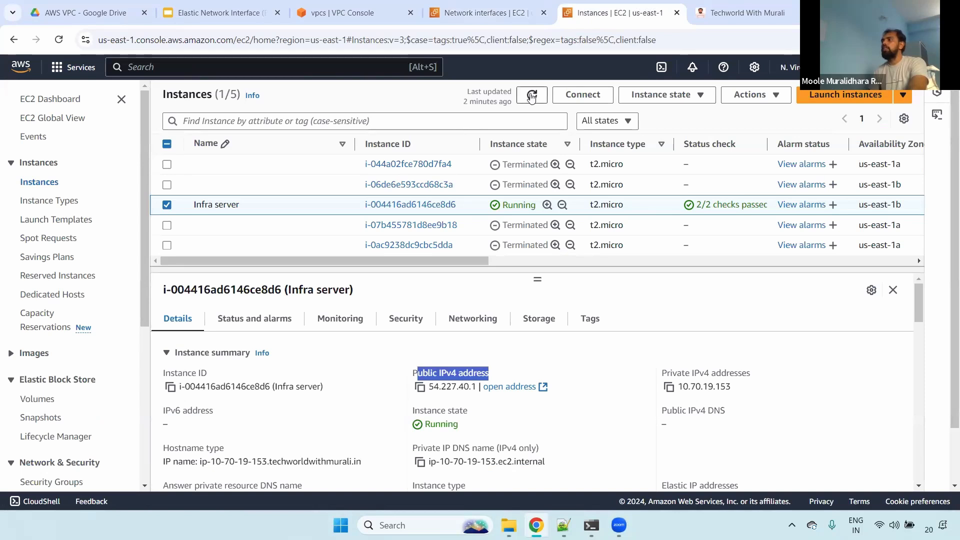
{"action": "left_click_drag", "start_coordinate": [661, 371], "coordinate": [730, 388]}
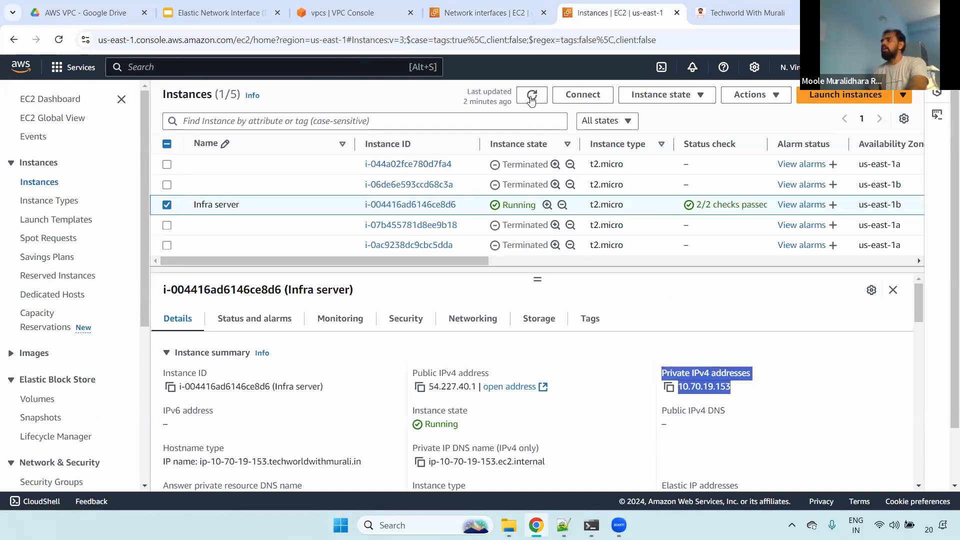
{"action": "left_click", "coordinate": [531, 97]}
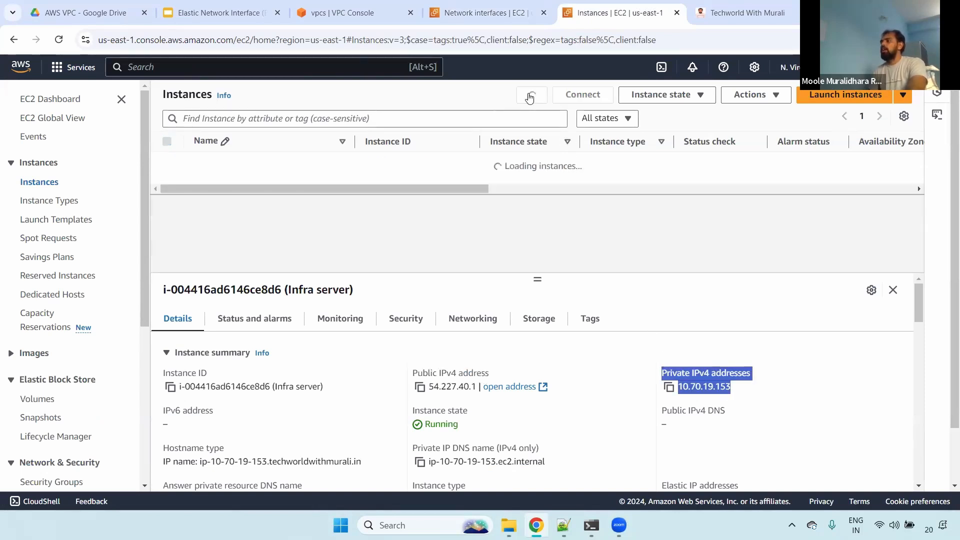
{"action": "left_click", "coordinate": [736, 399]}
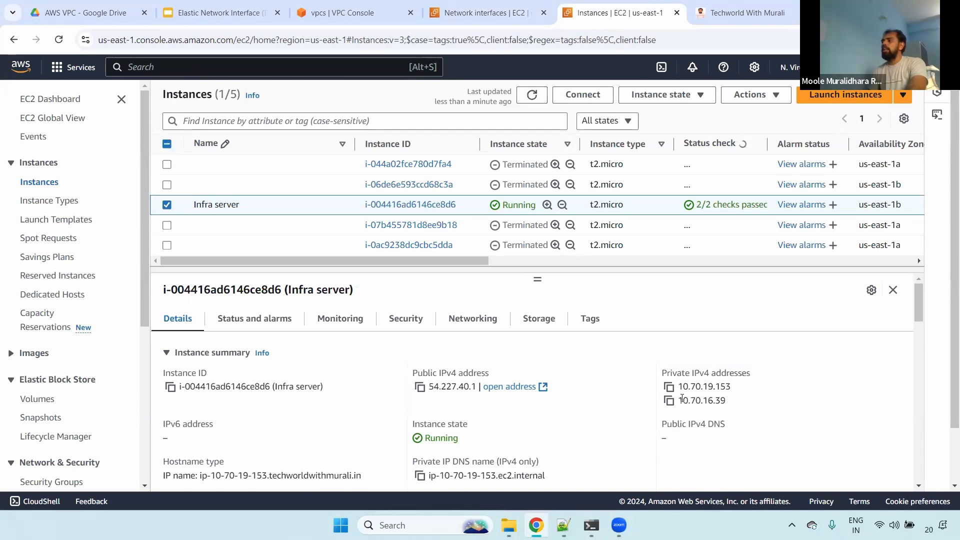
{"action": "left_click_drag", "start_coordinate": [682, 399], "coordinate": [740, 401]}
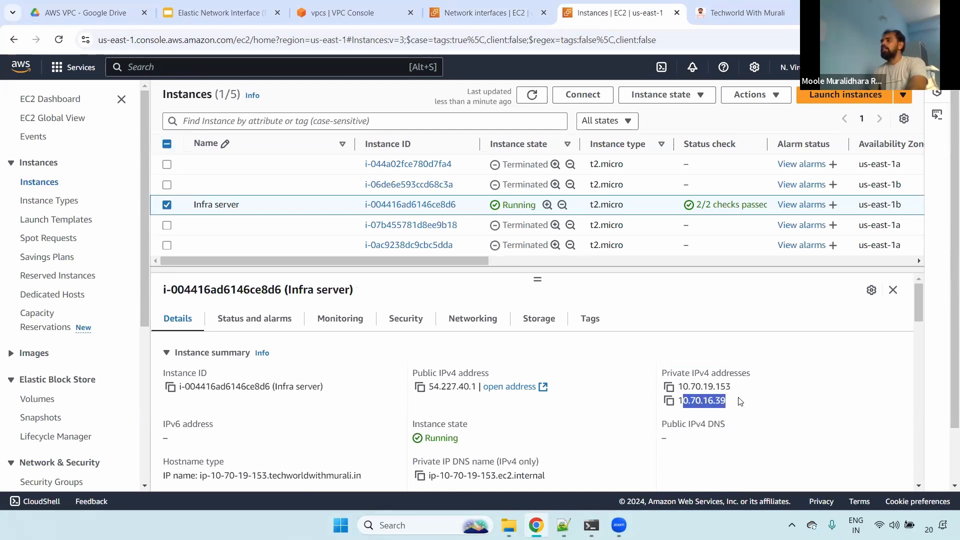
- Review the security details of the Infra server, including its security groups
{"action": "left_click", "coordinate": [406, 320]}
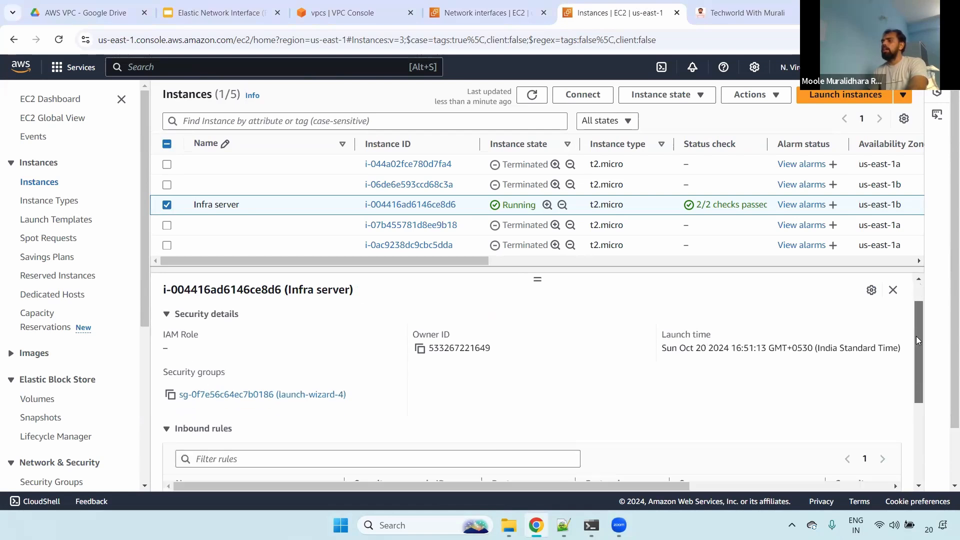
{"action": "scroll", "coordinate": [918, 296], "scroll_direction": "down", "scroll_amount": 2}
{"action": "scroll", "coordinate": [918, 296], "scroll_direction": "up", "scroll_amount": 2}
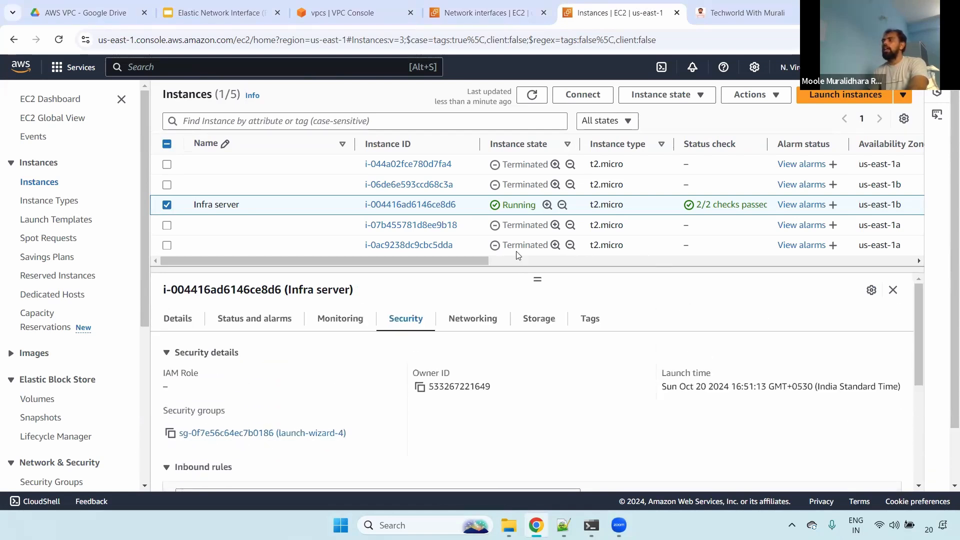
{"action": "left_click_drag", "start_coordinate": [538, 278], "coordinate": [538, 250]}
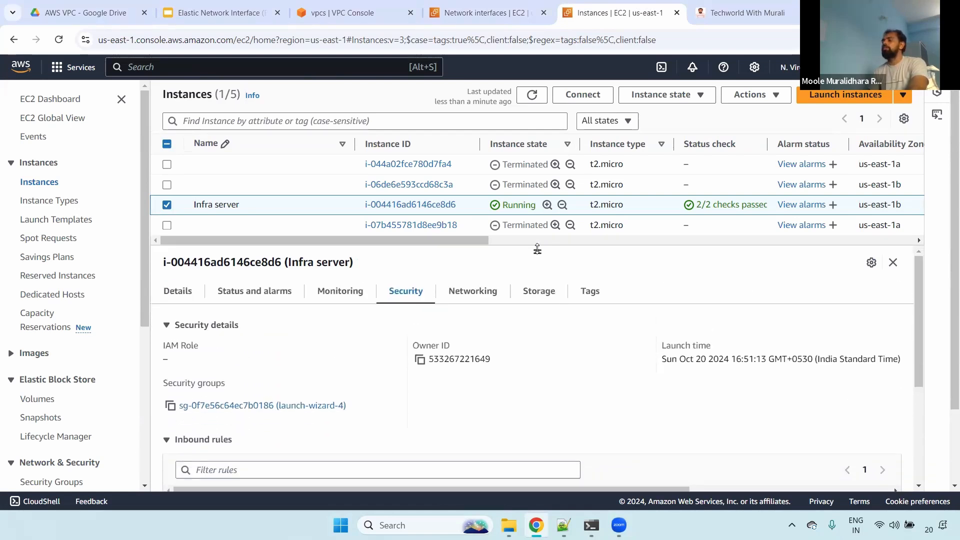
- Go back to the Infra server's instance summary and compare its private IPv4 addresses and Availability Zone
{"action": "left_click", "coordinate": [167, 205]}
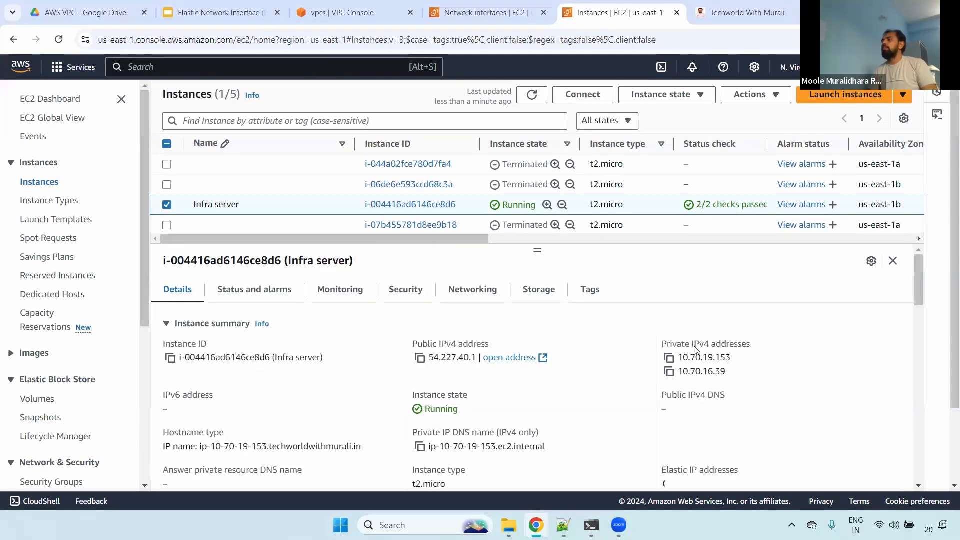
{"action": "left_click_drag", "start_coordinate": [694, 346], "coordinate": [735, 374]}
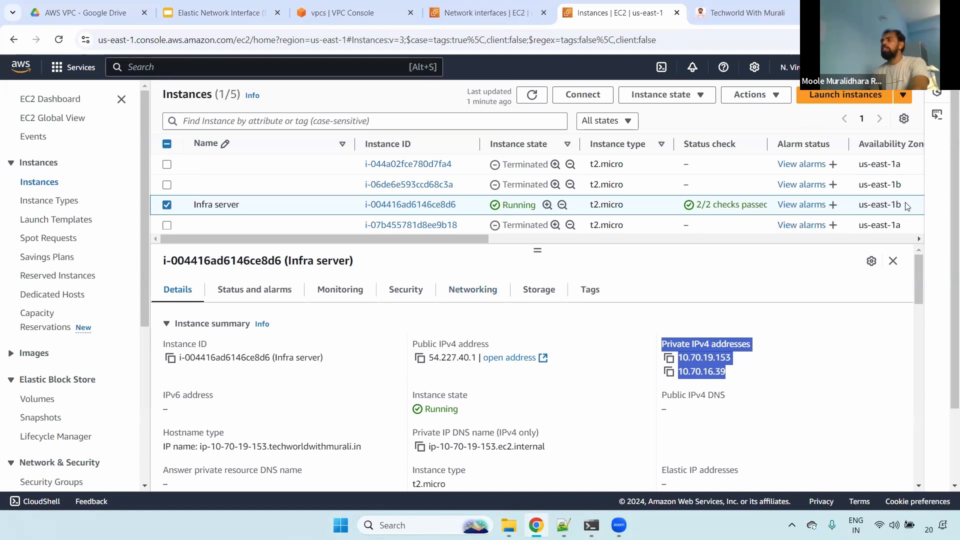
{"action": "left_click_drag", "start_coordinate": [907, 206], "coordinate": [856, 207]}
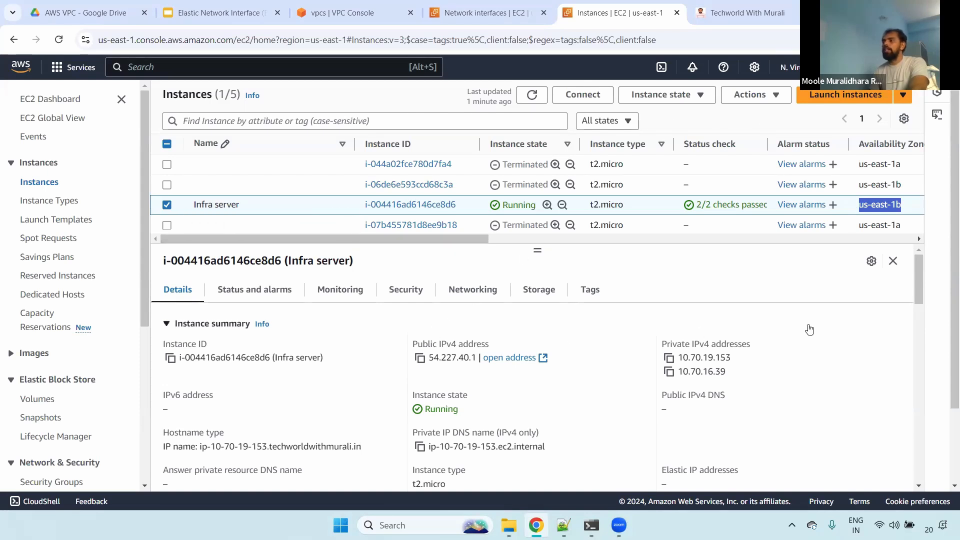
- Look back through the Elastic Network Interface slides, view the Prefix Lists introduction slide and exit the slideshow
{"action": "left_click", "coordinate": [215, 12]}
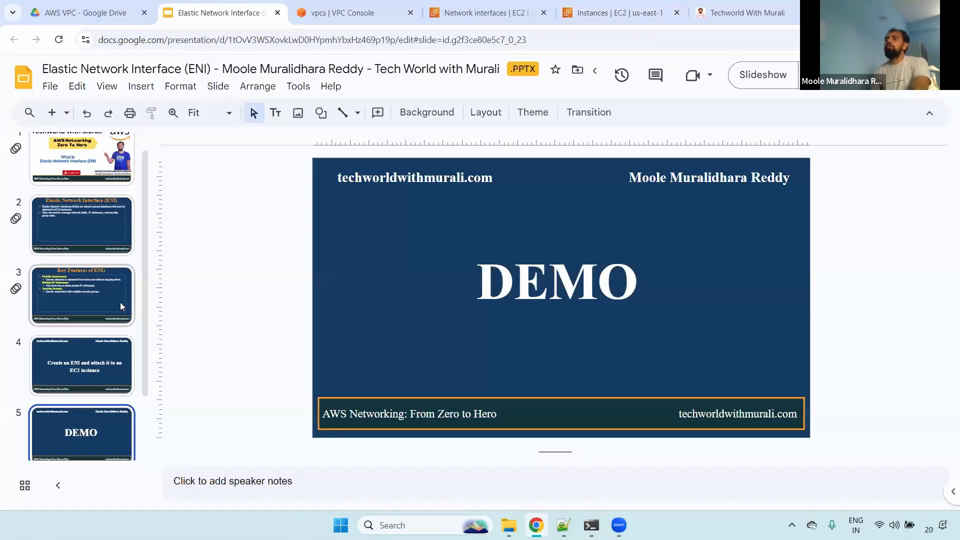
{"action": "left_click_drag", "start_coordinate": [141, 234], "coordinate": [142, 292]}
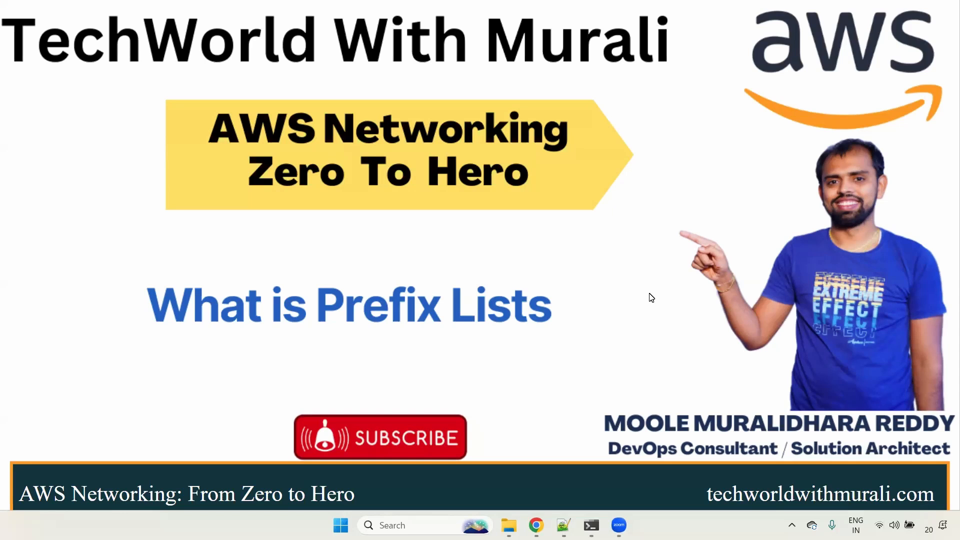
{"action": "left_click", "coordinate": [637, 349]}
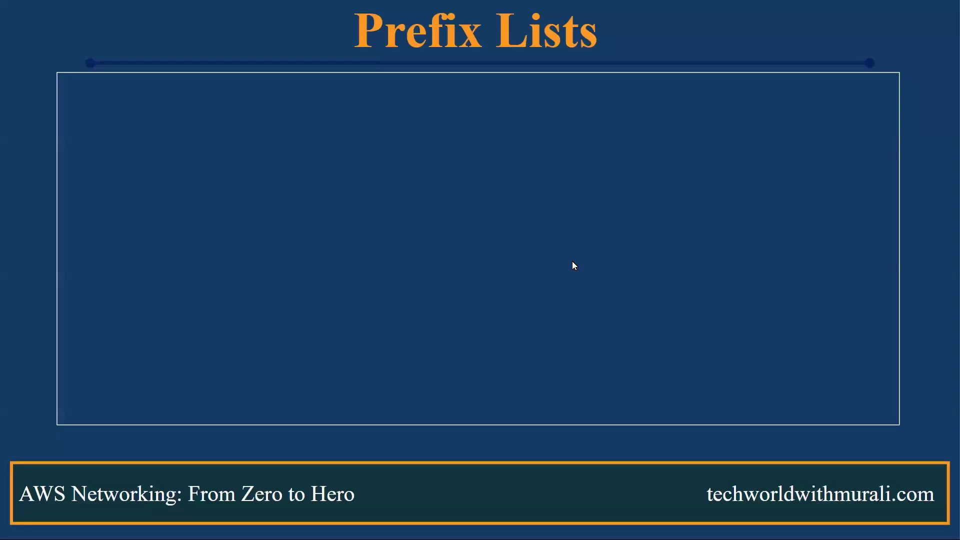
{"action": "key", "text": "Escape"}
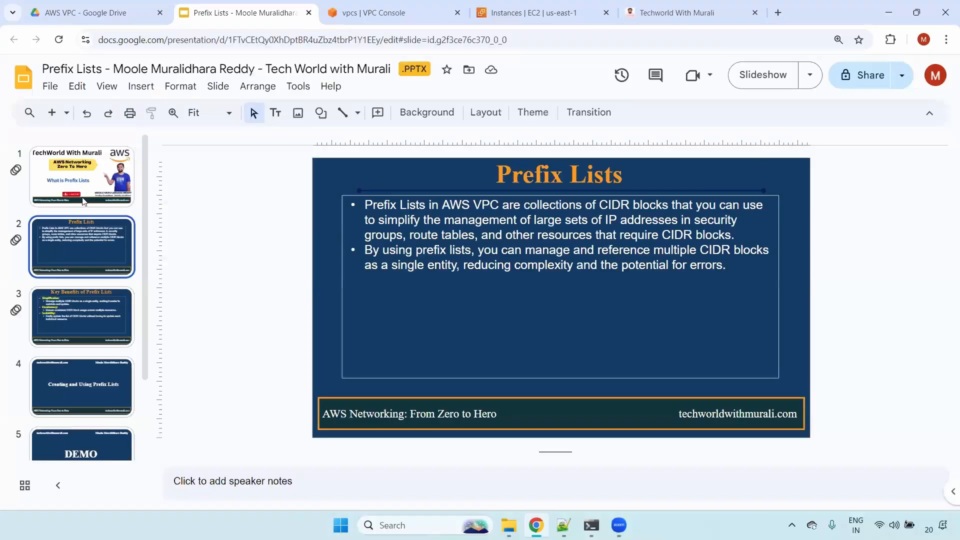
- Open the infra-vpc-sg security group from the Infra server's security details and start editing its inbound rules
{"action": "left_click", "coordinate": [533, 12]}
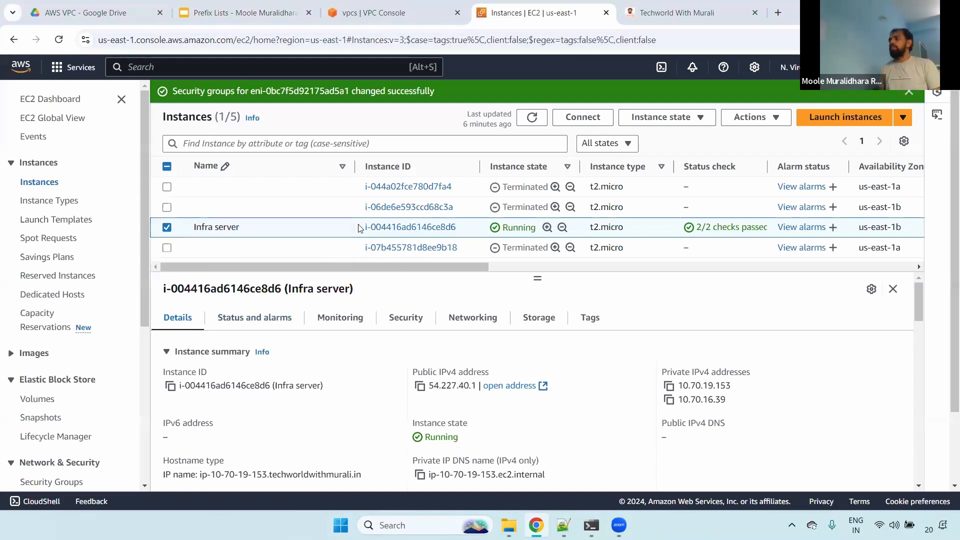
{"action": "left_click", "coordinate": [405, 317]}
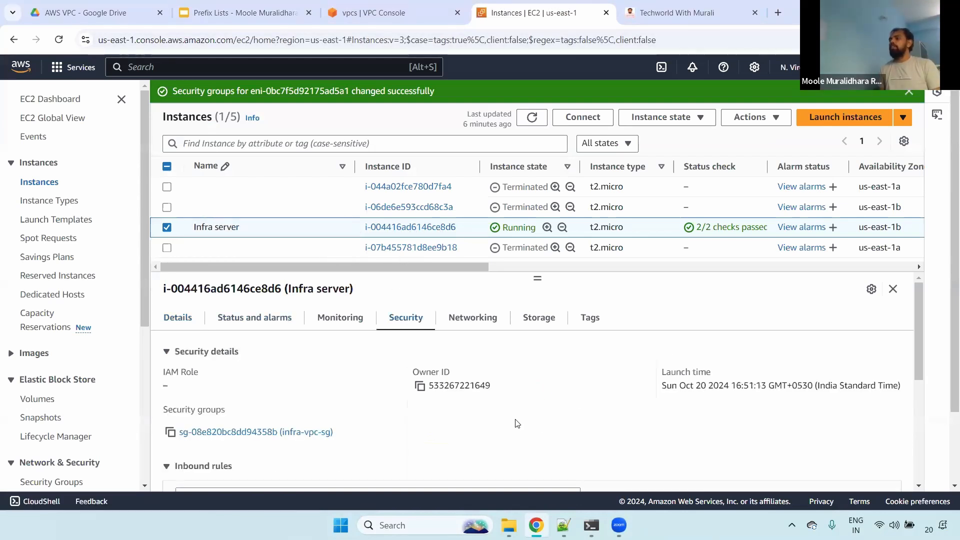
{"action": "left_click", "coordinate": [319, 432]}
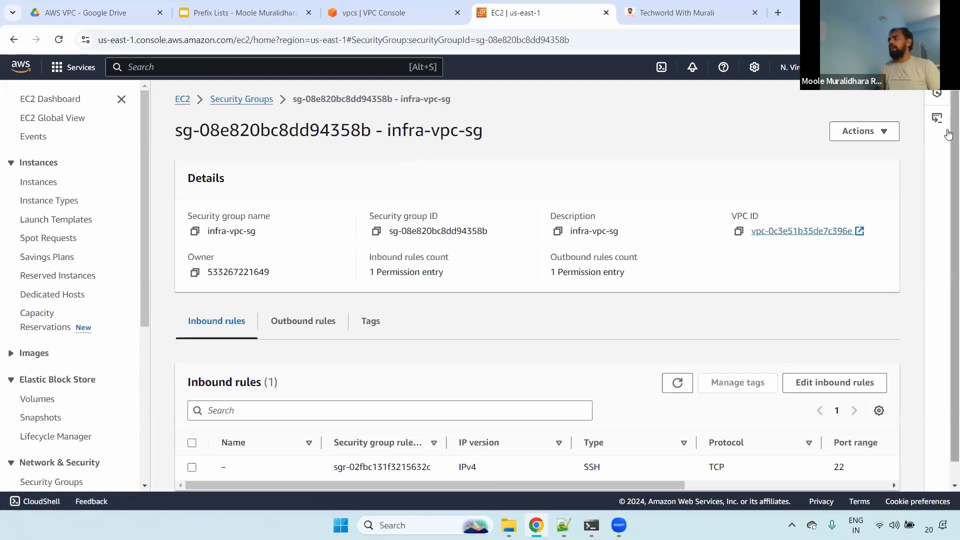
{"action": "scroll", "coordinate": [948, 134], "scroll_direction": "down", "scroll_amount": 1}
{"action": "left_click", "coordinate": [822, 362]}
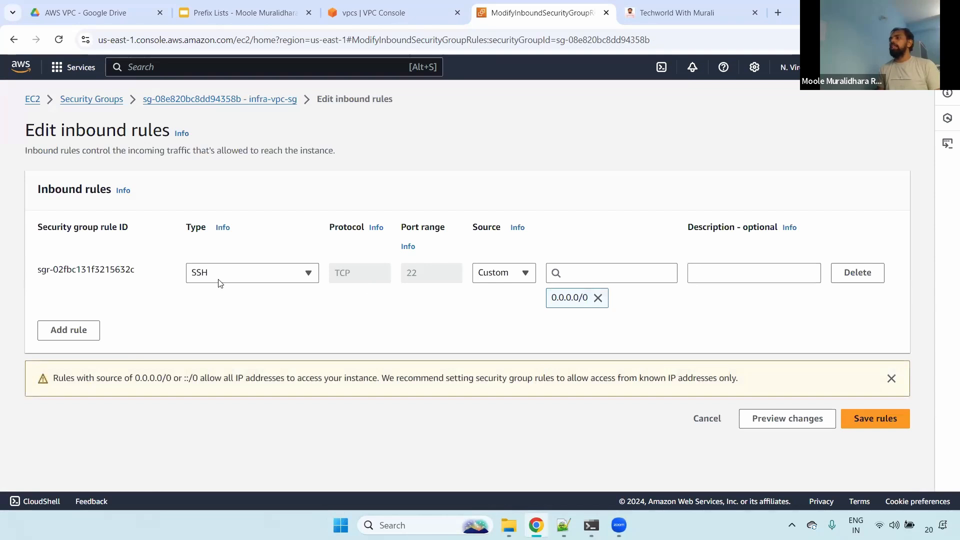
- Replace the SSH rule's 0.0.0.0/0 source with the CIDR block 10.0.0.0/8
{"action": "left_click_drag", "start_coordinate": [552, 297], "coordinate": [595, 296]}
{"action": "left_click", "coordinate": [598, 298]}
{"action": "left_click", "coordinate": [594, 278]}
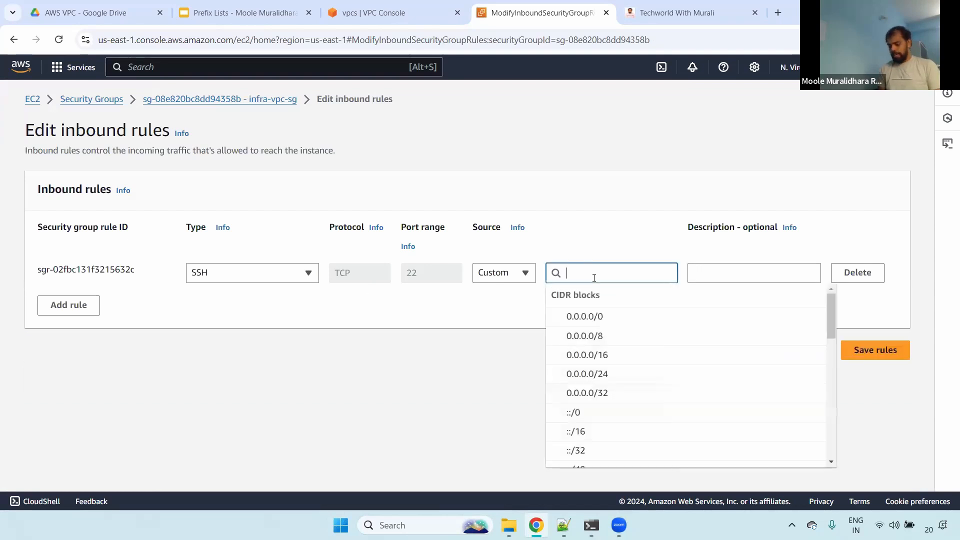
{"action": "type", "text": "10"}
{"action": "left_click", "coordinate": [598, 334]}
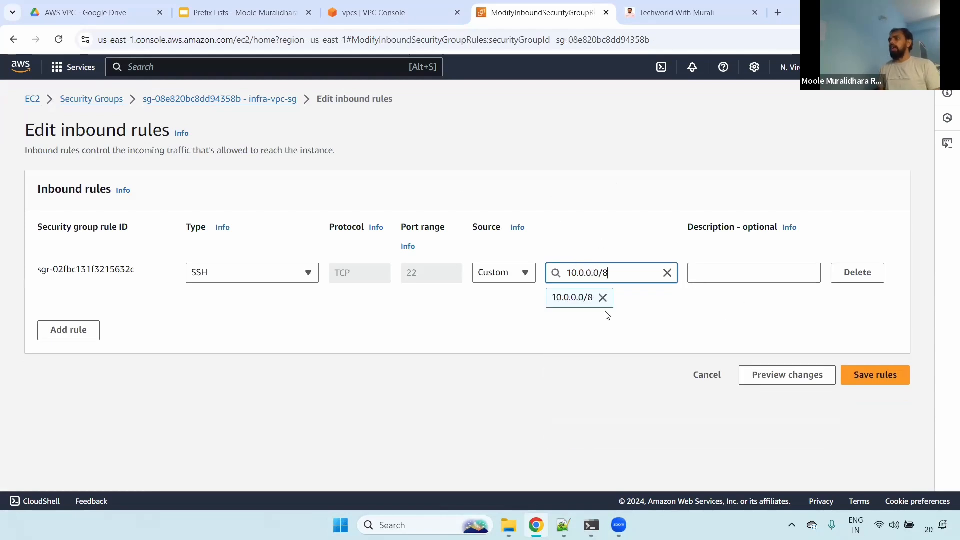
{"action": "left_click", "coordinate": [502, 145]}
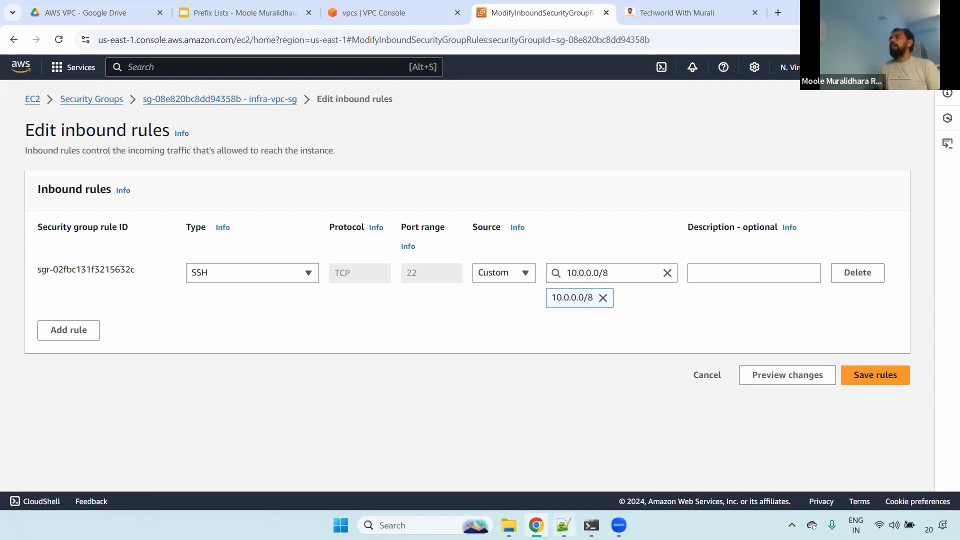
- Switch to the Notepad++ notes and highlight the list of /32 IP addresses under the port line
{"action": "left_click", "coordinate": [563, 525]}
{"action": "key", "text": "alt+Tab"}
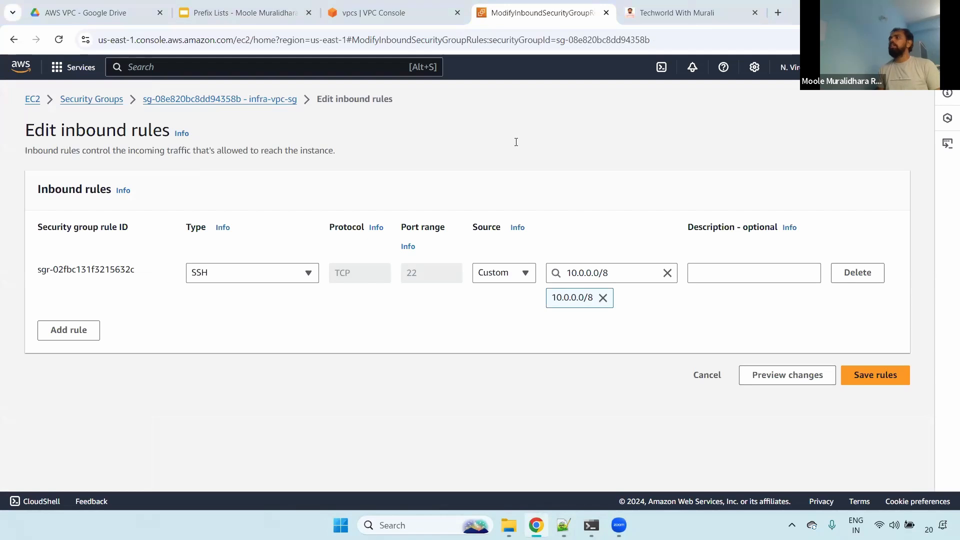
{"action": "key", "text": "alt+Tab"}
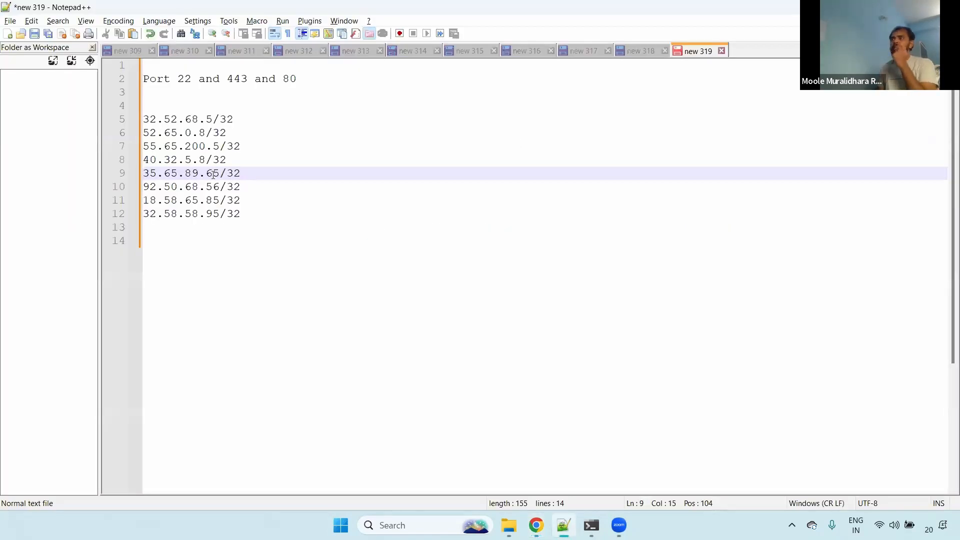
{"action": "left_click_drag", "start_coordinate": [245, 200], "coordinate": [143, 119]}
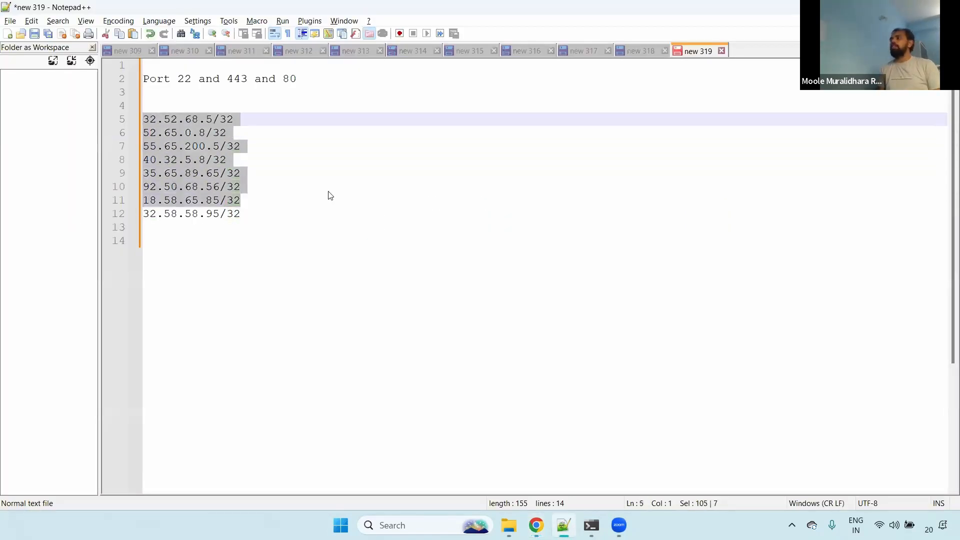
{"action": "left_click_drag", "start_coordinate": [283, 211], "coordinate": [142, 119]}
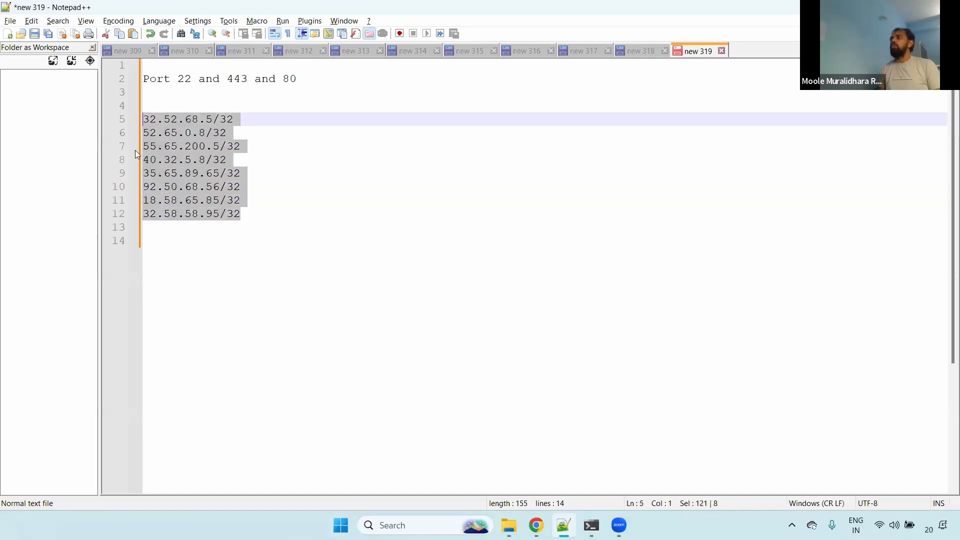
- Switch to Chrome and search Google in a new tab for "what is my public ip"
{"action": "left_click", "coordinate": [536, 524]}
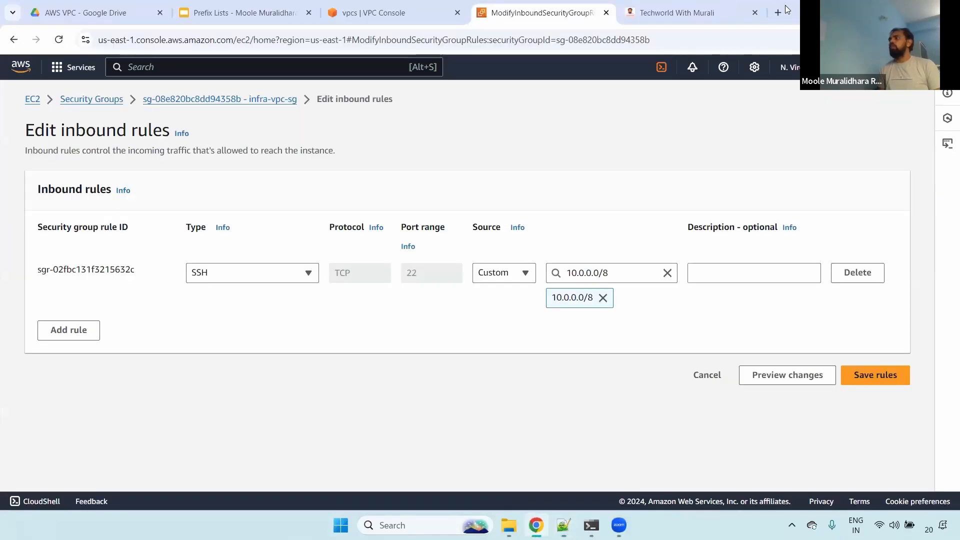
{"action": "left_click", "coordinate": [782, 12]}
{"action": "type", "text": "goo"}
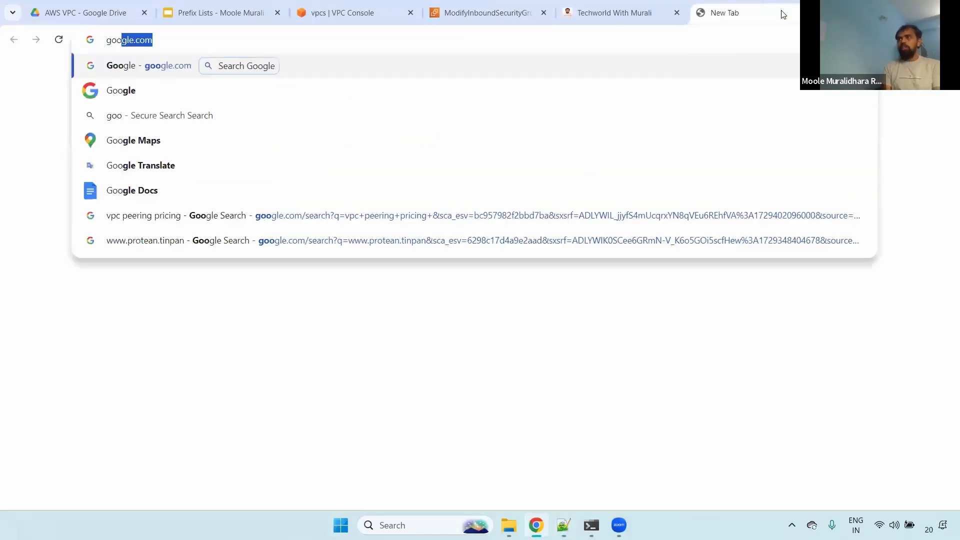
{"action": "key", "text": "Return"}
{"action": "type", "text": "what u"}
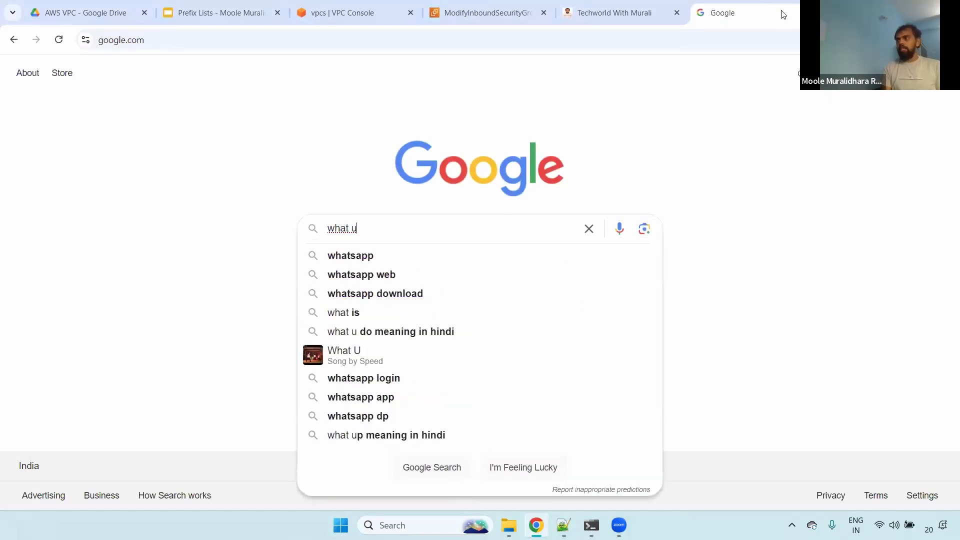
{"action": "key", "text": "BackSpace"}
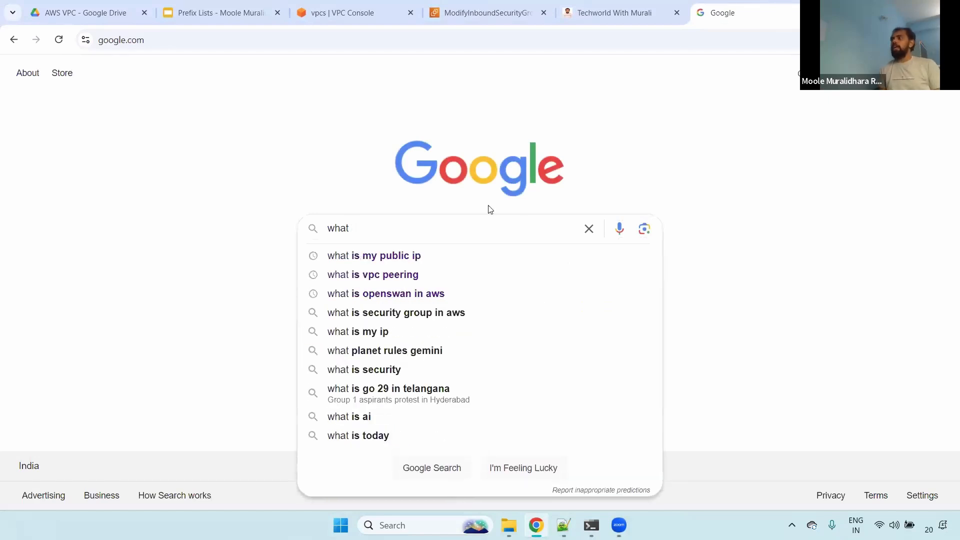
{"action": "left_click", "coordinate": [435, 255]}
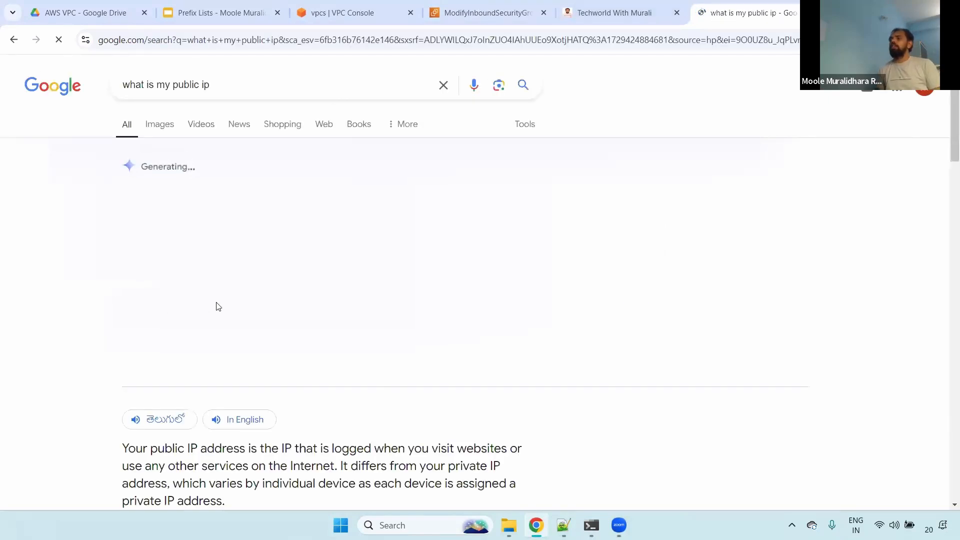
- Open the What Is My IP Address website from the search results and highlight the public IPv4 address
{"action": "scroll", "coordinate": [946, 139], "scroll_direction": "down", "scroll_amount": 10}
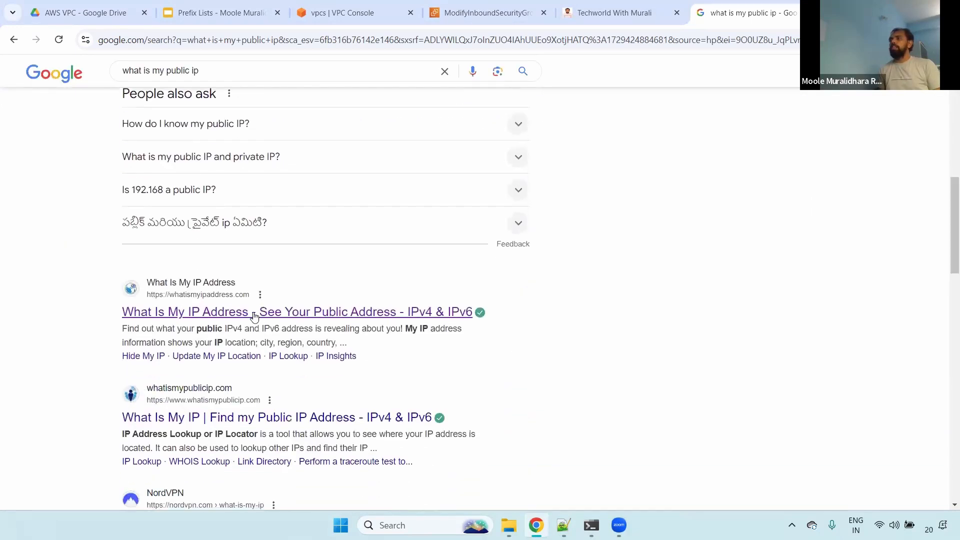
{"action": "left_click", "coordinate": [275, 311]}
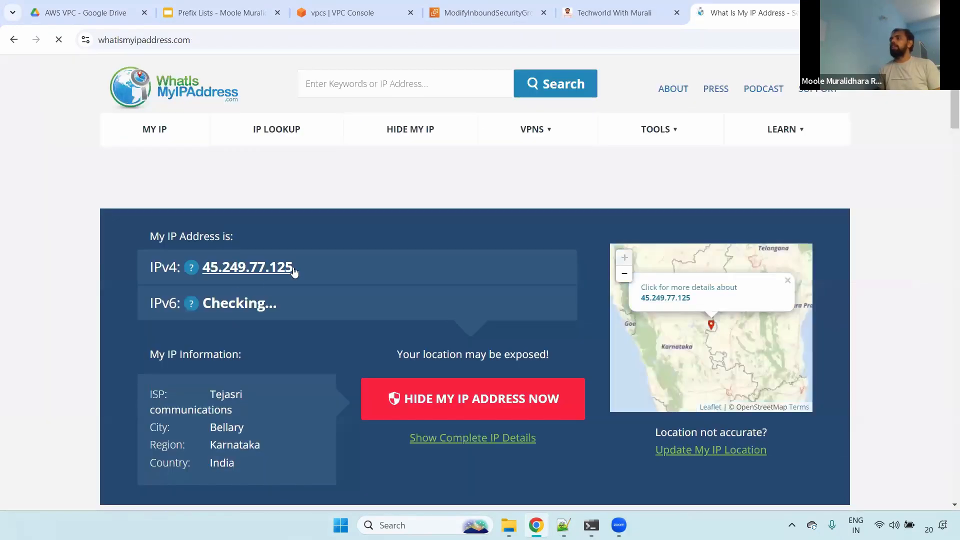
{"action": "left_click_drag", "start_coordinate": [295, 270], "coordinate": [206, 270]}
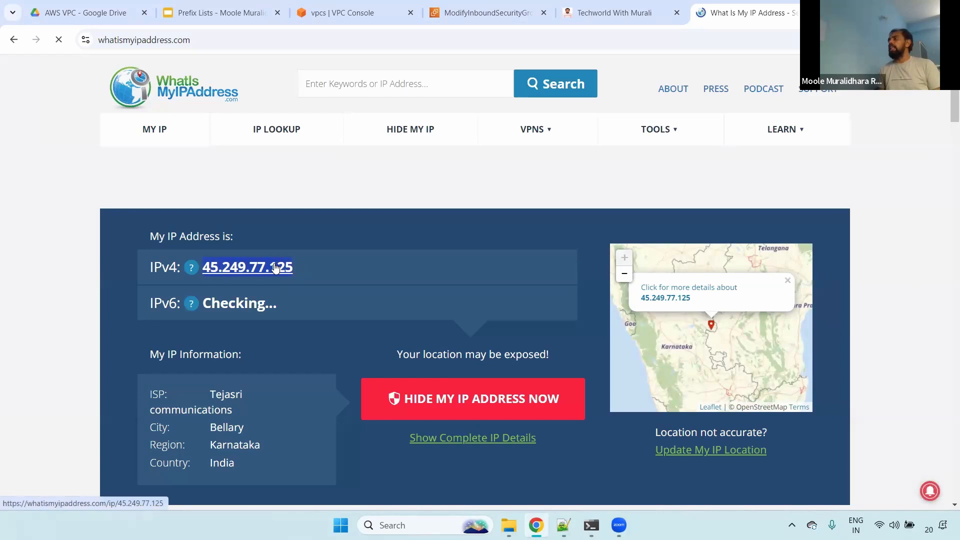
- Switch to the Notepad++ notes and highlight the whole list of /32 addresses to compare with the public IP
{"action": "key", "text": "alt+Tab"}
{"action": "left_click_drag", "start_coordinate": [209, 120], "coordinate": [252, 168]}
{"action": "left_click_drag", "start_coordinate": [245, 213], "coordinate": [127, 118]}
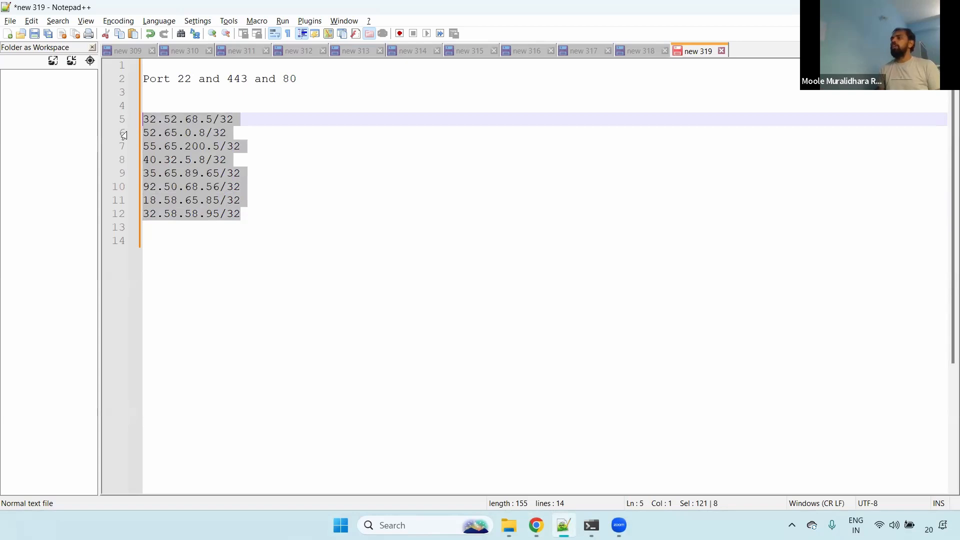
{"action": "left_click", "coordinate": [262, 202]}
{"action": "left_click_drag", "start_coordinate": [242, 214], "coordinate": [144, 118]}
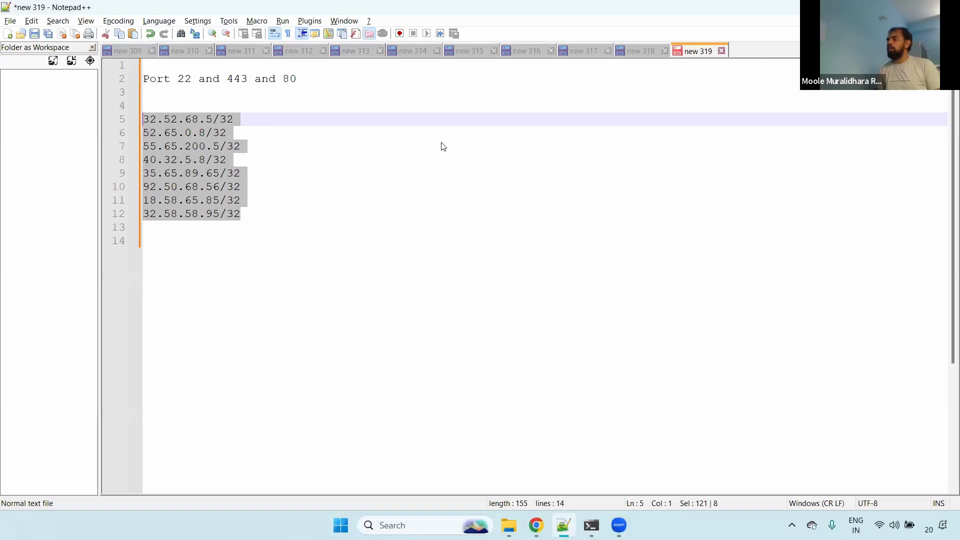
{"action": "left_click", "coordinate": [260, 190]}
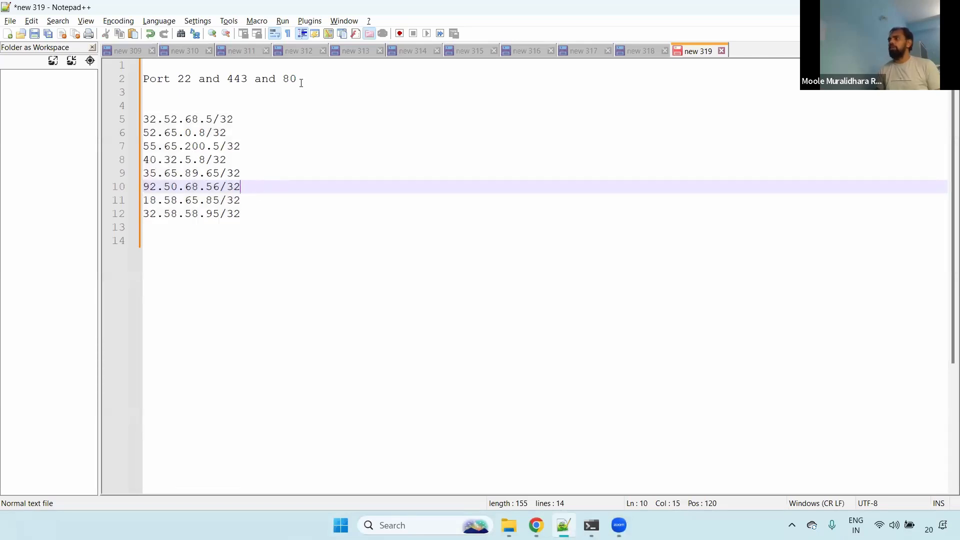
- Highlight the "Port 22 and 443 and 80" line in the notes, followed by the IP address list below it
{"action": "left_click_drag", "start_coordinate": [306, 78], "coordinate": [140, 81]}
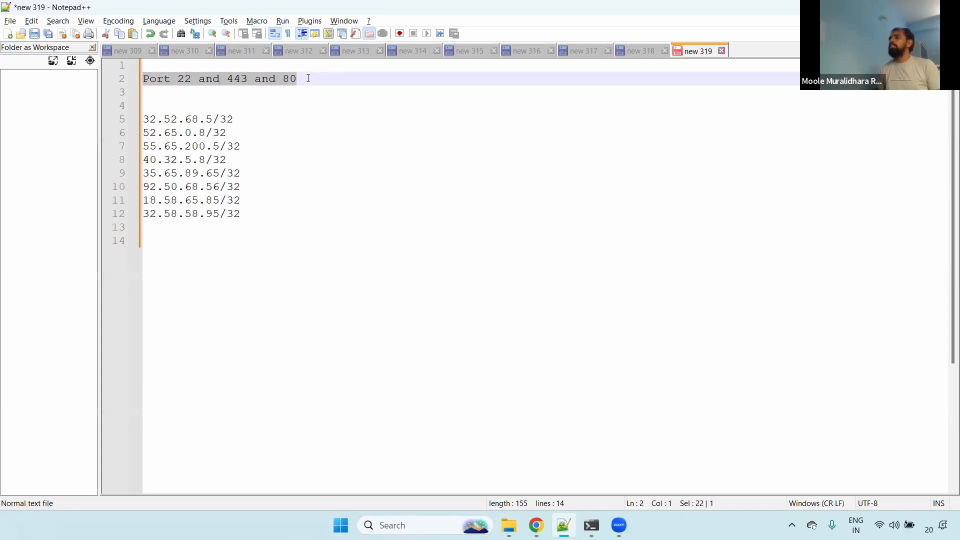
{"action": "left_click_drag", "start_coordinate": [308, 78], "coordinate": [128, 81]}
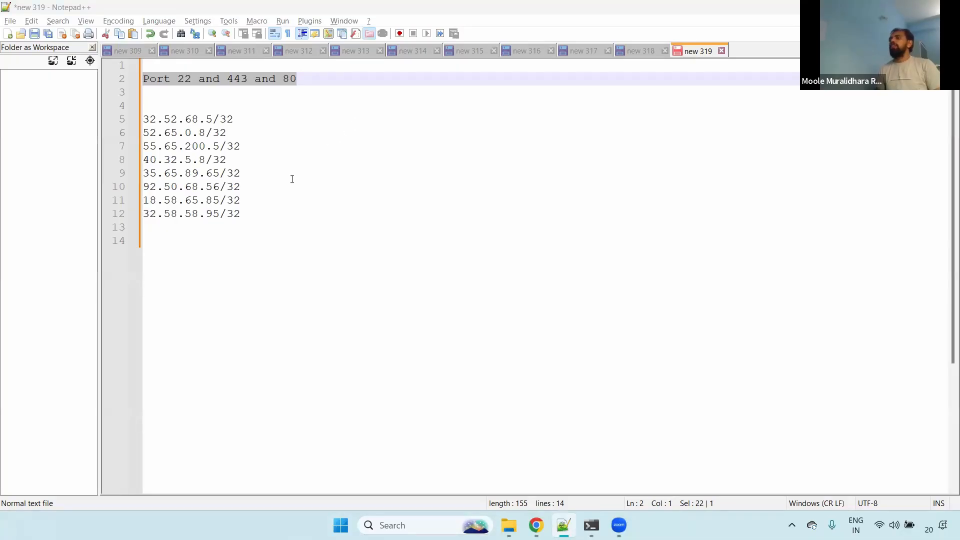
{"action": "left_click_drag", "start_coordinate": [255, 212], "coordinate": [123, 120]}
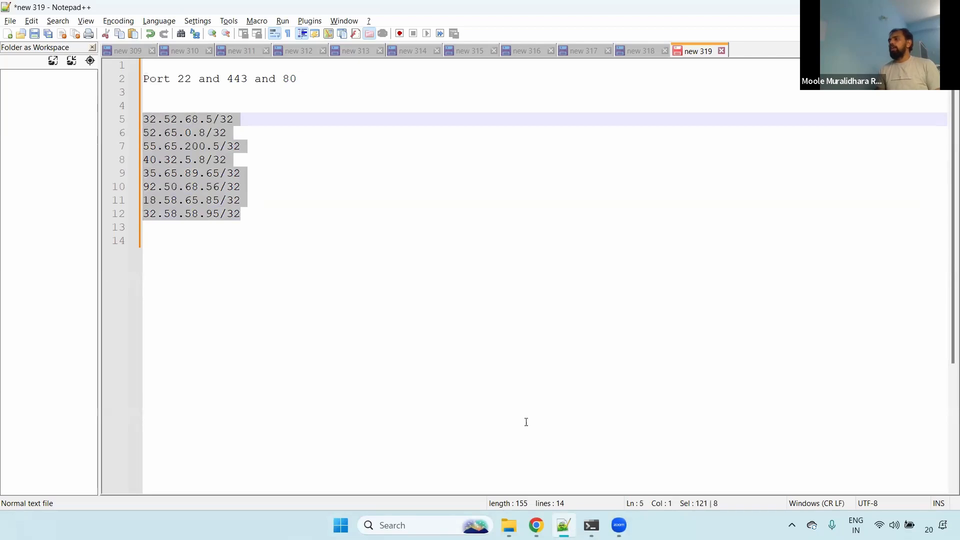
- Switch to the infra-vpc-sg inbound rules in Chrome and add a second rule of type SSH
{"action": "left_click", "coordinate": [536, 525]}
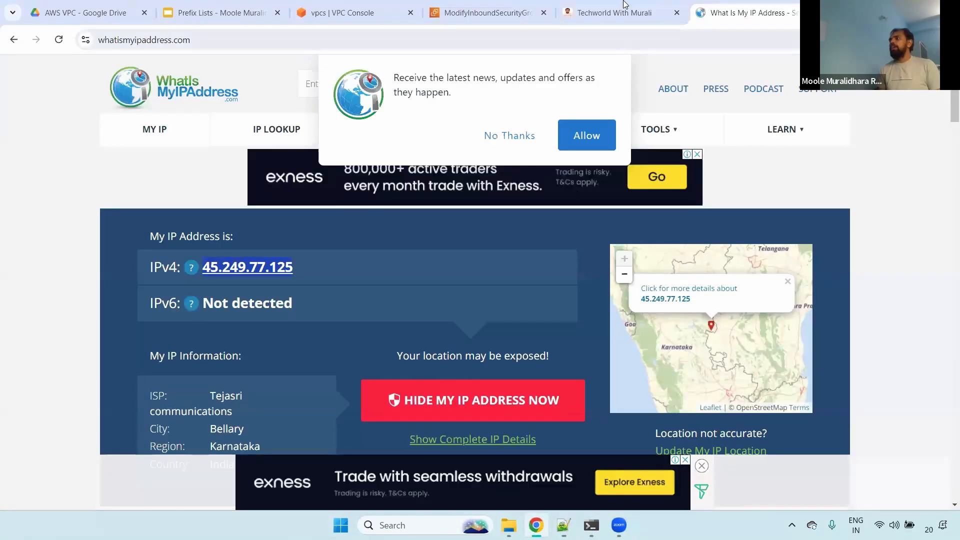
{"action": "left_click", "coordinate": [484, 11]}
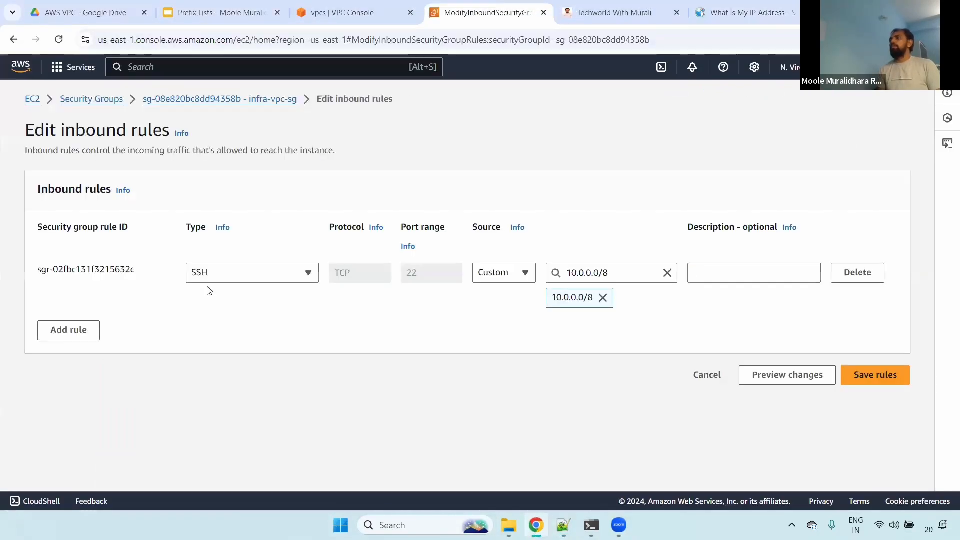
{"action": "left_click", "coordinate": [70, 330]}
{"action": "left_click", "coordinate": [236, 322]}
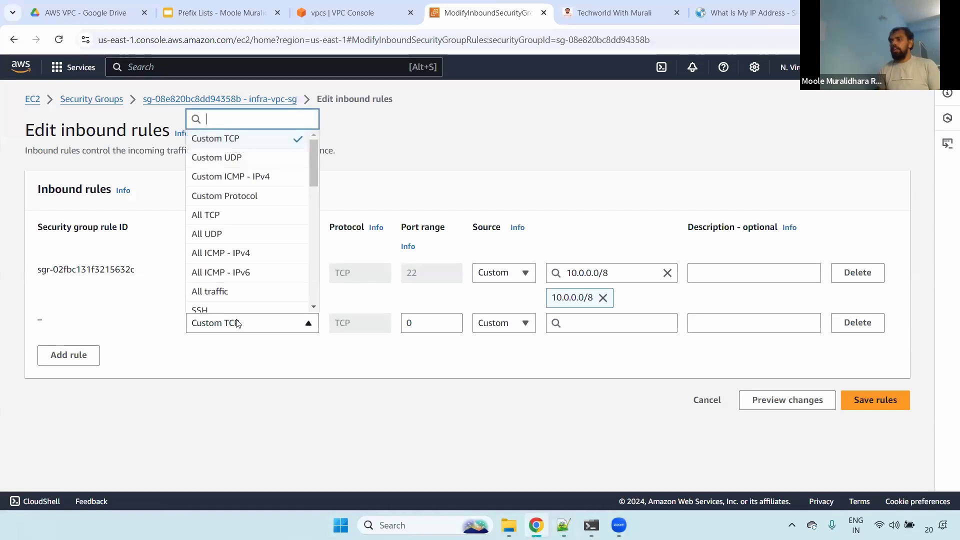
{"action": "type", "text": "ssh"}
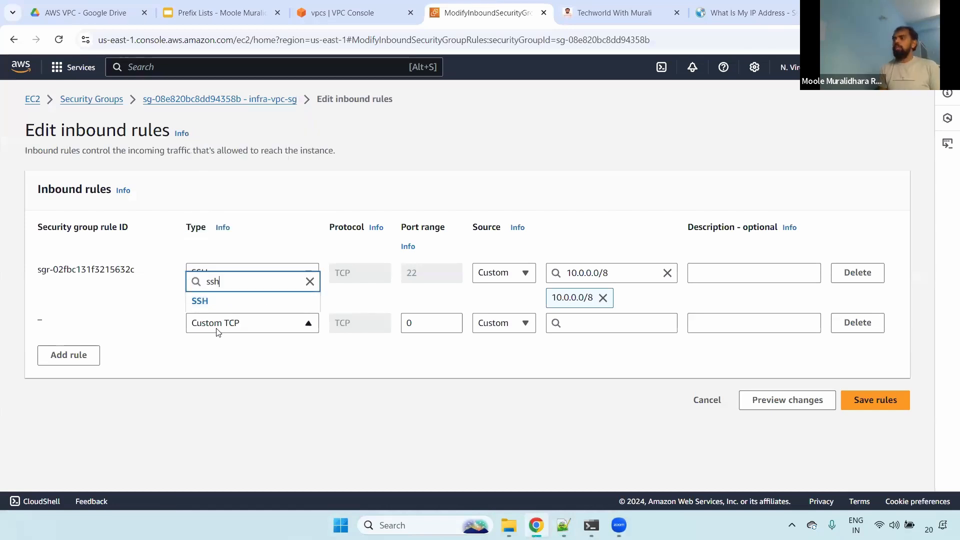
{"action": "left_click", "coordinate": [233, 305]}
{"action": "left_click", "coordinate": [500, 323]}
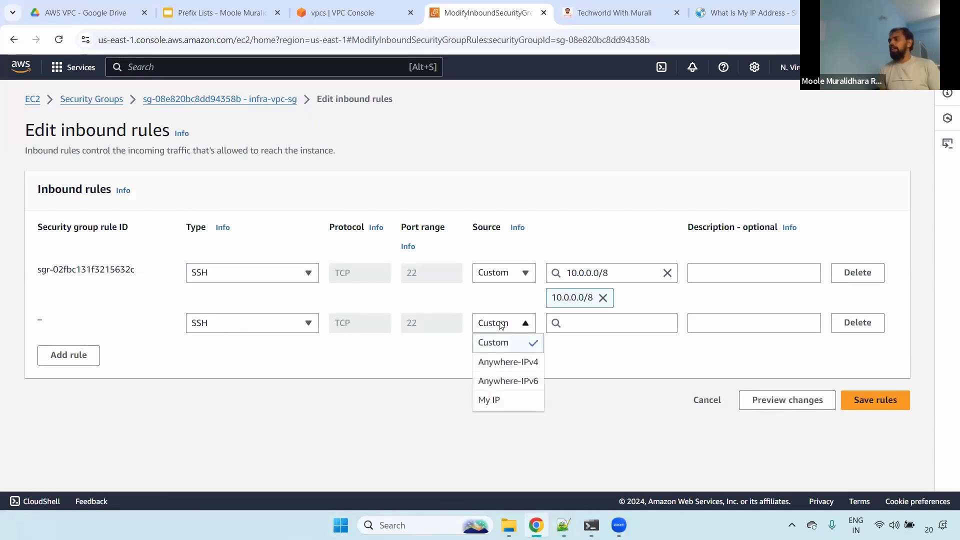
{"action": "left_click", "coordinate": [600, 323]}
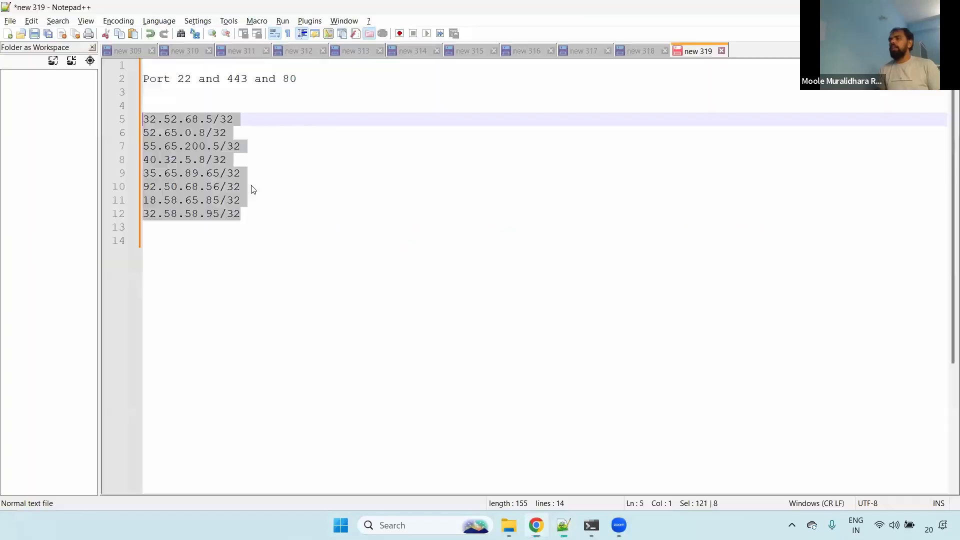
{"action": "key", "text": "alt+Tab"}
{"action": "left_click", "coordinate": [245, 134]}
{"action": "left_click_drag", "start_coordinate": [242, 120], "coordinate": [105, 123]}
{"action": "key", "text": "ctrl+c"}
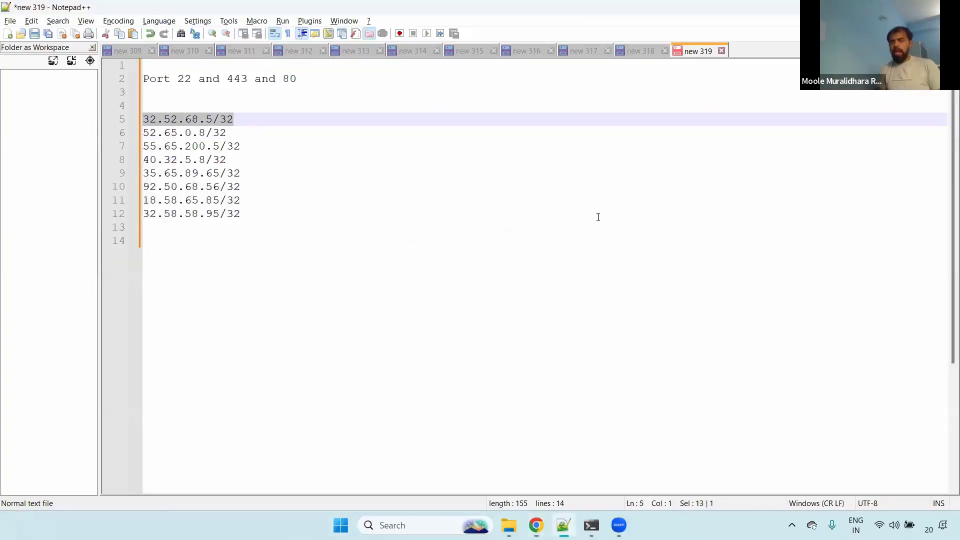
{"action": "key", "text": "alt+Tab"}
{"action": "key", "text": "ctrl+v"}
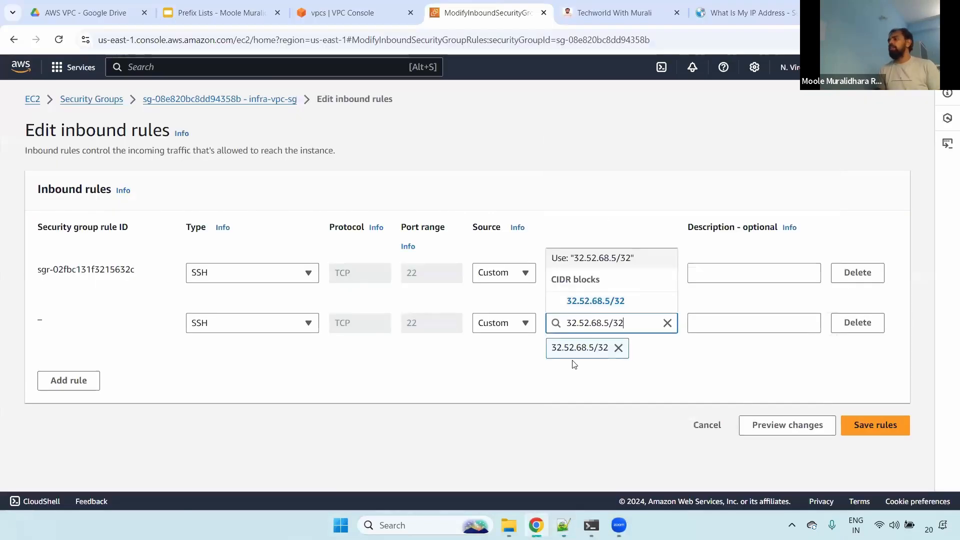
{"action": "left_click", "coordinate": [590, 310]}
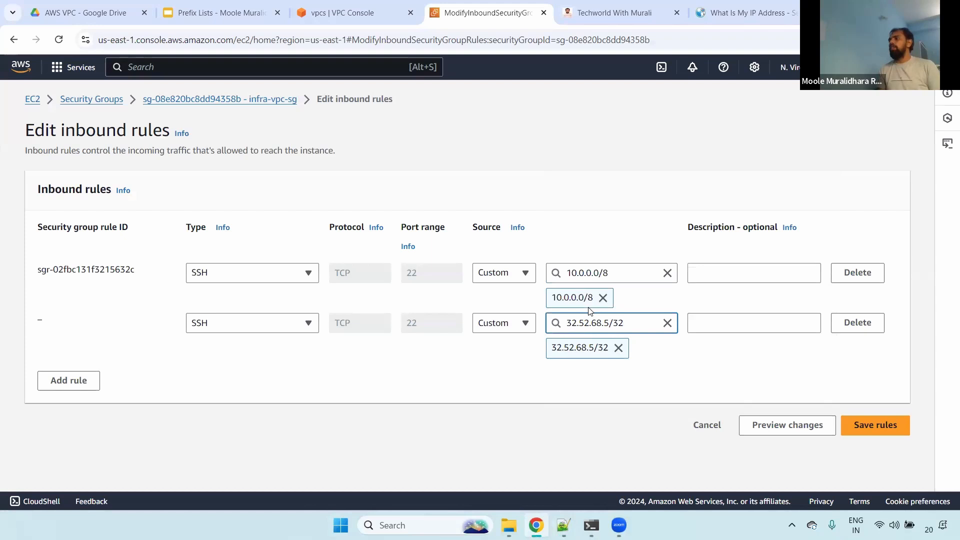
- Return to the Notepad++ notes and highlight the full IP list, its first three addresses and further entries
{"action": "key", "text": "alt+Tab"}
{"action": "left_click", "coordinate": [226, 214]}
{"action": "left_click_drag", "start_coordinate": [247, 214], "coordinate": [103, 124]}
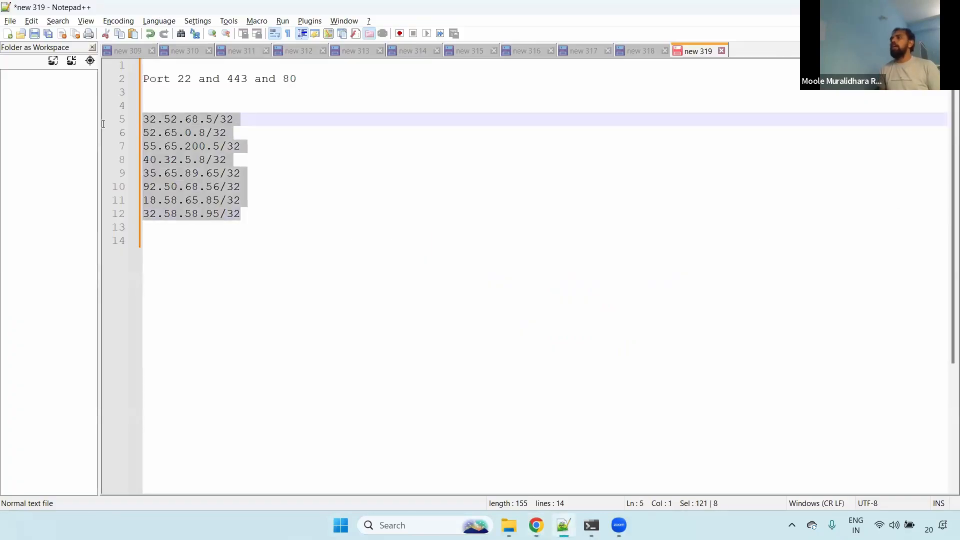
{"action": "left_click", "coordinate": [239, 133]}
{"action": "left_click_drag", "start_coordinate": [244, 146], "coordinate": [143, 119]}
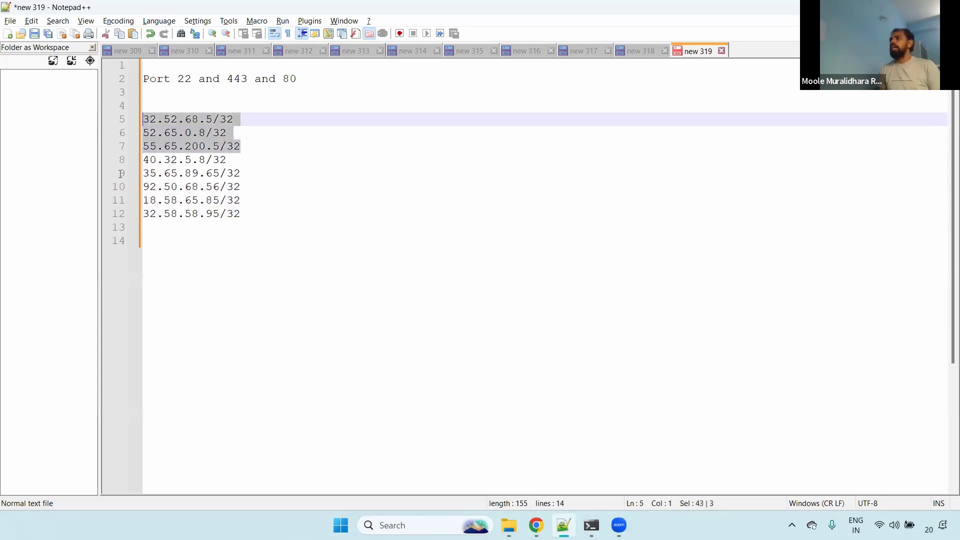
{"action": "left_click_drag", "start_coordinate": [244, 187], "coordinate": [143, 173]}
{"action": "left_click", "coordinate": [200, 227]}
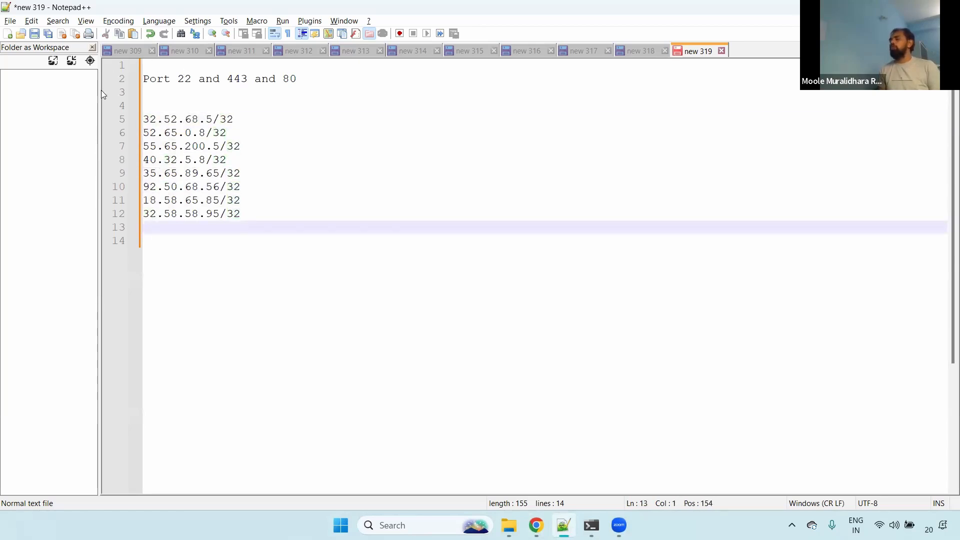
- Highlight ports 22, 443 and 80 and the IP list in the notes, and review the new SSH rule's source in Chrome
{"action": "left_click_drag", "start_coordinate": [198, 79], "coordinate": [142, 78]}
{"action": "left_click_drag", "start_coordinate": [248, 79], "coordinate": [212, 78]}
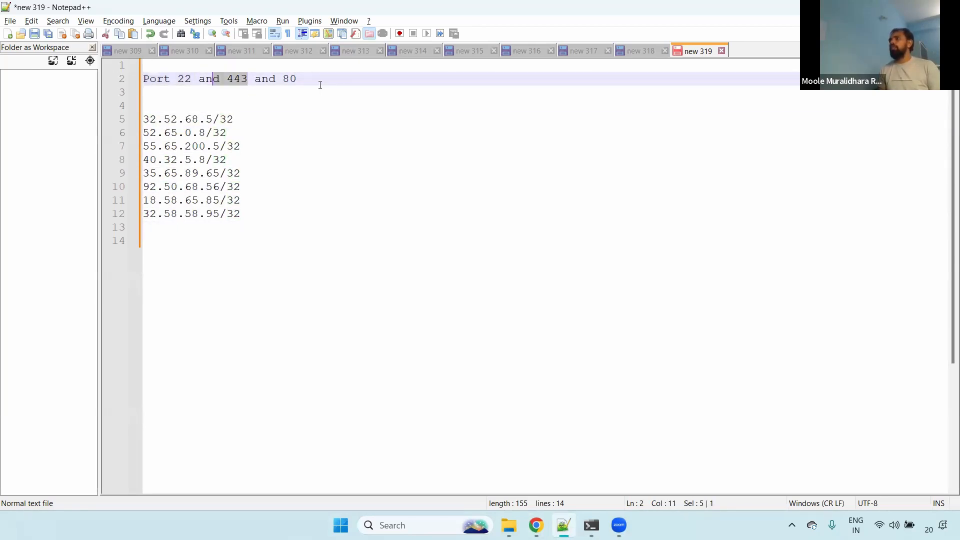
{"action": "left_click_drag", "start_coordinate": [297, 79], "coordinate": [275, 79]}
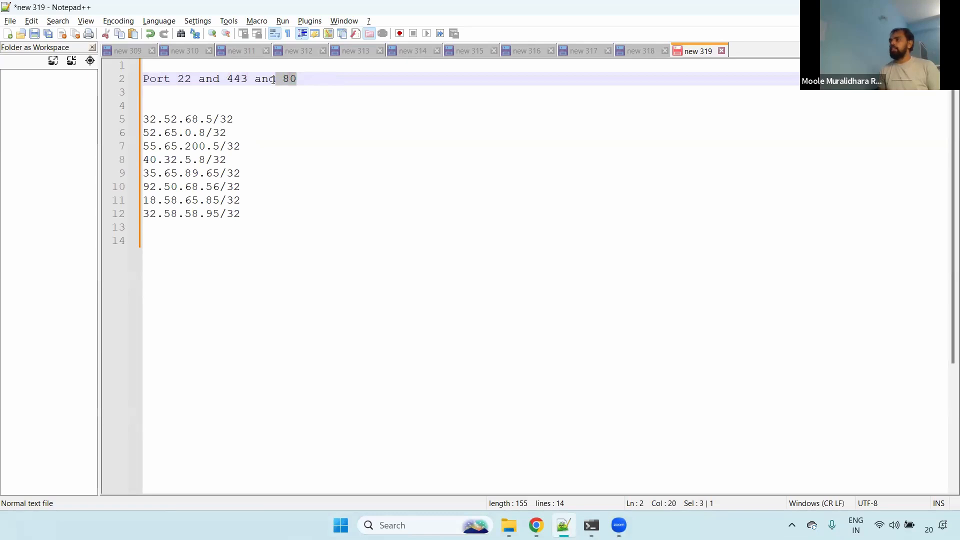
{"action": "left_click_drag", "start_coordinate": [241, 213], "coordinate": [129, 124]}
{"action": "left_click_drag", "start_coordinate": [261, 214], "coordinate": [143, 146]}
{"action": "triple_click", "coordinate": [177, 79]}
{"action": "key", "text": "alt+Tab"}
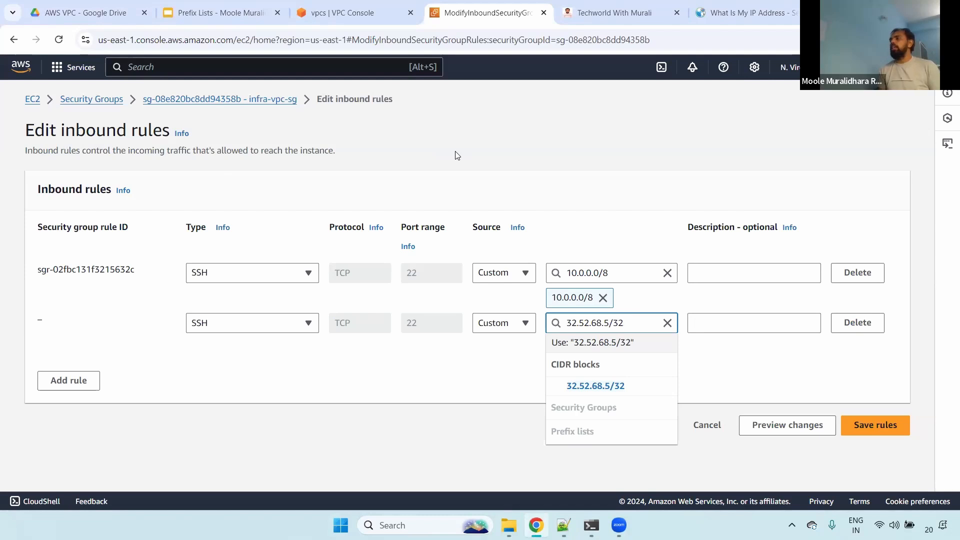
{"action": "key", "text": "Return"}
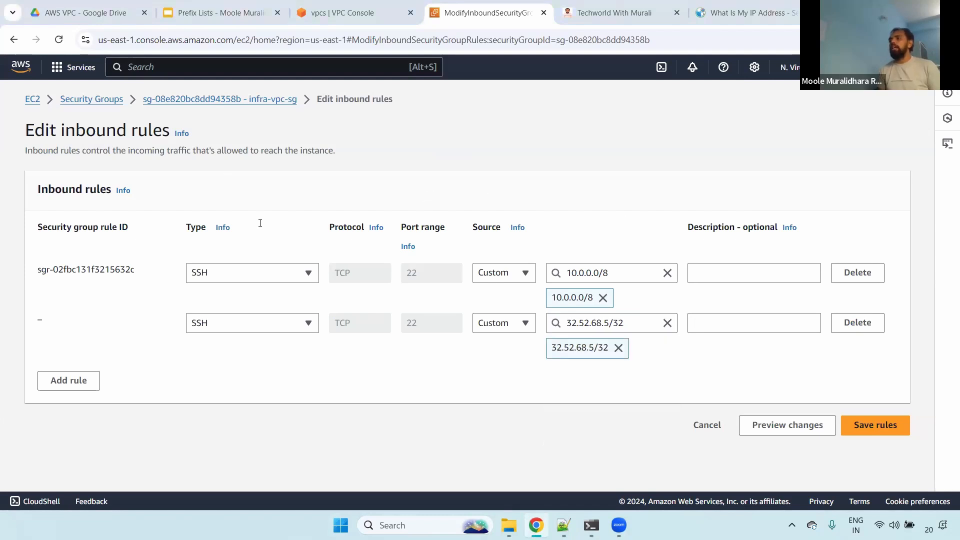
- Switch back to the Notepad++ notes and pair ports 22, 443 and 80 with the complete IP list by highlighting them
{"action": "key", "text": "alt+Tab"}
{"action": "left_click_drag", "start_coordinate": [245, 213], "coordinate": [114, 120]}
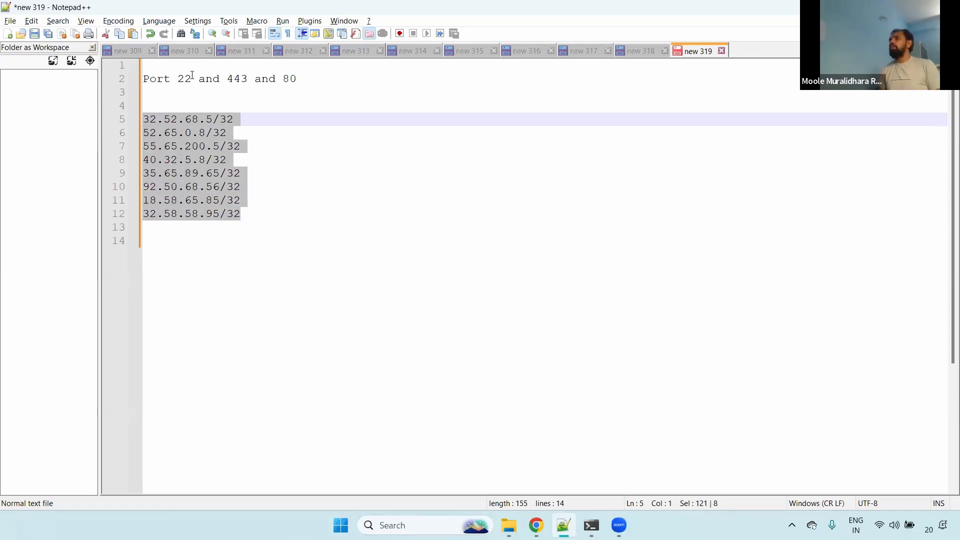
{"action": "left_click_drag", "start_coordinate": [179, 78], "coordinate": [190, 82]}
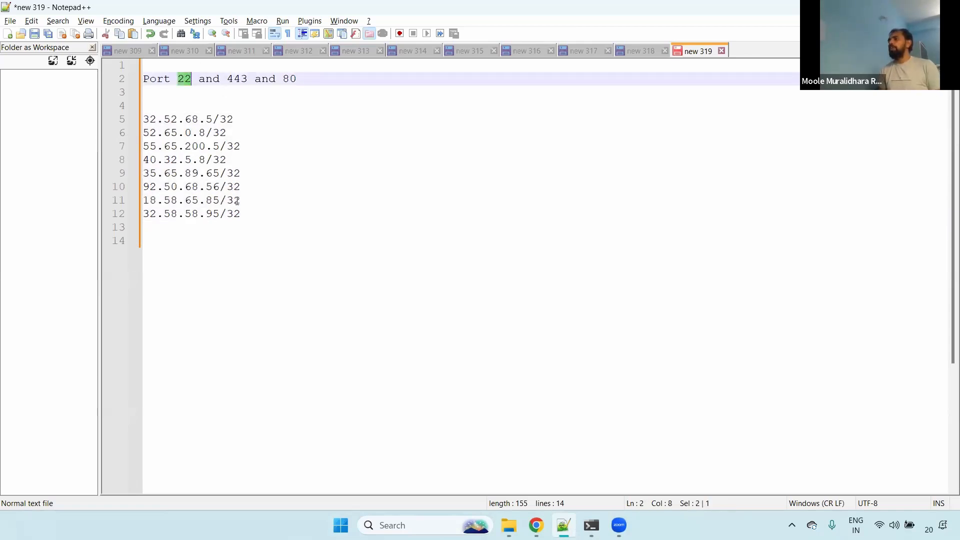
{"action": "left_click_drag", "start_coordinate": [241, 214], "coordinate": [129, 134]}
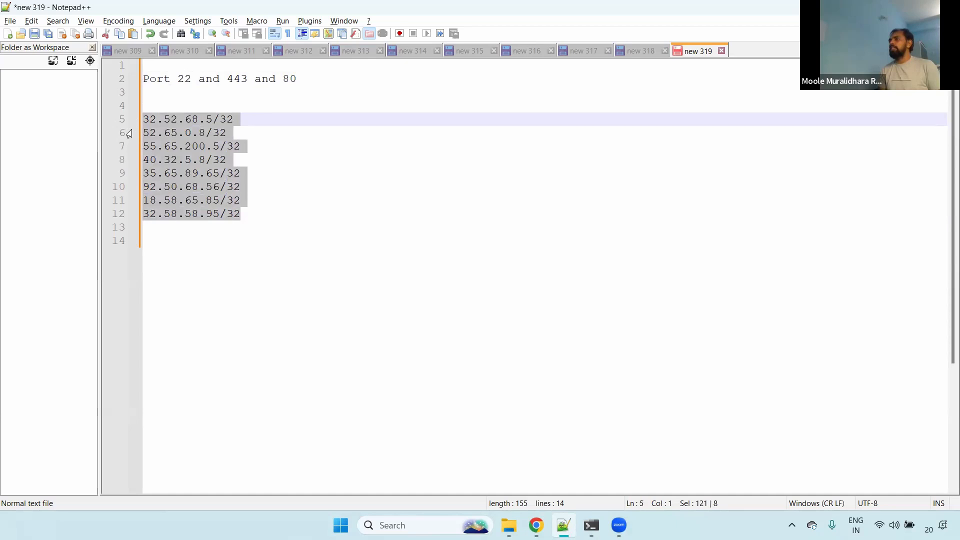
{"action": "double_click", "coordinate": [229, 80]}
{"action": "left_click", "coordinate": [301, 81]}
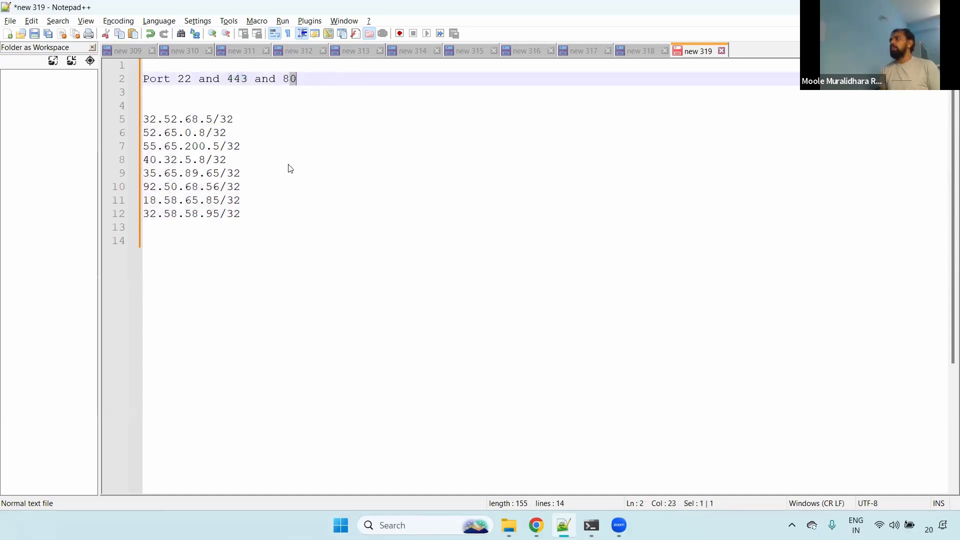
{"action": "left_click_drag", "start_coordinate": [240, 214], "coordinate": [106, 122]}
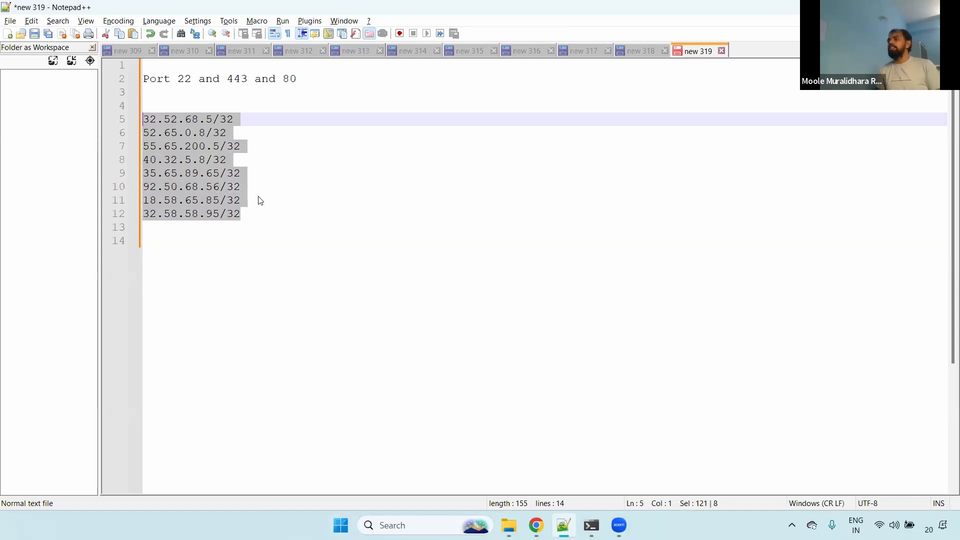
- Switch to the inbound rules in Chrome, replace the new SSH rule's source with "pre" to find prefix lists, and highlight its port 22
{"action": "left_click_drag", "start_coordinate": [245, 212], "coordinate": [144, 120]}
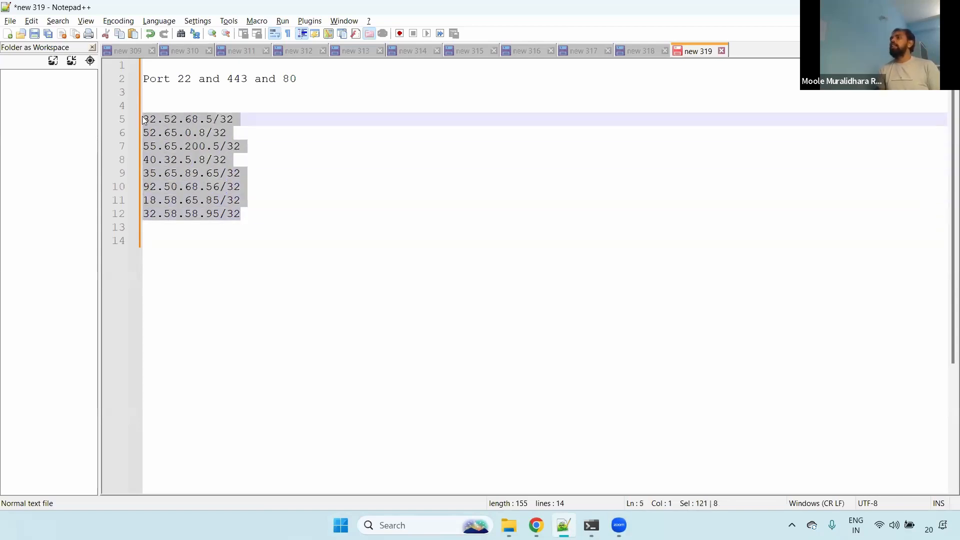
{"action": "key", "text": "alt+Tab"}
{"action": "left_click", "coordinate": [621, 322]}
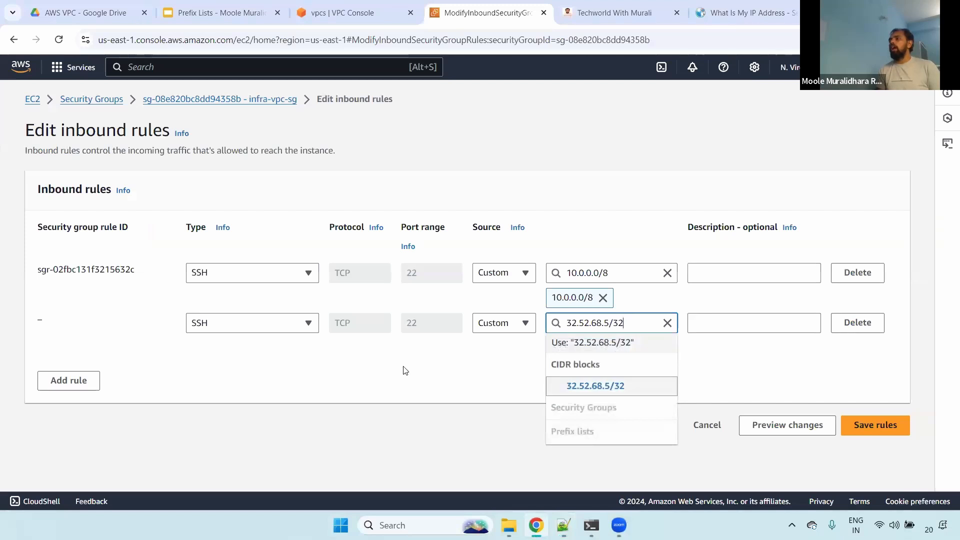
{"action": "left_click", "coordinate": [667, 322]}
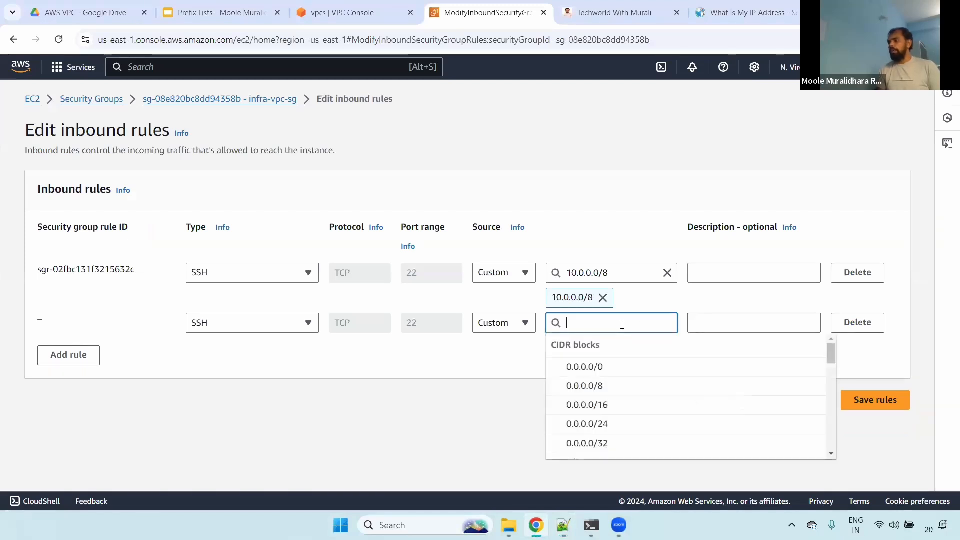
{"action": "type", "text": "pre"}
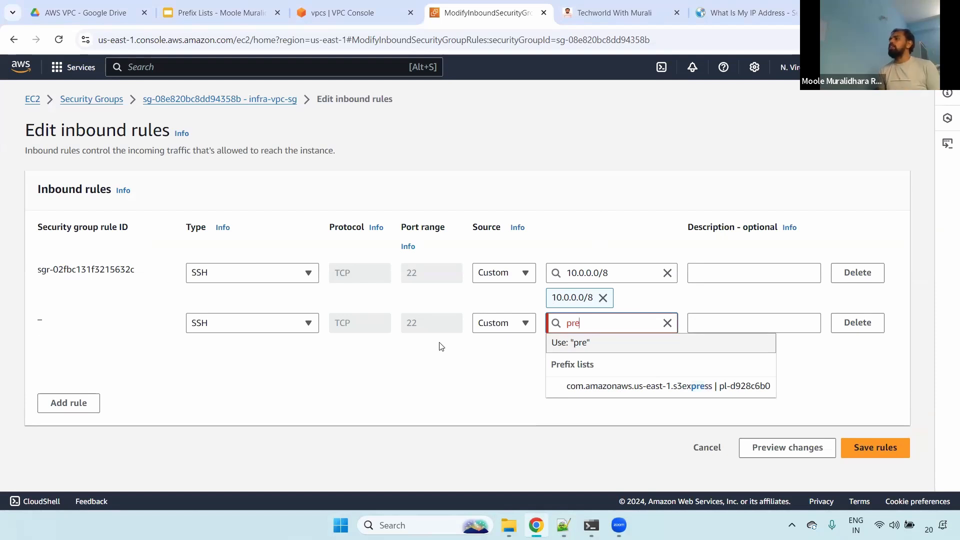
{"action": "double_click", "coordinate": [409, 323]}
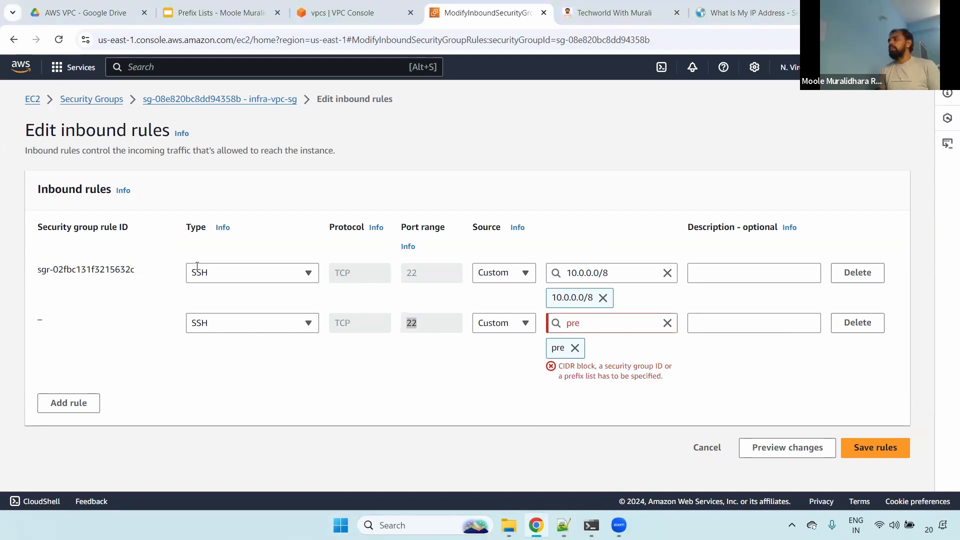
- Return to the Notepad++ notes and highlight the single address 35.65.89.65/32, checking it against the inbound rules in Chrome
{"action": "key", "text": "alt+Tab"}
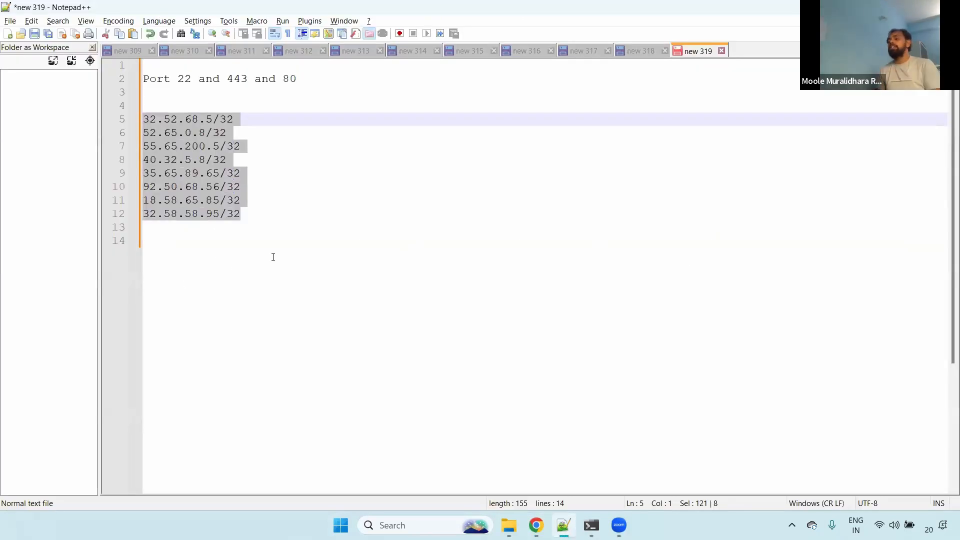
{"action": "left_click", "coordinate": [221, 195]}
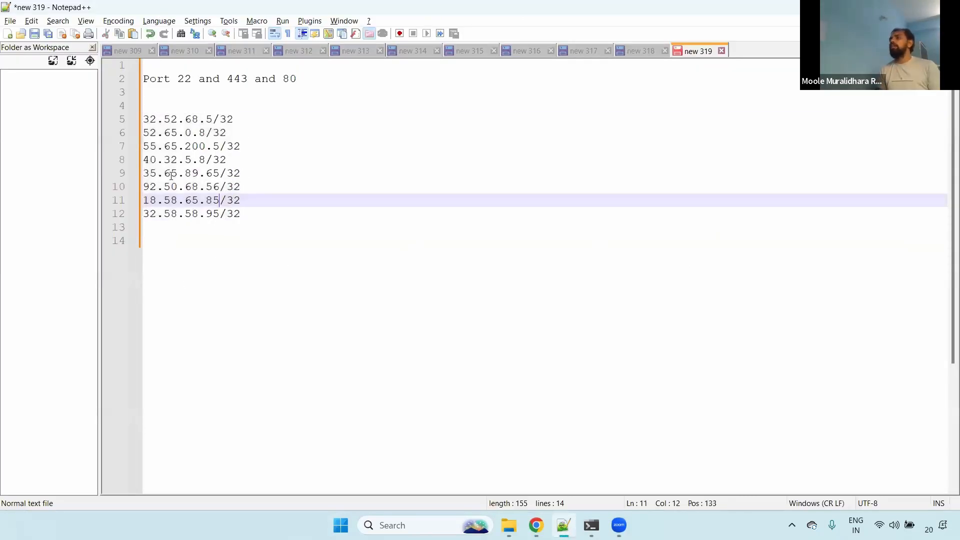
{"action": "left_click_drag", "start_coordinate": [241, 173], "coordinate": [96, 172]}
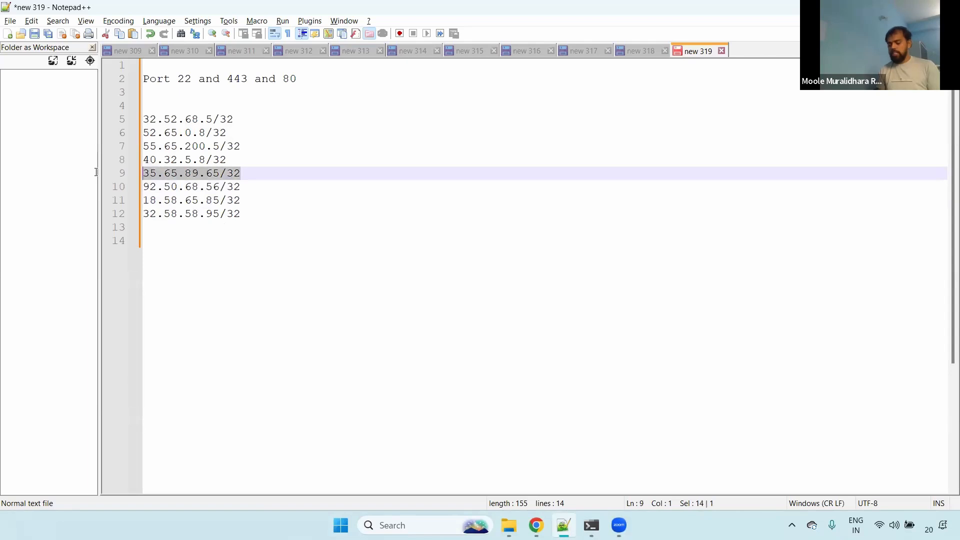
{"action": "left_click_drag", "start_coordinate": [245, 175], "coordinate": [140, 173]}
{"action": "key", "text": "alt+Tab"}
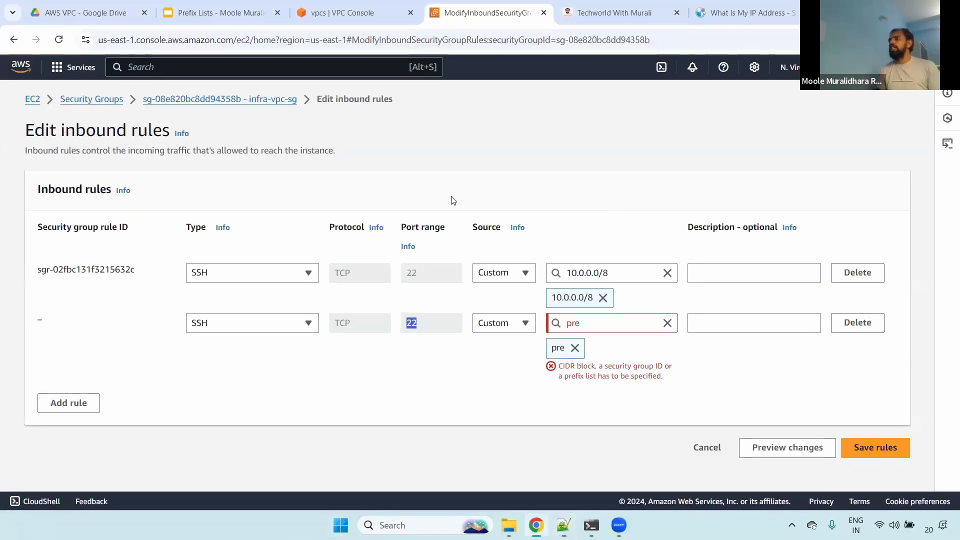
{"action": "key", "text": "alt+Tab"}
{"action": "left_click", "coordinate": [160, 173]}
{"action": "left_click_drag", "start_coordinate": [241, 173], "coordinate": [107, 173]}
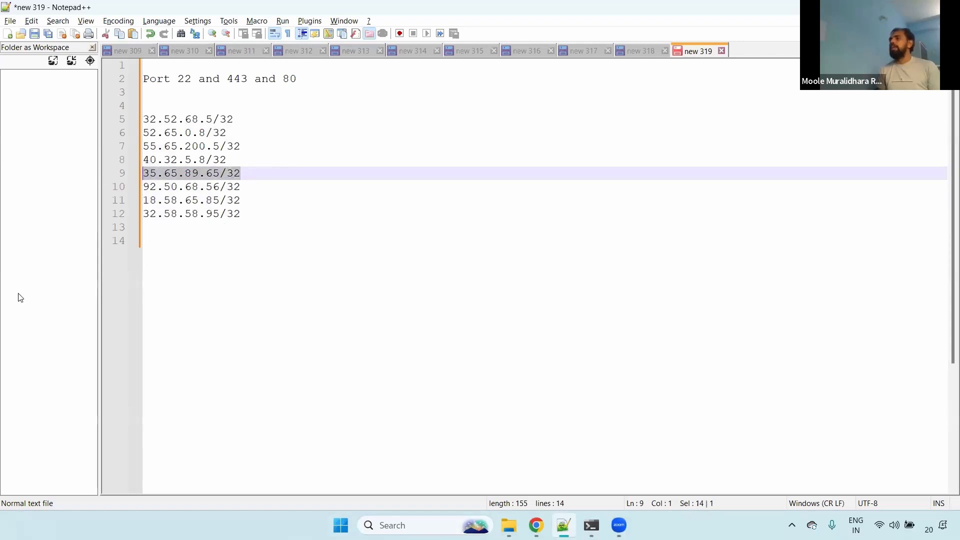
- Highlight the full IP list in the notes, and the entries from 52.65.0.8/32 down to 32.58.58.95/32
{"action": "left_click_drag", "start_coordinate": [239, 211], "coordinate": [142, 120]}
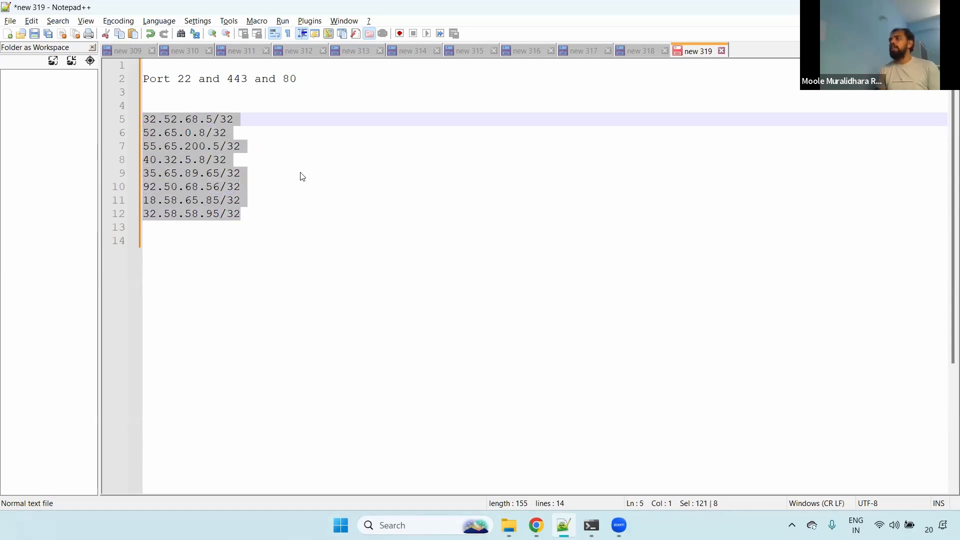
{"action": "left_click_drag", "start_coordinate": [250, 216], "coordinate": [136, 133]}
{"action": "left_click_drag", "start_coordinate": [247, 214], "coordinate": [136, 134]}
- Switch to the Prefix Lists presentation in Chrome and start its slideshow at the Prefix Lists definition slide
{"action": "key", "text": "alt+Tab"}
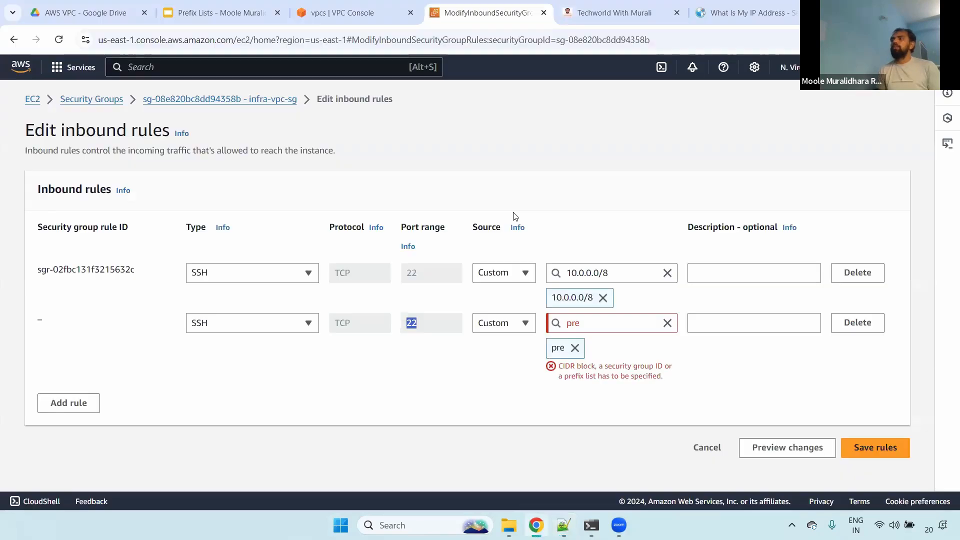
{"action": "left_click", "coordinate": [220, 13]}
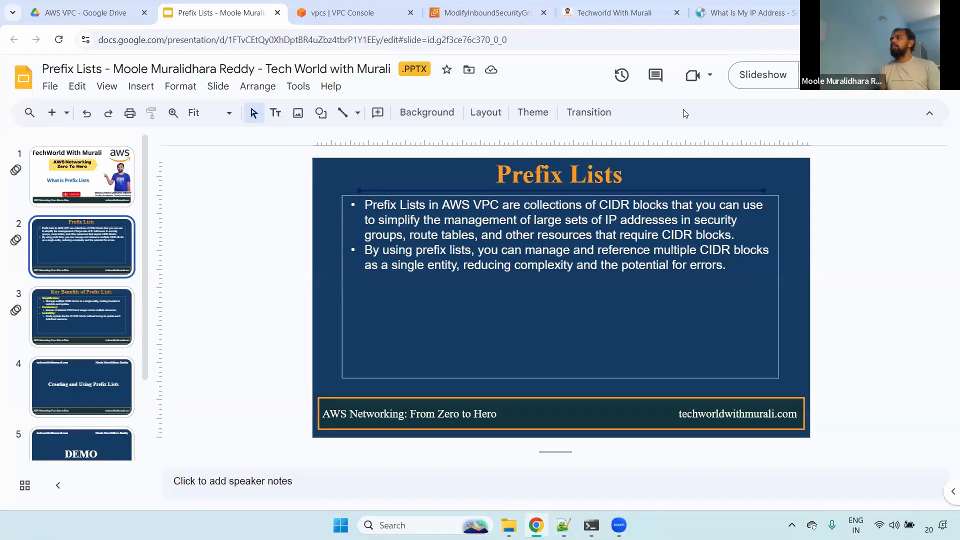
{"action": "left_click", "coordinate": [755, 74]}
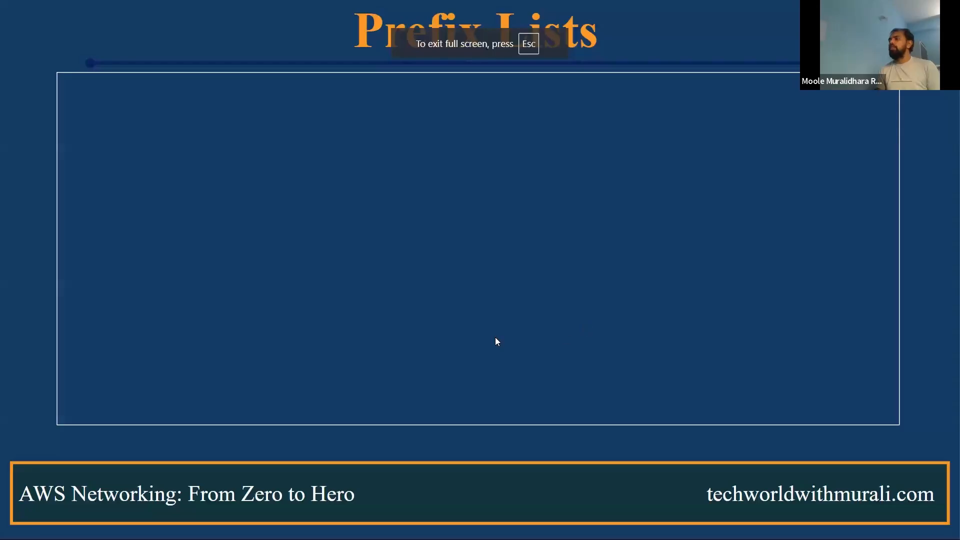
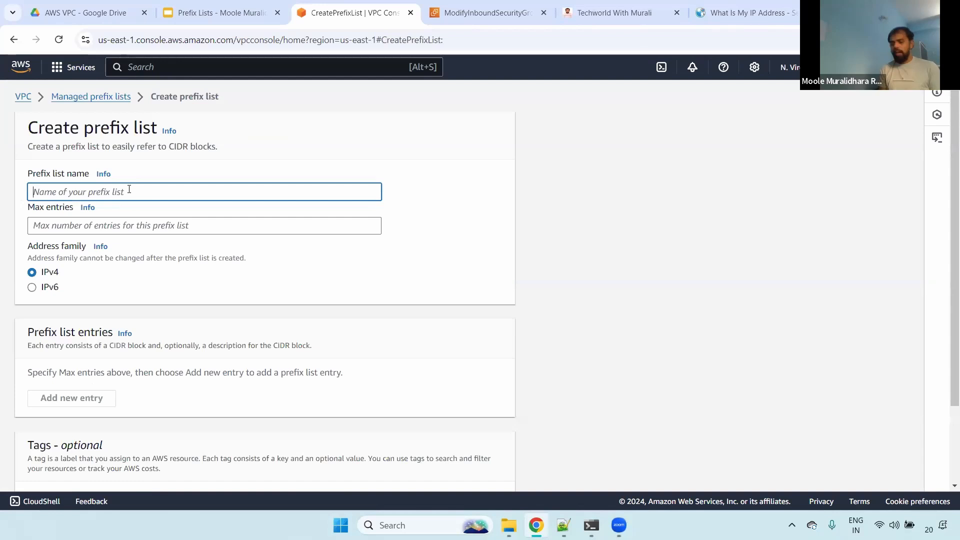
- Name the new prefix list gantasoft and highlight the name
{"action": "type", "text": "gantas"}
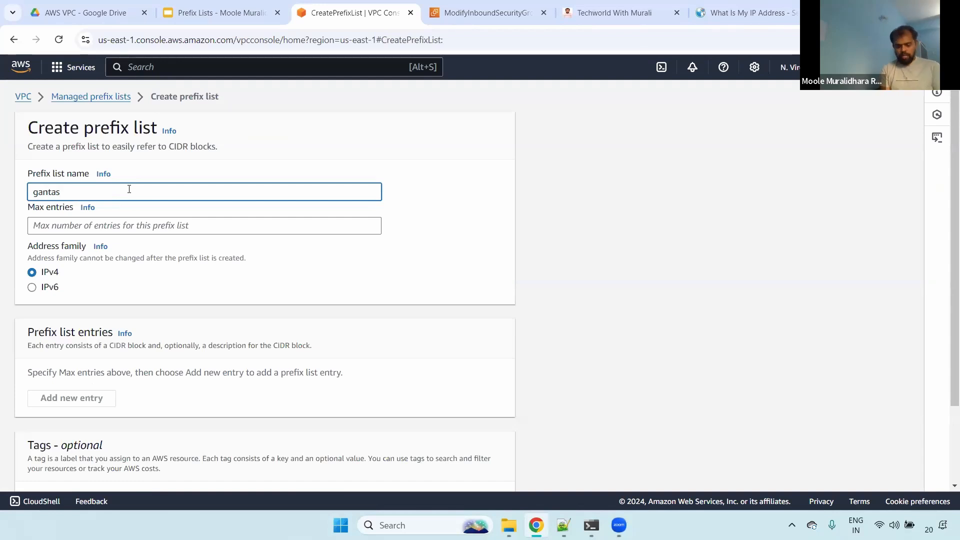
{"action": "type", "text": "oft"}
{"action": "key", "text": "ctrl+a"}
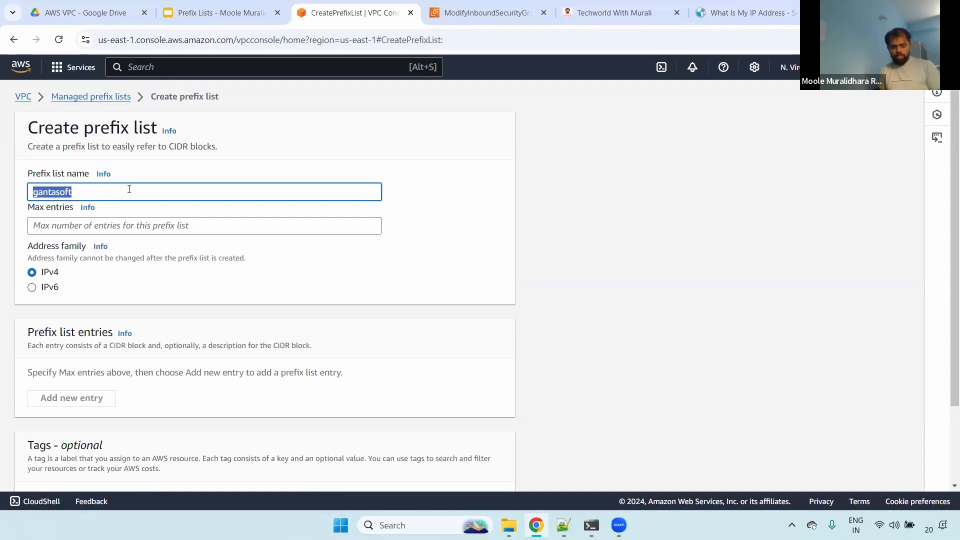
- Open the help for Max entries, set the maximum to 30, and highlight the Address family label and IPv6 option
{"action": "left_click", "coordinate": [156, 225]}
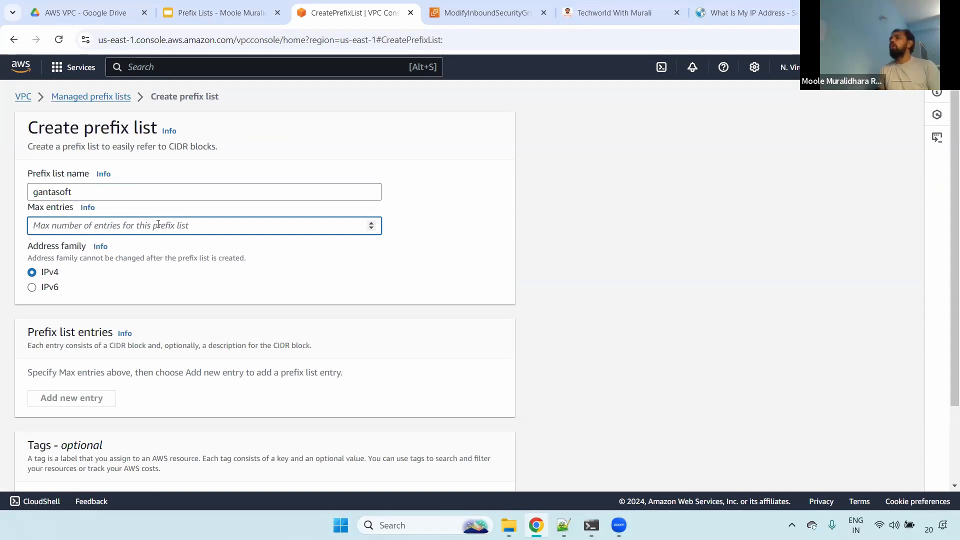
{"action": "left_click", "coordinate": [87, 207]}
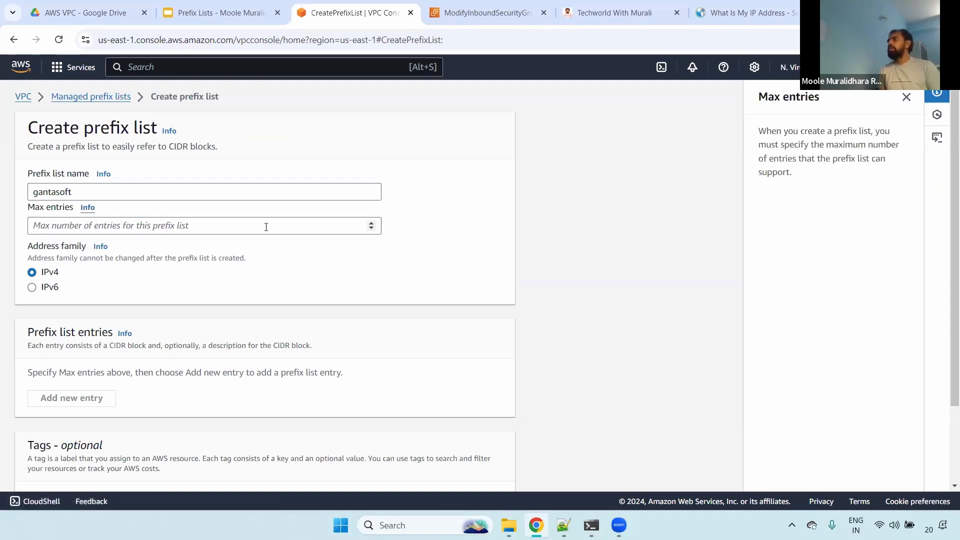
{"action": "left_click", "coordinate": [176, 228]}
{"action": "type", "text": "30"}
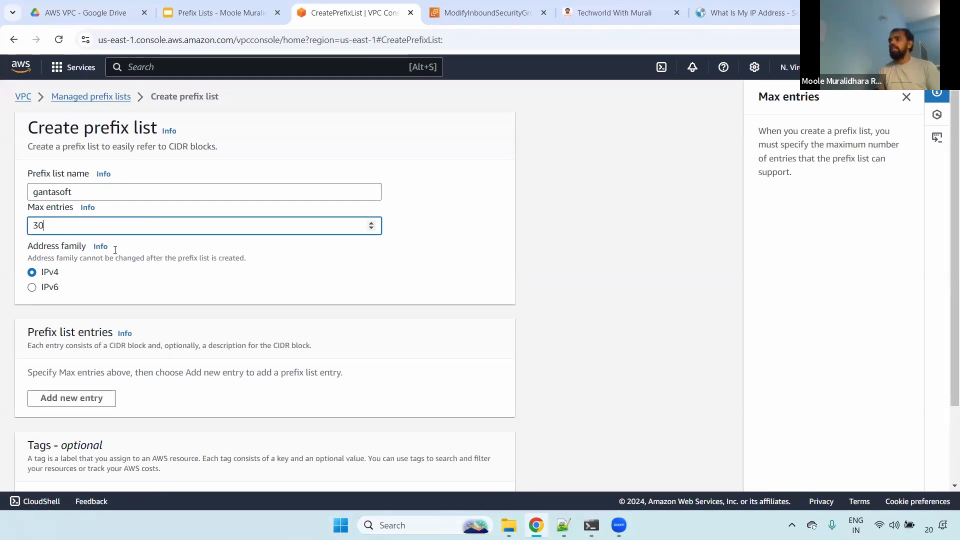
{"action": "key", "text": "ctrl+a"}
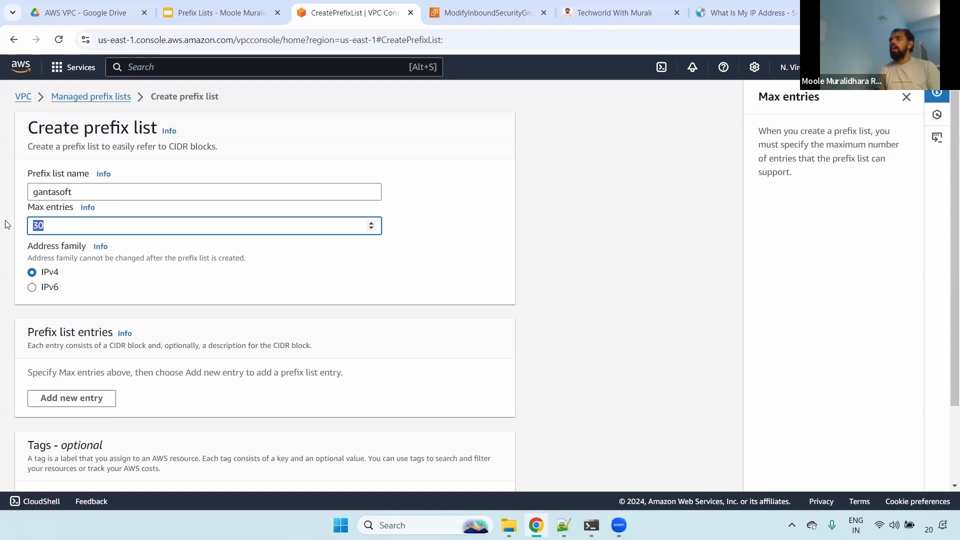
{"action": "left_click_drag", "start_coordinate": [31, 249], "coordinate": [84, 253]}
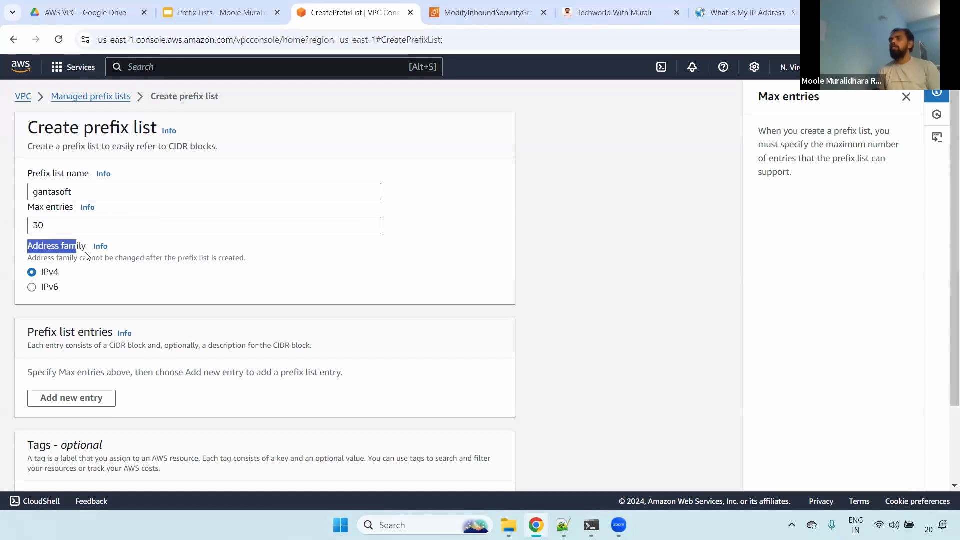
{"action": "double_click", "coordinate": [88, 287]}
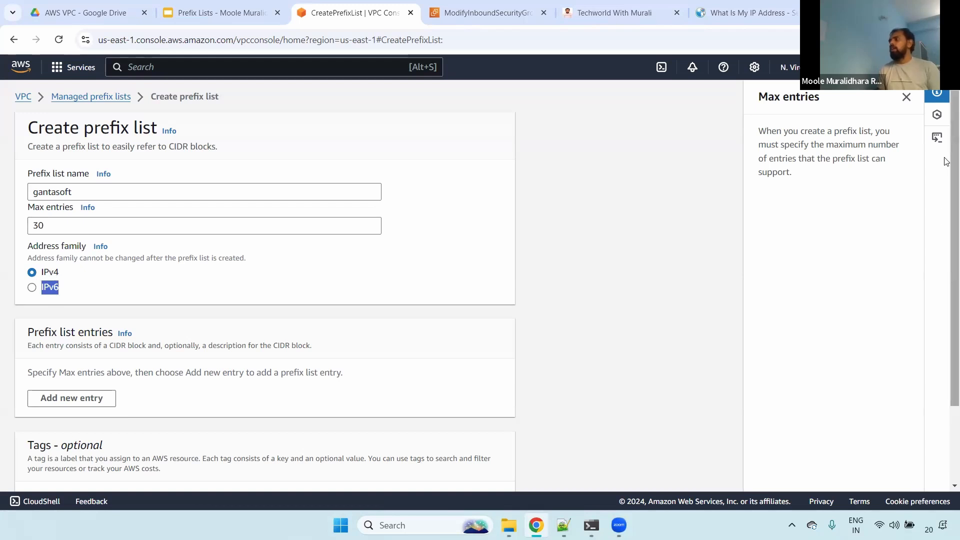
- Add a first prefix list entry and copy 32.52.68.5/32 into its CIDR block from the Notepad++ notes
{"action": "left_click_drag", "start_coordinate": [945, 160], "coordinate": [946, 266]}
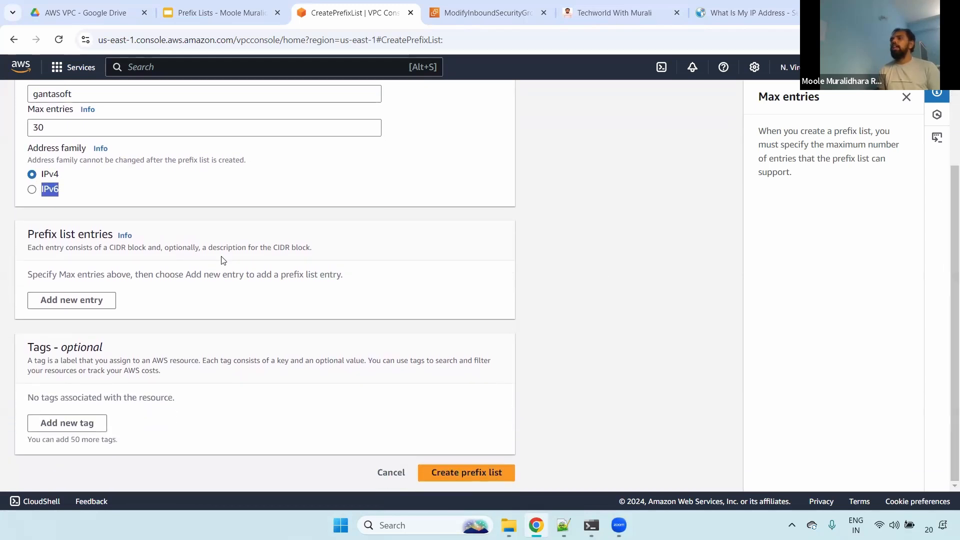
{"action": "left_click", "coordinate": [75, 300]}
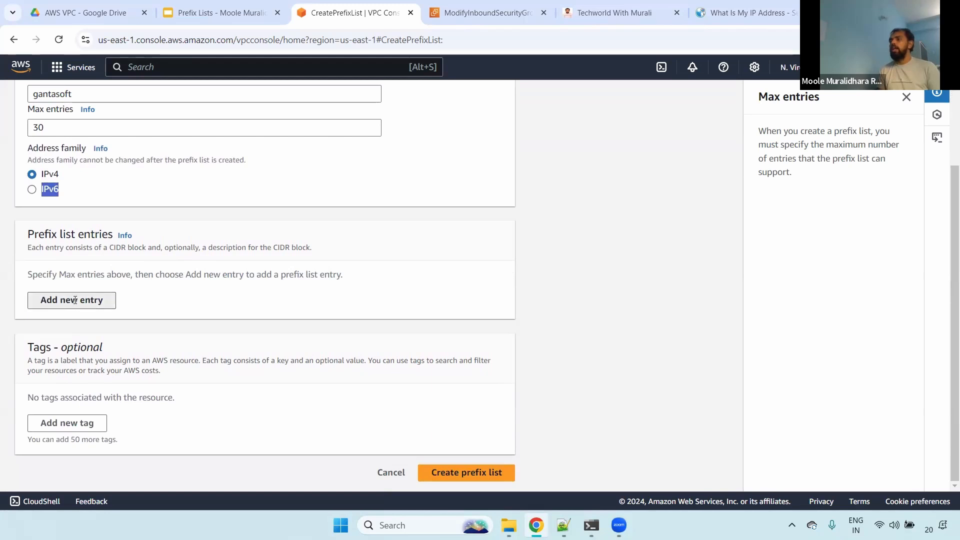
{"action": "left_click", "coordinate": [563, 525]}
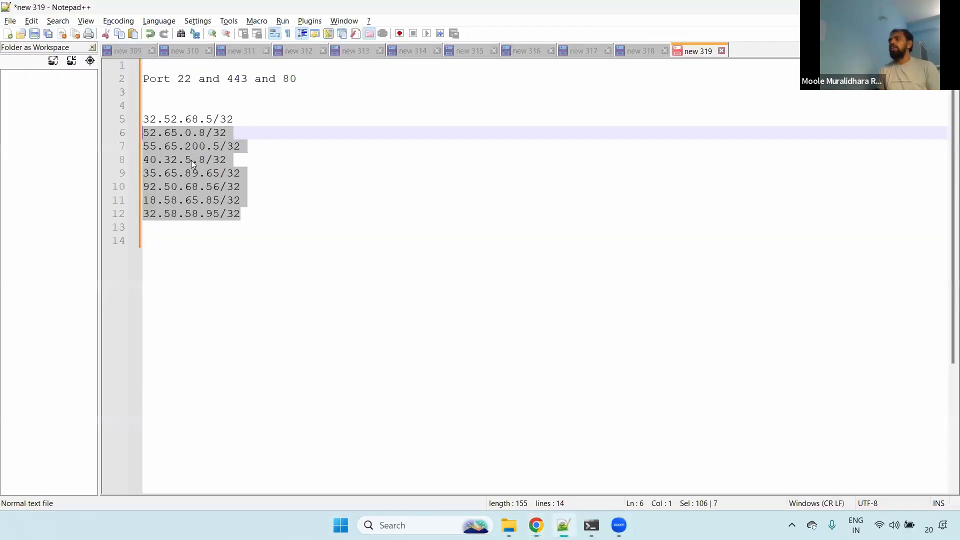
{"action": "left_click_drag", "start_coordinate": [239, 119], "coordinate": [118, 125]}
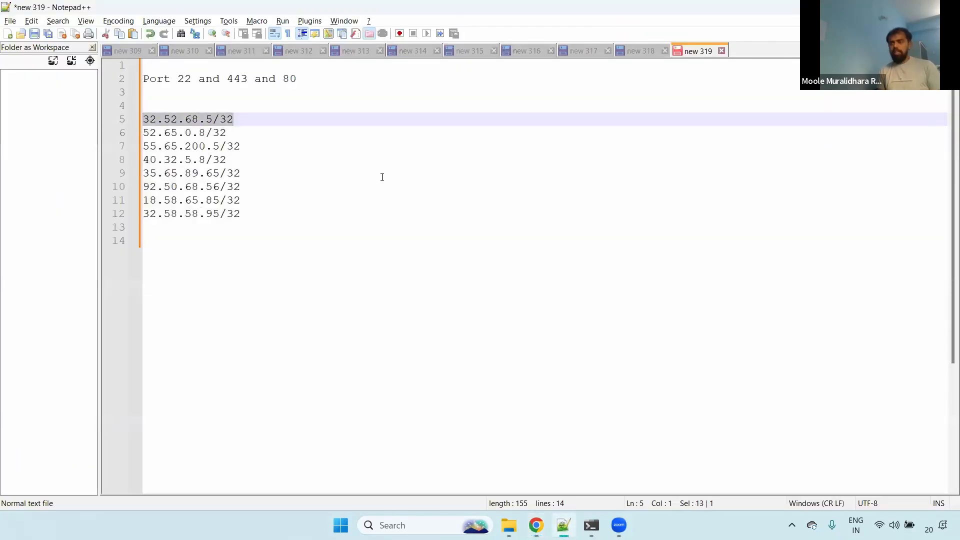
{"action": "key", "text": "ctrl+c"}
{"action": "key", "text": "alt+Tab"}
{"action": "left_click", "coordinate": [120, 292]}
{"action": "key", "text": "ctrl+v"}
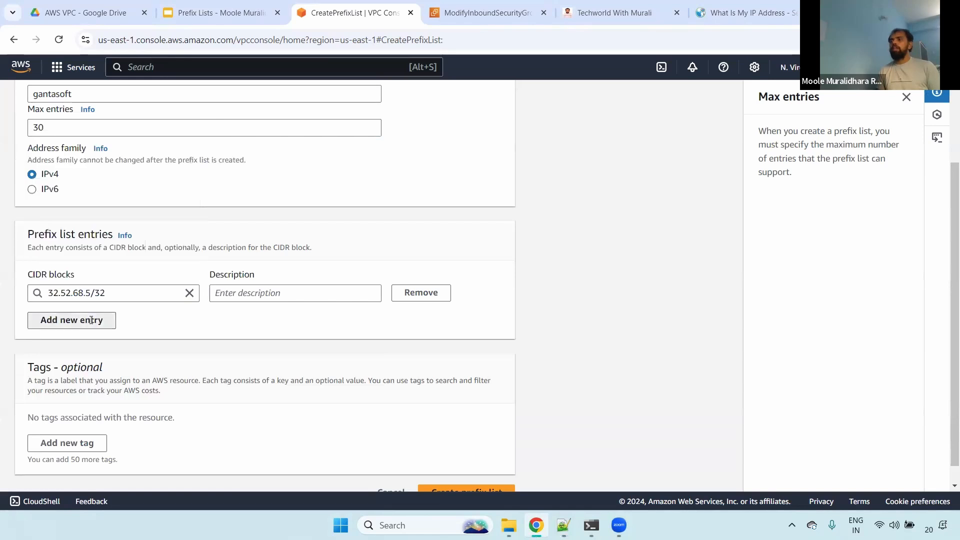
- Add a second prefix list entry in Chrome with CIDR block 52.65.0.8/32, copied from the Notepad++ notes
{"action": "left_click", "coordinate": [95, 319]}
{"action": "key", "text": "alt+Tab"}
{"action": "left_click_drag", "start_coordinate": [228, 132], "coordinate": [103, 135]}
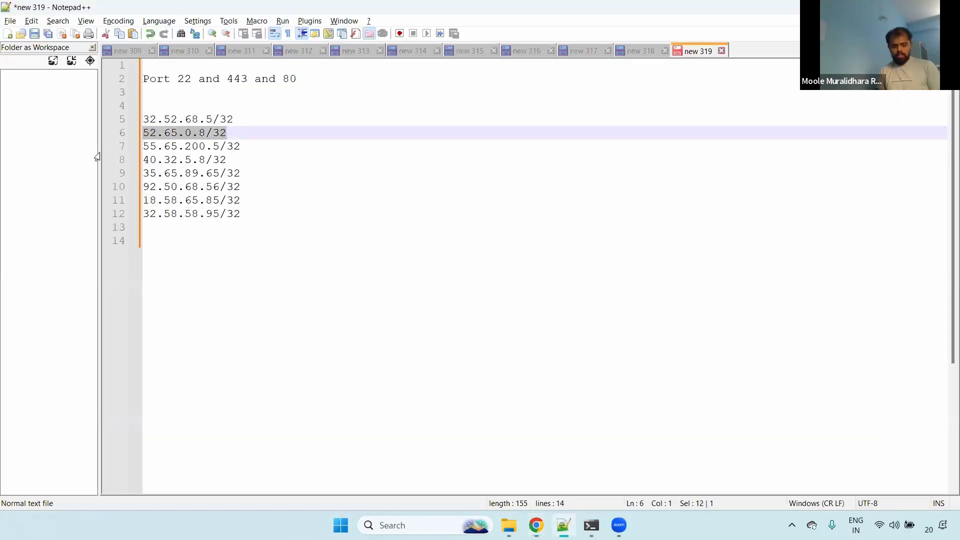
{"action": "key", "text": "ctrl+c"}
{"action": "key", "text": "alt+Tab"}
{"action": "left_click", "coordinate": [102, 320]}
{"action": "key", "text": "ctrl+v"}
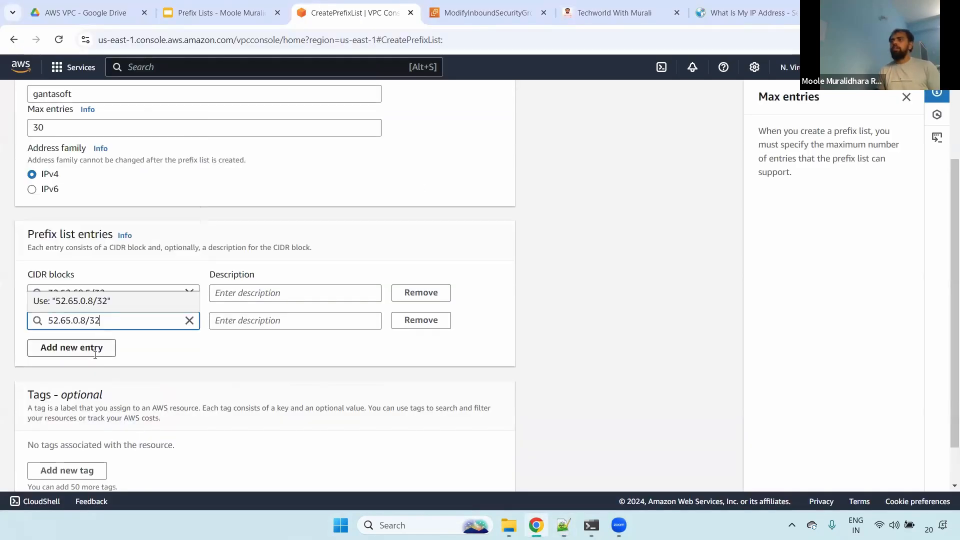
- Add a third prefix list entry in Chrome with CIDR block 55.65.200.5/32, copied from the Notepad++ notes
{"action": "left_click", "coordinate": [72, 347]}
{"action": "key", "text": "alt+Tab"}
{"action": "left_click_drag", "start_coordinate": [241, 146], "coordinate": [142, 146]}
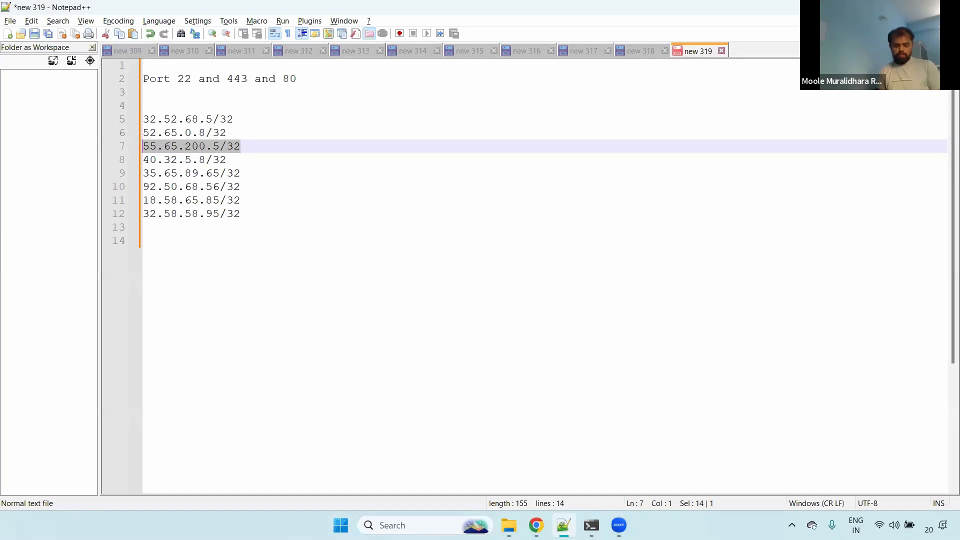
{"action": "key", "text": "ctrl+c"}
{"action": "key", "text": "alt+Tab"}
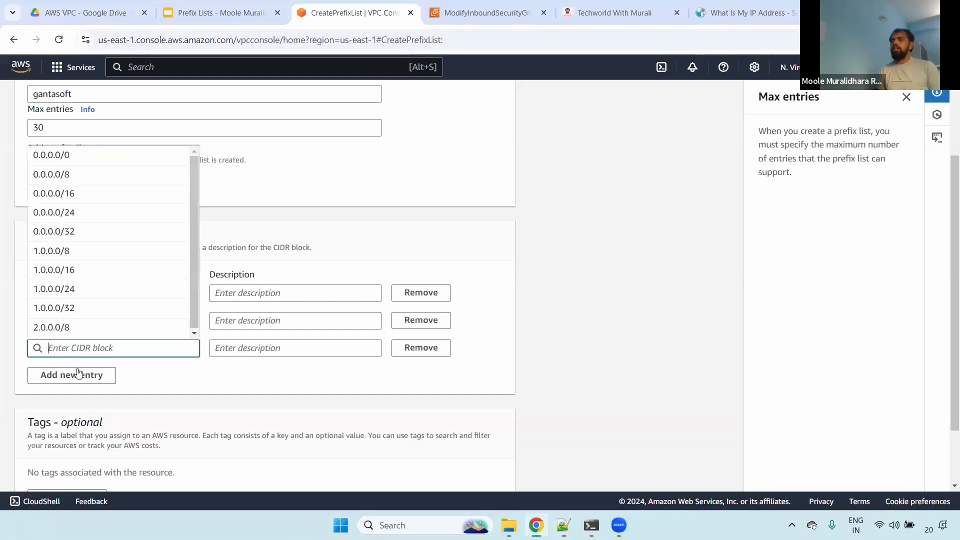
{"action": "key", "text": "ctrl+v"}
- Add a fourth prefix list entry in Chrome with CIDR block 40.32.5.8/32, copied from the Notepad++ notes
{"action": "left_click", "coordinate": [75, 375]}
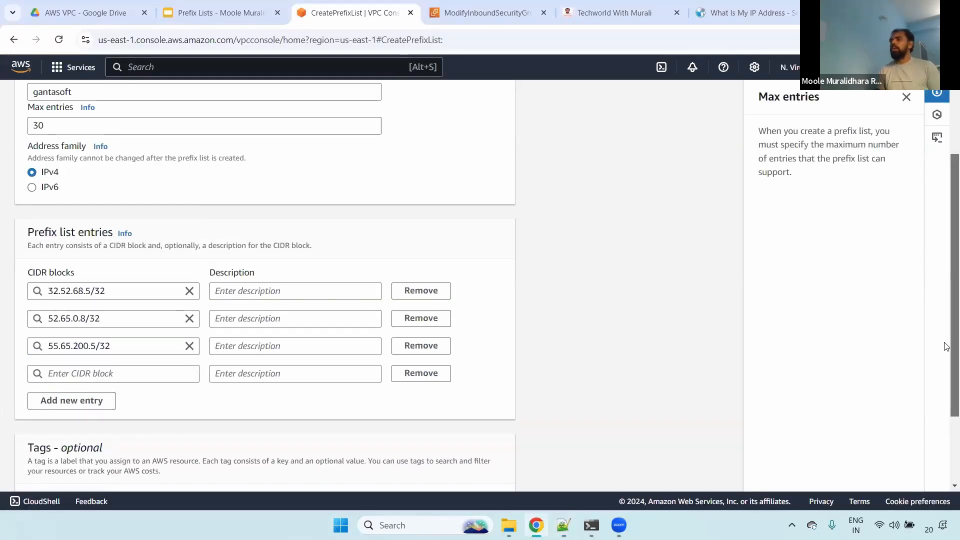
{"action": "scroll", "coordinate": [320, 264], "scroll_direction": "down", "scroll_amount": 2}
{"action": "key", "text": "alt+Tab"}
{"action": "left_click_drag", "start_coordinate": [242, 159], "coordinate": [86, 159]}
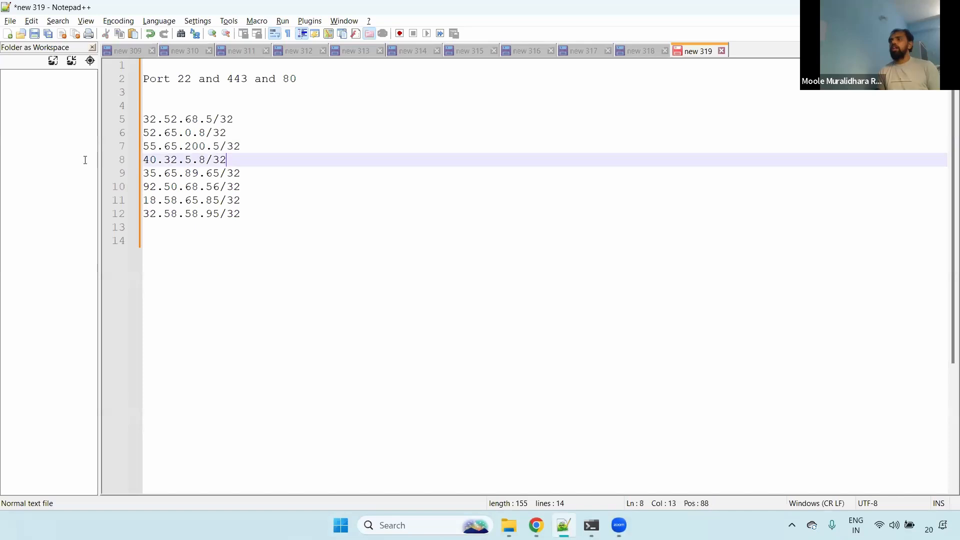
{"action": "key", "text": "ctrl+c"}
{"action": "key", "text": "alt+Tab"}
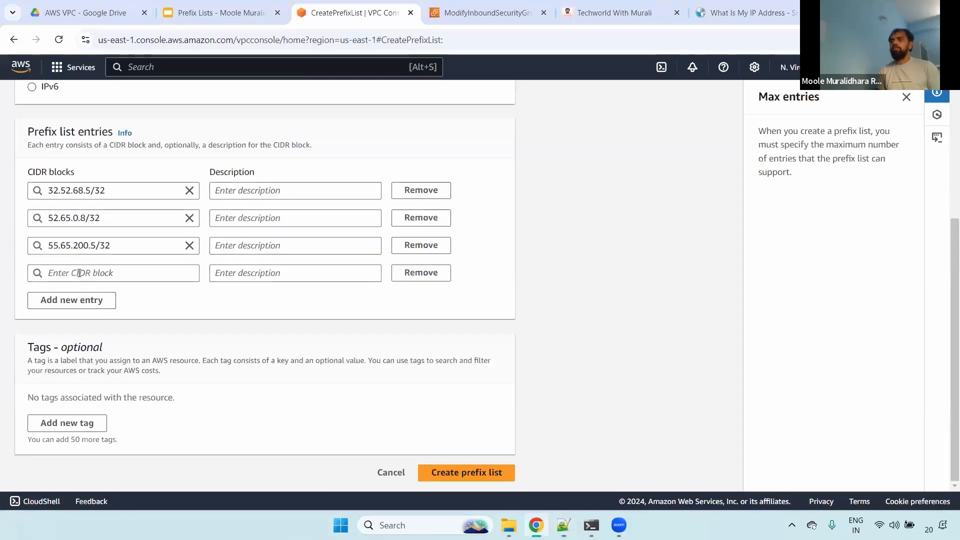
{"action": "left_click", "coordinate": [79, 272]}
{"action": "key", "text": "ctrl+v"}
- Add a fifth prefix list entry in Chrome with CIDR block 35.65.89.65/32, copied from the Notepad++ notes
{"action": "left_click", "coordinate": [50, 300]}
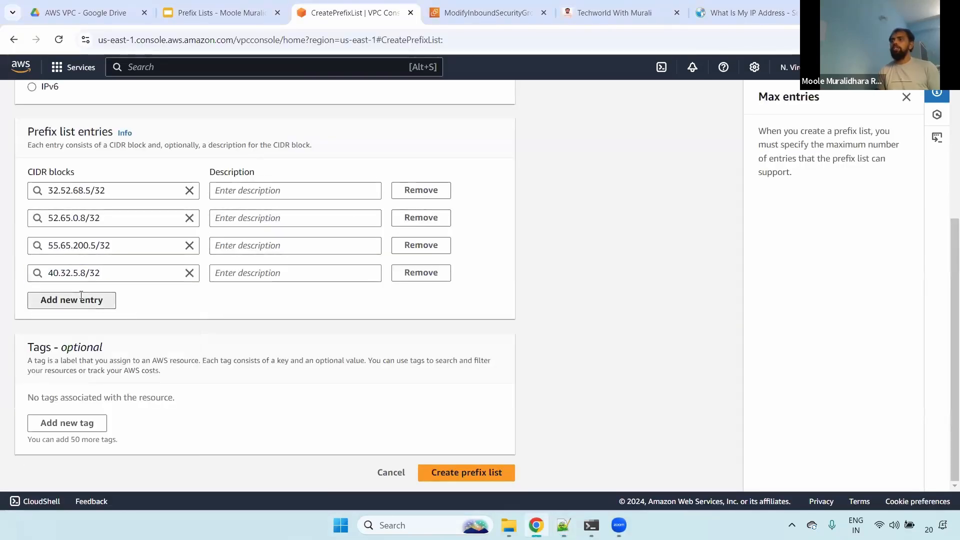
{"action": "key", "text": "alt+Tab"}
{"action": "left_click_drag", "start_coordinate": [239, 173], "coordinate": [121, 178]}
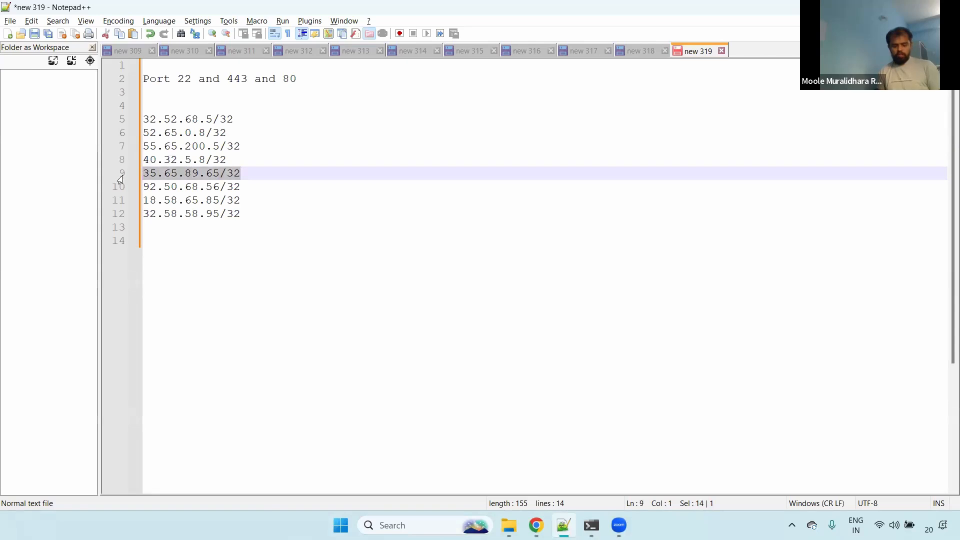
{"action": "key", "text": "ctrl+c"}
{"action": "key", "text": "alt+Tab"}
{"action": "left_click", "coordinate": [98, 300]}
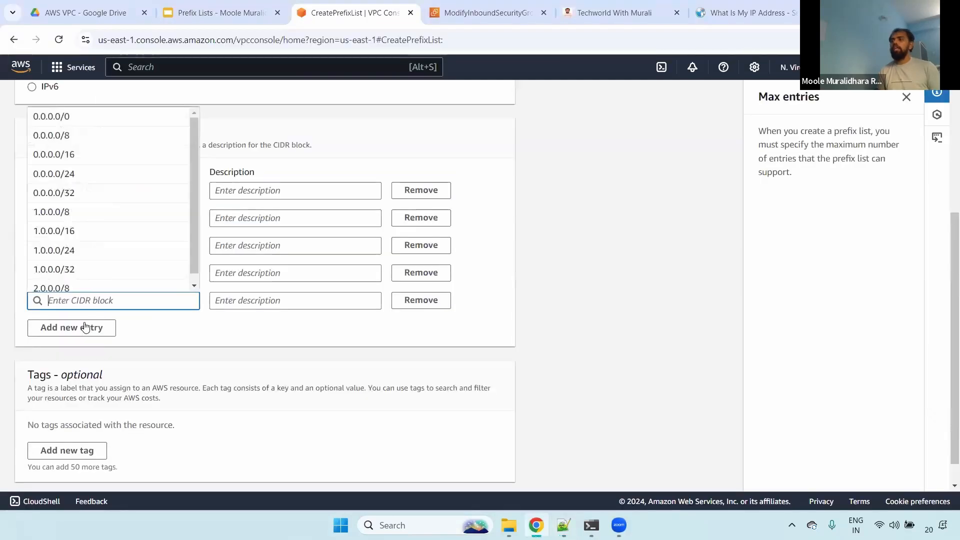
{"action": "key", "text": "ctrl+v"}
- Add a sixth prefix list entry in Chrome with CIDR block 92.50.68.56/32, copied from the Notepad++ notes
{"action": "left_click", "coordinate": [75, 328]}
{"action": "key", "text": "alt+Tab"}
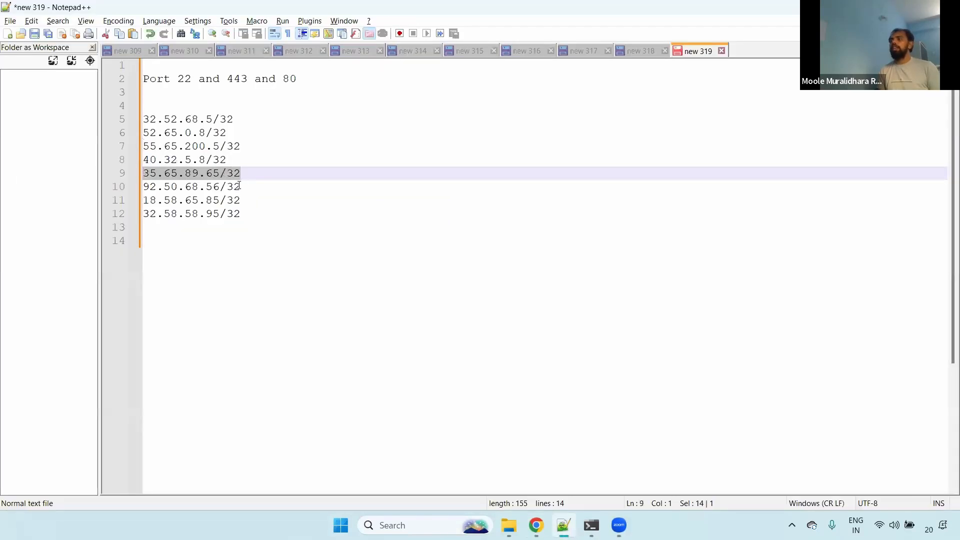
{"action": "left_click_drag", "start_coordinate": [239, 185], "coordinate": [119, 190]}
{"action": "key", "text": "ctrl+c"}
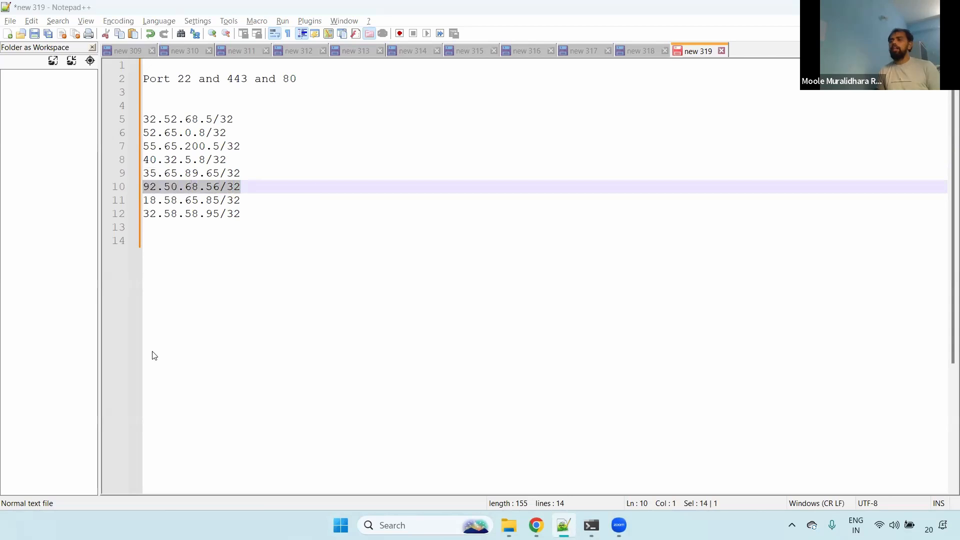
{"action": "key", "text": "alt+Tab"}
{"action": "left_click", "coordinate": [79, 329]}
{"action": "key", "text": "ctrl+v"}
- Add a seventh prefix list entry in Chrome with CIDR block 18.58.65.85/32, copied from the Notepad++ notes
{"action": "left_click", "coordinate": [83, 355]}
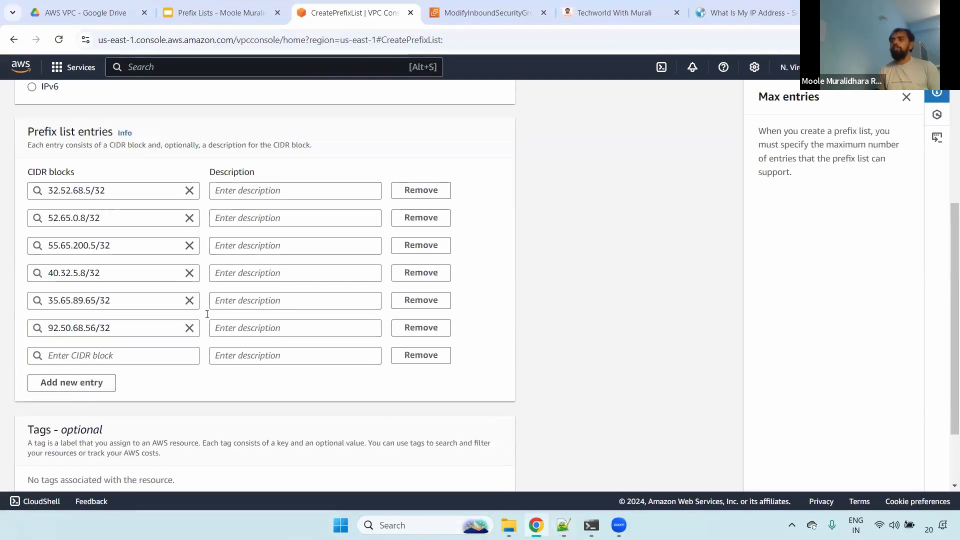
{"action": "key", "text": "alt+Tab"}
{"action": "left_click_drag", "start_coordinate": [240, 200], "coordinate": [116, 201]}
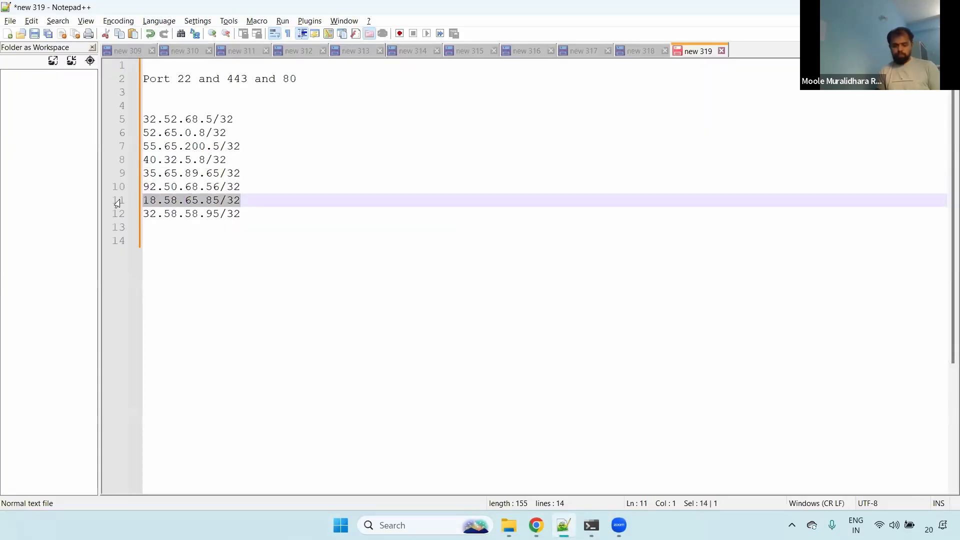
{"action": "key", "text": "ctrl+c"}
{"action": "key", "text": "alt+Tab"}
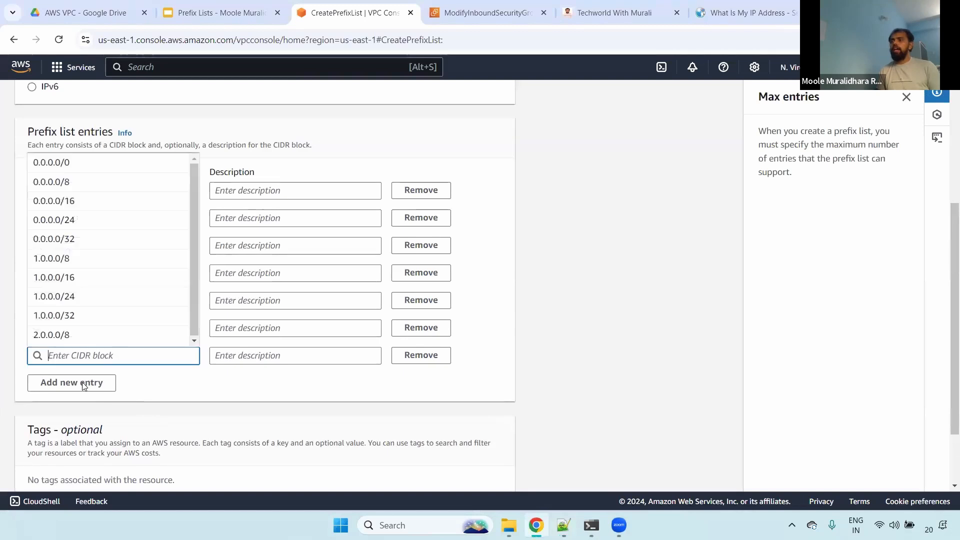
{"action": "key", "text": "ctrl+v"}
- Add an eighth prefix list entry in Chrome with CIDR block 32.58.58.95/32, copied from the Notepad++ notes
{"action": "left_click", "coordinate": [75, 383]}
{"action": "left_click_drag", "start_coordinate": [952, 296], "coordinate": [953, 420]}
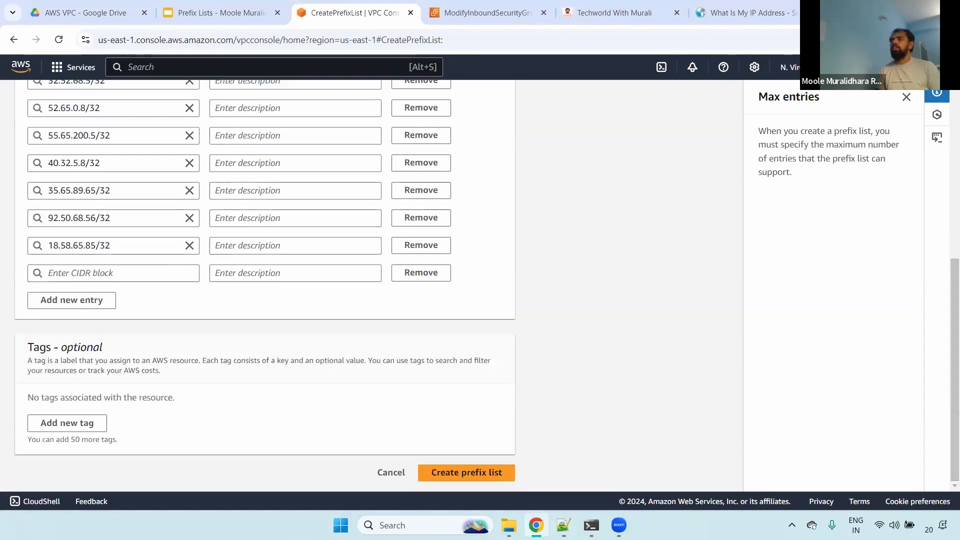
{"action": "key", "text": "alt+Tab"}
{"action": "left_click_drag", "start_coordinate": [241, 214], "coordinate": [144, 216]}
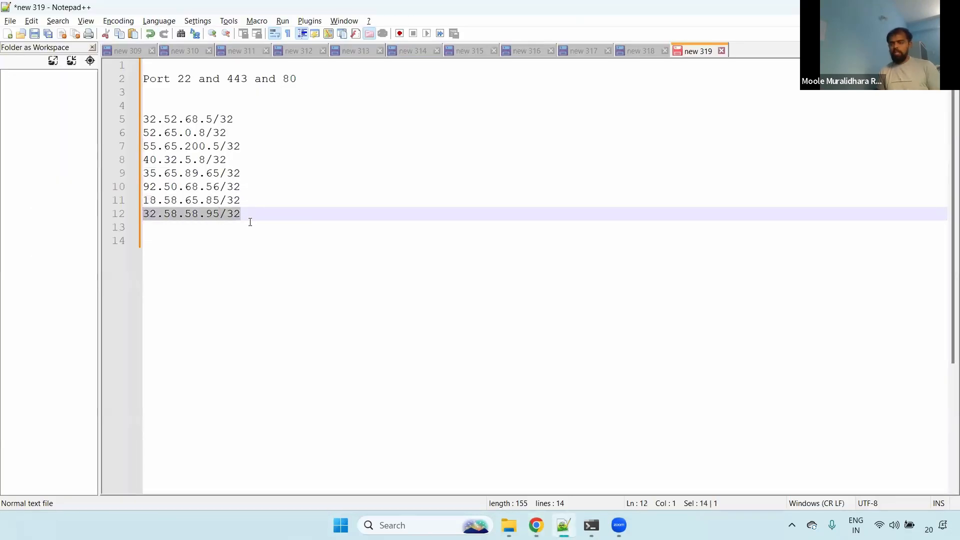
{"action": "key", "text": "ctrl+c"}
{"action": "key", "text": "alt+Tab"}
{"action": "left_click", "coordinate": [80, 273]}
{"action": "key", "text": "ctrl+v"}
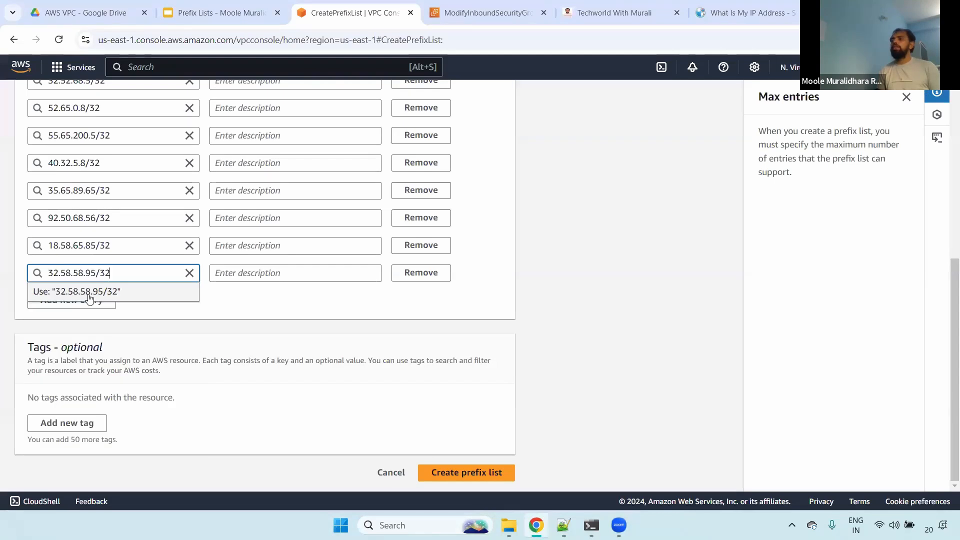
- Review the name gantasoft and the completed CIDR entries, and create the prefix list
{"action": "left_click_drag", "start_coordinate": [953, 350], "coordinate": [953, 130]}
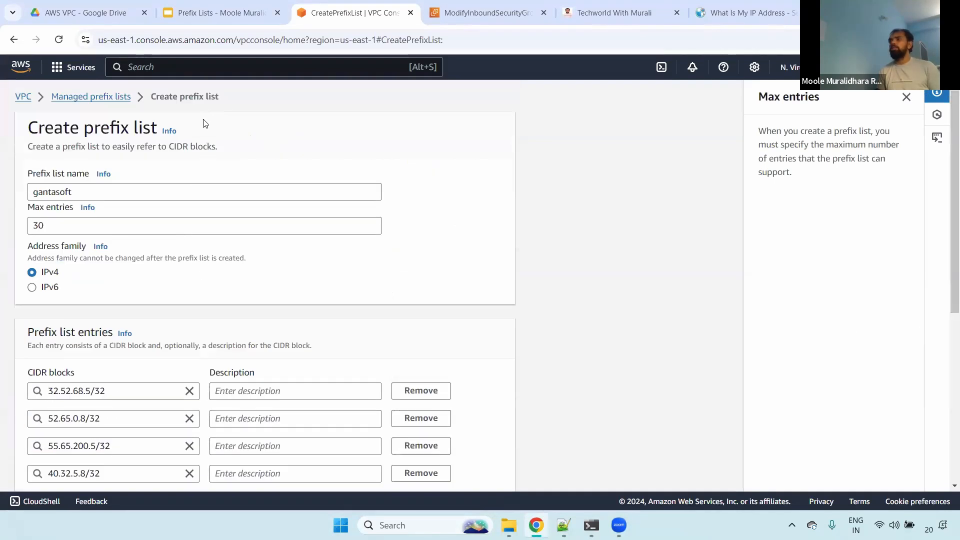
{"action": "double_click", "coordinate": [67, 191]}
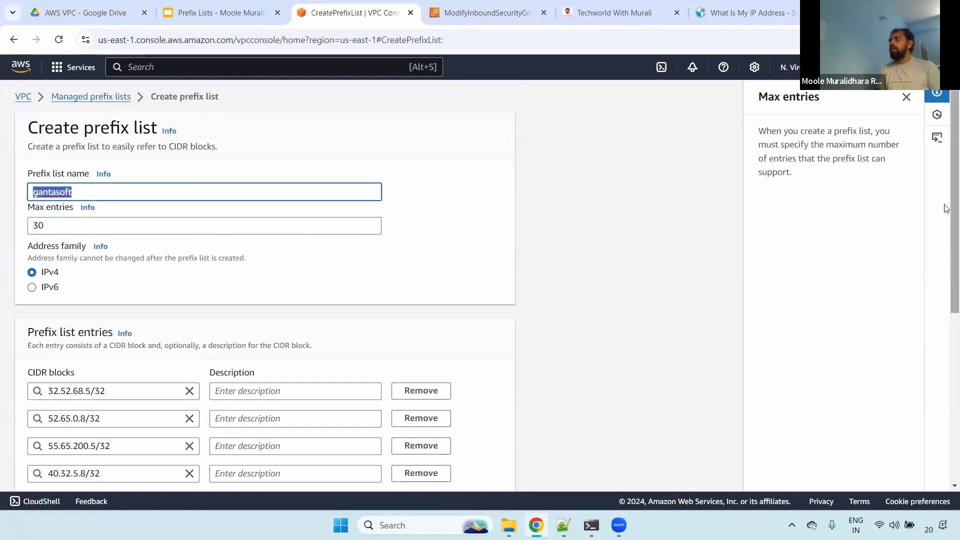
{"action": "scroll", "coordinate": [560, 405], "scroll_direction": "down", "scroll_amount": 6}
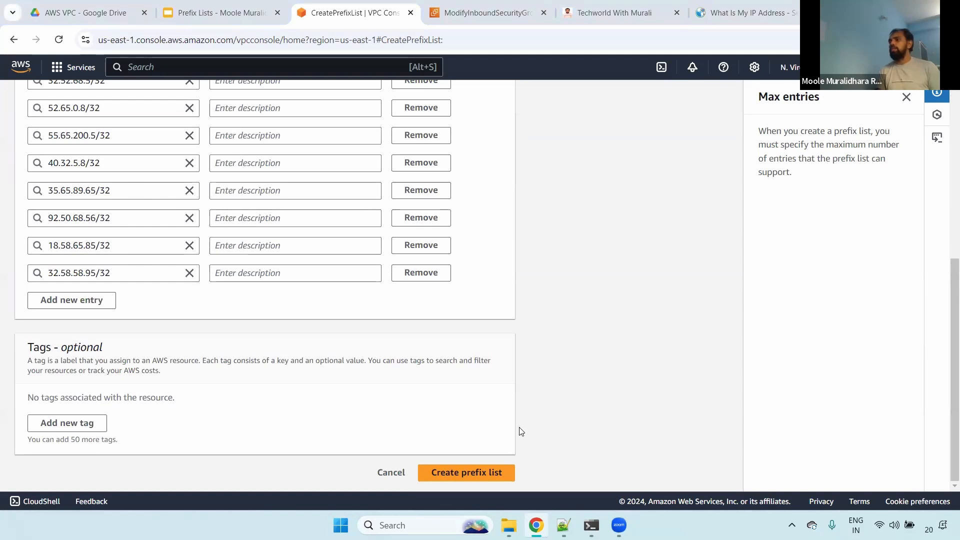
{"action": "left_click", "coordinate": [474, 473]}
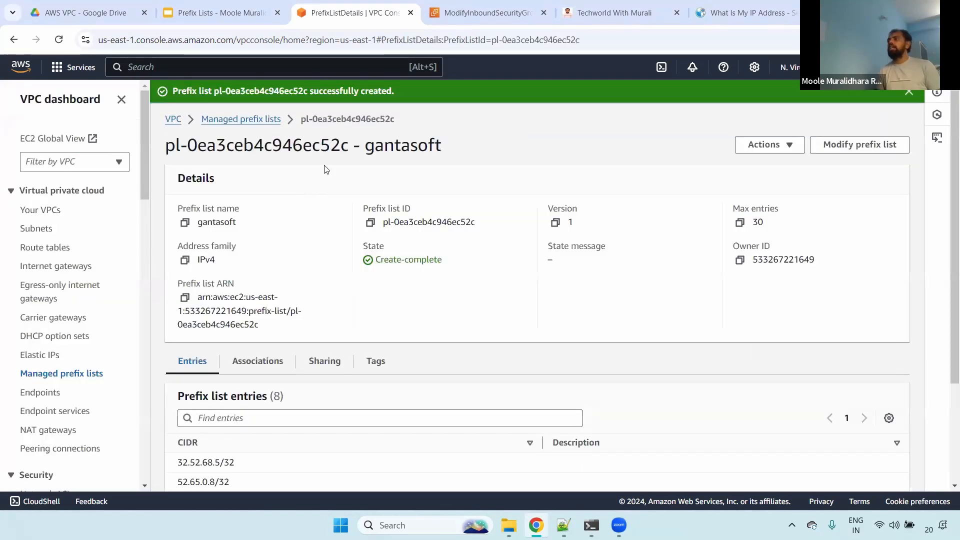
- Examine the gantasoft prefix list's name, ID, max entries, address family, state, owner and version
{"action": "left_click_drag", "start_coordinate": [174, 208], "coordinate": [277, 228]}
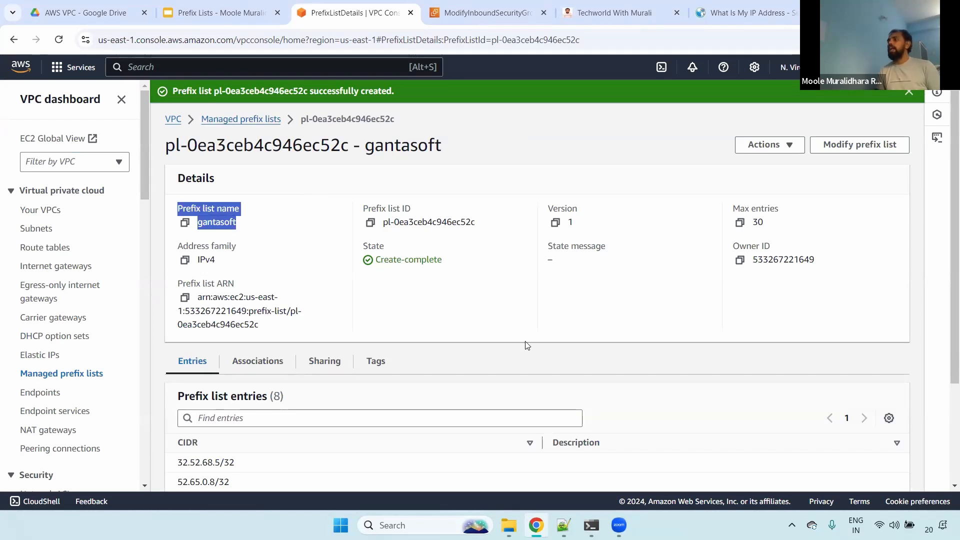
{"action": "left_click_drag", "start_coordinate": [360, 206], "coordinate": [534, 212]}
{"action": "left_click_drag", "start_coordinate": [731, 209], "coordinate": [787, 229]}
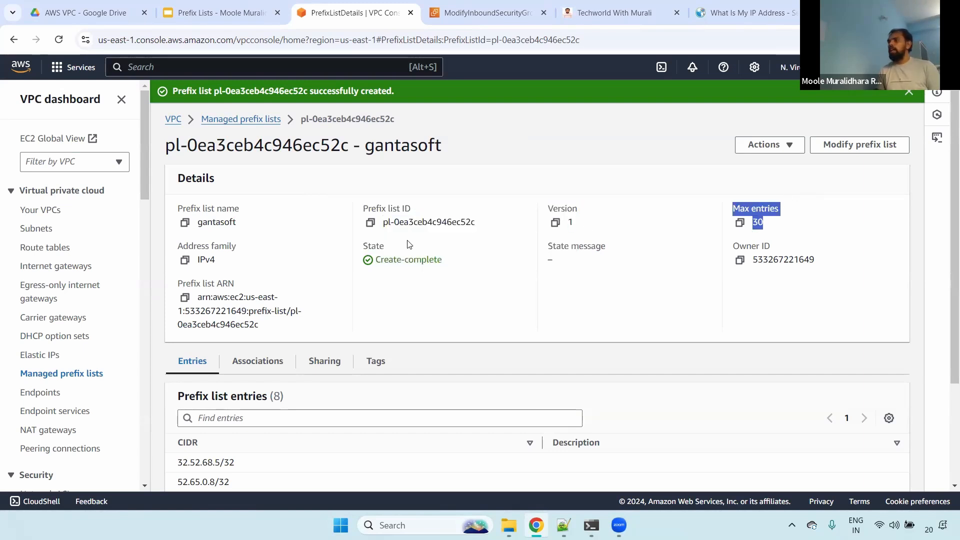
{"action": "left_click_drag", "start_coordinate": [245, 260], "coordinate": [258, 264]}
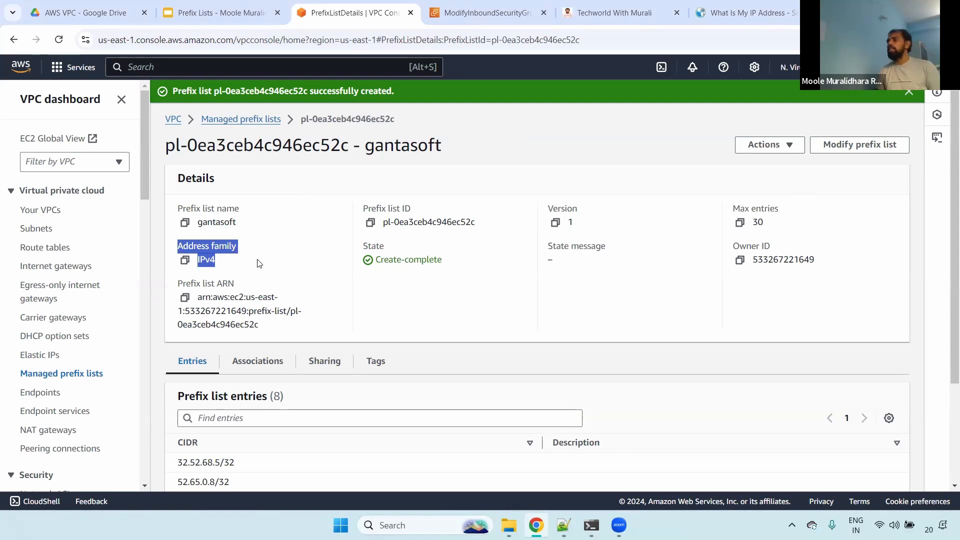
{"action": "left_click_drag", "start_coordinate": [367, 242], "coordinate": [477, 266]}
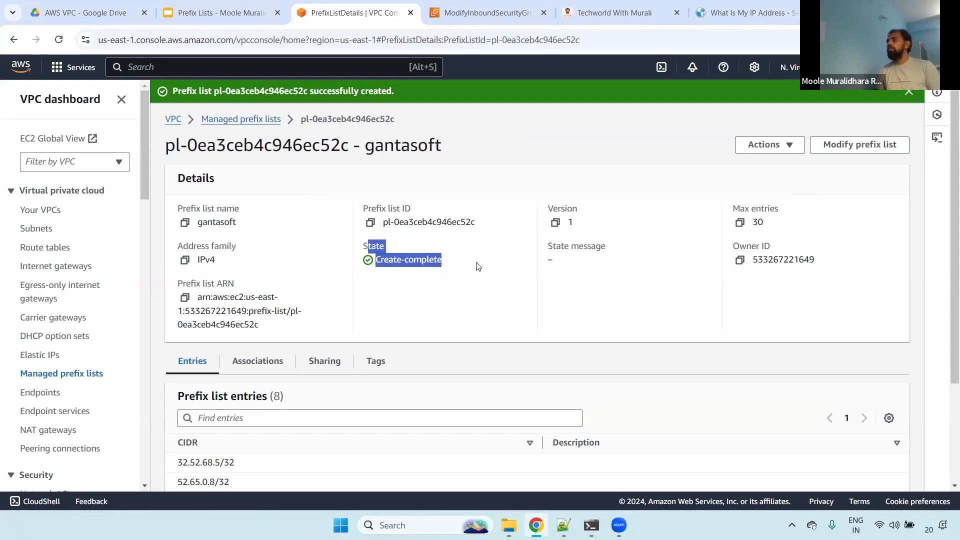
{"action": "left_click_drag", "start_coordinate": [729, 242], "coordinate": [837, 268]}
{"action": "left_click", "coordinate": [786, 143]}
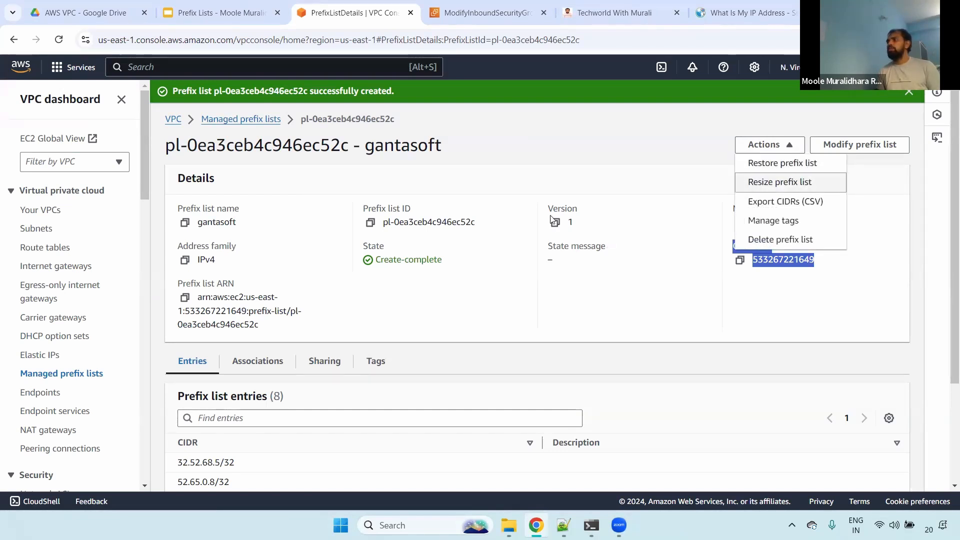
{"action": "left_click_drag", "start_coordinate": [595, 230], "coordinate": [715, 228]}
- Examine the max entries and entry count in the Resize prefix list dialog, and close it without resizing
{"action": "left_click", "coordinate": [766, 155]}
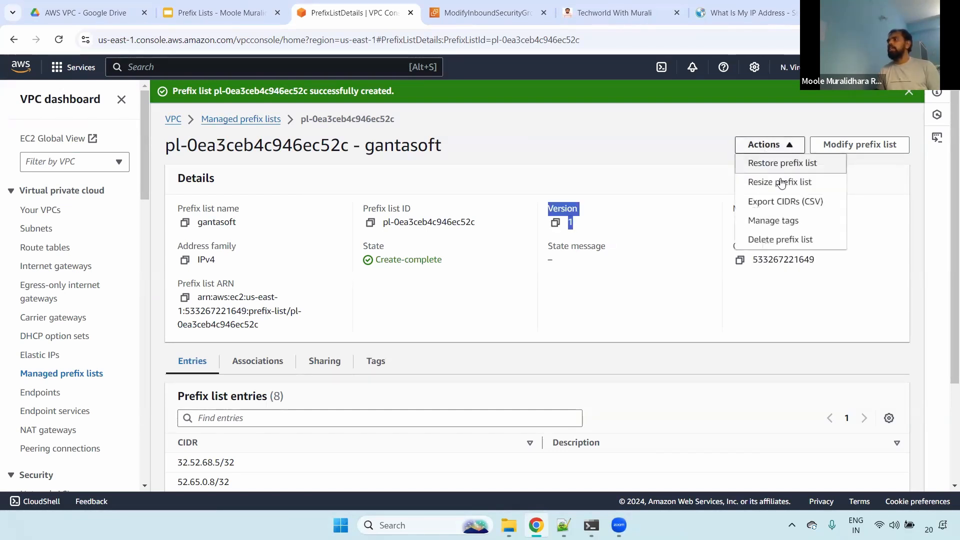
{"action": "left_click", "coordinate": [796, 185]}
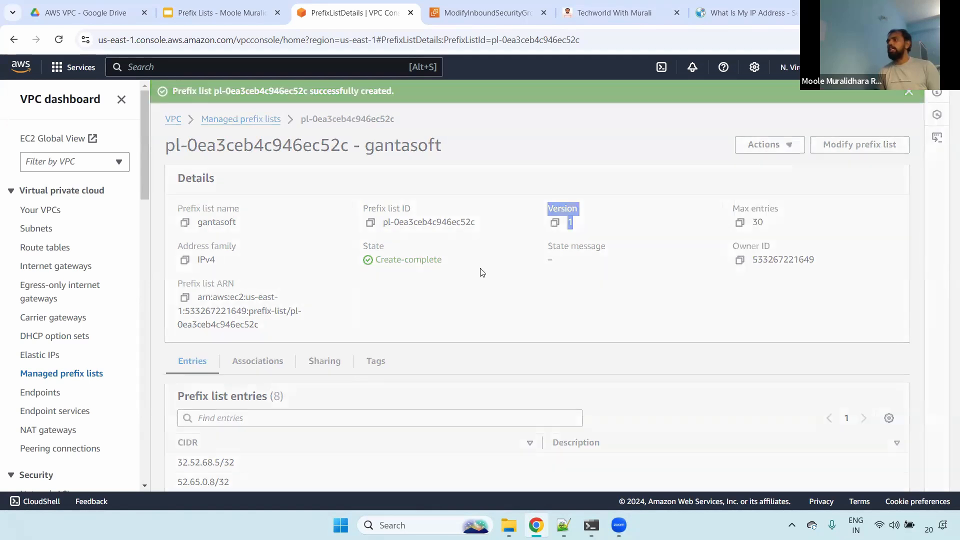
{"action": "left_click_drag", "start_coordinate": [385, 274], "coordinate": [443, 280]}
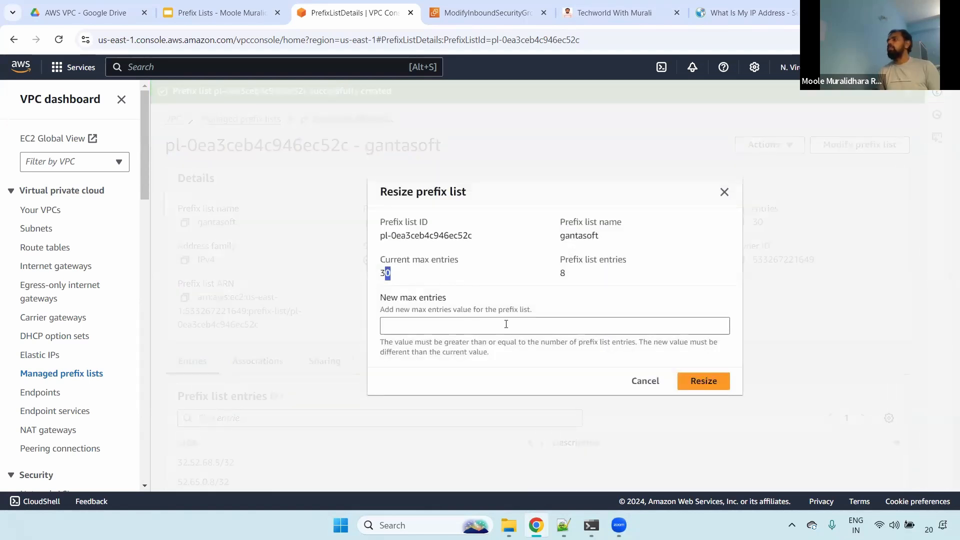
{"action": "left_click_drag", "start_coordinate": [389, 258], "coordinate": [469, 270]}
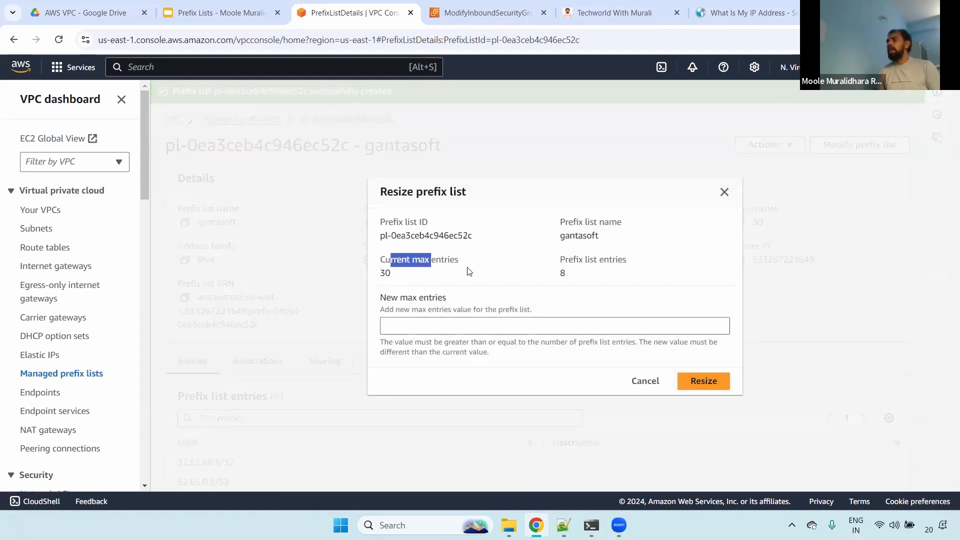
{"action": "left_click_drag", "start_coordinate": [585, 268], "coordinate": [542, 259]}
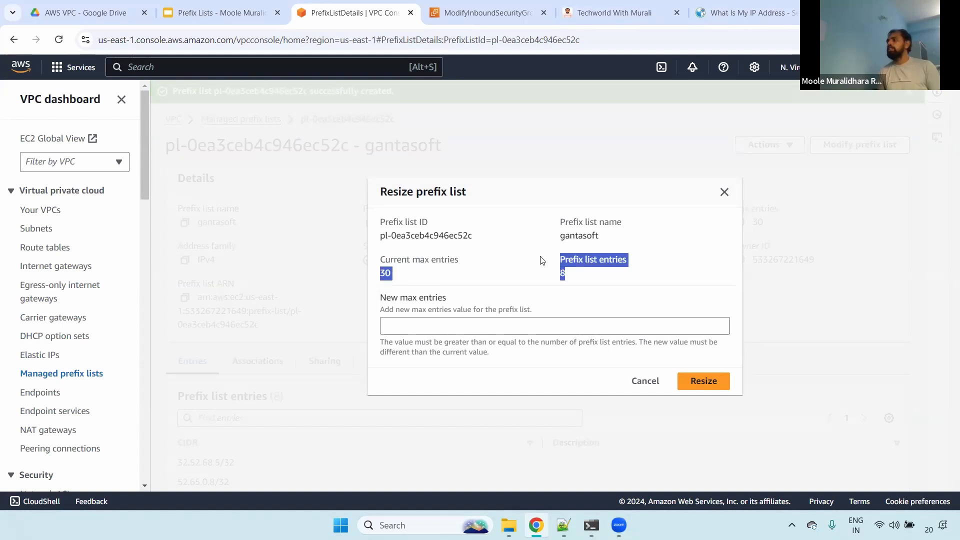
{"action": "left_click", "coordinate": [723, 193]}
{"action": "left_click", "coordinate": [778, 145]}
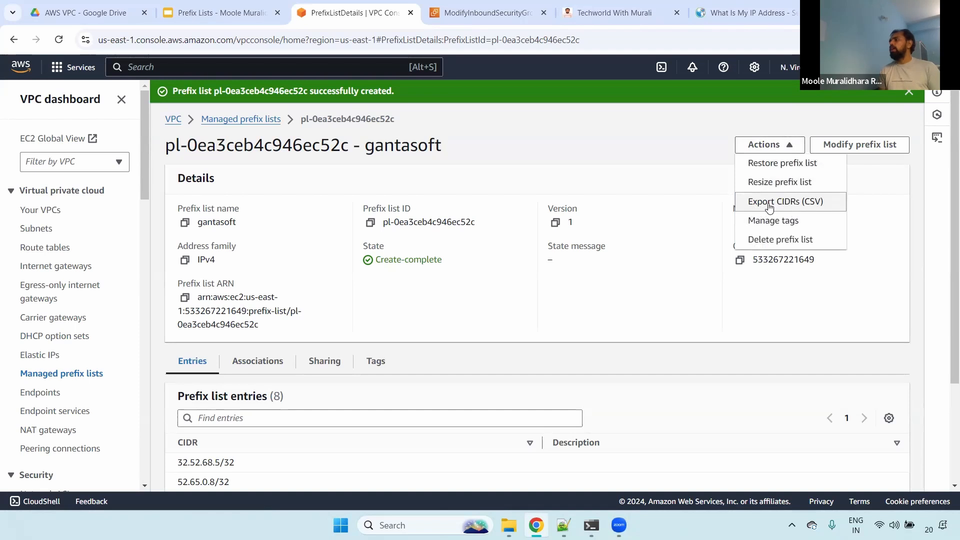
{"action": "left_click", "coordinate": [447, 193]}
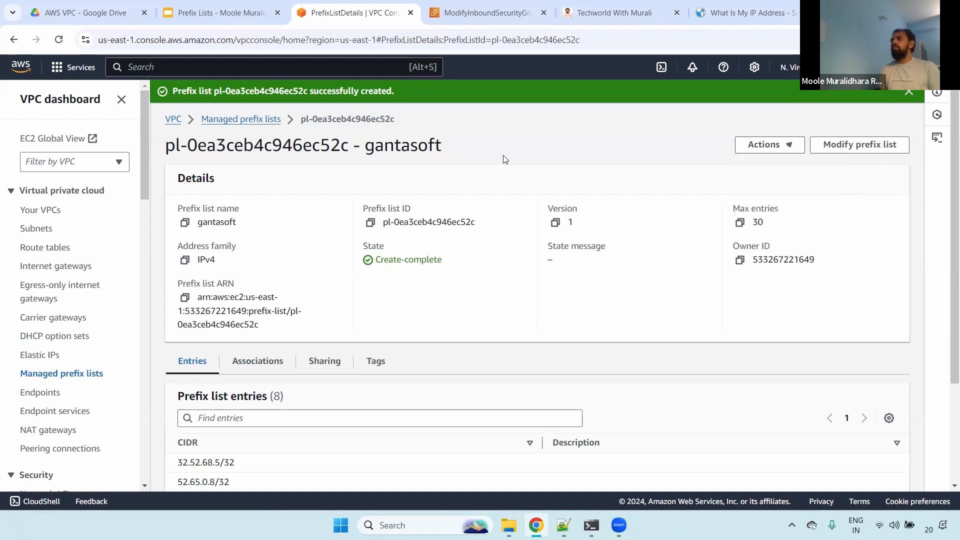
- Review the associations and resource sharing of the gantasoft prefix list
{"action": "left_click", "coordinate": [254, 369]}
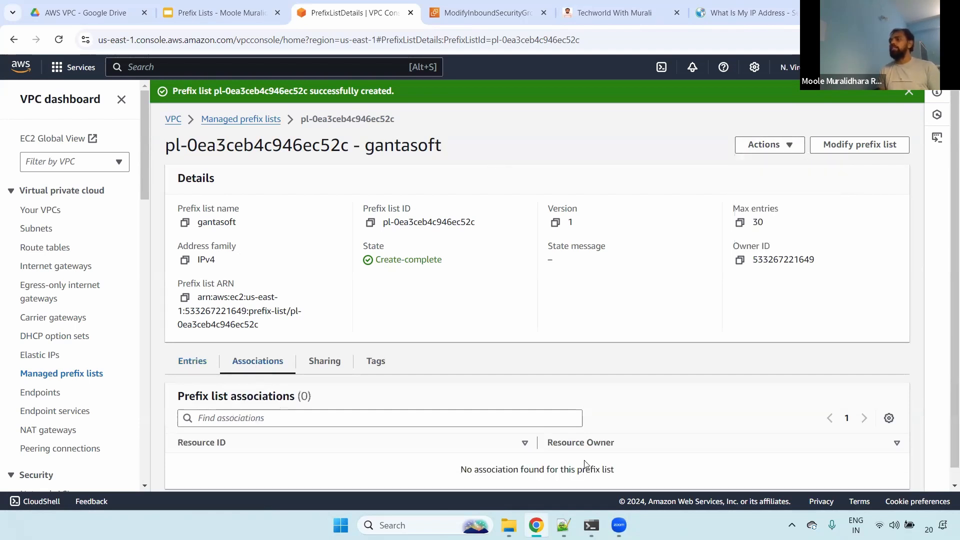
{"action": "scroll", "coordinate": [946, 435], "scroll_direction": "down", "scroll_amount": 1}
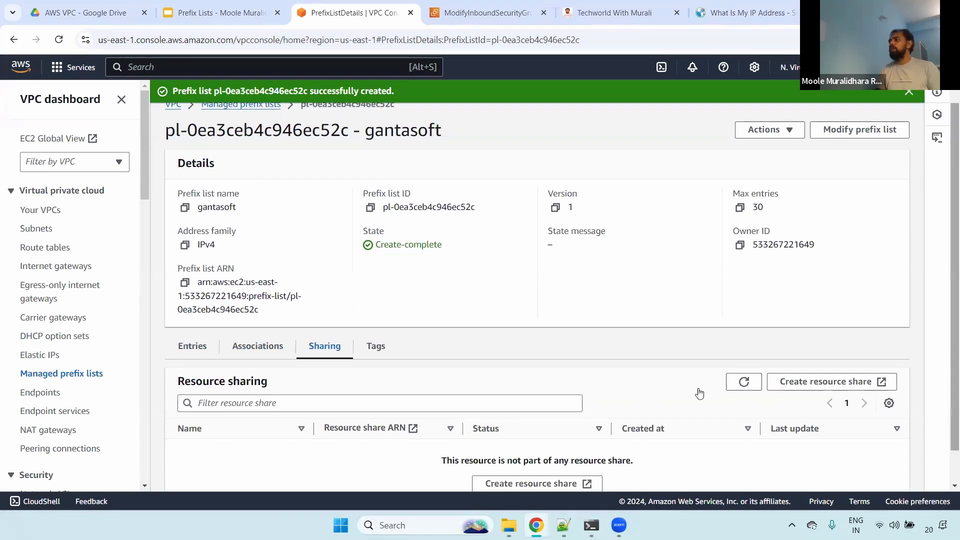
{"action": "scroll", "coordinate": [699, 392], "scroll_direction": "down", "scroll_amount": 1}
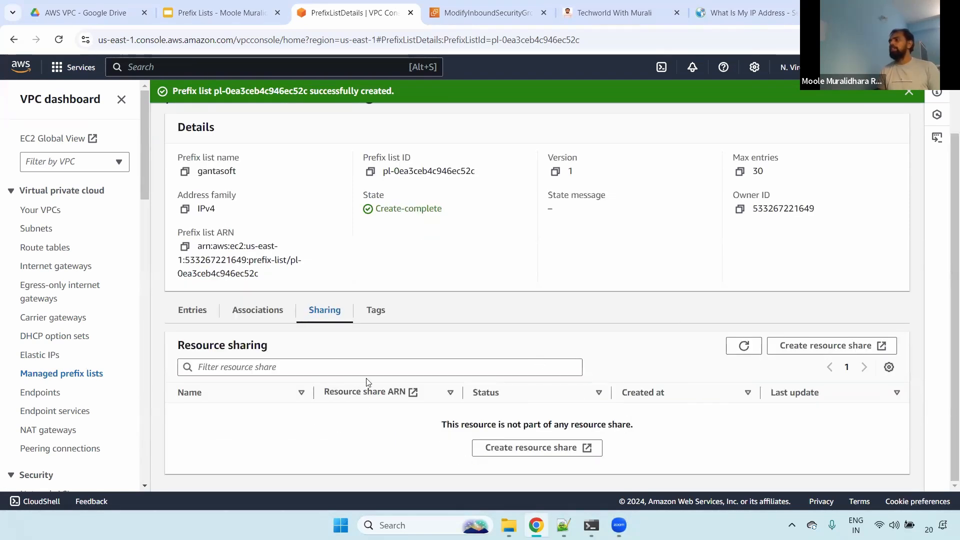
{"action": "scroll", "coordinate": [944, 305], "scroll_direction": "up", "scroll_amount": 2}
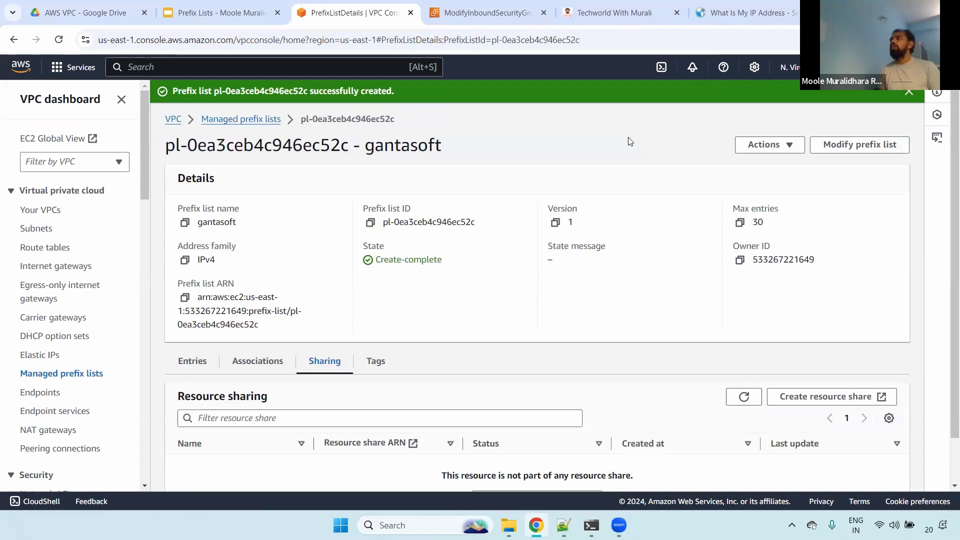
- Open the inbound rules of the infra-vpc-sg security group for editing
{"action": "left_click", "coordinate": [480, 15]}
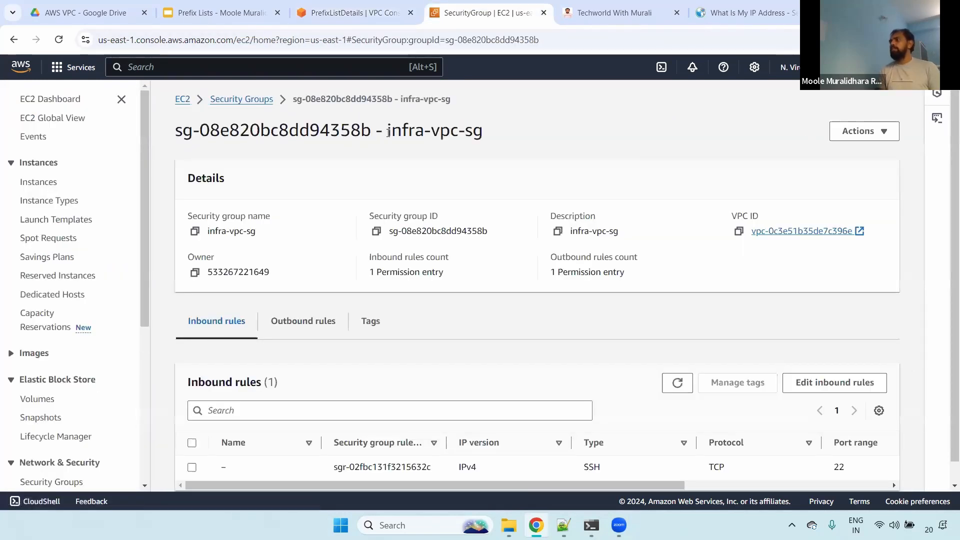
{"action": "left_click_drag", "start_coordinate": [388, 133], "coordinate": [595, 144]}
{"action": "left_click", "coordinate": [831, 382]}
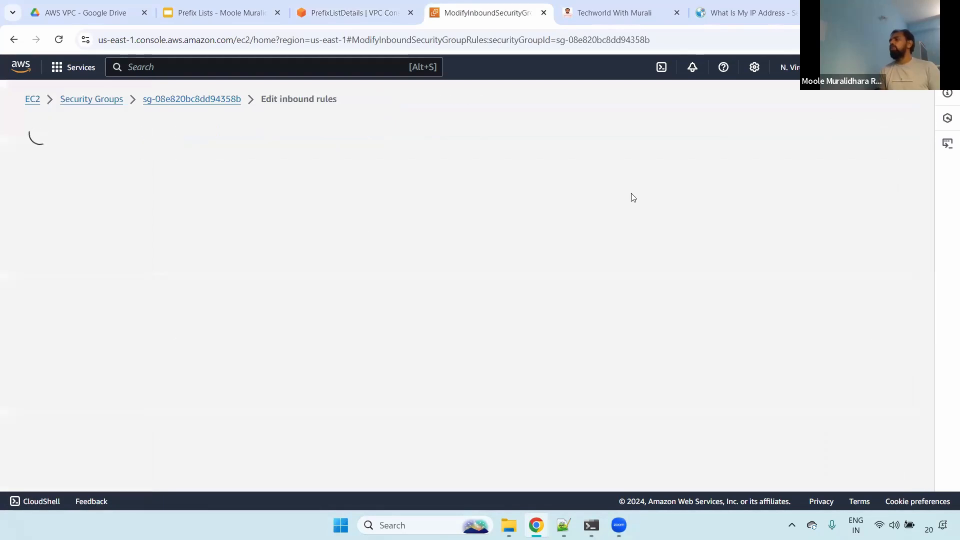
{"action": "left_click", "coordinate": [75, 329]}
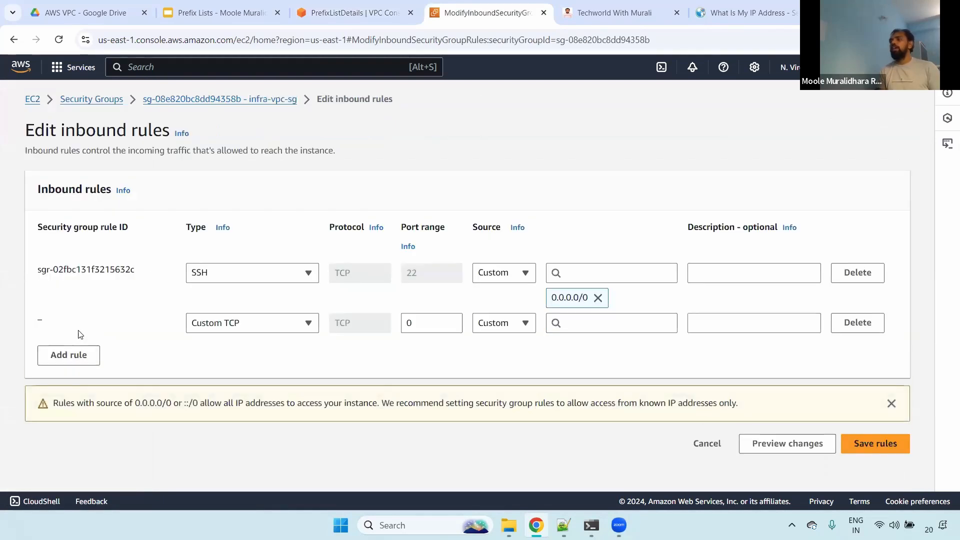
{"action": "left_click", "coordinate": [261, 322]}
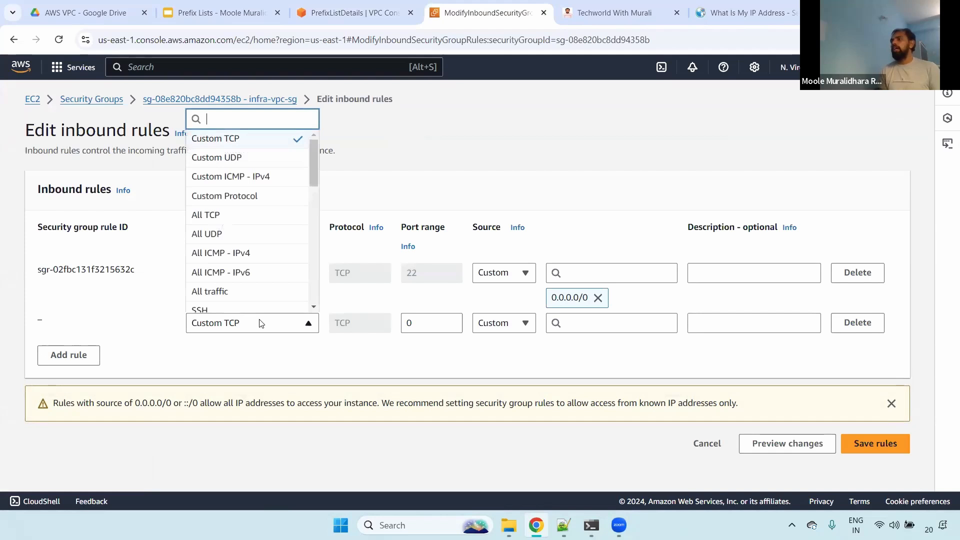
{"action": "left_click", "coordinate": [212, 309]}
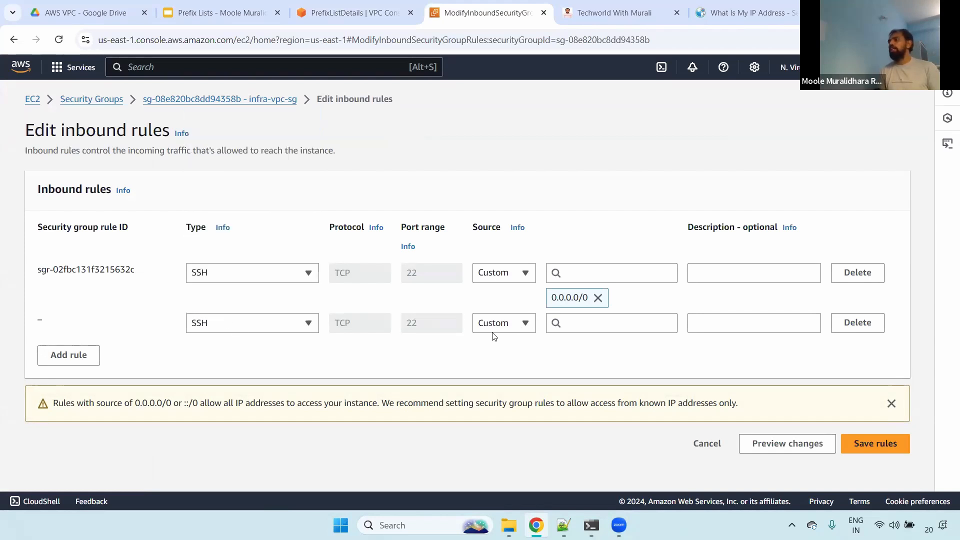
{"action": "left_click", "coordinate": [573, 325]}
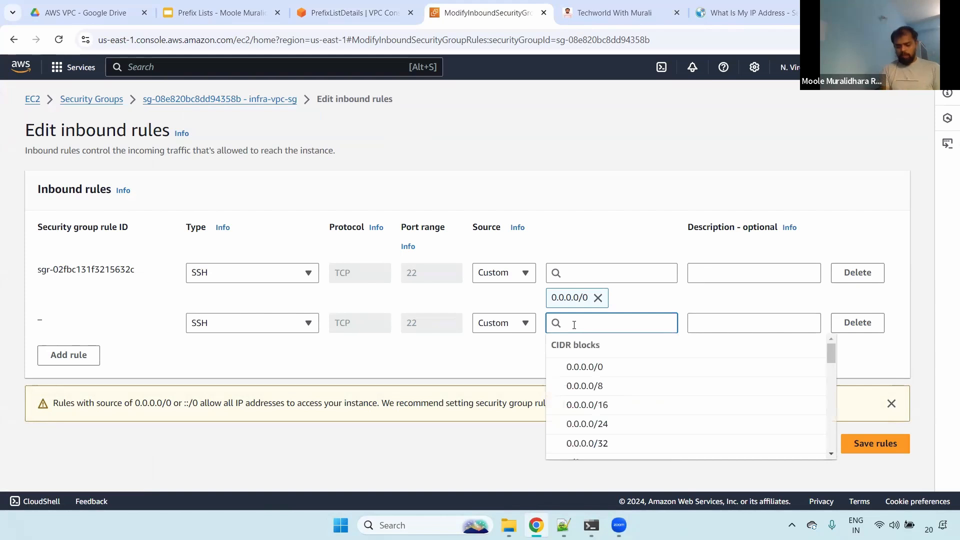
{"action": "type", "text": "pref"}
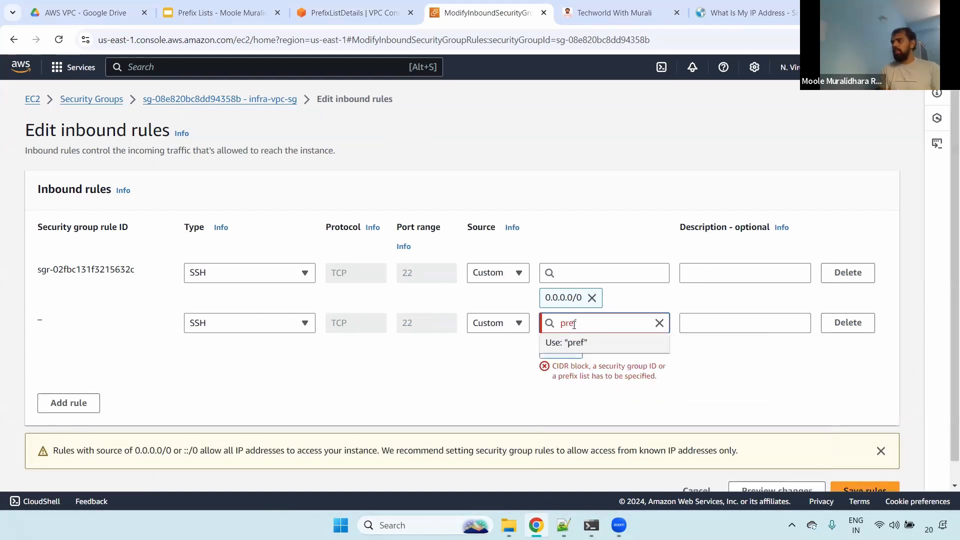
{"action": "key", "text": "BackSpace"}
{"action": "key", "text": "BackSpace"}
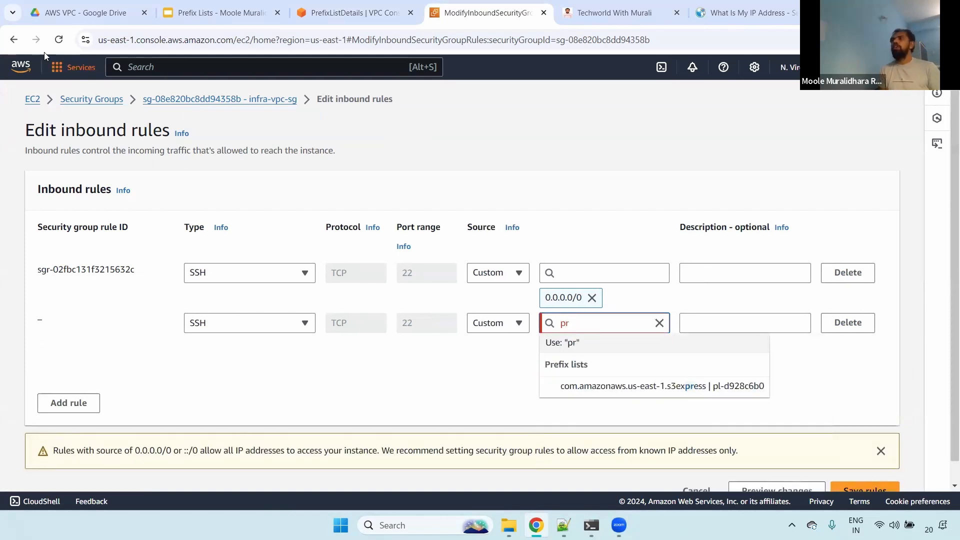
{"action": "left_click", "coordinate": [59, 39]}
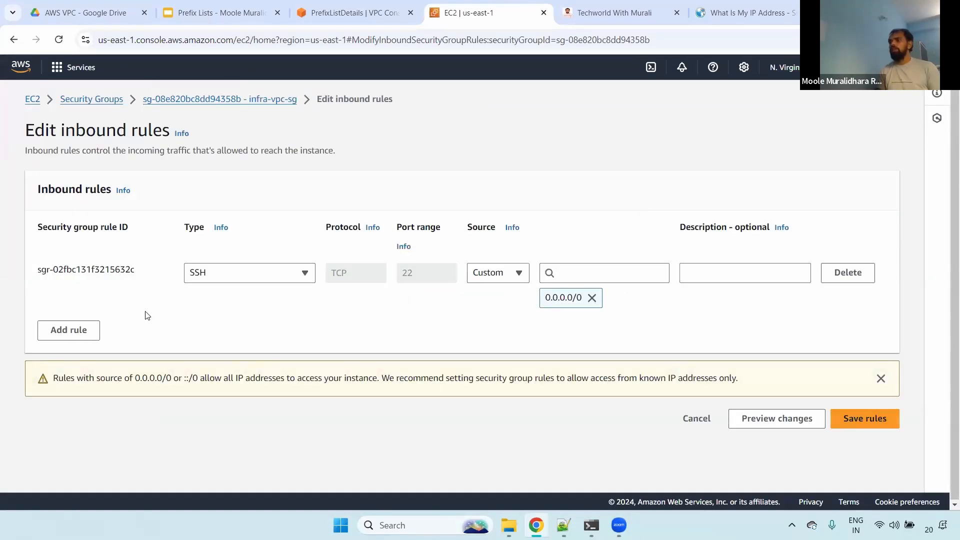
- Add an SSH inbound rule to infra-vpc-sg with the gantasoft prefix list as its custom source, and save the rules
{"action": "left_click", "coordinate": [69, 330]}
{"action": "left_click", "coordinate": [225, 323]}
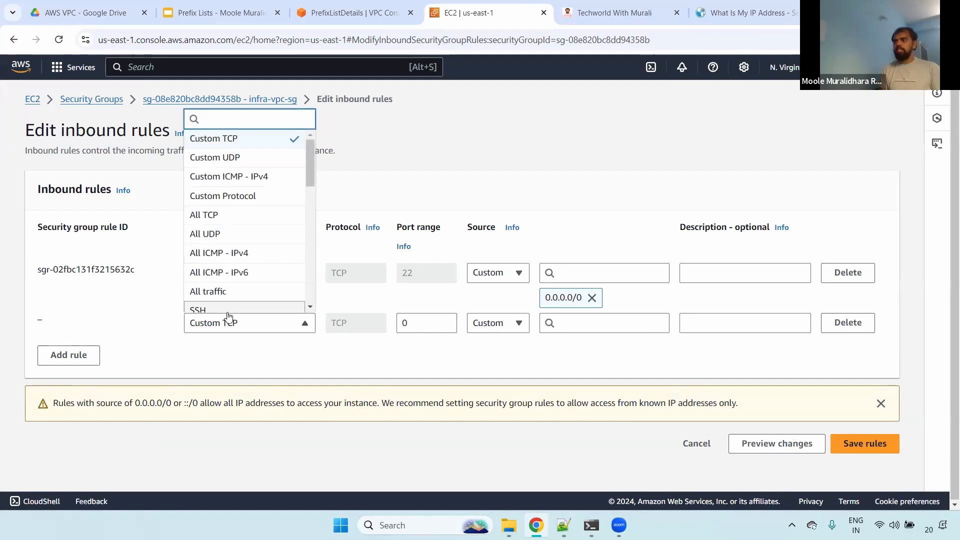
{"action": "left_click", "coordinate": [227, 309]}
{"action": "left_click", "coordinate": [612, 323]}
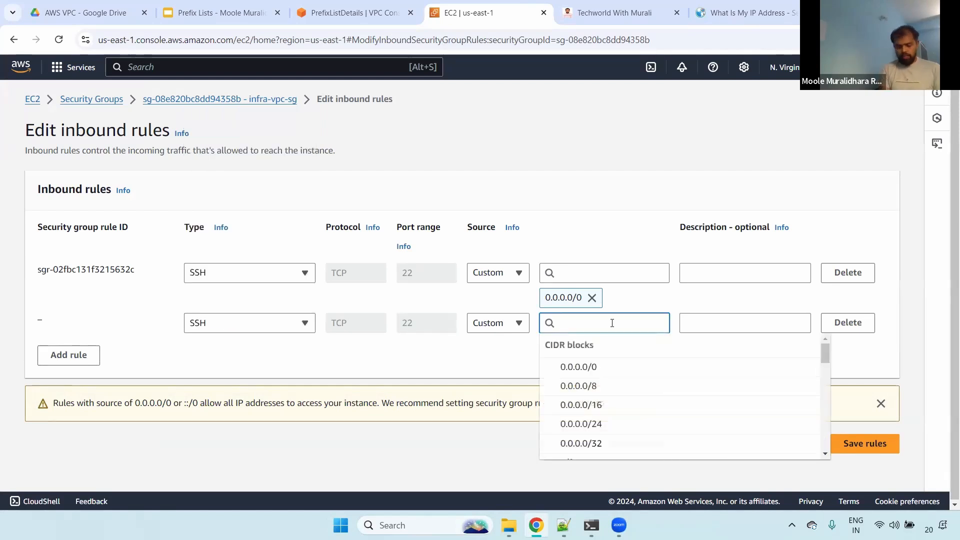
{"action": "type", "text": "pref"}
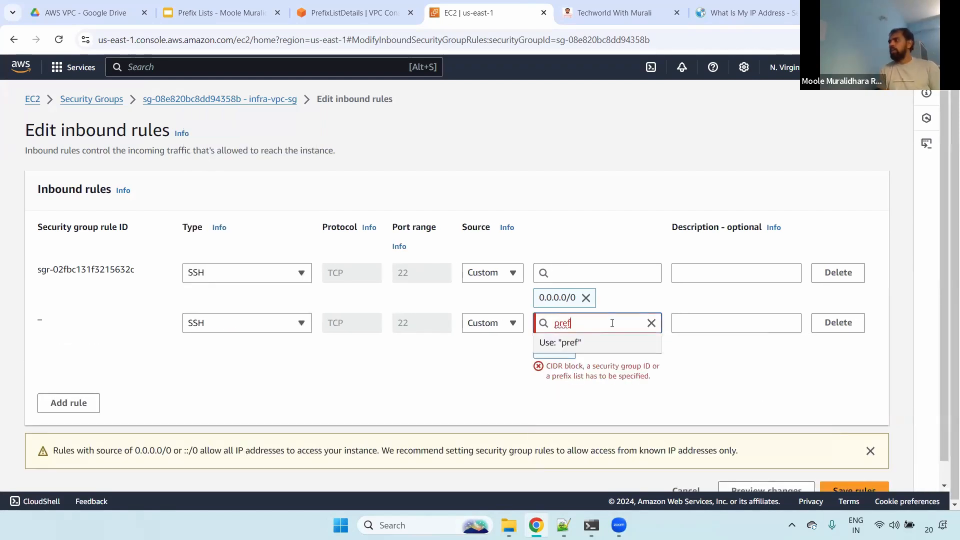
{"action": "key", "text": "BackSpace"}
{"action": "key", "text": "BackSpace"}
{"action": "key", "text": "BackSpace"}
{"action": "key", "text": "BackSpace"}
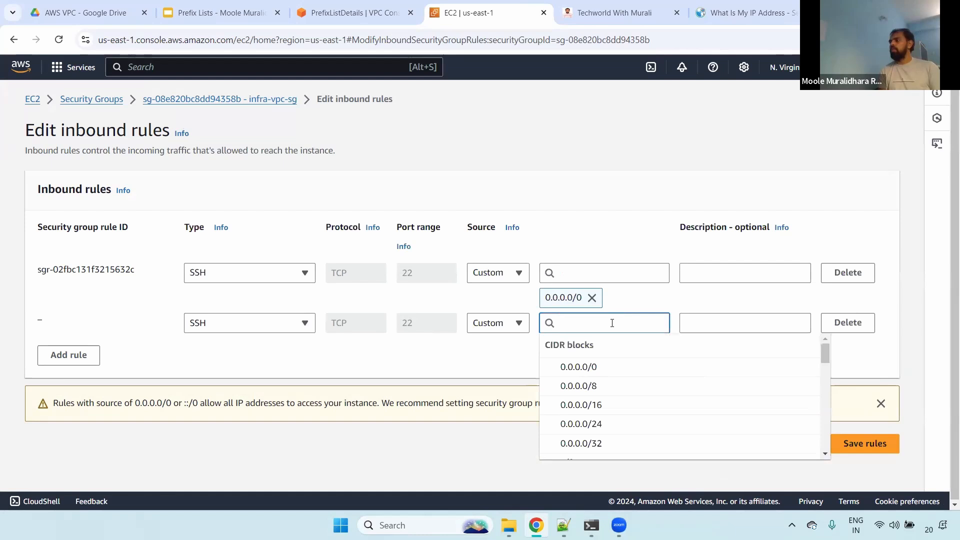
{"action": "type", "text": "gantasoft"}
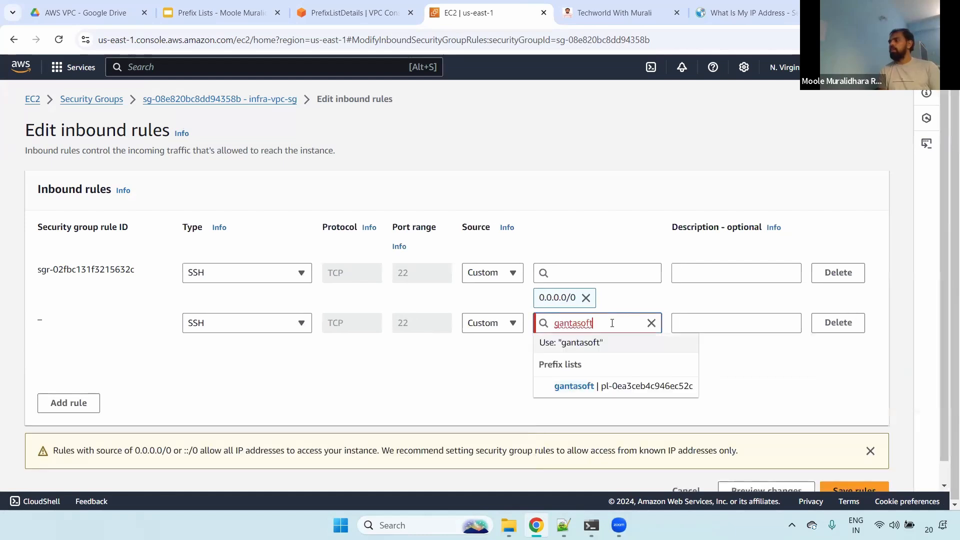
{"action": "left_click", "coordinate": [593, 386]}
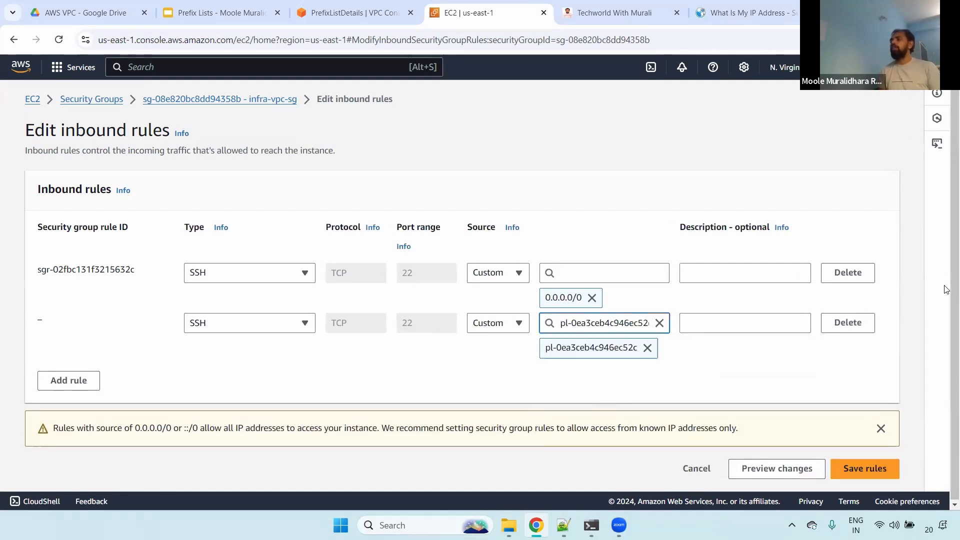
{"action": "left_click", "coordinate": [867, 469]}
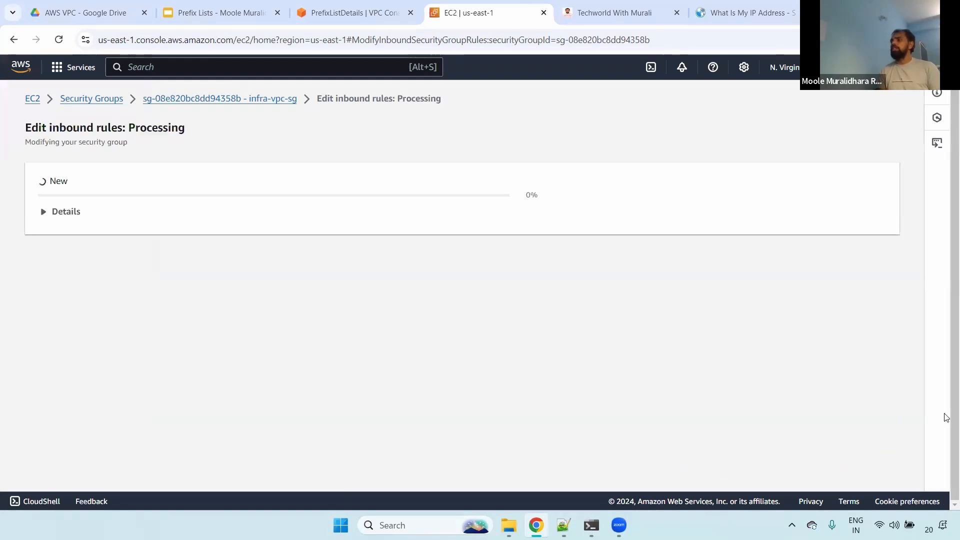
- Reload the gantasoft prefix list's details and check which resource its associations list
{"action": "left_click", "coordinate": [356, 11]}
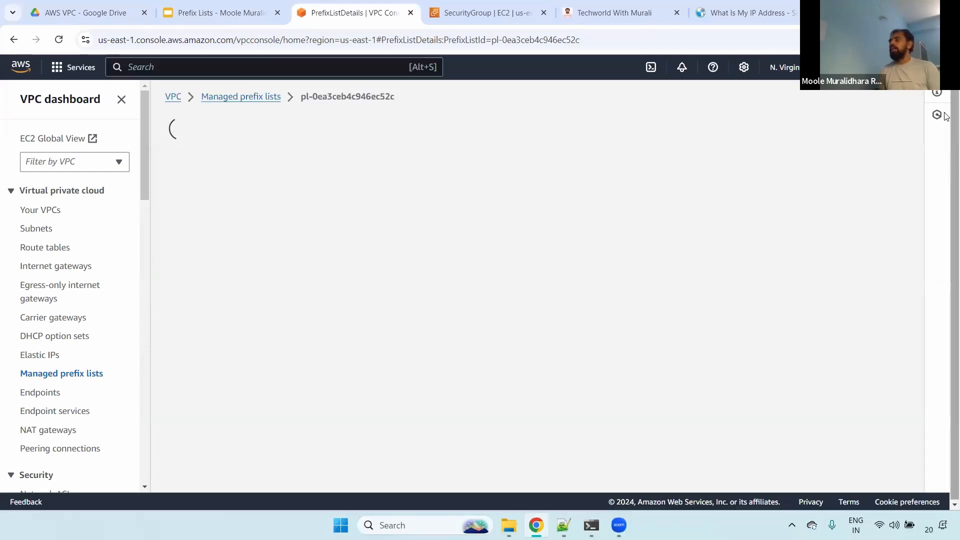
{"action": "left_click", "coordinate": [261, 340]}
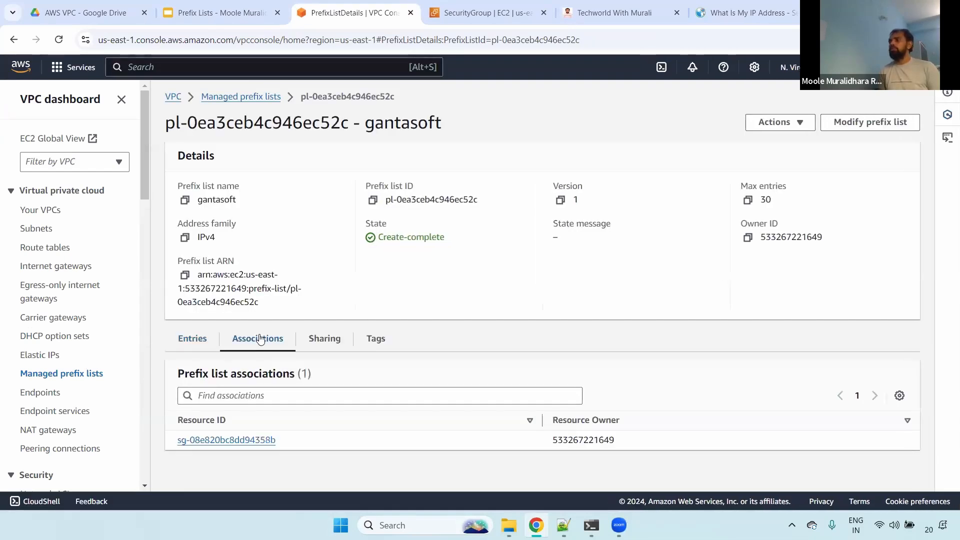
{"action": "left_click_drag", "start_coordinate": [552, 440], "coordinate": [170, 443]}
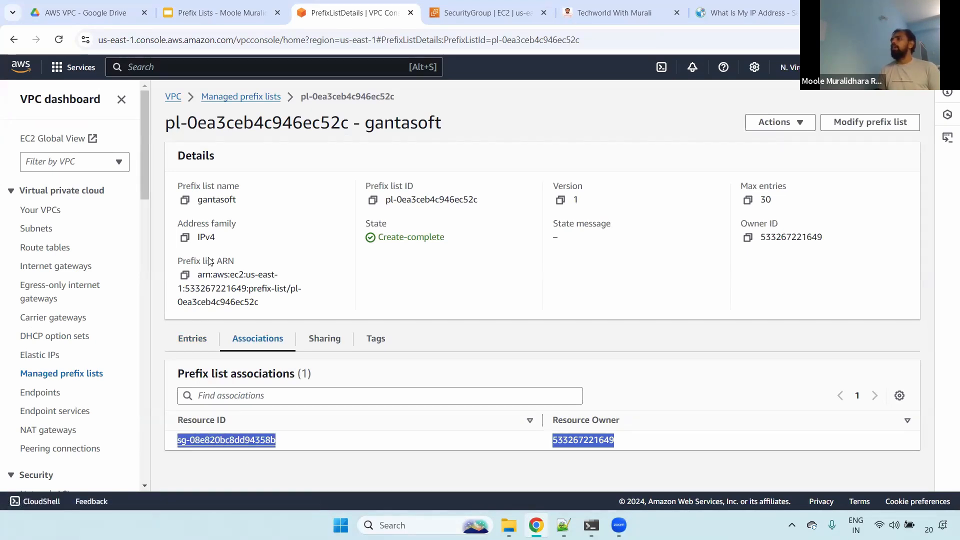
- Return to the infra-vpc-sg security group and open its inbound rules for editing
{"action": "left_click", "coordinate": [209, 4]}
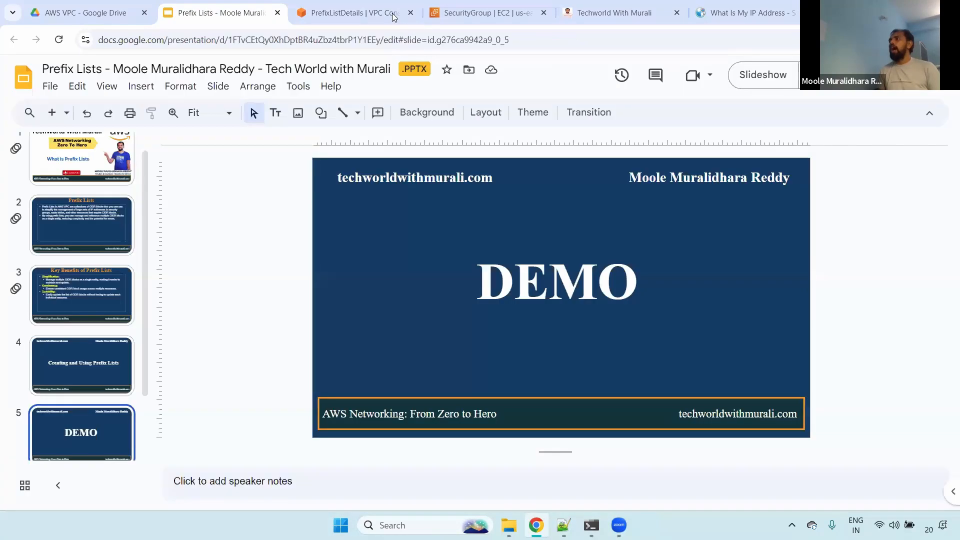
{"action": "left_click", "coordinate": [374, 5]}
{"action": "key", "text": "ctrl+Tab"}
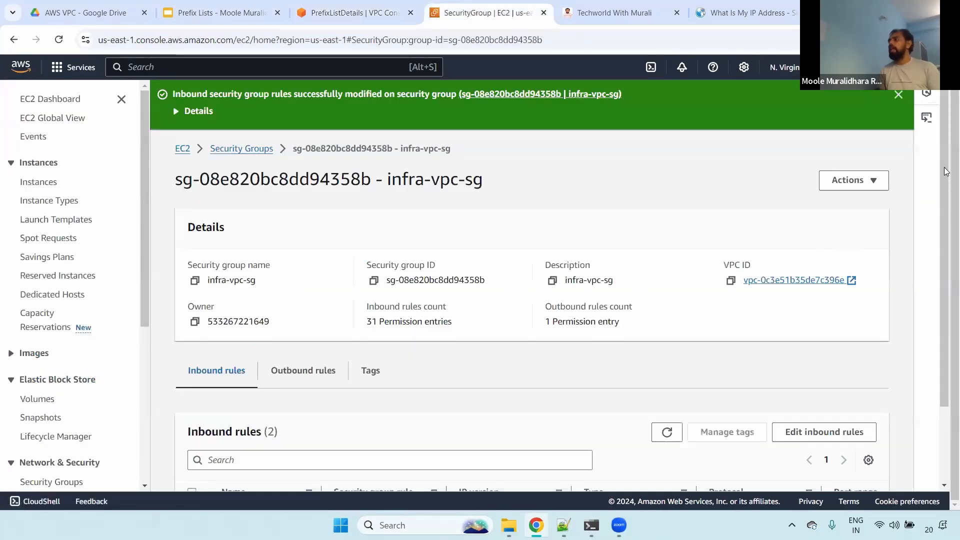
{"action": "scroll", "coordinate": [850, 335], "scroll_direction": "down", "scroll_amount": 3}
{"action": "left_click", "coordinate": [824, 337]}
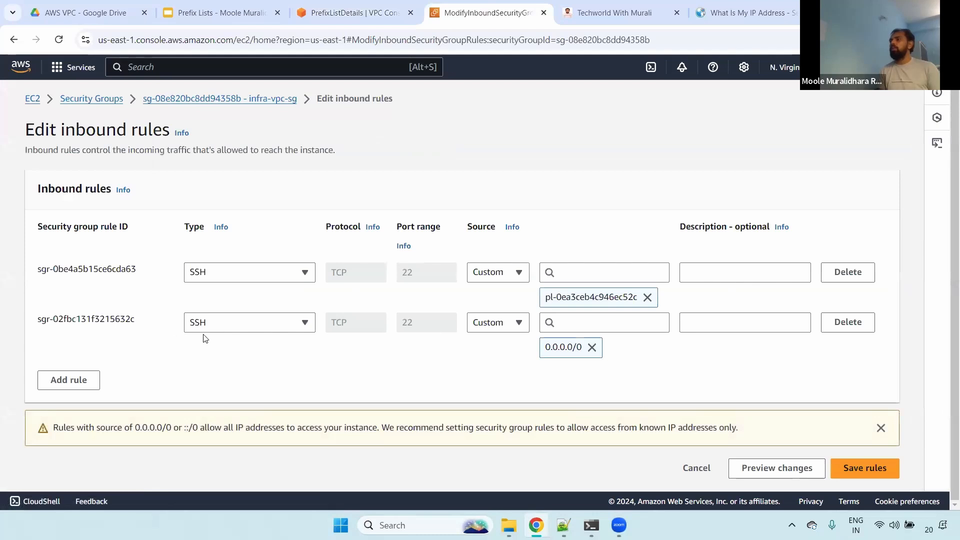
- Add an HTTP inbound rule to infra-vpc-sg with the gantasoft prefix list as its custom source
{"action": "left_click", "coordinate": [256, 274]}
{"action": "left_click", "coordinate": [67, 386]}
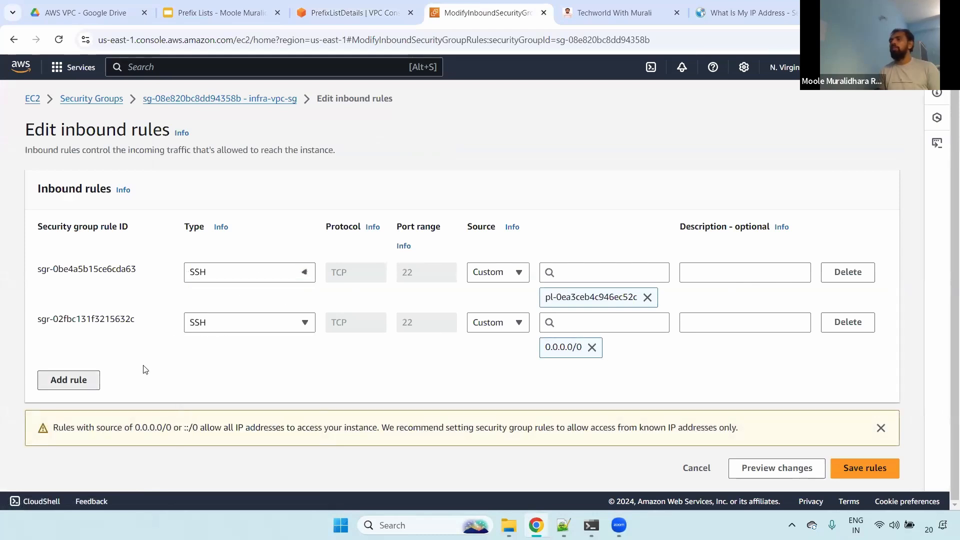
{"action": "left_click", "coordinate": [233, 374]}
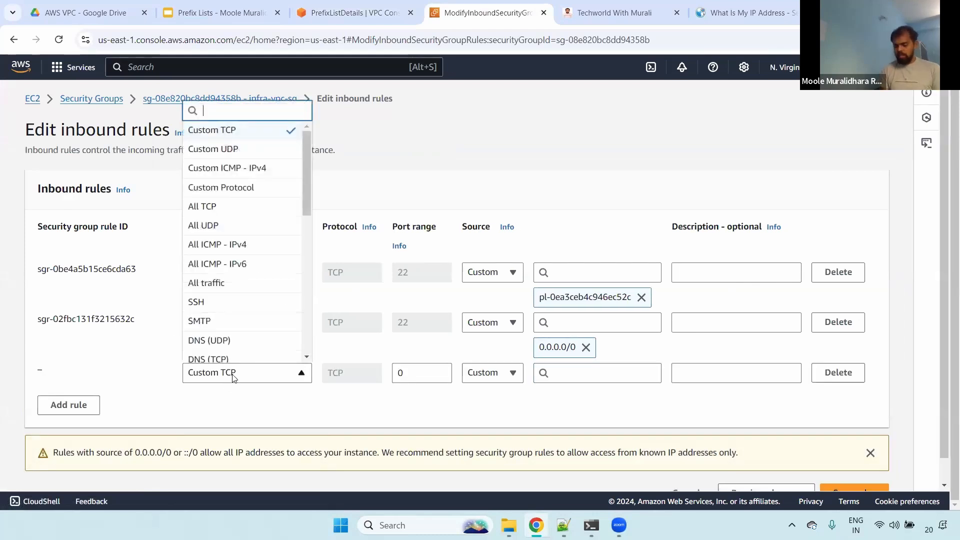
{"action": "type", "text": "hhtp"}
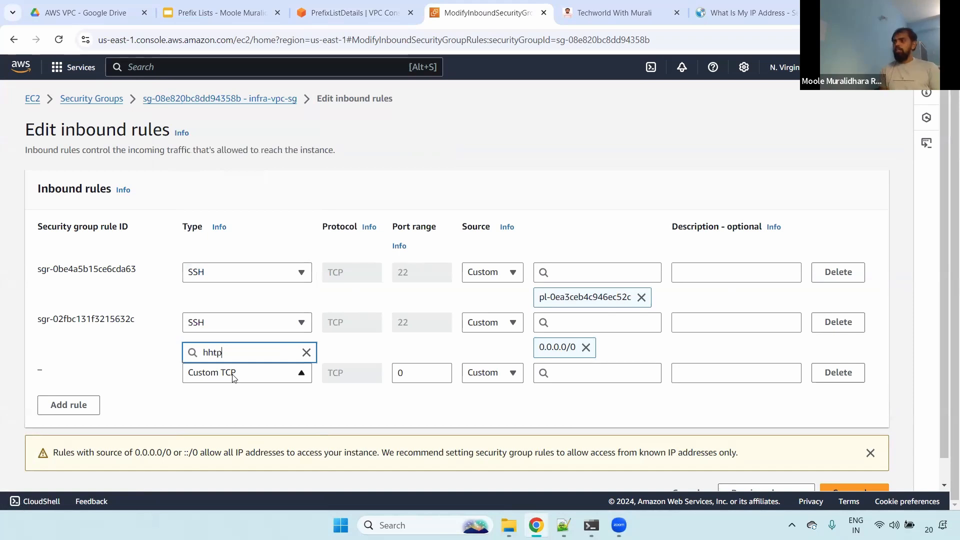
{"action": "key", "text": "BackSpace"}
{"action": "key", "text": "BackSpace"}
{"action": "key", "text": "BackSpace"}
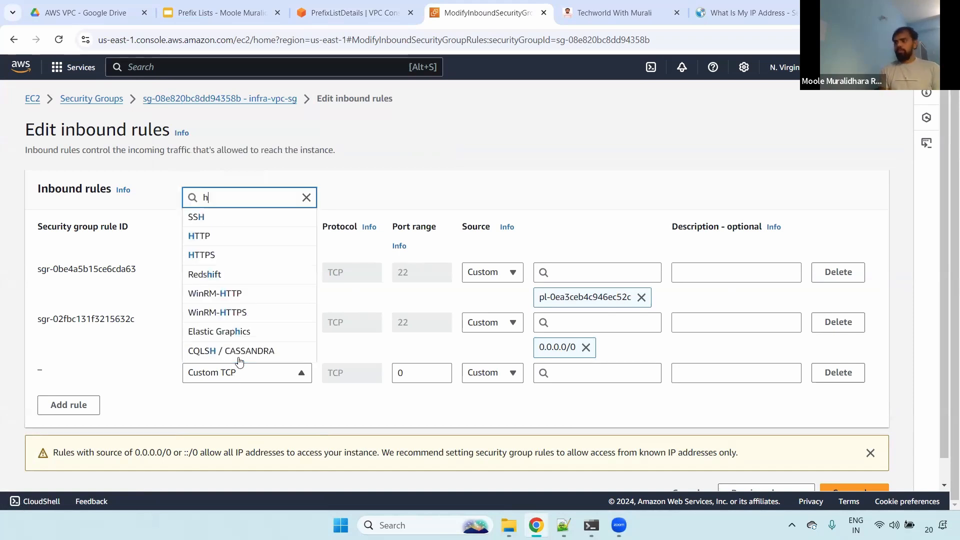
{"action": "left_click", "coordinate": [209, 236]}
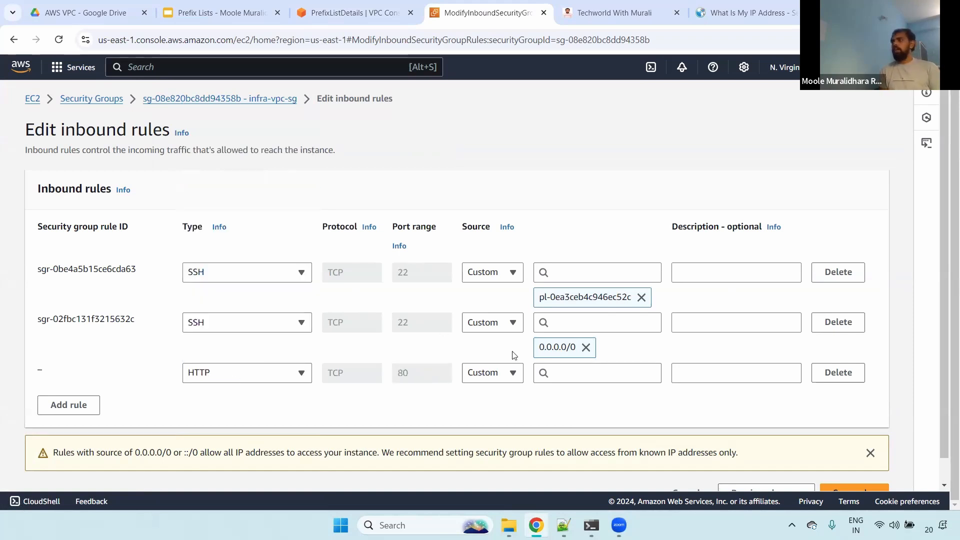
{"action": "left_click", "coordinate": [574, 374]}
{"action": "key", "text": "ctrl+v"}
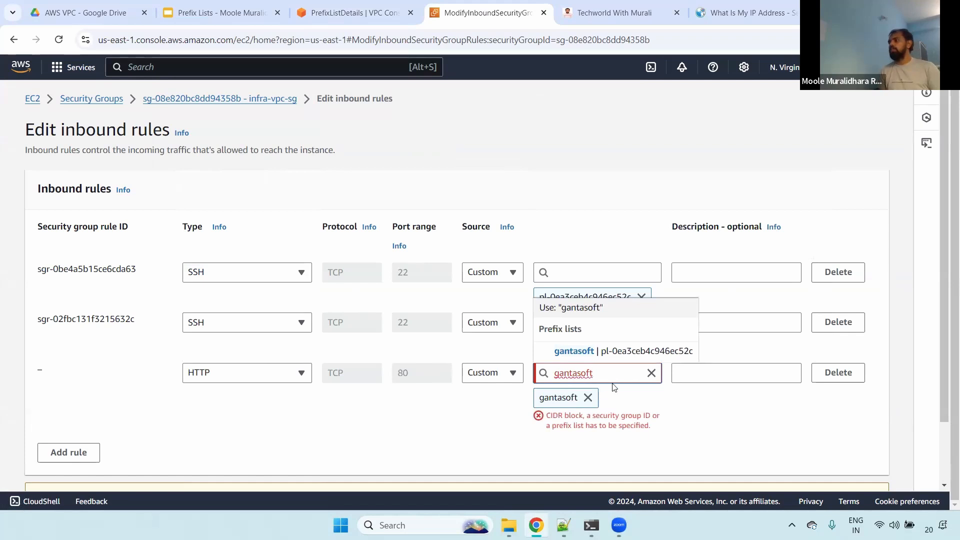
{"action": "left_click", "coordinate": [598, 351]}
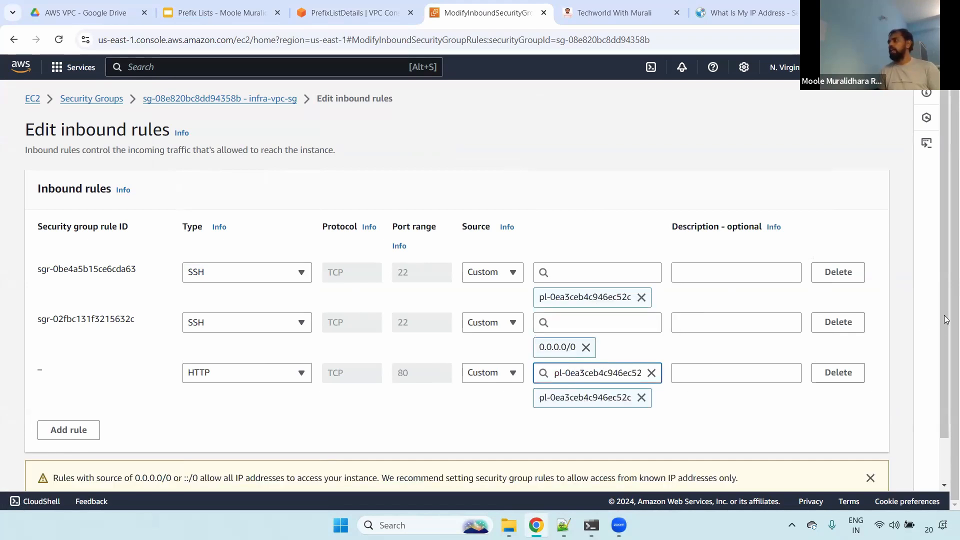
- Add an HTTPS inbound rule with the gantasoft prefix list as its custom source
{"action": "left_click", "coordinate": [90, 429]}
{"action": "left_click", "coordinate": [240, 423]}
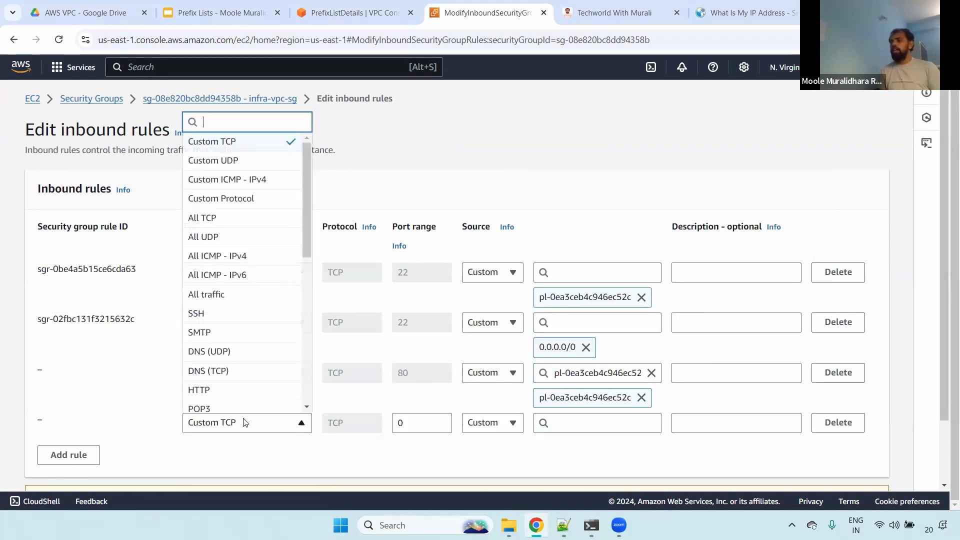
{"action": "type", "text": "https"}
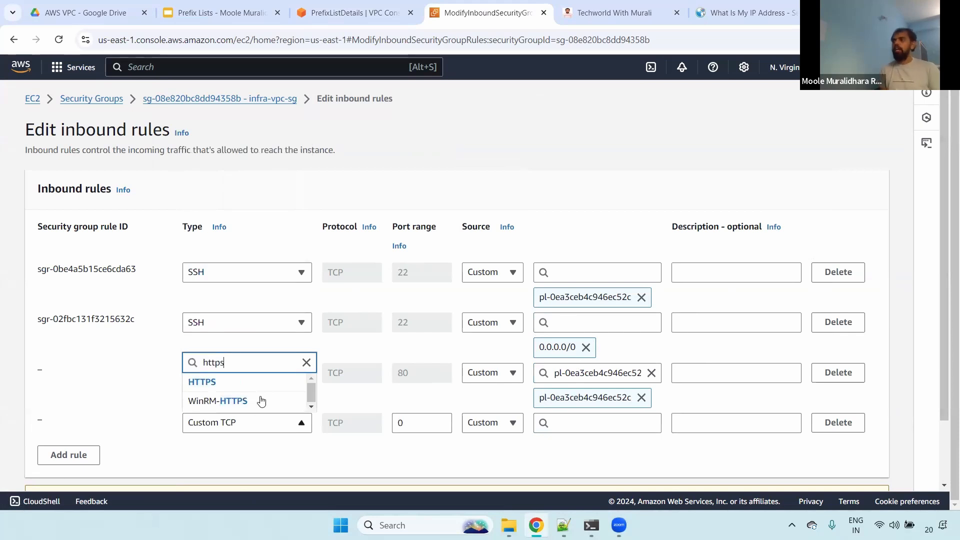
{"action": "left_click", "coordinate": [202, 382]}
{"action": "left_click", "coordinate": [571, 423]}
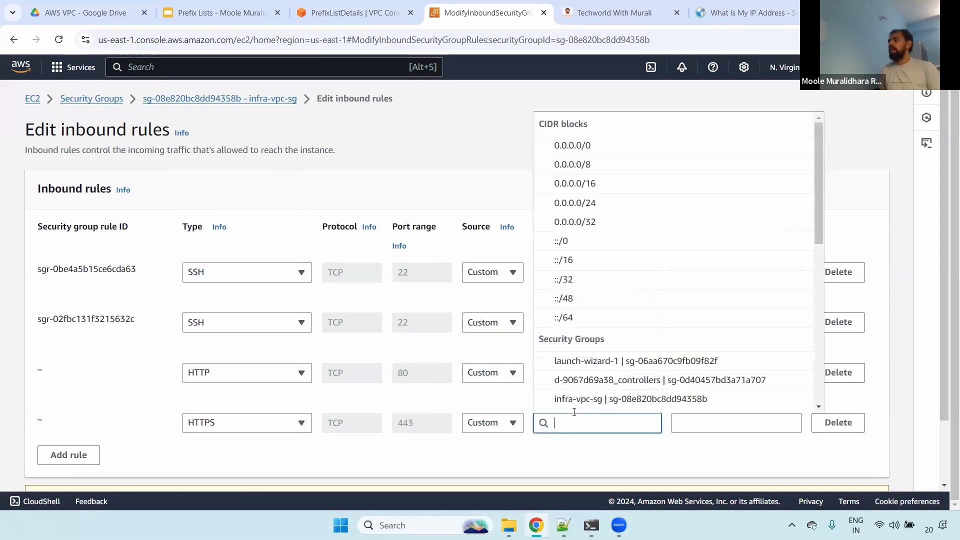
{"action": "type", "text": "gantasoft"}
{"action": "left_click", "coordinate": [582, 401]}
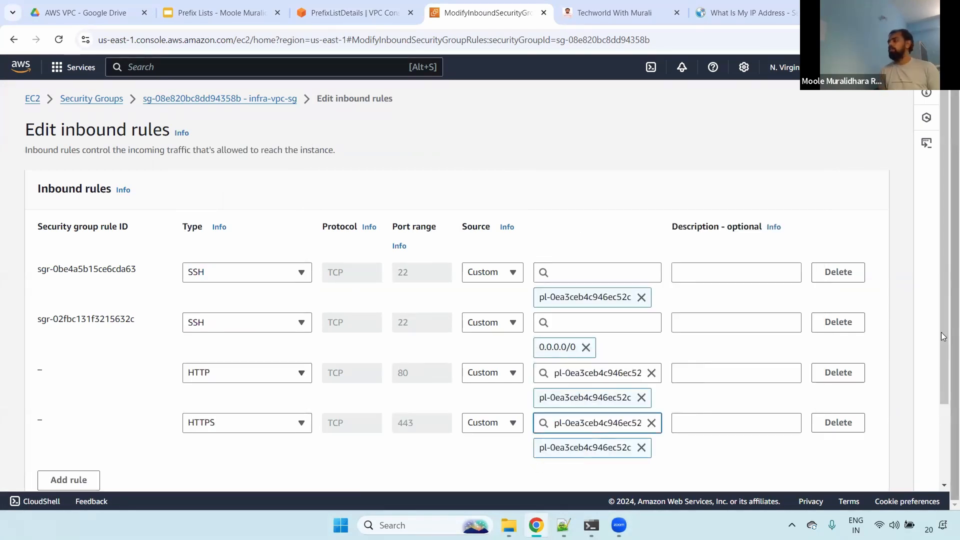
- Try to save the inbound rules with the added HTTP and HTTPS rules, and read the details of the save result
{"action": "scroll", "coordinate": [944, 398], "scroll_direction": "down", "scroll_amount": 2}
{"action": "left_click", "coordinate": [854, 470]}
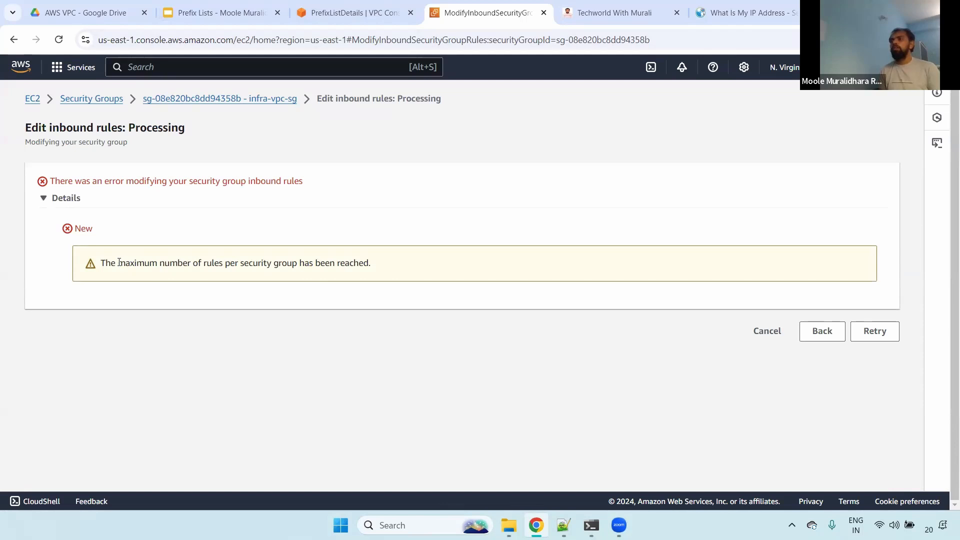
{"action": "left_click_drag", "start_coordinate": [118, 262], "coordinate": [434, 268]}
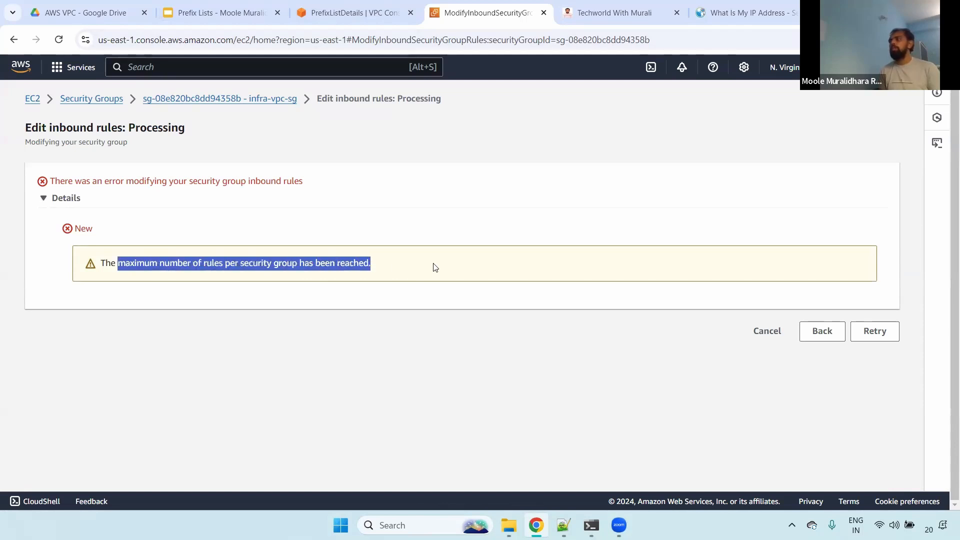
- Go back to the inbound rules, remove the new HTTPS rule, and try to save with only the HTTP rule added
{"action": "left_click", "coordinate": [814, 335]}
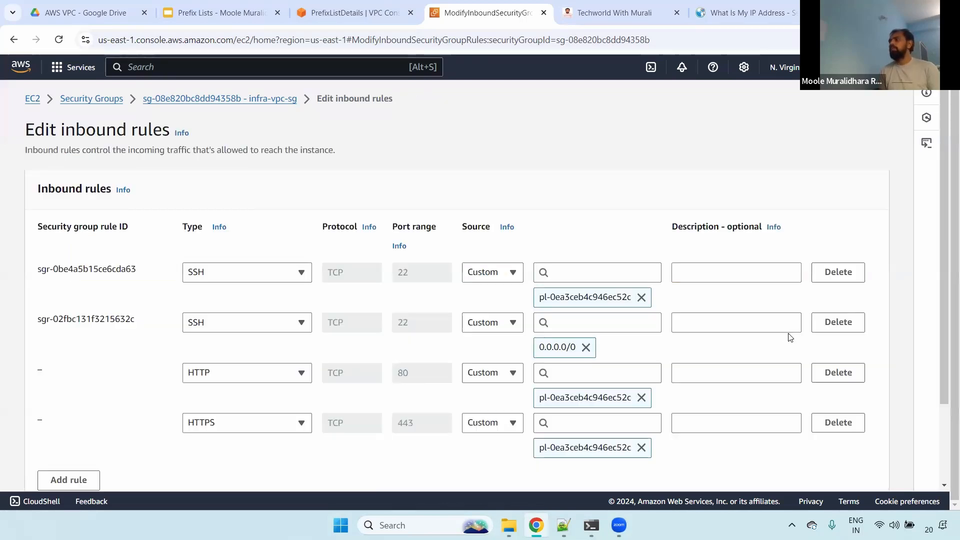
{"action": "scroll", "coordinate": [947, 153], "scroll_direction": "down", "scroll_amount": 2}
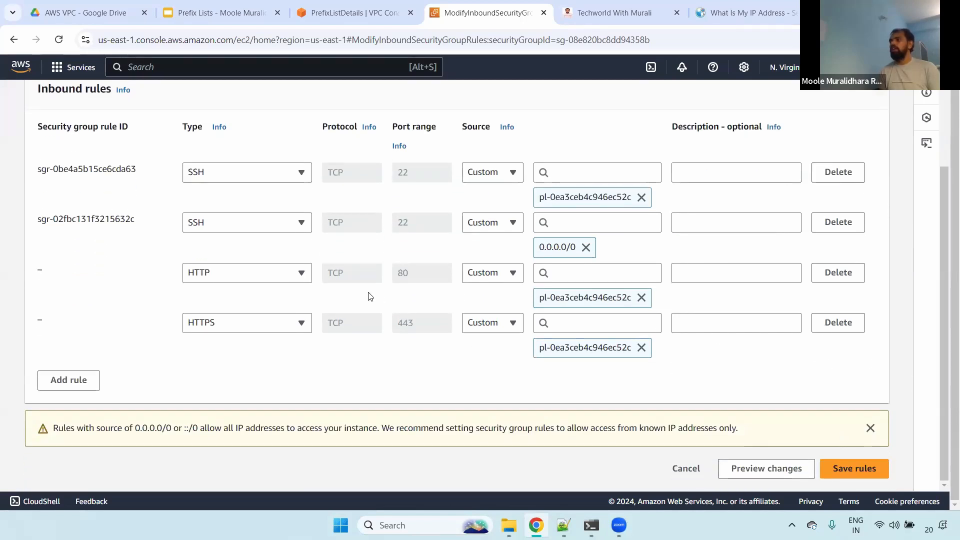
{"action": "left_click", "coordinate": [837, 323]}
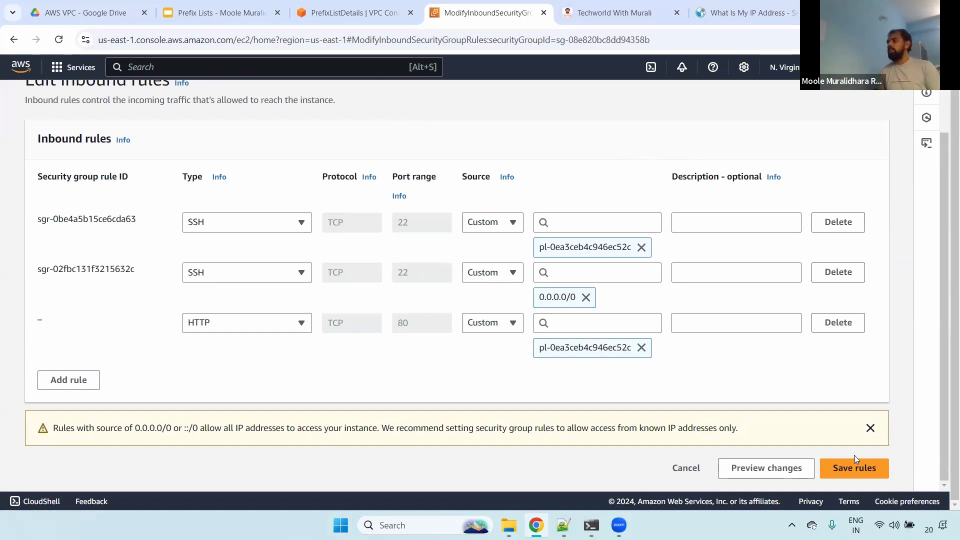
{"action": "left_click", "coordinate": [848, 470]}
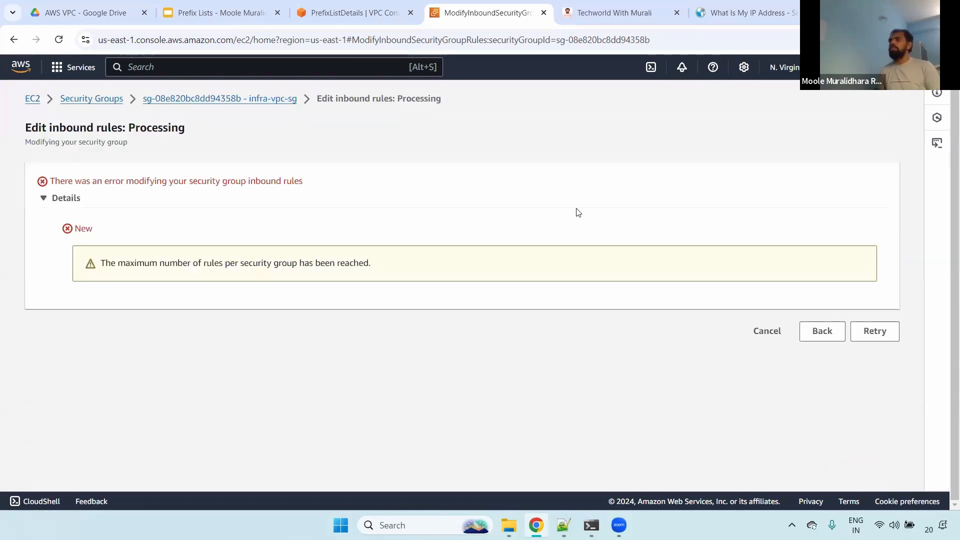
{"action": "left_click_drag", "start_coordinate": [111, 263], "coordinate": [714, 273]}
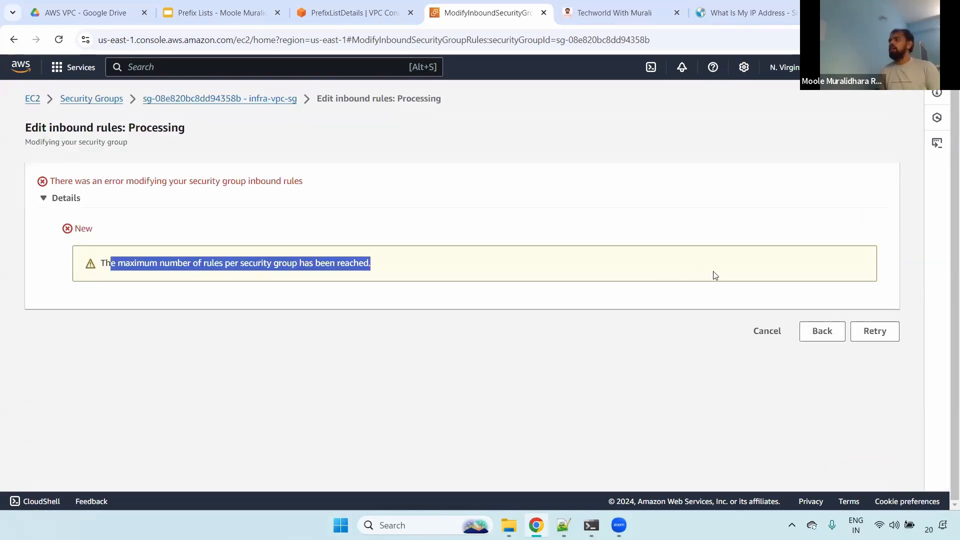
- Leave the rule edit, review the inbound and outbound rules of infra-vpc-sg, and return to the list of security groups
{"action": "key", "text": "alt+Tab"}
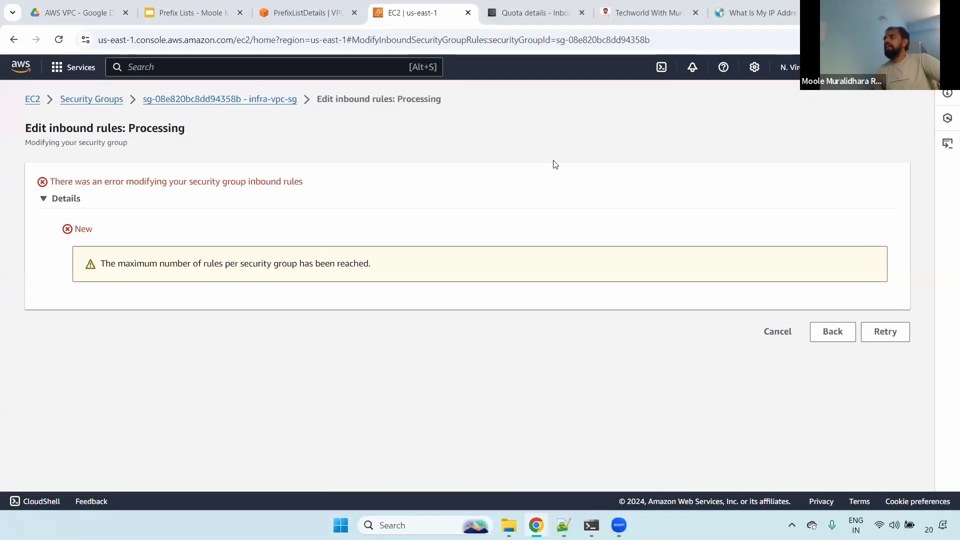
{"action": "left_click", "coordinate": [254, 100]}
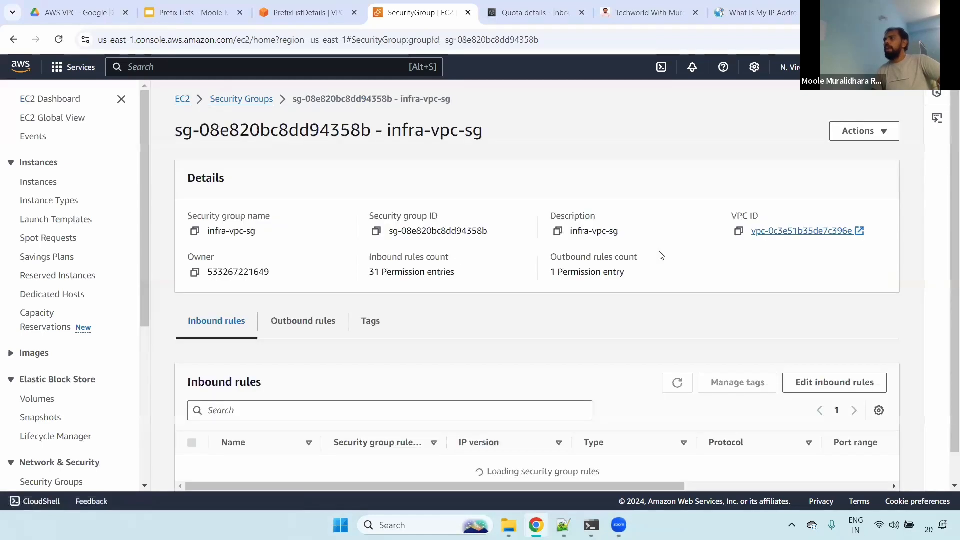
{"action": "scroll", "coordinate": [751, 327], "scroll_direction": "down", "scroll_amount": 2}
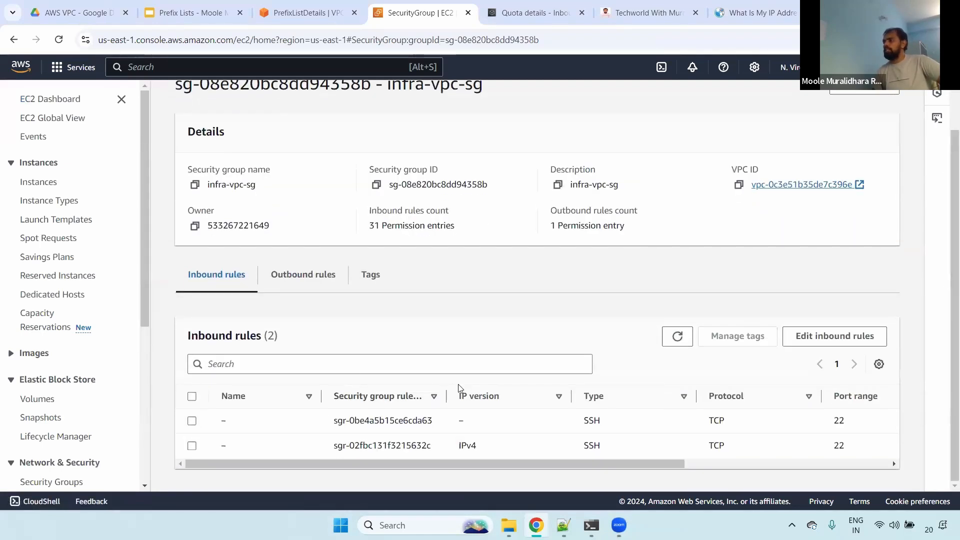
{"action": "left_click", "coordinate": [289, 273]}
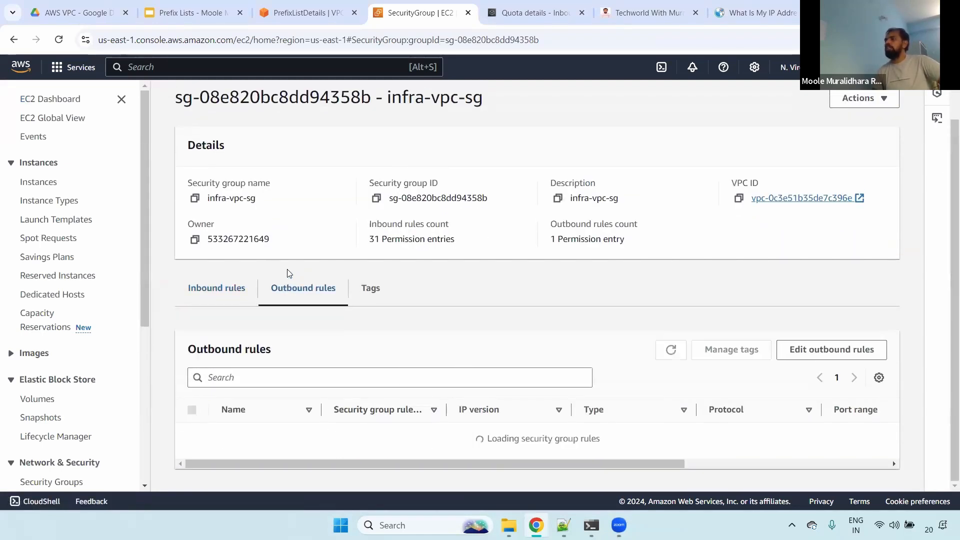
{"action": "scroll", "coordinate": [349, 200], "scroll_direction": "up", "scroll_amount": 1}
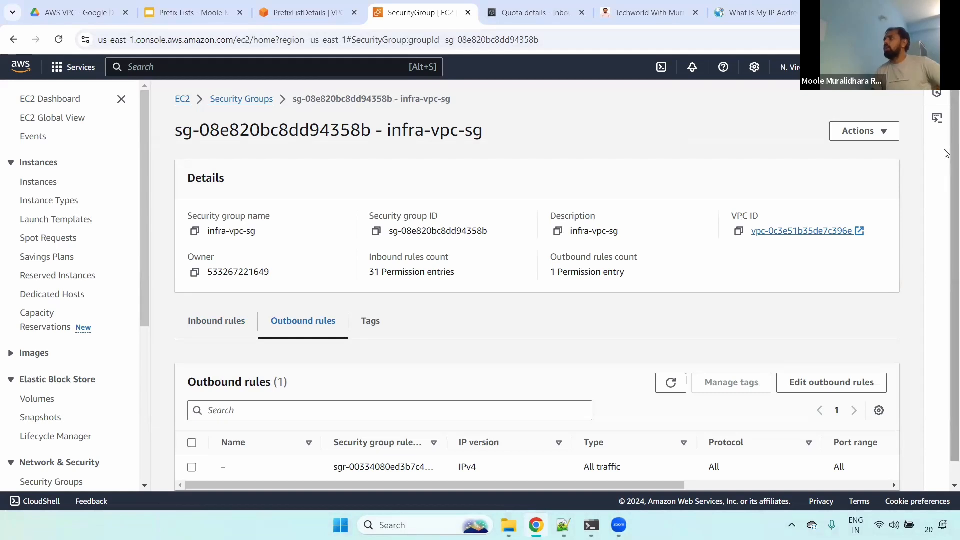
{"action": "scroll", "coordinate": [300, 275], "scroll_direction": "down", "scroll_amount": 1}
{"action": "left_click", "coordinate": [239, 298]}
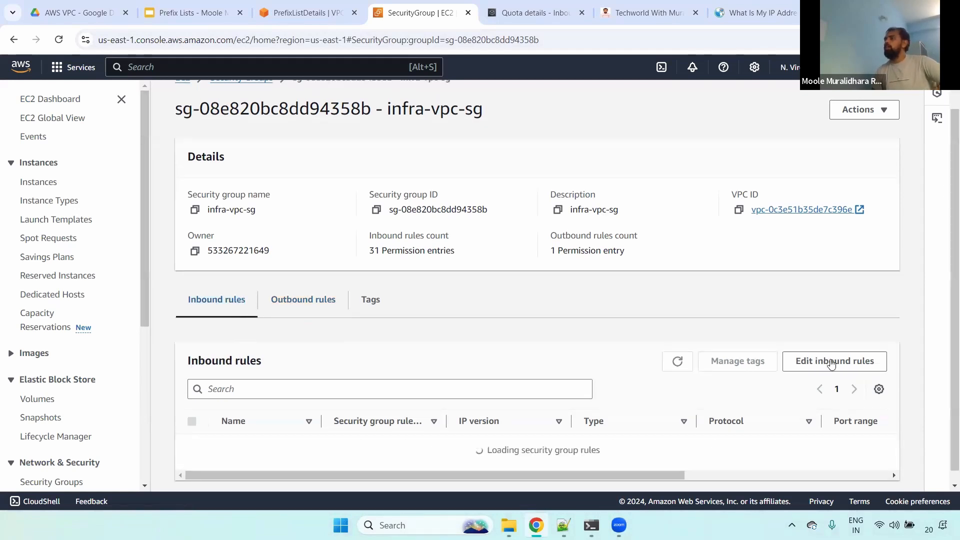
{"action": "scroll", "coordinate": [947, 326], "scroll_direction": "down", "scroll_amount": 1}
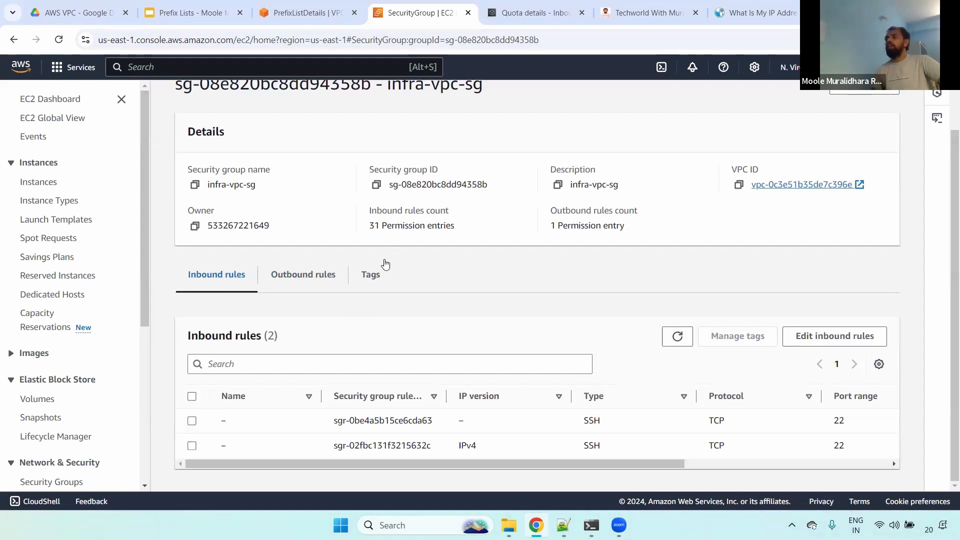
{"action": "scroll", "coordinate": [251, 110], "scroll_direction": "up", "scroll_amount": 1}
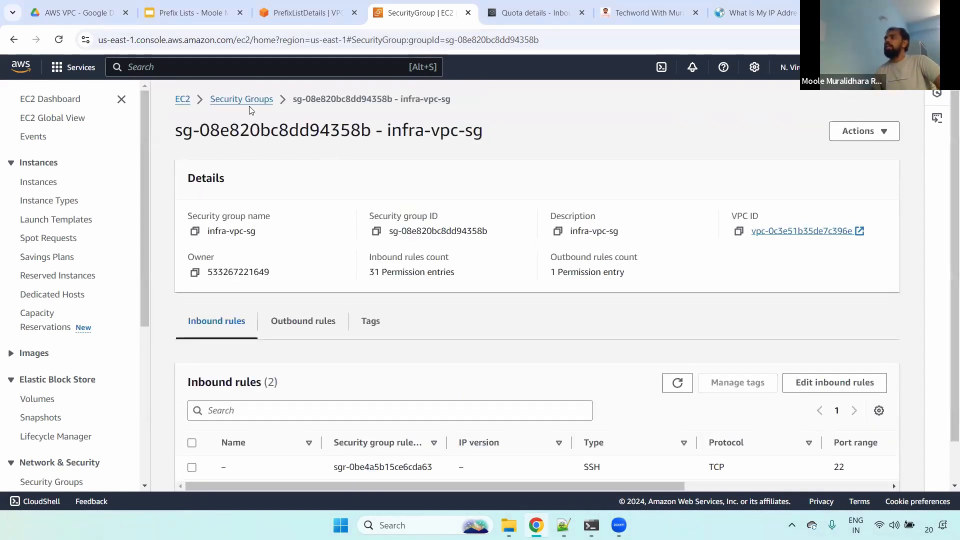
{"action": "left_click", "coordinate": [251, 103]}
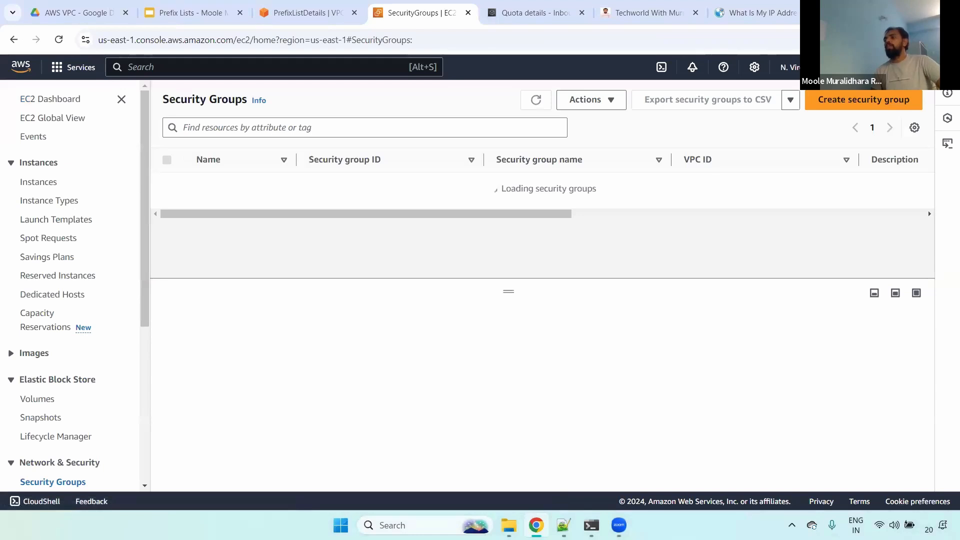
- Switch to Notepad++, highlight the list of /32 addresses under the port note, and return to the browser
{"action": "key", "text": "alt+Tab"}
{"action": "left_click_drag", "start_coordinate": [242, 213], "coordinate": [102, 120]}
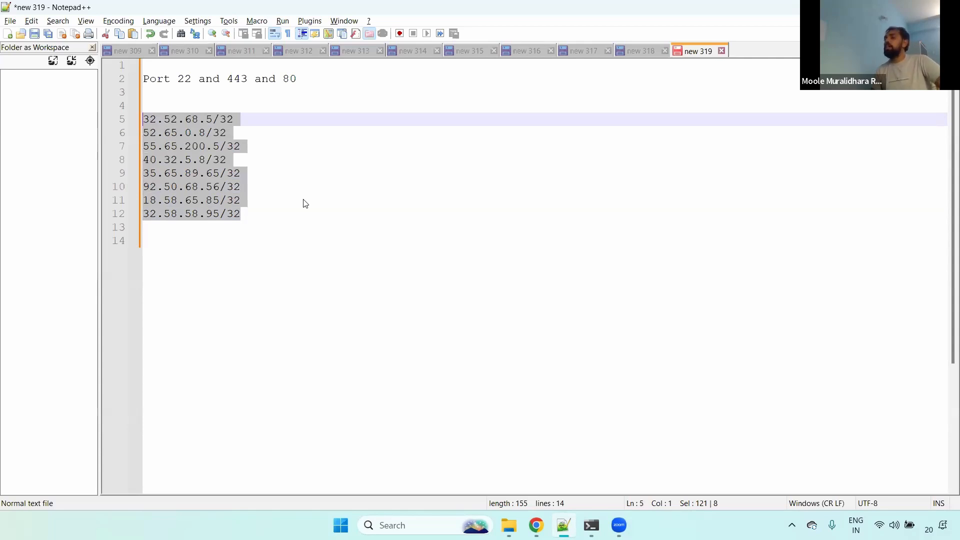
{"action": "left_click", "coordinate": [537, 524]}
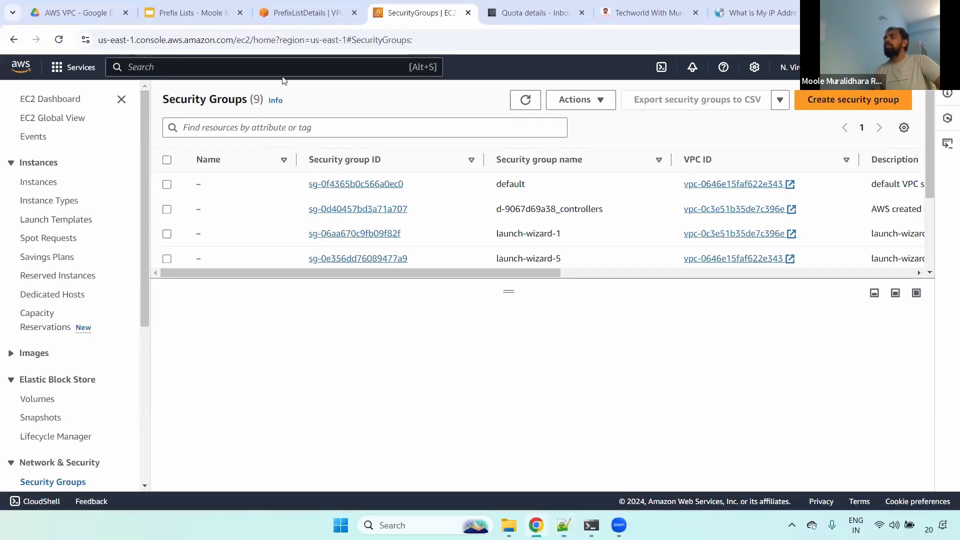
- Show the entries of the gantasoft prefix list and open the prefix list for modification
{"action": "left_click", "coordinate": [312, 5]}
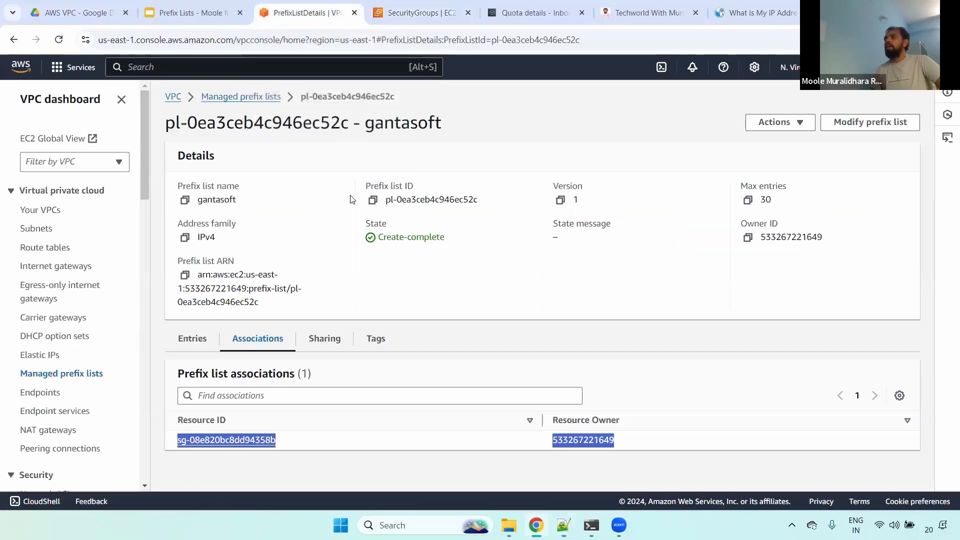
{"action": "left_click", "coordinate": [201, 343]}
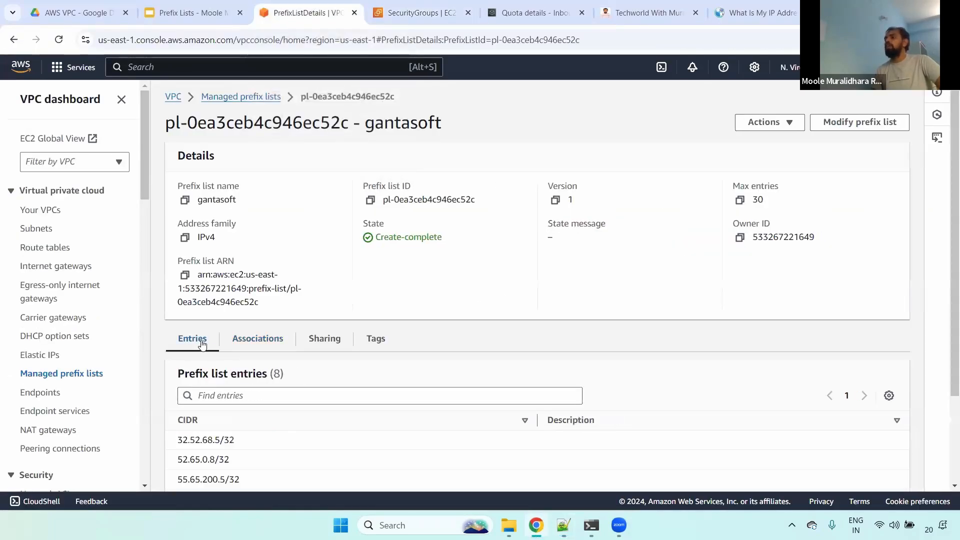
{"action": "left_click", "coordinate": [832, 122]}
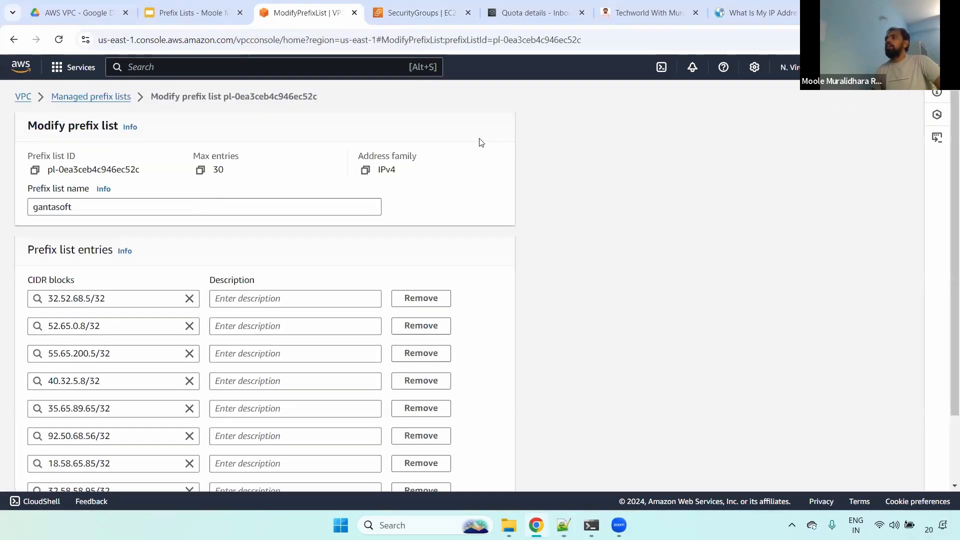
- Remove the 32.52.68.5/32 entry from the gantasoft prefix list and save the prefix list
{"action": "scroll", "coordinate": [911, 210], "scroll_direction": "down", "scroll_amount": 2}
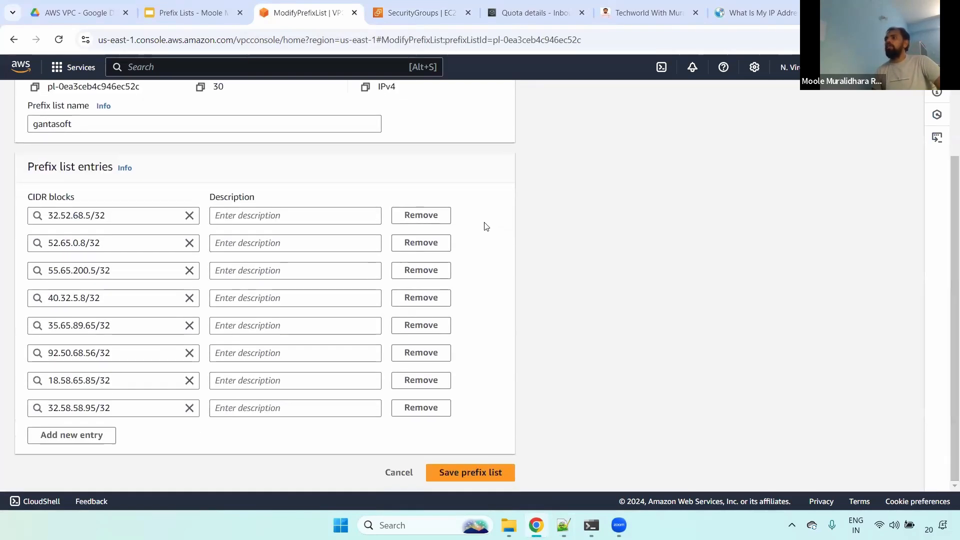
{"action": "left_click", "coordinate": [421, 215]}
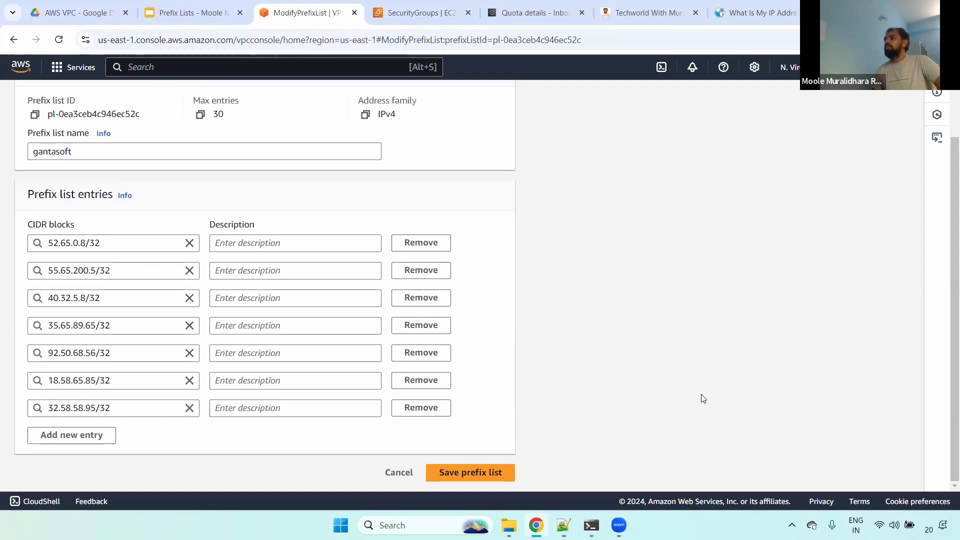
{"action": "left_click", "coordinate": [453, 478]}
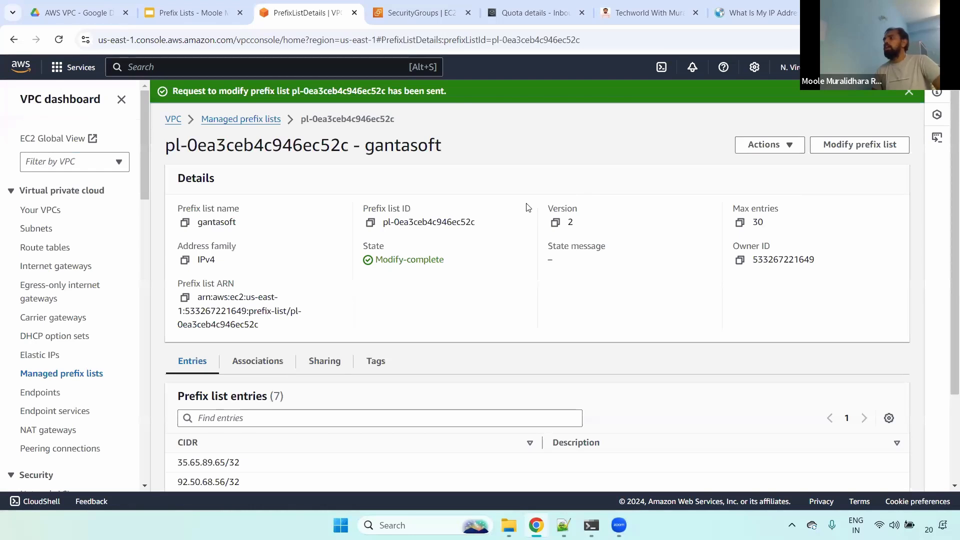
- Glance at the security groups list, return to the gantasoft prefix list details, and highlight all its remaining CIDR entries
{"action": "left_click", "coordinate": [400, 13]}
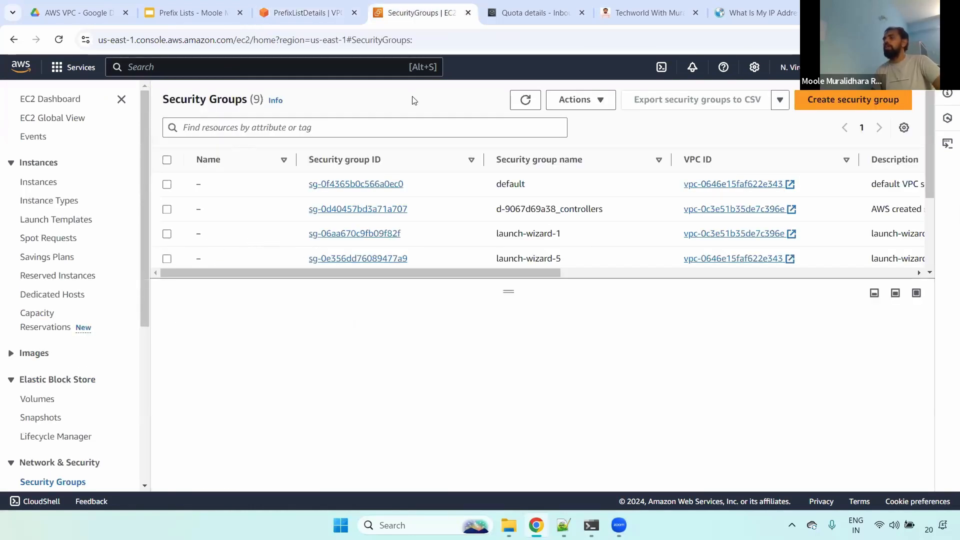
{"action": "left_click", "coordinate": [319, 13]}
{"action": "scroll", "coordinate": [601, 379], "scroll_direction": "down", "scroll_amount": 2}
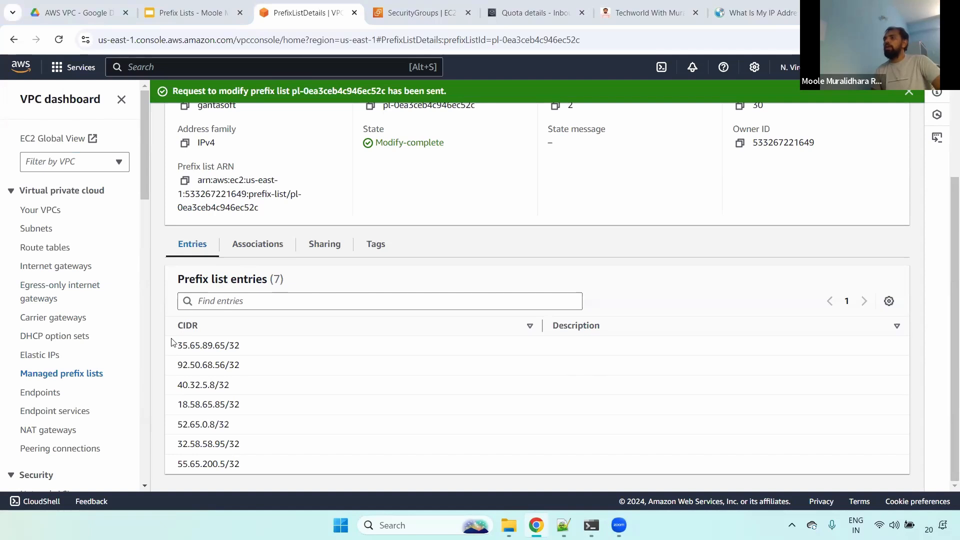
{"action": "left_click_drag", "start_coordinate": [172, 342], "coordinate": [260, 468]}
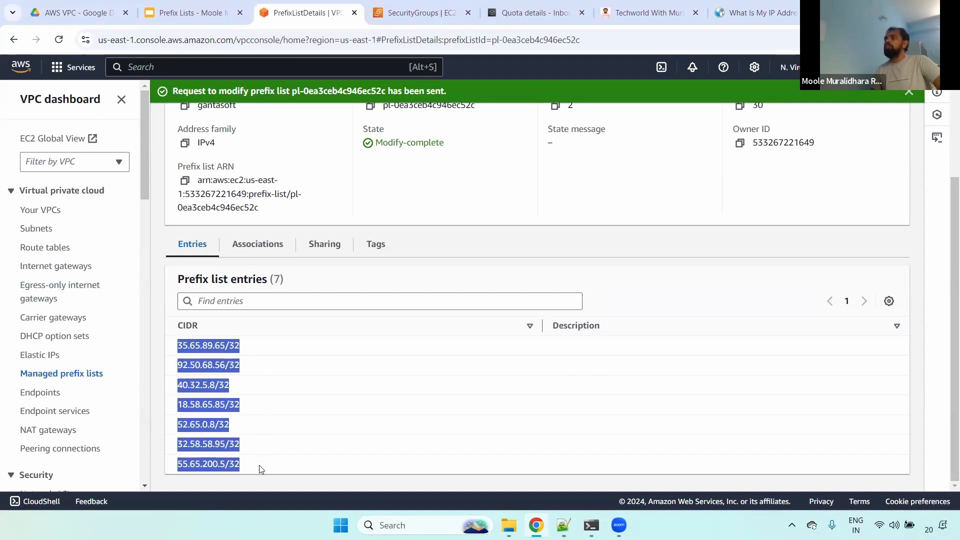
{"action": "scroll", "coordinate": [946, 326], "scroll_direction": "up", "scroll_amount": 3}
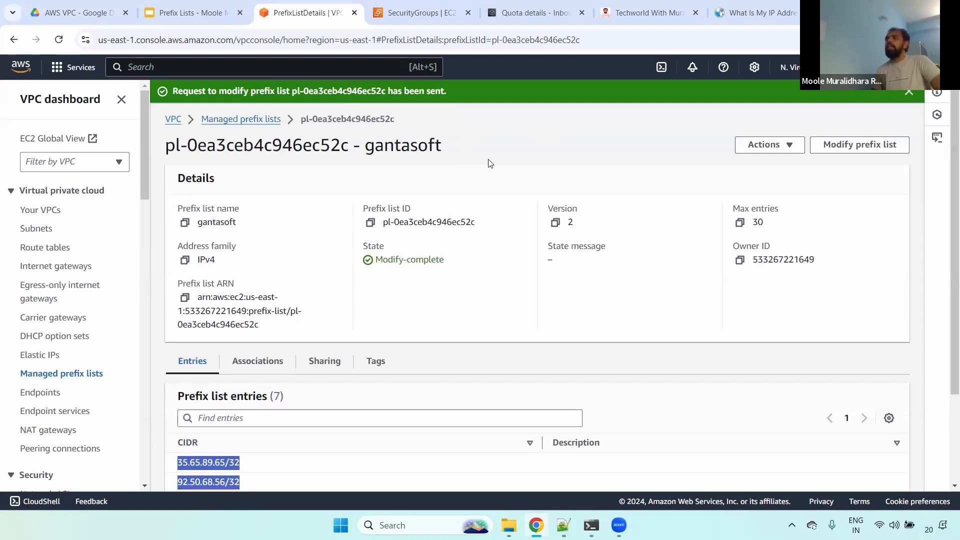
{"action": "key", "text": "ctrl+shift+Tab"}
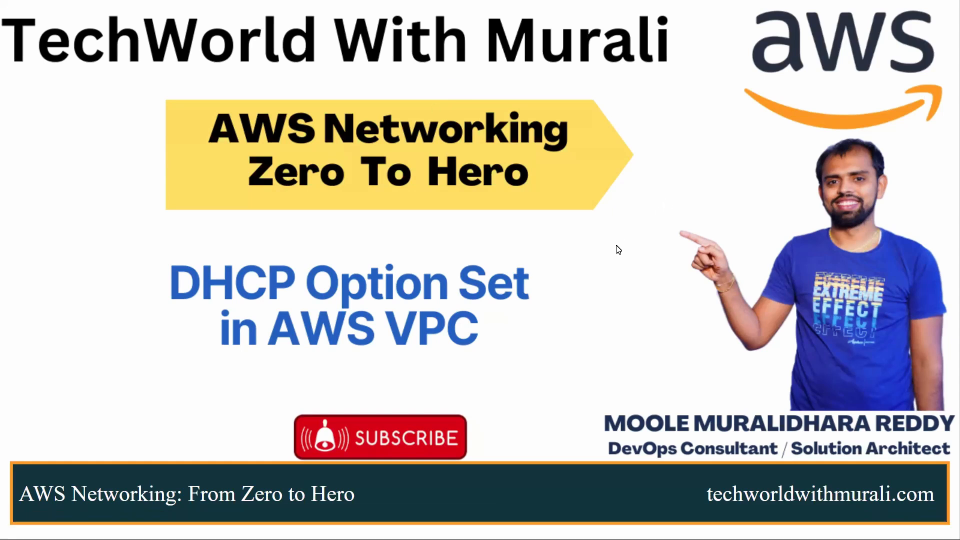
{"action": "left_click", "coordinate": [596, 246]}
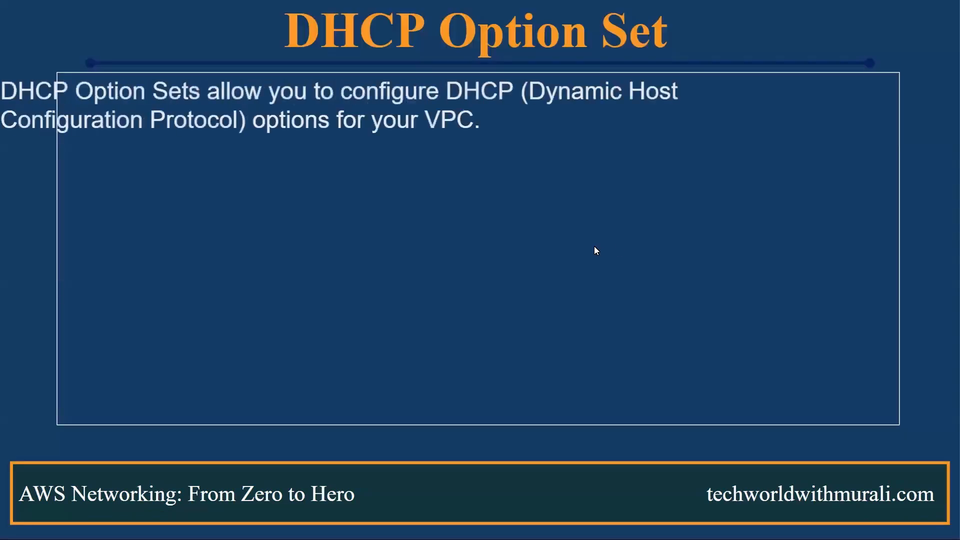
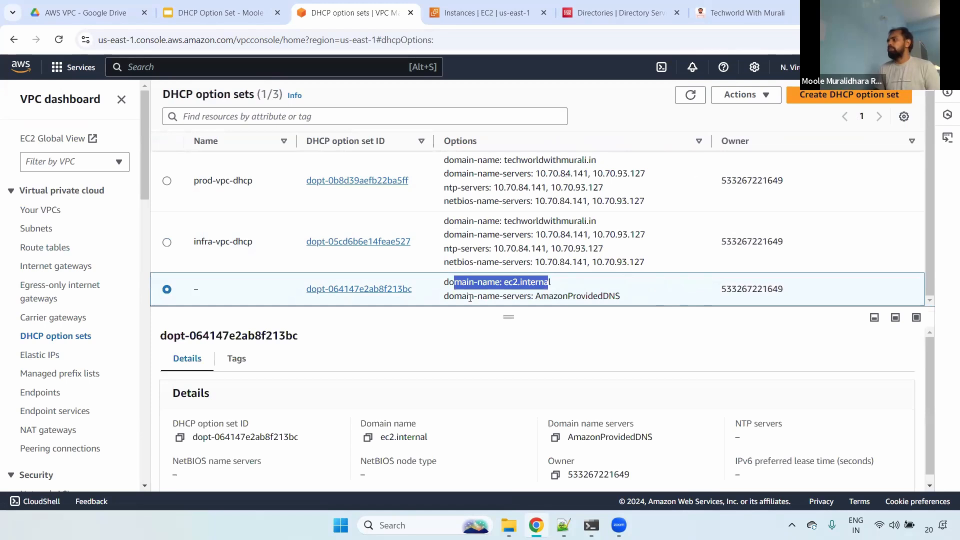
- Open the details of the unnamed ec2.internal DHCP option set and highlight its ID and its AmazonProvidedDNS domain name server
{"action": "left_click", "coordinate": [342, 290]}
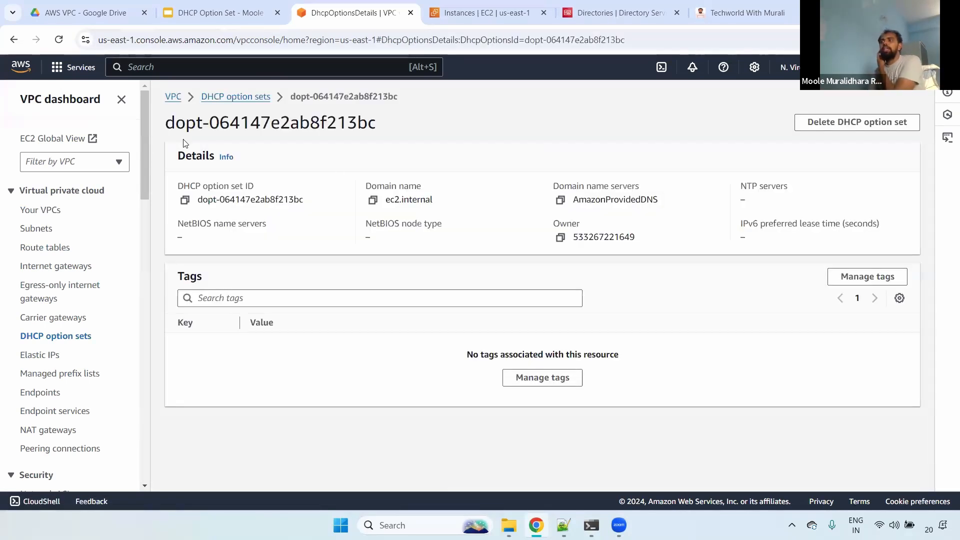
{"action": "left_click_drag", "start_coordinate": [178, 190], "coordinate": [267, 189]}
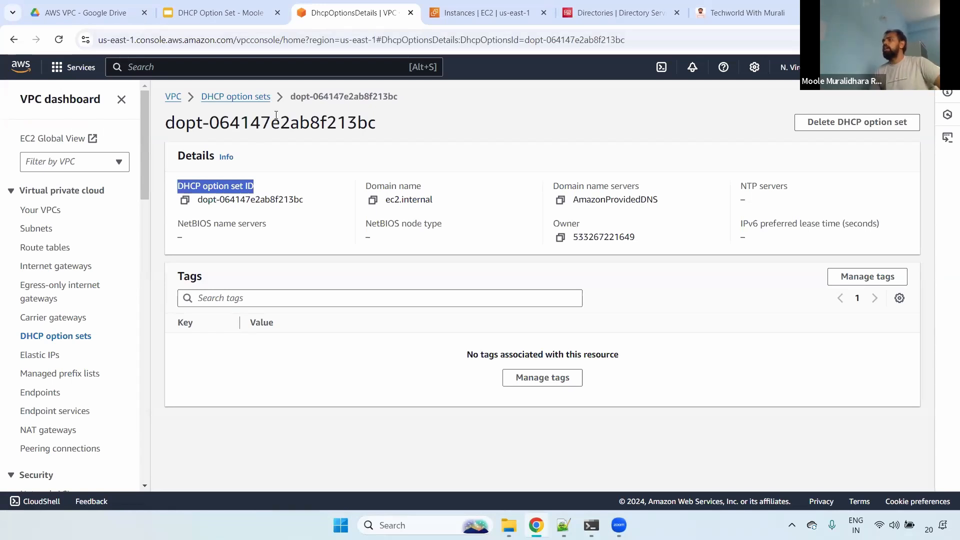
{"action": "left_click_drag", "start_coordinate": [173, 124], "coordinate": [403, 123]}
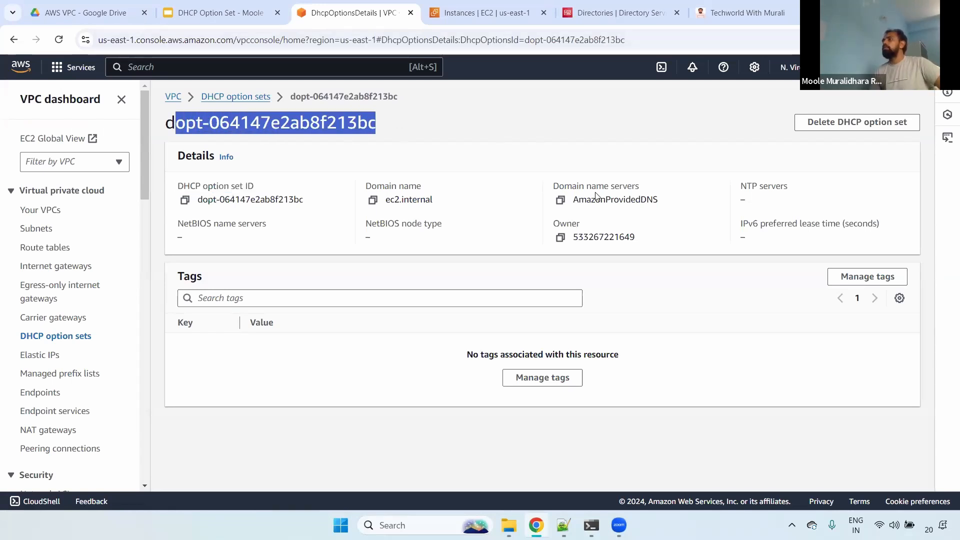
{"action": "left_click_drag", "start_coordinate": [571, 201], "coordinate": [655, 195]}
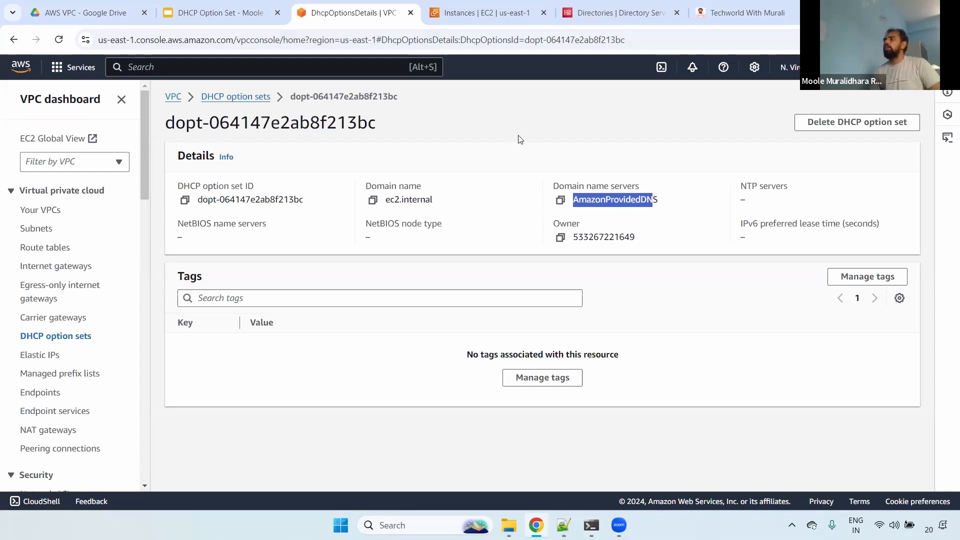
{"action": "double_click", "coordinate": [602, 198]}
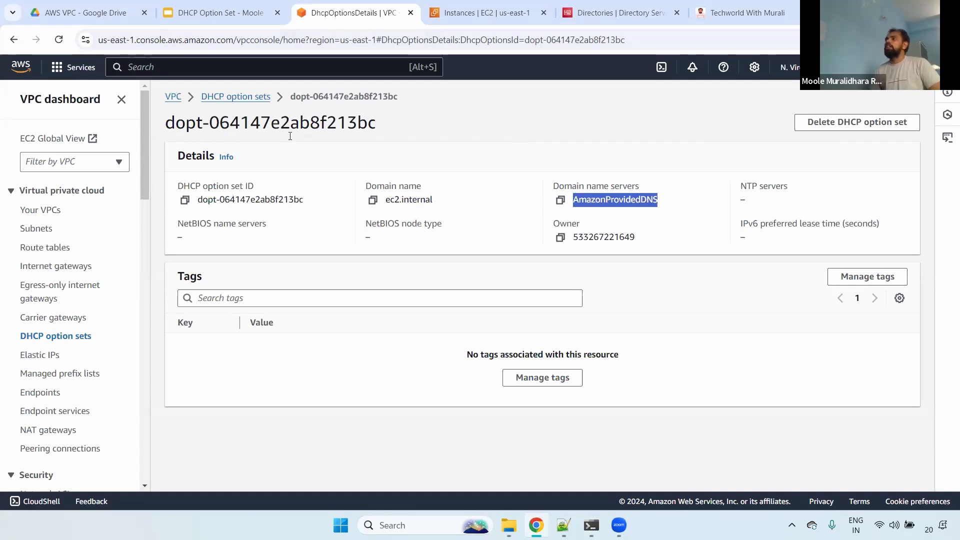
- Switch to Directory Service, open the Microsoft AD directory's details, and highlight its directory DNS name
{"action": "left_click", "coordinate": [598, 5]}
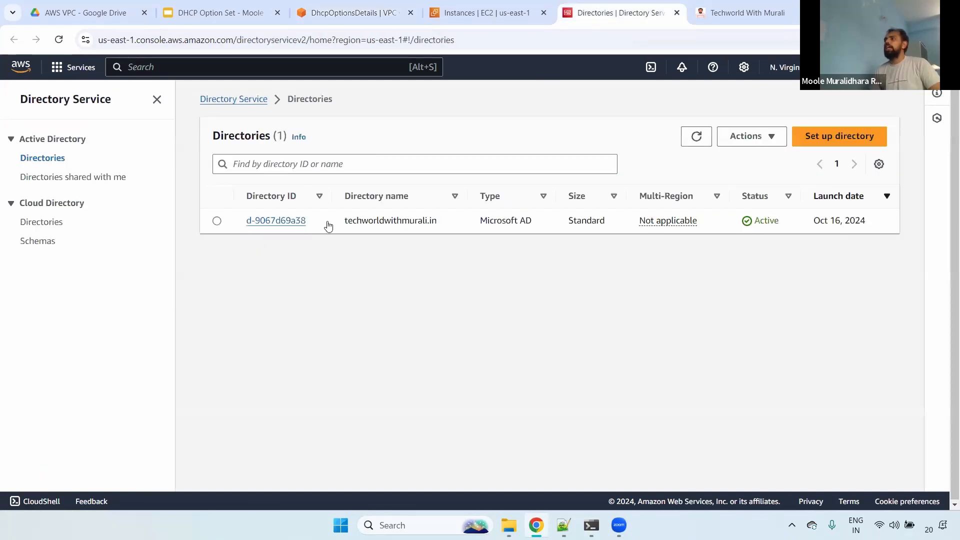
{"action": "left_click", "coordinate": [290, 223]}
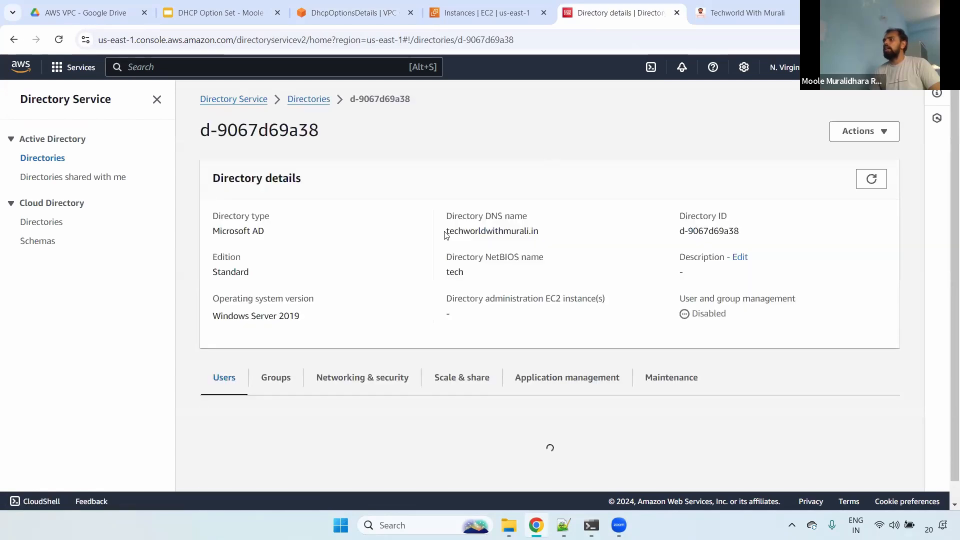
{"action": "triple_click", "coordinate": [556, 228]}
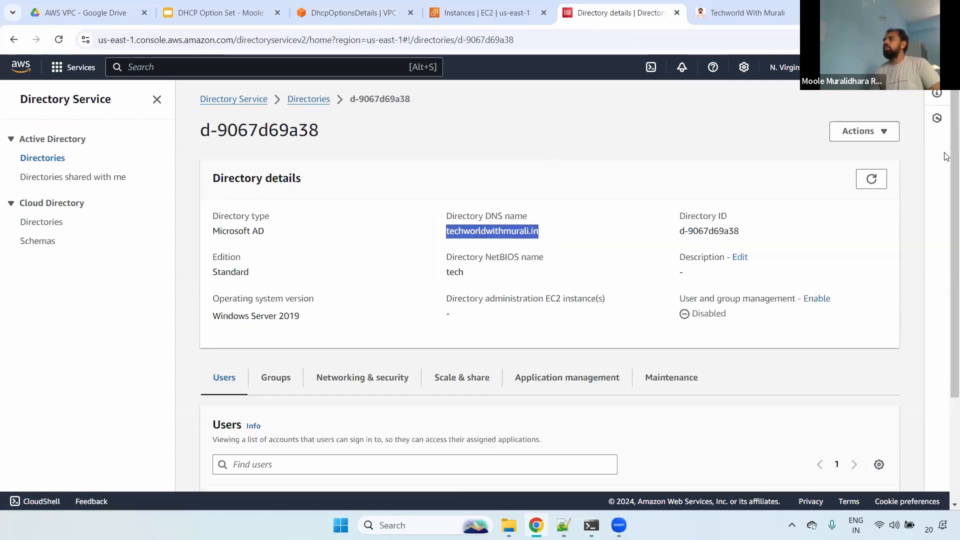
{"action": "scroll", "coordinate": [525, 205], "scroll_direction": "down", "scroll_amount": 1}
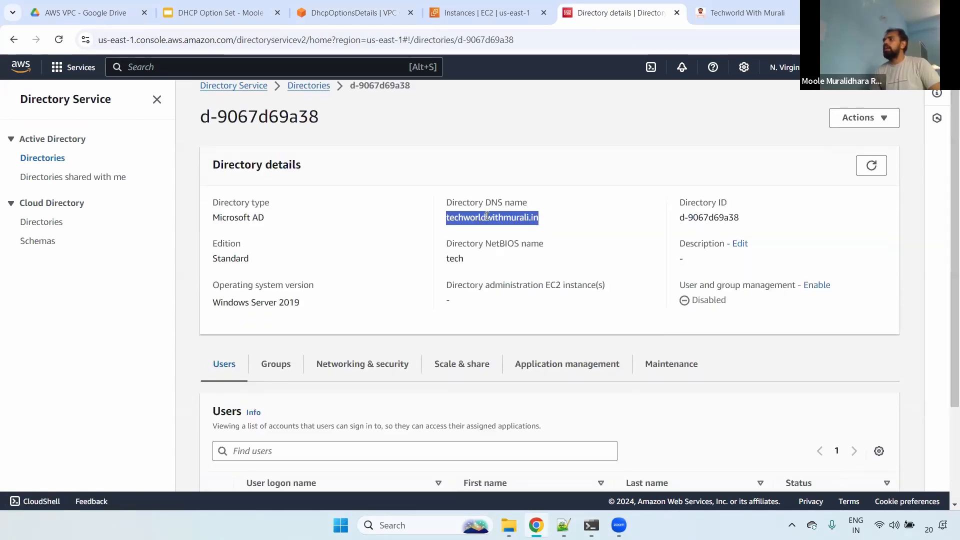
- Return to the DHCP option sets list, open the infra-vpc-dhcp option set, and highlight its domain name label
{"action": "left_click", "coordinate": [508, 4]}
{"action": "left_click", "coordinate": [350, 12]}
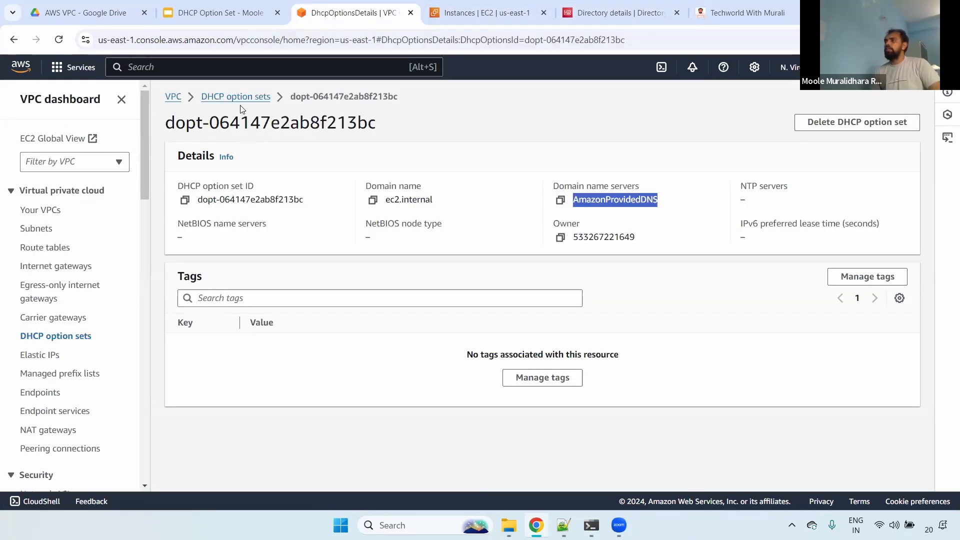
{"action": "left_click", "coordinate": [242, 100]}
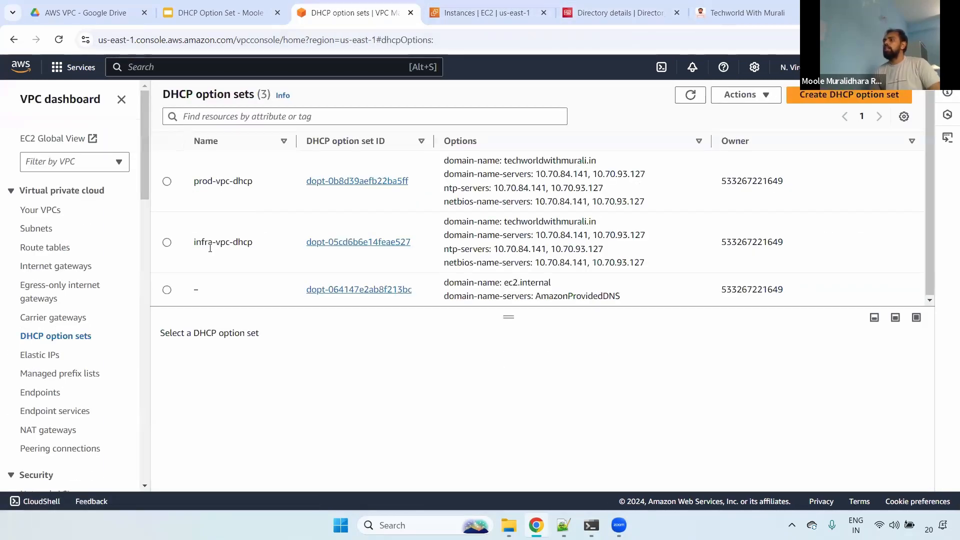
{"action": "left_click", "coordinate": [359, 242]}
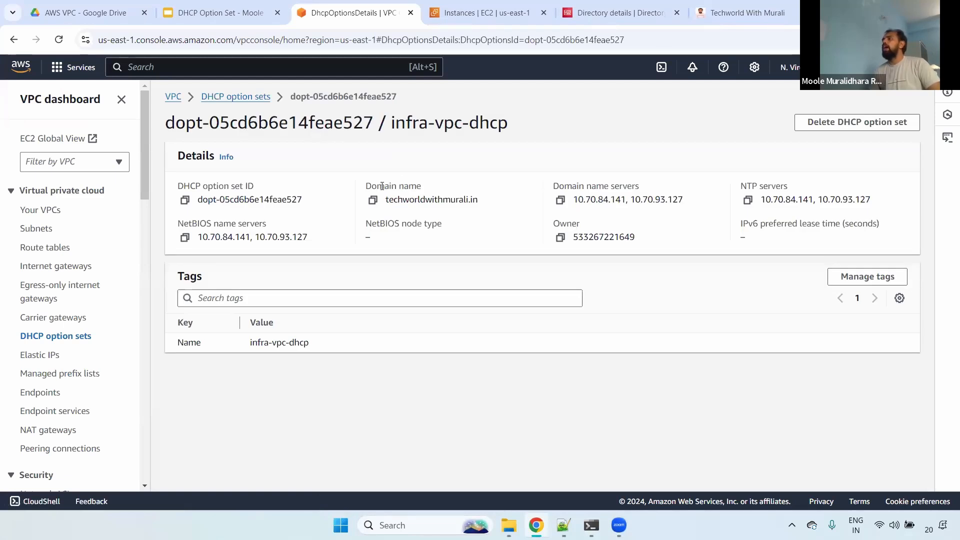
{"action": "left_click_drag", "start_coordinate": [365, 186], "coordinate": [391, 186]}
- Highlight the directory's DNS name in Directory Service, then highlight the domain name servers of the infra-vpc-dhcp option set for comparison
{"action": "left_click", "coordinate": [625, 6]}
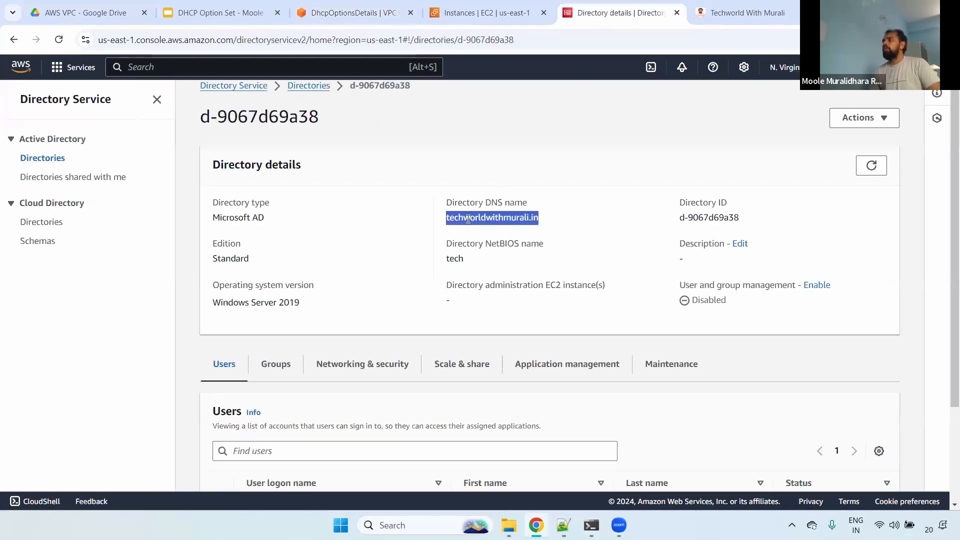
{"action": "left_click_drag", "start_coordinate": [446, 217], "coordinate": [539, 217]}
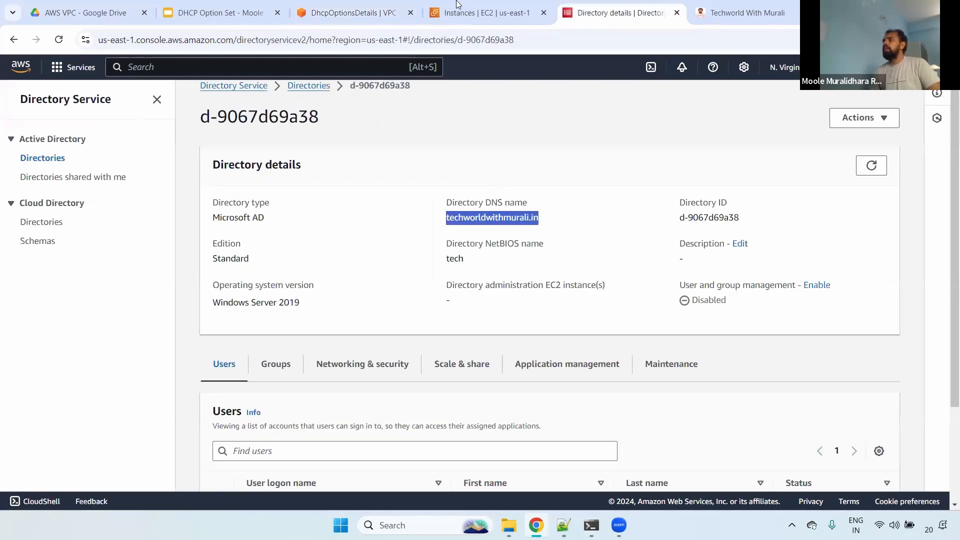
{"action": "left_click", "coordinate": [359, 7]}
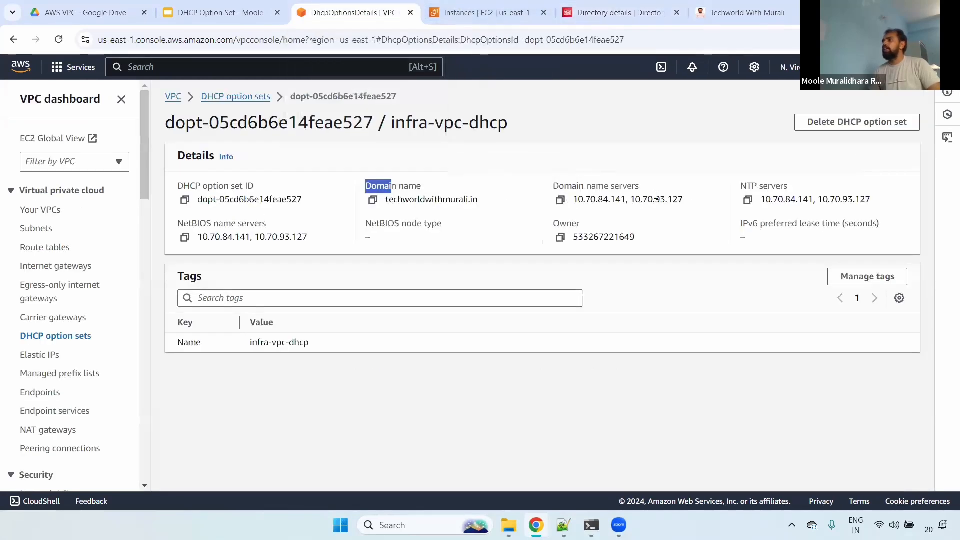
{"action": "left_click_drag", "start_coordinate": [584, 199], "coordinate": [680, 200]}
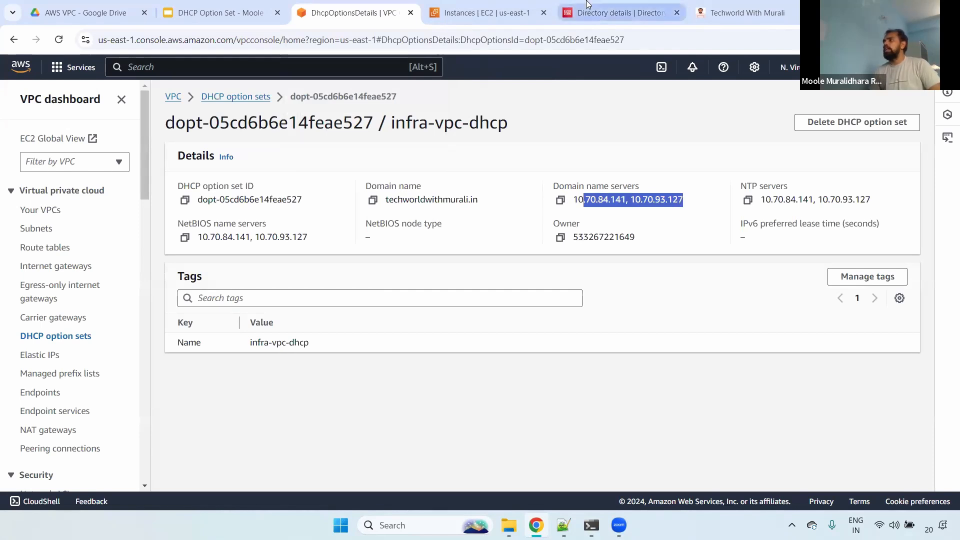
- Show the Microsoft AD directory's networking details and highlight its two DNS addresses
{"action": "left_click", "coordinate": [620, 13]}
{"action": "scroll", "coordinate": [945, 274], "scroll_direction": "down", "scroll_amount": 3}
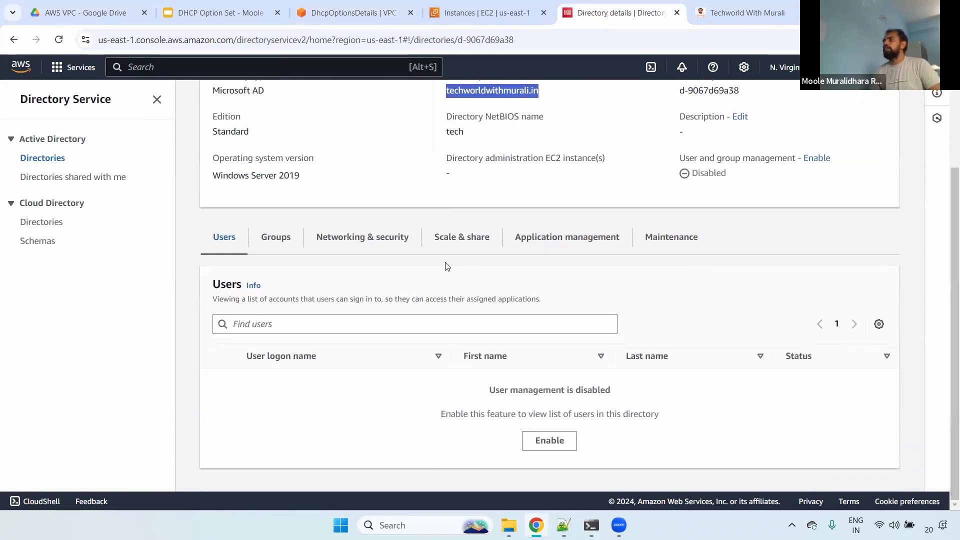
{"action": "left_click", "coordinate": [335, 238]}
{"action": "scroll", "coordinate": [489, 307], "scroll_direction": "down", "scroll_amount": 3}
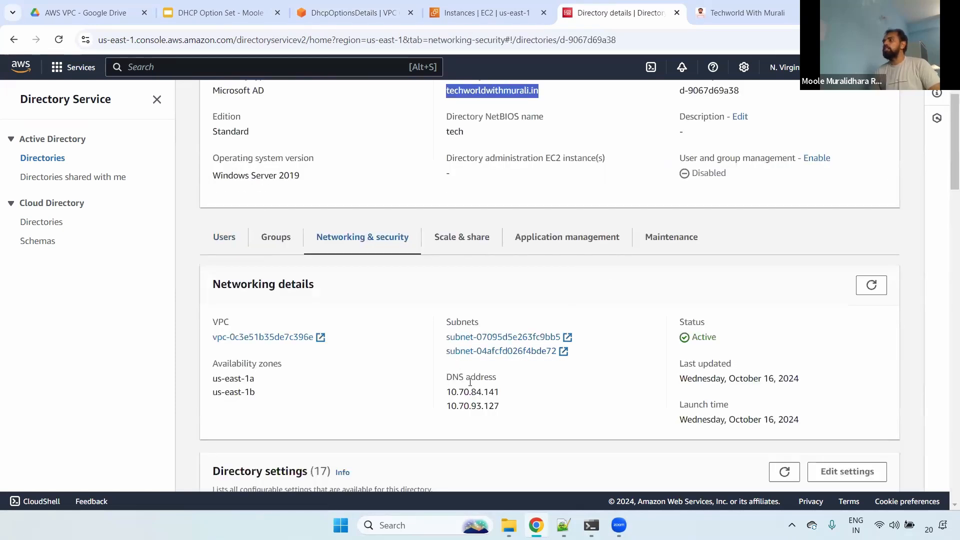
{"action": "left_click_drag", "start_coordinate": [445, 376], "coordinate": [512, 409]}
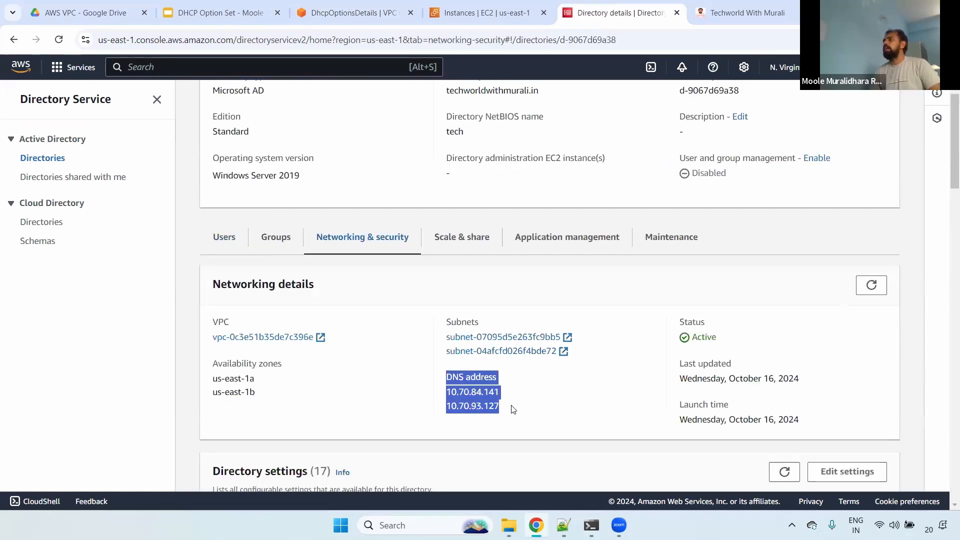
{"action": "double_click", "coordinate": [472, 393]}
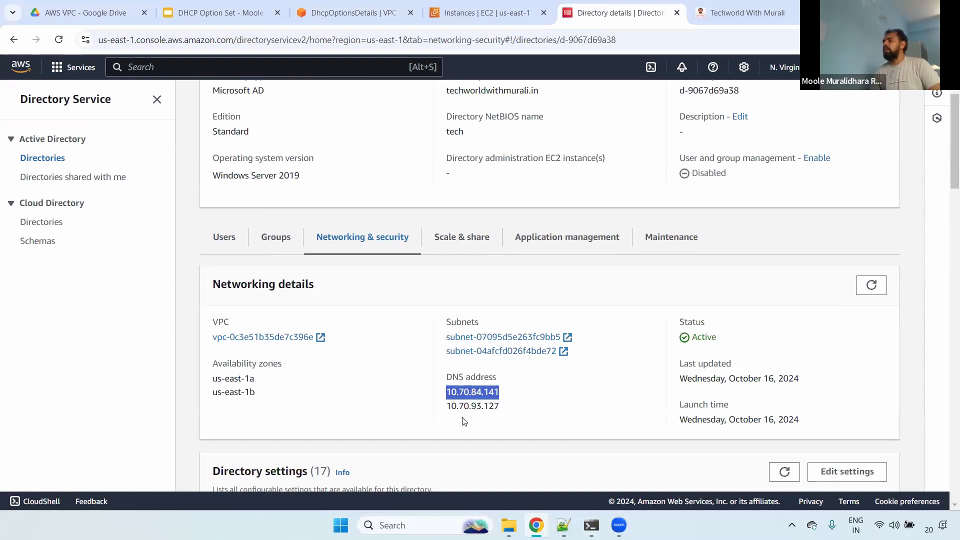
{"action": "left_click", "coordinate": [477, 397]}
{"action": "double_click", "coordinate": [478, 398]}
{"action": "left_click", "coordinate": [479, 401]}
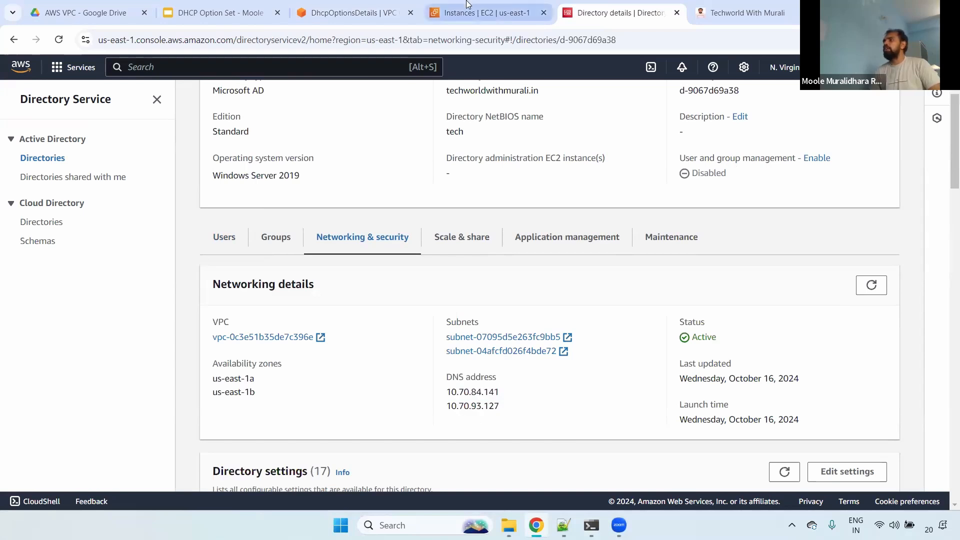
- Return to the infra-vpc-dhcp option set and highlight its domain name servers, NTP servers, and NetBIOS name servers
{"action": "left_click", "coordinate": [367, 5]}
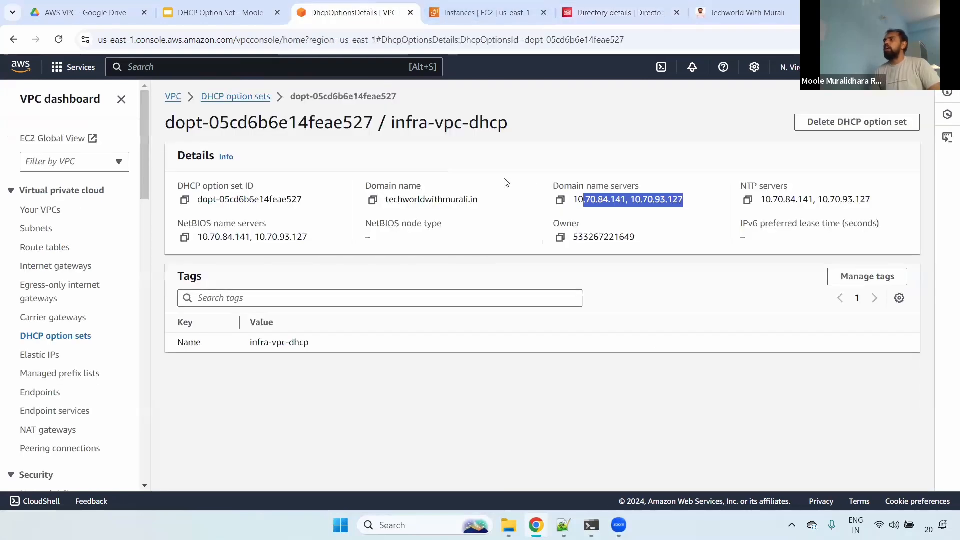
{"action": "double_click", "coordinate": [578, 192]}
{"action": "left_click_drag", "start_coordinate": [579, 200], "coordinate": [626, 199]}
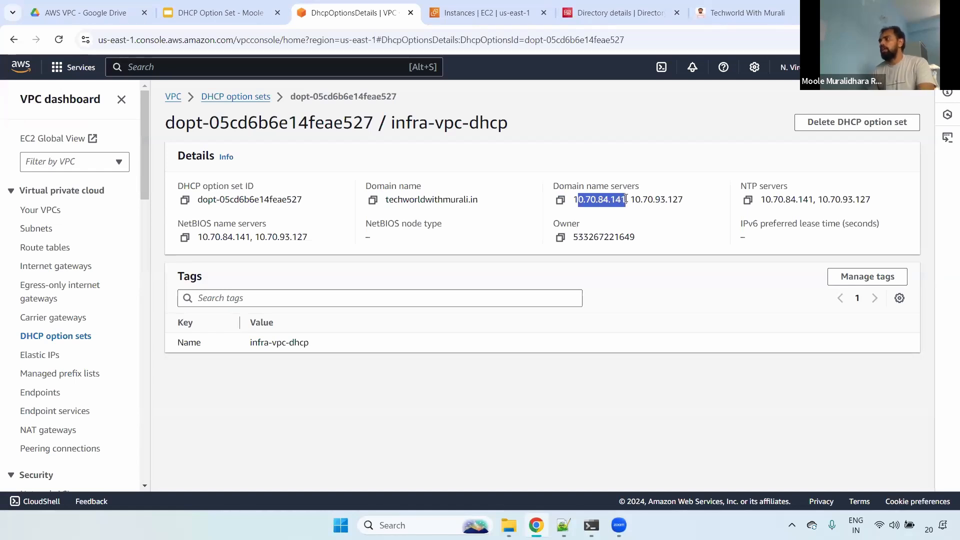
{"action": "left_click", "coordinate": [638, 198]}
{"action": "double_click", "coordinate": [639, 198]}
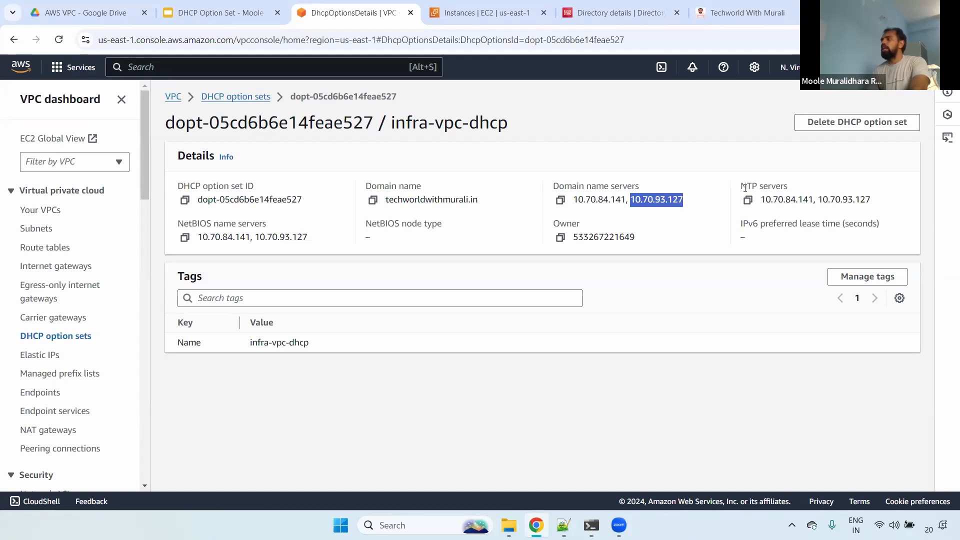
{"action": "left_click_drag", "start_coordinate": [744, 187], "coordinate": [887, 206]}
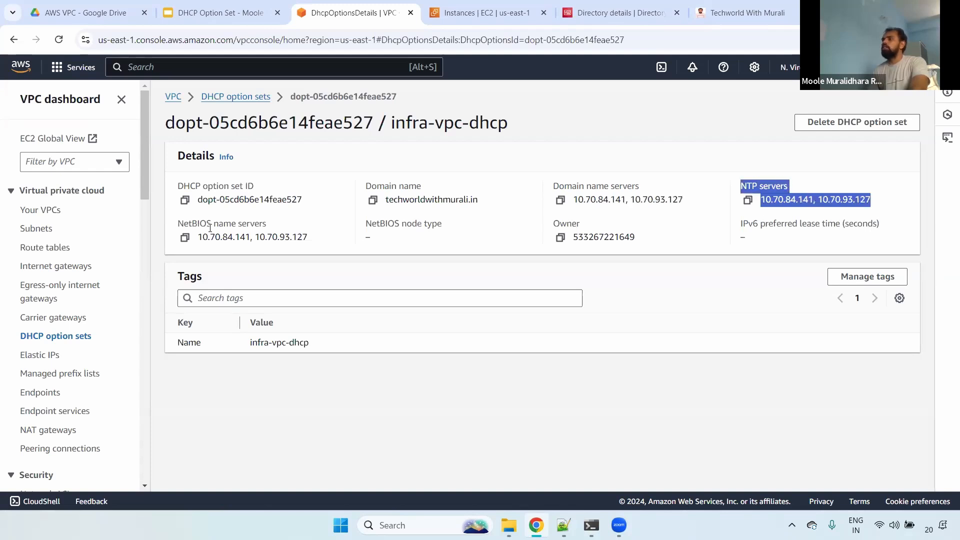
{"action": "left_click_drag", "start_coordinate": [189, 223], "coordinate": [317, 235]}
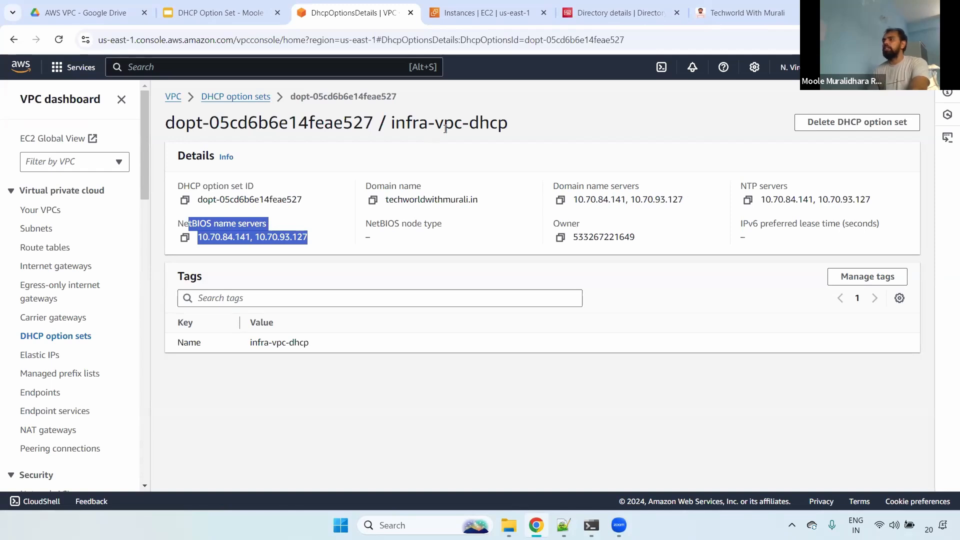
- Open the VPC settings of Infra-VPC for editing and choose infra-vpc-dhcp as its DHCP option set
{"action": "left_click", "coordinate": [249, 98]}
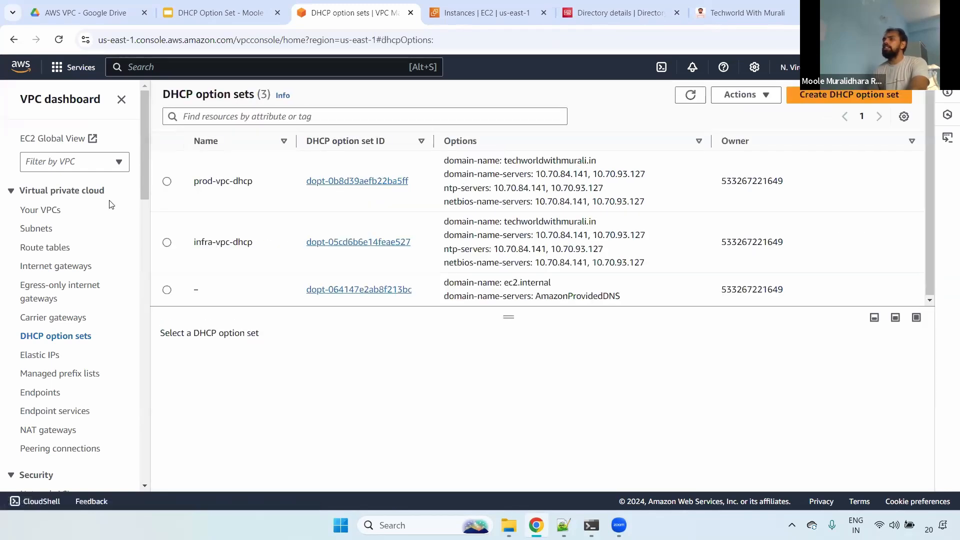
{"action": "left_click", "coordinate": [36, 210]}
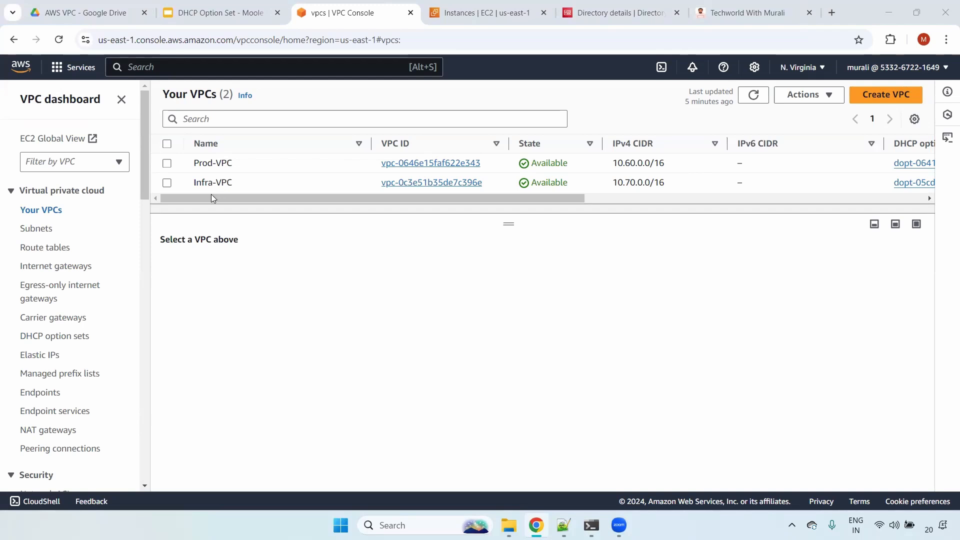
{"action": "left_click", "coordinate": [166, 183]}
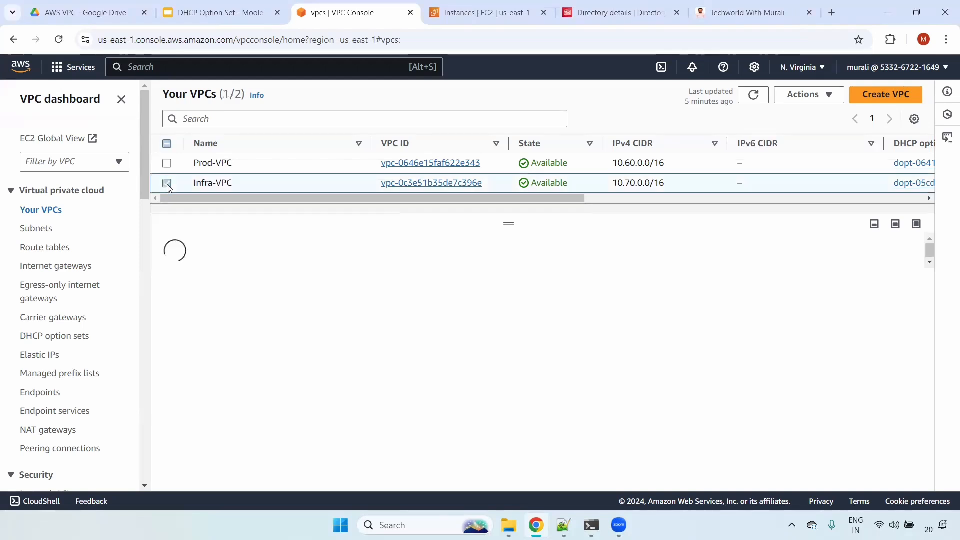
{"action": "left_click", "coordinate": [820, 97]}
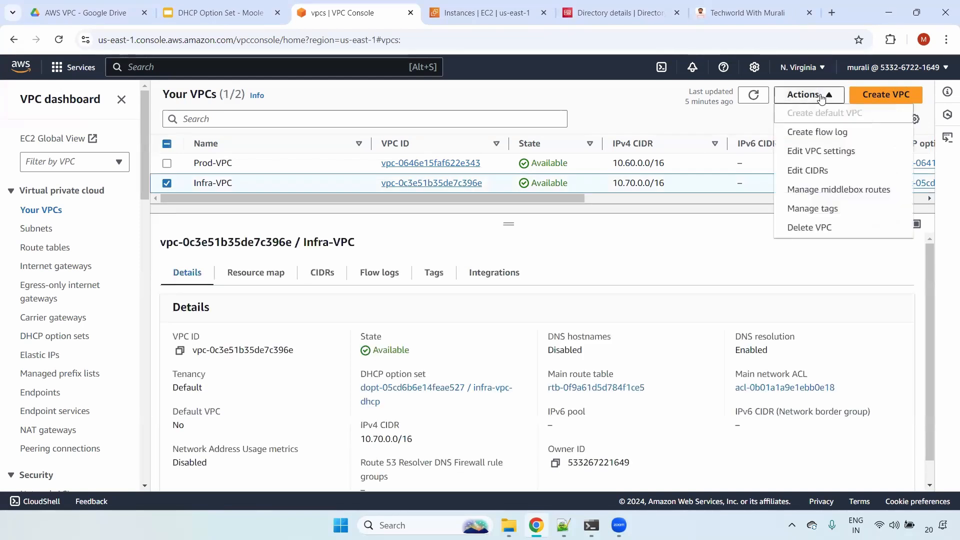
{"action": "left_click", "coordinate": [802, 155]}
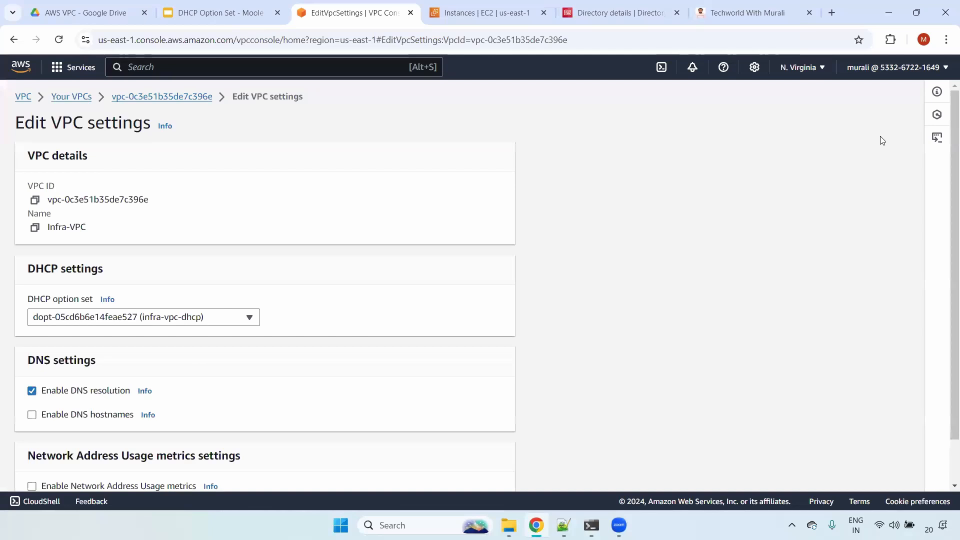
{"action": "left_click", "coordinate": [206, 318]}
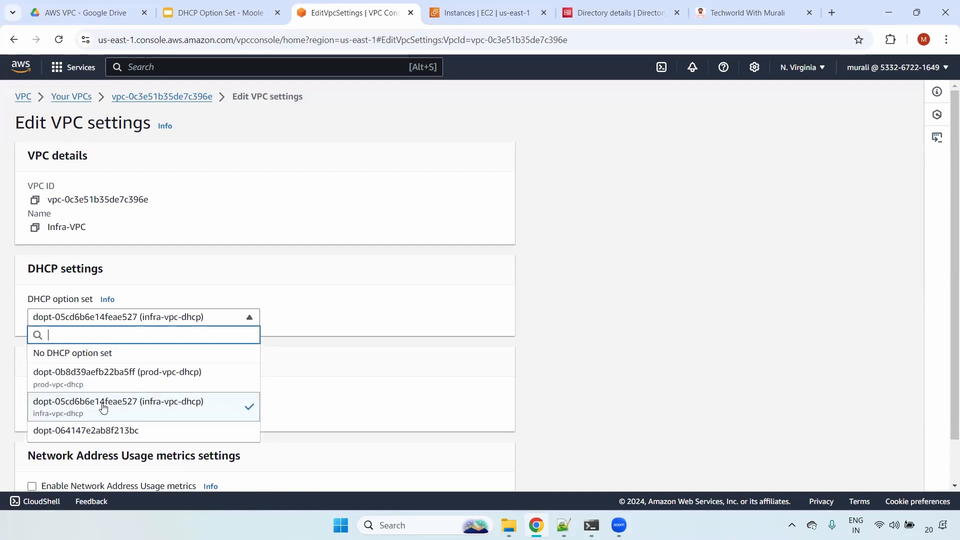
{"action": "left_click", "coordinate": [171, 404]}
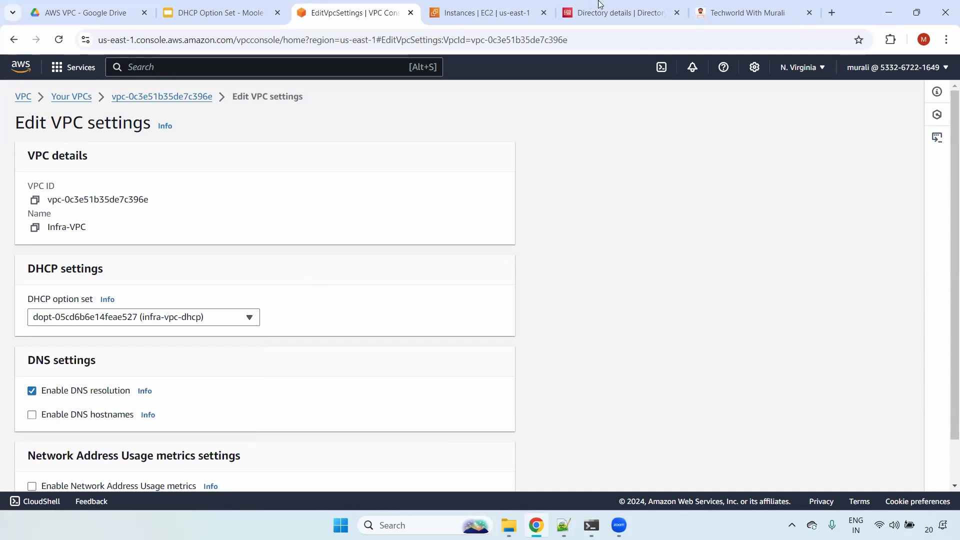
- Check the Microsoft AD directory's details, return to the Infra-VPC settings, and save them with infra-vpc-dhcp as the DHCP option set
{"action": "left_click", "coordinate": [620, 12]}
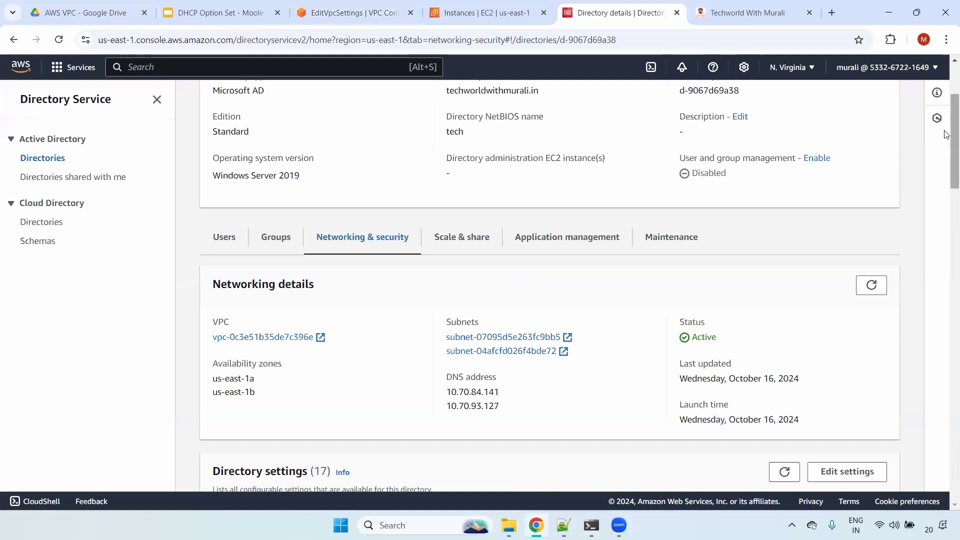
{"action": "scroll", "coordinate": [893, 99], "scroll_direction": "up", "scroll_amount": 3}
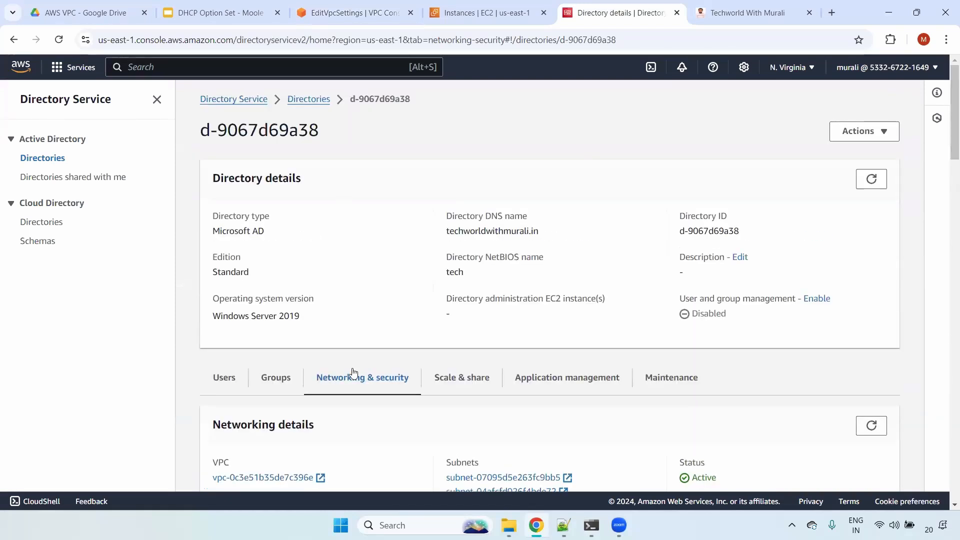
{"action": "left_click", "coordinate": [356, 10]}
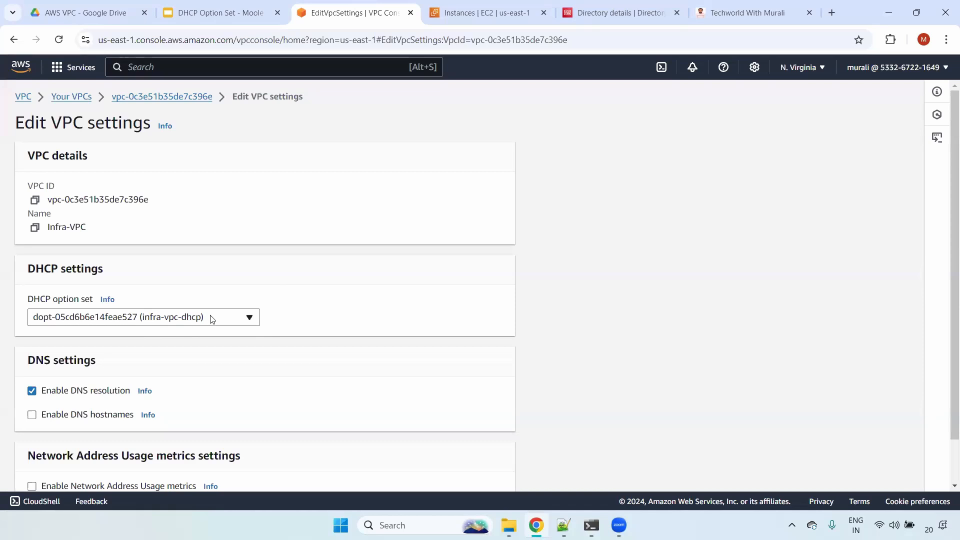
{"action": "scroll", "coordinate": [951, 336], "scroll_direction": "down", "scroll_amount": 1}
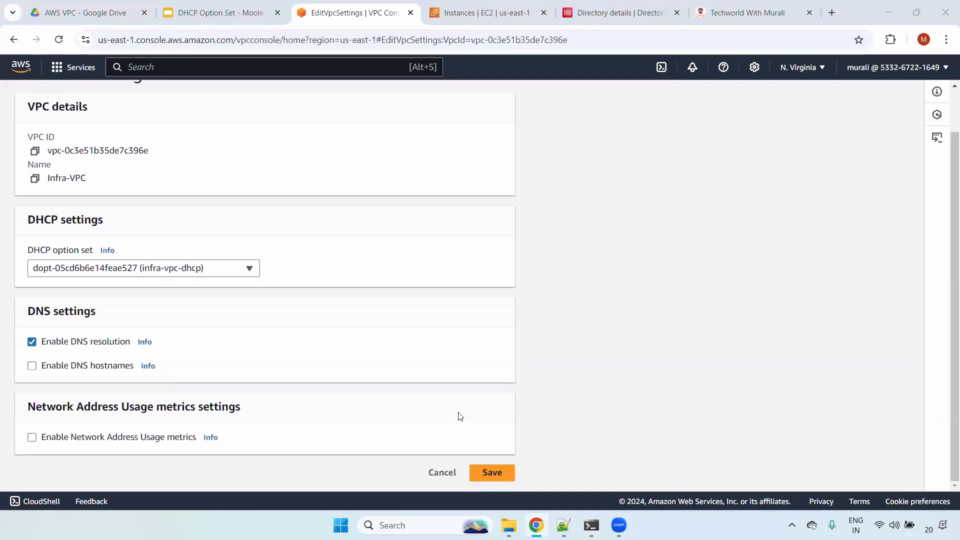
{"action": "left_click", "coordinate": [492, 472]}
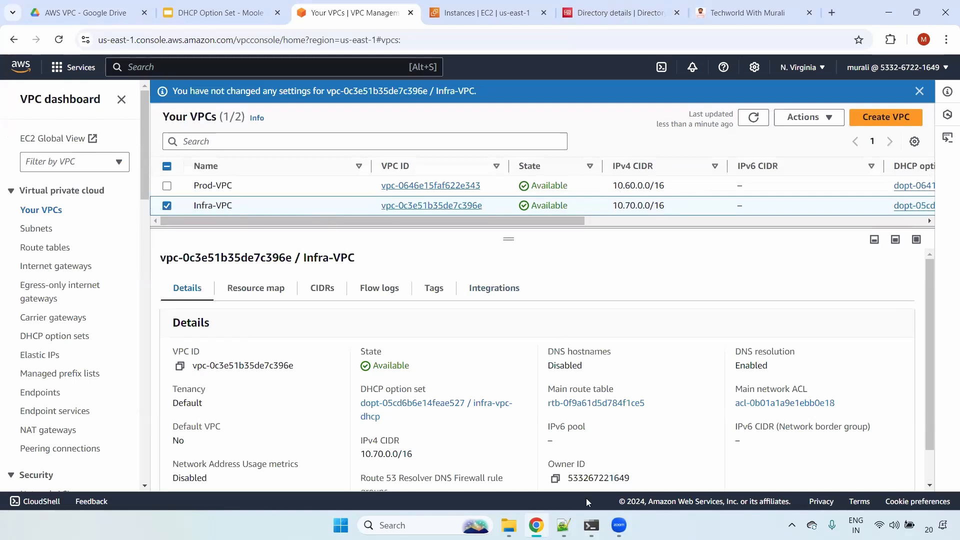
- Examine Prod-VPC's DHCP option set choices in its VPC settings, leave without saving, and highlight the VPC's name on its details page
{"action": "left_click", "coordinate": [166, 206]}
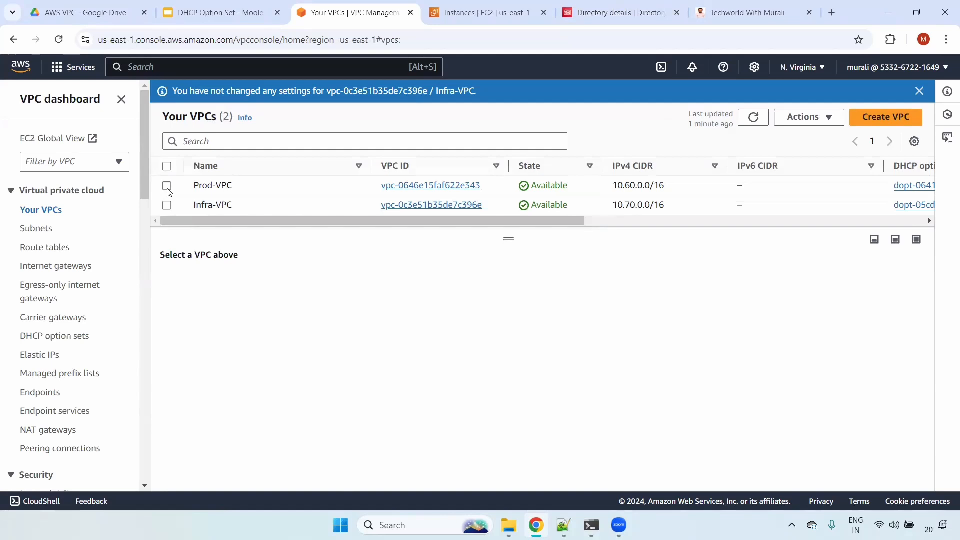
{"action": "left_click", "coordinate": [167, 187]}
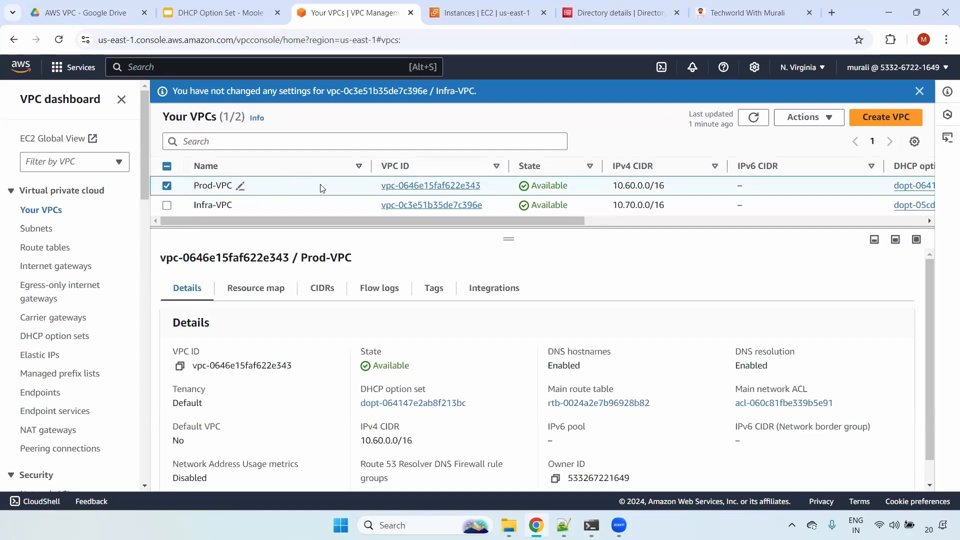
{"action": "left_click", "coordinate": [802, 117]}
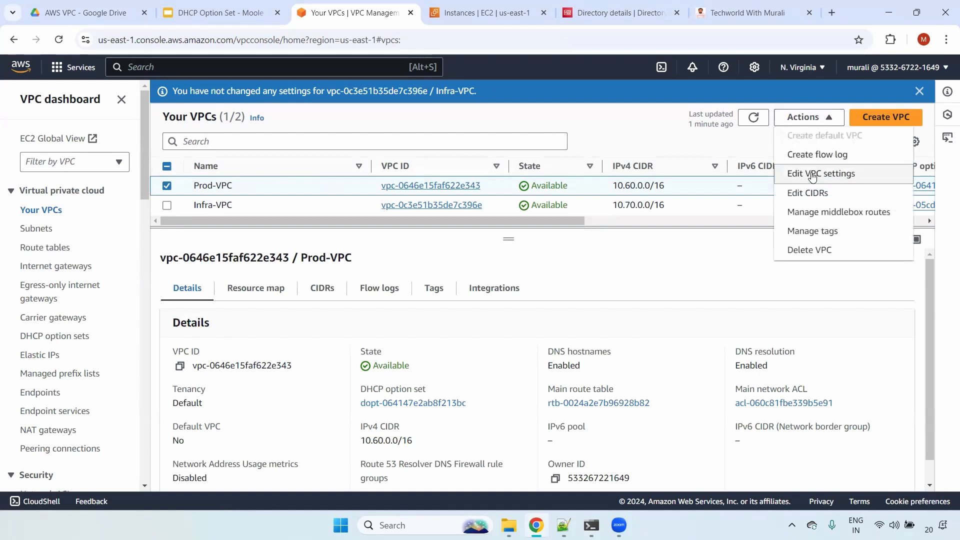
{"action": "left_click", "coordinate": [825, 173]}
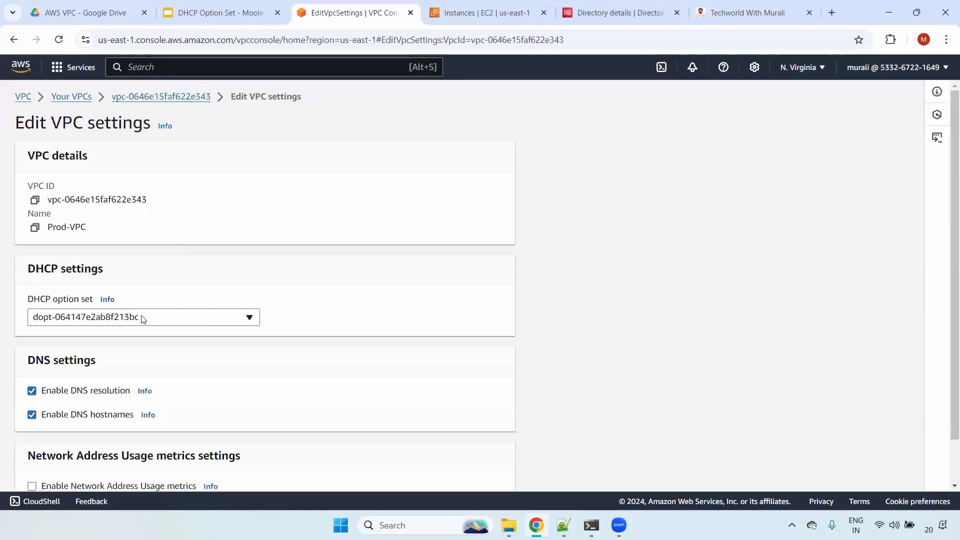
{"action": "left_click", "coordinate": [144, 317]}
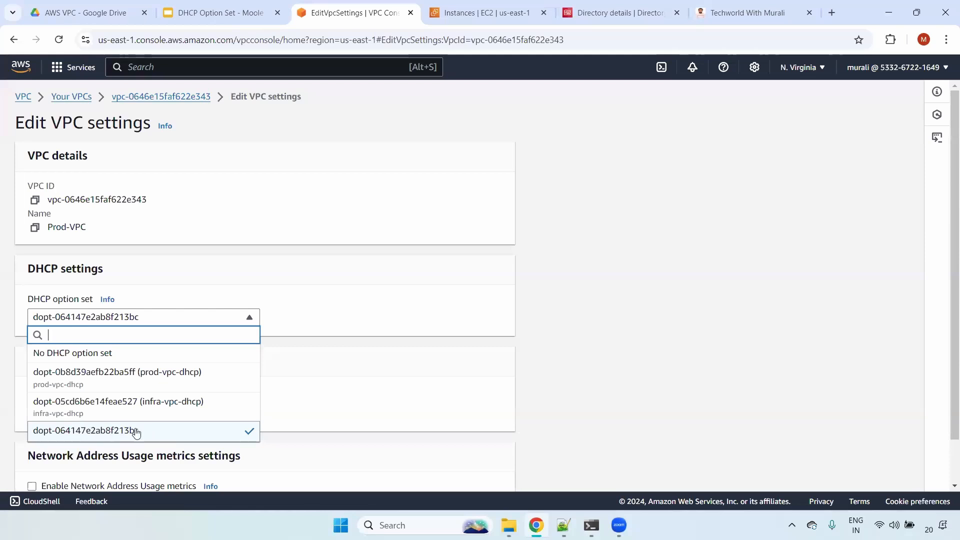
{"action": "left_click", "coordinate": [515, 185]}
{"action": "left_click", "coordinate": [168, 97]}
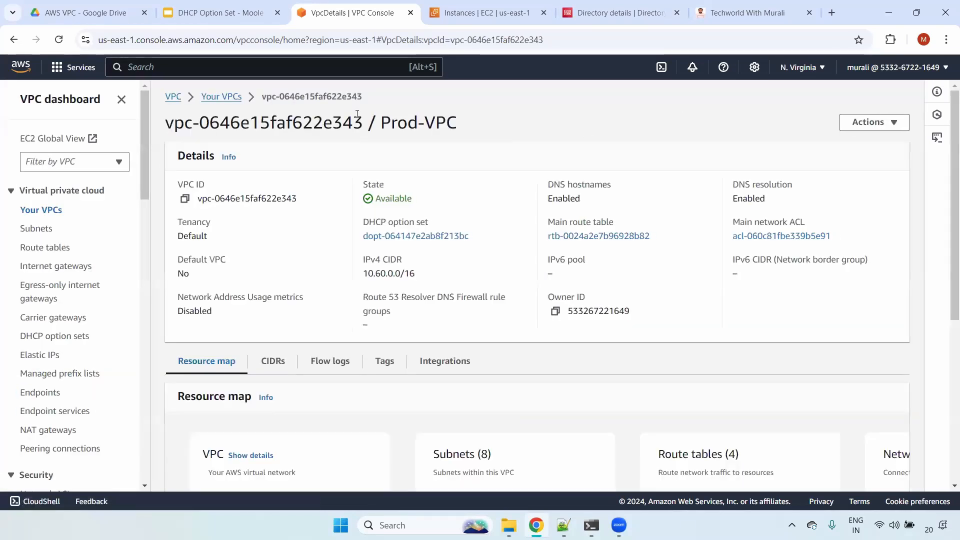
{"action": "left_click_drag", "start_coordinate": [381, 123], "coordinate": [459, 127]}
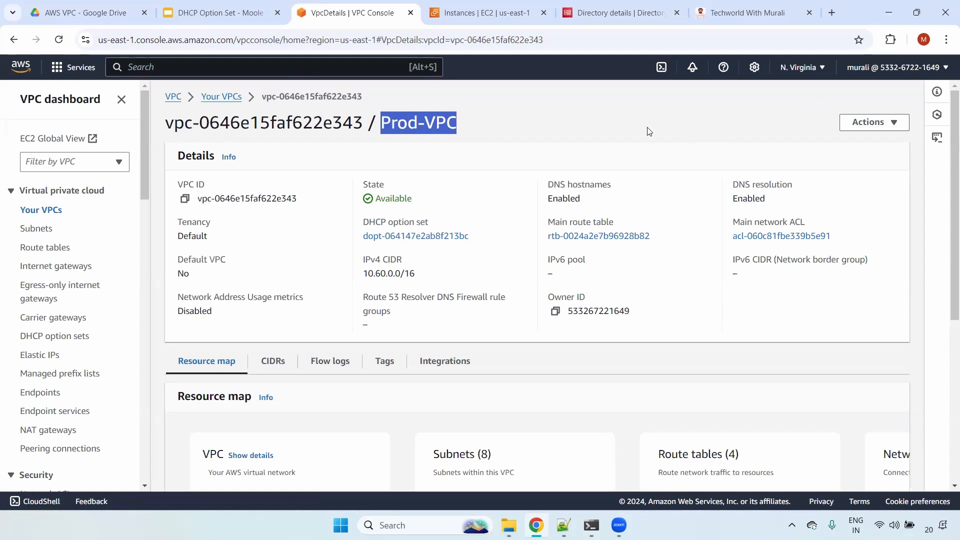
- Start launching a new EC2 instance and name it Prod server
{"action": "left_click", "coordinate": [509, 2]}
{"action": "left_click", "coordinate": [781, 258]}
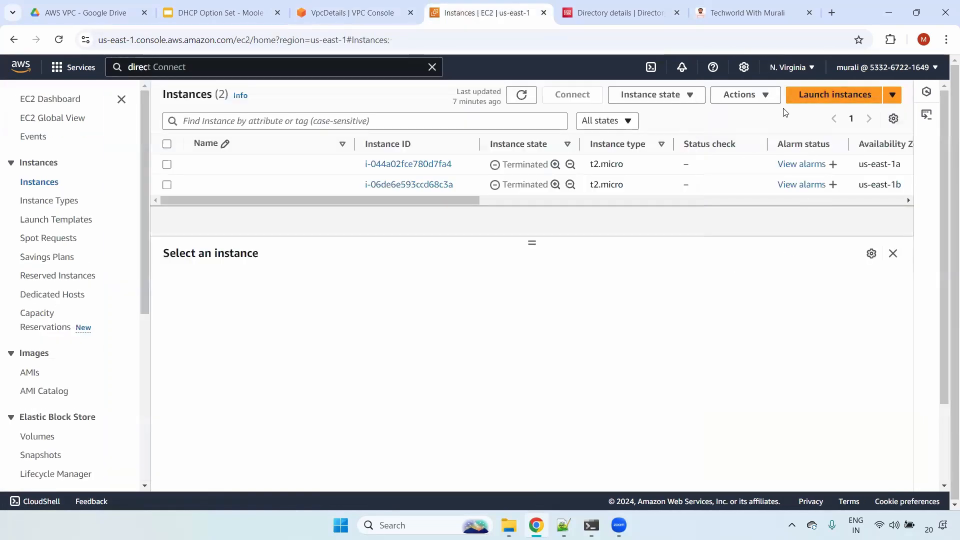
{"action": "left_click", "coordinate": [836, 98]}
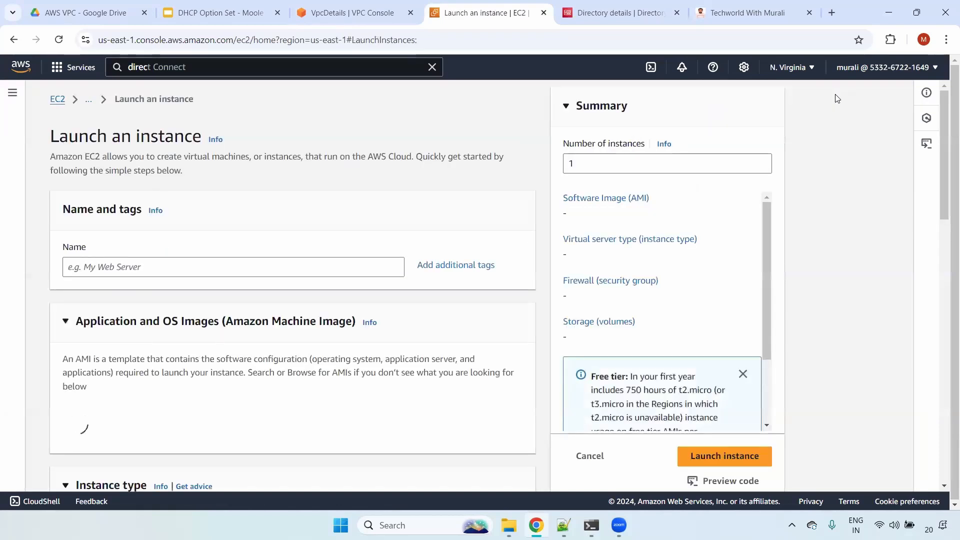
{"action": "left_click", "coordinate": [179, 265]}
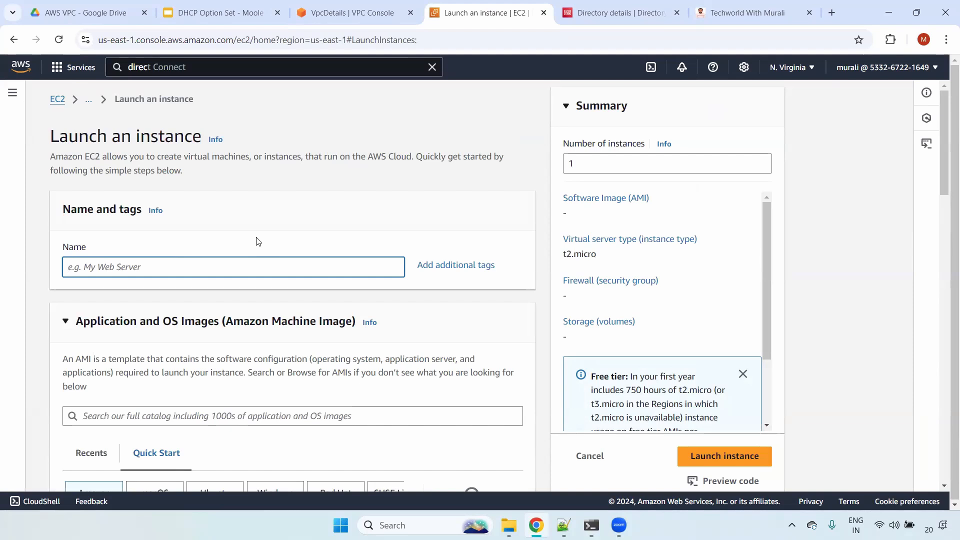
{"action": "type", "text": "Prod s"}
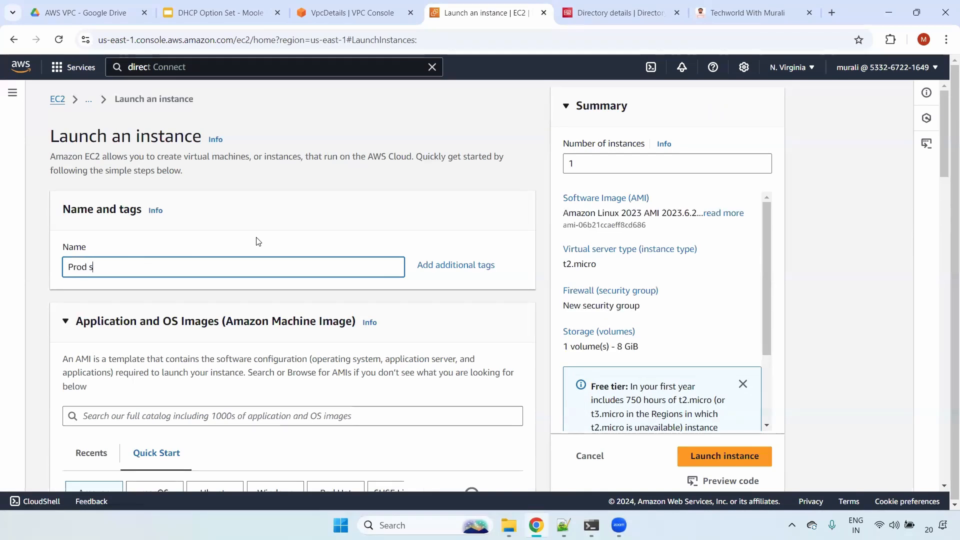
{"action": "type", "text": "erver"}
- Choose Amazon Linux 2 AMI (HVM) - Kernel 5.10, SSD Volume Type as the machine image for Prod server
{"action": "scroll", "coordinate": [205, 276], "scroll_direction": "down", "scroll_amount": 6}
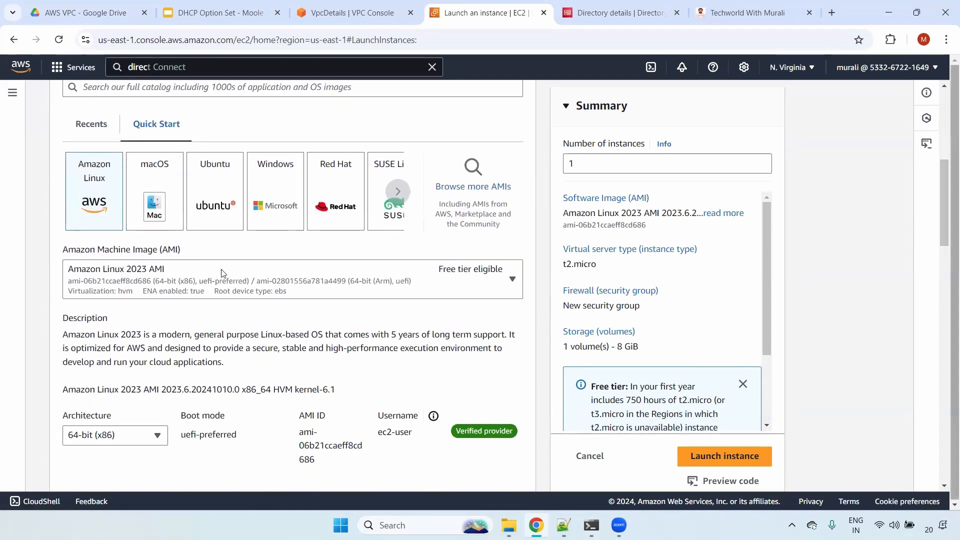
{"action": "left_click", "coordinate": [205, 276]}
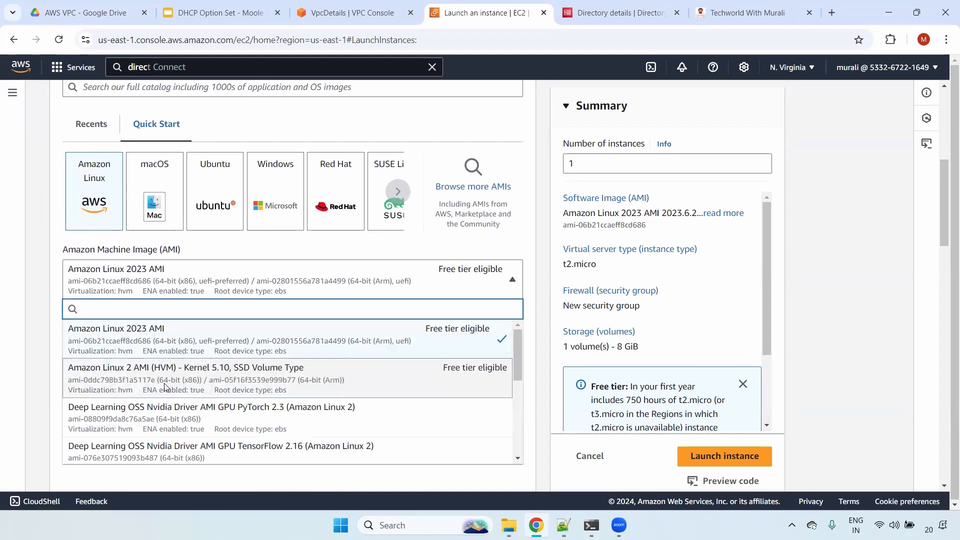
{"action": "left_click", "coordinate": [165, 386]}
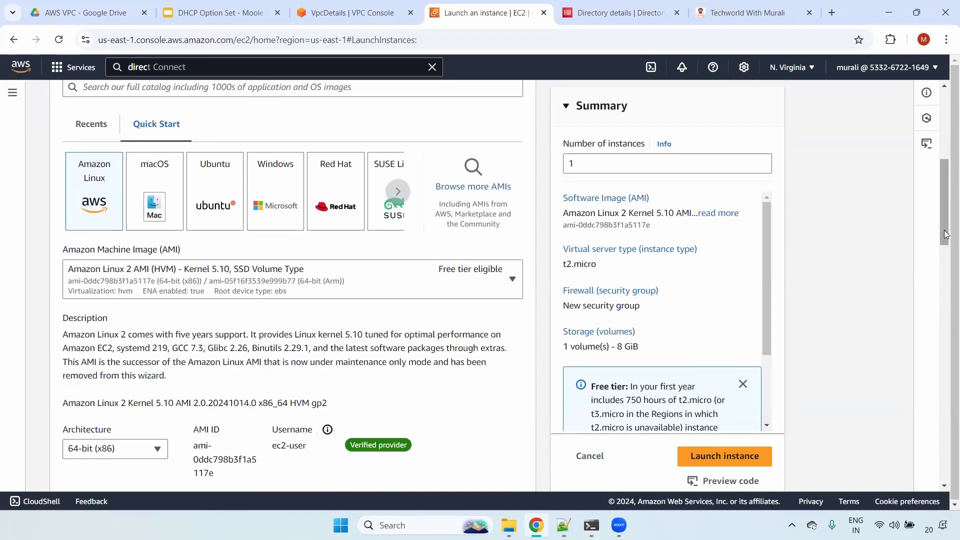
- Select the prod key pair for the Prod server instance
{"action": "left_click_drag", "start_coordinate": [947, 184], "coordinate": [946, 313]}
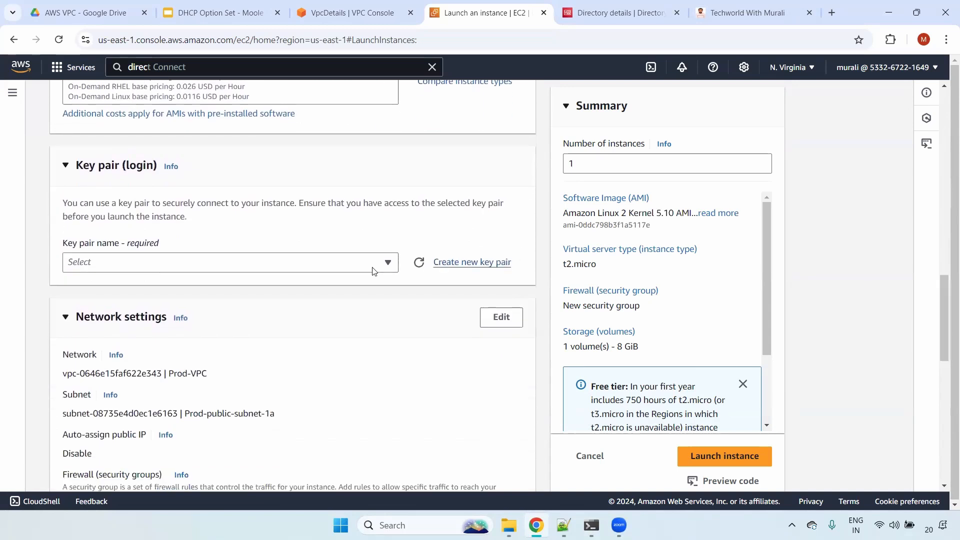
{"action": "left_click", "coordinate": [374, 265]}
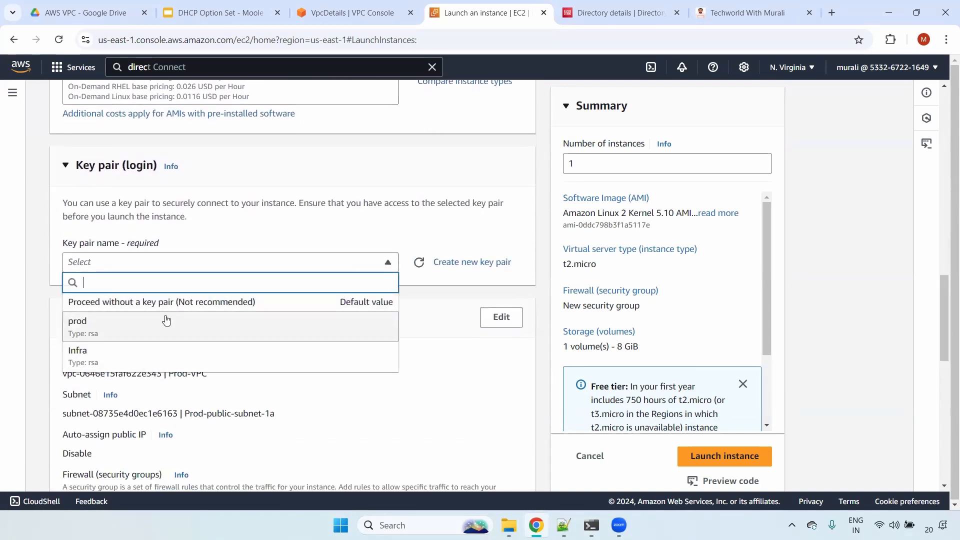
{"action": "left_click", "coordinate": [164, 322]}
- Open the network settings for editing, keep Prod-VPC with subnet Prod-public-subnet-1a, and launch the Prod server instance
{"action": "left_click", "coordinate": [501, 316]}
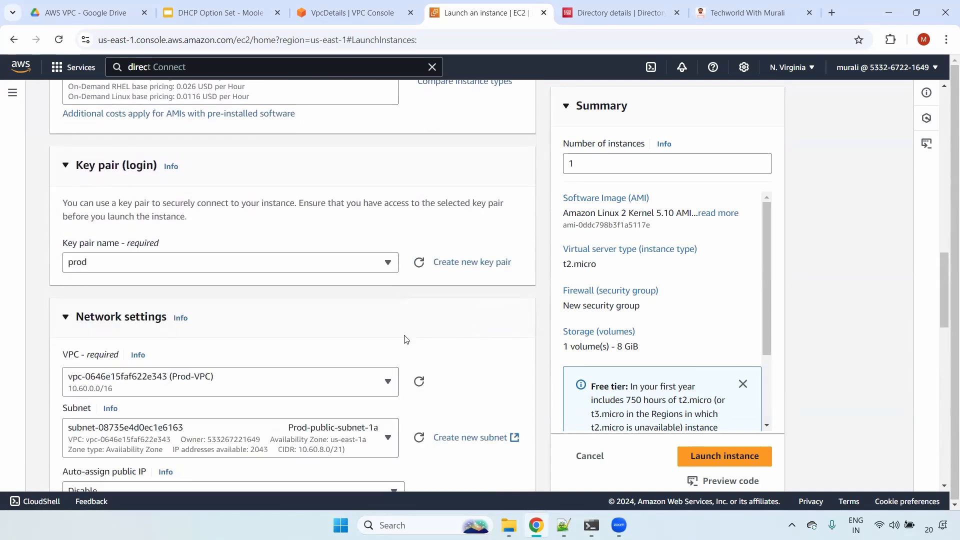
{"action": "left_click", "coordinate": [270, 384]}
{"action": "left_click", "coordinate": [946, 311]}
{"action": "left_click_drag", "start_coordinate": [946, 311], "coordinate": [946, 351]}
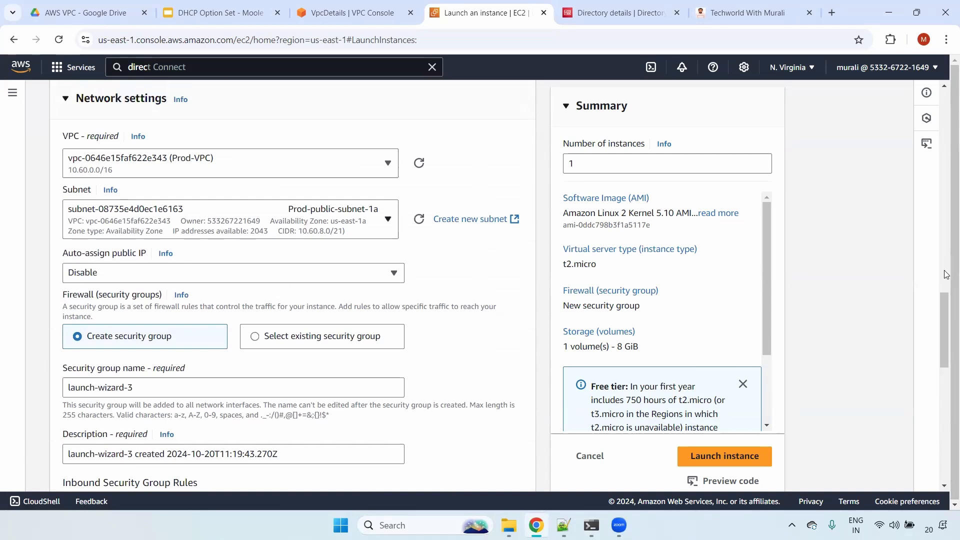
{"action": "scroll", "coordinate": [180, 325], "scroll_direction": "down", "scroll_amount": 4}
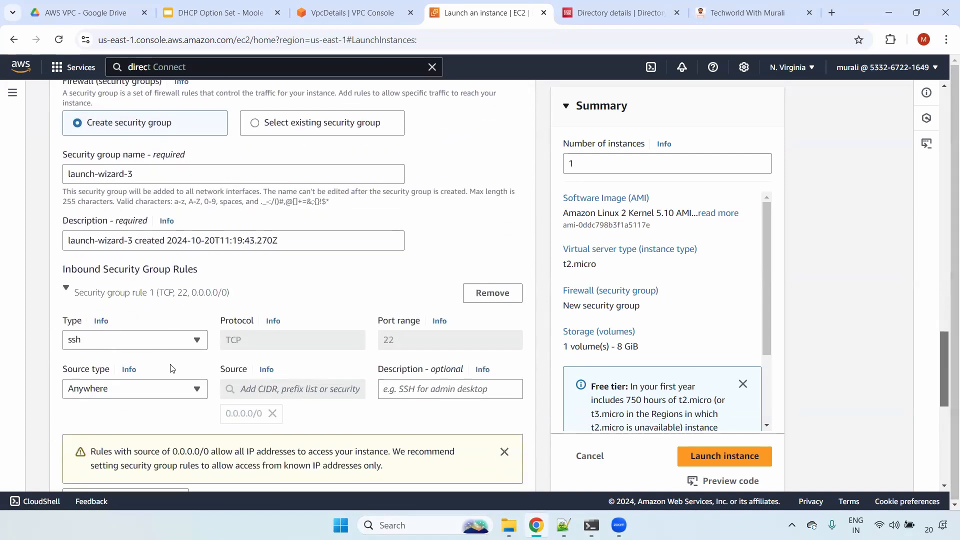
{"action": "left_click", "coordinate": [700, 460]}
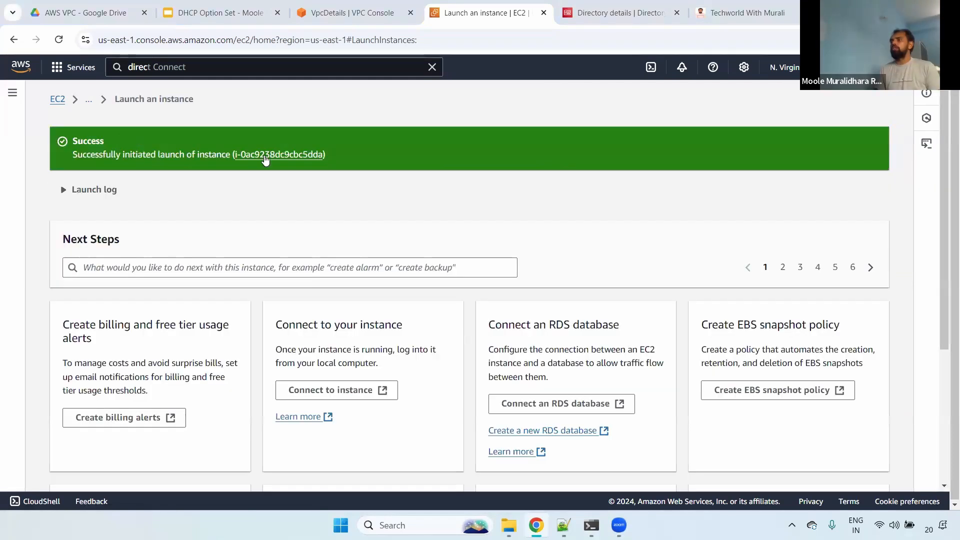
- Open the launched instance in a separate browser tab and go back to the EC2 instances list in the original one
{"action": "left_click", "coordinate": [264, 156]}
{"action": "left_click", "coordinate": [422, 16]}
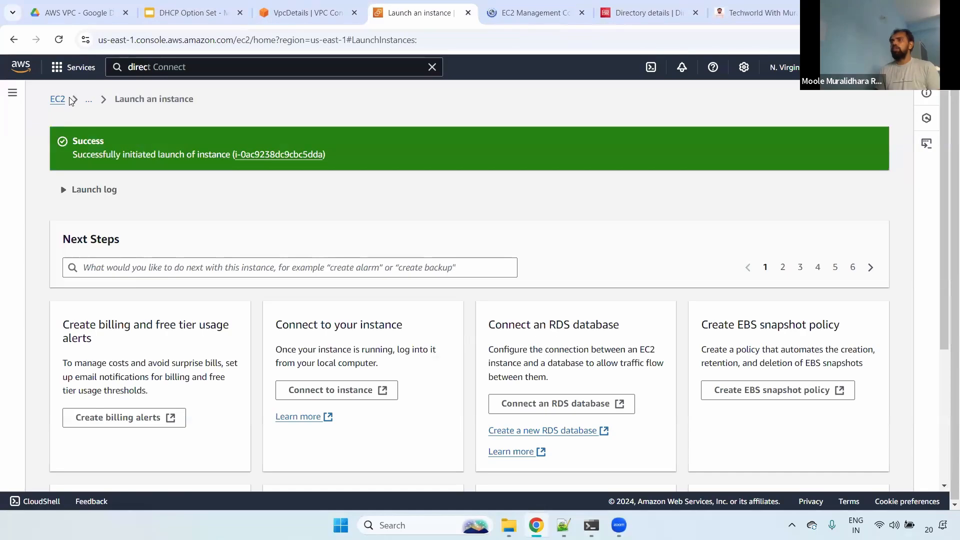
{"action": "left_click", "coordinate": [58, 99]}
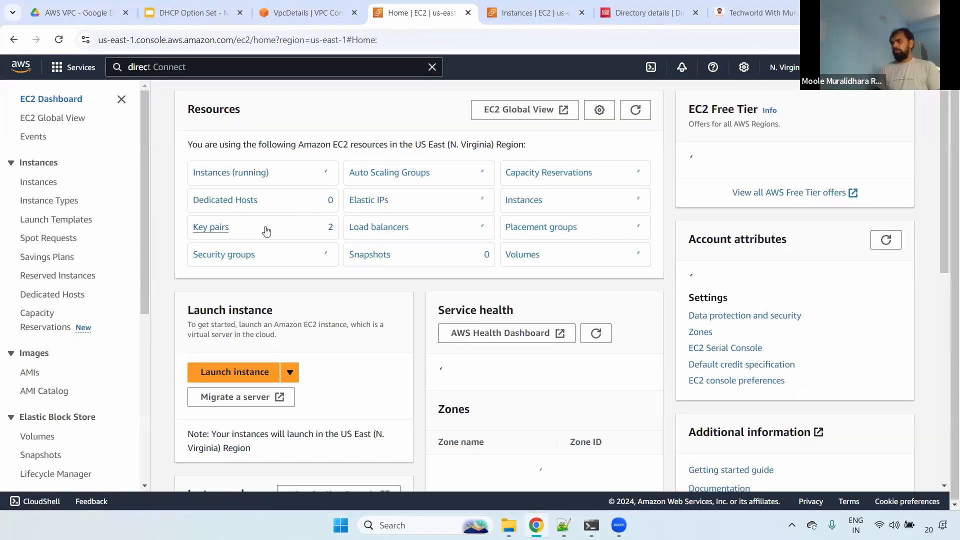
{"action": "left_click", "coordinate": [40, 188]}
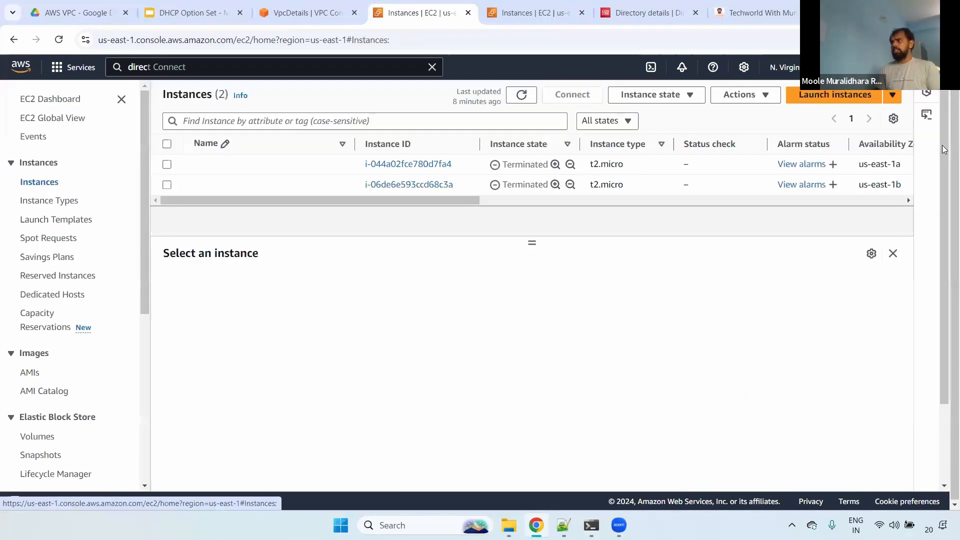
- Start launching another EC2 instance and name it Infra server
{"action": "left_click", "coordinate": [852, 95]}
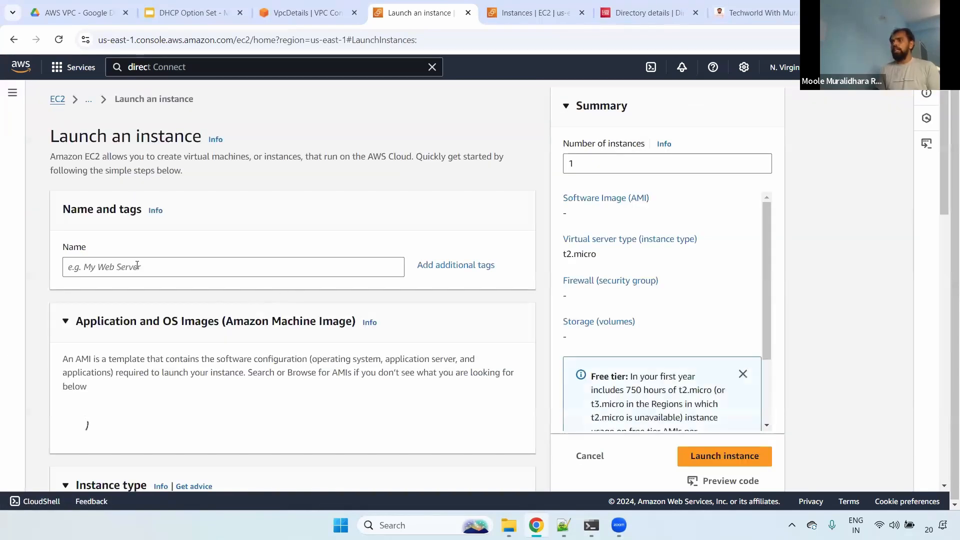
{"action": "left_click", "coordinate": [137, 266]}
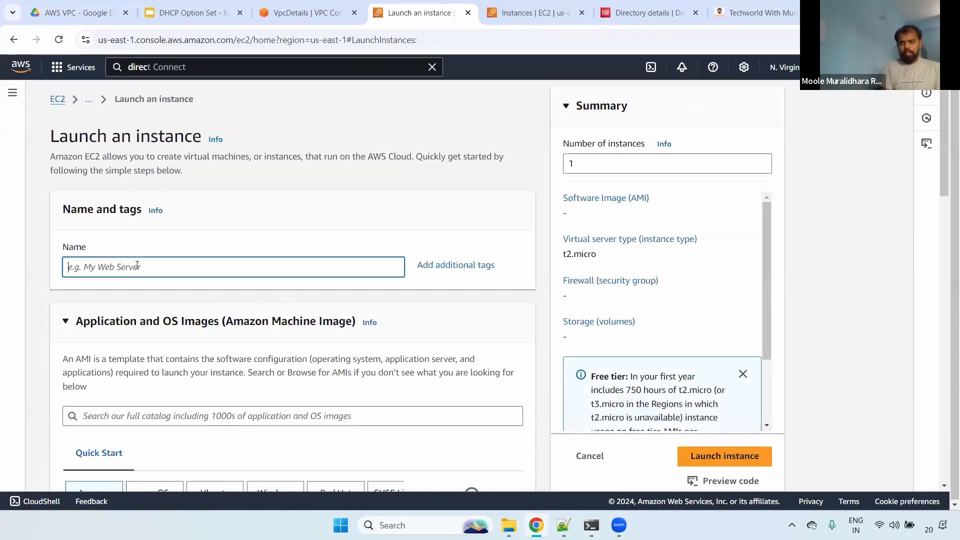
{"action": "type", "text": "Infra"}
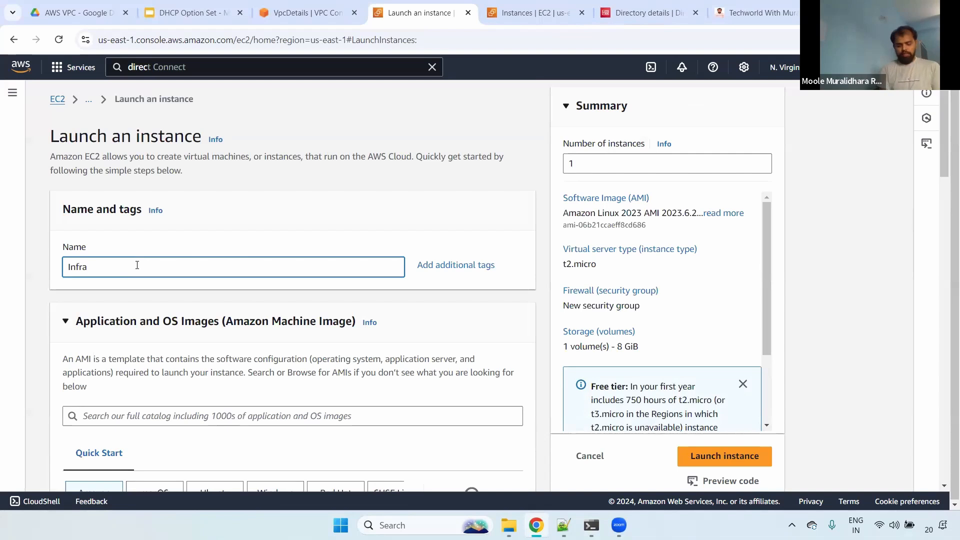
{"action": "type", "text": " server"}
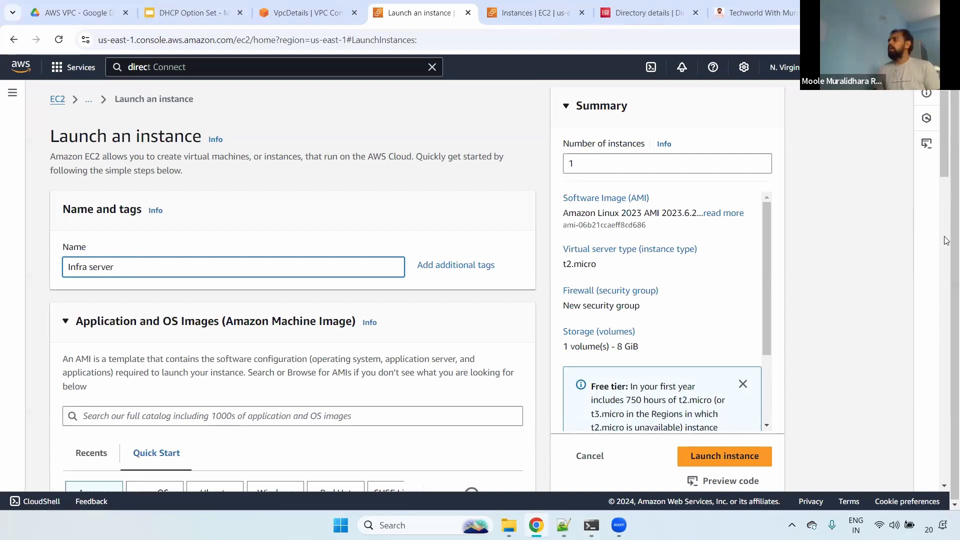
- Select the Infra key pair for the Infra server instance
{"action": "left_click_drag", "start_coordinate": [943, 152], "coordinate": [936, 255]}
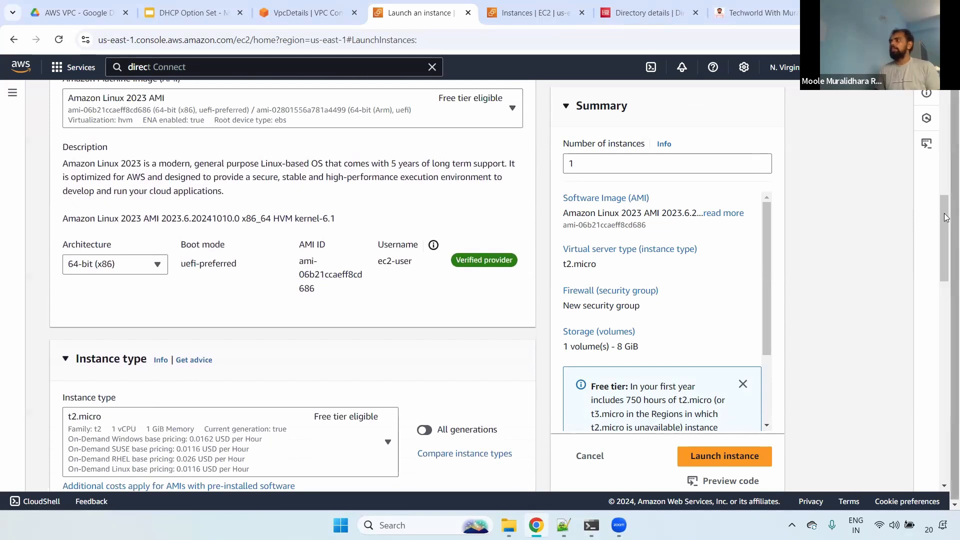
{"action": "left_click", "coordinate": [945, 311]}
{"action": "scroll", "coordinate": [329, 178], "scroll_direction": "down", "scroll_amount": 1}
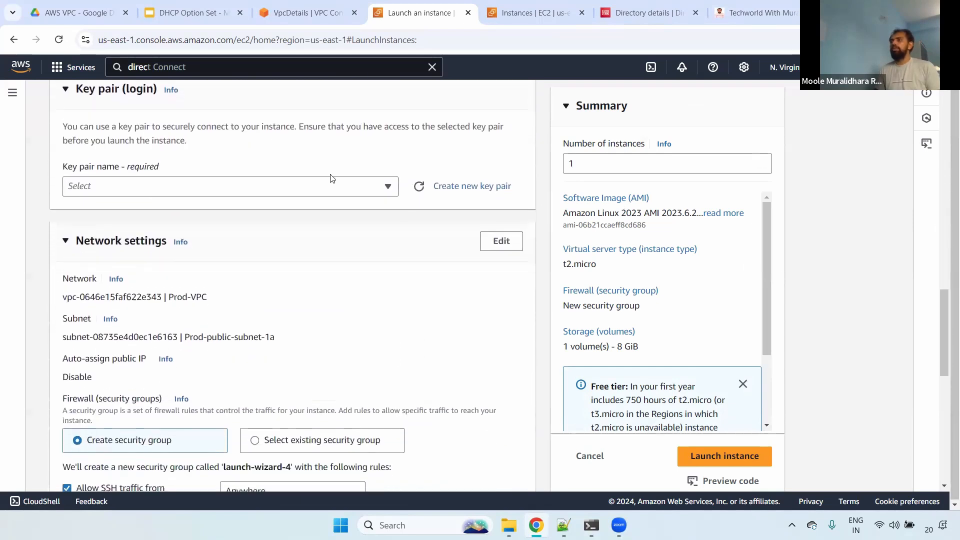
{"action": "left_click", "coordinate": [229, 185]}
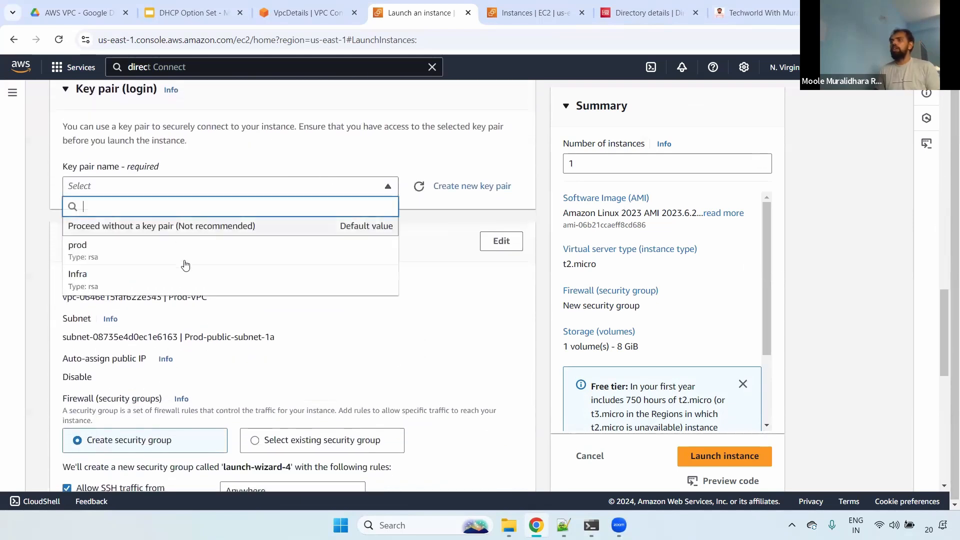
{"action": "left_click", "coordinate": [131, 285]}
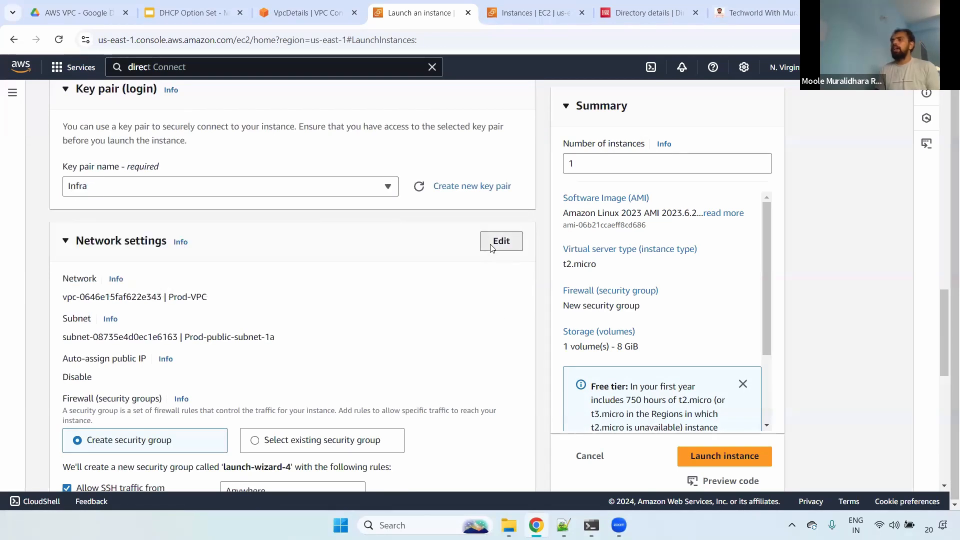
- Set the instance's network to Infra-VPC with subnet Infra-public-subnet-1b and launch the Infra server
{"action": "left_click", "coordinate": [502, 241]}
{"action": "left_click", "coordinate": [231, 307]}
{"action": "left_click", "coordinate": [210, 386]}
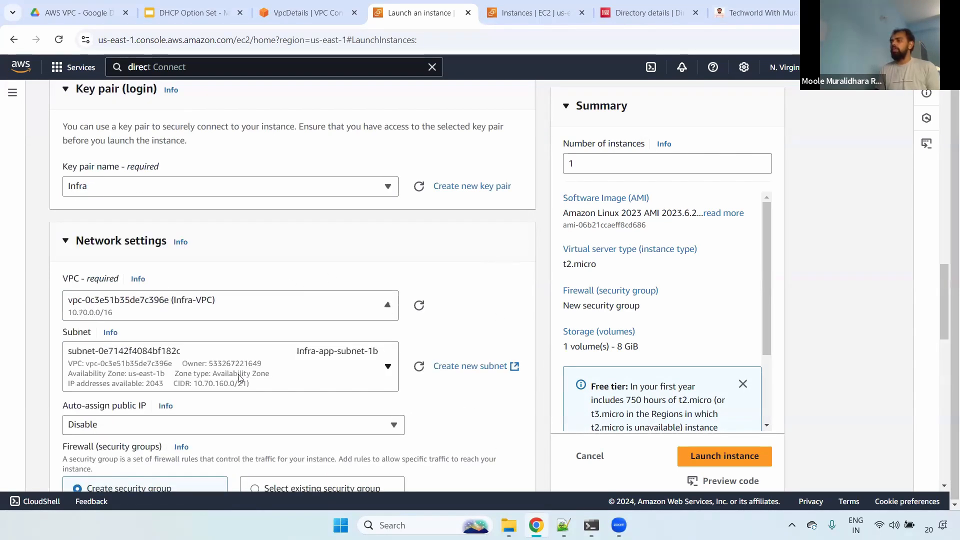
{"action": "scroll", "coordinate": [946, 278], "scroll_direction": "down", "scroll_amount": 5}
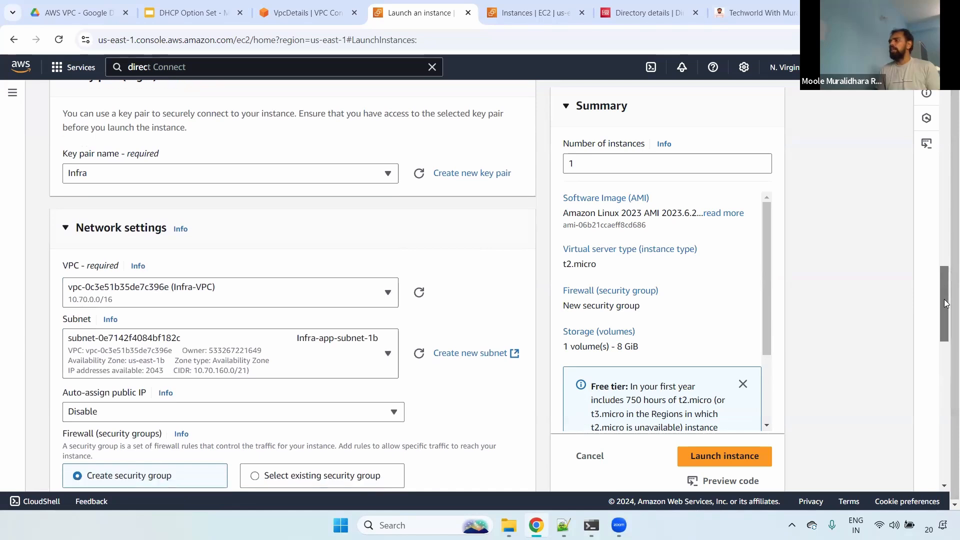
{"action": "left_click", "coordinate": [301, 106]}
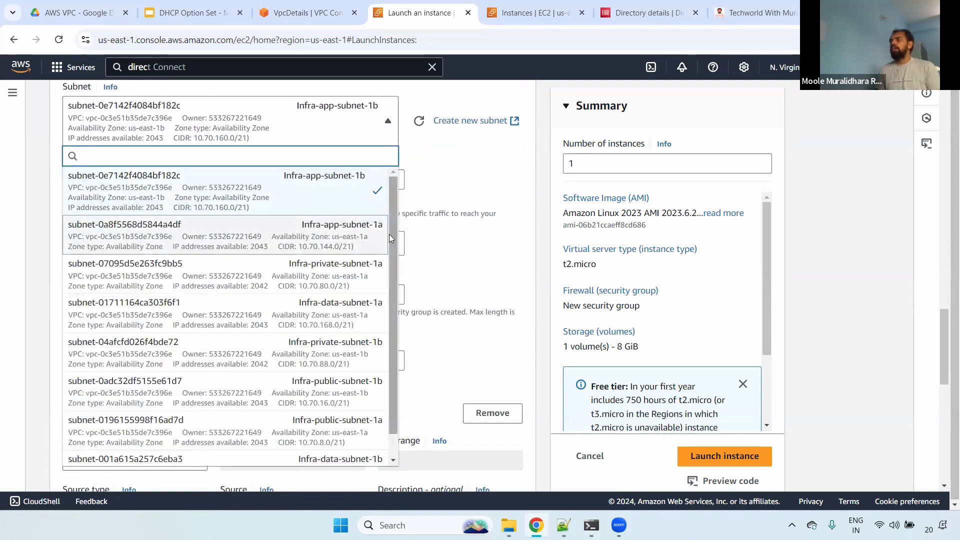
{"action": "left_click_drag", "start_coordinate": [390, 224], "coordinate": [390, 274]}
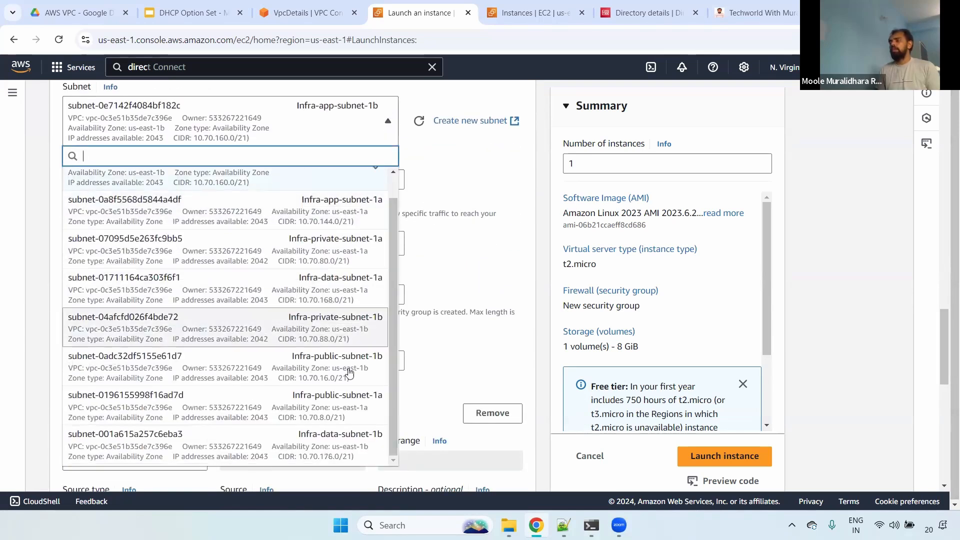
{"action": "left_click", "coordinate": [260, 368]}
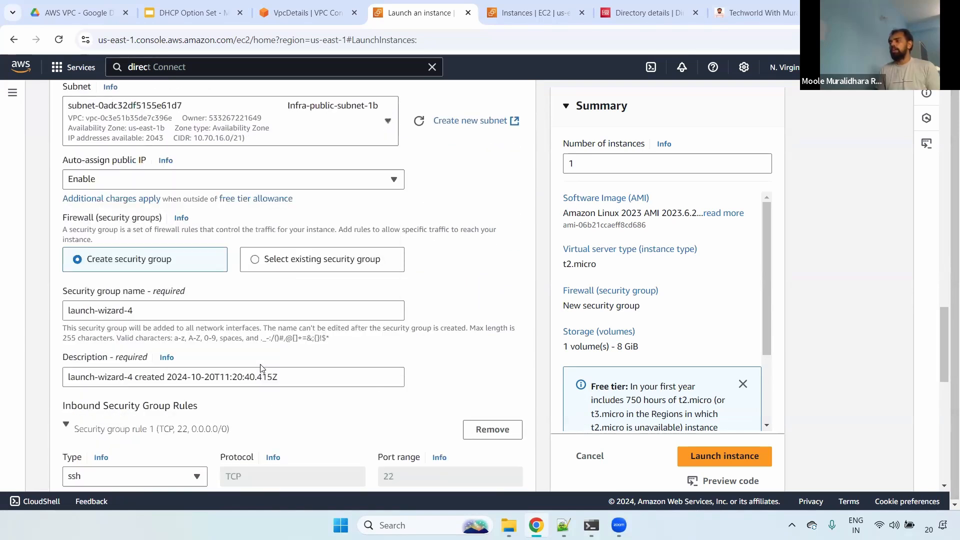
{"action": "left_click", "coordinate": [726, 460]}
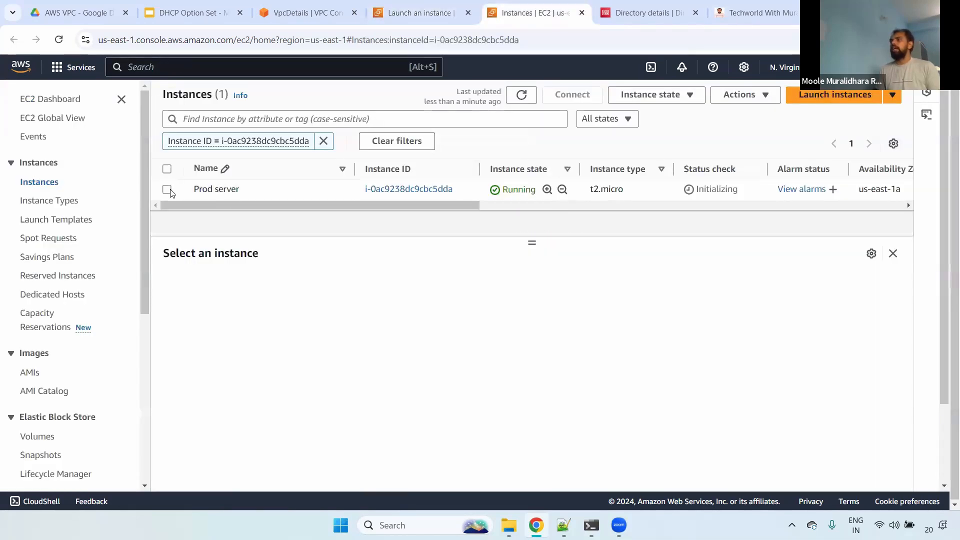
- Open the Prod server instance's details in the EC2 instances list and check its public IPv4 address
{"action": "left_click", "coordinate": [167, 190]}
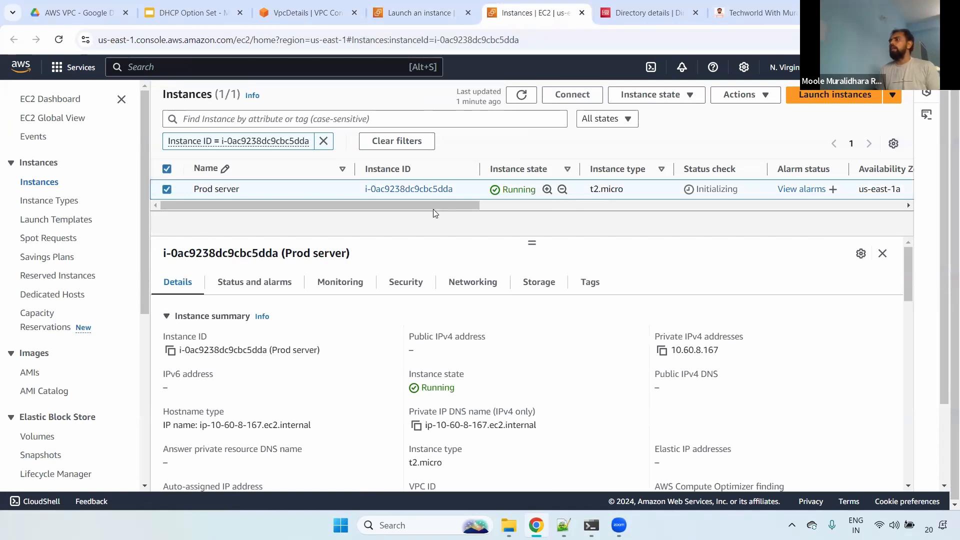
{"action": "scroll", "coordinate": [442, 203], "scroll_direction": "right", "scroll_amount": 10}
{"action": "left_click_drag", "start_coordinate": [328, 218], "coordinate": [412, 332]}
{"action": "triple_click", "coordinate": [411, 336]}
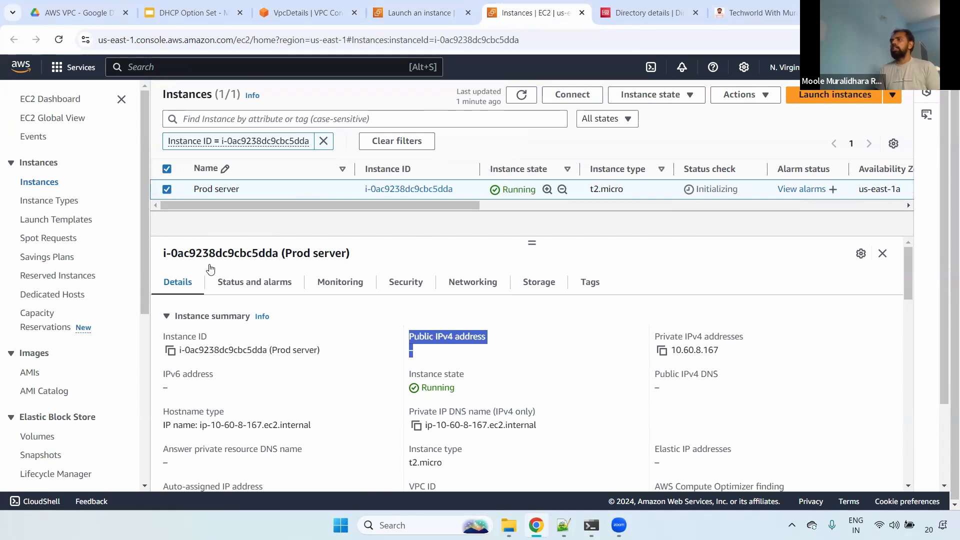
- Find Prod-public-subnet-1a among the VPC subnets and open its subnet settings for editing
{"action": "left_click", "coordinate": [307, 12]}
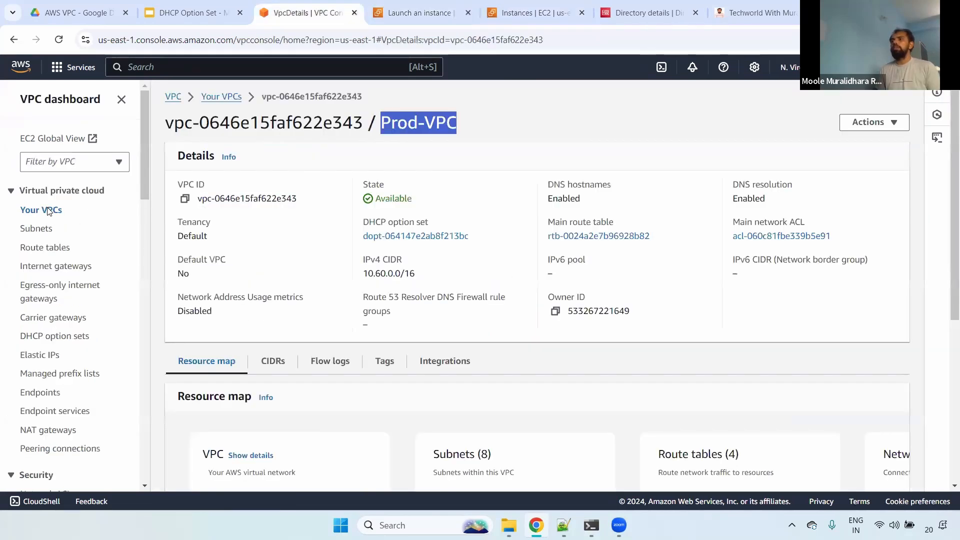
{"action": "left_click", "coordinate": [41, 209]}
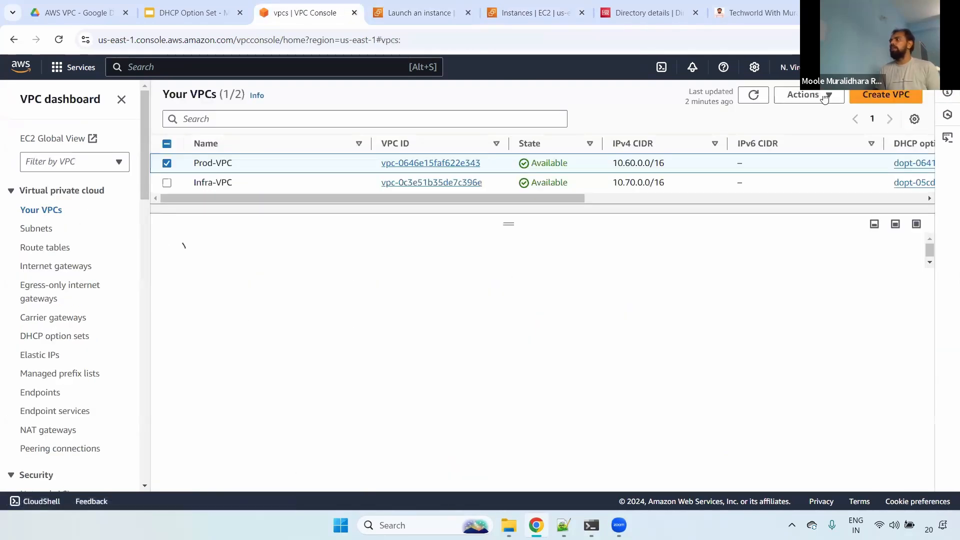
{"action": "left_click", "coordinate": [823, 96]}
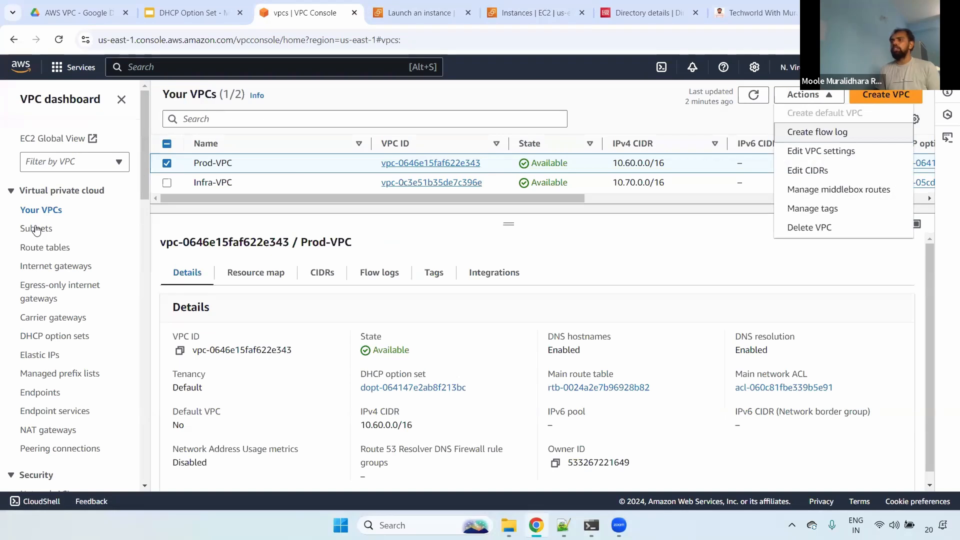
{"action": "left_click", "coordinate": [37, 228]}
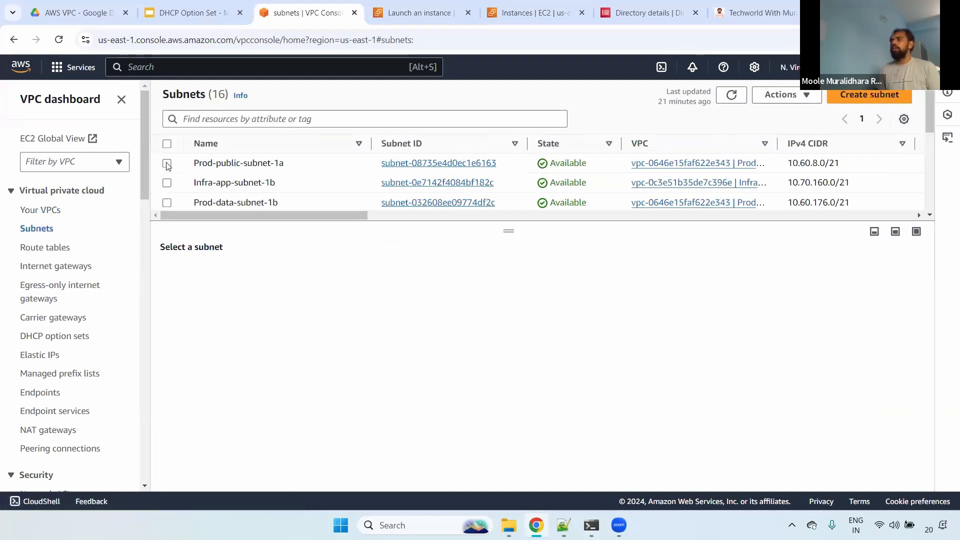
{"action": "left_click", "coordinate": [167, 162]}
{"action": "left_click", "coordinate": [783, 95]}
{"action": "left_click", "coordinate": [795, 152]}
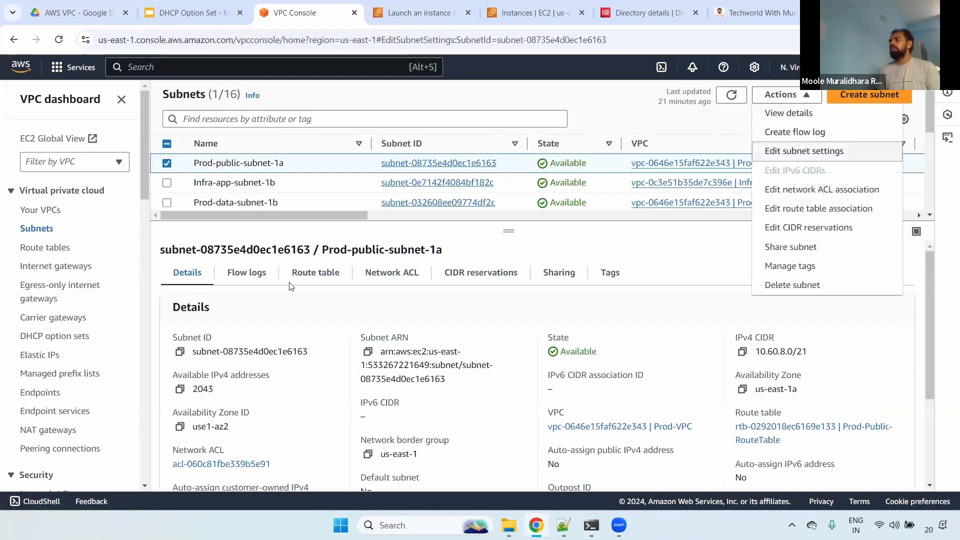
- Enable auto-assign public IPv4 address for Prod-public-subnet-1a and save the subnet settings
{"action": "left_click", "coordinate": [32, 293]}
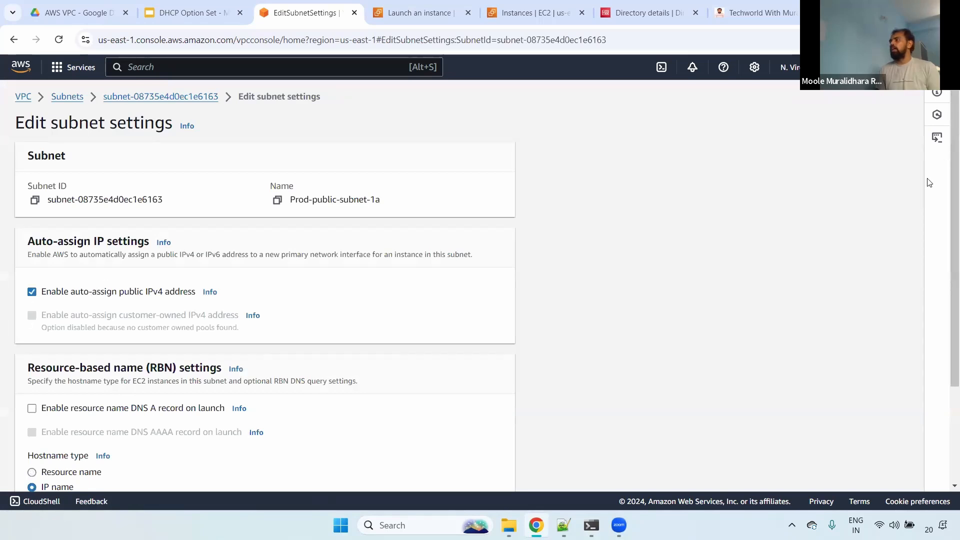
{"action": "scroll", "coordinate": [888, 408], "scroll_direction": "down", "scroll_amount": 3}
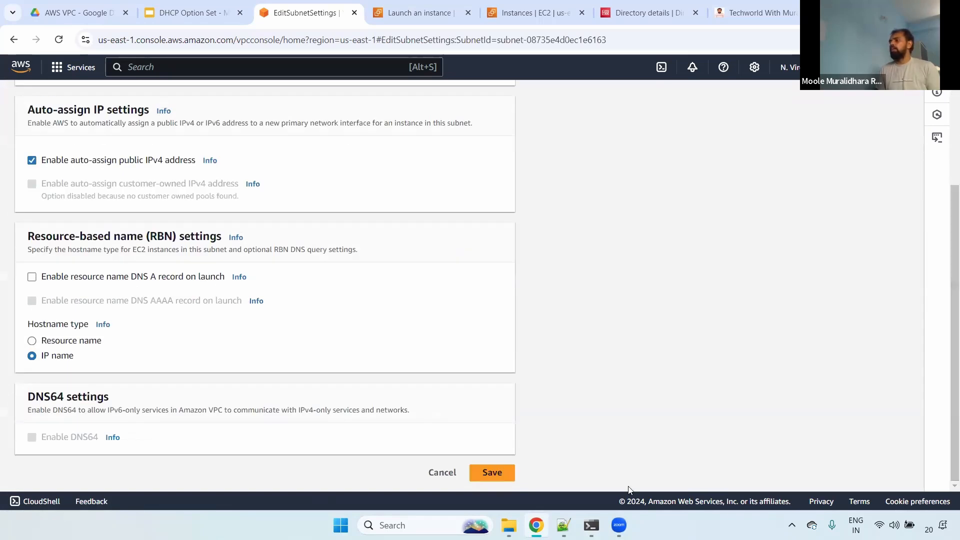
{"action": "left_click", "coordinate": [492, 472]}
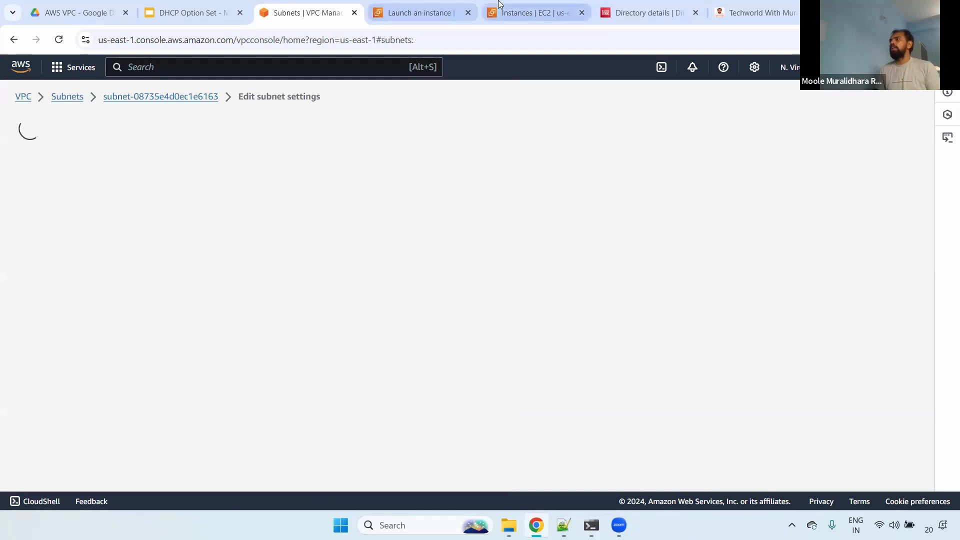
- Return to the EC2 instances list and clear the name of the Prod server instance
{"action": "left_click", "coordinate": [520, 13]}
{"action": "left_click", "coordinate": [340, 190]}
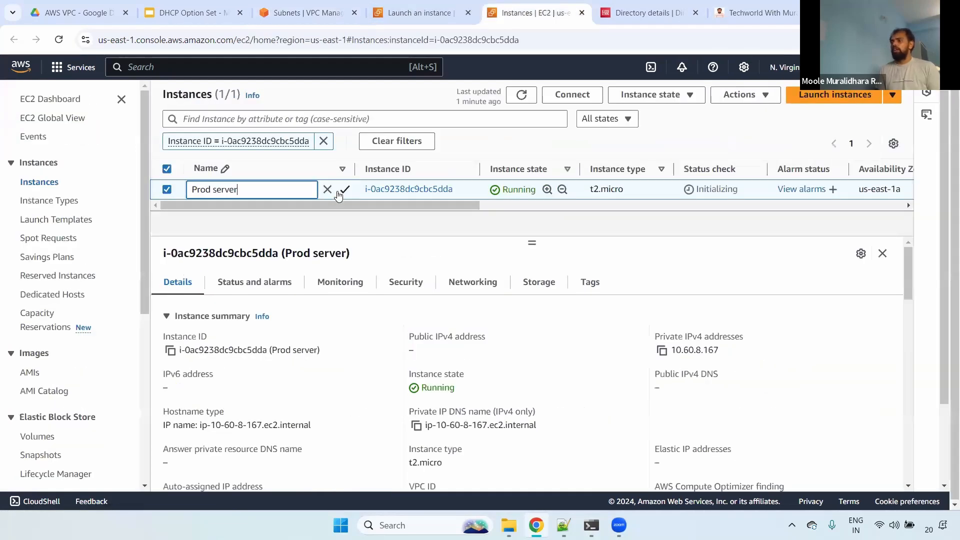
{"action": "key", "text": "ctrl+a"}
{"action": "key", "text": "BackSpace"}
{"action": "left_click", "coordinate": [345, 189]}
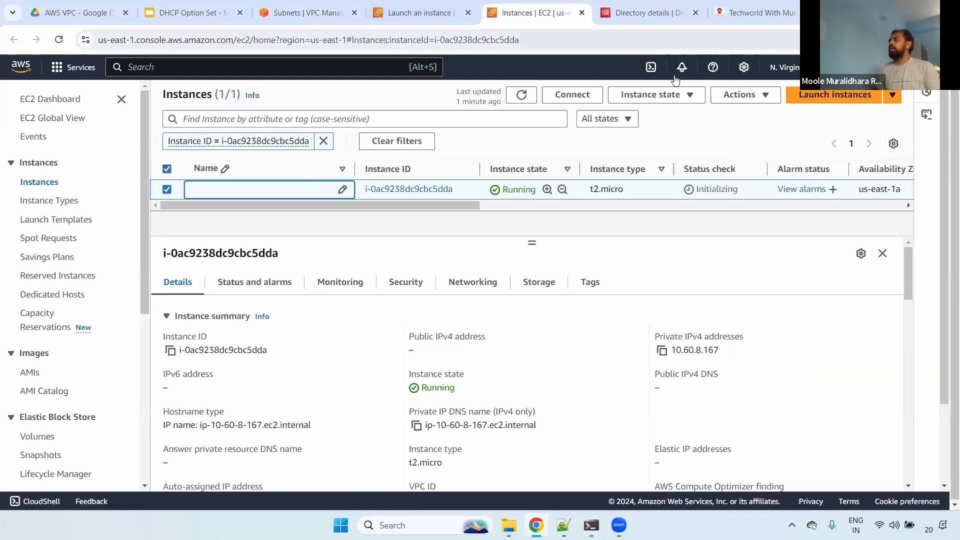
- Terminate the unnamed production instance and clear the selection in the instances list
{"action": "left_click", "coordinate": [649, 95]}
{"action": "left_click", "coordinate": [666, 189]}
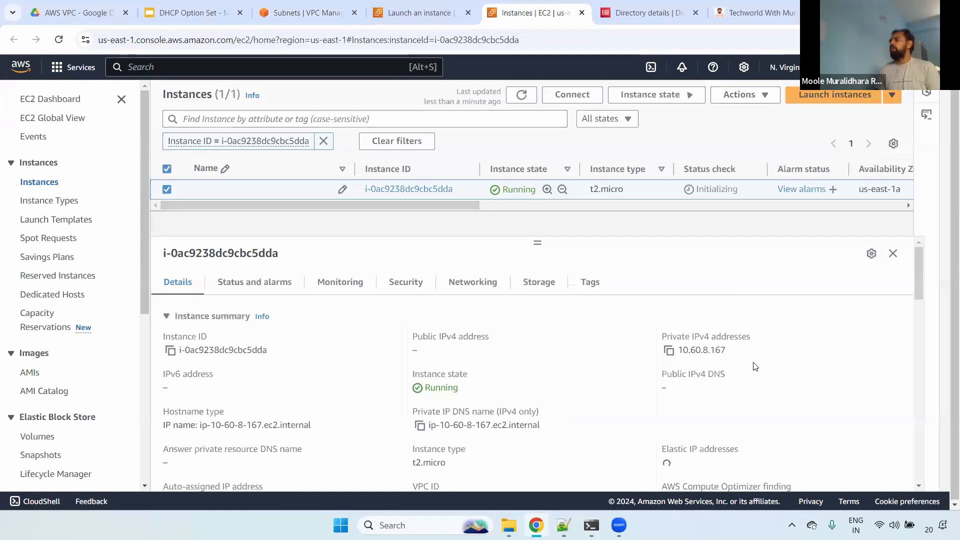
{"action": "left_click", "coordinate": [743, 381]}
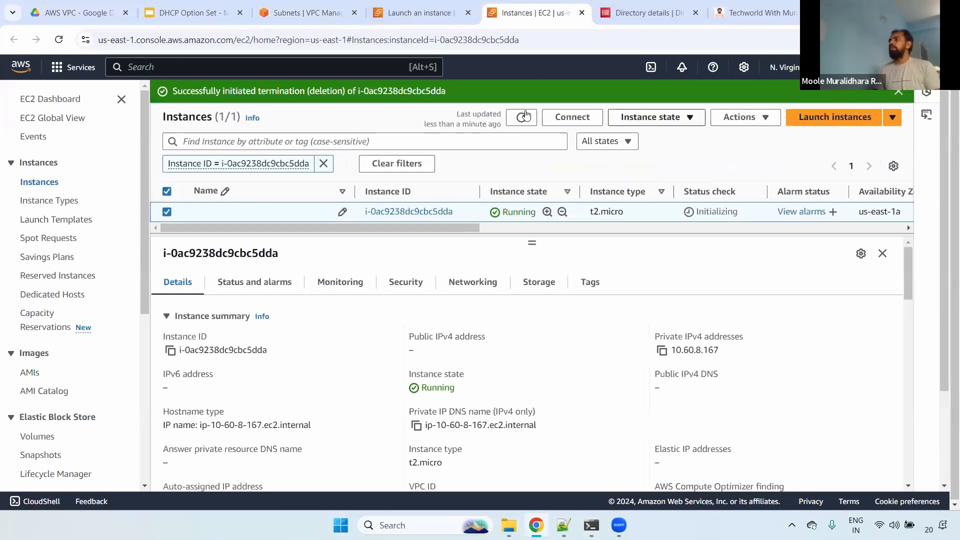
{"action": "left_click", "coordinate": [898, 93]}
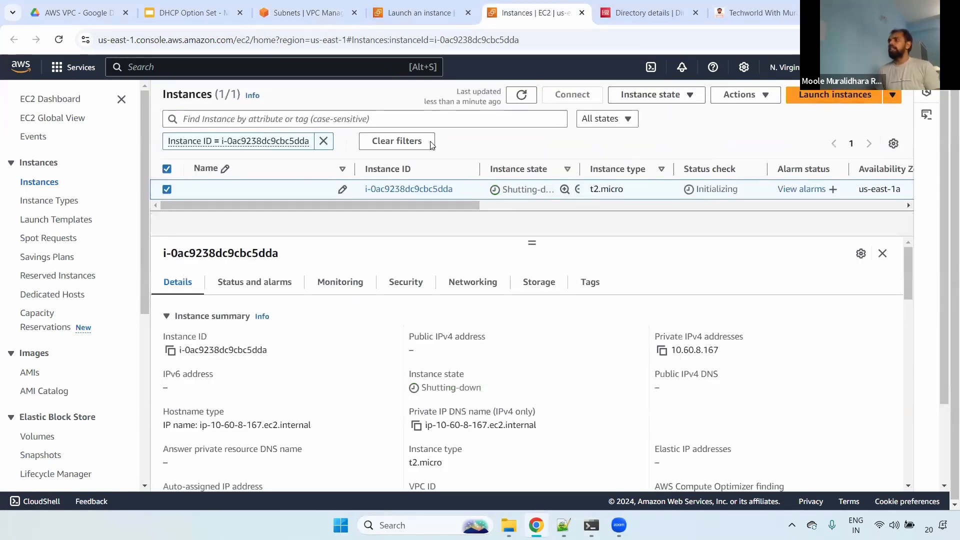
{"action": "left_click", "coordinate": [169, 170]}
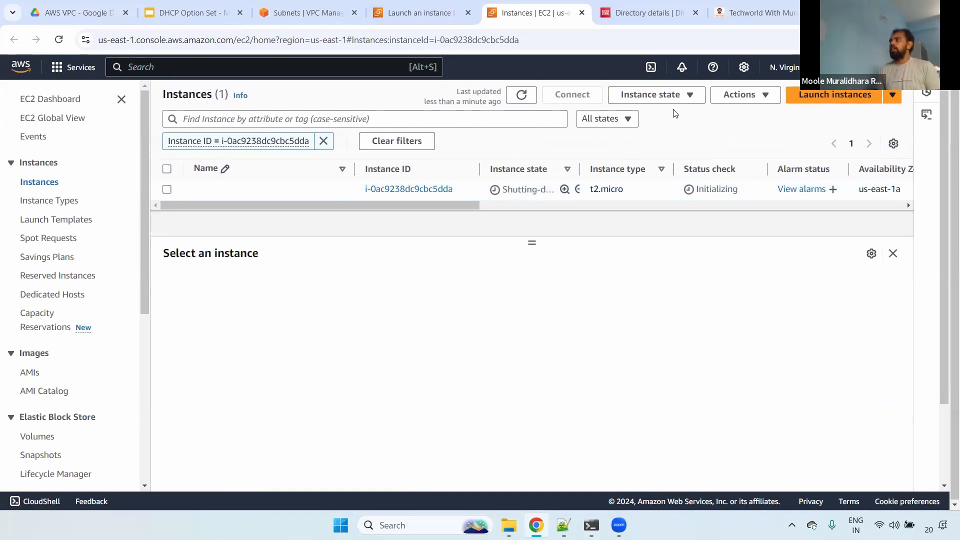
- Start launching a new EC2 instance and name it Prod server
{"action": "left_click", "coordinate": [855, 97]}
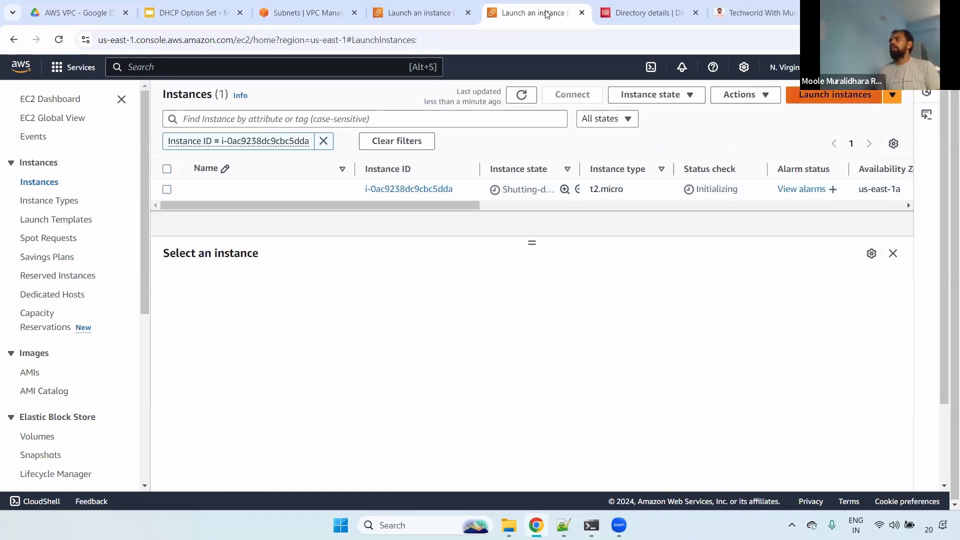
{"action": "left_click", "coordinate": [147, 266]}
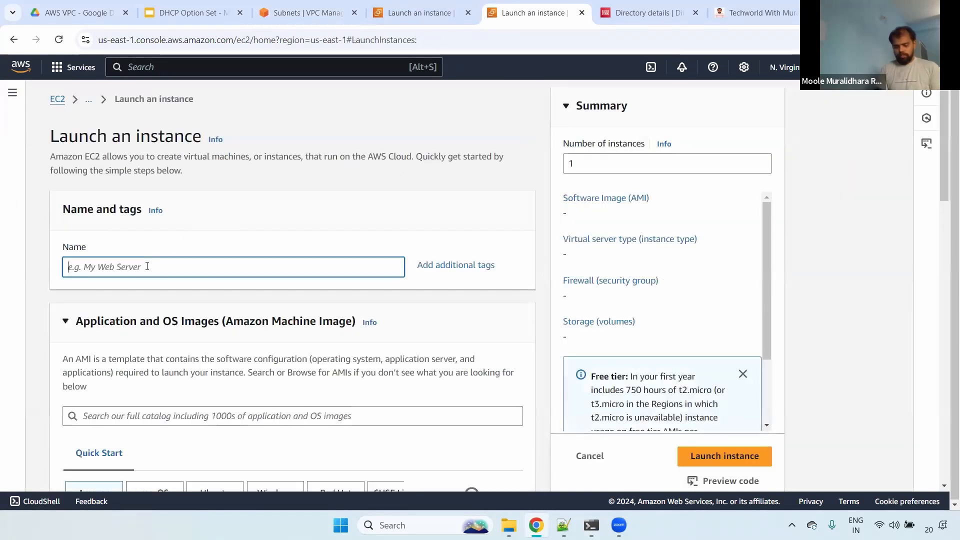
{"action": "type", "text": "Prod"}
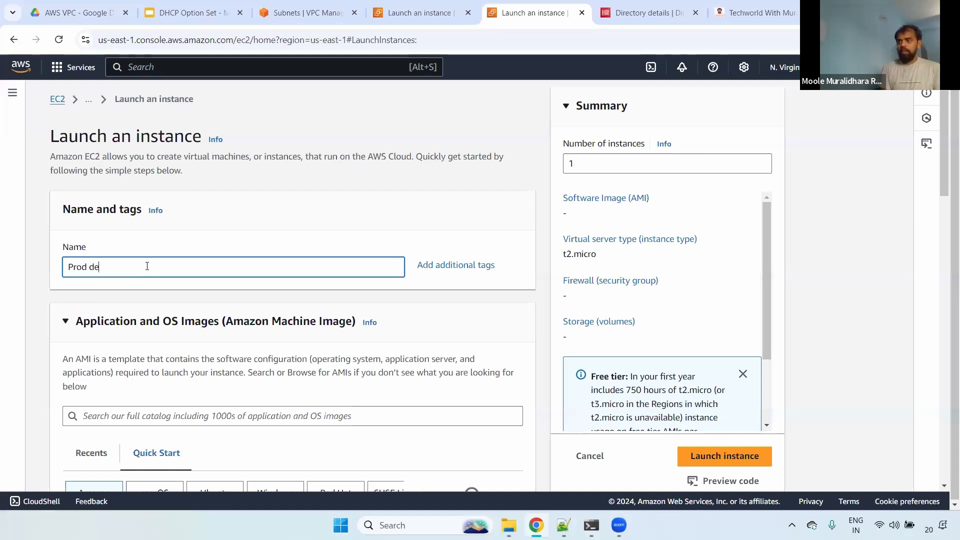
{"action": "type", "text": " server"}
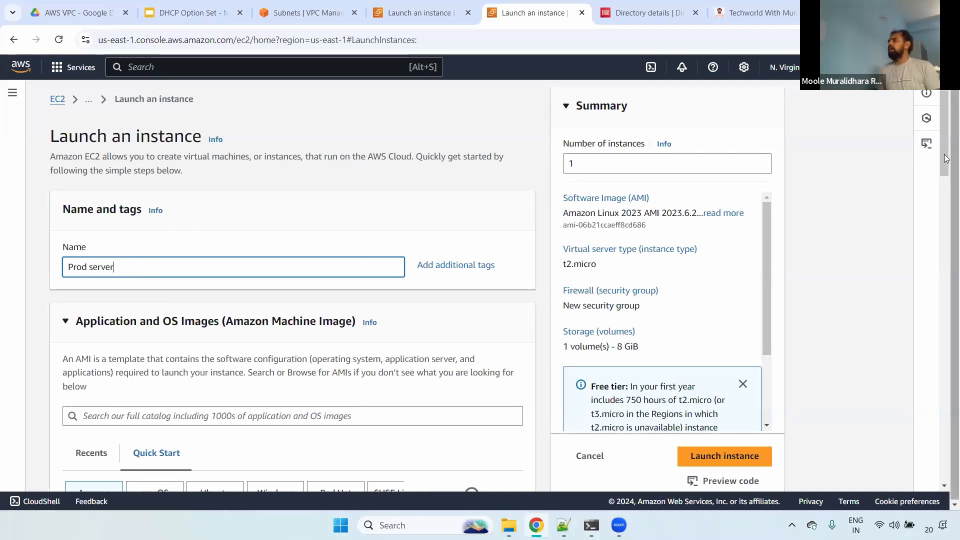
- Select the prod key pair for the new Prod server instance
{"action": "left_click_drag", "start_coordinate": [946, 158], "coordinate": [918, 364]}
{"action": "left_click", "coordinate": [182, 199]}
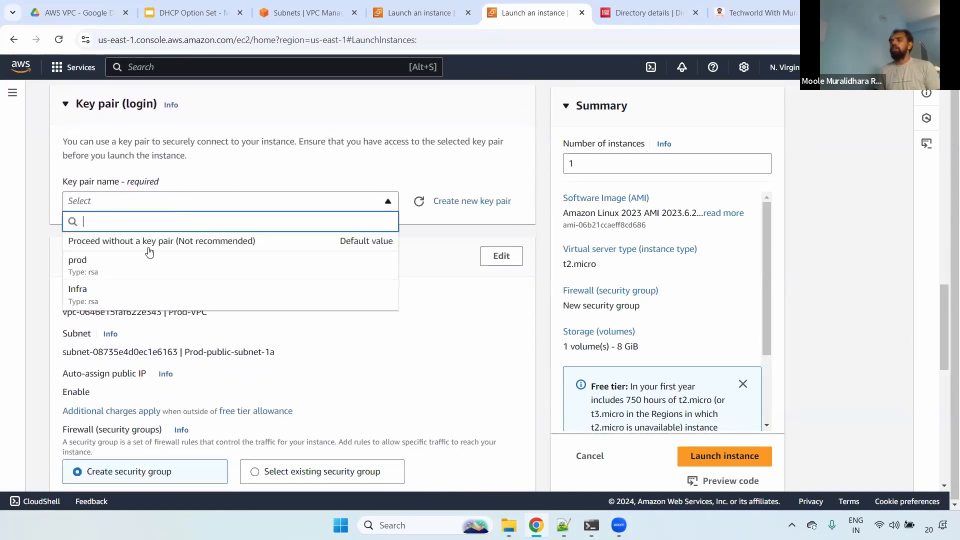
{"action": "left_click", "coordinate": [136, 259]}
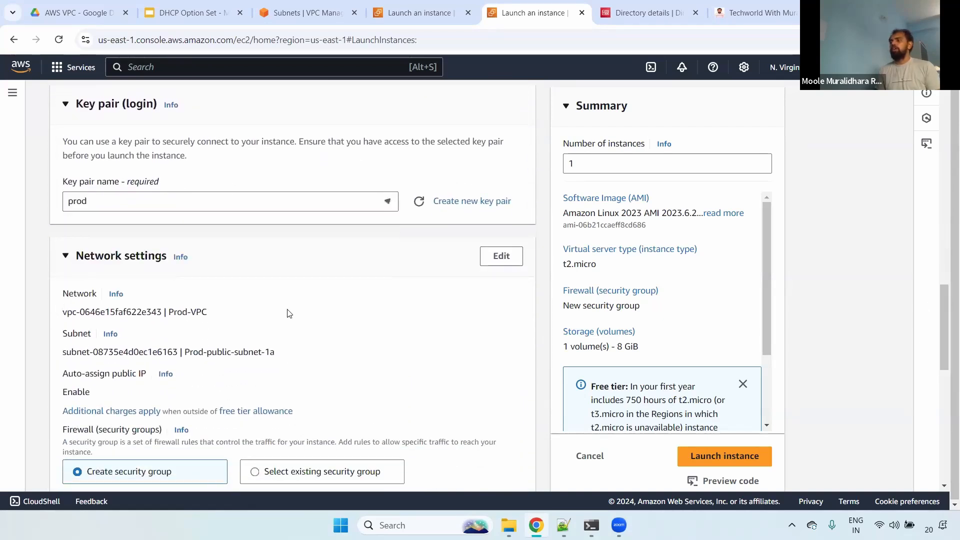
- Open the network settings for editing, keep Prod-public-subnet-1a with auto-assign public IP enabled, and launch the Prod server
{"action": "left_click", "coordinate": [501, 256]}
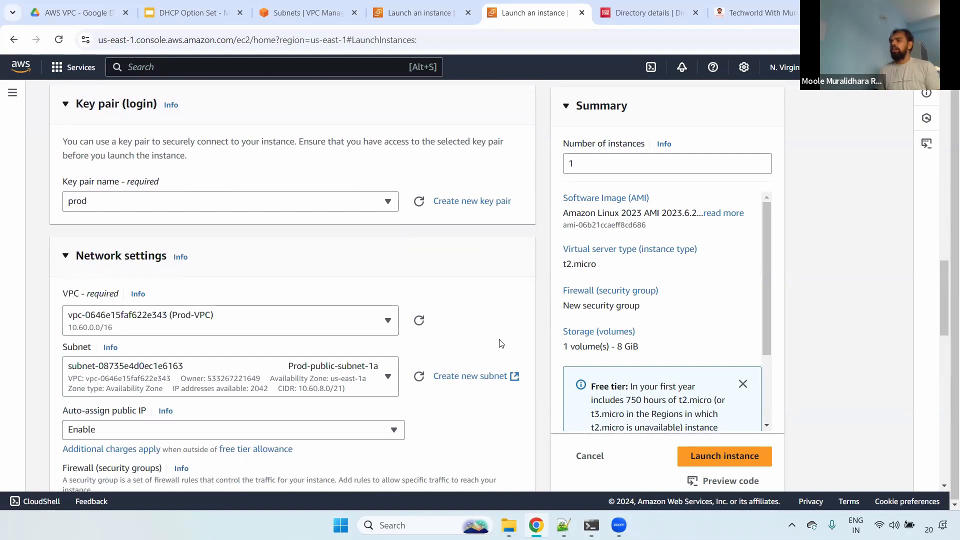
{"action": "left_click", "coordinate": [235, 375]}
{"action": "left_click", "coordinate": [234, 376]}
{"action": "left_click_drag", "start_coordinate": [63, 412], "coordinate": [134, 415]}
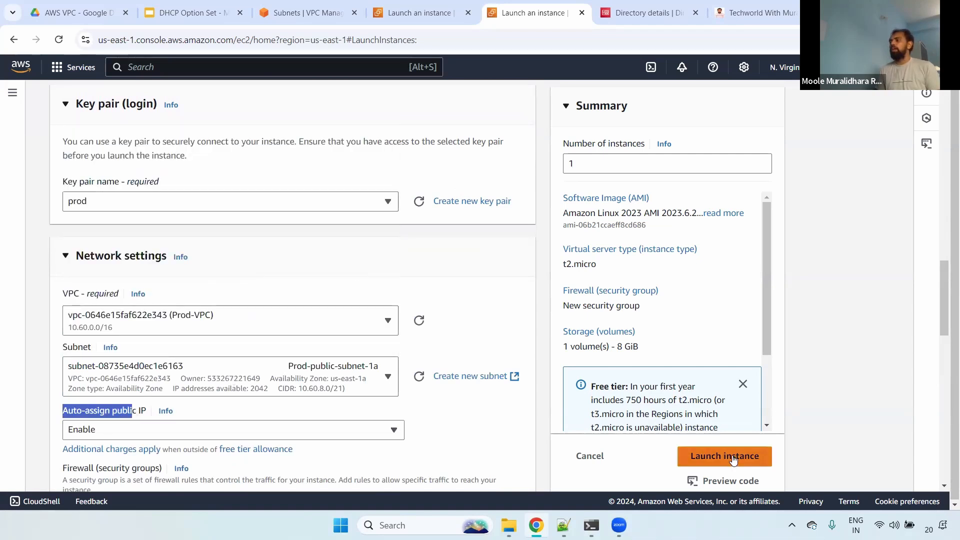
- Open the refreshed EC2 instances list, enlarge its pane, select Infra server and copy its public IPv4 address
{"action": "left_click", "coordinate": [440, 14]}
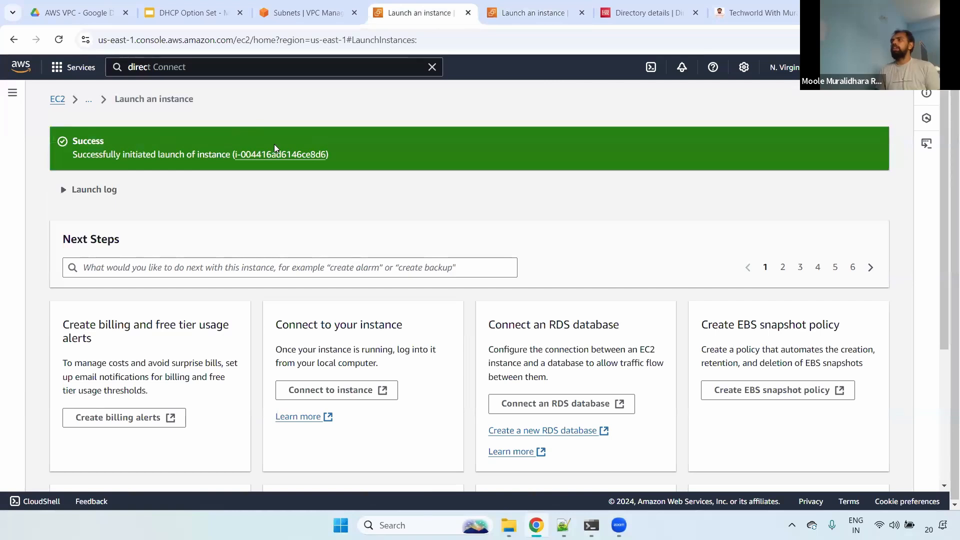
{"action": "left_click", "coordinate": [59, 100]}
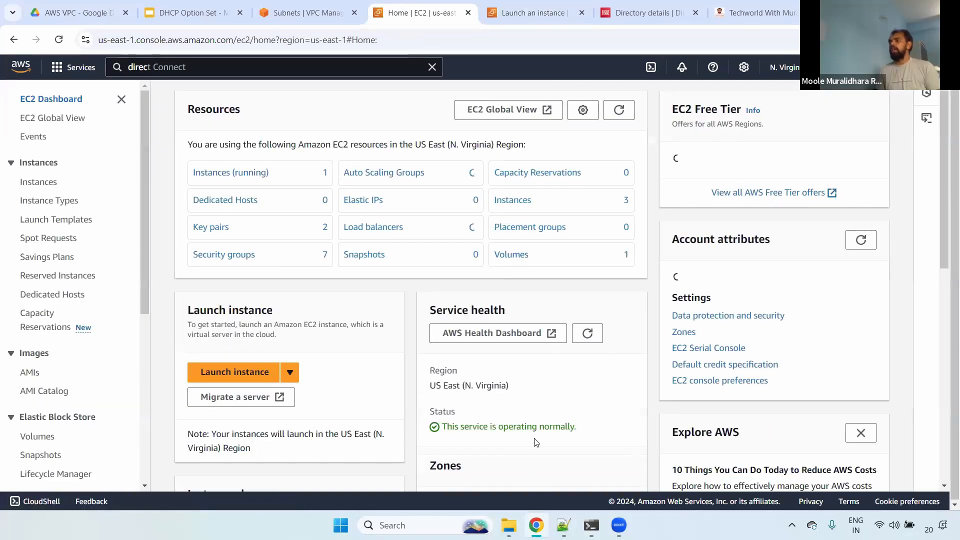
{"action": "left_click", "coordinate": [39, 182]}
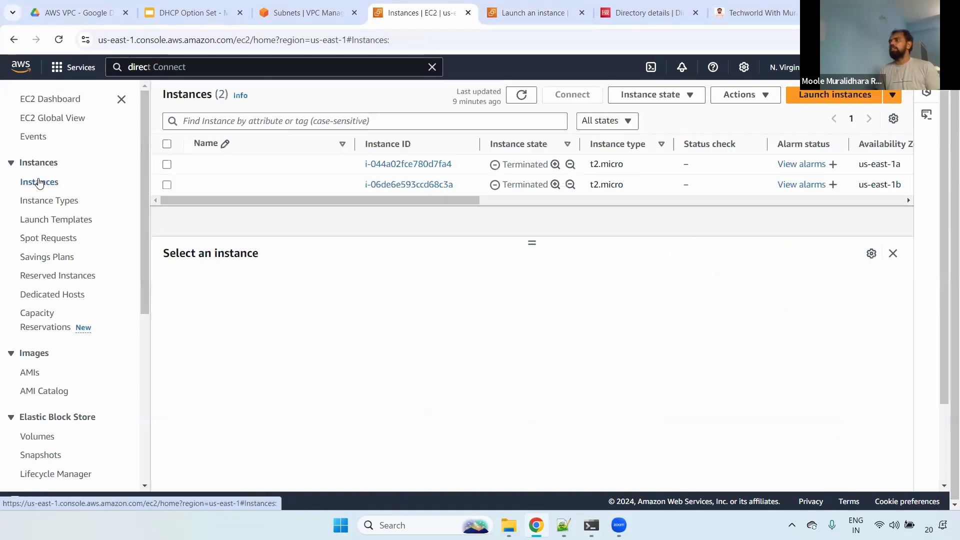
{"action": "left_click", "coordinate": [523, 98]}
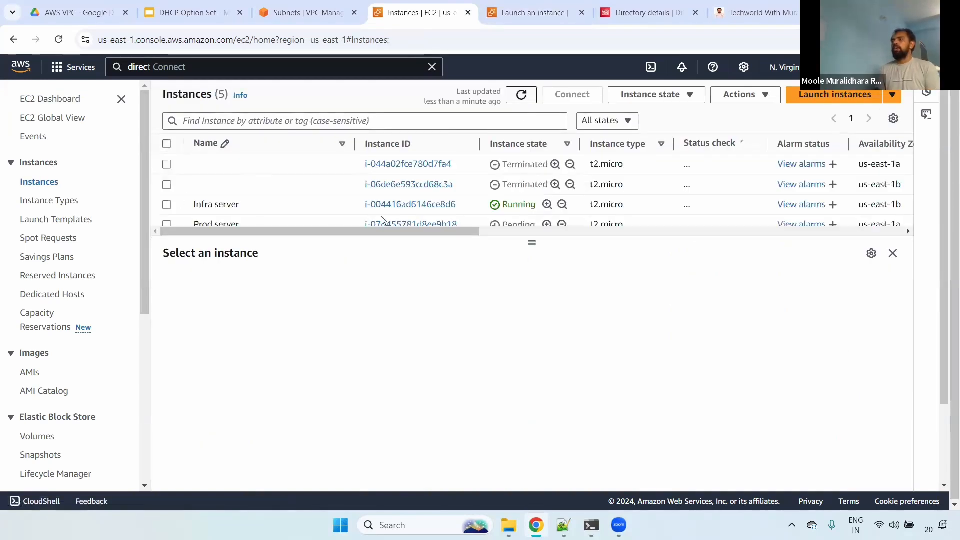
{"action": "left_click_drag", "start_coordinate": [532, 242], "coordinate": [531, 268]}
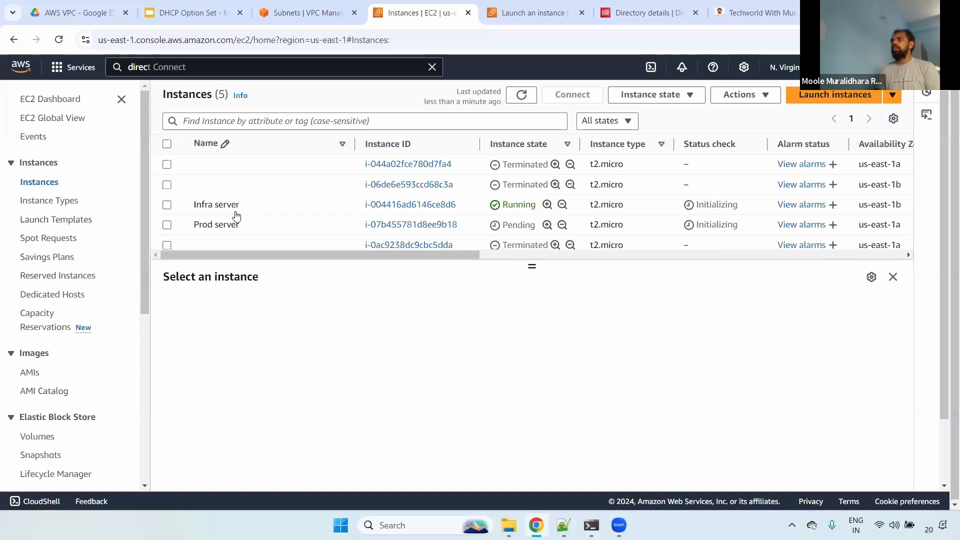
{"action": "left_click", "coordinate": [167, 205]}
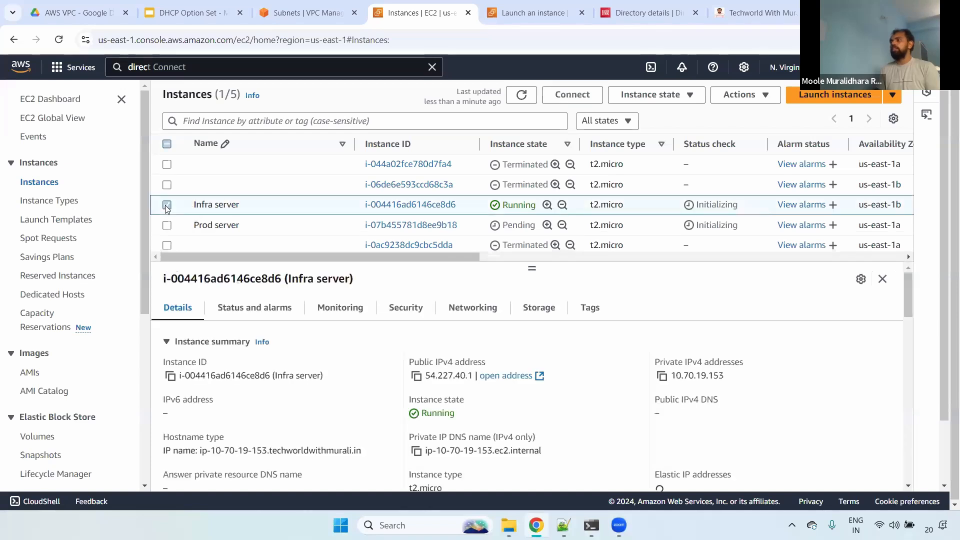
{"action": "left_click", "coordinate": [416, 377]}
{"action": "key", "text": "alt+Tab"}
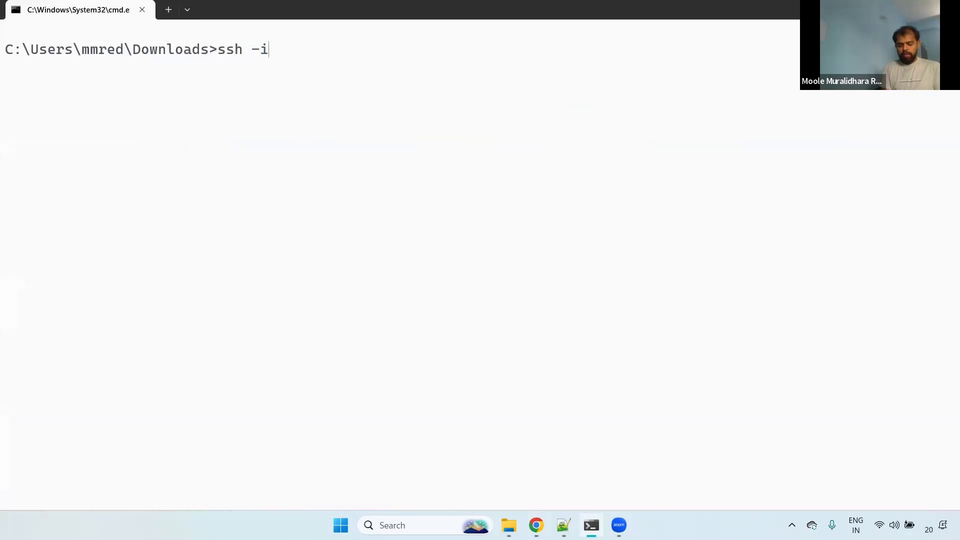
{"action": "type", "text": "ssh -i In"}
{"action": "key", "text": "Tab"}
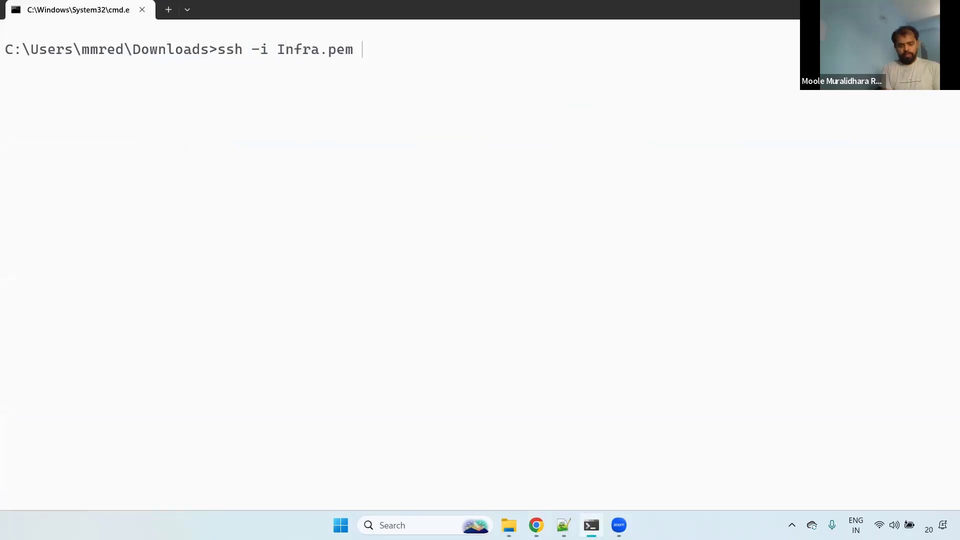
{"action": "type", "text": "ec2-user"}
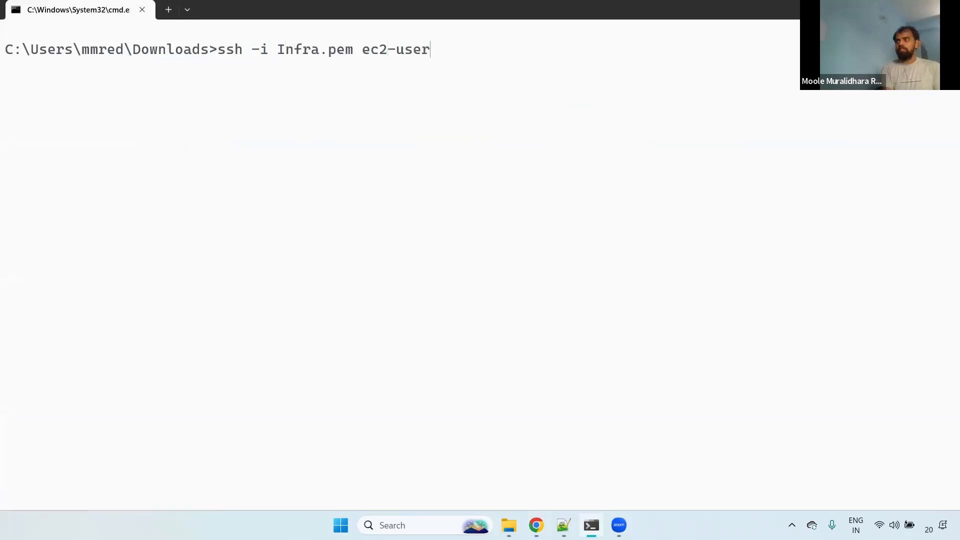
{"action": "type", "text": "@"}
{"action": "key", "text": "ctrl+v"}
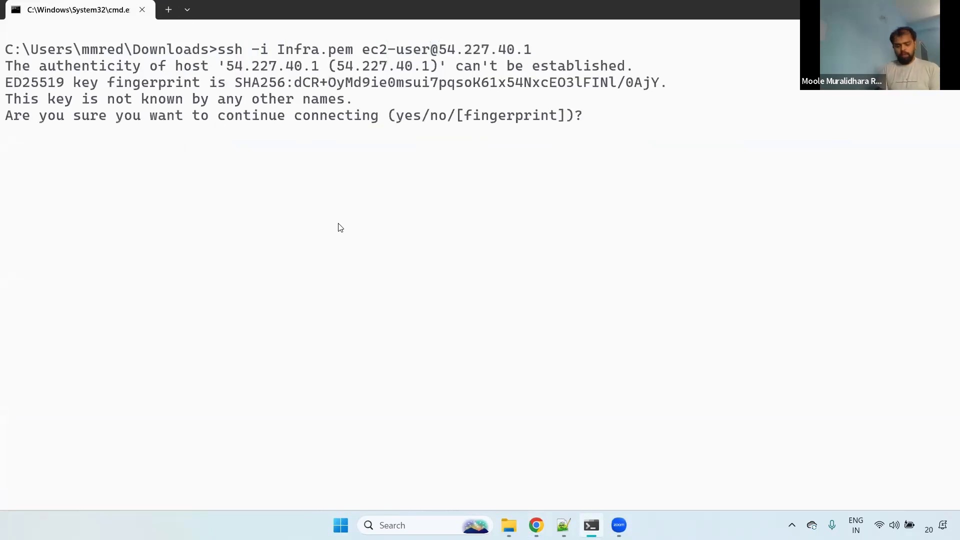
{"action": "type", "text": "es"}
{"action": "key", "text": "Return"}
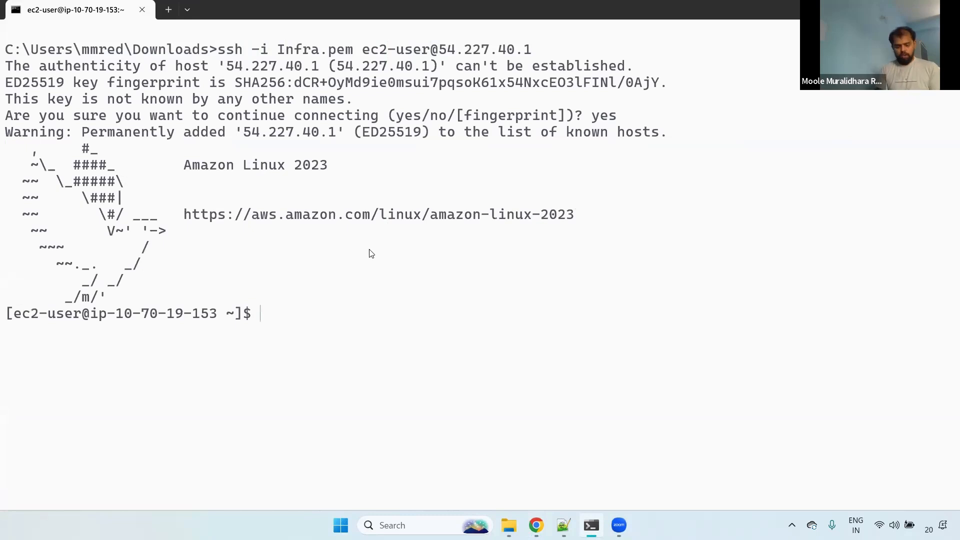
- Become root on the Infra server with sudo su - and run nslookup google.com on a cleared screen
{"action": "type", "text": "sudo su -"}
{"action": "key", "text": "Return"}
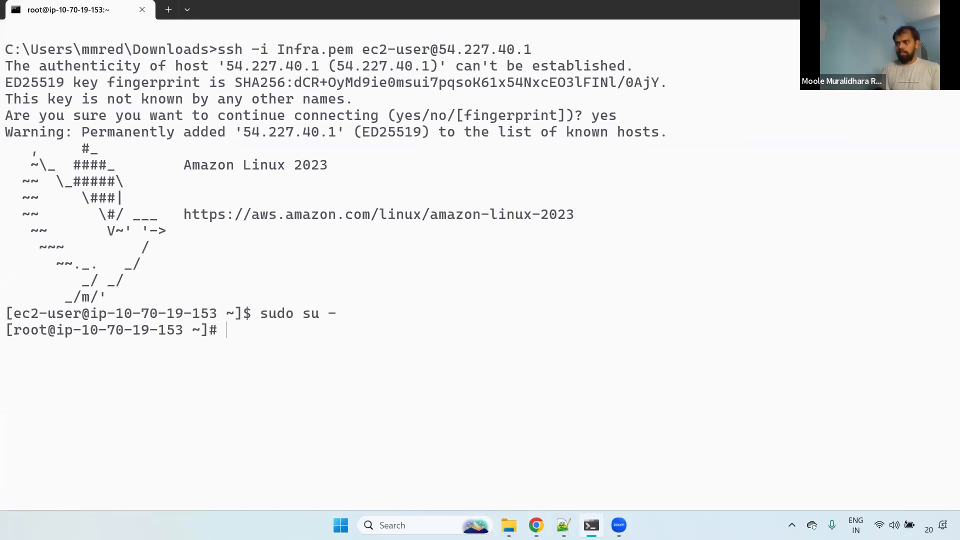
{"action": "key", "text": "ctrl+l"}
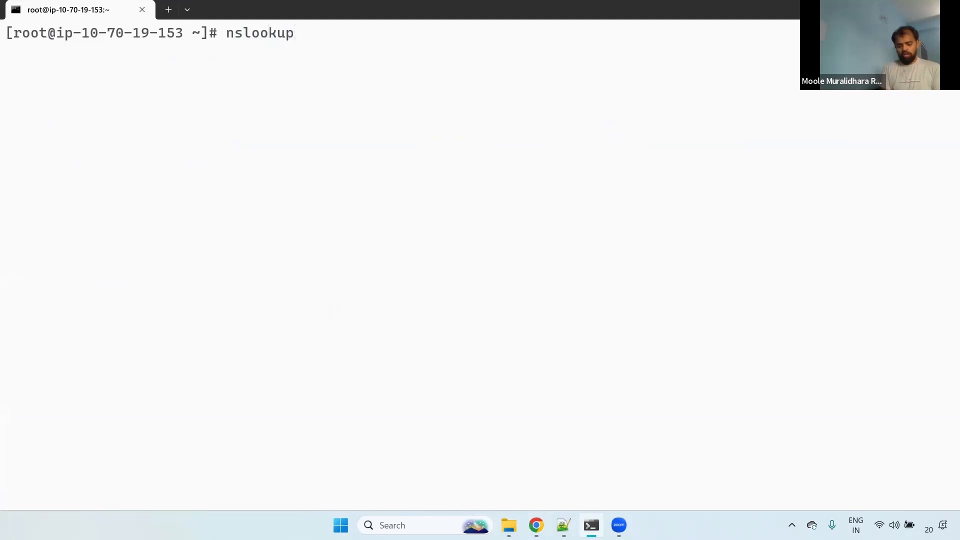
{"action": "type", "text": "nslookup google."}
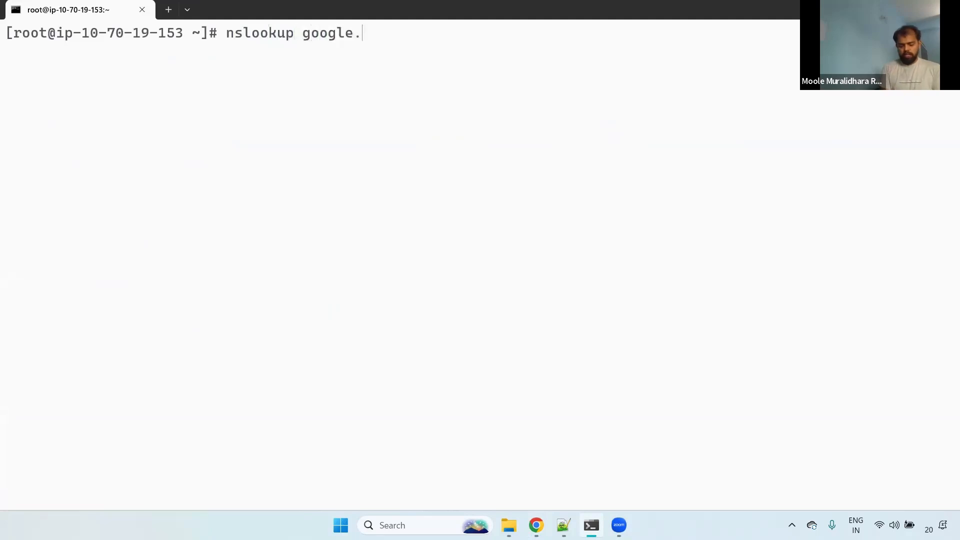
{"action": "type", "text": "com"}
{"action": "key", "text": "Return"}
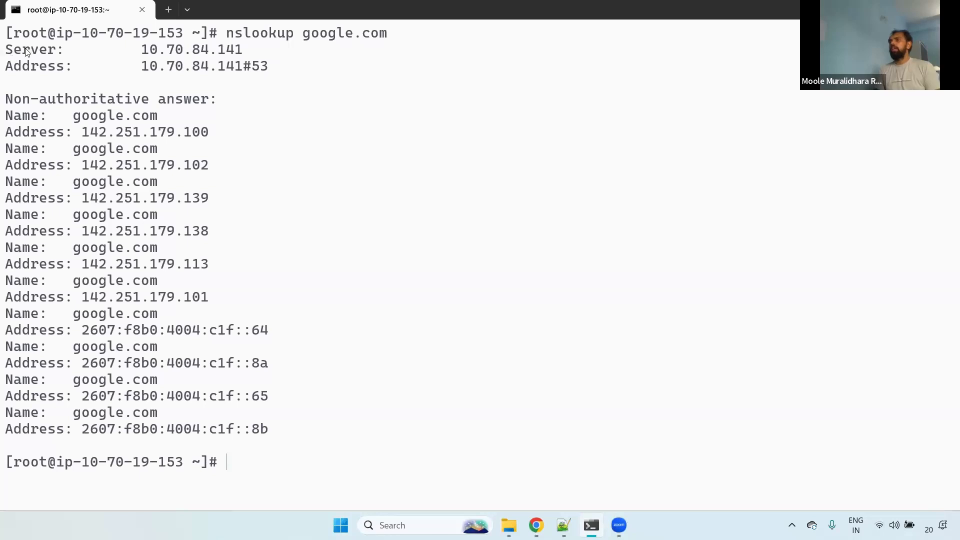
- Examine the DNS server address reported for the google.com lookup, highlighting it beside the nslookup command
{"action": "left_click_drag", "start_coordinate": [5, 50], "coordinate": [266, 56]}
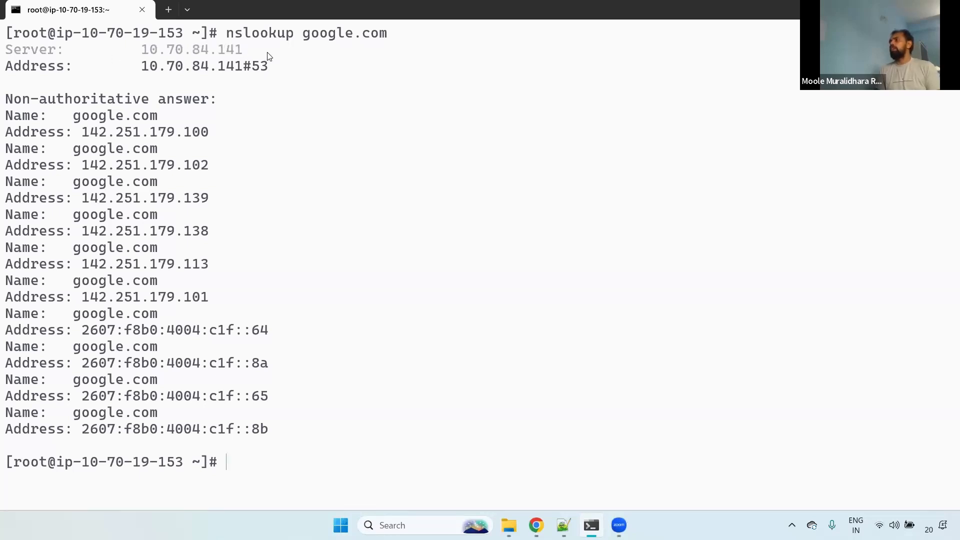
{"action": "left_click", "coordinate": [154, 51]}
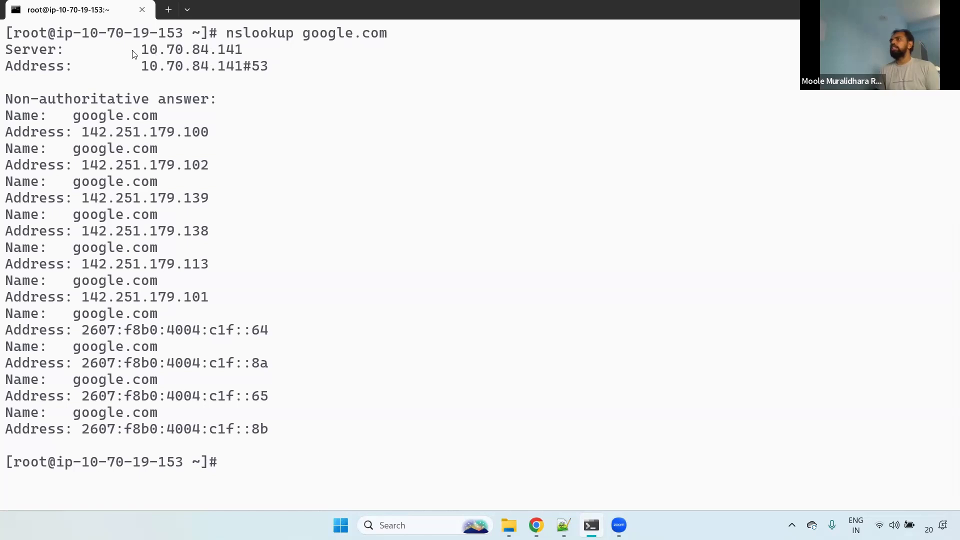
{"action": "left_click_drag", "start_coordinate": [132, 50], "coordinate": [249, 50]}
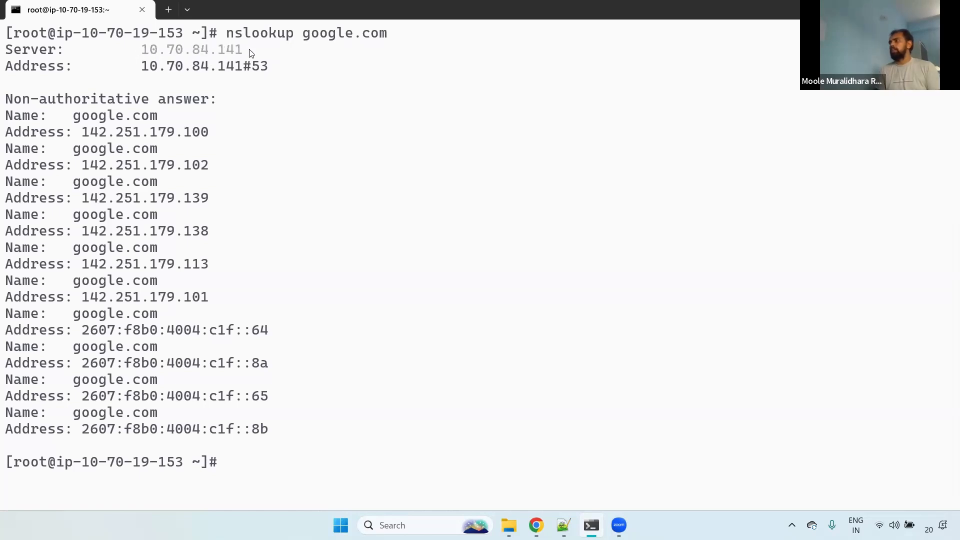
{"action": "left_click_drag", "start_coordinate": [227, 36], "coordinate": [365, 37]}
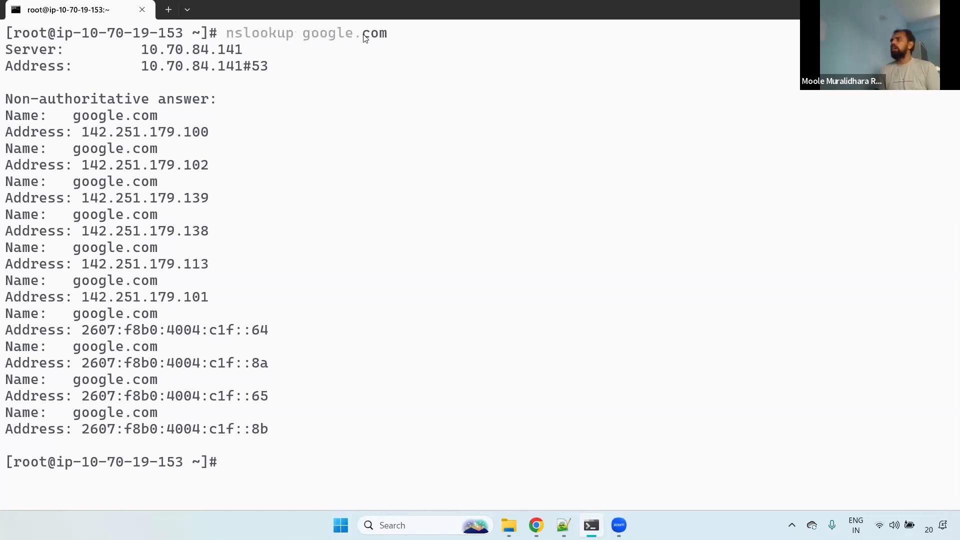
{"action": "left_click_drag", "start_coordinate": [136, 50], "coordinate": [267, 54]}
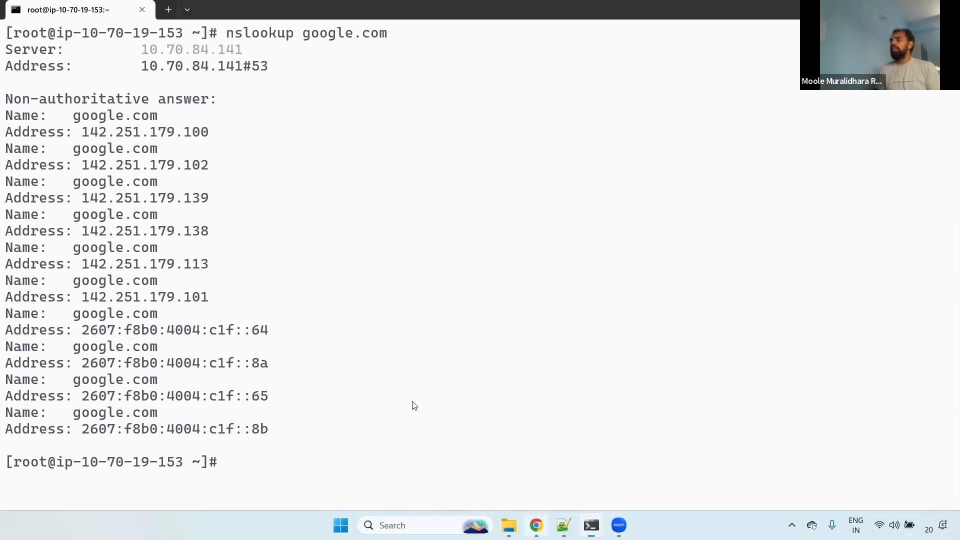
- Switch to the VPC console in Chrome, open the infra-vpc-dhcp option set and highlight its domain name servers
{"action": "key", "text": "alt+Tab"}
{"action": "left_click", "coordinate": [317, 4]}
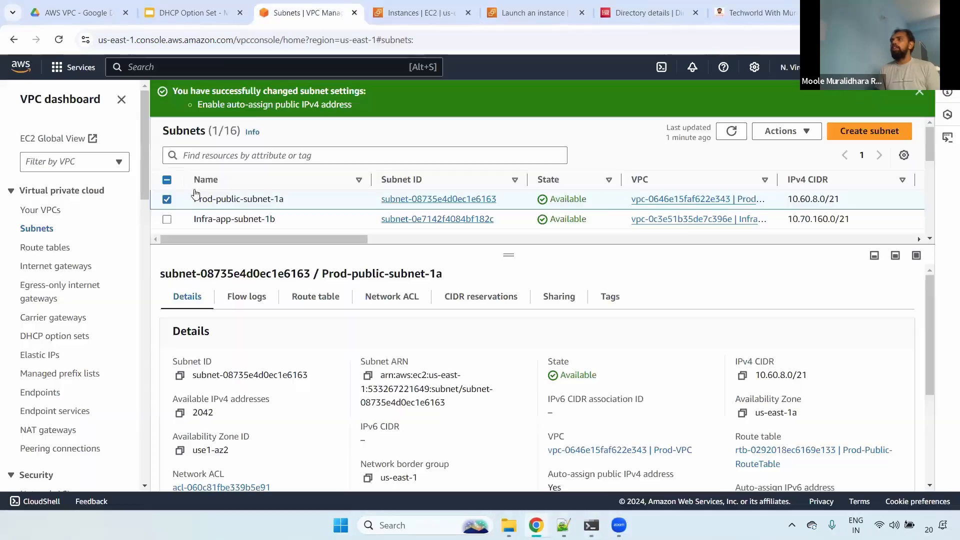
{"action": "left_click", "coordinate": [44, 341]}
{"action": "left_click", "coordinate": [353, 243]}
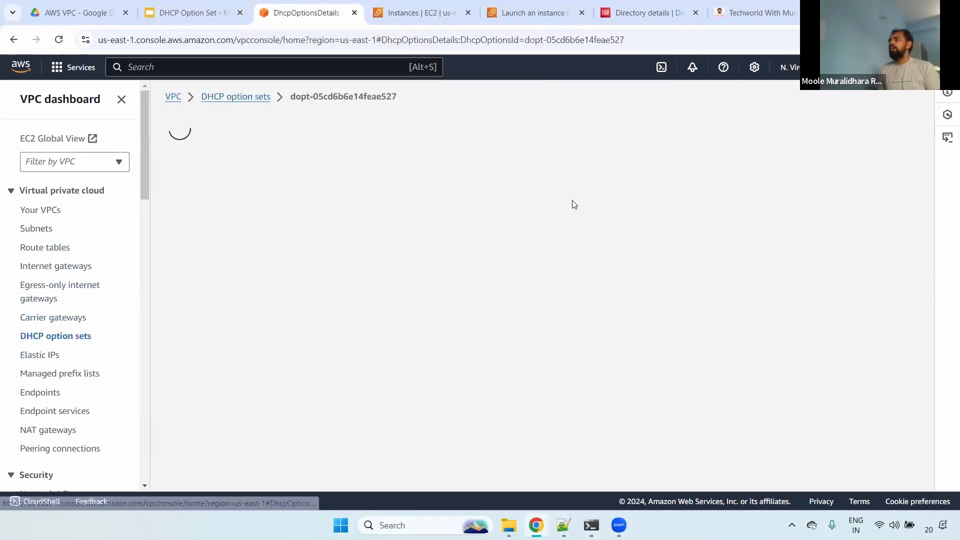
{"action": "left_click_drag", "start_coordinate": [573, 199], "coordinate": [690, 203]}
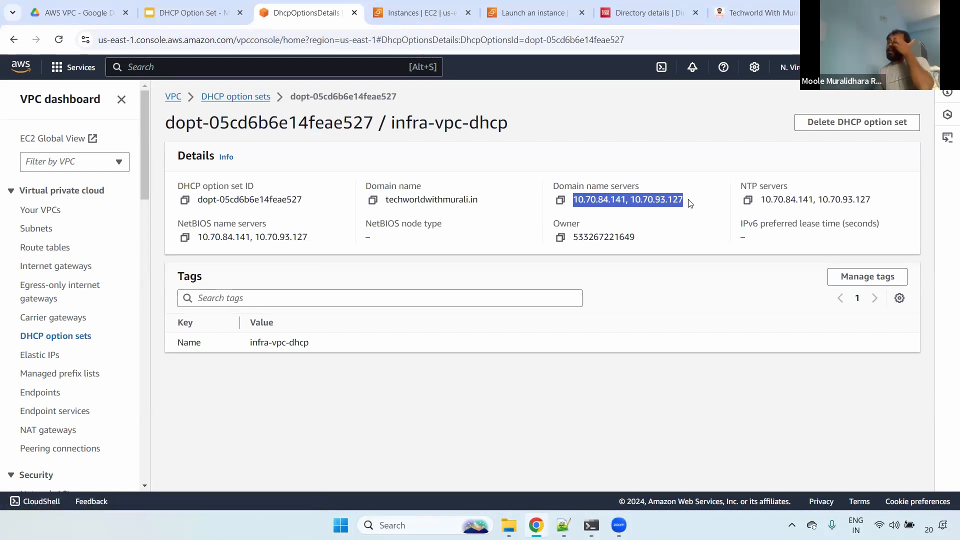
- Open the VPC settings of Infra-VPC to check which DHCP option set is assigned
{"action": "left_click", "coordinate": [42, 210]}
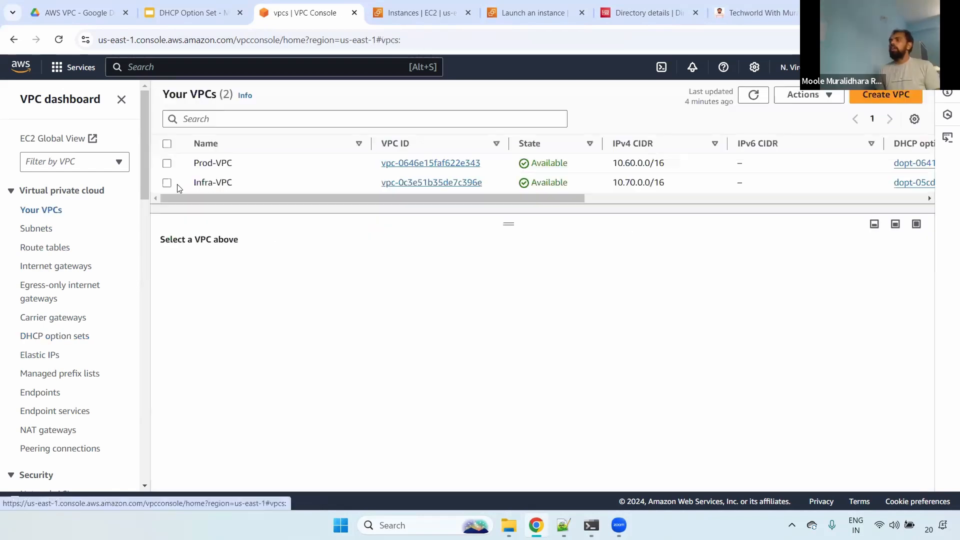
{"action": "left_click", "coordinate": [815, 183]}
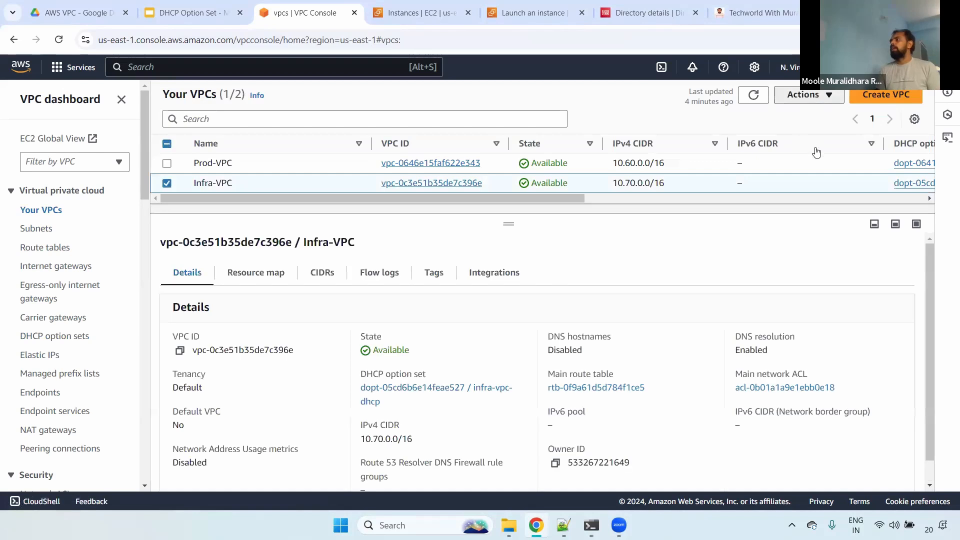
{"action": "left_click", "coordinate": [802, 94]}
{"action": "left_click", "coordinate": [820, 150]}
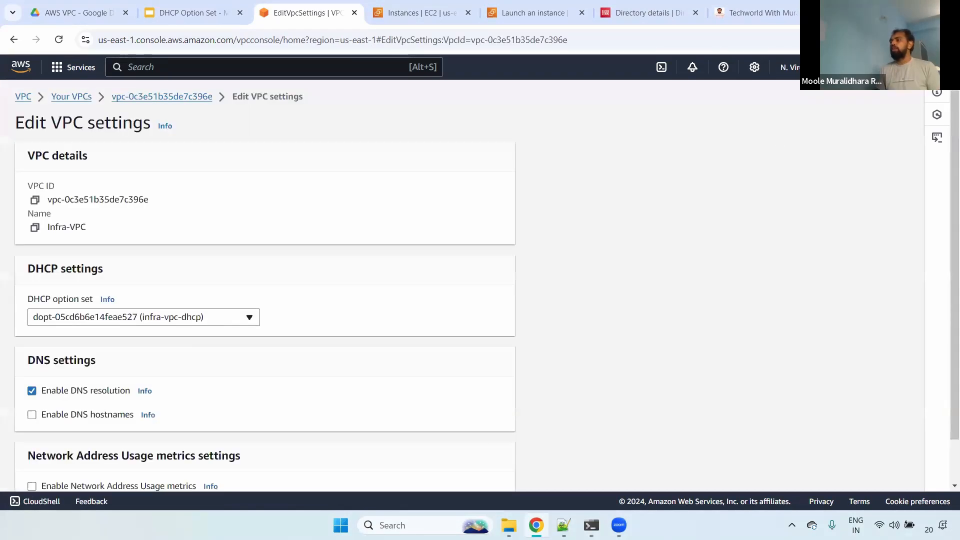
- Switch to the terminal, open a new Command Prompt session in the Downloads folder and enlarge its text
{"action": "key", "text": "alt+Tab"}
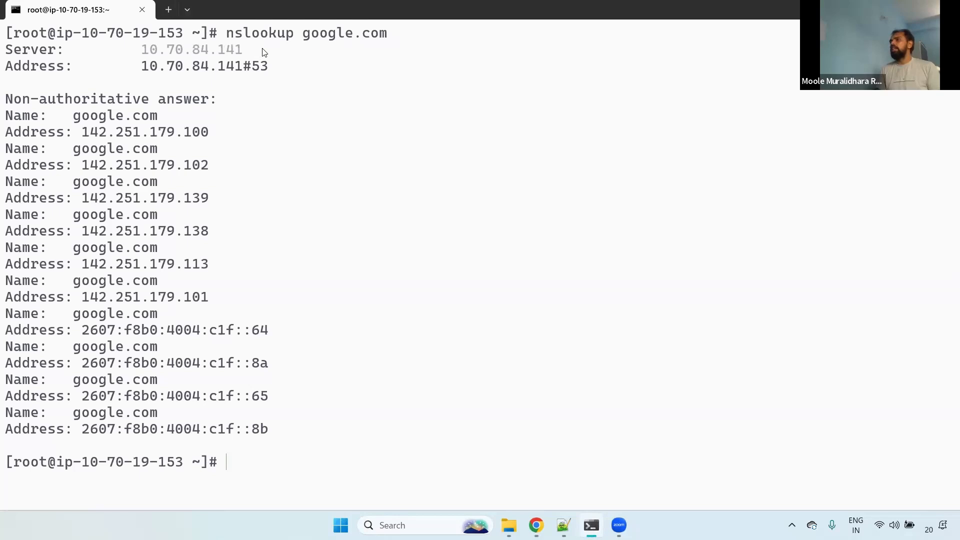
{"action": "left_click", "coordinate": [187, 9]}
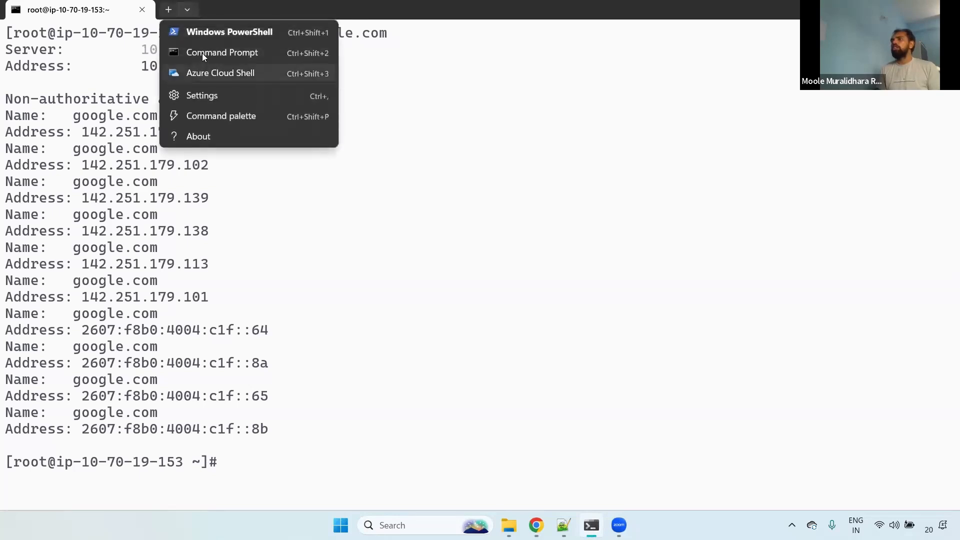
{"action": "left_click", "coordinate": [224, 59]}
{"action": "type", "text": "cd"}
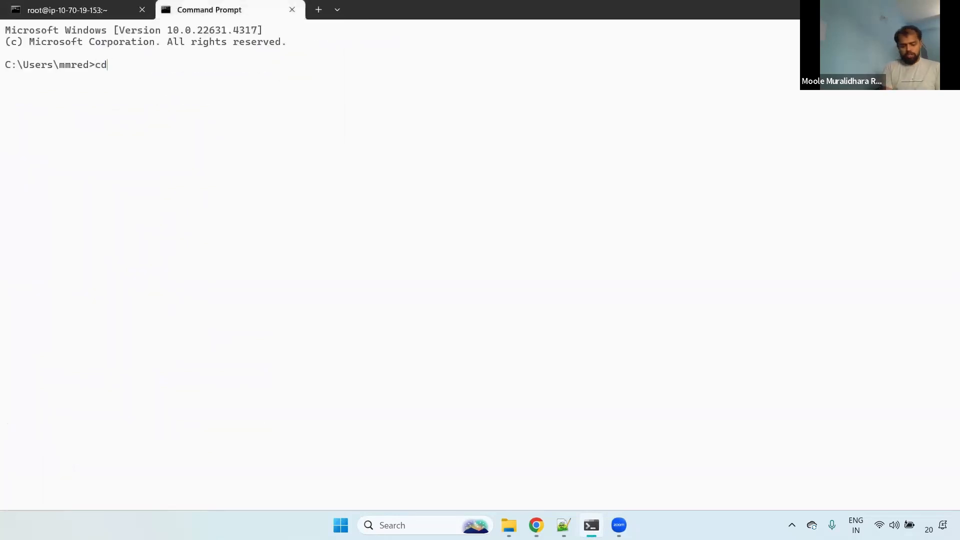
{"action": "type", "text": " Downloads"}
{"action": "key", "text": "Return"}
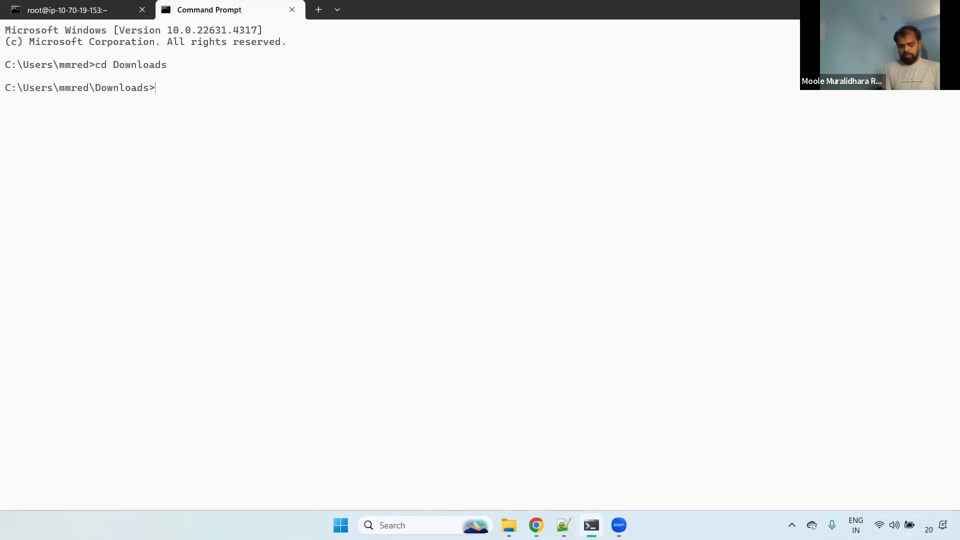
{"action": "key", "text": "ctrl+plus"}
{"action": "key", "text": "ctrl+plus"}
{"action": "key", "text": "ctrl+plus"}
- Begin the Prod server connection command as ssh -i prod.pem ec2-user@, leaving the host address blank
{"action": "type", "text": "ss"}
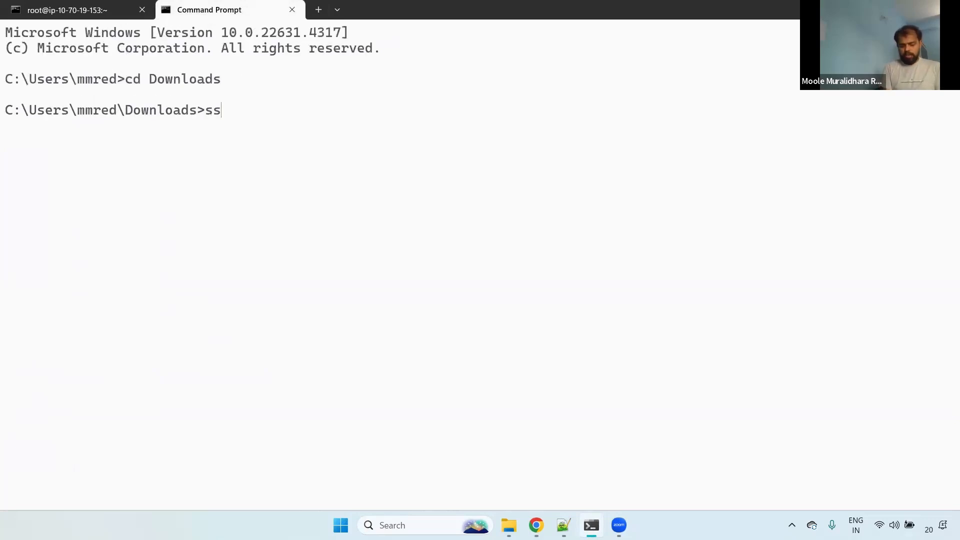
{"action": "type", "text": "h -i prod.pem "}
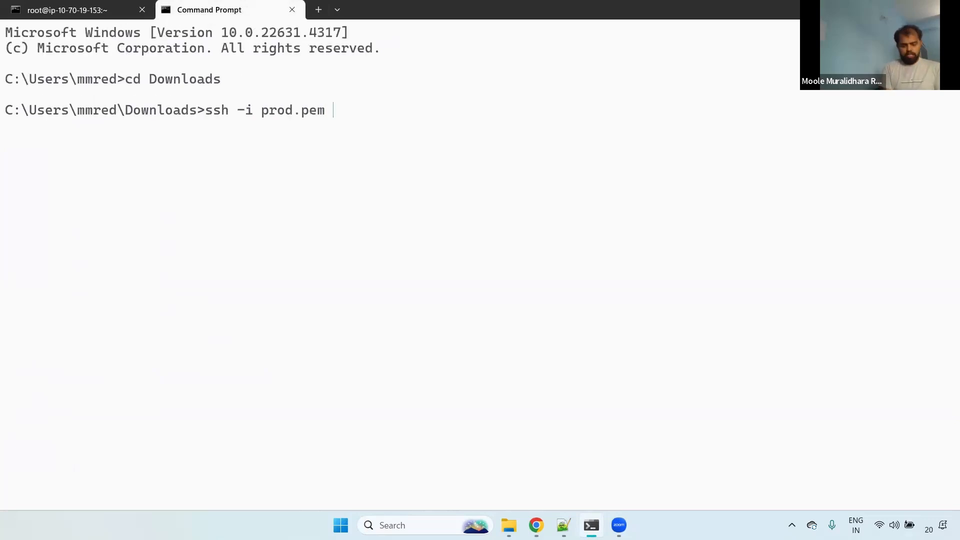
{"action": "type", "text": "ec2-user@"}
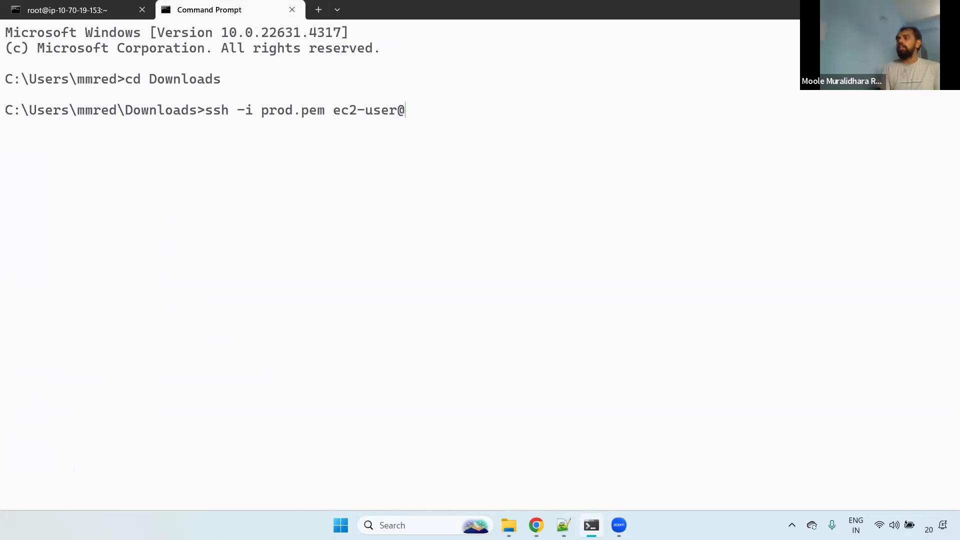
- Switch to the EC2 console in Chrome, open the newly launched Prod server instance and copy its public IPv4 address
{"action": "left_click", "coordinate": [536, 524]}
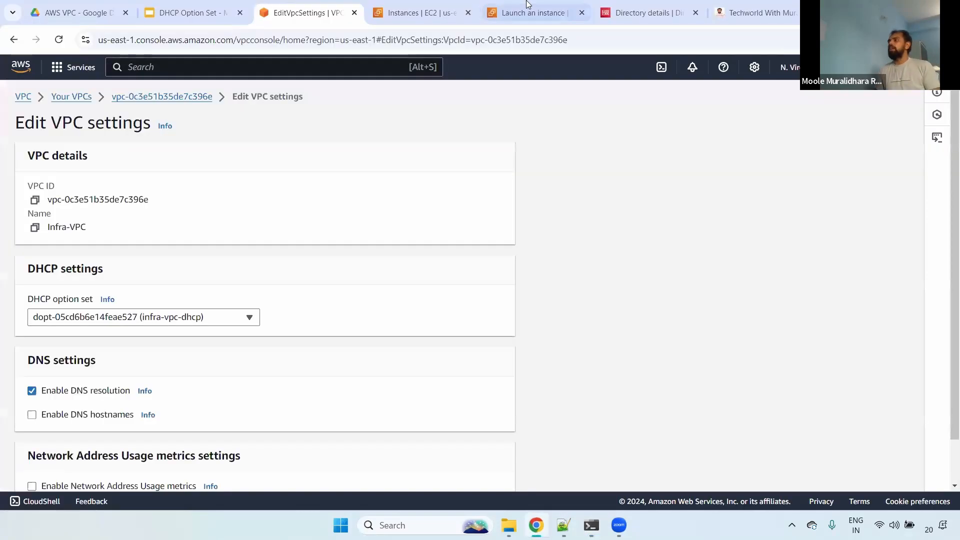
{"action": "left_click", "coordinate": [533, 13]}
{"action": "left_click", "coordinate": [284, 155]}
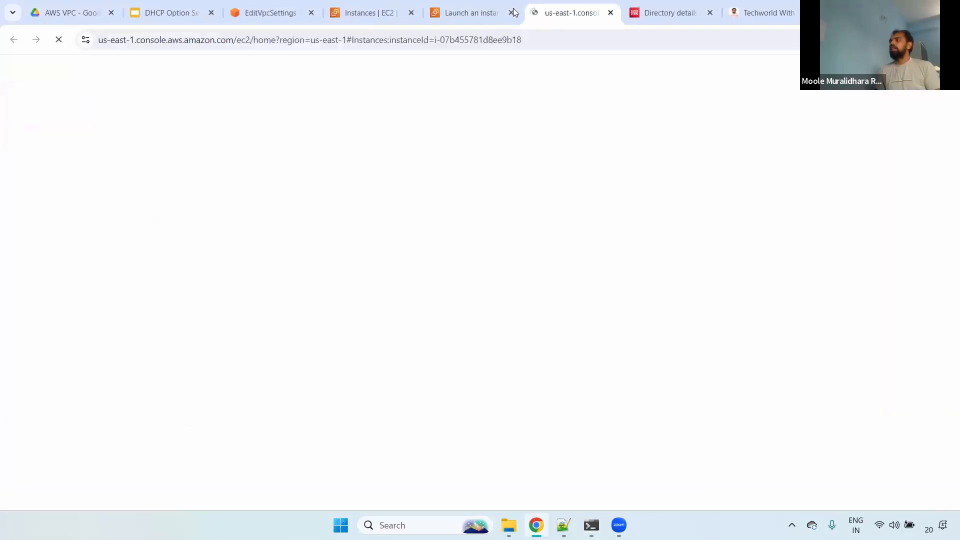
{"action": "left_click", "coordinate": [513, 12]}
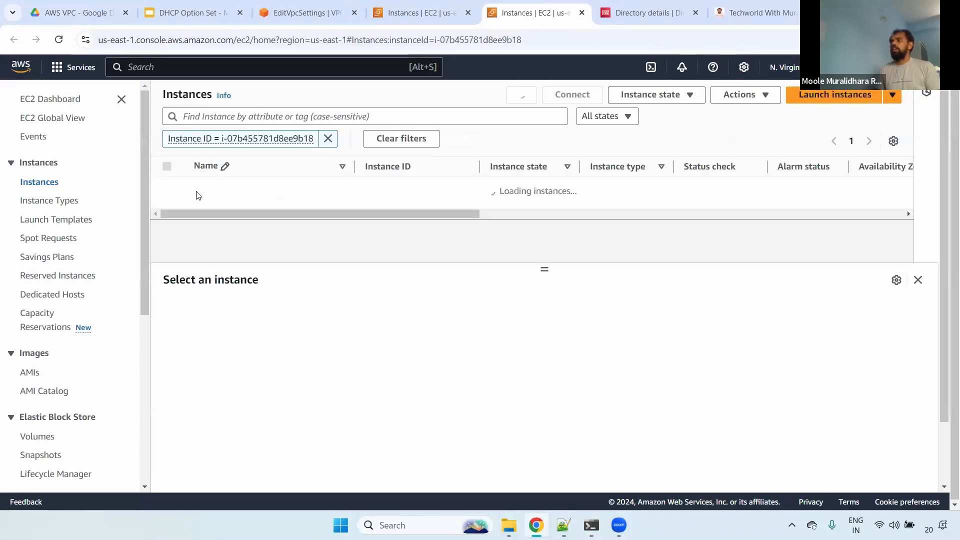
{"action": "left_click", "coordinate": [183, 190]}
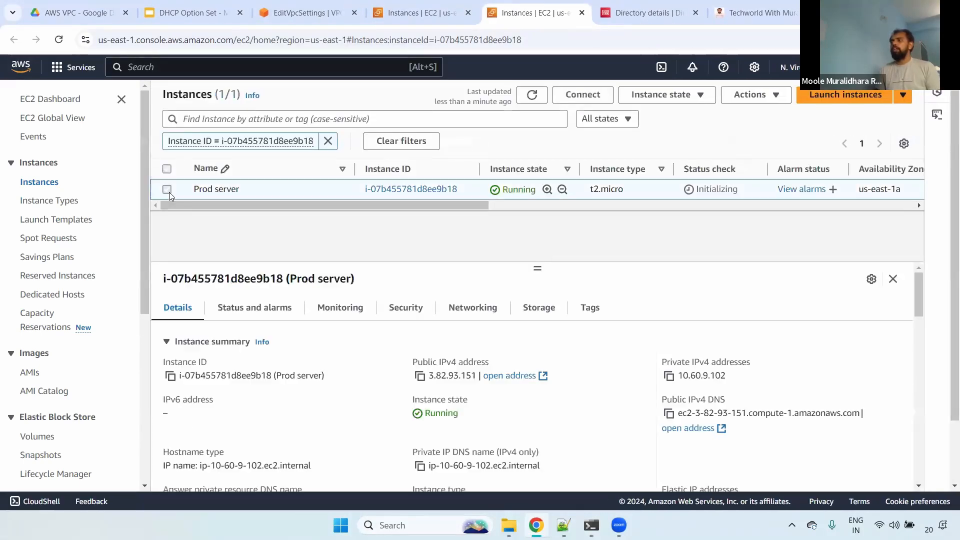
{"action": "left_click", "coordinate": [419, 375]}
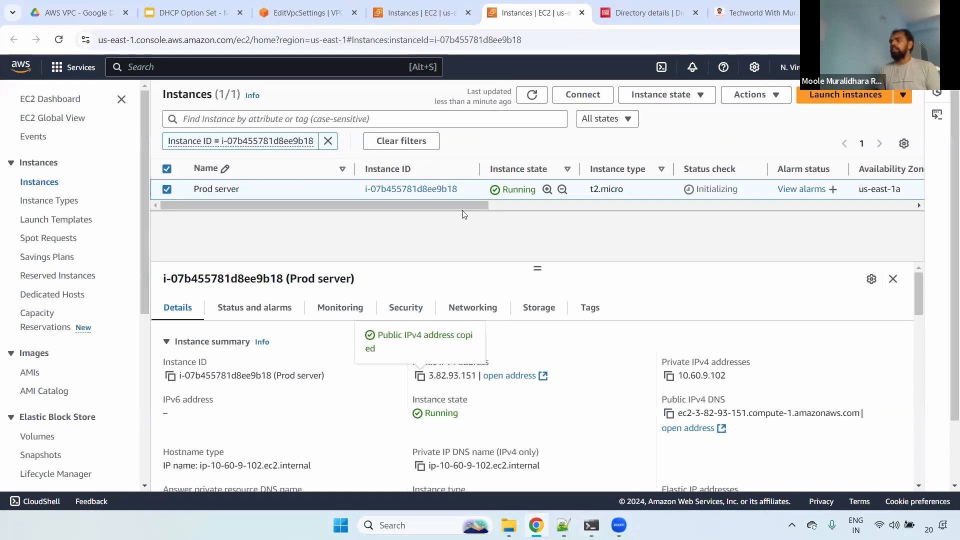
- Switch to the terminal, complete the ssh command with host 3.82.93.151, run it and accept the host key with yes
{"action": "key", "text": "alt+Tab"}
{"action": "key", "text": "ctrl+v"}
{"action": "key", "text": "Return"}
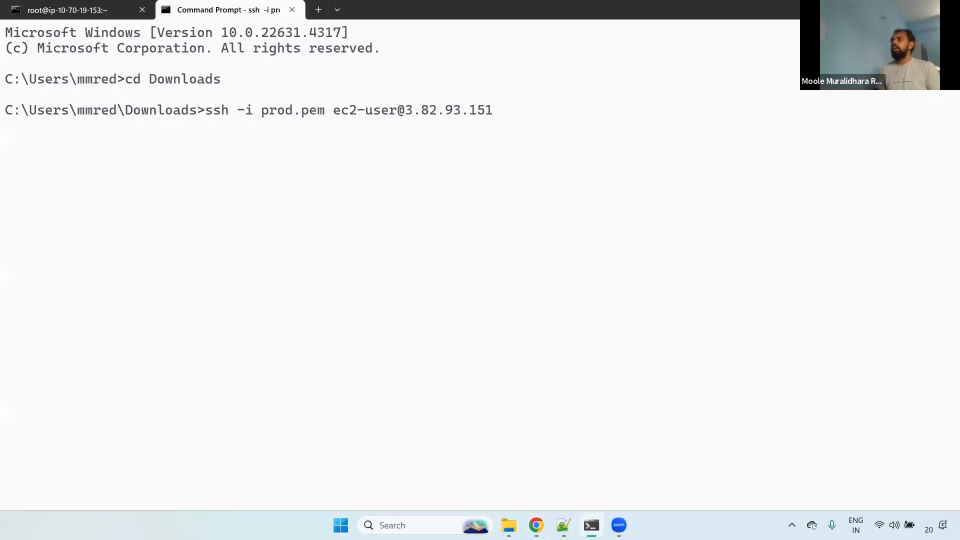
{"action": "type", "text": "yes"}
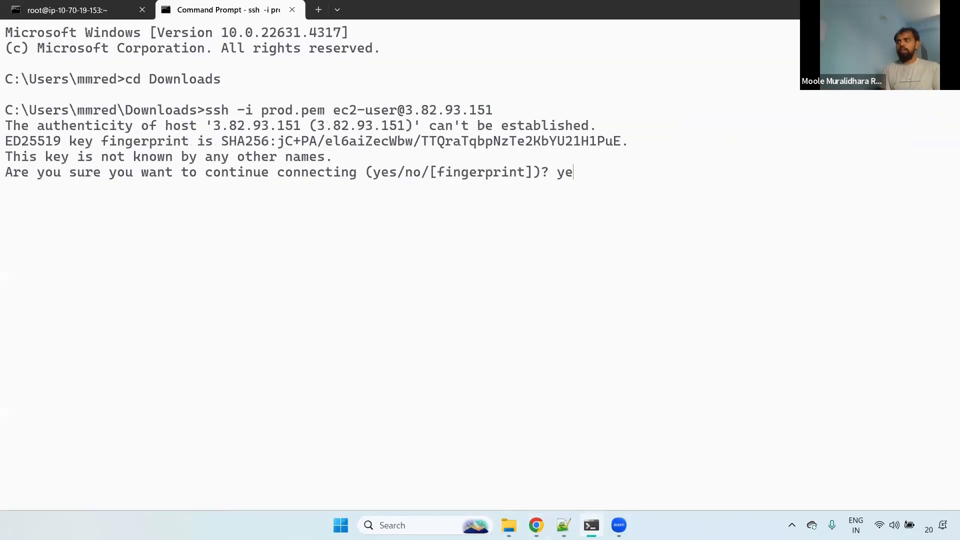
{"action": "key", "text": "Return"}
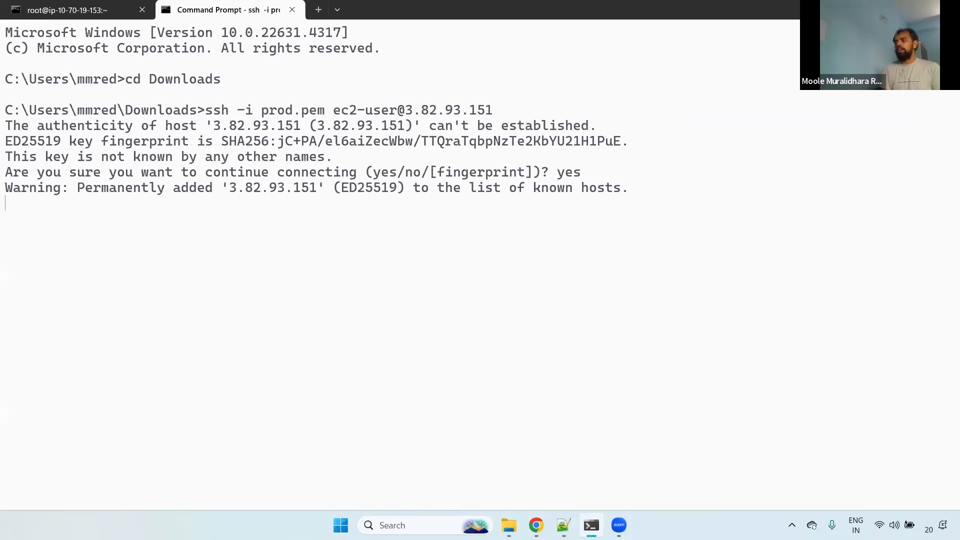
- Become root on the Prod server with sudo su - and clear the terminal screen
{"action": "type", "text": "s"}
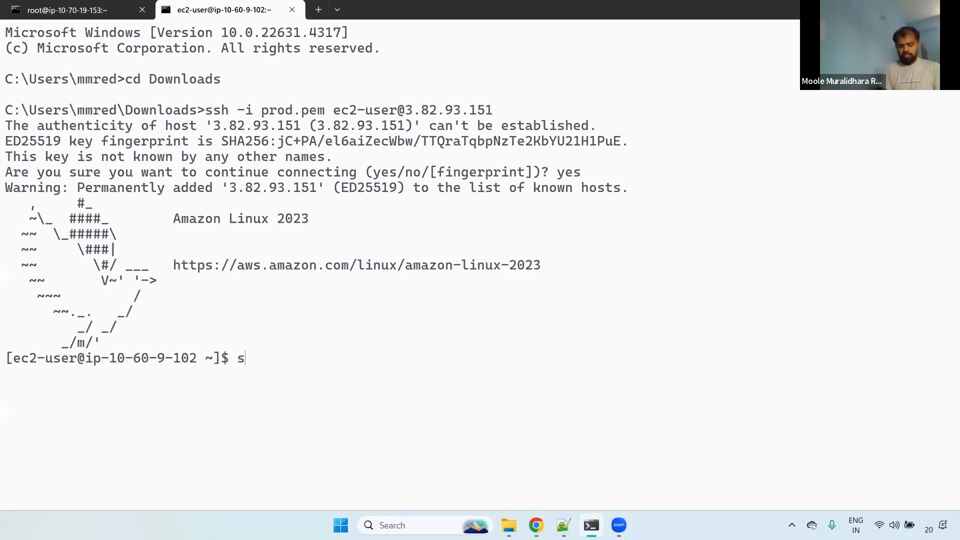
{"action": "type", "text": "udo su -"}
{"action": "key", "text": "Return"}
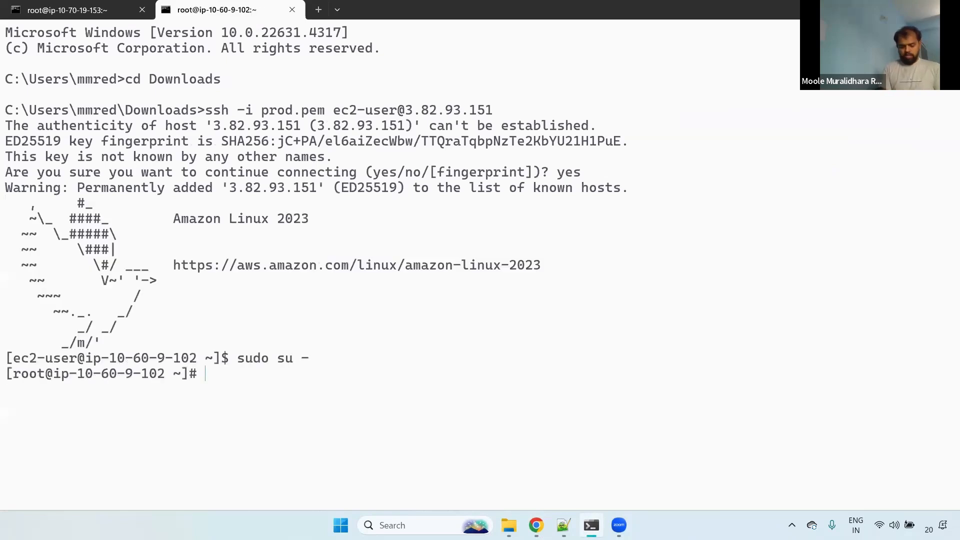
{"action": "key", "text": "ctrl+l"}
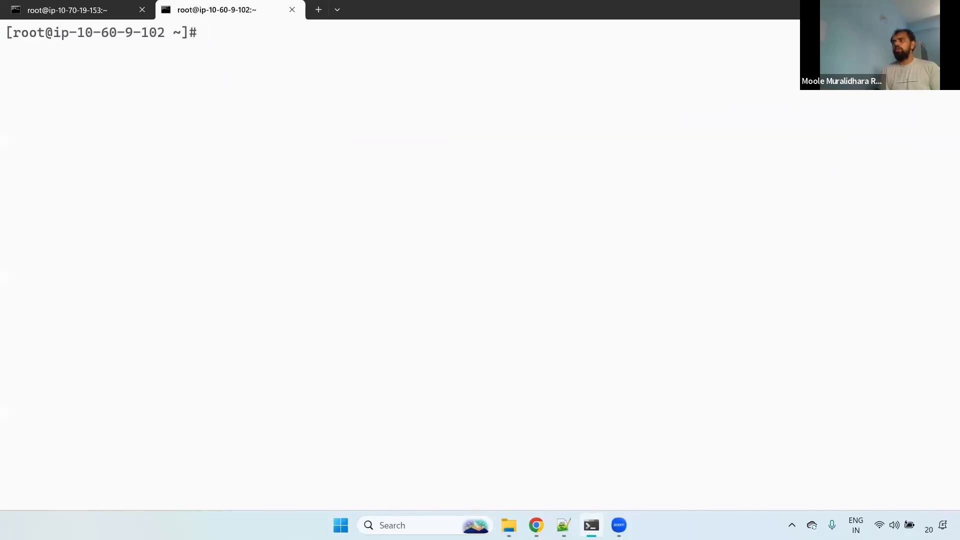
- Run nslookup google.com on the Prod server and highlight the DNS server address in the output
{"action": "type", "text": "b"}
{"action": "key", "text": "BackSpace"}
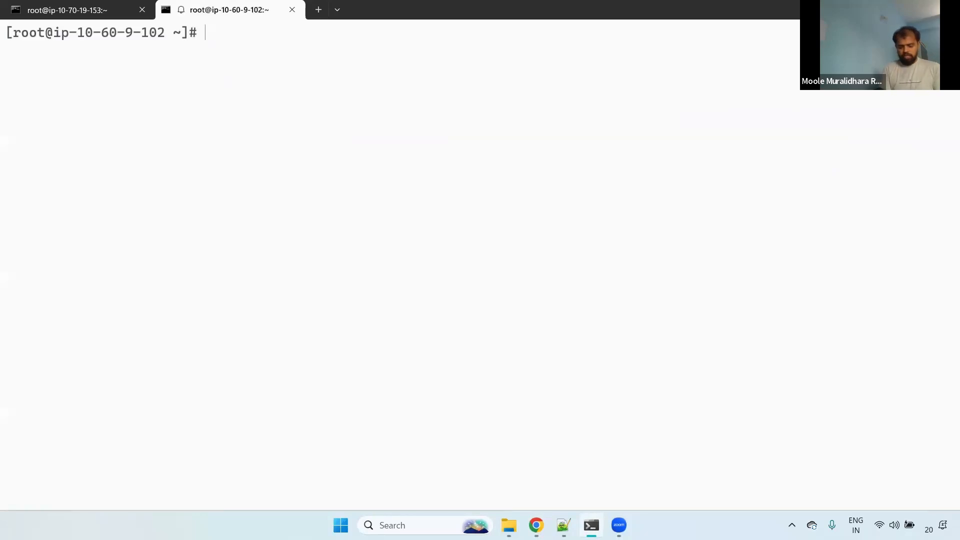
{"action": "type", "text": "nslookup goo"}
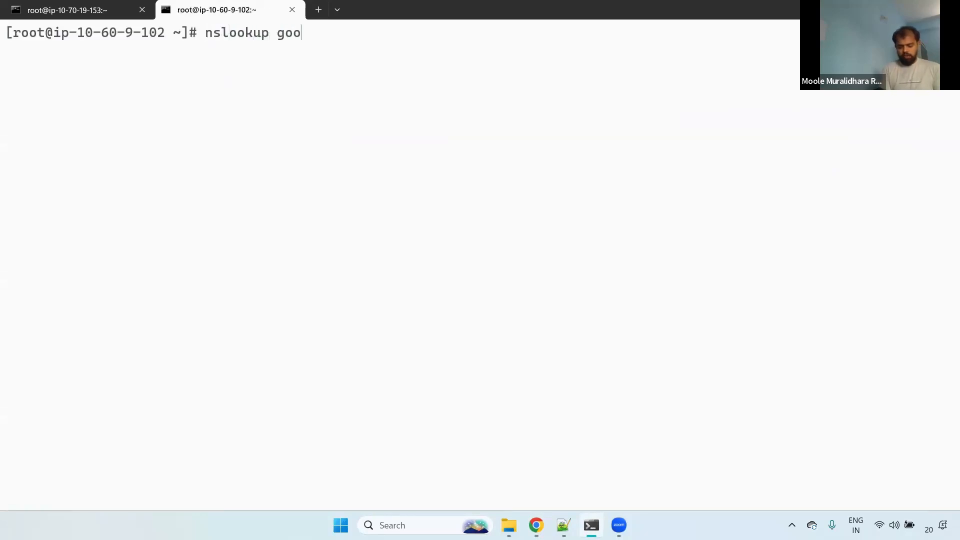
{"action": "type", "text": "gle.com"}
{"action": "key", "text": "Return"}
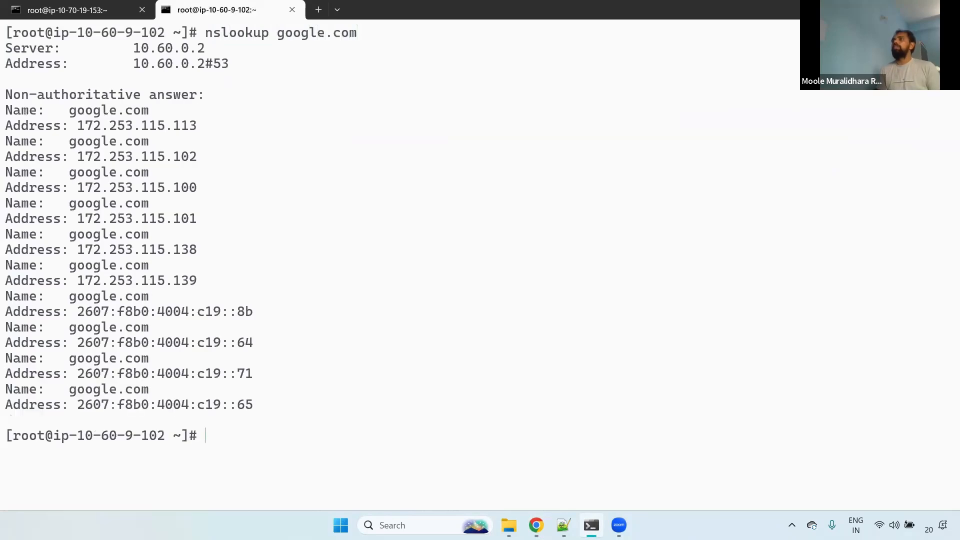
{"action": "left_click_drag", "start_coordinate": [126, 52], "coordinate": [237, 54]}
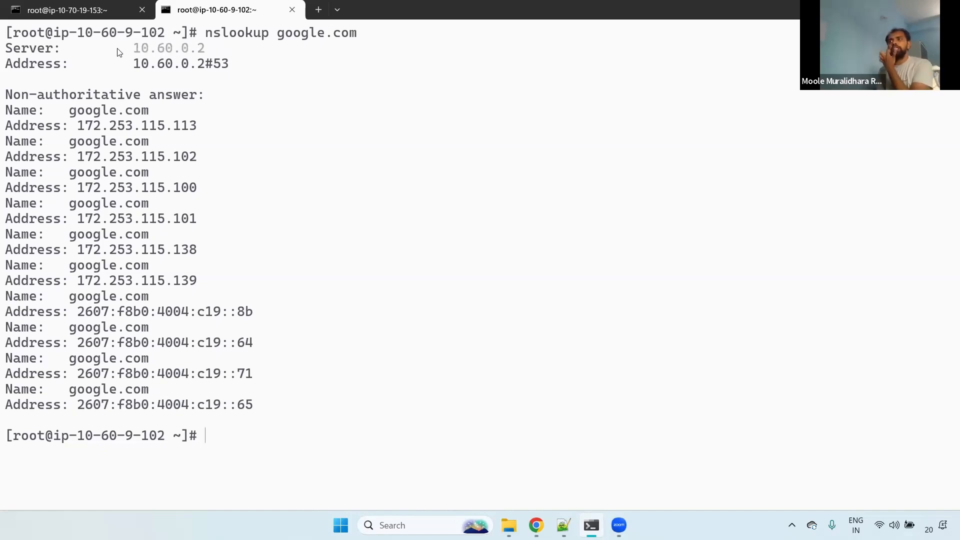
- Compare the DNS server addresses in the nslookup outputs of the Infra and Prod server sessions
{"action": "key", "text": "ctrl+shift+Tab"}
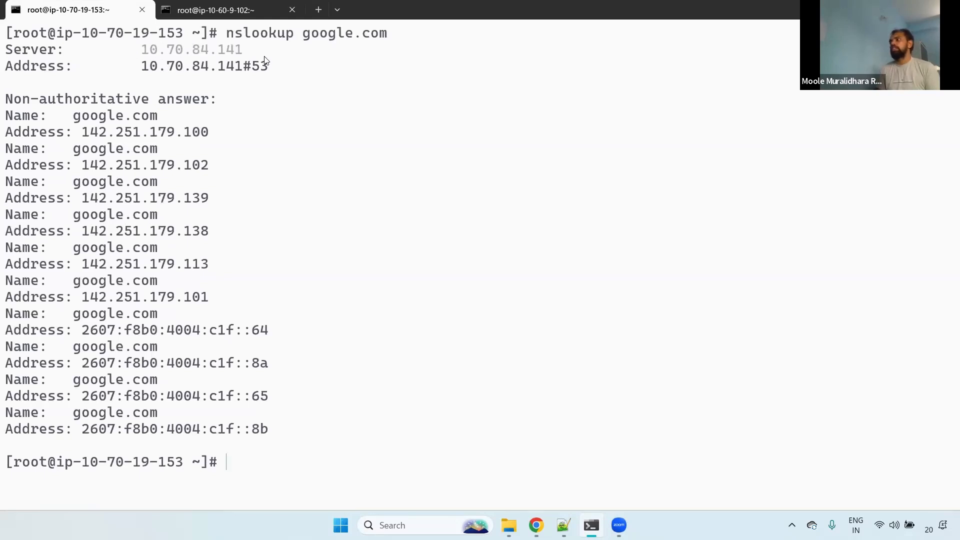
{"action": "left_click", "coordinate": [215, 10]}
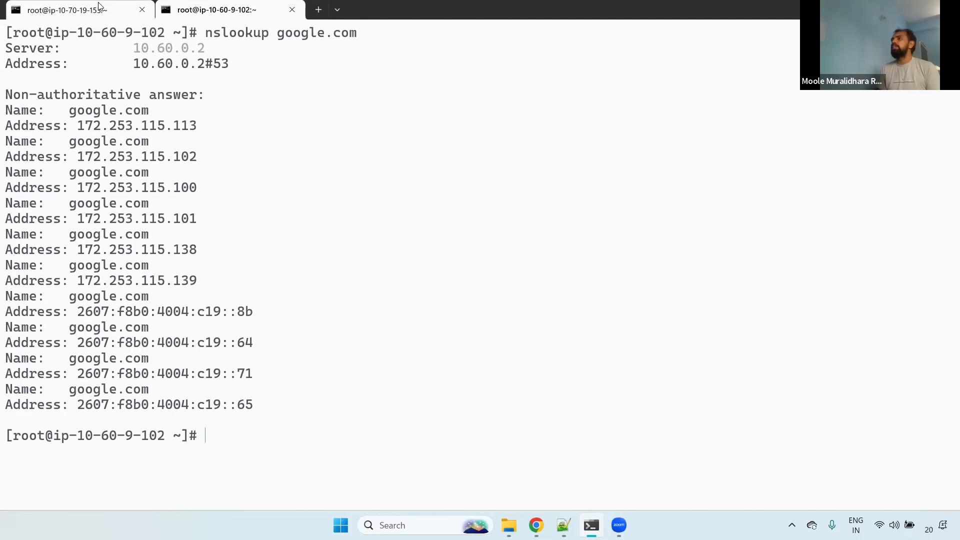
{"action": "left_click", "coordinate": [68, 10]}
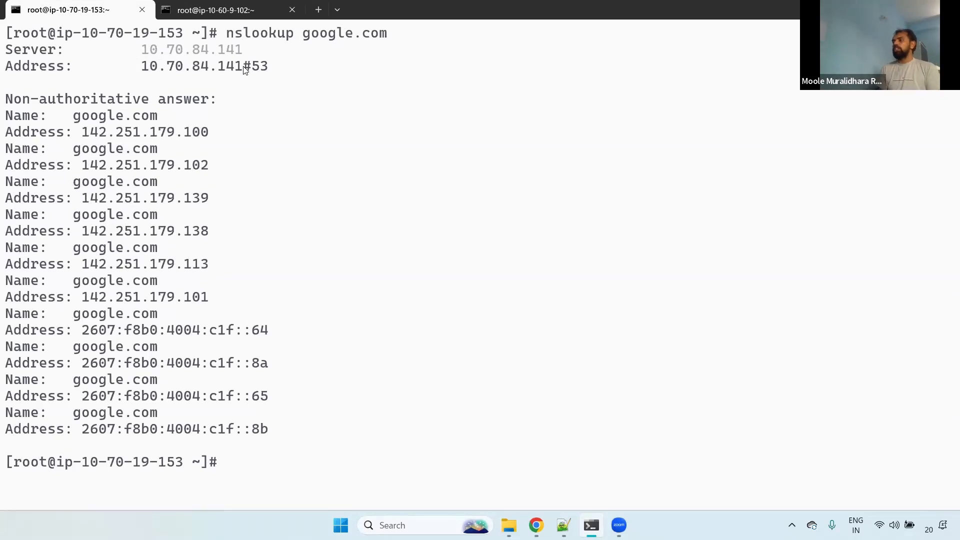
- Switch to the DHCP Option Set slides in Chrome, present the DNS Hostnames and DNS Resolution slide through the DNS Hostnames point, and exit the slideshow
{"action": "left_click", "coordinate": [535, 523]}
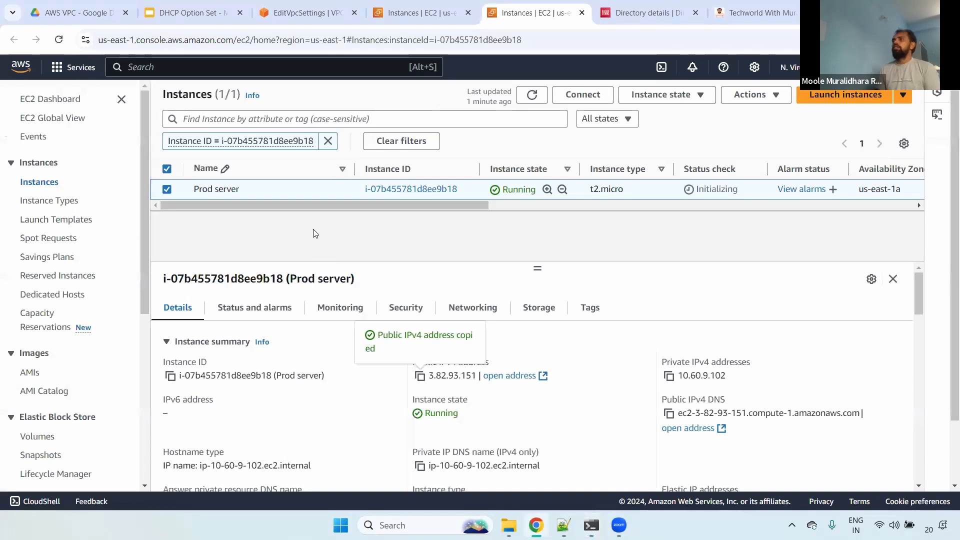
{"action": "left_click", "coordinate": [196, 11]}
{"action": "scroll", "coordinate": [143, 231], "scroll_direction": "down", "scroll_amount": 4}
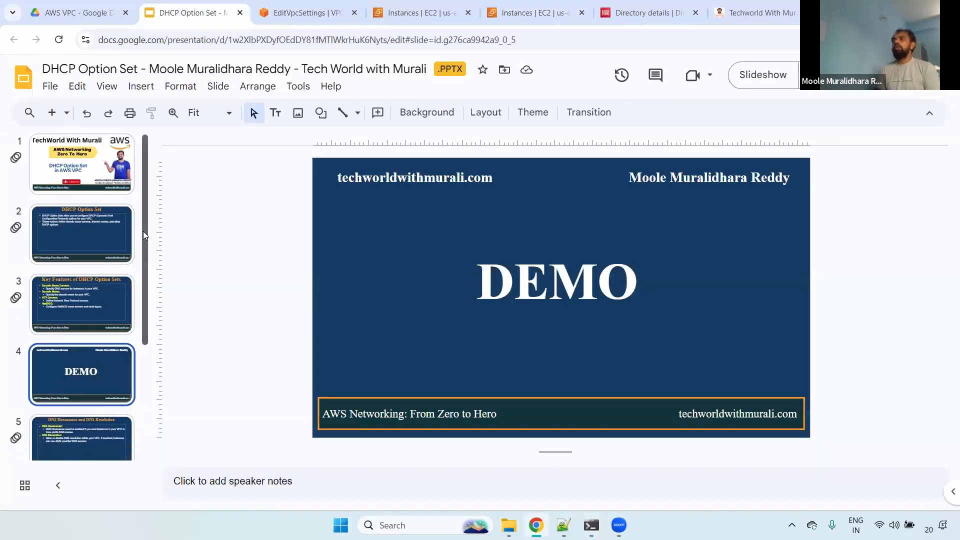
{"action": "left_click", "coordinate": [88, 277]}
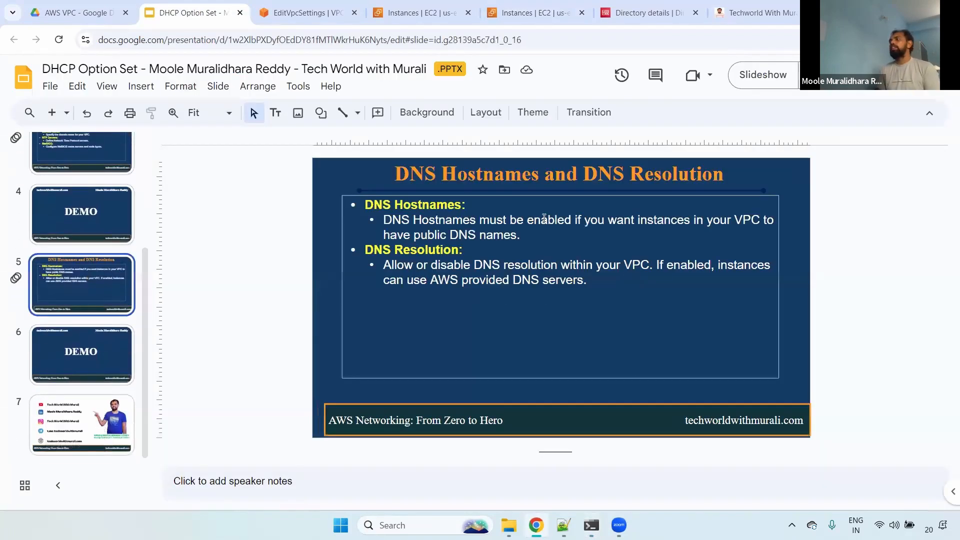
{"action": "left_click", "coordinate": [759, 78]}
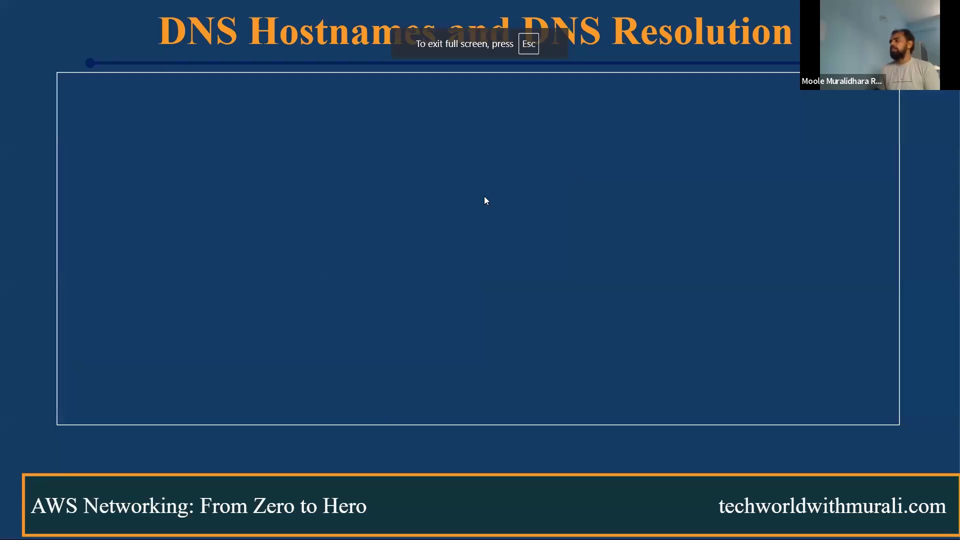
{"action": "left_click", "coordinate": [177, 154]}
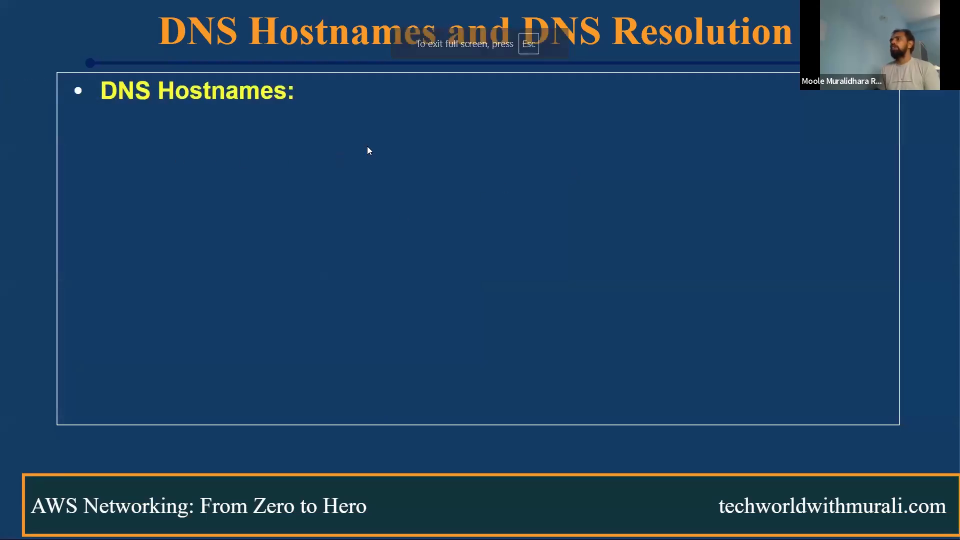
{"action": "left_click", "coordinate": [314, 159]}
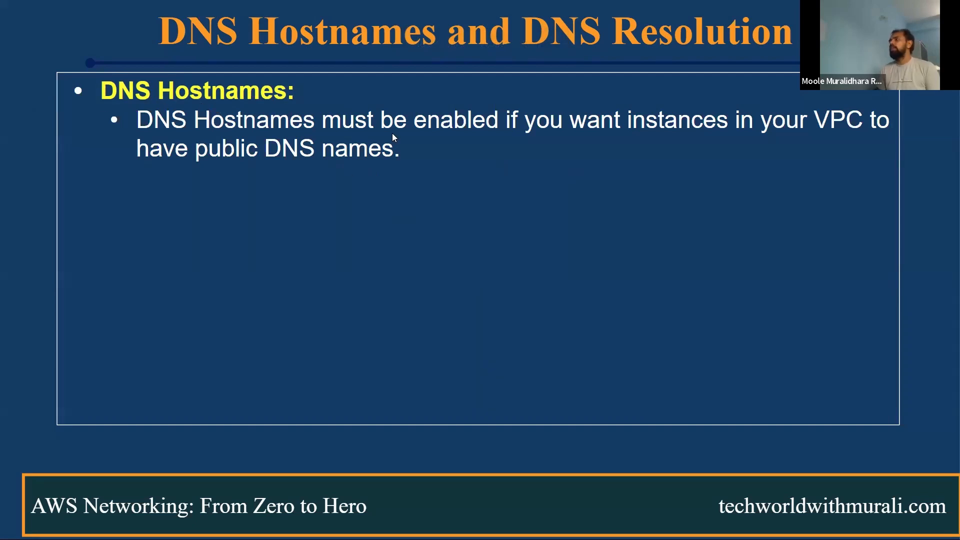
{"action": "key", "text": "Escape"}
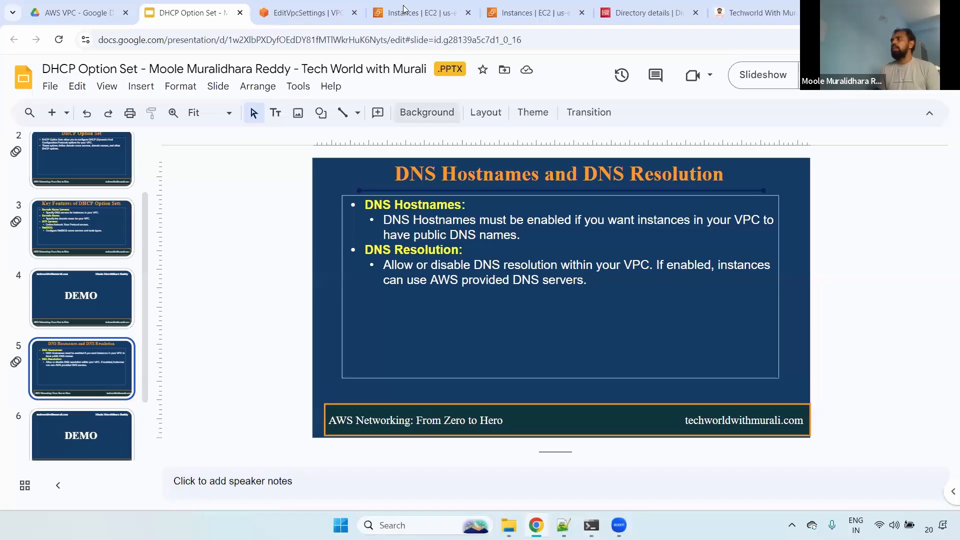
- Compare the Infra and Prod server instance details and highlight the Prod server's Public IPv4 DNS name
{"action": "left_click", "coordinate": [406, 11]}
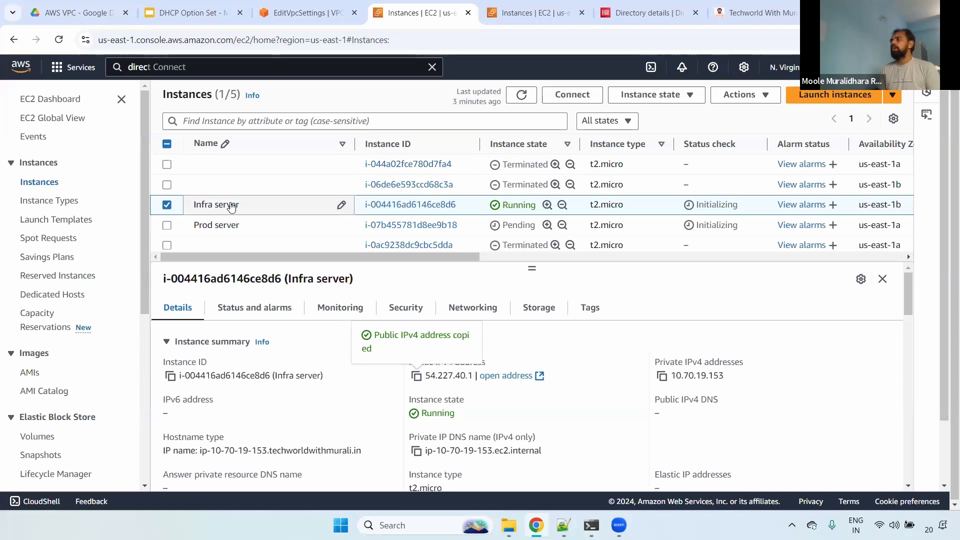
{"action": "key", "text": "ctrl+Tab"}
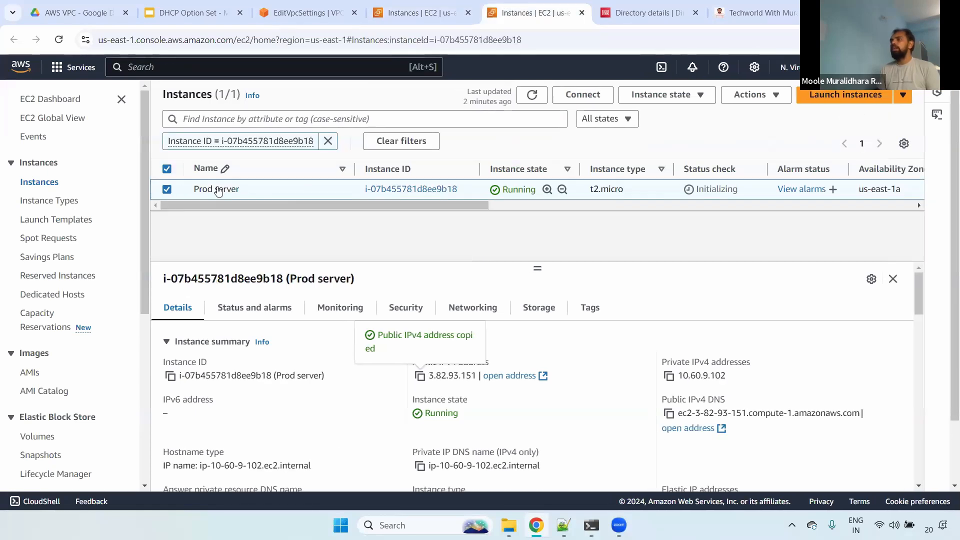
{"action": "left_click_drag", "start_coordinate": [662, 400], "coordinate": [743, 403]}
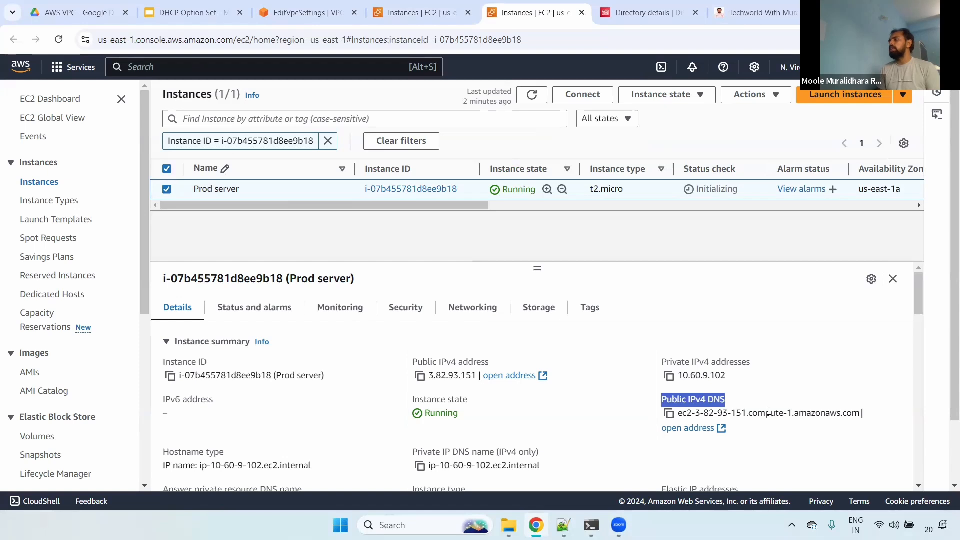
{"action": "left_click_drag", "start_coordinate": [874, 414], "coordinate": [660, 415]}
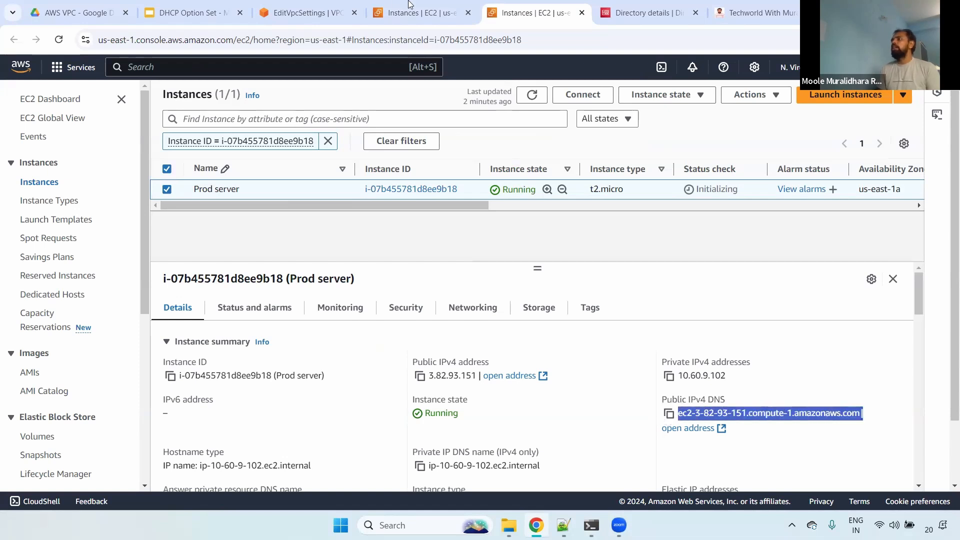
- Open the VPC settings of Prod-VPC and highlight the Enable DNS hostnames option
{"action": "left_click", "coordinate": [340, 6]}
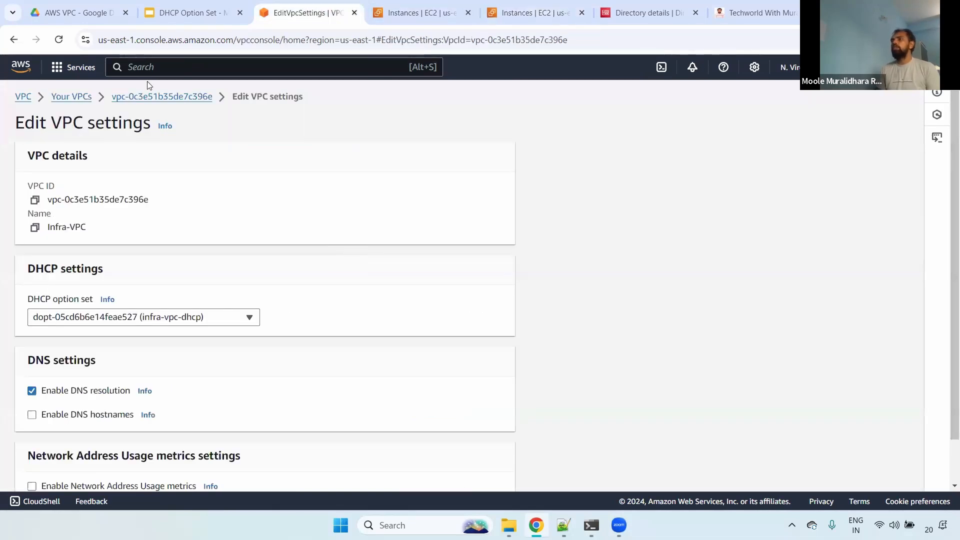
{"action": "left_click", "coordinate": [71, 98]}
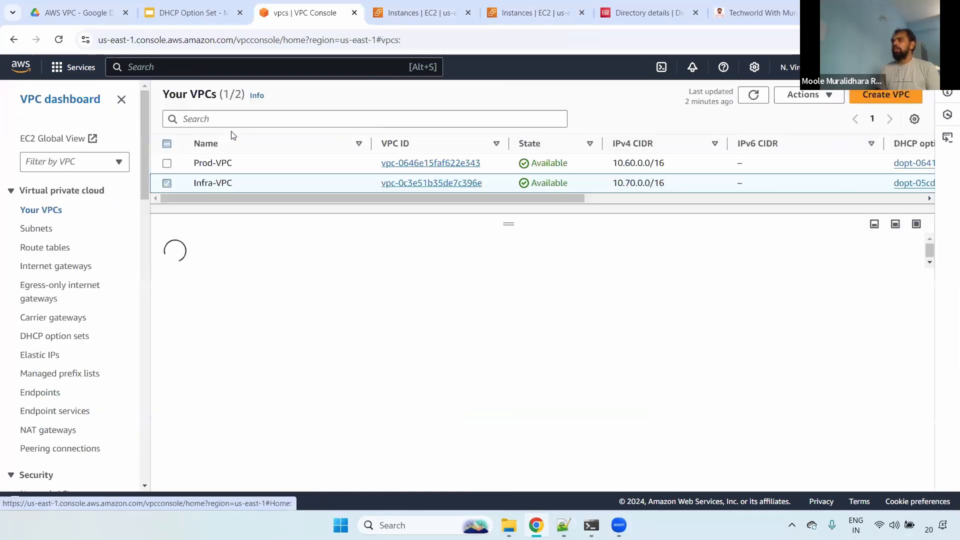
{"action": "left_click", "coordinate": [167, 183]}
{"action": "left_click", "coordinate": [167, 163]}
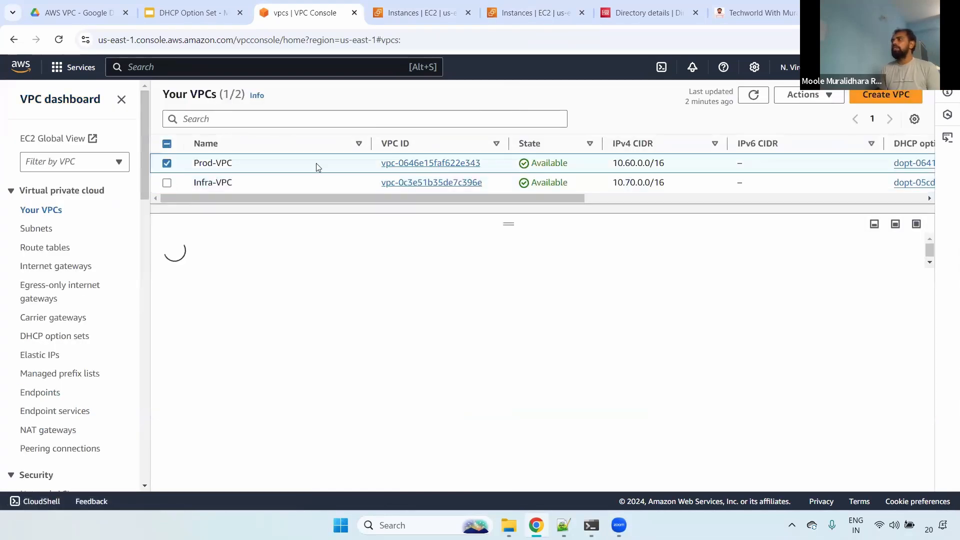
{"action": "left_click", "coordinate": [793, 95]}
{"action": "left_click", "coordinate": [808, 151]}
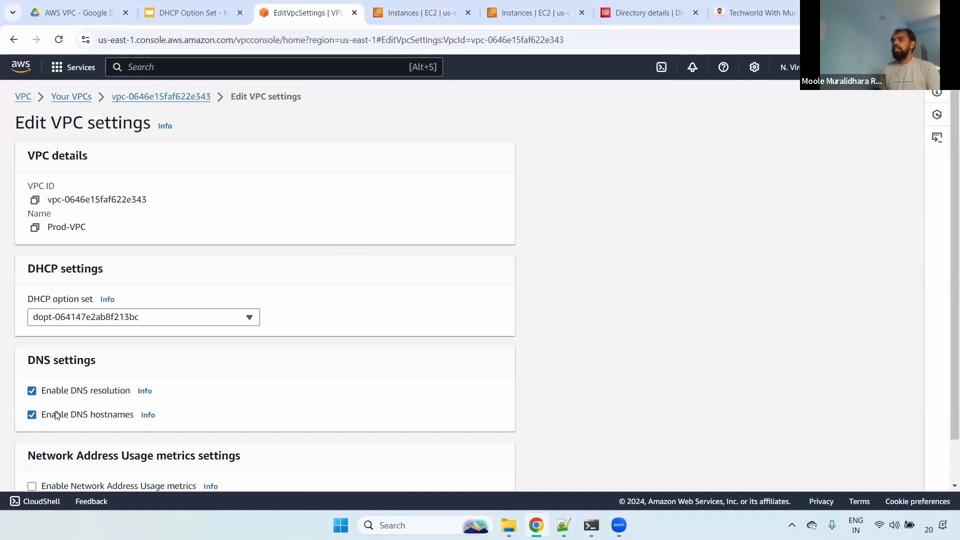
{"action": "left_click_drag", "start_coordinate": [44, 419], "coordinate": [136, 418]}
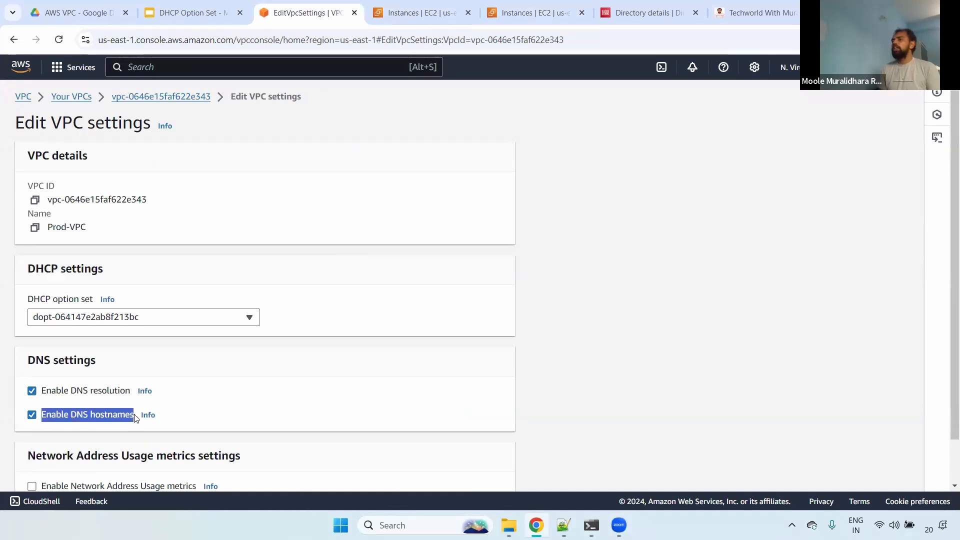
{"action": "left_click", "coordinate": [148, 415]}
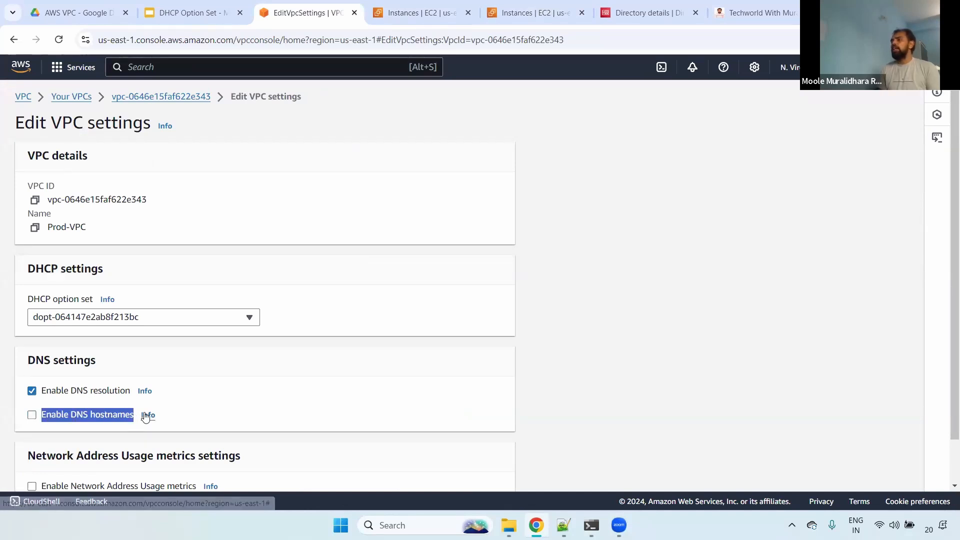
- Tick Enable DNS hostnames in the Prod-VPC settings form and highlight the public DNS hostnames explanation in its help text
{"action": "left_click", "coordinate": [32, 416]}
{"action": "left_click", "coordinate": [32, 414]}
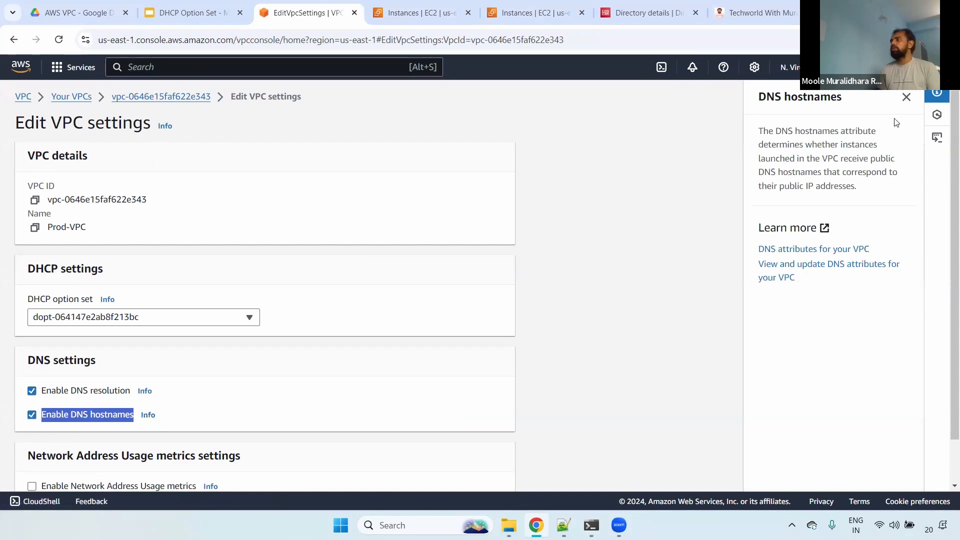
{"action": "left_click_drag", "start_coordinate": [759, 131], "coordinate": [893, 163]}
{"action": "double_click", "coordinate": [876, 158]}
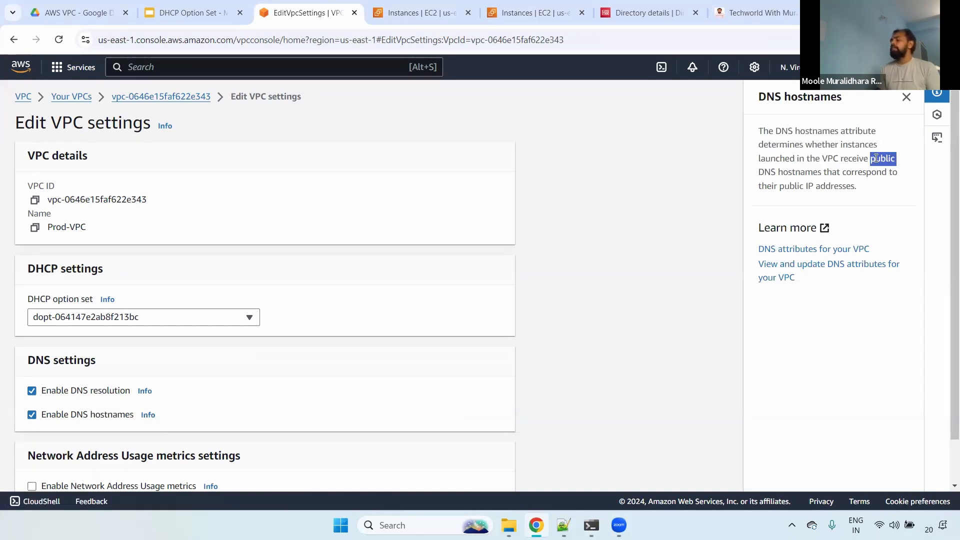
{"action": "mouse_move", "coordinate": [766, 172]}
{"action": "left_mouse_down"}
{"action": "mouse_move", "coordinate": [883, 176]}
{"action": "mouse_move", "coordinate": [894, 188]}
{"action": "mouse_move", "coordinate": [758, 172]}
{"action": "left_mouse_up"}
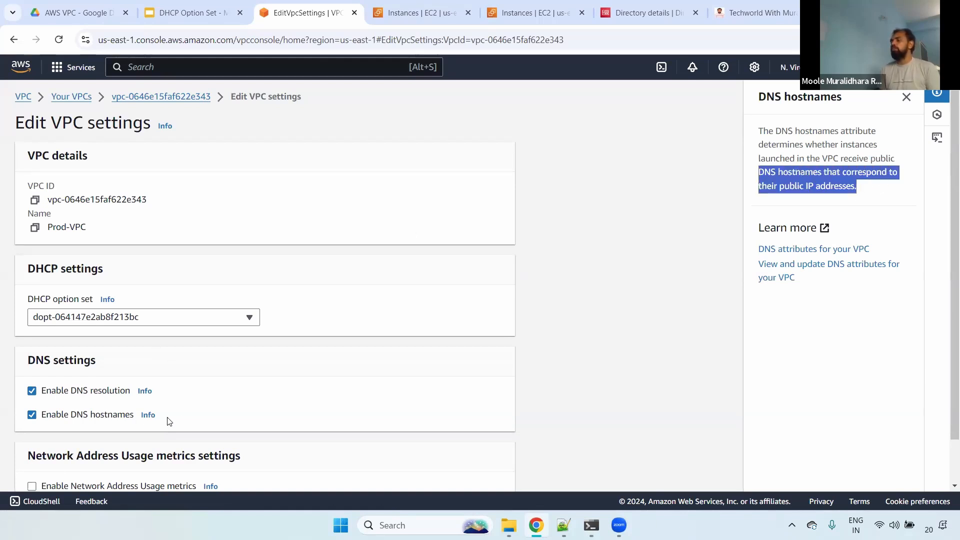
- Compare the Public IPv4 DNS fields of the Prod server and the Infra server by highlighting each in the instance details
{"action": "left_click", "coordinate": [418, 11]}
{"action": "left_click", "coordinate": [530, 12]}
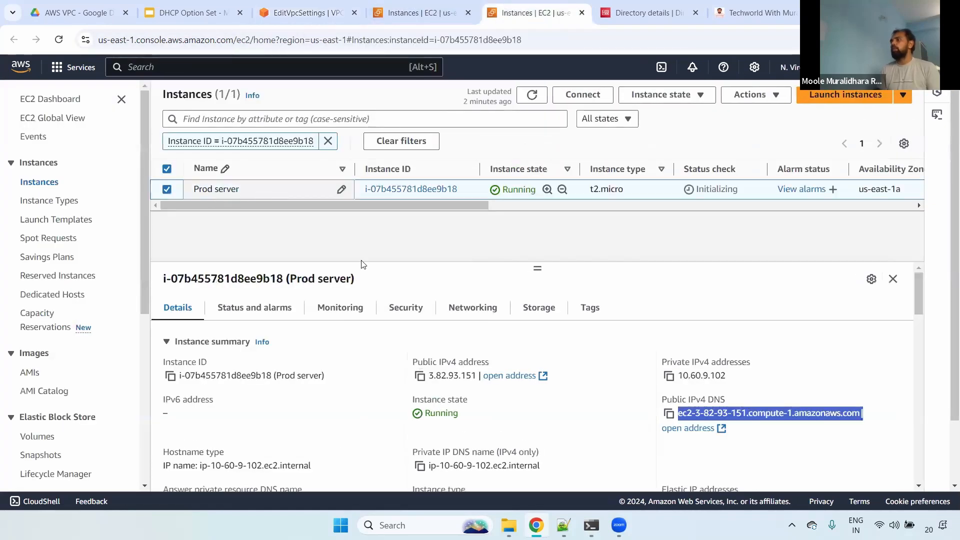
{"action": "left_click", "coordinate": [681, 400]}
{"action": "left_click_drag", "start_coordinate": [660, 396], "coordinate": [868, 413]}
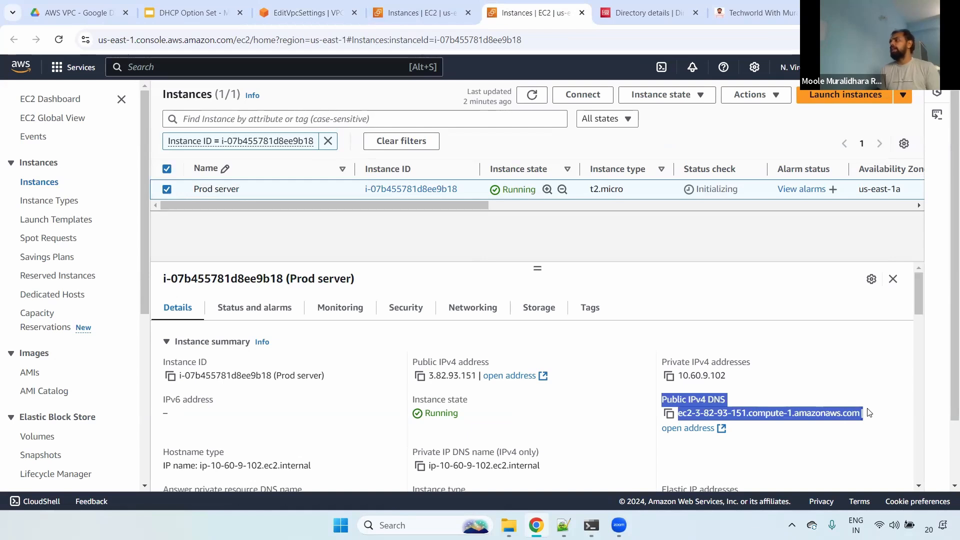
{"action": "left_click", "coordinate": [438, 8]}
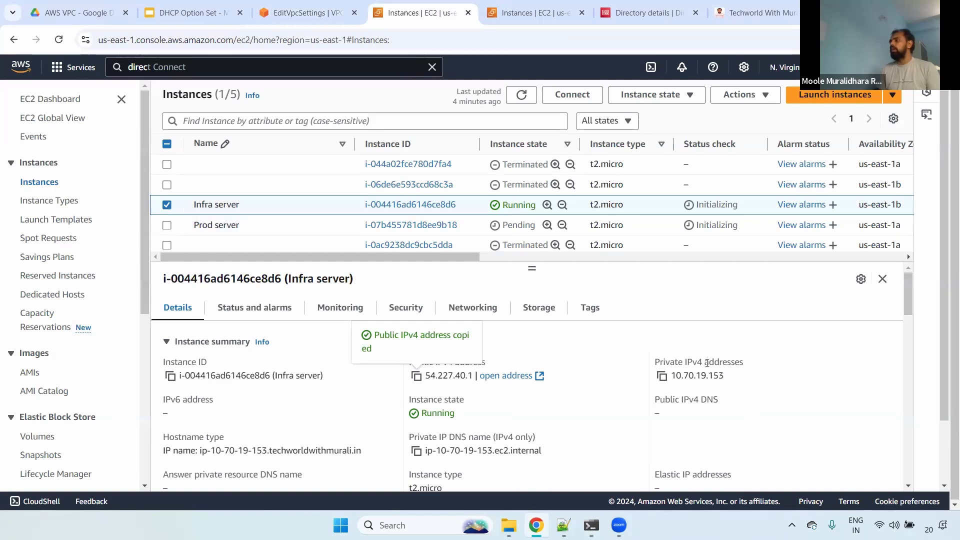
{"action": "left_click_drag", "start_coordinate": [656, 400], "coordinate": [715, 422]}
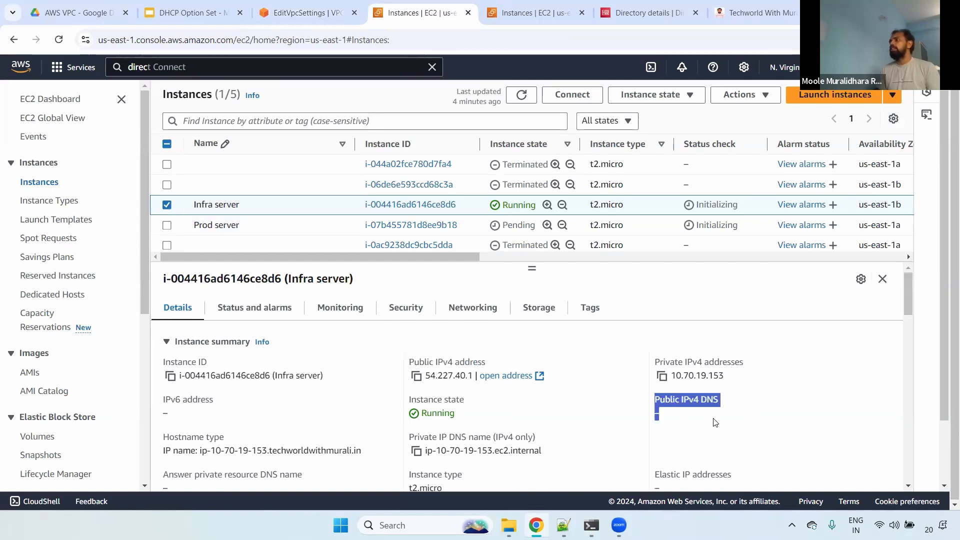
- Open the VPC settings of Infra-VPC and highlight its DNS settings options
{"action": "left_click", "coordinate": [308, 13]}
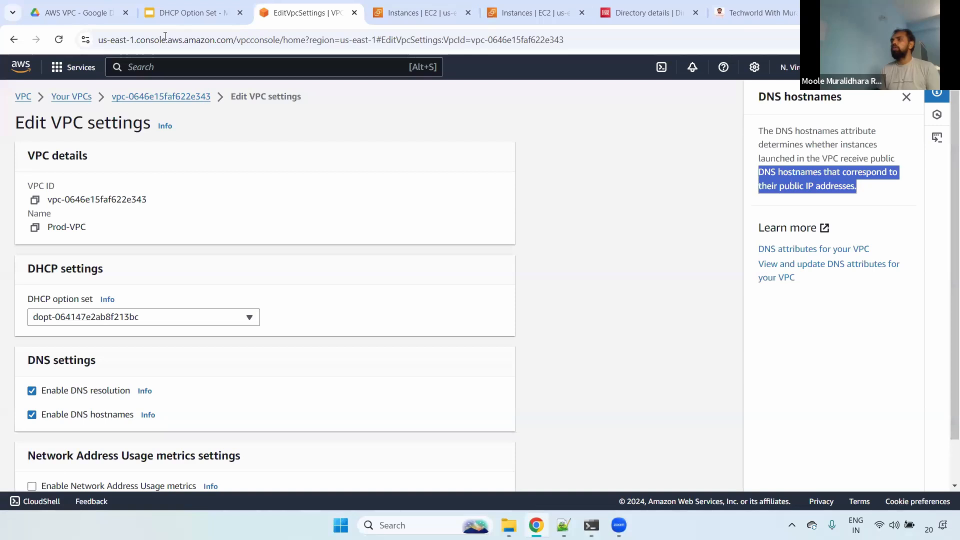
{"action": "left_click", "coordinate": [81, 96]}
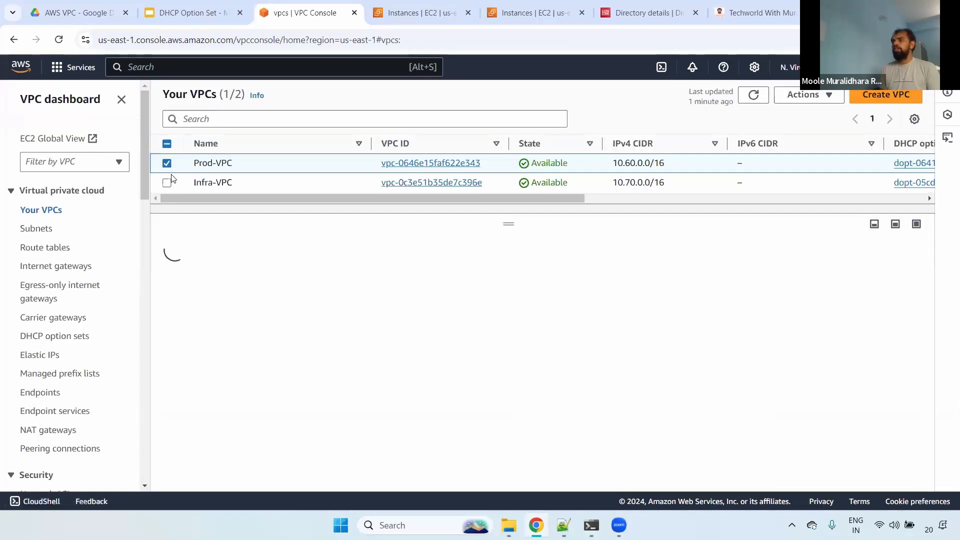
{"action": "left_click", "coordinate": [167, 183]}
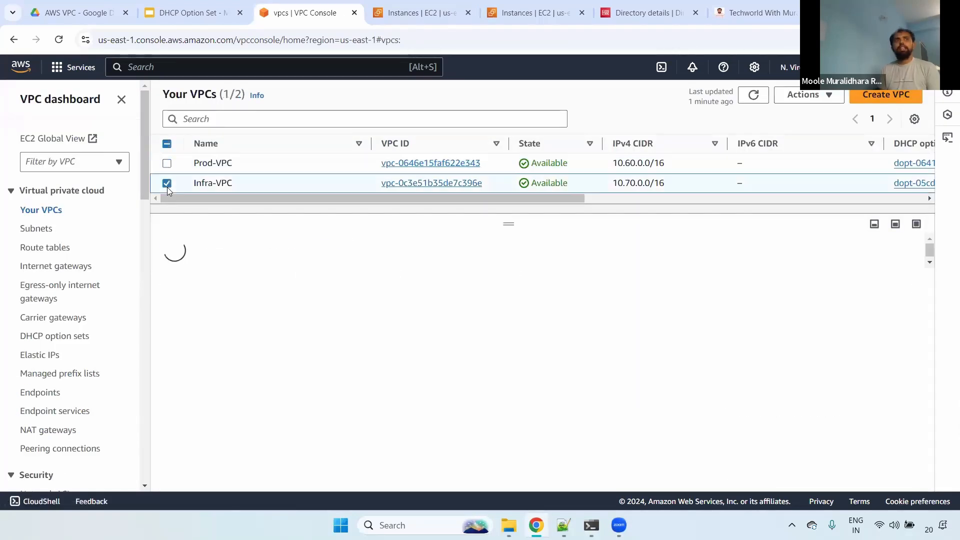
{"action": "left_click", "coordinate": [814, 96]}
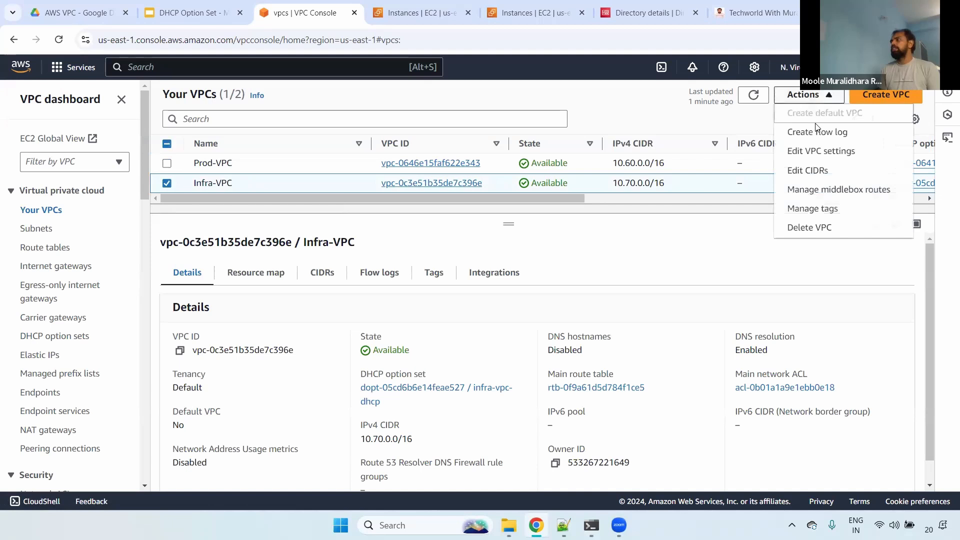
{"action": "left_click", "coordinate": [815, 155]}
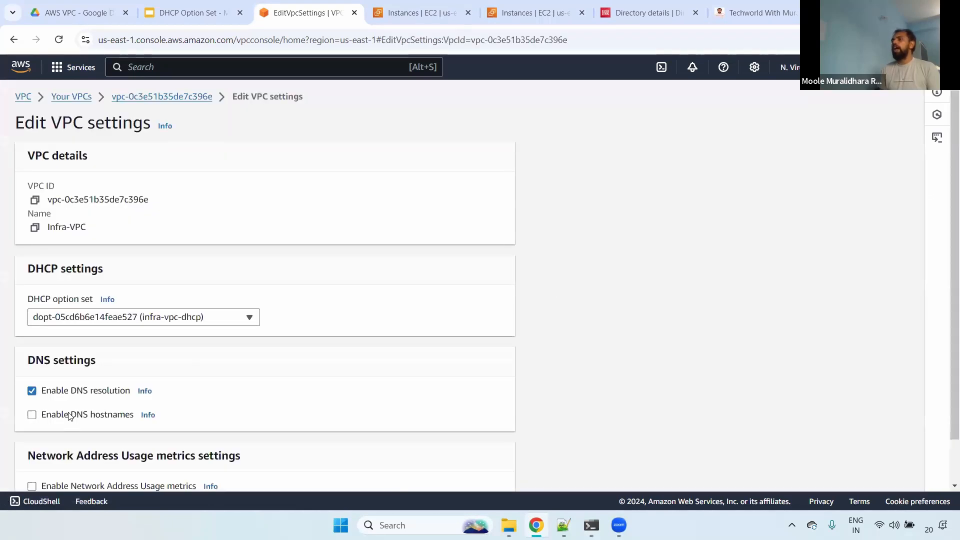
{"action": "left_click_drag", "start_coordinate": [46, 417], "coordinate": [626, 368]}
- Compare the Infra server's Public IPv4 DNS field with the Enable DNS hostnames setting of Infra-VPC
{"action": "key", "text": "ctrl+Tab"}
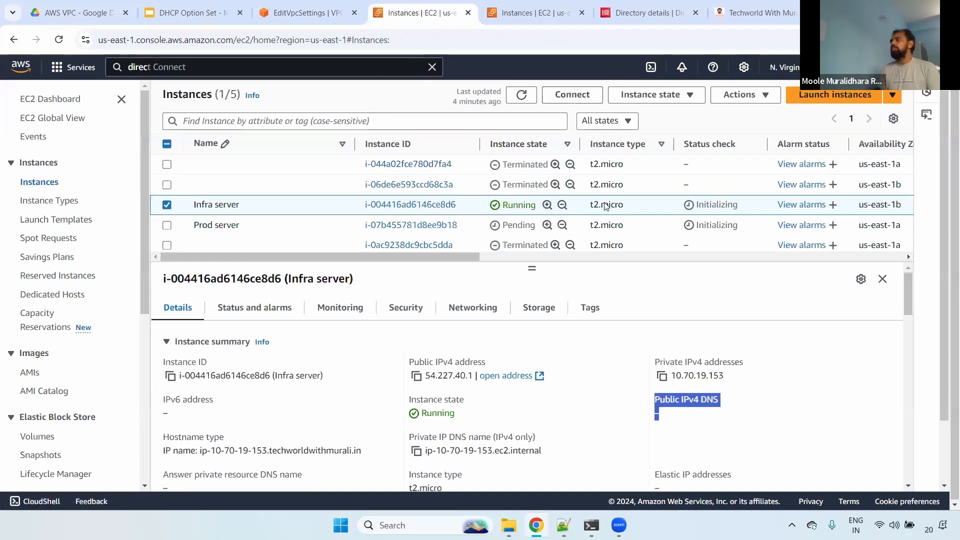
{"action": "left_click", "coordinate": [662, 402]}
{"action": "left_click_drag", "start_coordinate": [652, 400], "coordinate": [740, 411]}
{"action": "left_click", "coordinate": [310, 7]}
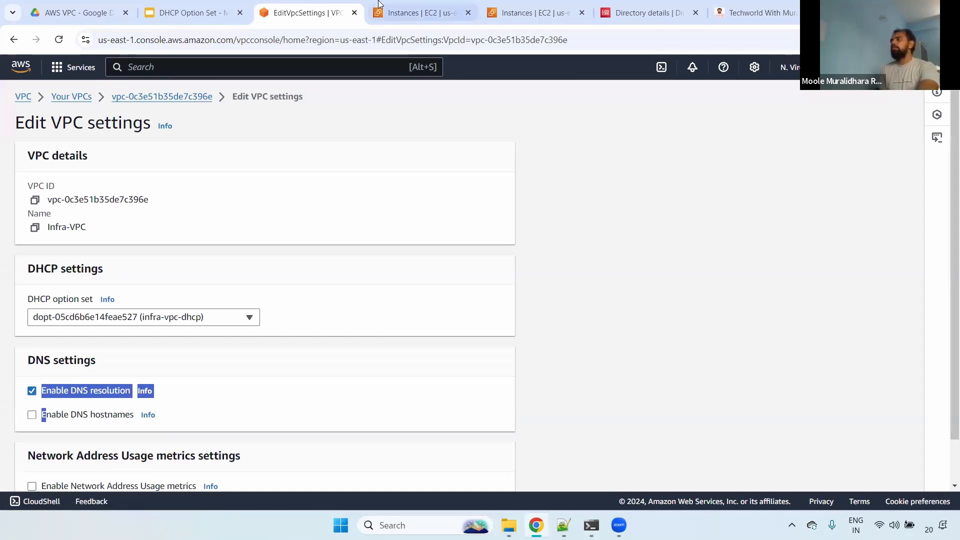
{"action": "left_click", "coordinate": [419, 13]}
{"action": "triple_click", "coordinate": [706, 410]}
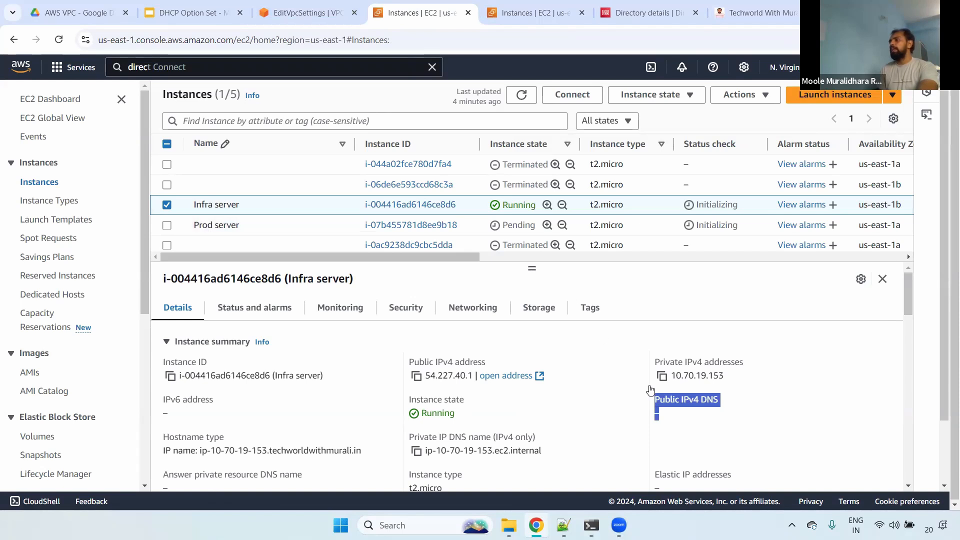
{"action": "left_click_drag", "start_coordinate": [646, 399], "coordinate": [713, 411]}
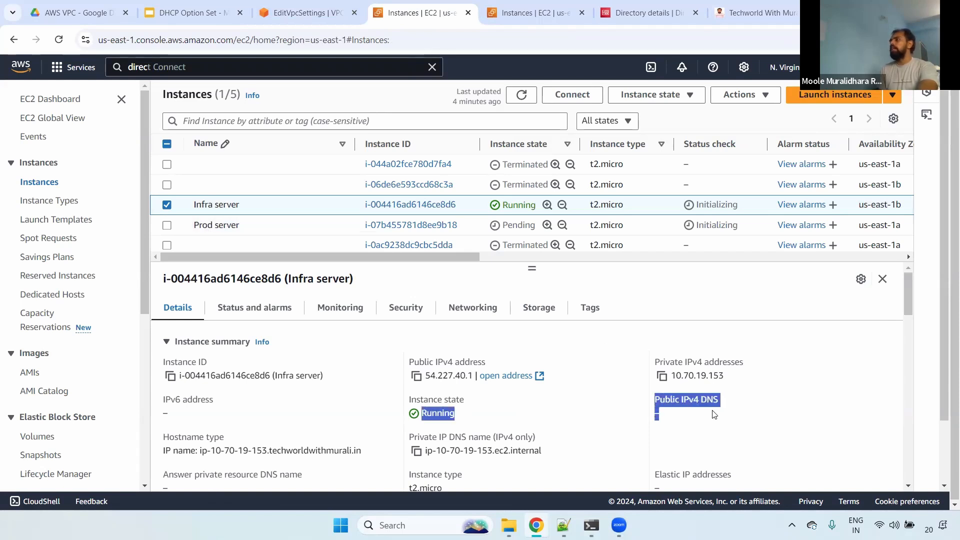
{"action": "left_click", "coordinate": [274, 9]}
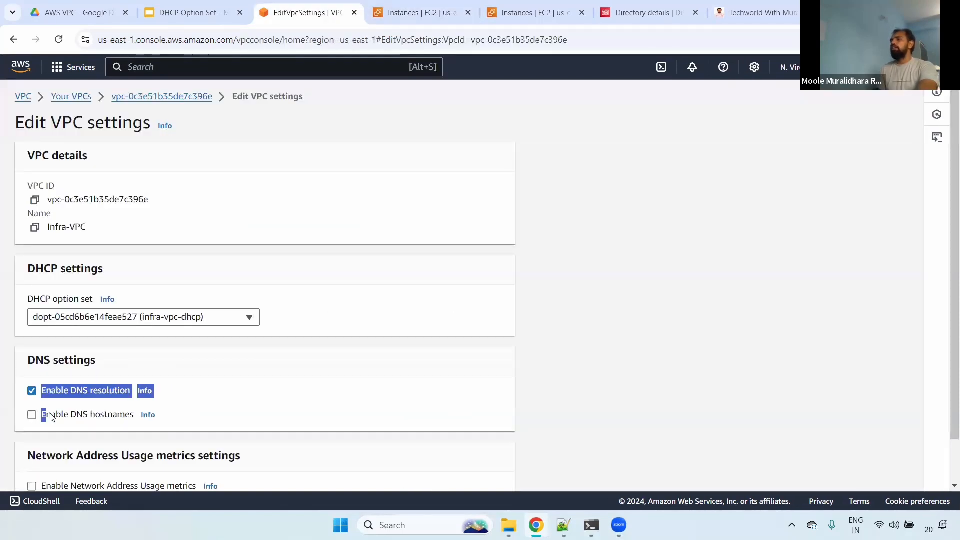
{"action": "left_click", "coordinate": [578, 313]}
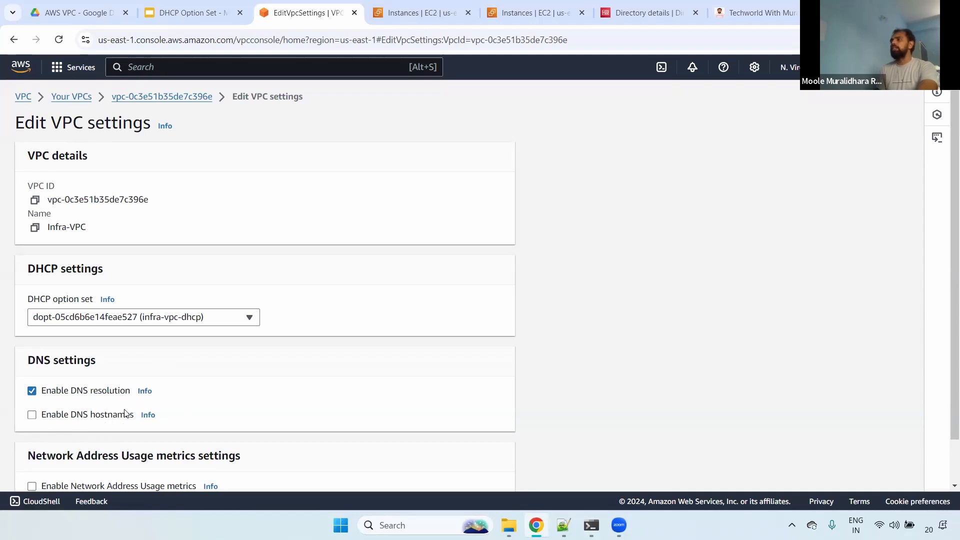
- Return to the DNS Hostnames and DNS Resolution slide and highlight the DNS Hostnames heading
{"action": "left_click", "coordinate": [212, 10]}
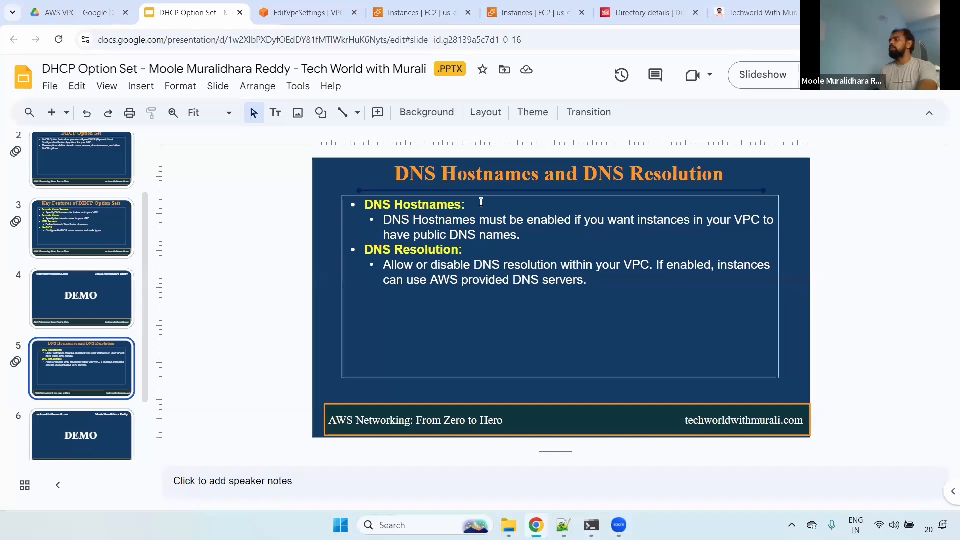
{"action": "left_click_drag", "start_coordinate": [466, 204], "coordinate": [361, 208]}
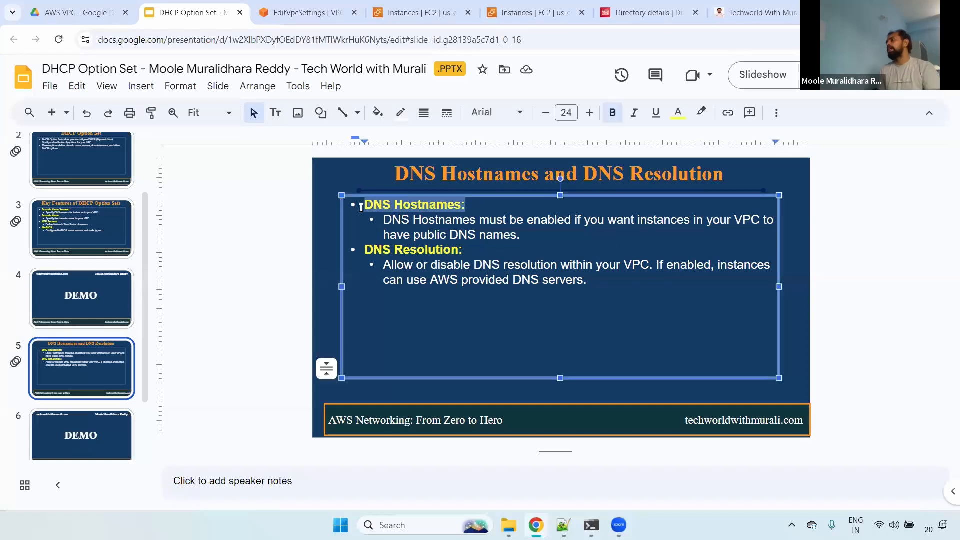